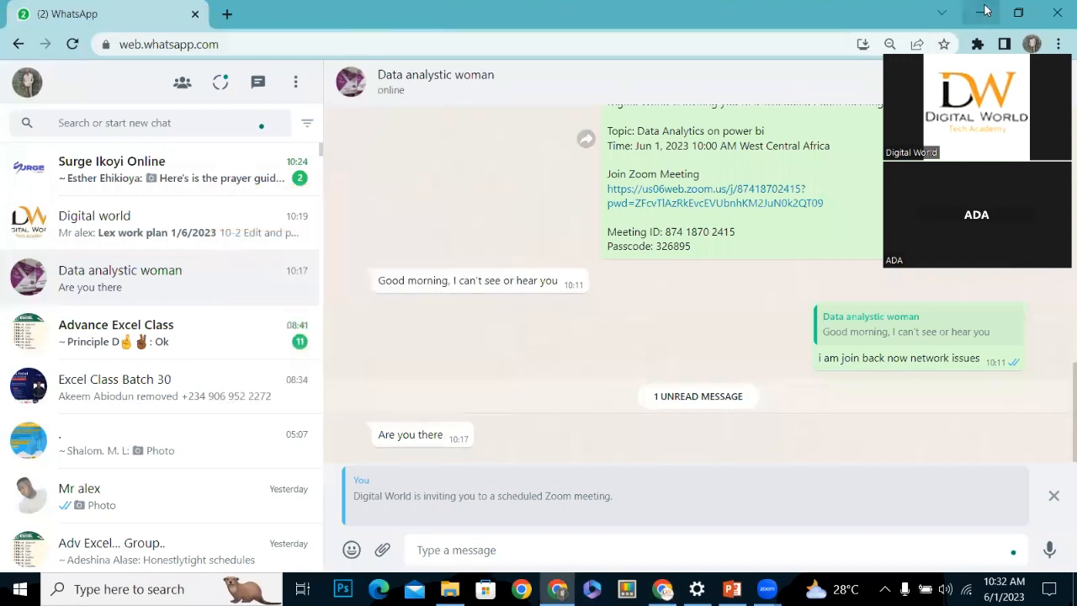
Switch from the browser to Power BI Desktop and start a connection to a Folder data source
left_click(984, 12)
left_click(984, 12)
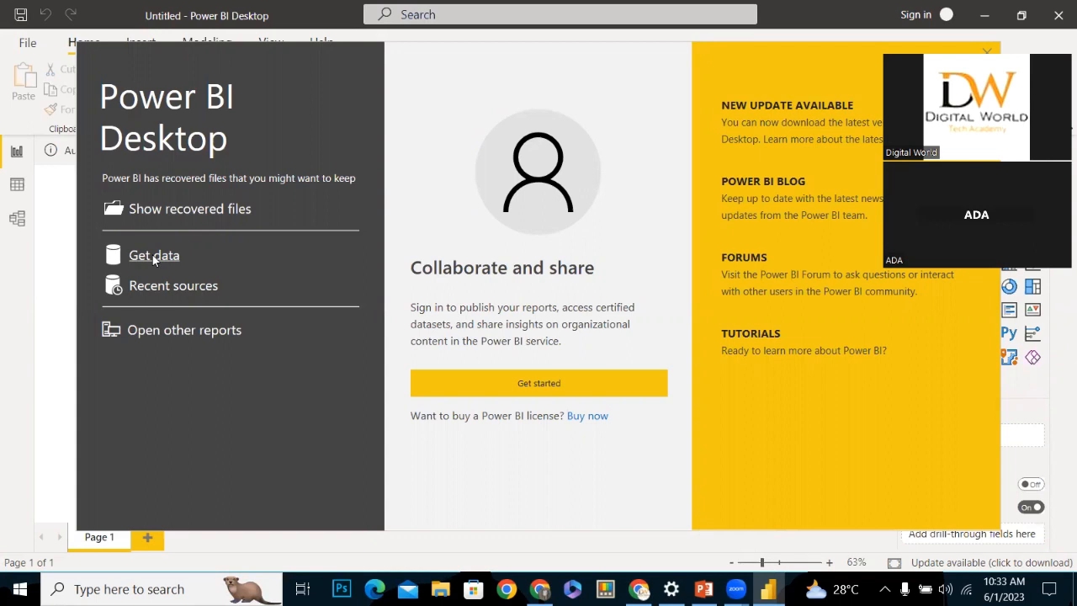
left_click(153, 255)
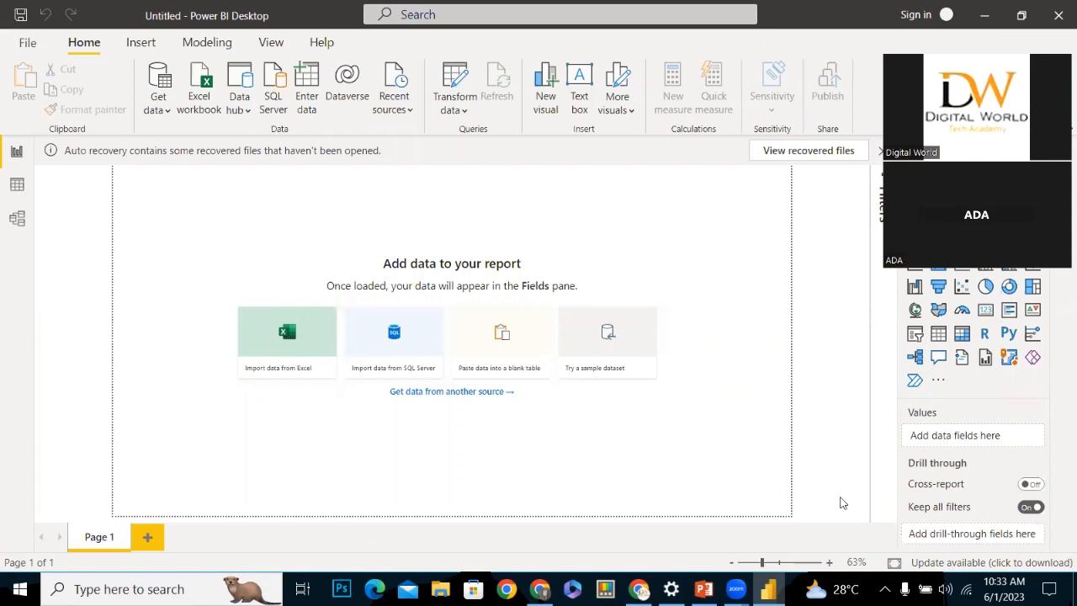
left_click(452, 391)
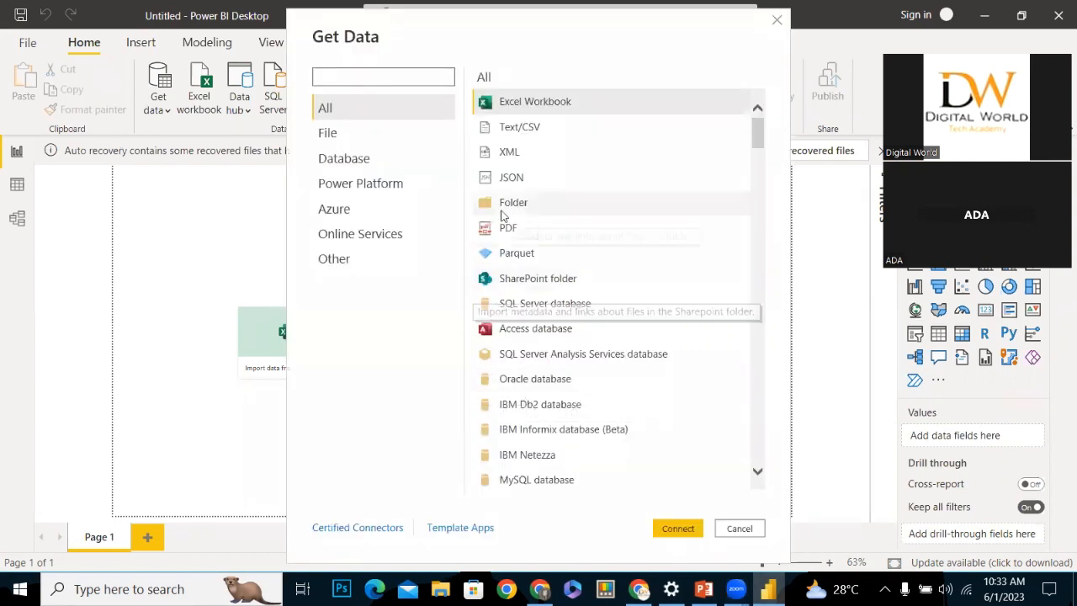
left_click(506, 206)
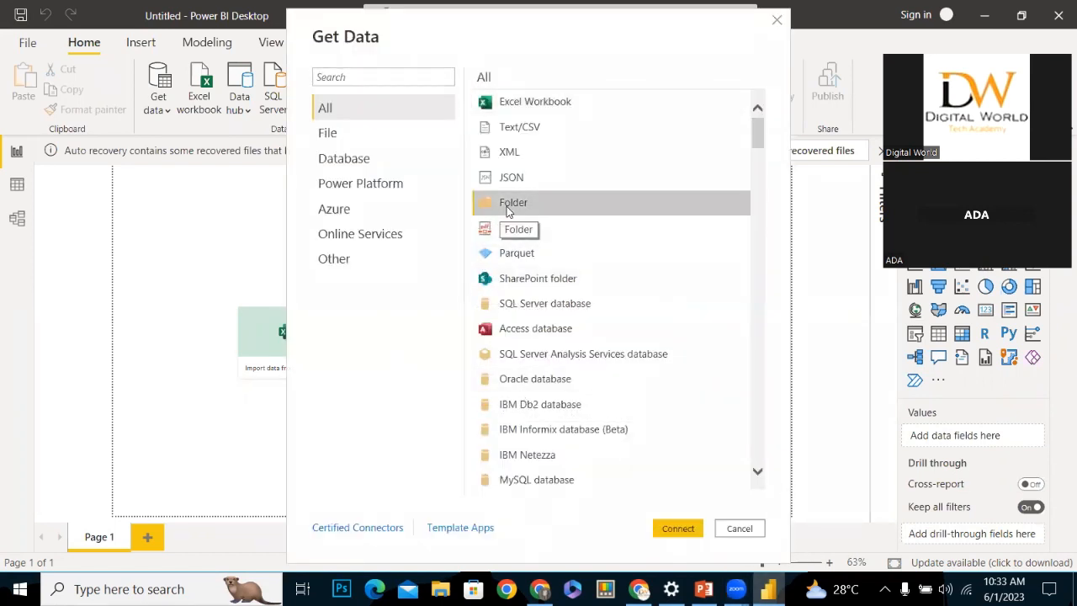
left_click(673, 529)
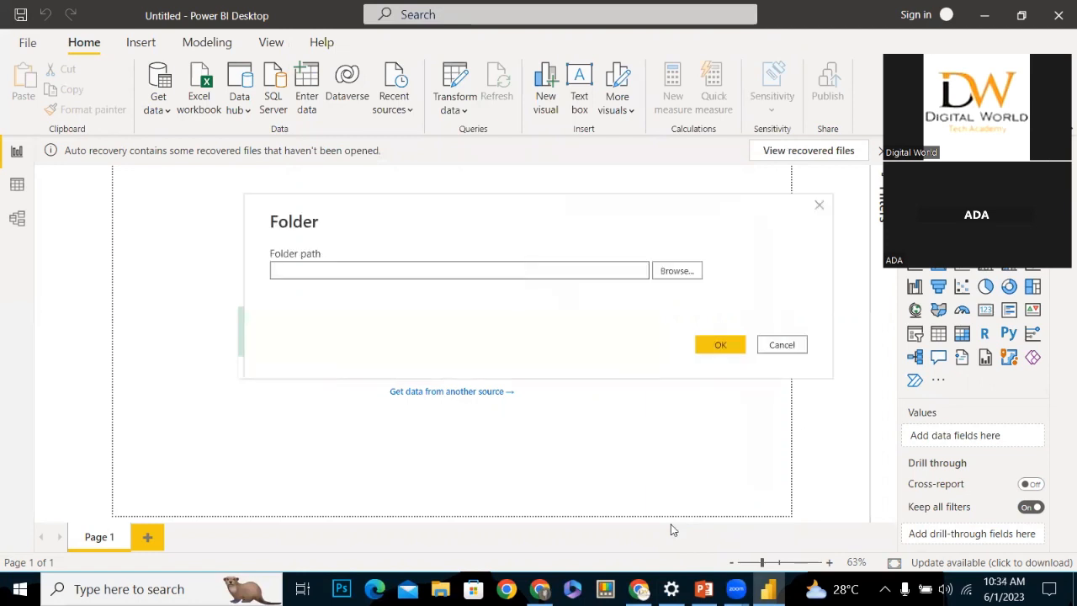
Set the folder path to the sales class folder on the Desktop and confirm it
left_click(669, 273)
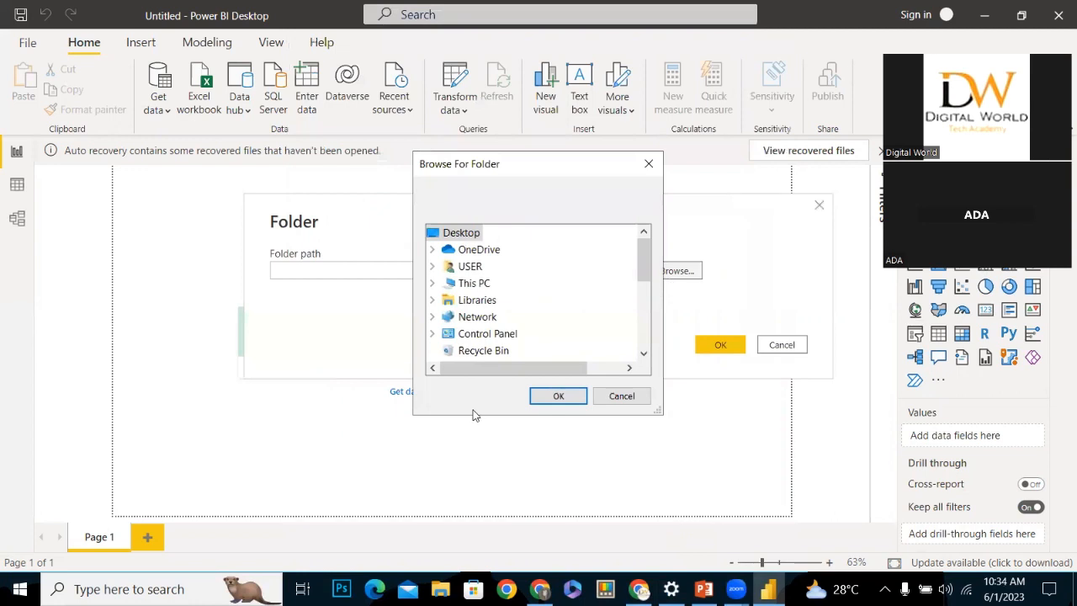
left_click_drag(647, 241, 647, 265)
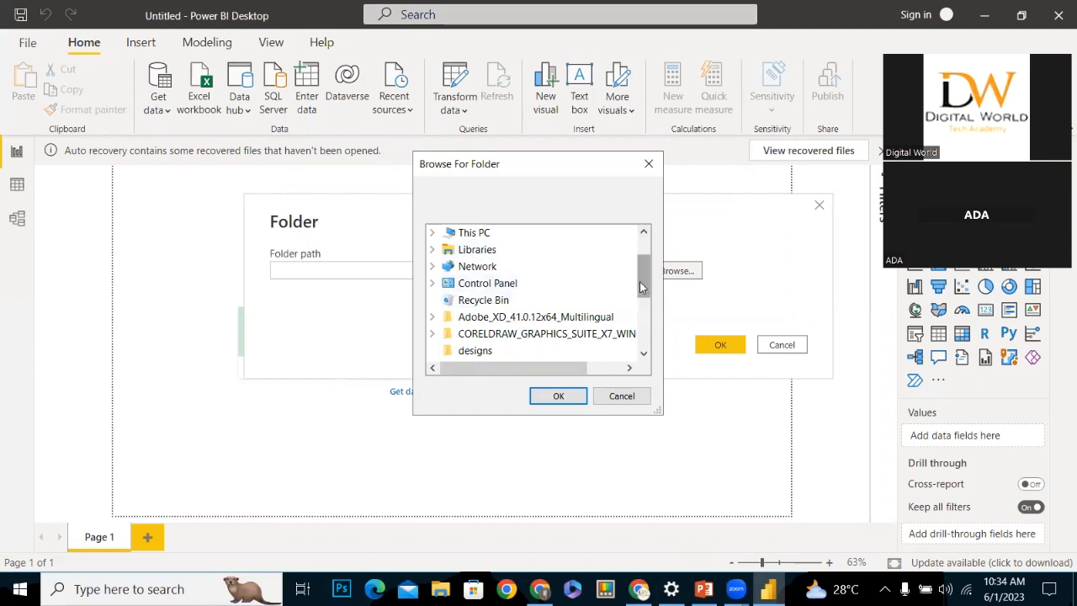
left_click_drag(642, 291, 642, 279)
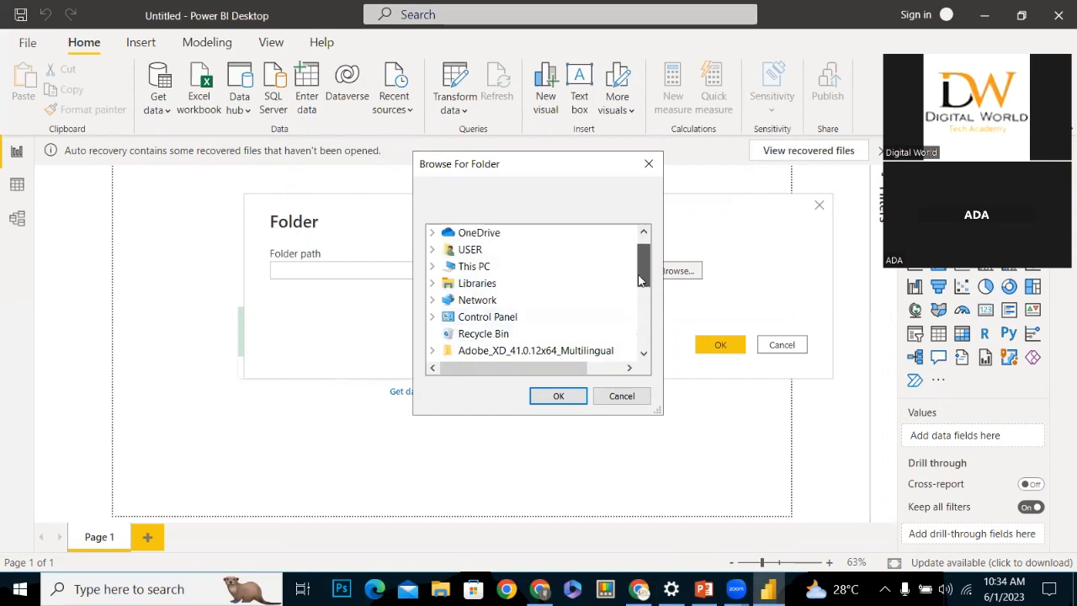
double_click(480, 264)
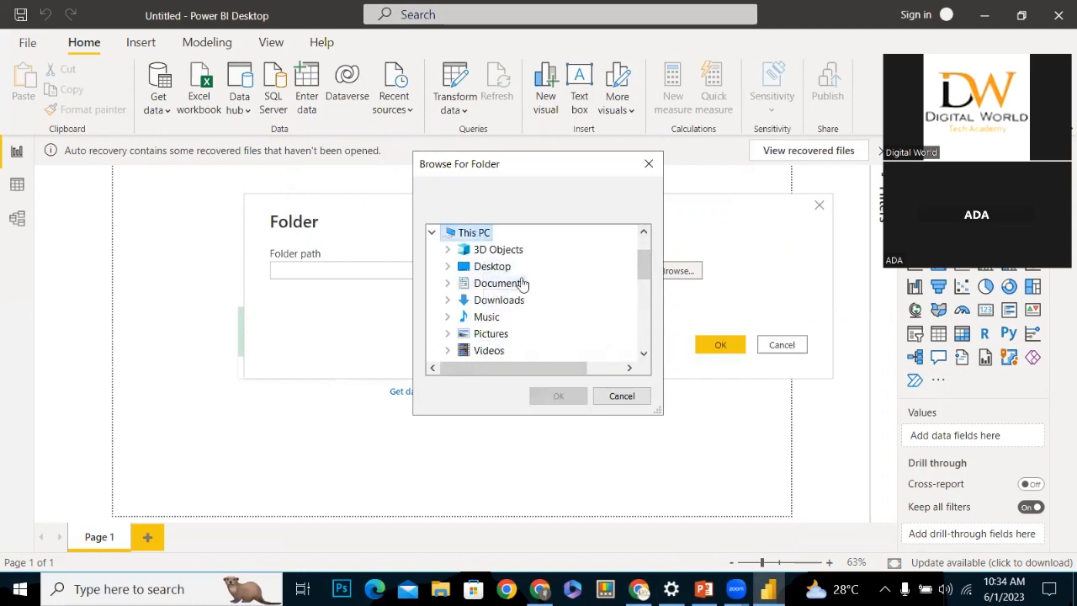
double_click(500, 267)
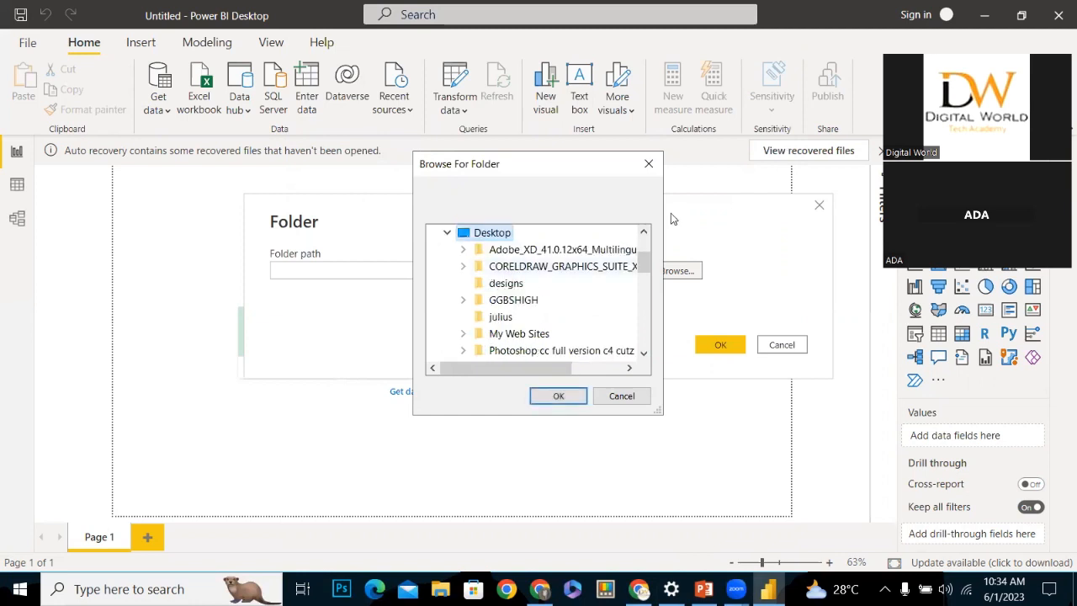
mouse_move(645, 259)
left_mouse_down()
mouse_move(644, 286)
mouse_move(649, 262)
left_mouse_up()
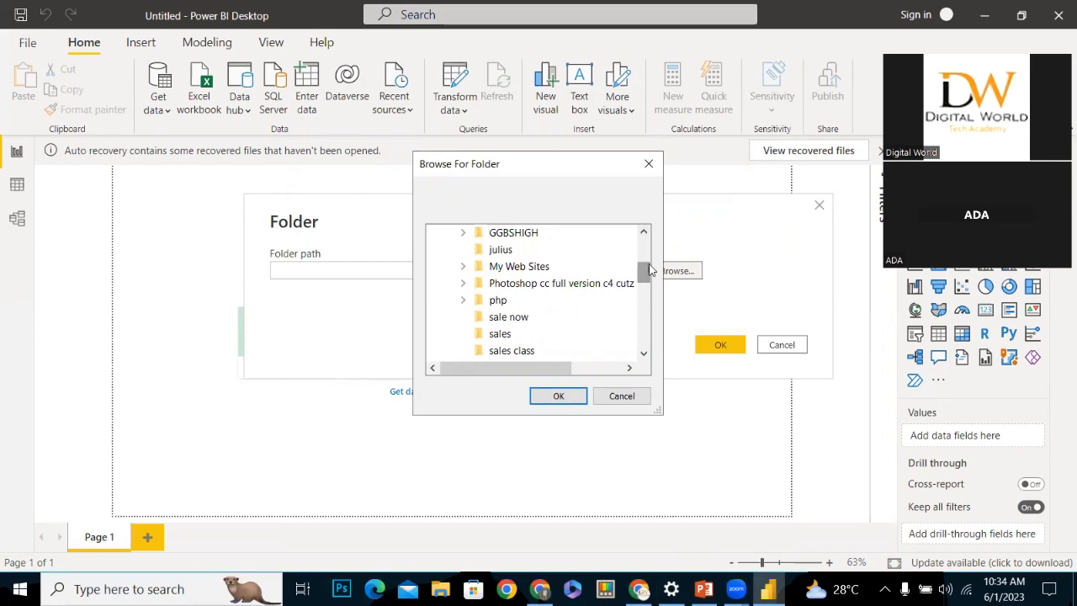
left_click(515, 352)
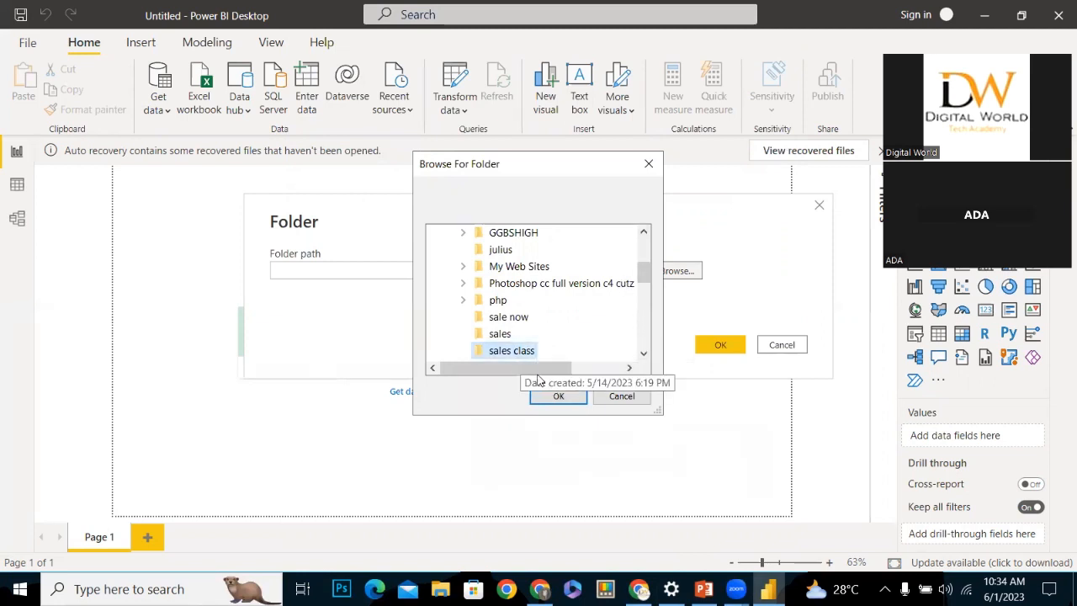
left_click(552, 397)
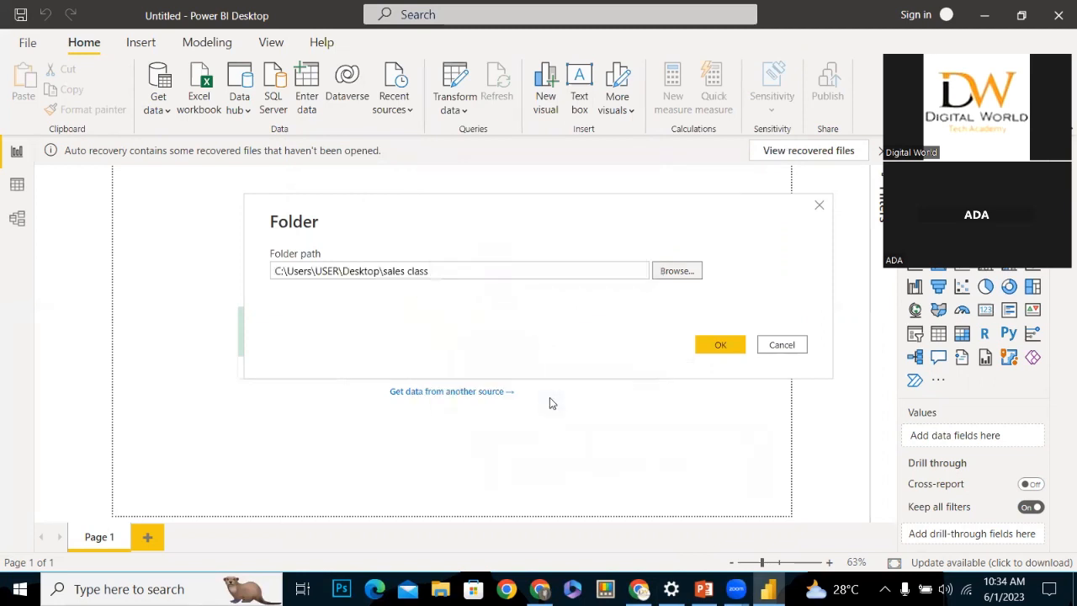
left_click(724, 342)
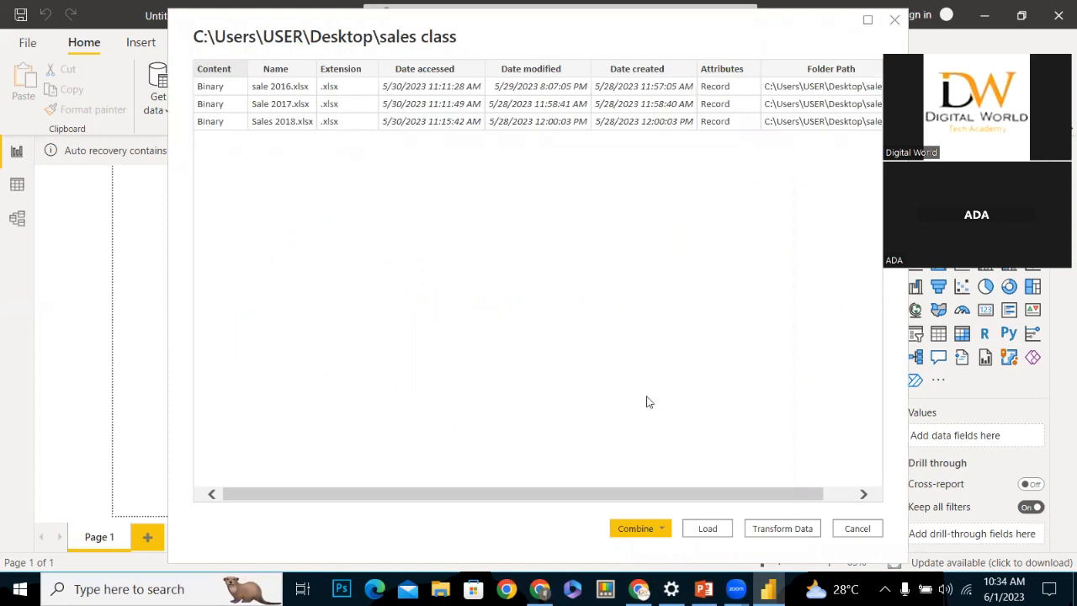
Load the sales class file list into Power Query Editor for transformation, without combining the files
left_click(657, 526)
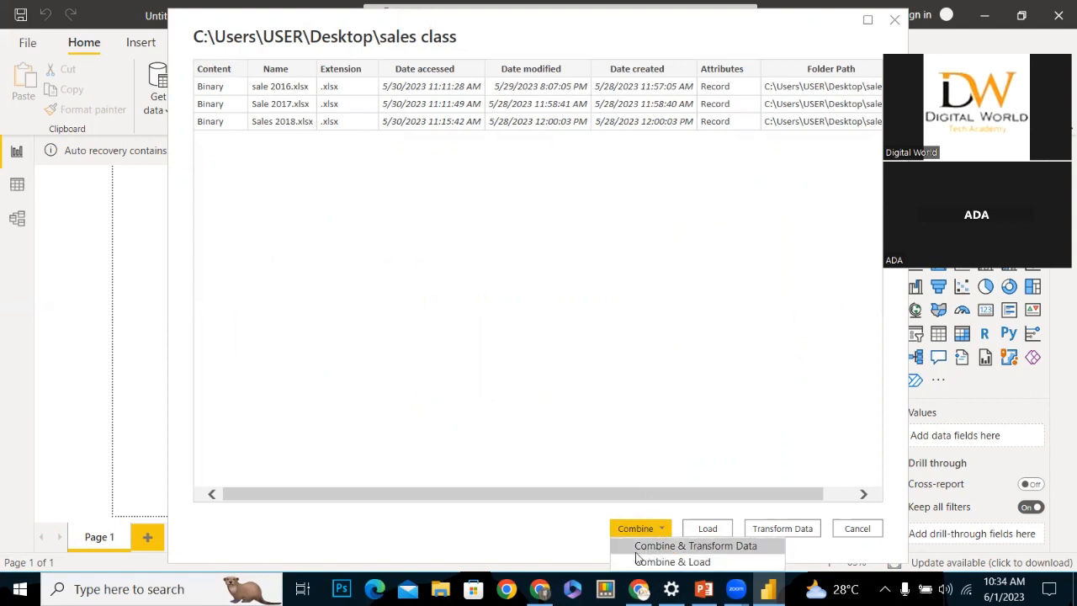
left_click(681, 426)
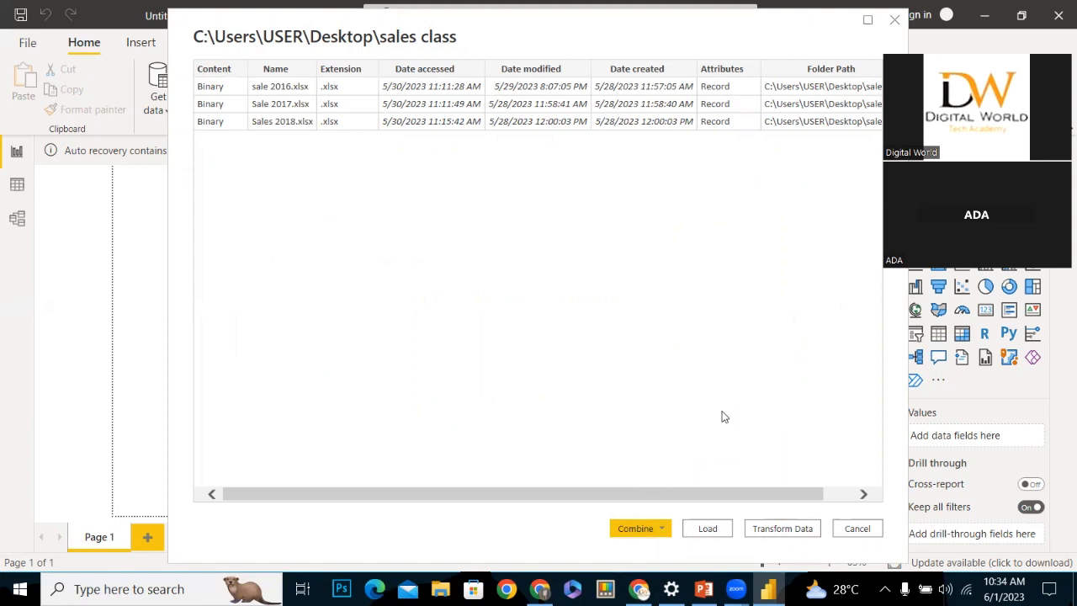
left_click(787, 530)
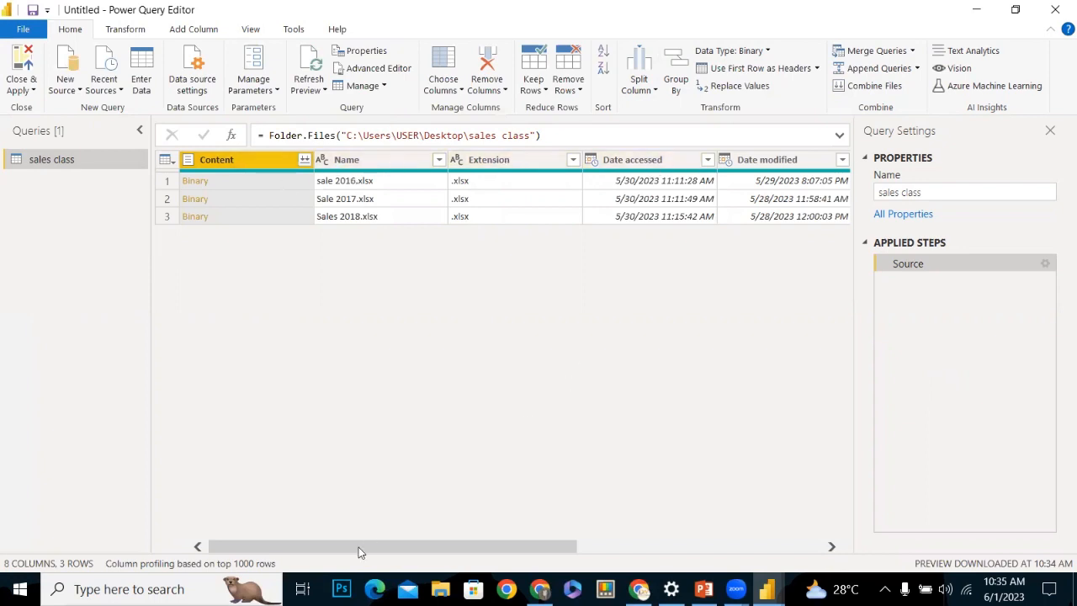
Review the file list's columns and open the Combine Files settings for the Content column
scroll(432, 547, "right", 3)
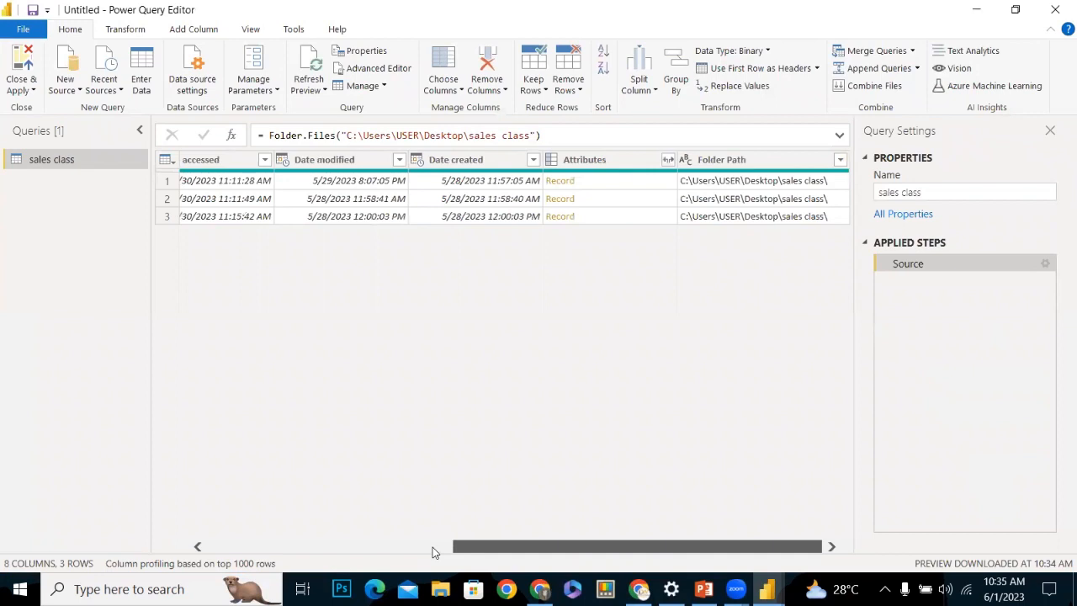
scroll(432, 549, "left", 1)
scroll(434, 548, "right", 1)
scroll(433, 549, "left", 1)
scroll(433, 549, "left", 2)
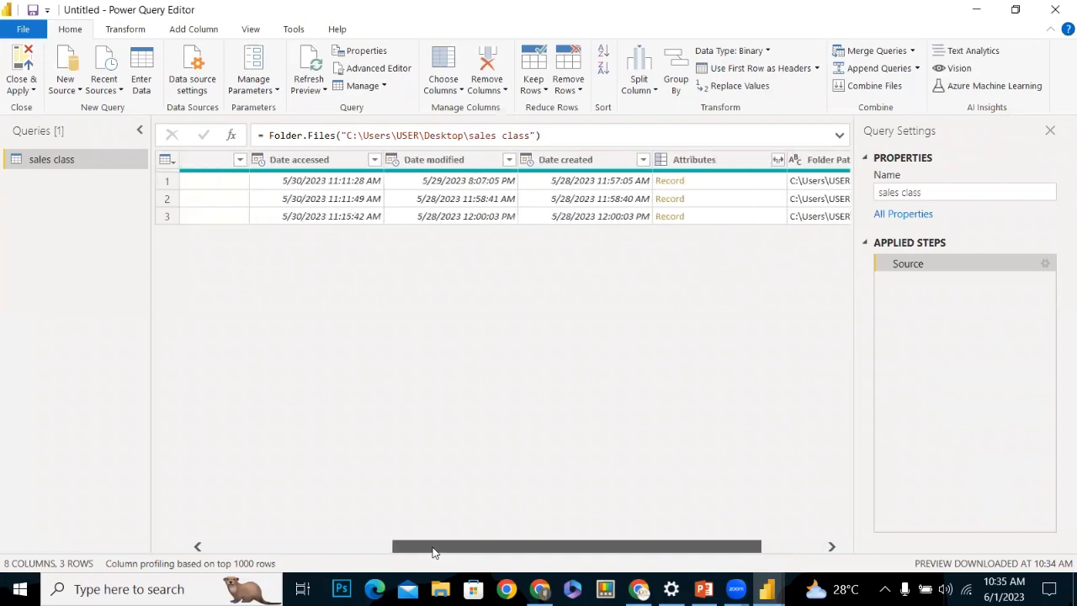
scroll(434, 549, "left", 6)
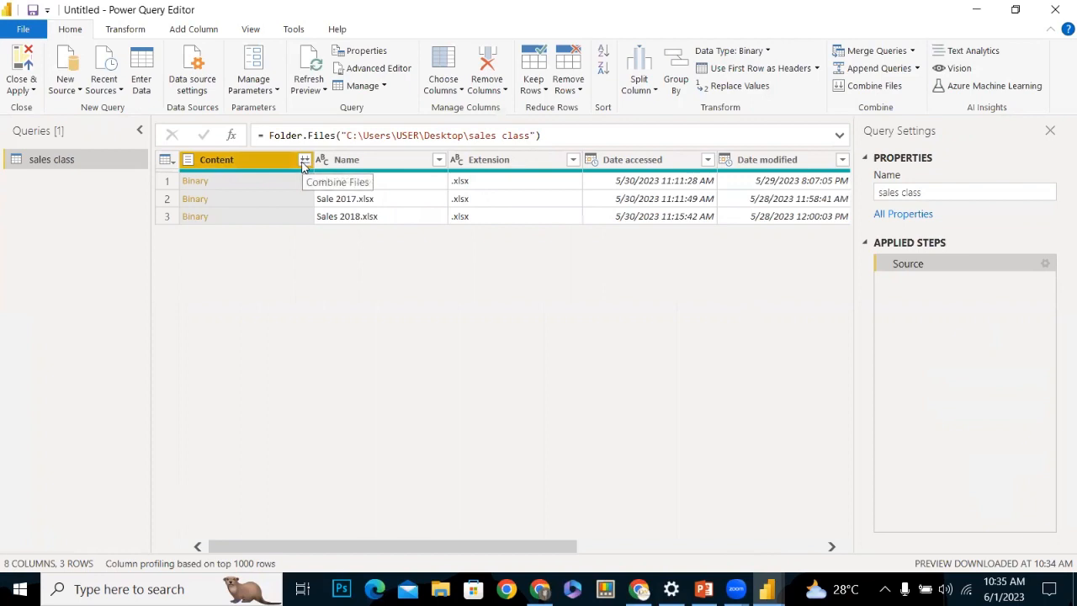
left_click(873, 85)
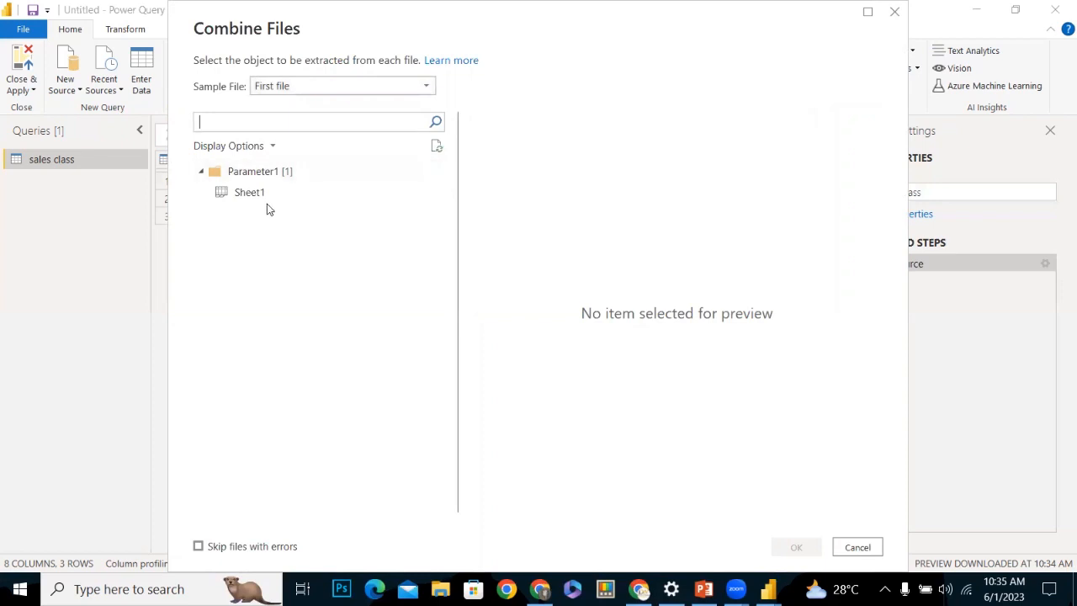
Combine the sales workbooks using the first file as the sample and Sheet1 as the object to extract
left_click(246, 196)
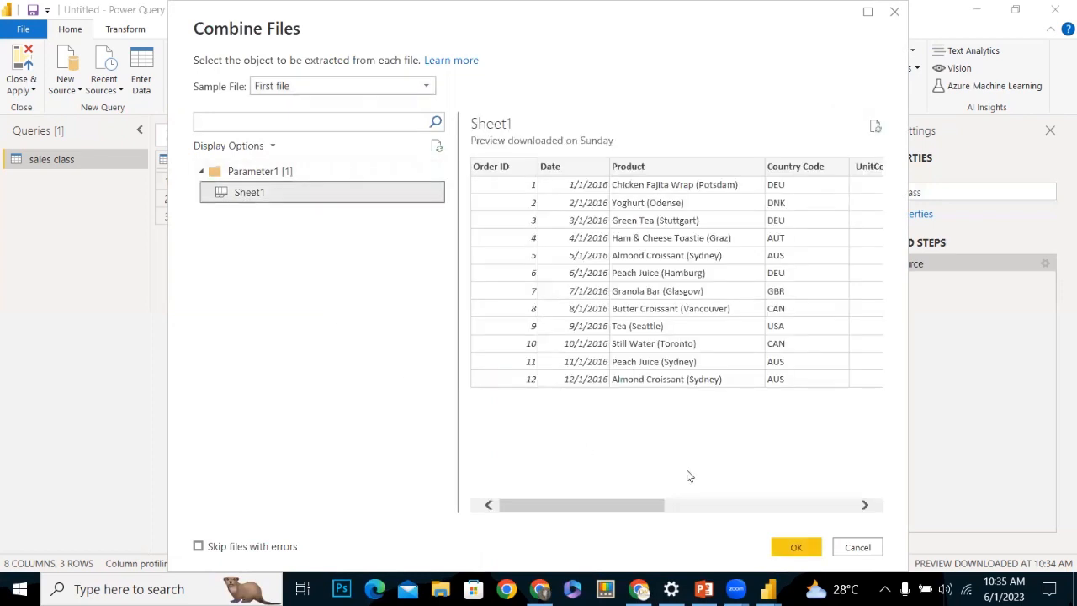
left_click_drag(621, 508, 543, 502)
left_click(347, 87)
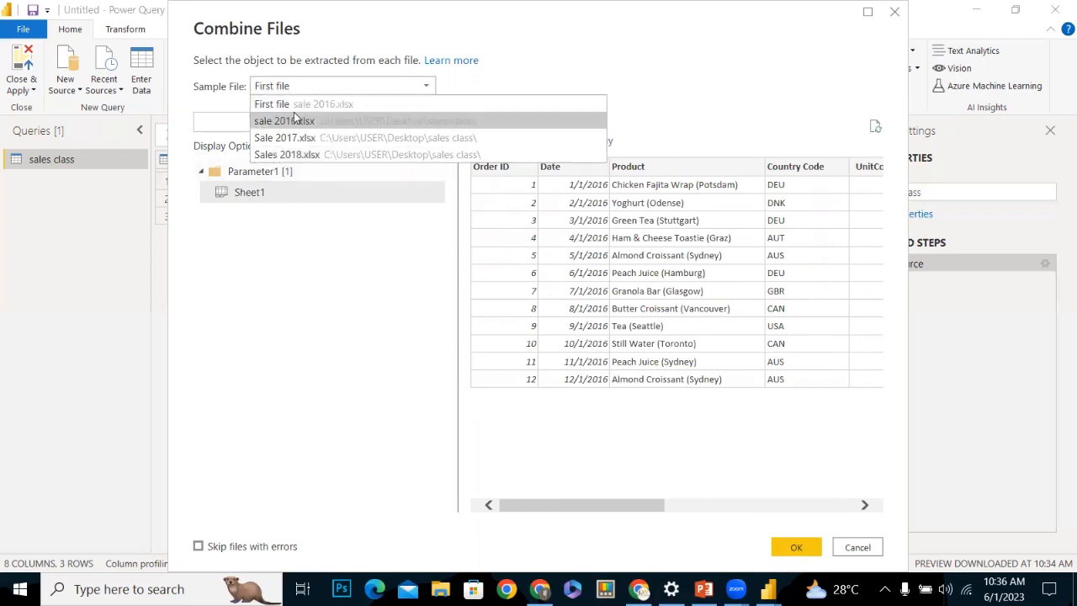
left_click(304, 109)
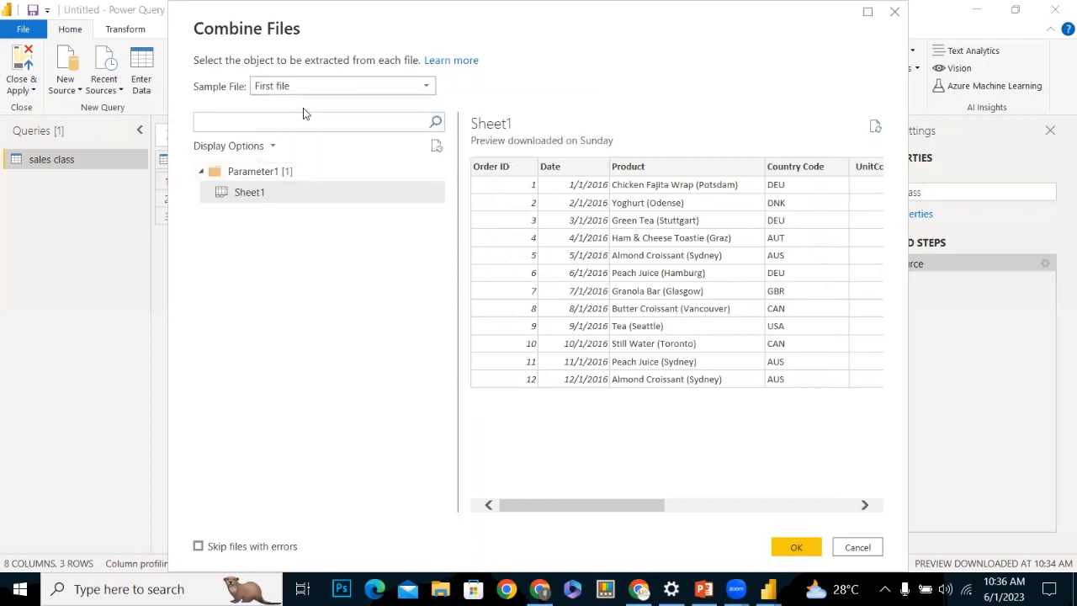
left_click(268, 206)
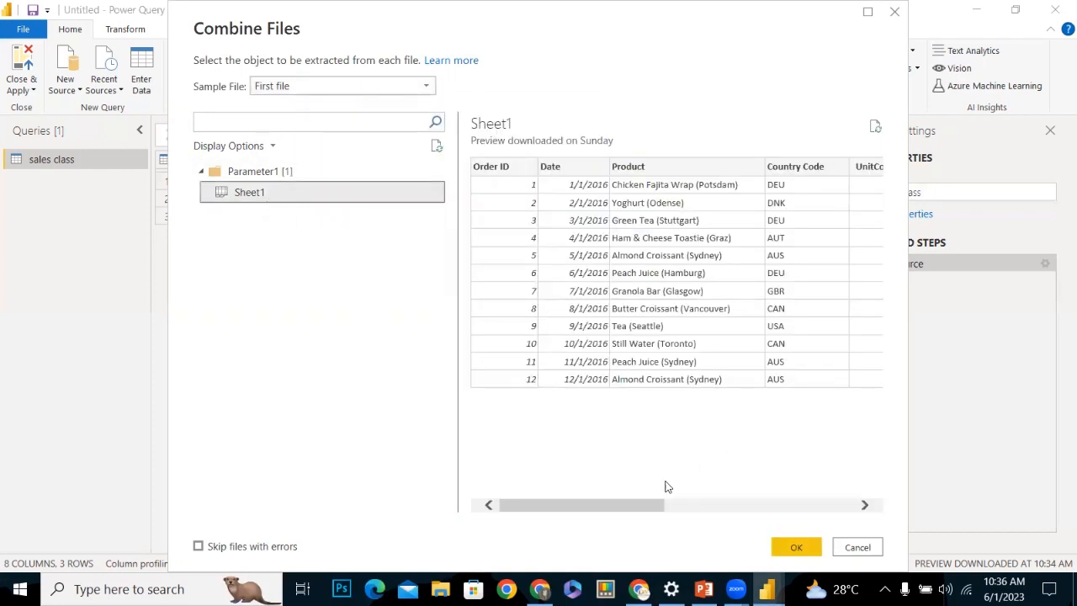
left_click_drag(589, 509, 781, 525)
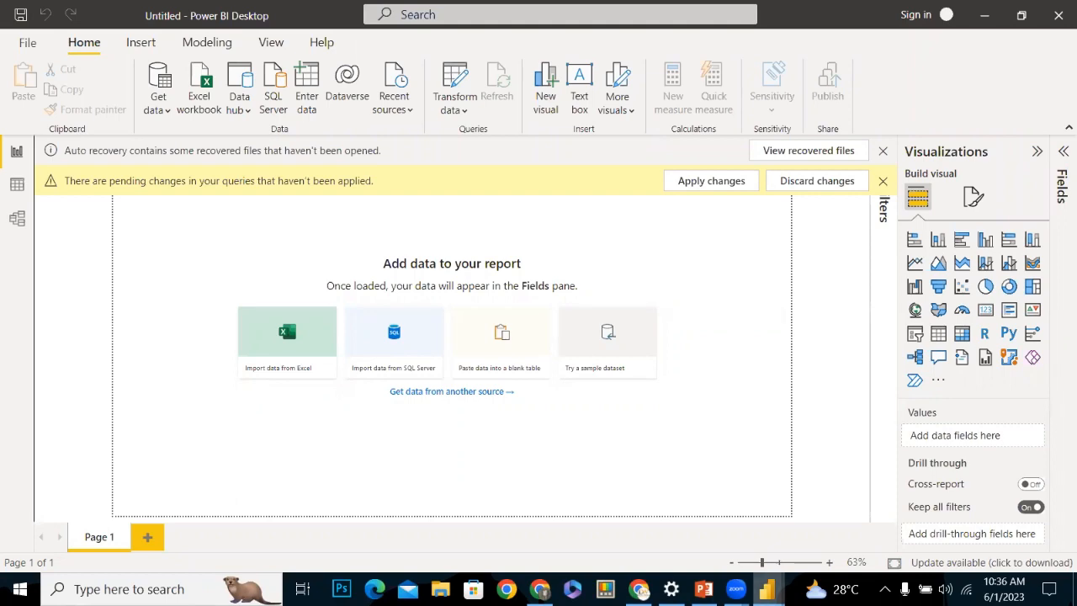
mouse_move(766, 589)
left_click(825, 549)
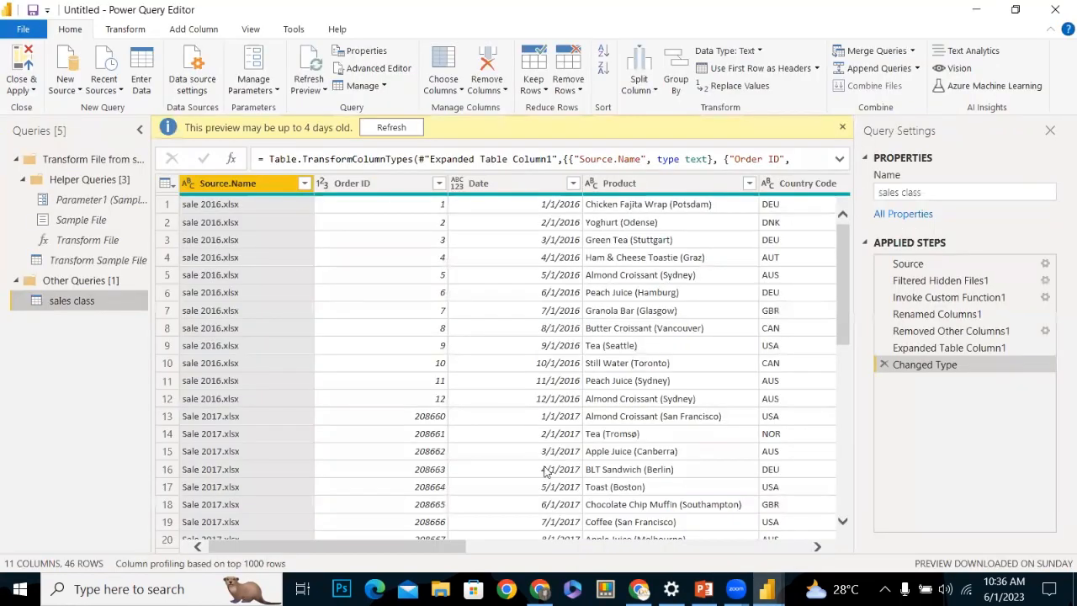
Look over the rows and columns of the combined sales class table
left_click_drag(425, 539, 102, 532)
left_click_drag(848, 296, 774, 264)
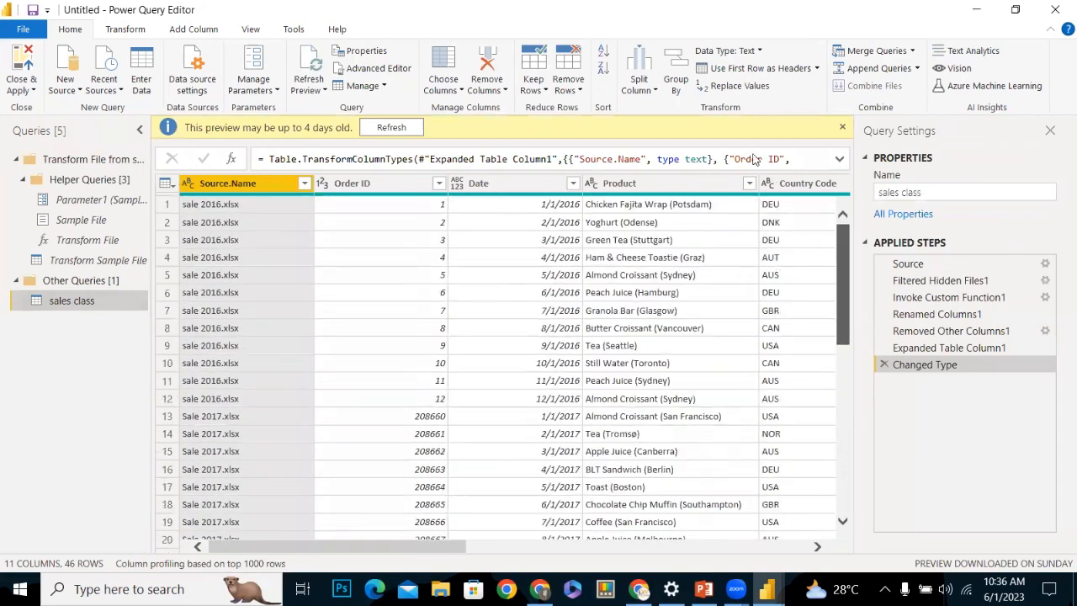
left_click_drag(754, 170, 754, 157)
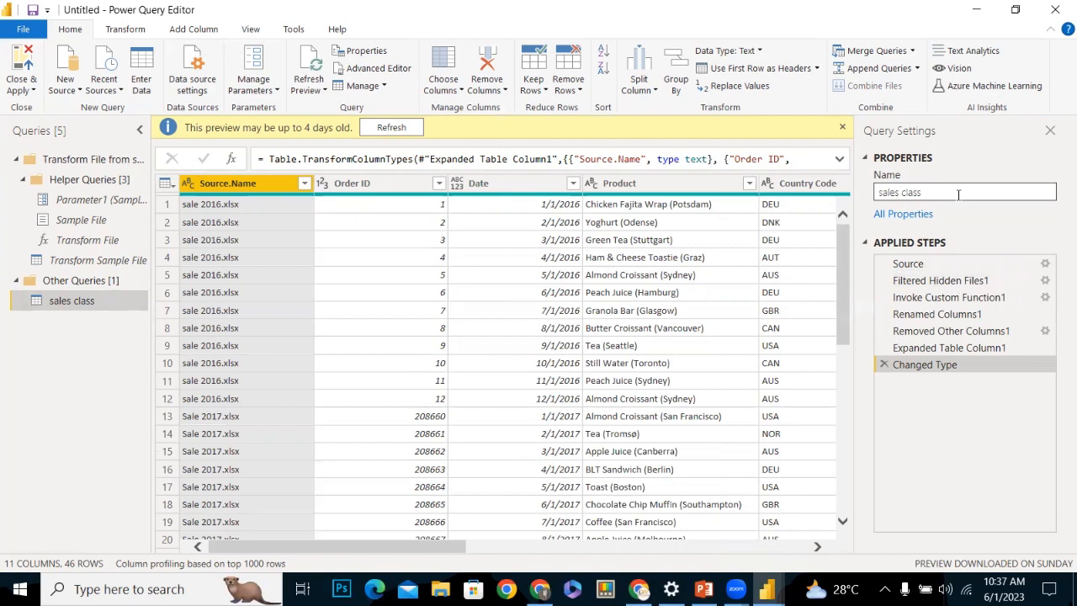
Review the sales class query's applied steps from Source through Removed Other Columns1, including their columns
left_click(948, 267)
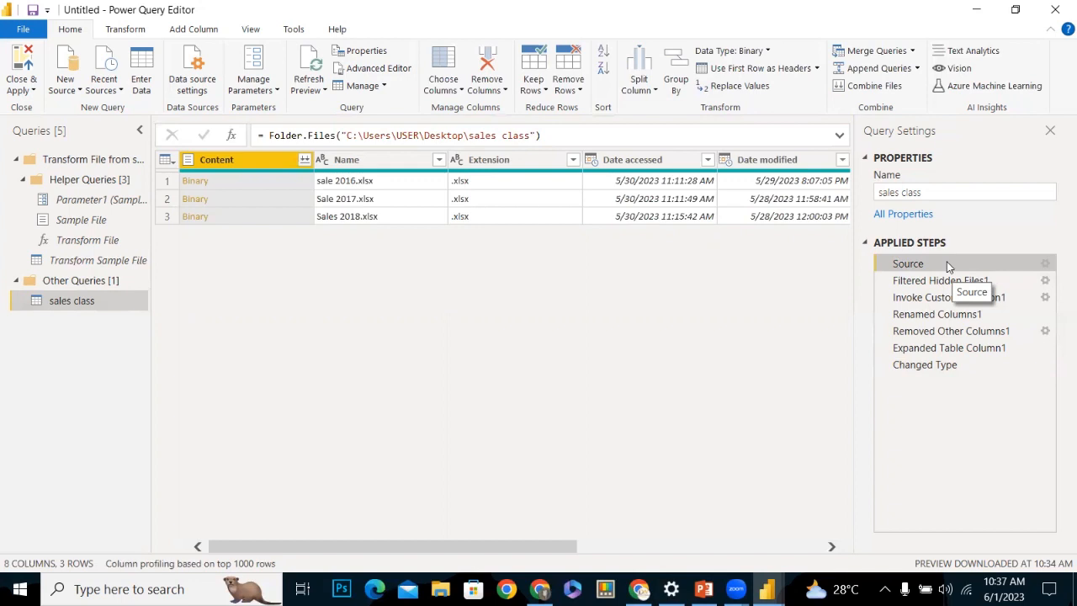
left_click(946, 280)
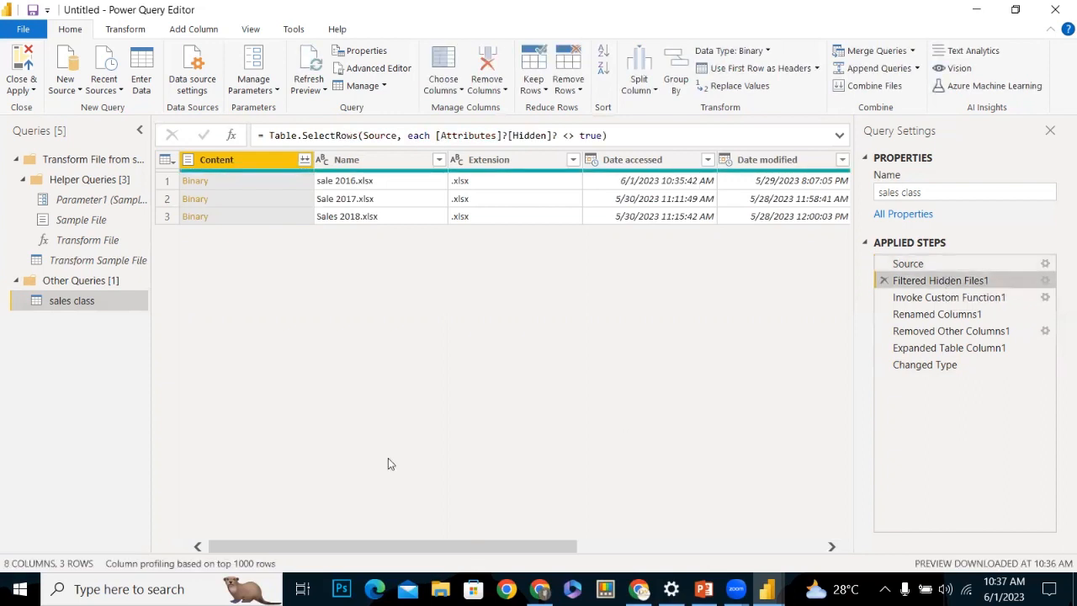
left_click_drag(308, 548, 553, 548)
left_click(641, 588)
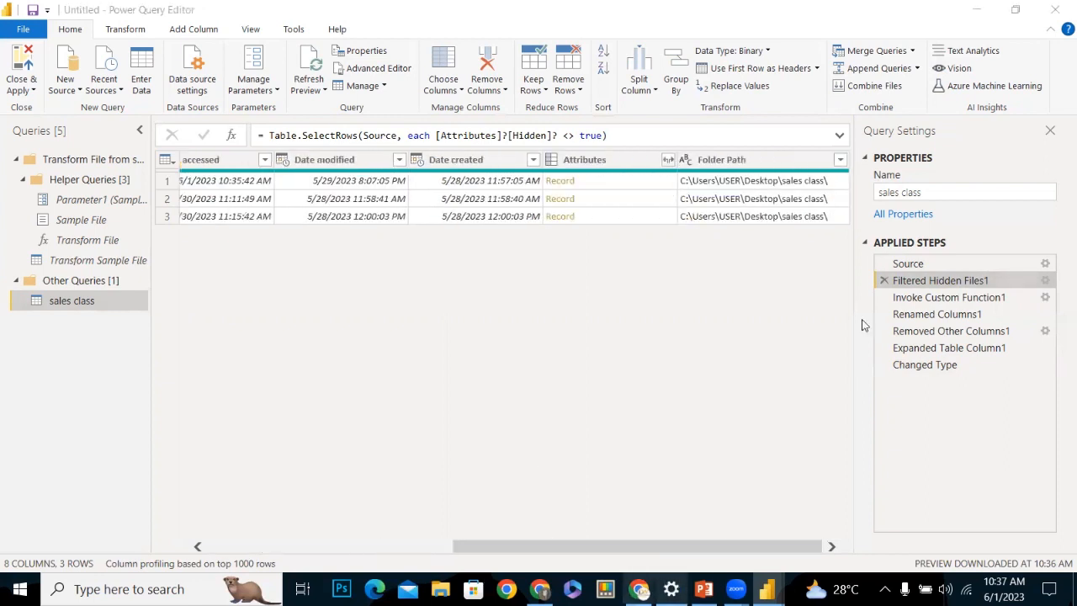
left_click(907, 300)
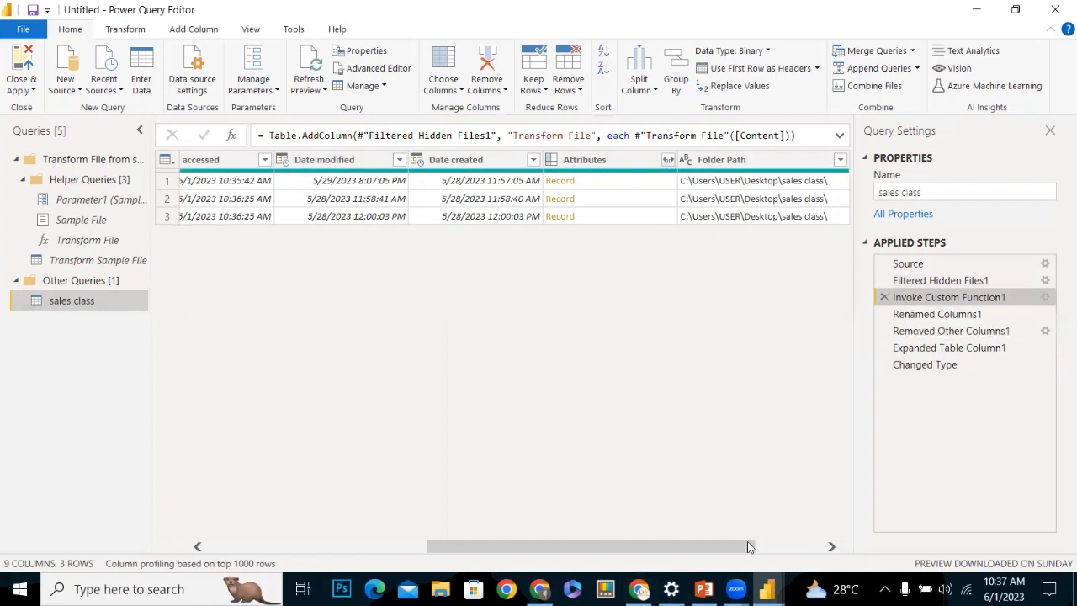
left_click_drag(746, 548, 812, 547)
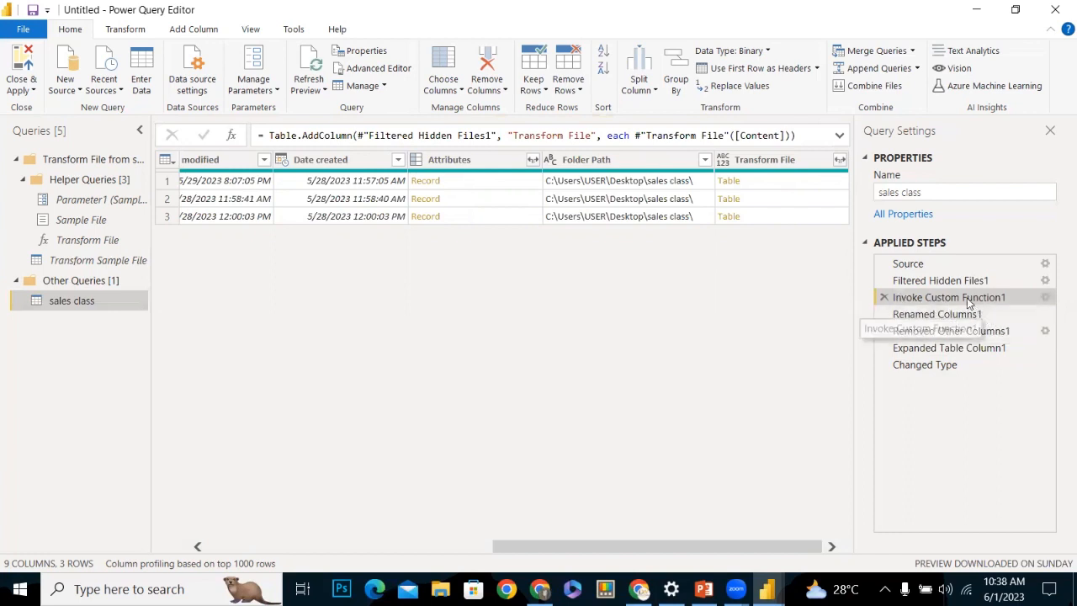
left_click(917, 317)
left_click(916, 330)
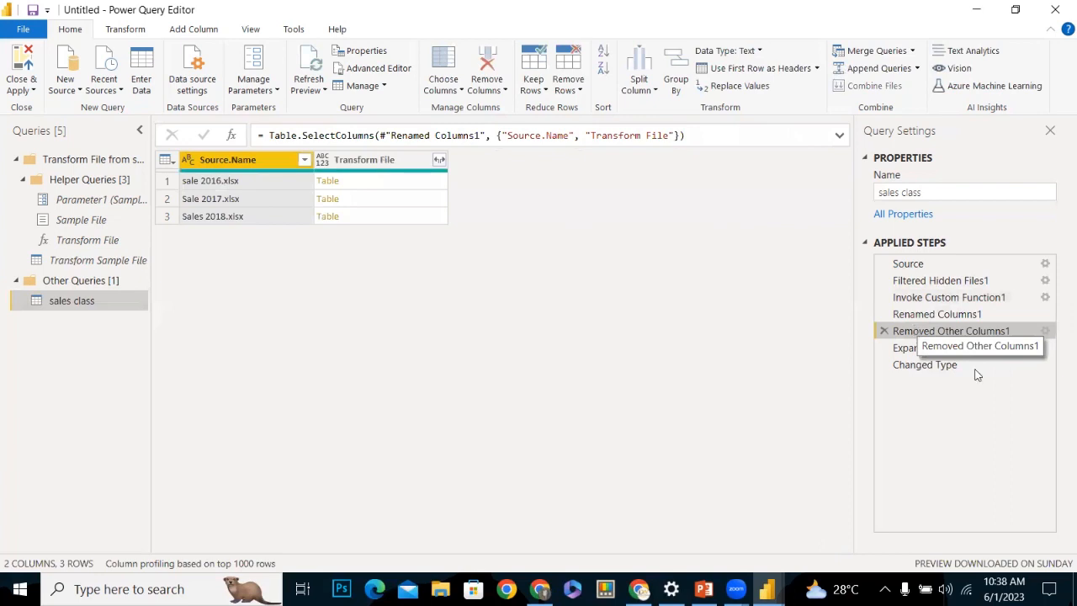
Insert an expansion of the Transform File column after Removed Other Columns1, leaving out UnitCost, TotalCost and TotalPrice
left_click(439, 161)
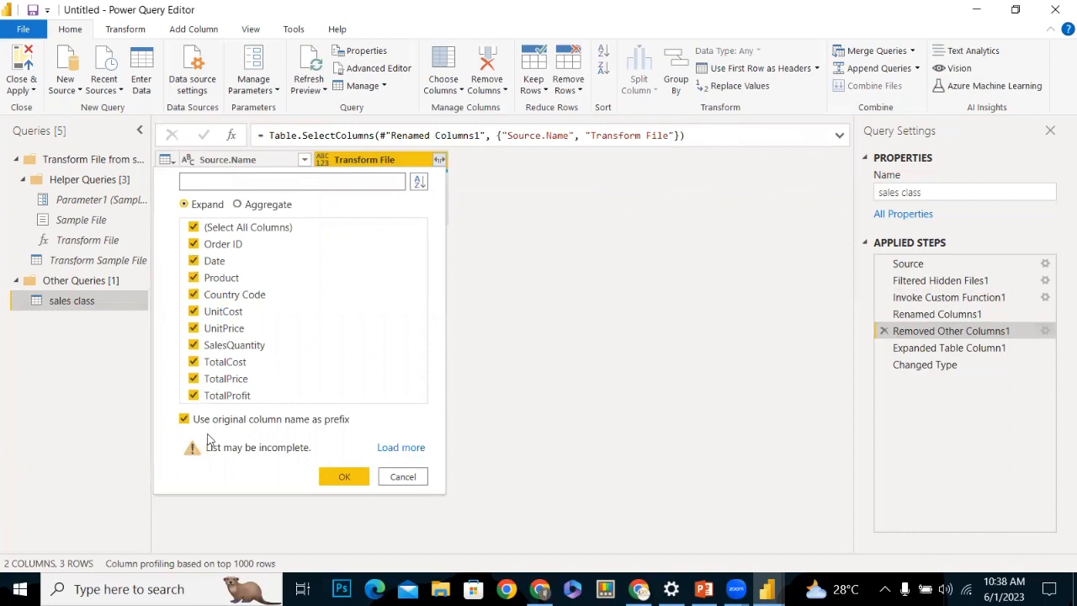
left_click(193, 379)
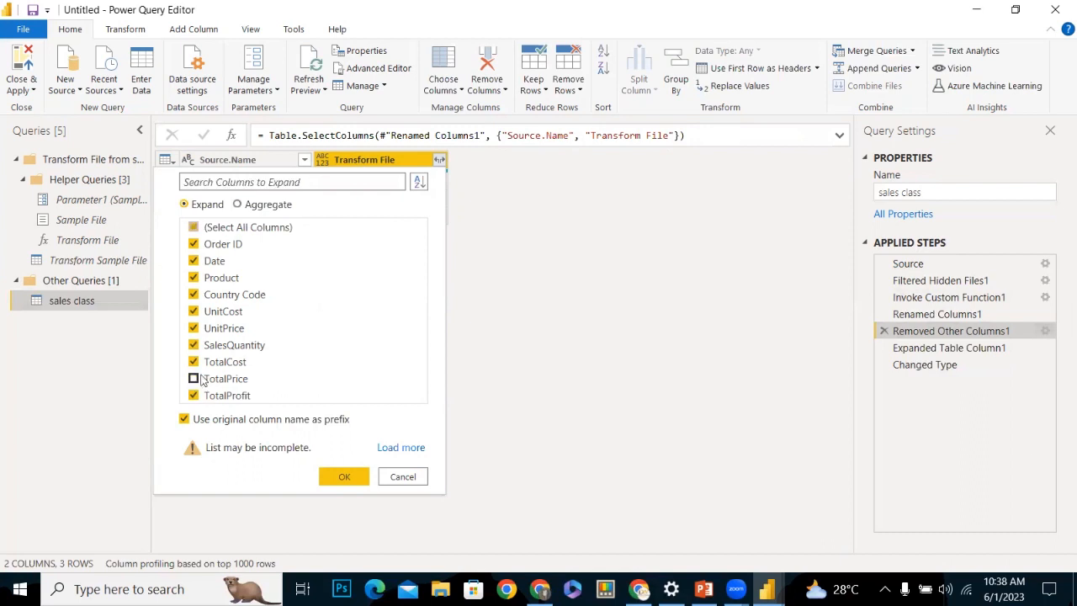
left_click(193, 362)
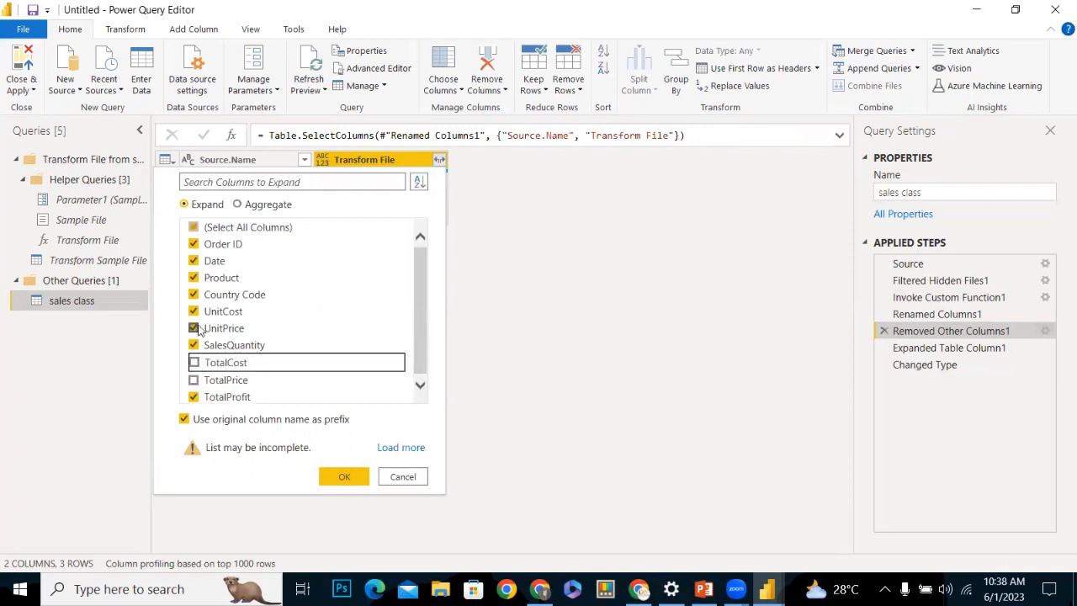
left_click(194, 328)
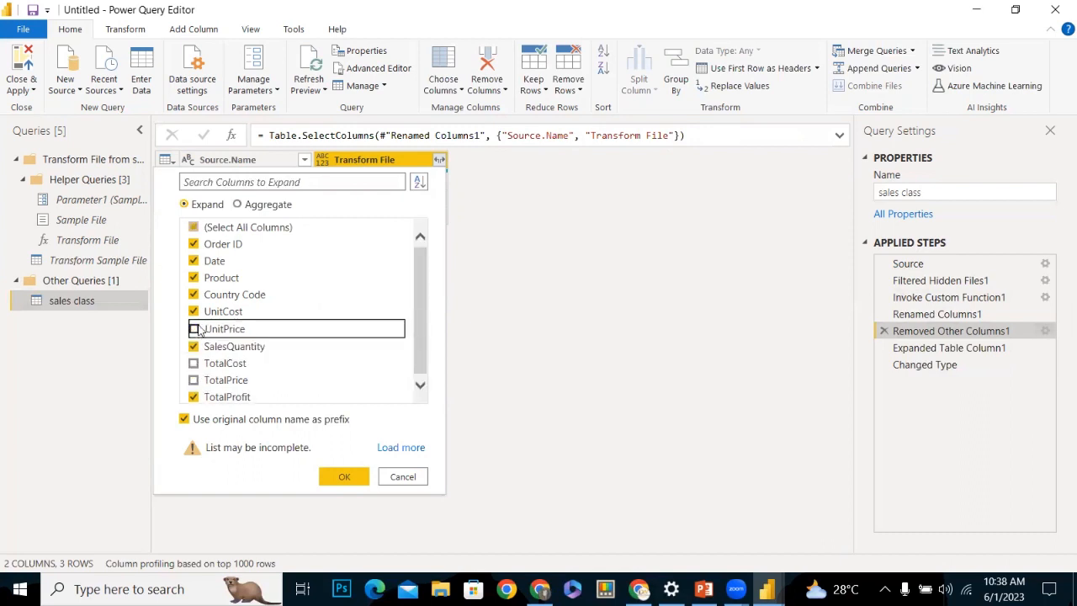
left_click(194, 329)
left_click(194, 312)
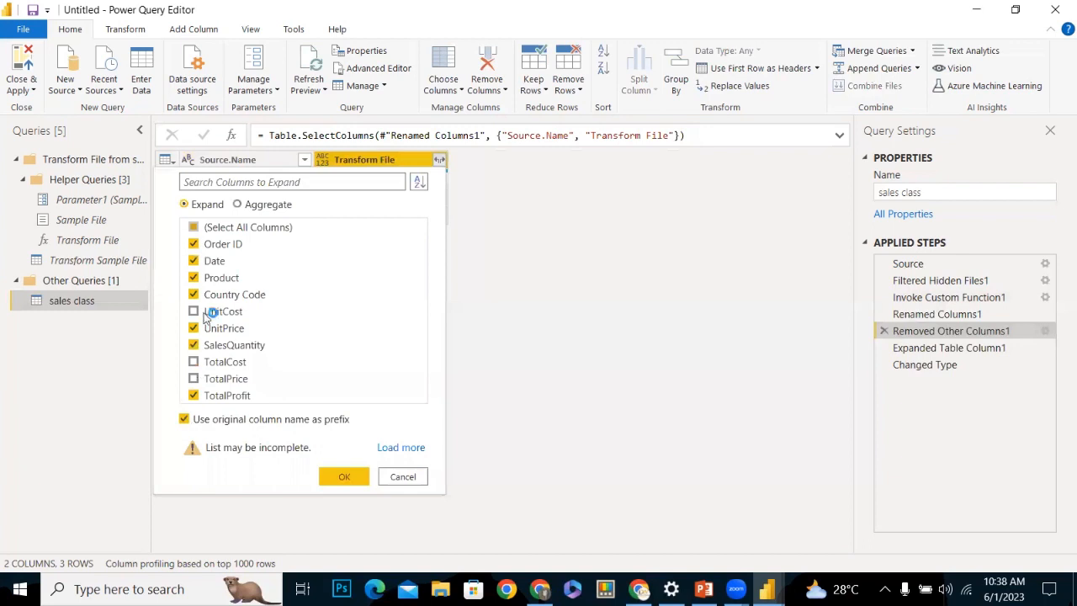
left_click(325, 484)
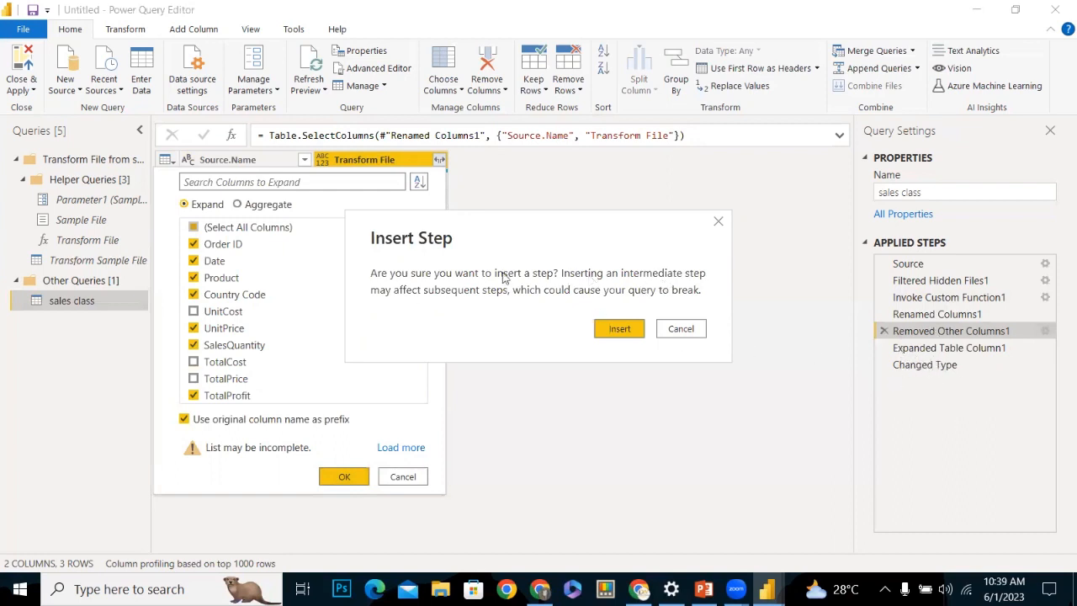
left_click(627, 331)
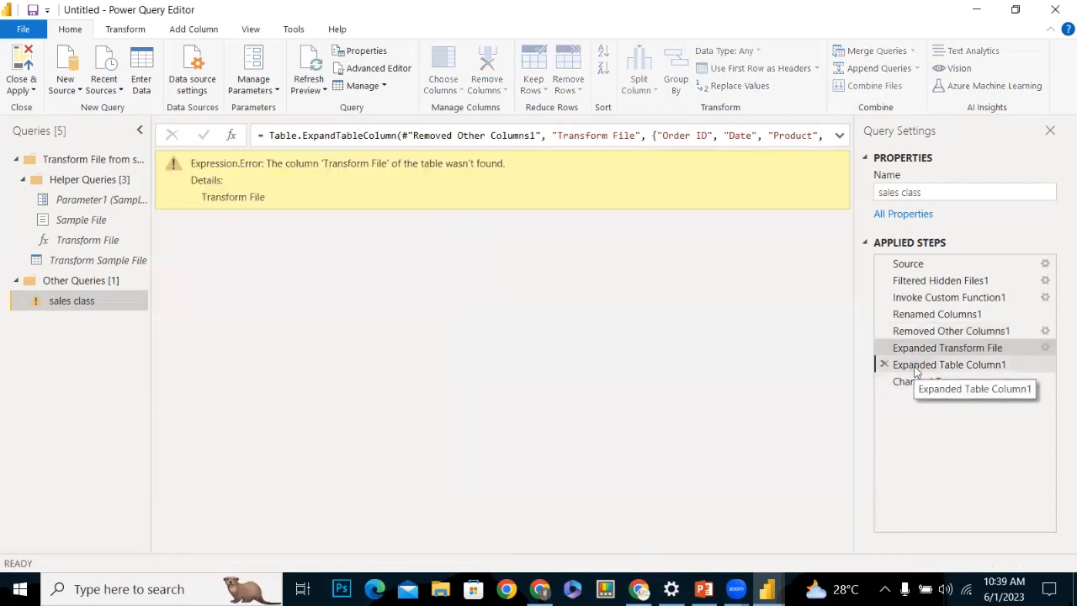
Delete the Expanded Table Column1, Changed Type and Expanded Transform File steps from the sales class query
left_click(916, 367)
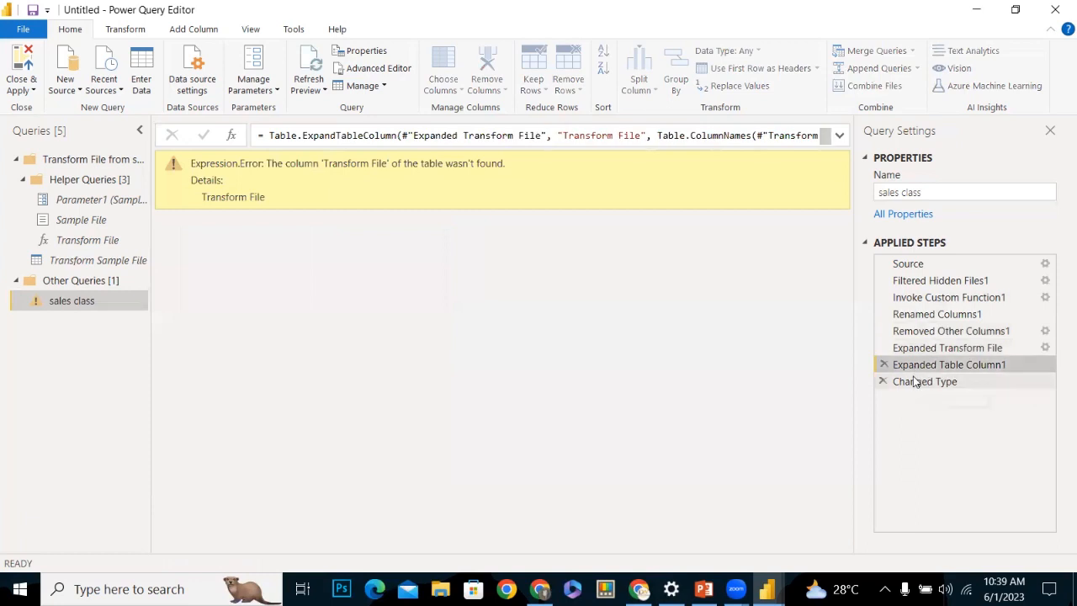
left_click(919, 381)
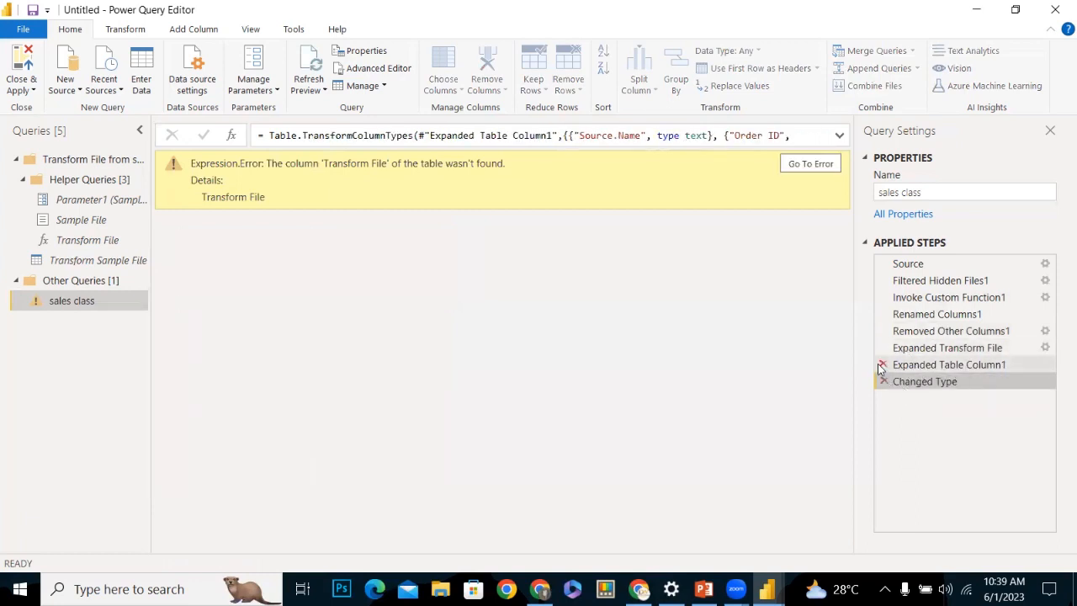
left_click(881, 366)
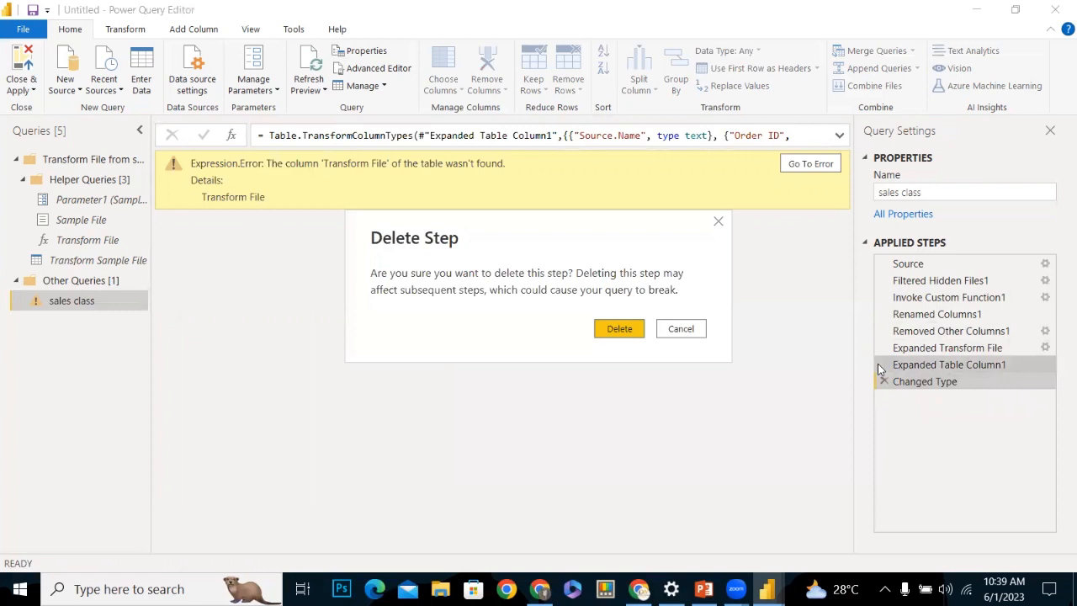
left_click(625, 329)
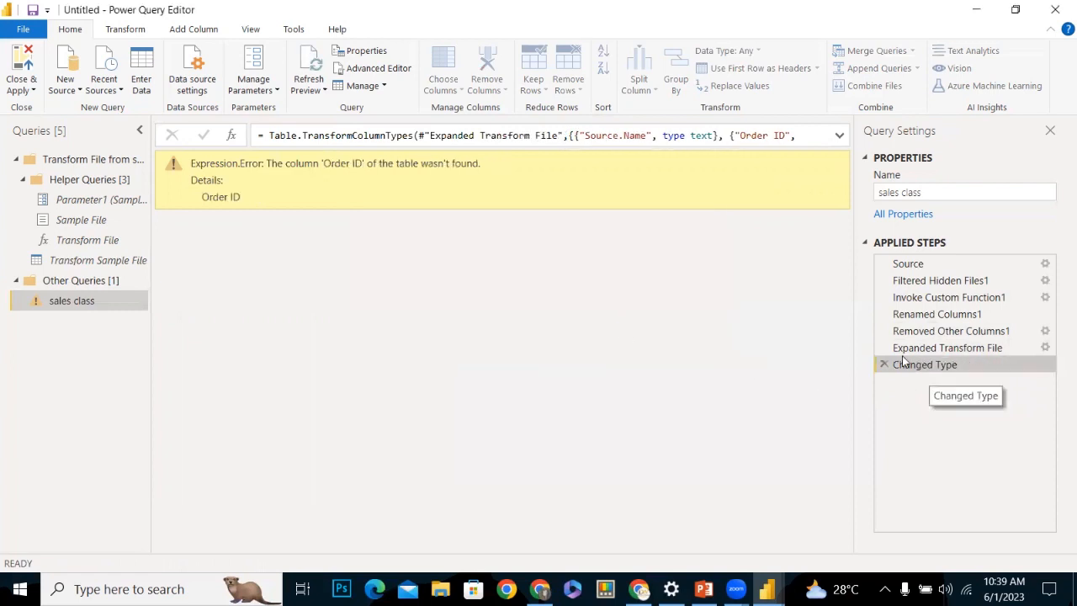
left_click(883, 364)
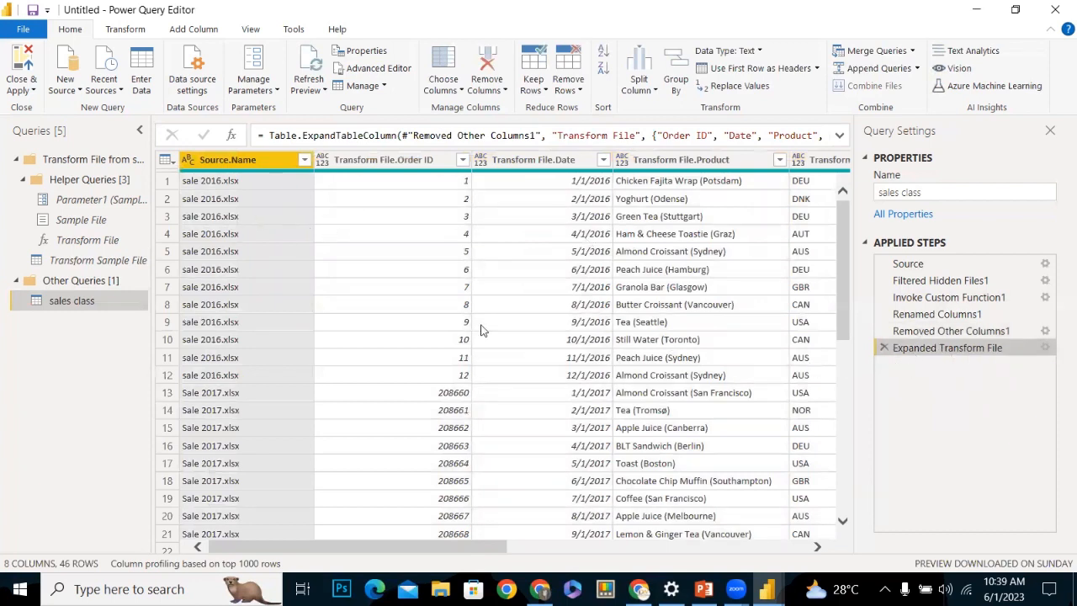
left_click(883, 348)
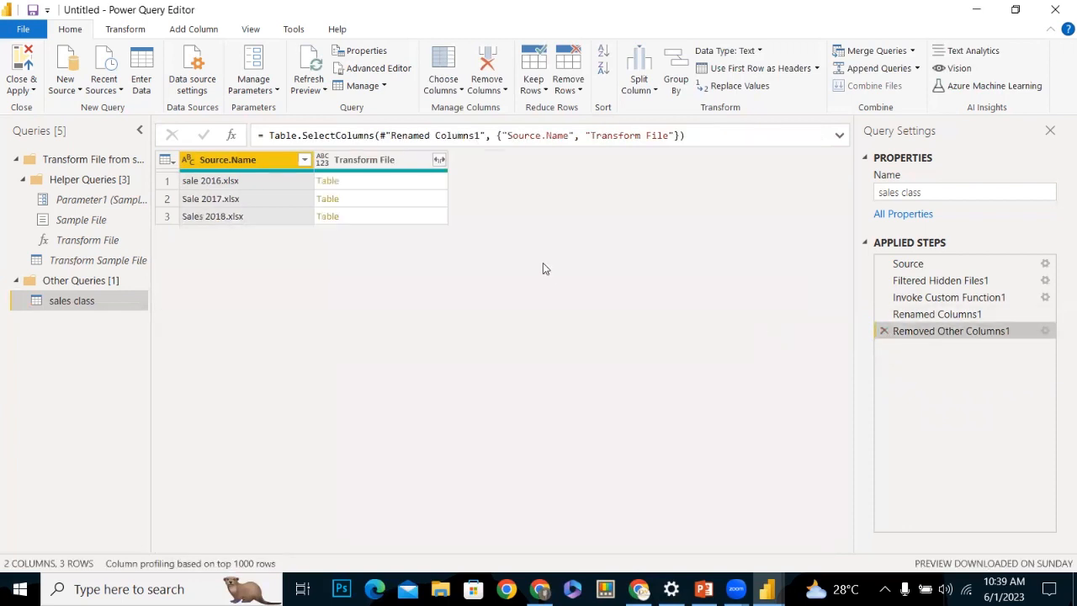
Try expanding the Transform File column without UnitCost, TotalCost and TotalPrice, and delete that expansion step after checking its columns
left_click(439, 160)
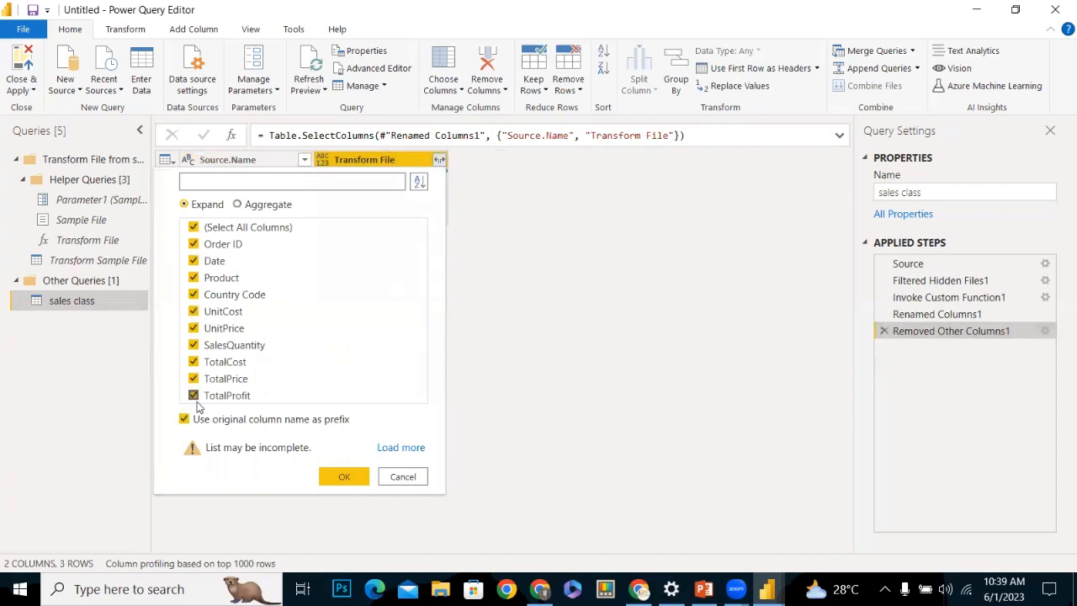
left_click(194, 379)
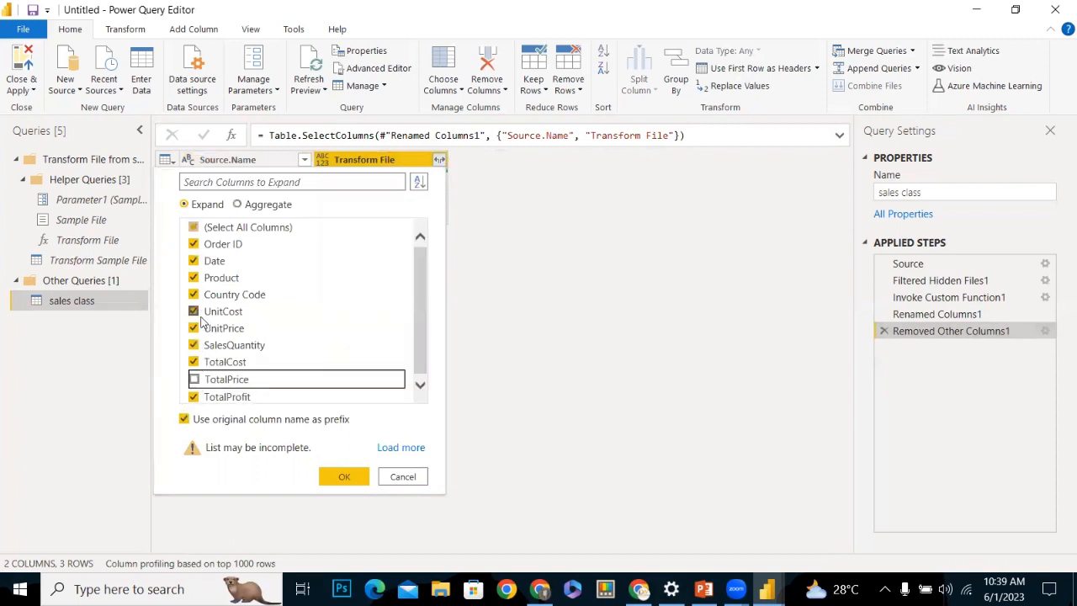
left_click(200, 316)
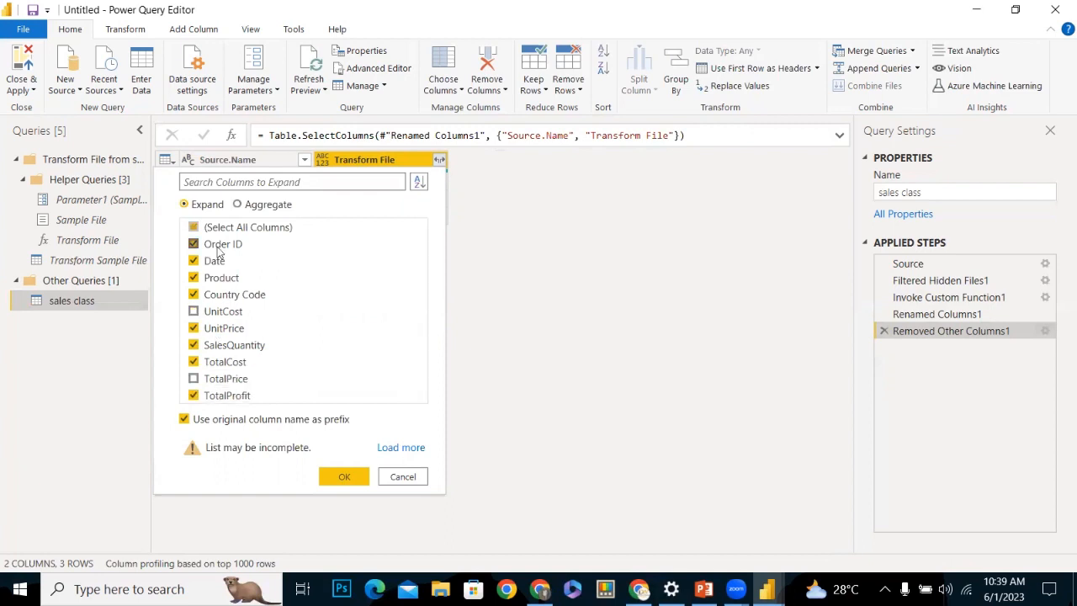
left_click(194, 362)
left_click(343, 476)
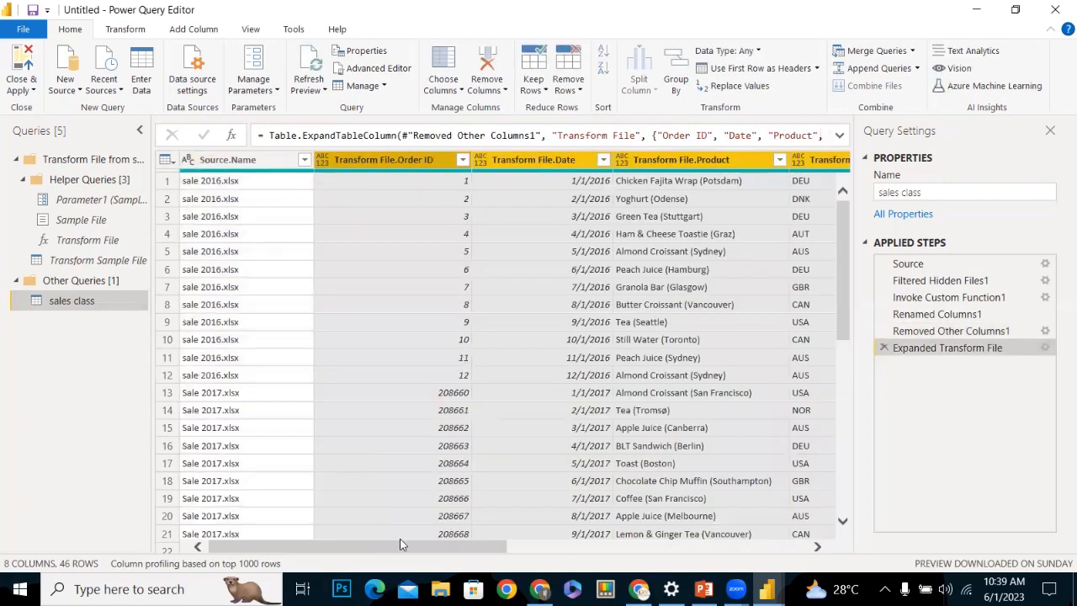
left_click_drag(400, 544, 803, 543)
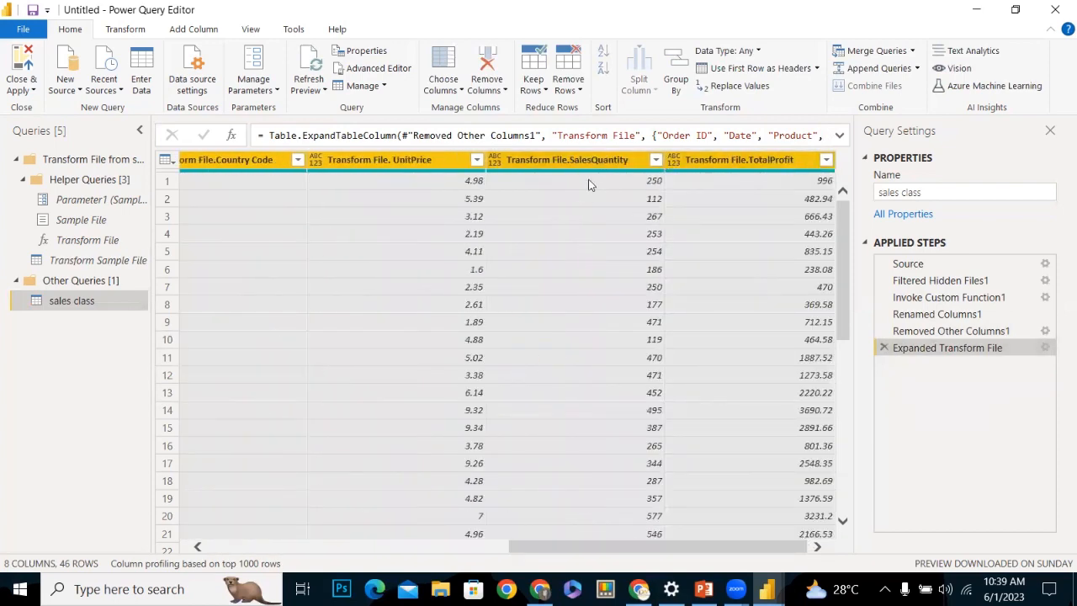
left_click_drag(553, 549, 486, 551)
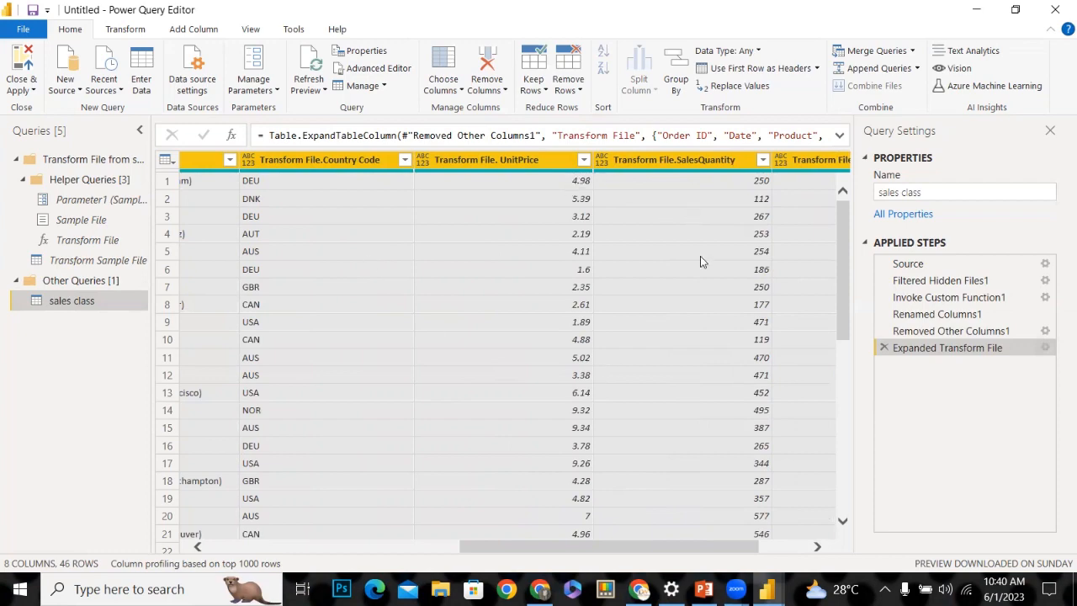
left_click(884, 348)
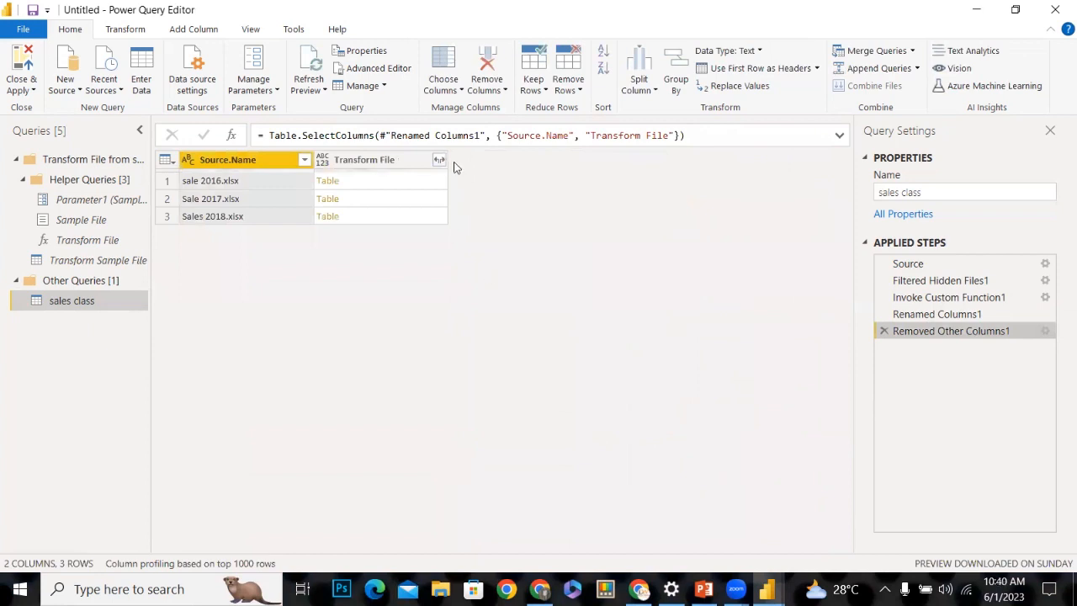
Try aggregating the Transform File column by the count of Order ID only, and delete that aggregation step
left_click(440, 160)
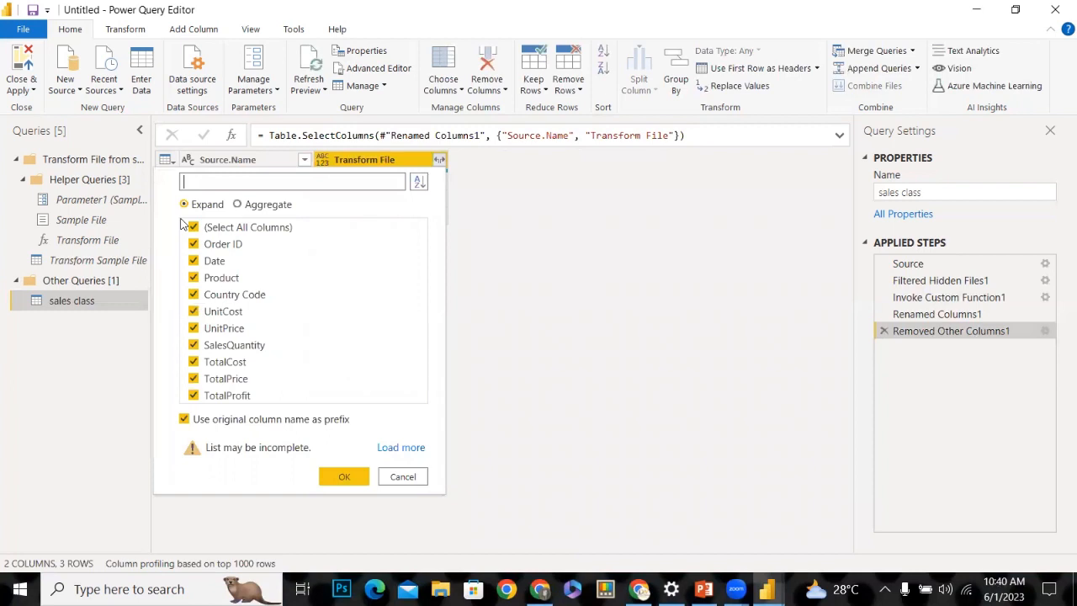
left_click(238, 206)
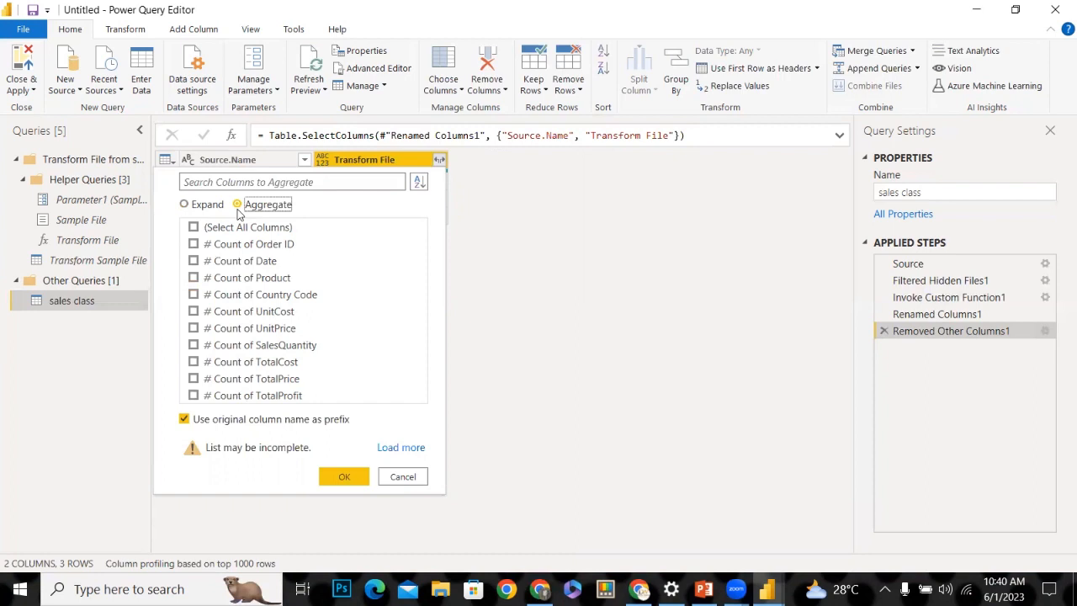
left_click(194, 260)
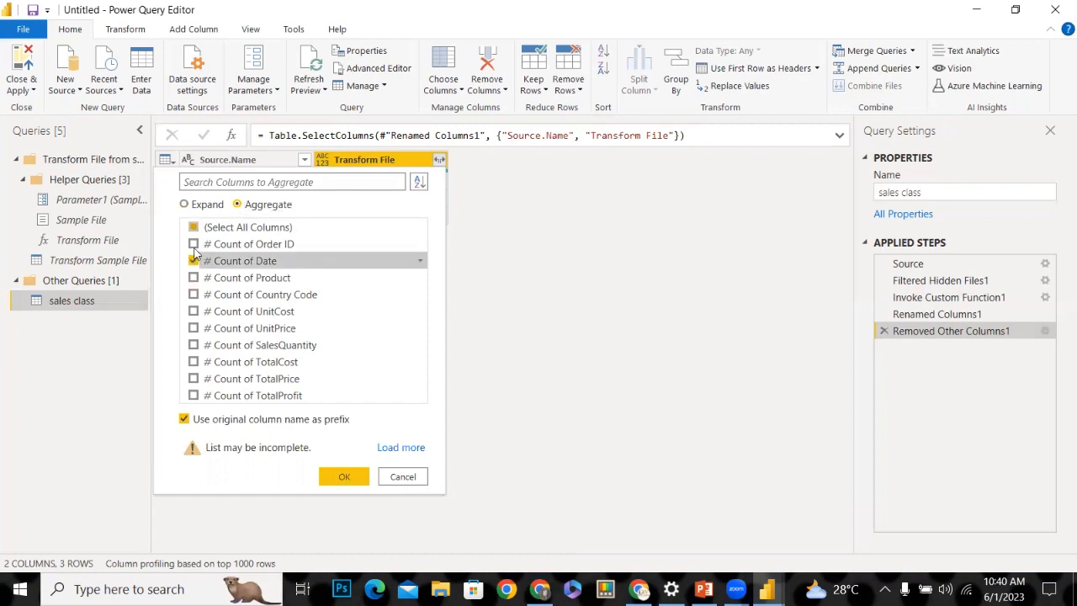
left_click(194, 244)
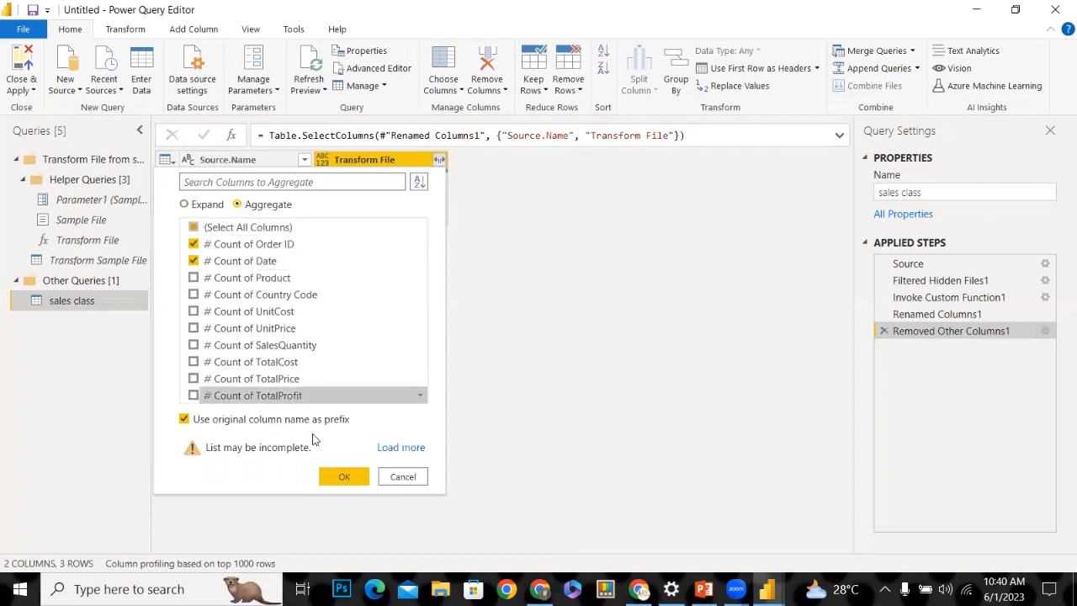
left_click(193, 261)
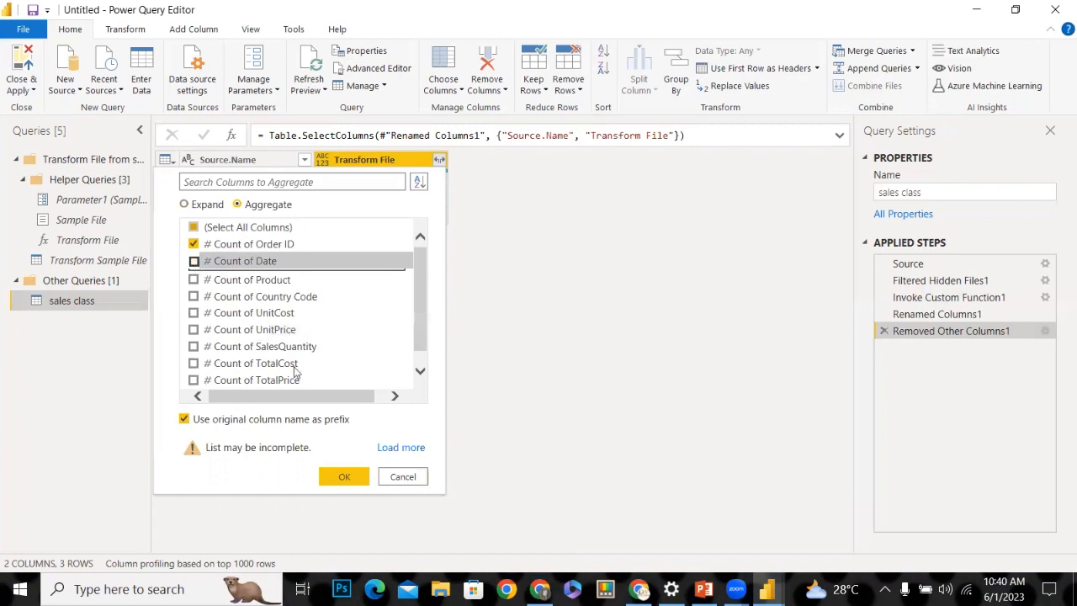
left_click(347, 477)
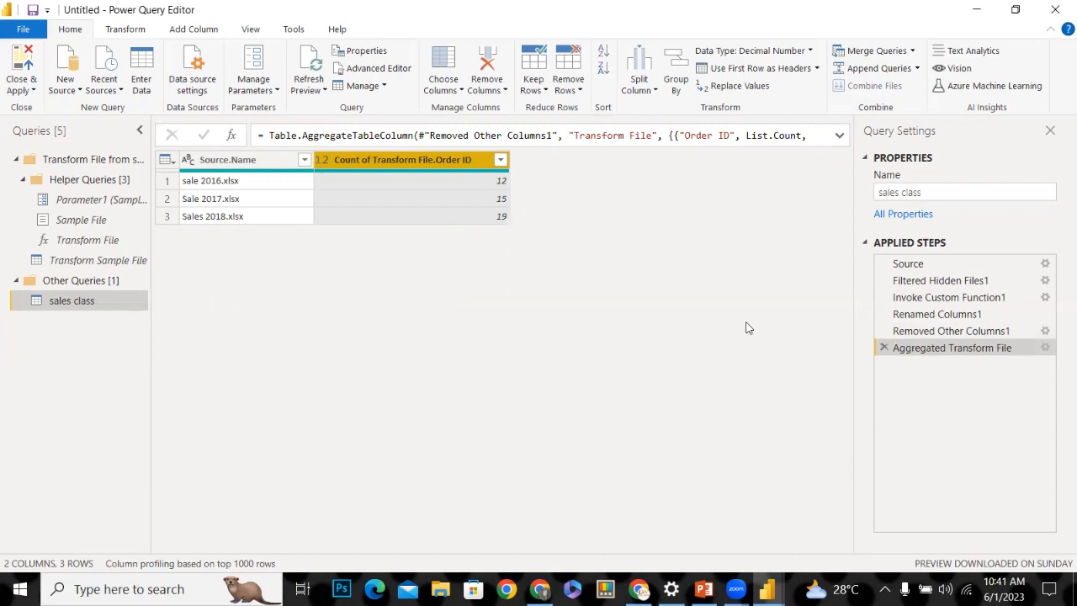
left_click(883, 347)
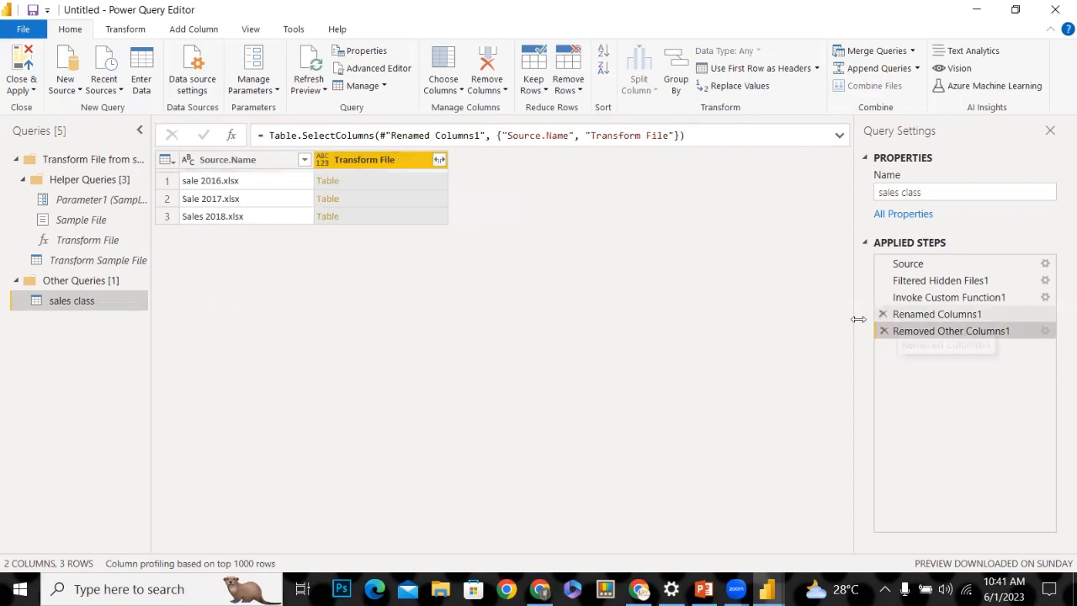
Try expanding only Order ID and TotalProfit from the Transform File column, and delete that expansion step
left_click(438, 159)
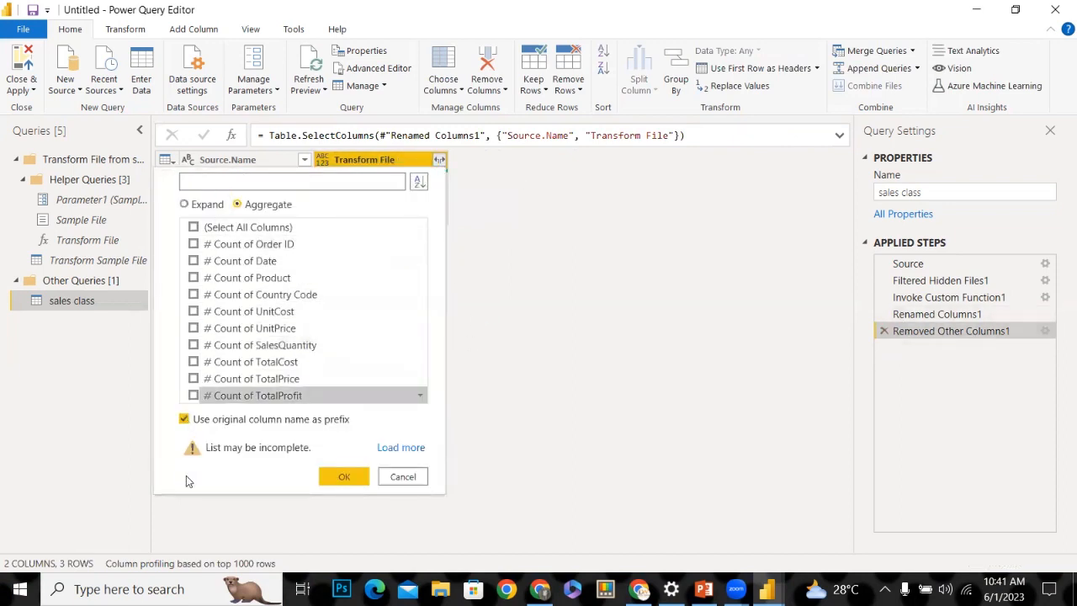
left_click(193, 396)
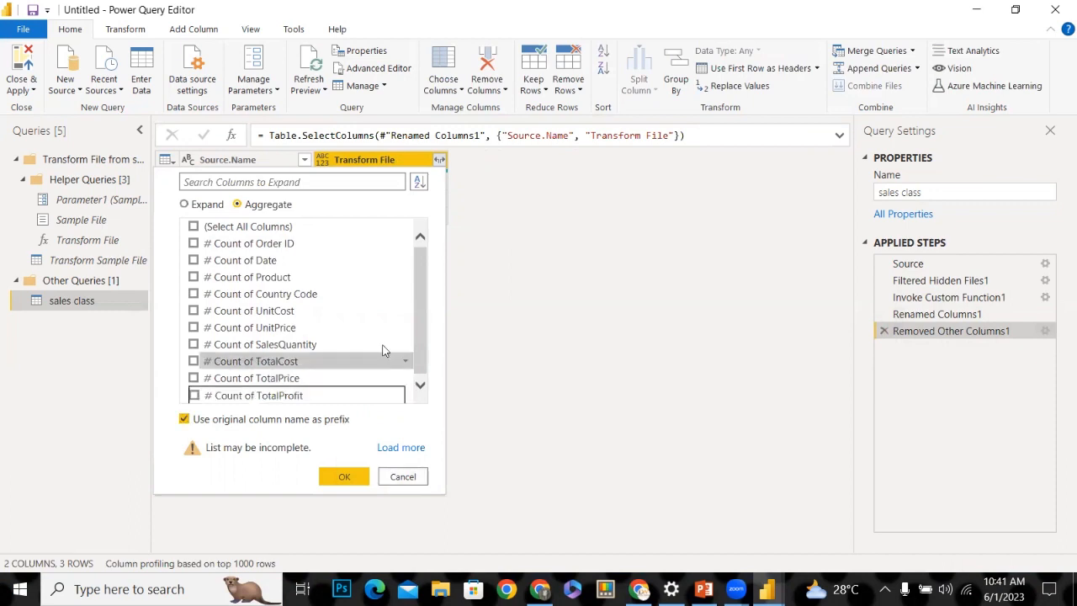
left_click(417, 344)
left_click(409, 259)
left_click(406, 256)
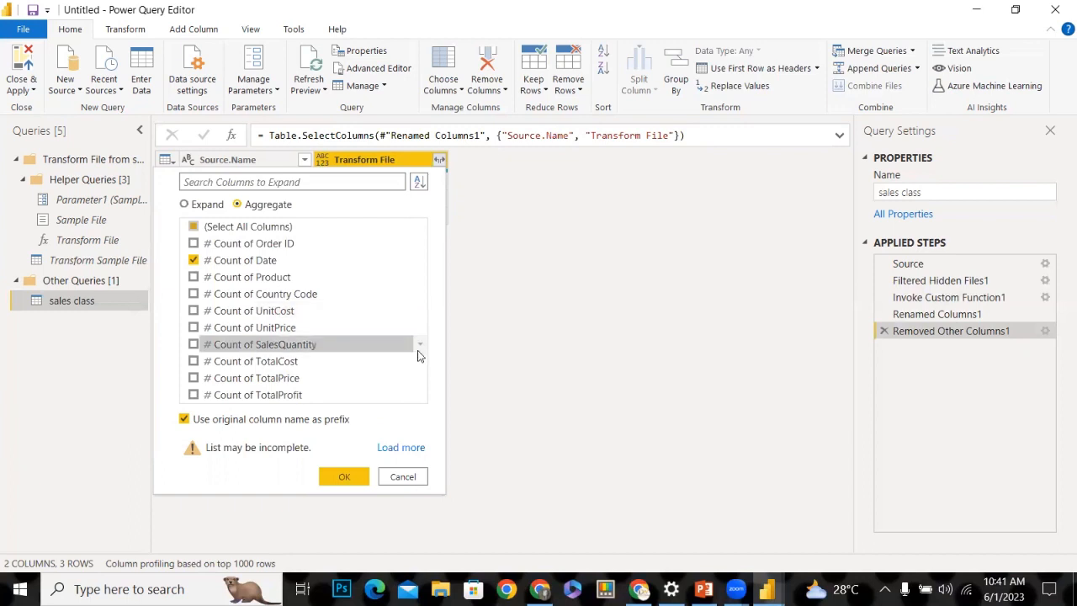
left_click(325, 393)
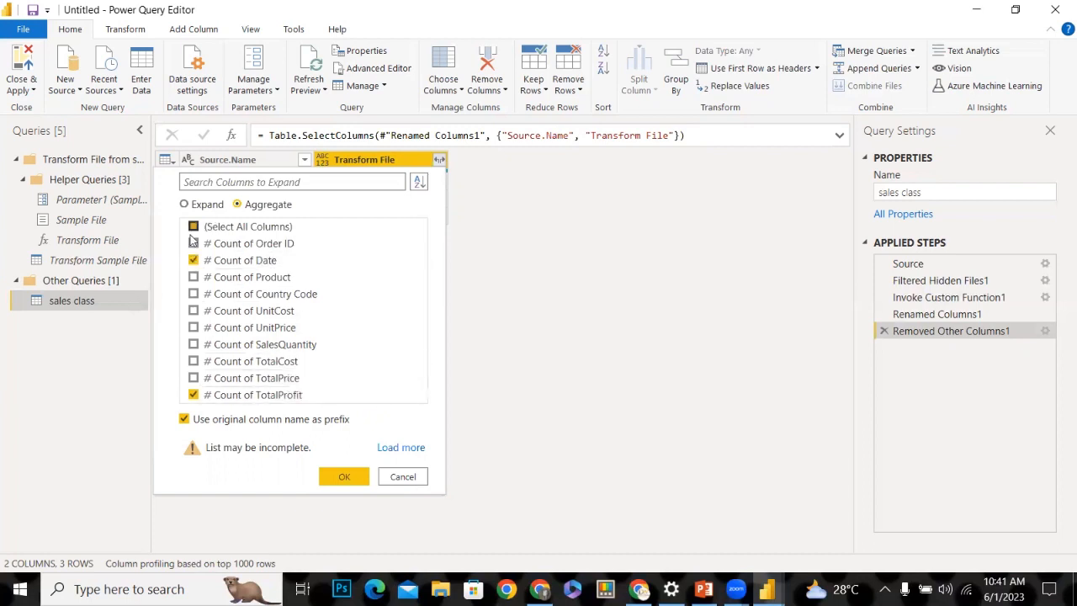
left_click(194, 260)
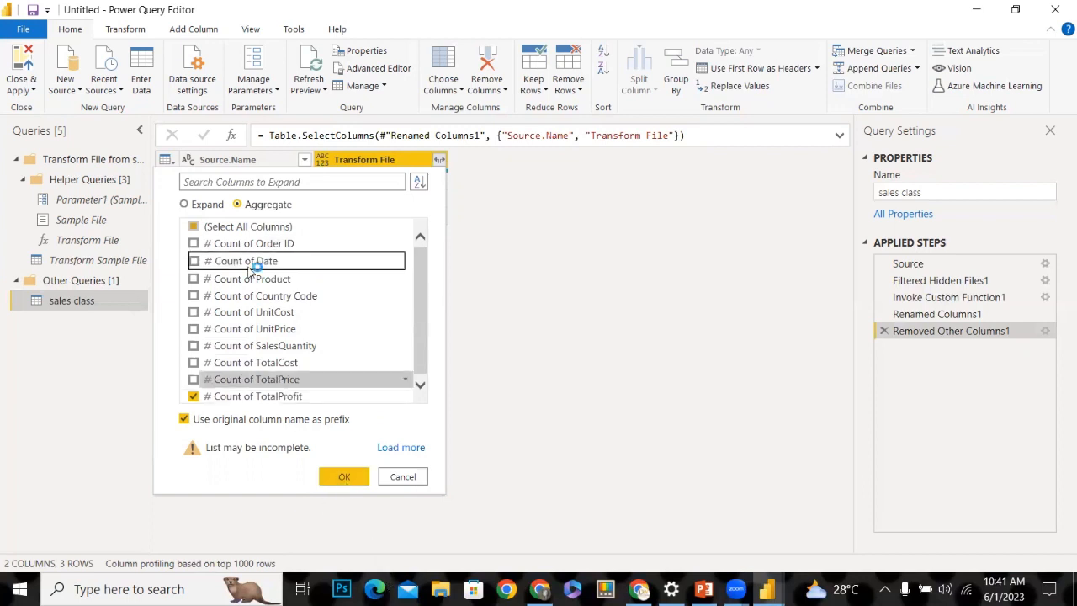
left_click(184, 204)
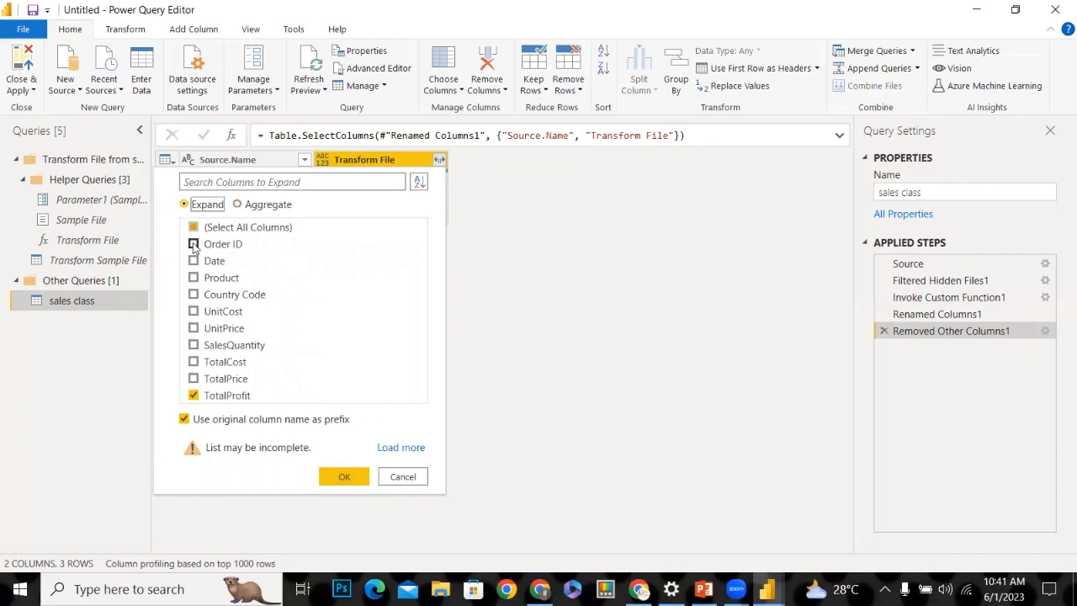
left_click(194, 245)
left_click(352, 480)
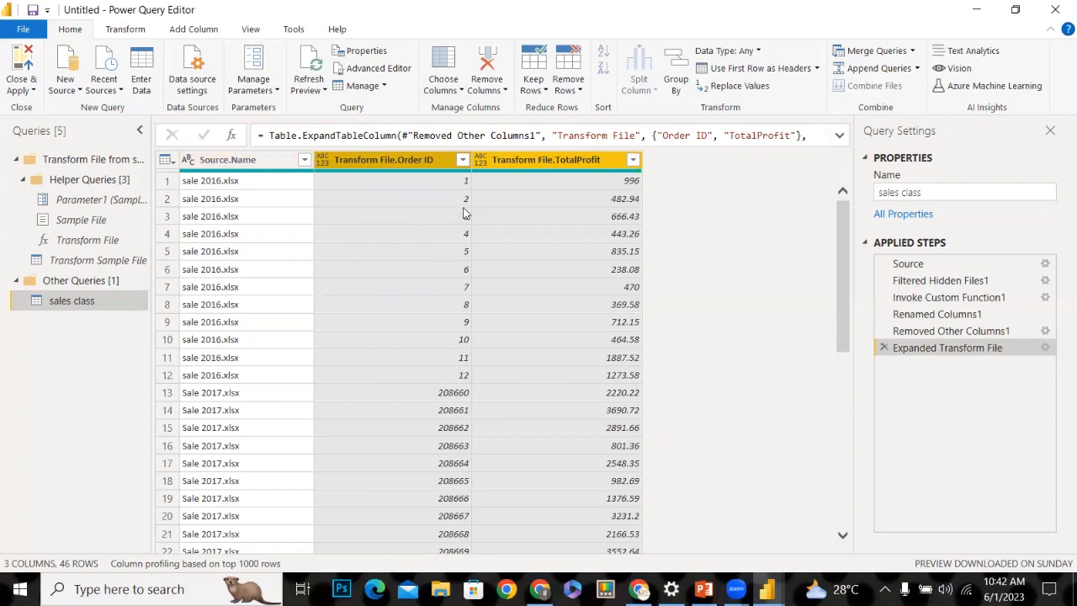
left_click(884, 348)
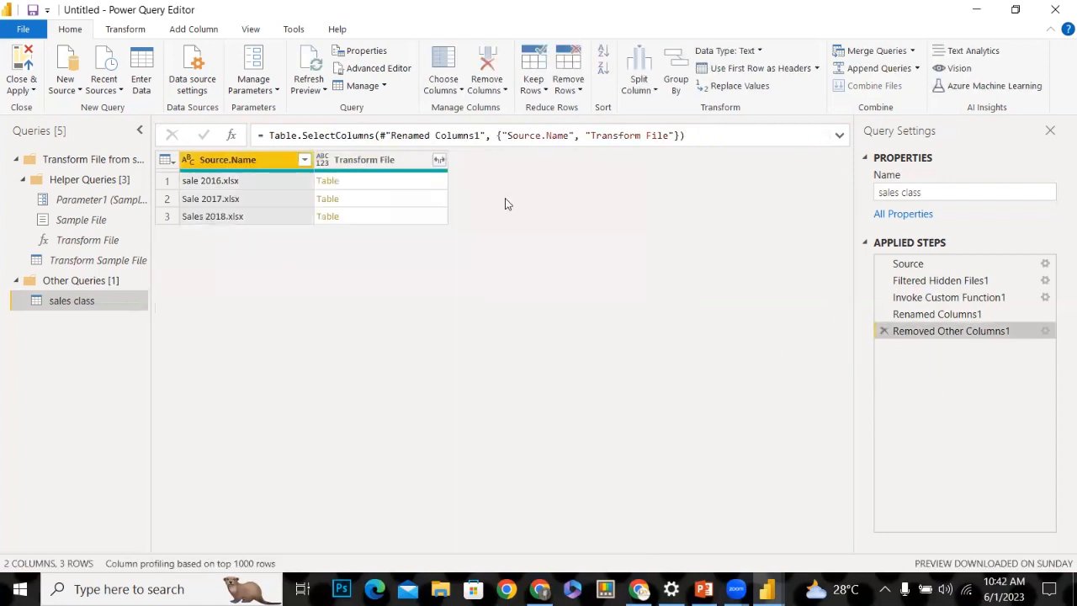
Expand the Transform File column with all fields except UnitCost, TotalCost and TotalPrice
left_click(439, 160)
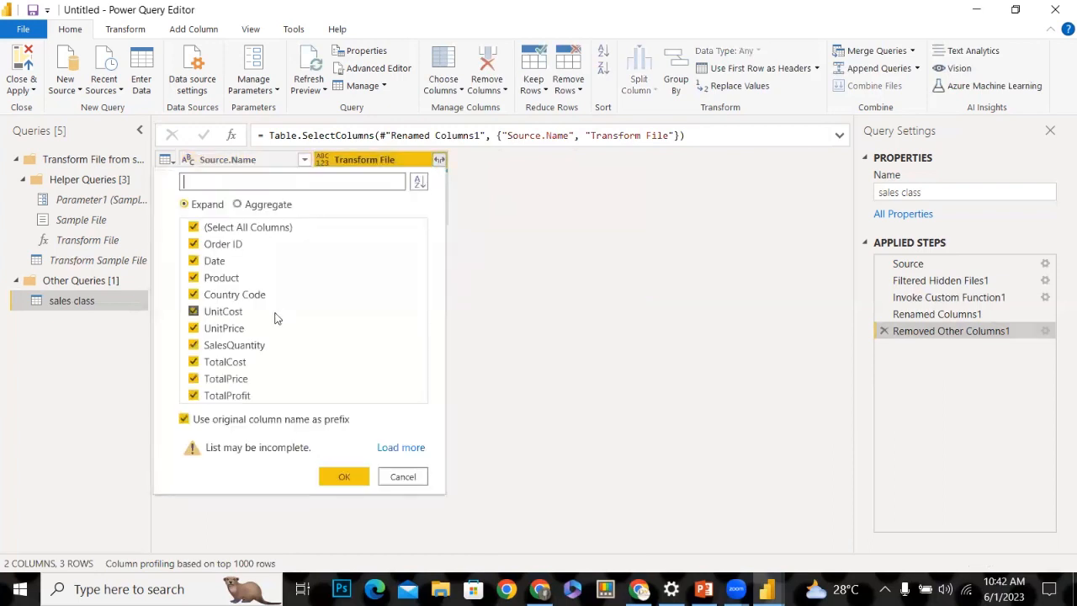
left_click(193, 379)
left_click(194, 362)
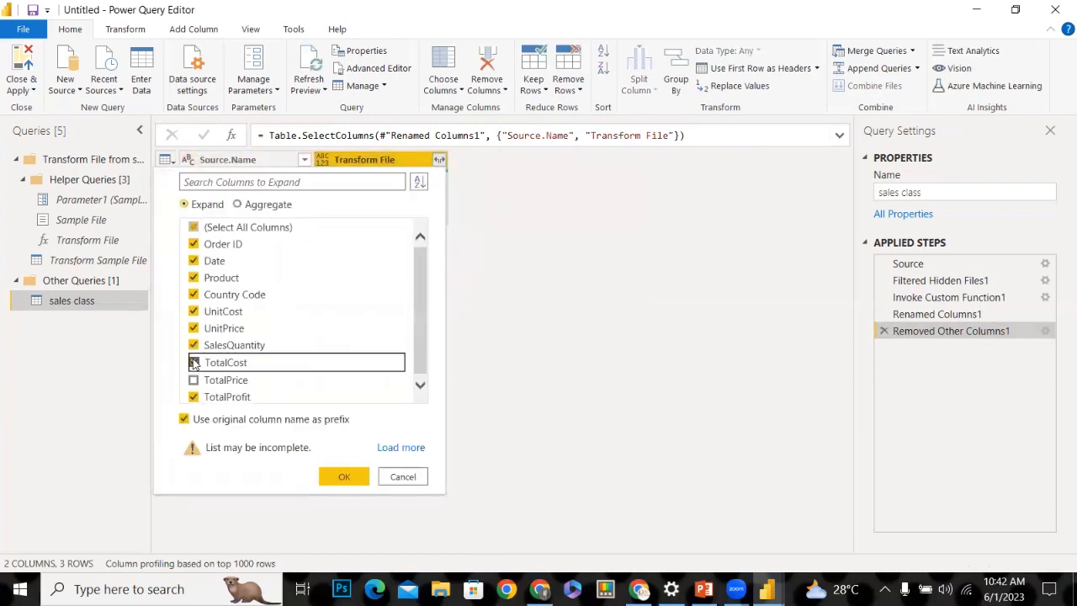
left_click(193, 311)
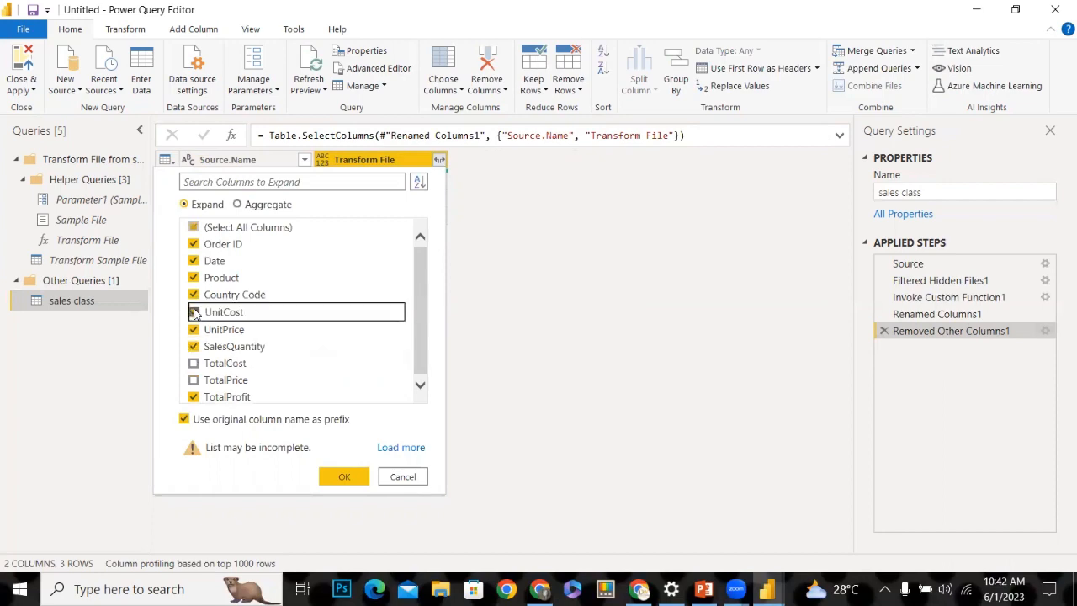
left_click(341, 476)
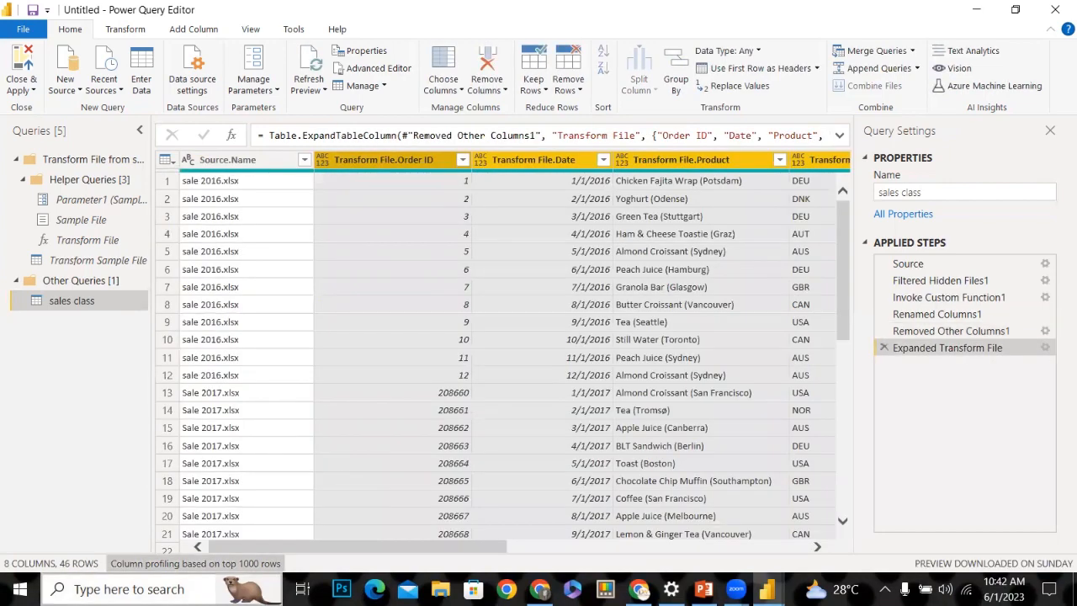
Rename the Source.Name column to Source
left_click_drag(294, 547, 189, 539)
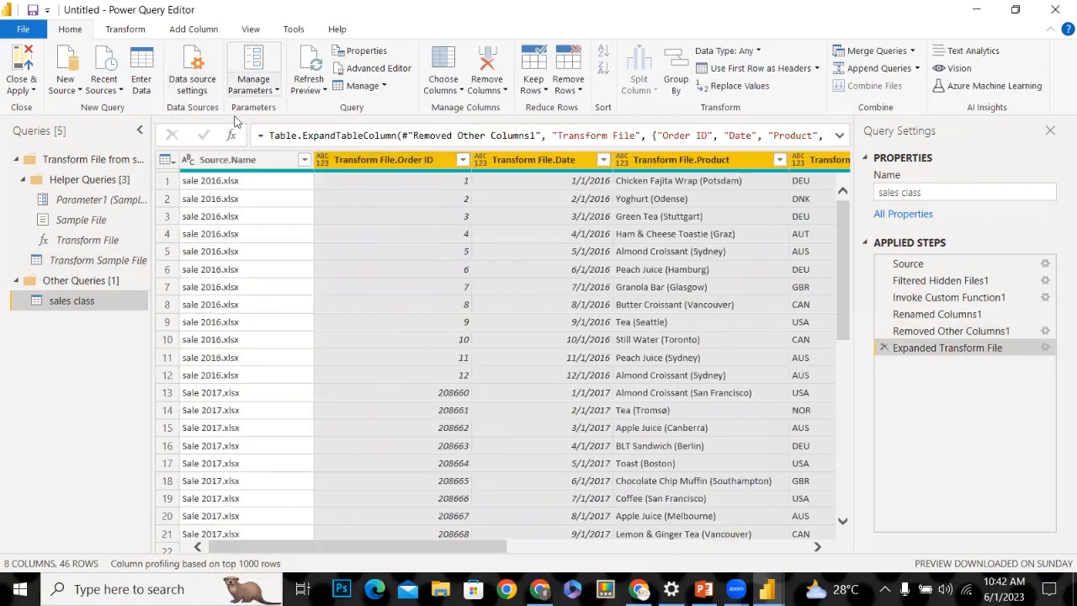
left_click(235, 159)
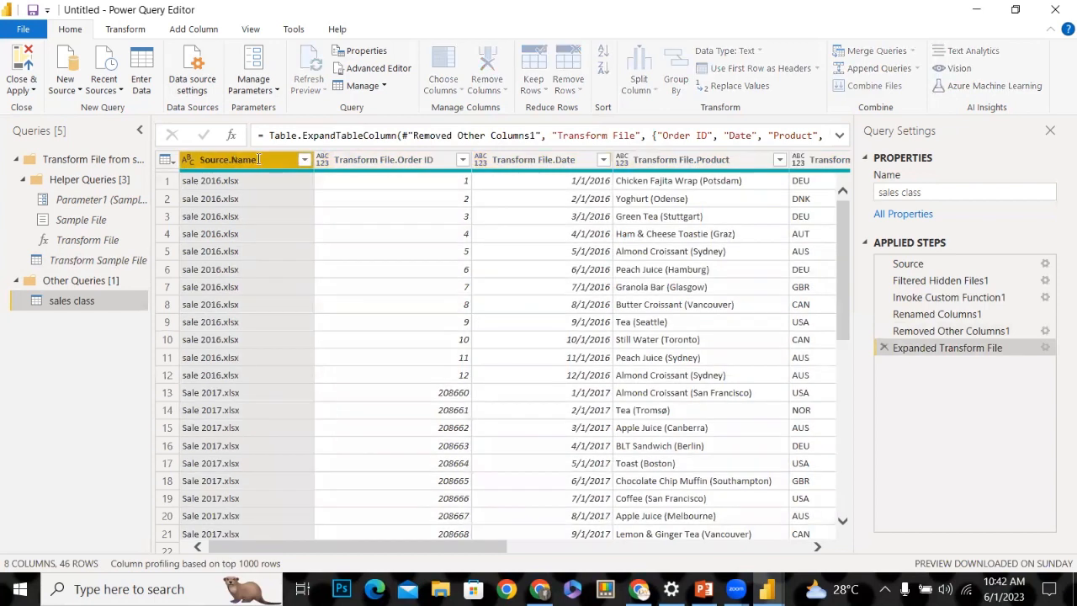
double_click(257, 159)
key("BackSpace")
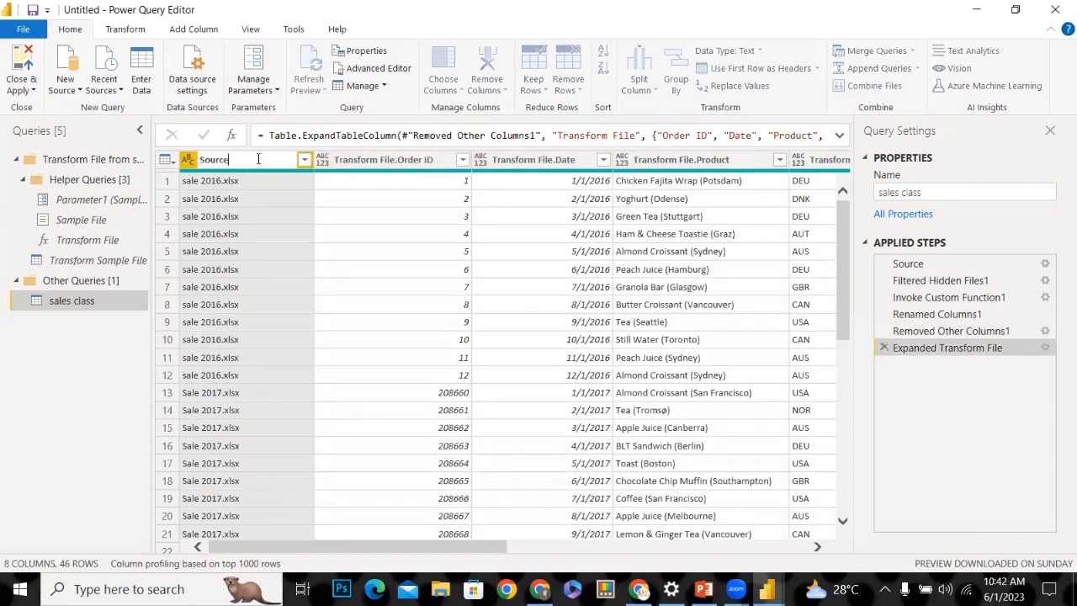
key("Return")
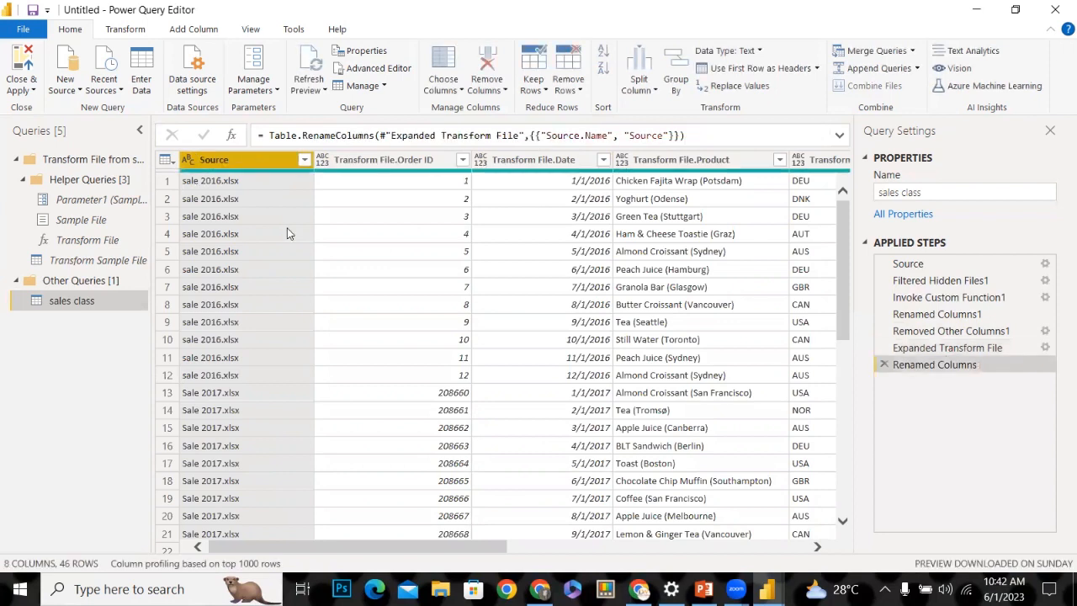
Remove the Transform File prefix from the order ID column's name so it reads Order ID
double_click(401, 160)
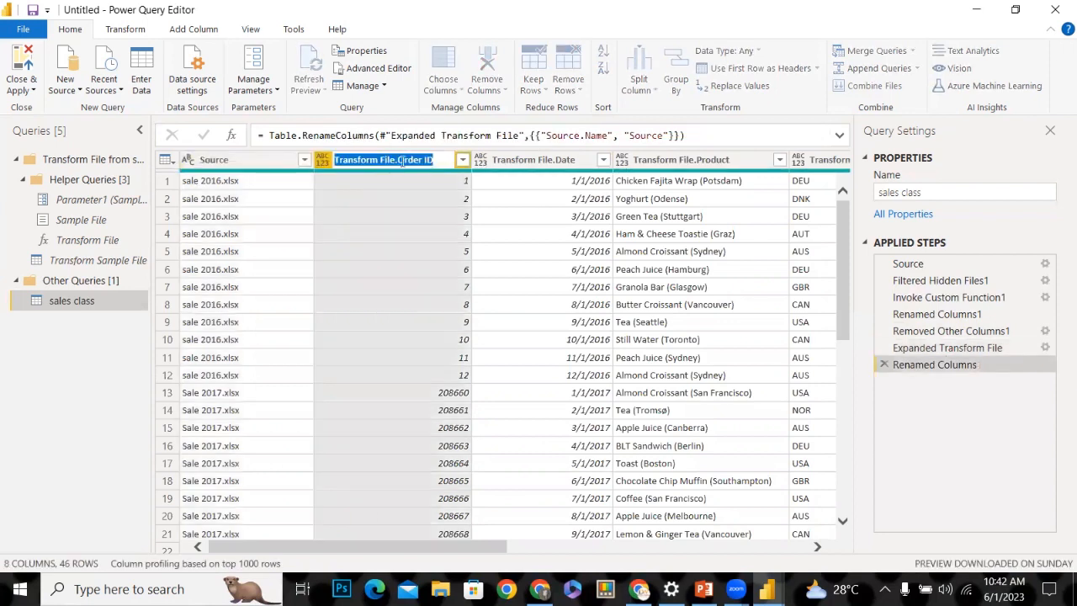
left_click(402, 161)
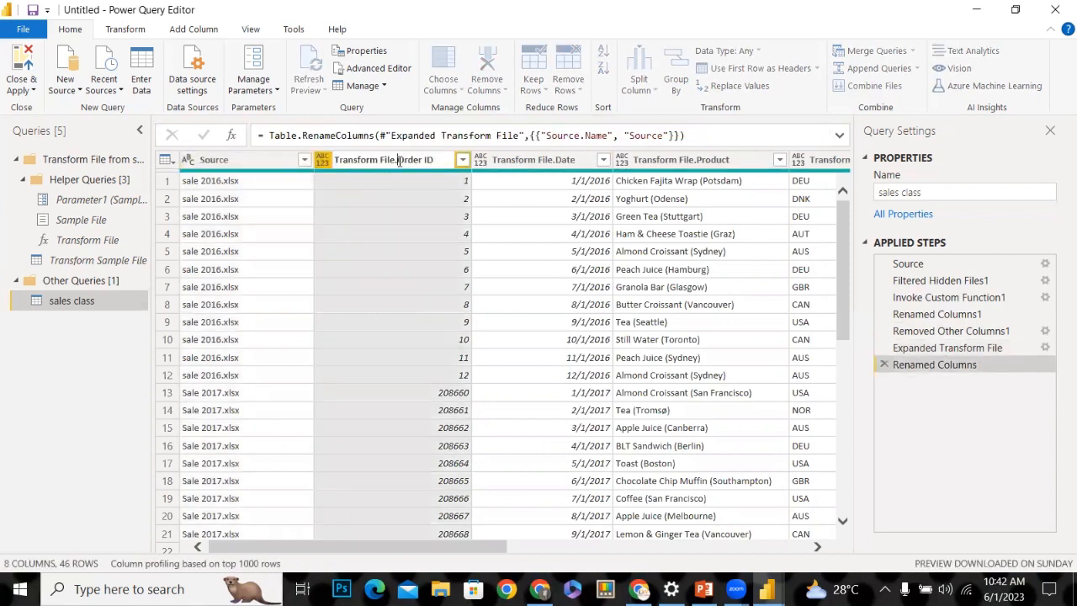
key("BackSpace")
key("BackSpace")
key("BackSpace")
key("BackSpace")
key("BackSpace")
key("BackSpace")
key("BackSpace")
key("BackSpace")
key("BackSpace")
key("BackSpace")
key("BackSpace")
key("BackSpace")
key("BackSpace")
key("BackSpace")
key("BackSpace")
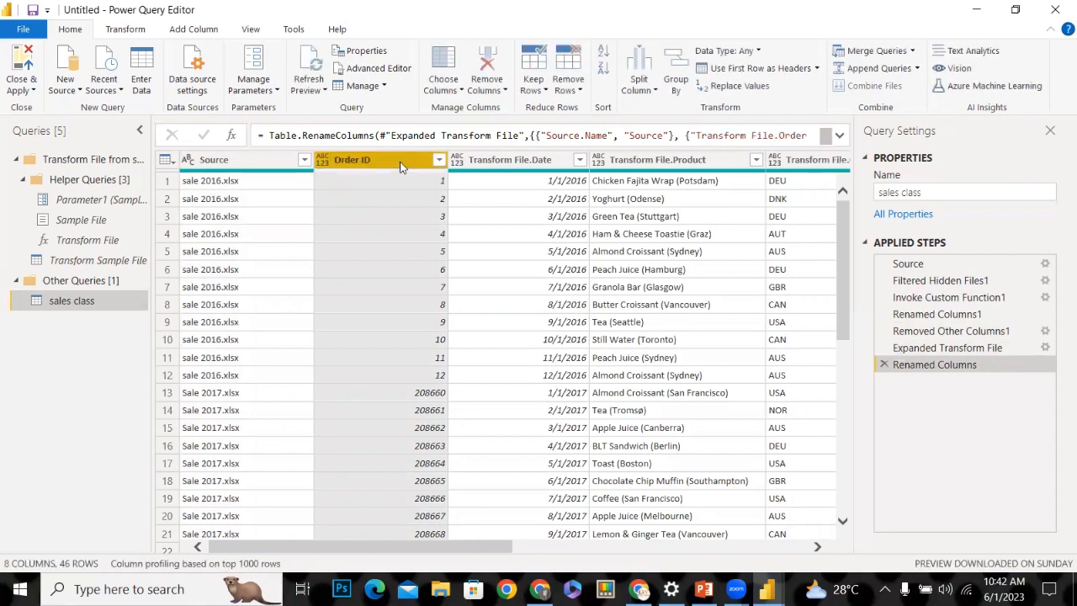
Rename the Transform File.Date column to Date
double_click(512, 159)
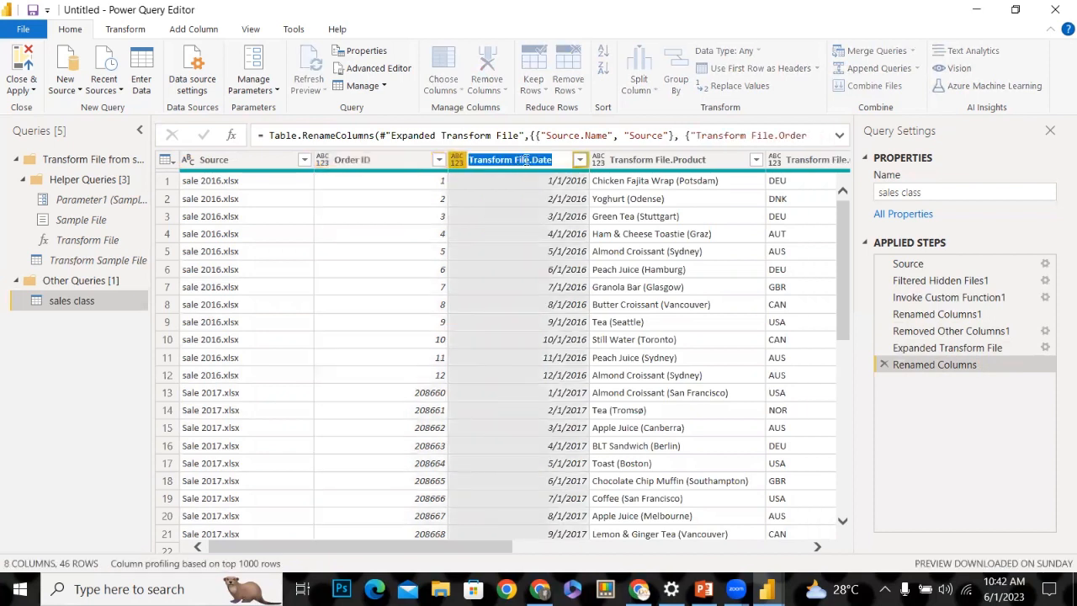
left_click(533, 160)
key("BackSpace")
key("BackSpace")
key("BackSpace")
key("BackSpace")
key("BackSpace")
key("BackSpace")
key("BackSpace")
key("BackSpace")
key("BackSpace")
key("BackSpace")
key("BackSpace")
key("BackSpace")
key("BackSpace")
key("BackSpace")
key("BackSpace")
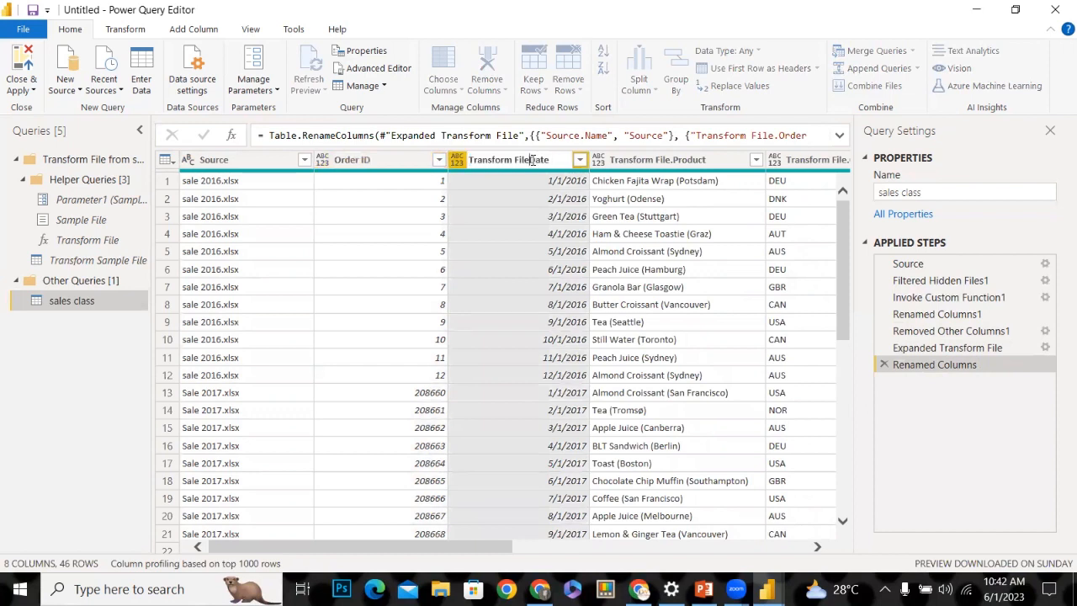
key("Return")
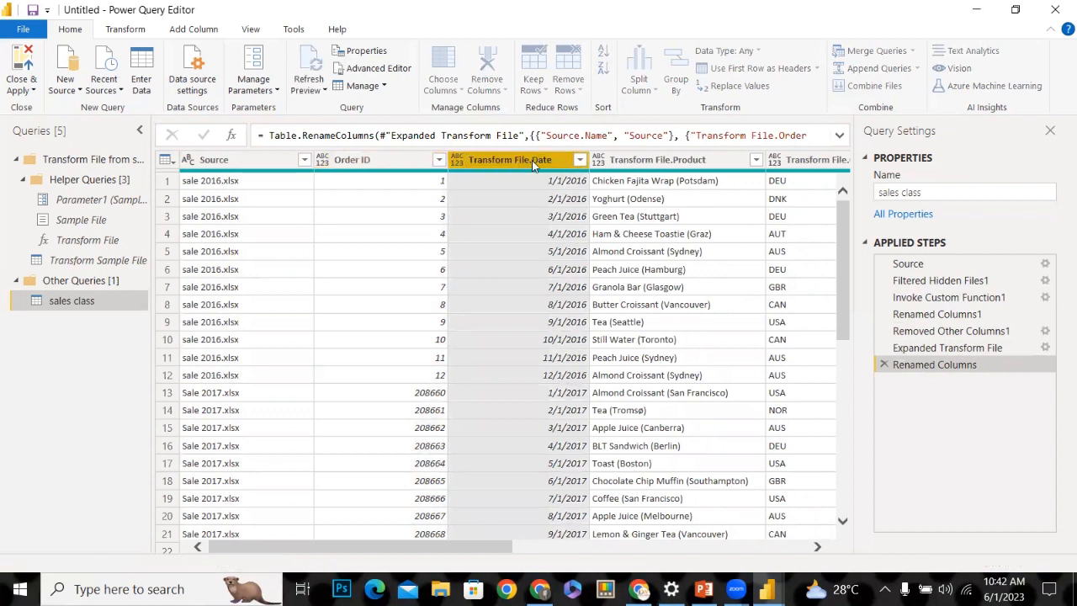
Rename the Transform File.Product column to Product
left_click(618, 160)
double_click(619, 160)
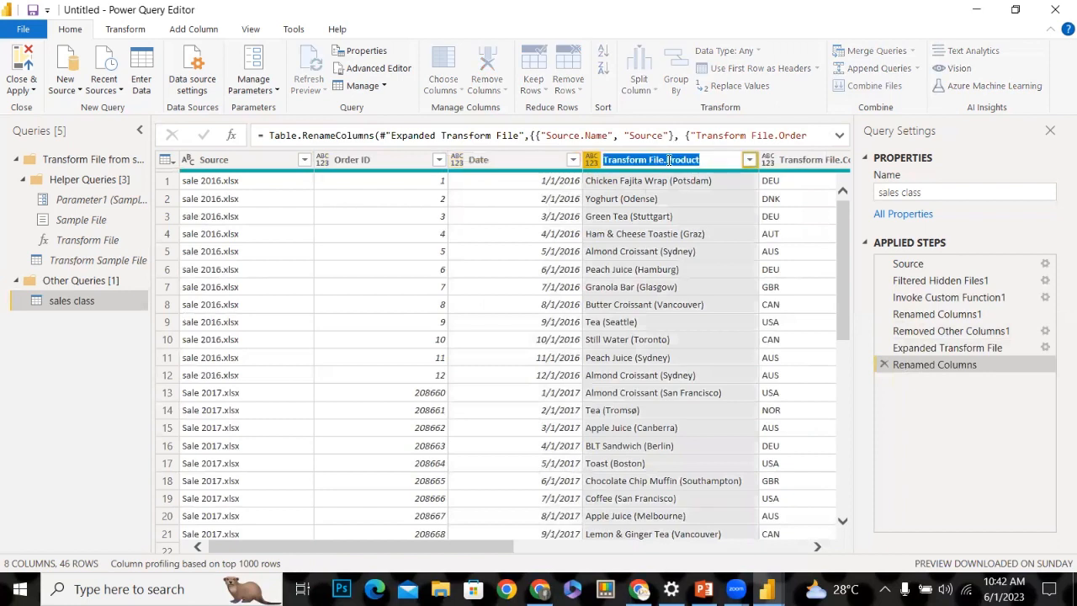
left_click(668, 160)
key("BackSpace")
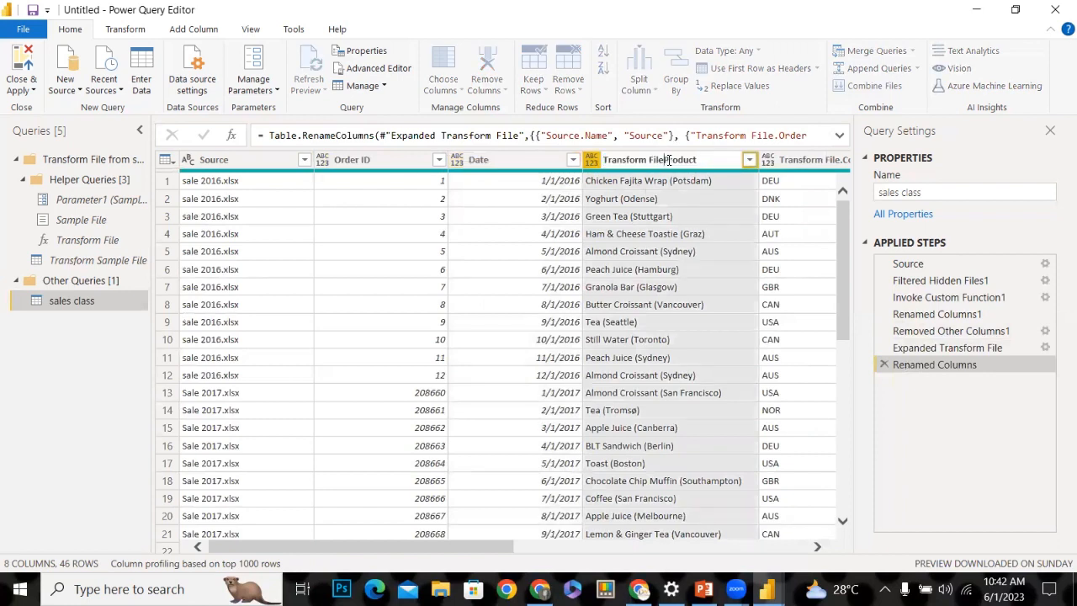
key("ctrl+BackSpace")
key("ctrl+BackSpace")
key("Return")
Rename the Transform File.Country Code column to Country Code
left_click(788, 165)
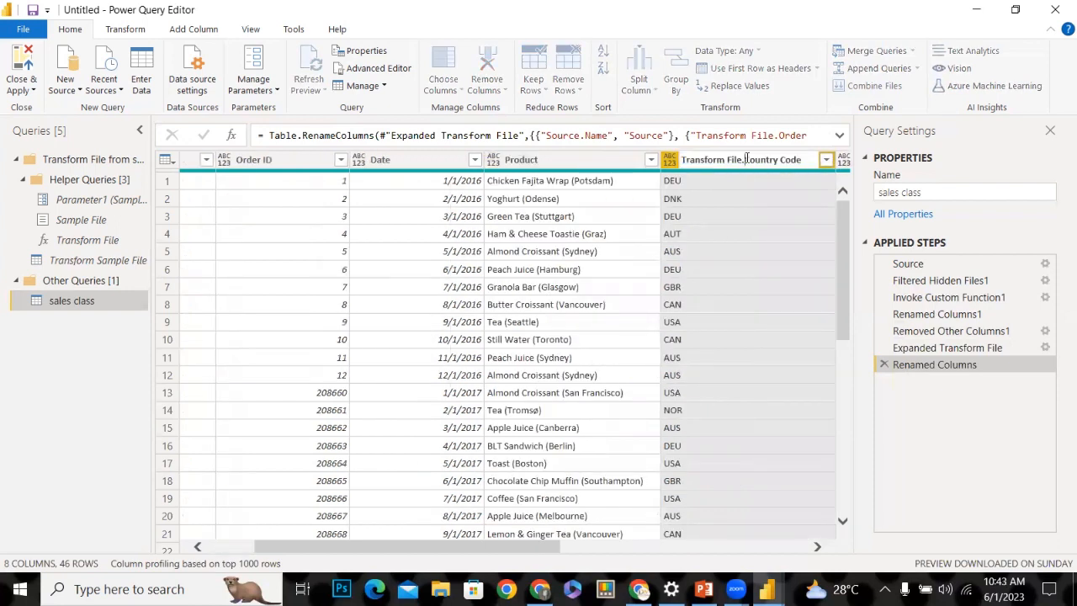
key("ctrl+BackSpace")
key("ctrl+BackSpace")
key("Return")
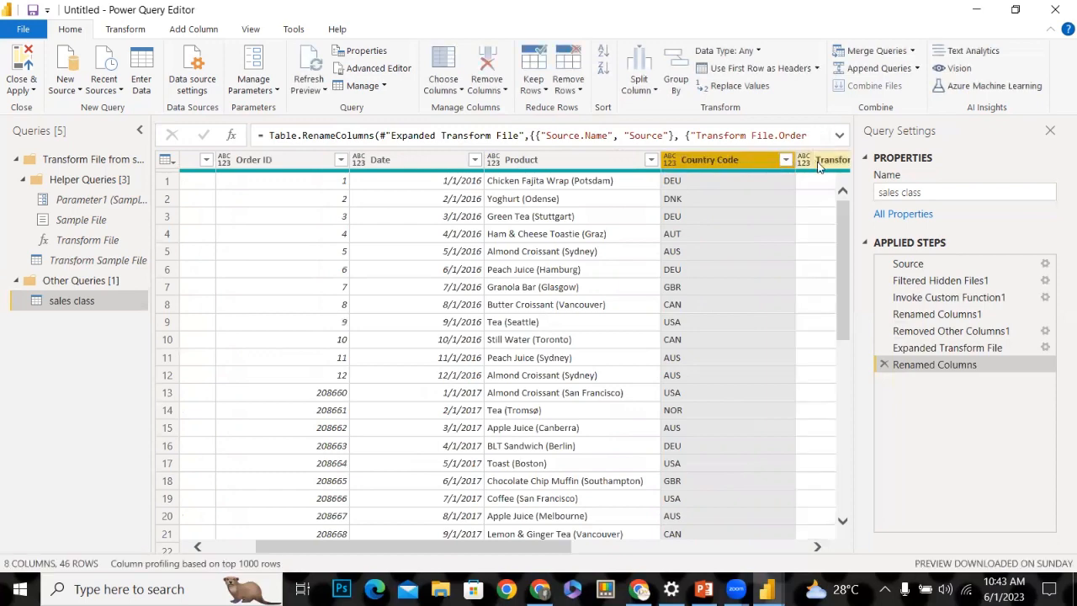
Strip the Transform File prefix from the unit price column's header, leaving UnitPrice as its name
left_click(830, 165)
left_click(827, 160)
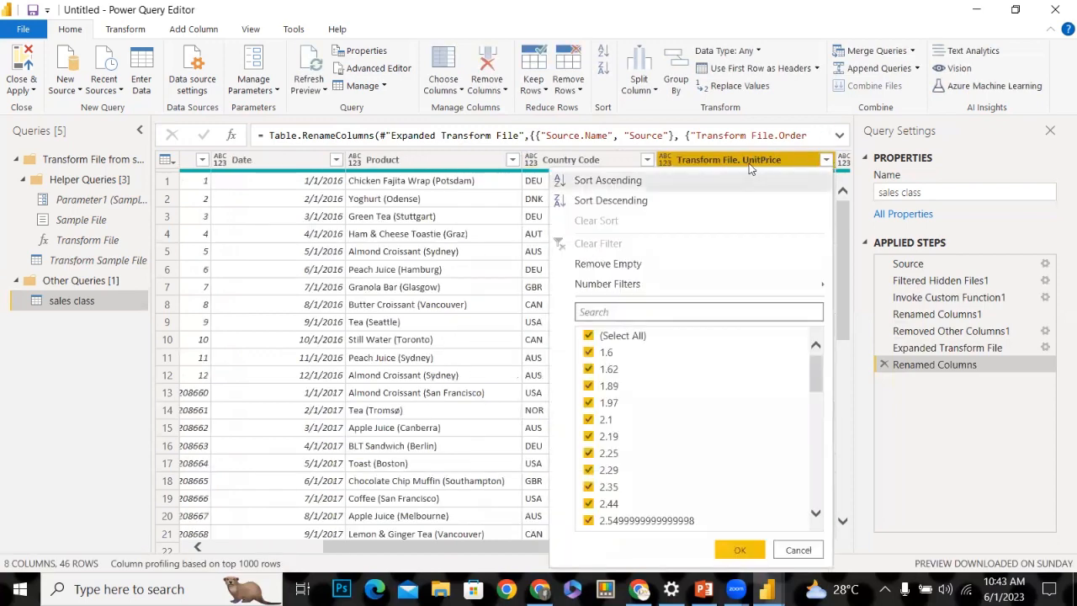
left_click(737, 166)
double_click(737, 165)
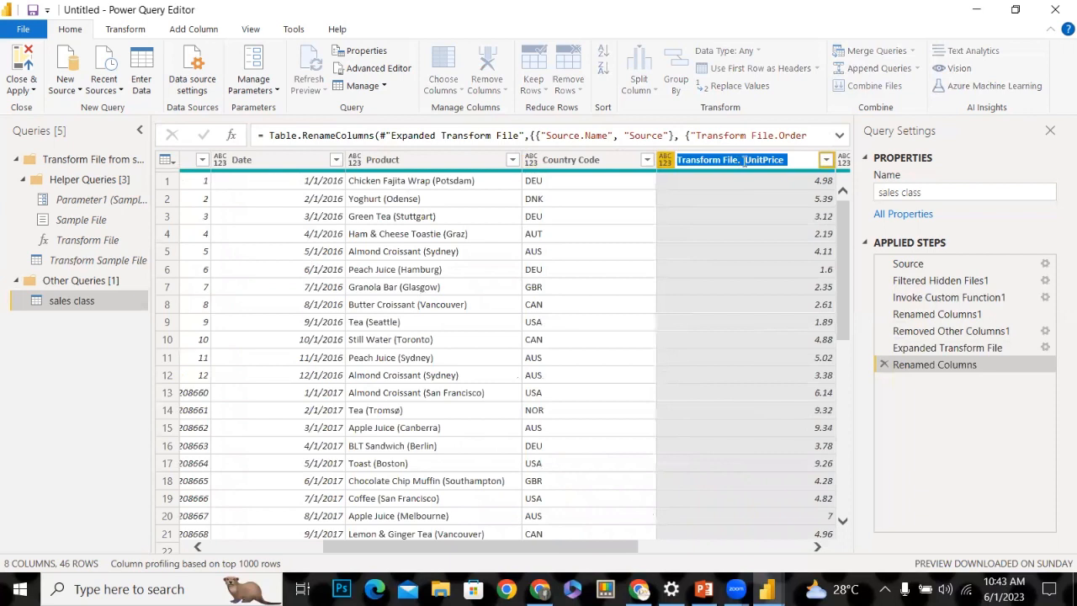
left_click(744, 160)
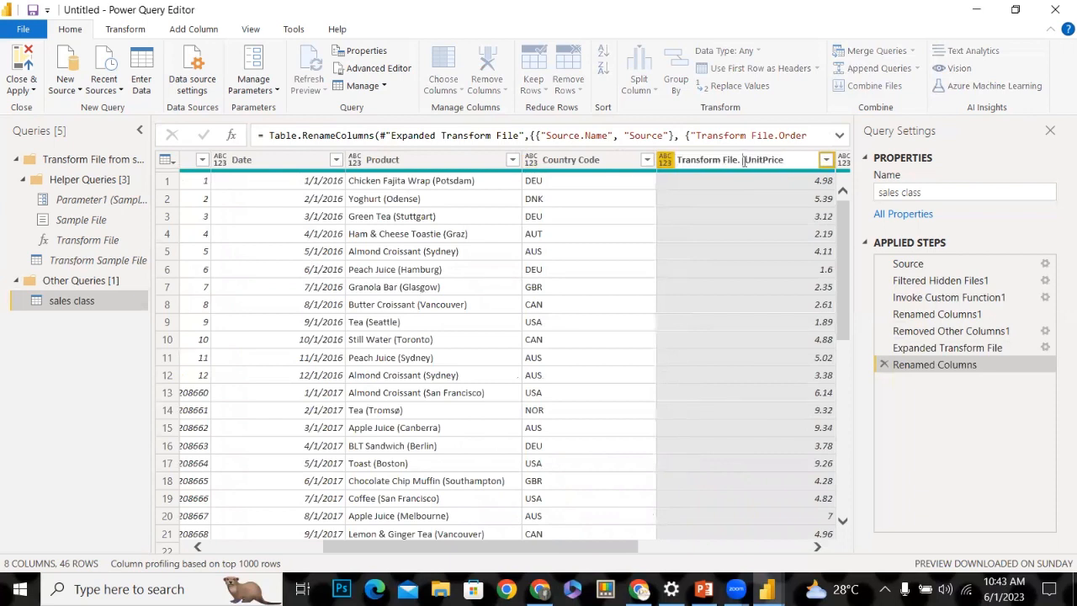
key("BackSpace")
key("BackSpace")
key("BackSpace")
key("BackSpace")
key("BackSpace")
key("BackSpace")
key("BackSpace")
key("BackSpace")
key("BackSpace")
key("BackSpace")
key("BackSpace")
key("BackSpace")
key("BackSpace")
key("BackSpace")
key("BackSpace")
key("Return")
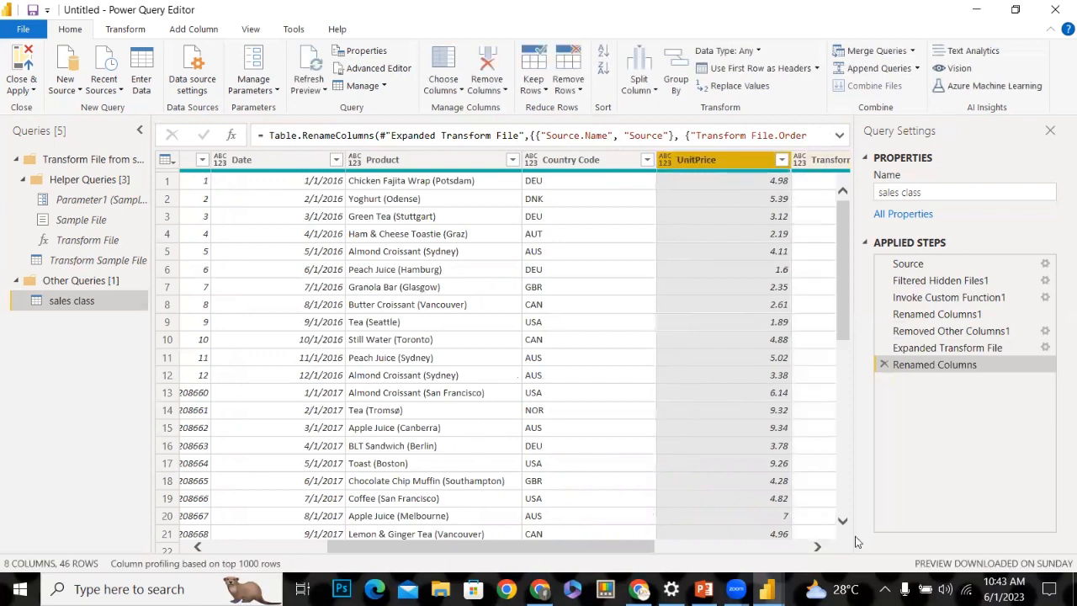
Rename the Transform File.SalesQuantity column to SalesQuantity
left_click(817, 547)
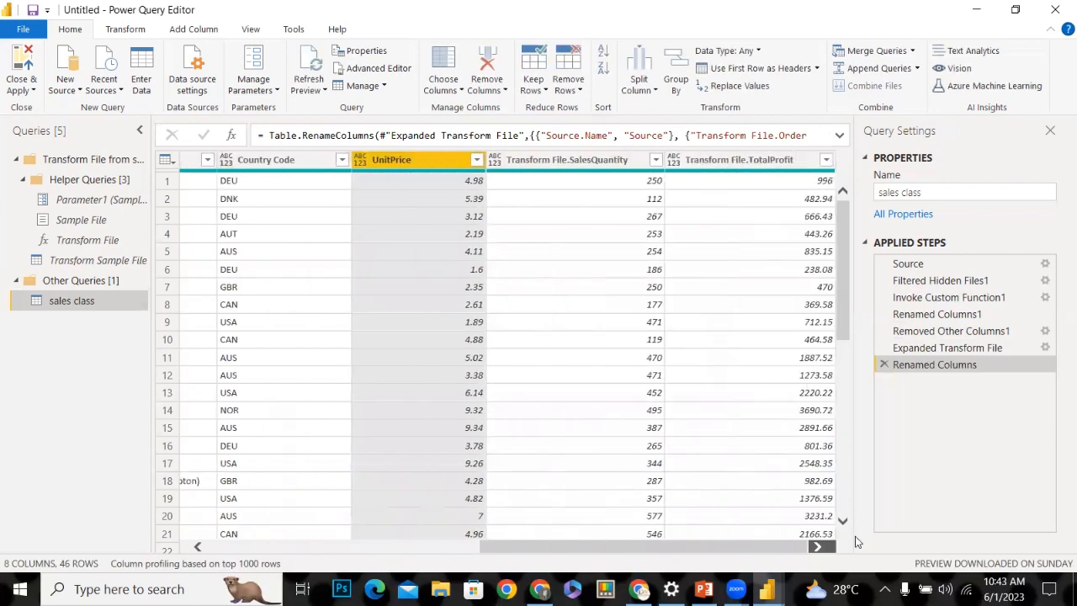
double_click(571, 160)
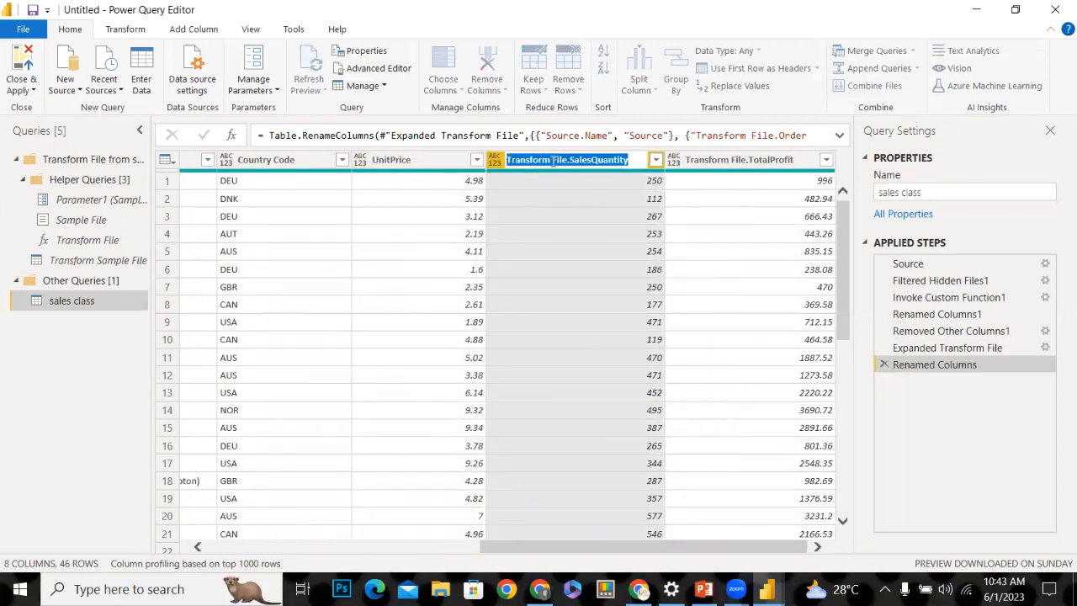
left_click(569, 160)
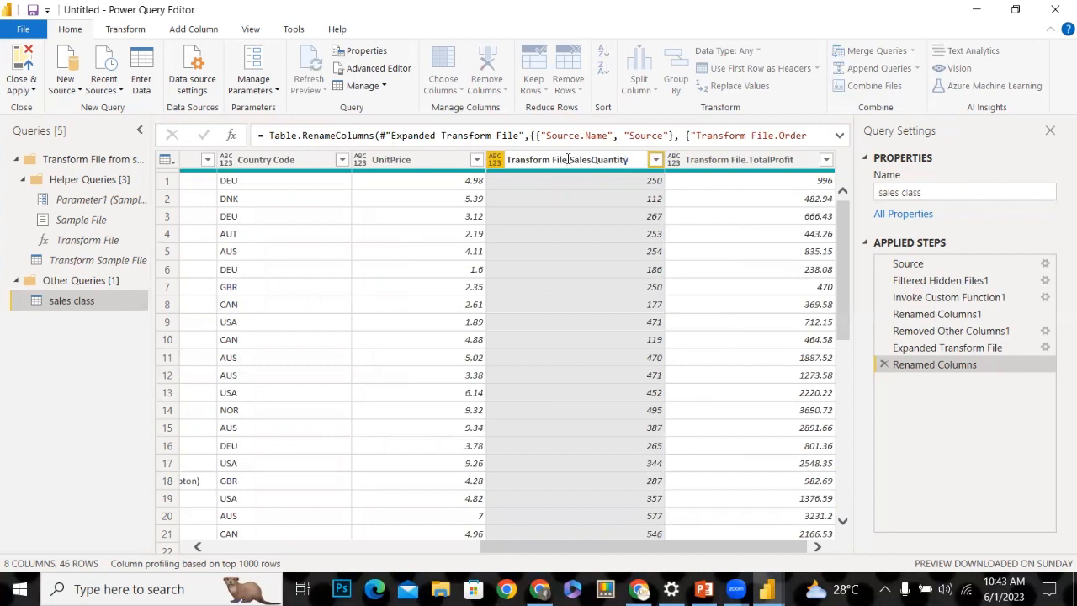
key("BackSpace")
key("BackSpace")
key("BackSpace")
key("BackSpace")
key("BackSpace")
key("BackSpace")
key("BackSpace")
key("BackSpace")
key("BackSpace")
key("BackSpace")
key("BackSpace")
key("BackSpace")
key("BackSpace")
key("BackSpace")
key("BackSpace")
key("Return")
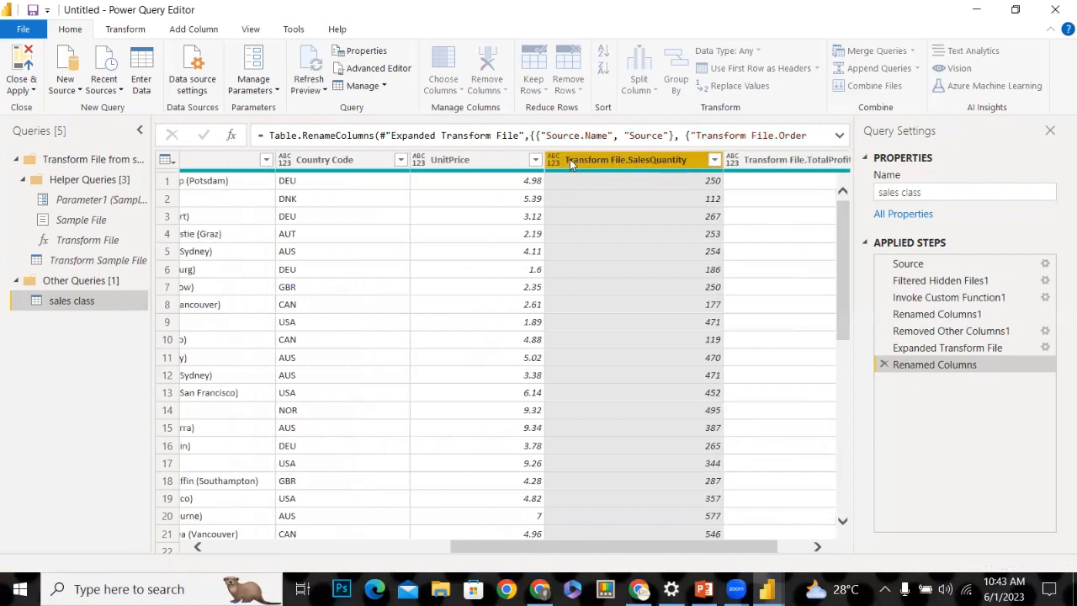
Rename the Transform File.TotalProfit column to TotalProfit
double_click(748, 158)
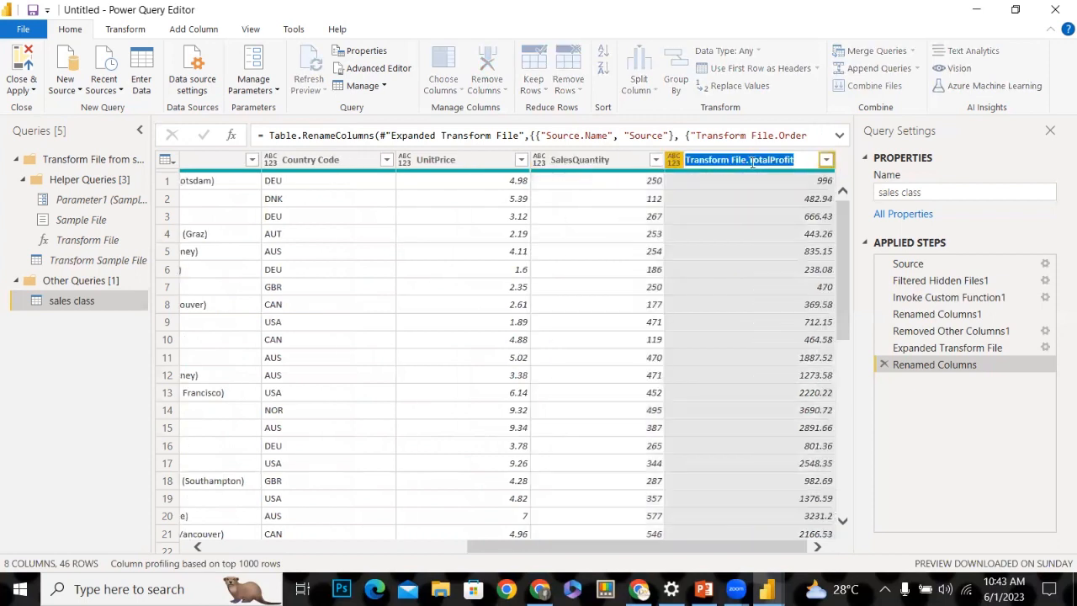
left_click(749, 160)
key("BackSpace")
key("BackSpace")
key("BackSpace")
key("BackSpace")
key("BackSpace")
key("BackSpace")
key("BackSpace")
key("BackSpace")
key("BackSpace")
key("BackSpace")
key("BackSpace")
key("BackSpace")
key("BackSpace")
key("BackSpace")
key("BackSpace")
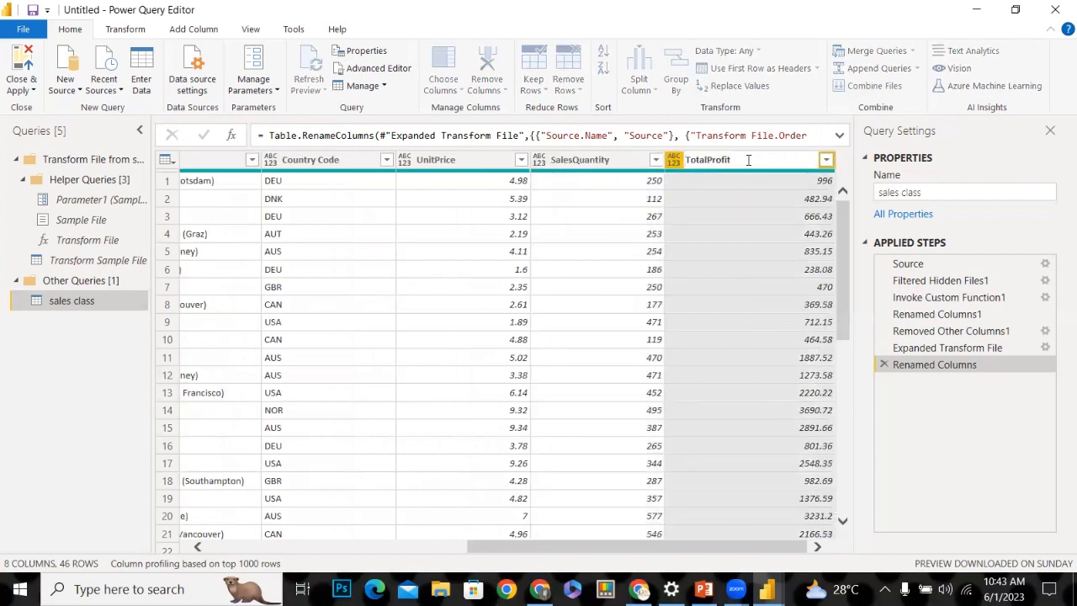
key("Return")
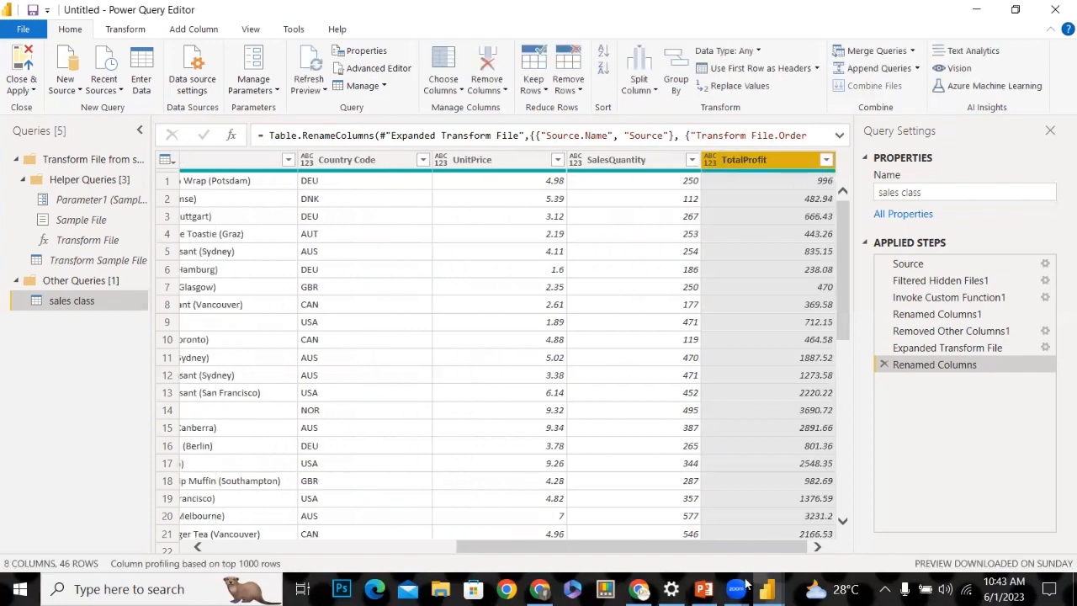
Strip the .xlsx extension from the Source column by replacing it with an empty value
left_click_drag(630, 548, 381, 548)
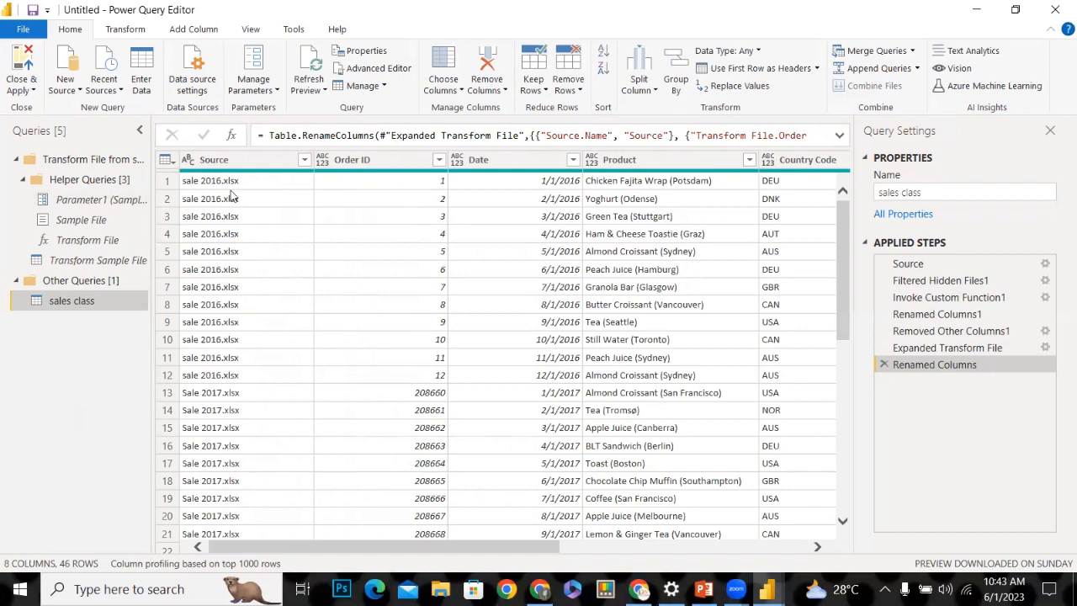
left_click(222, 162)
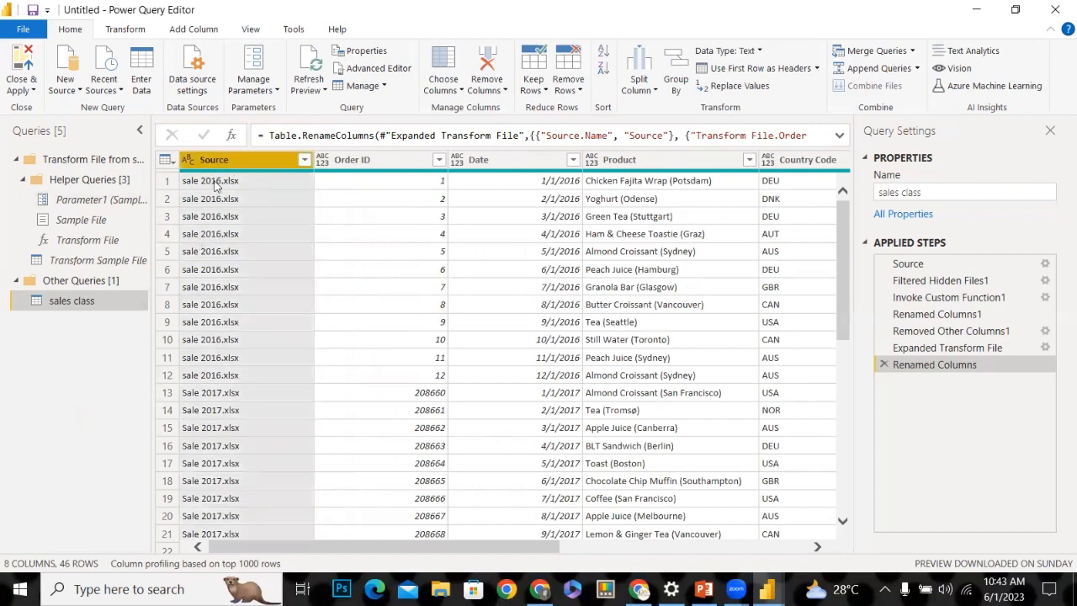
left_click(728, 87)
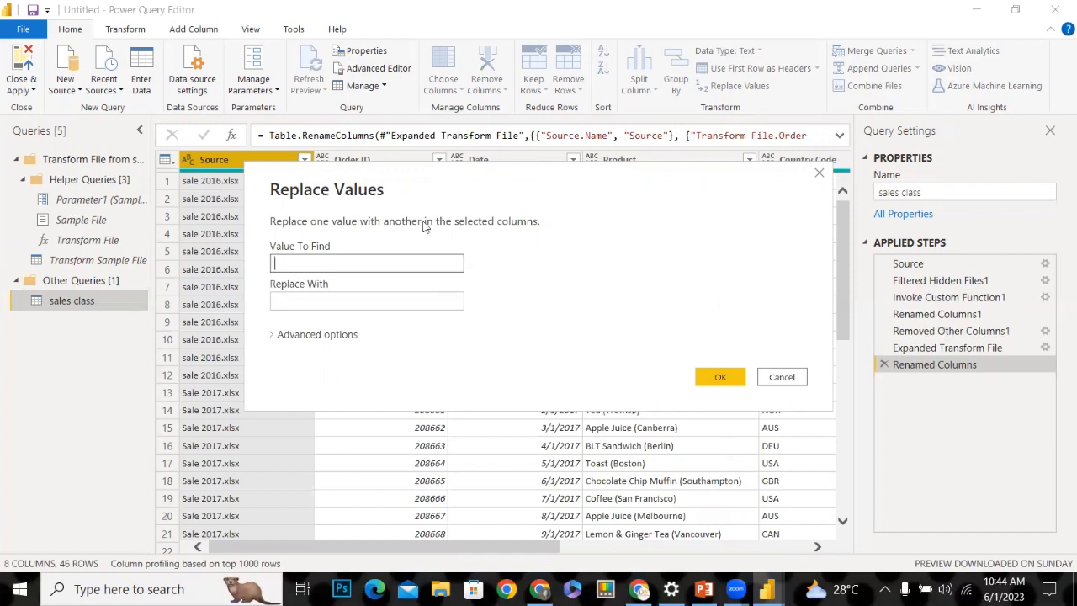
left_click(304, 299)
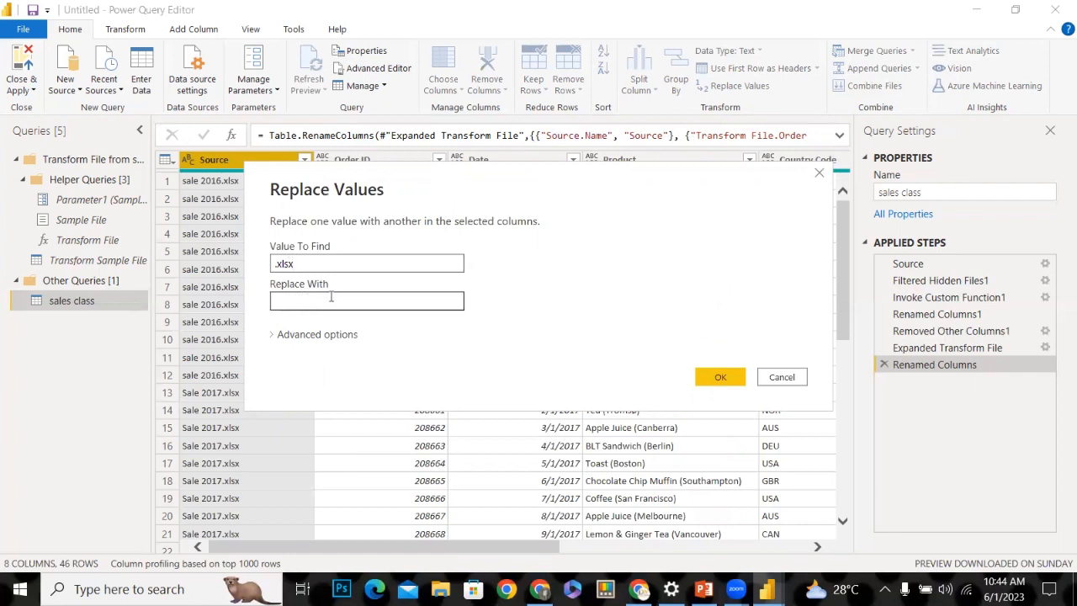
left_click(715, 377)
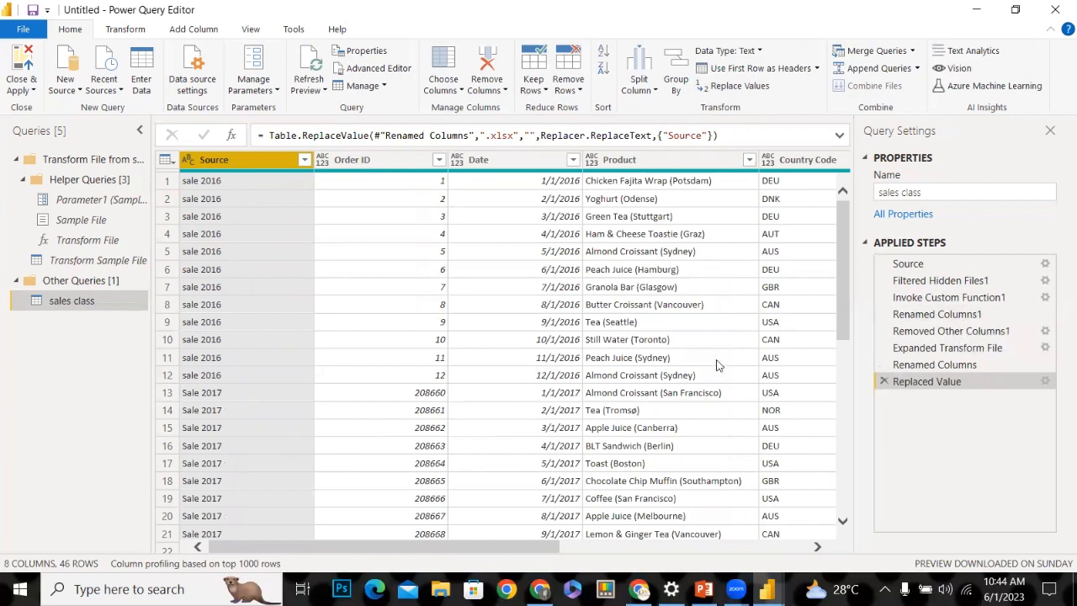
Split the Product column by the custom delimiter "(" at the left-most delimiter only
left_click_drag(424, 552, 543, 500)
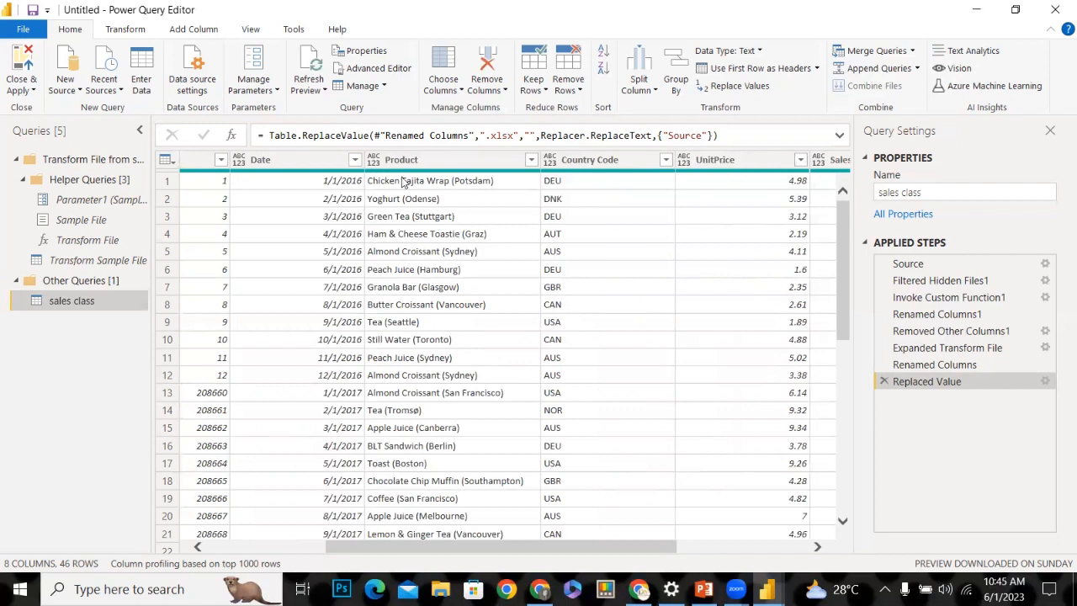
left_click(510, 155)
left_click(461, 165)
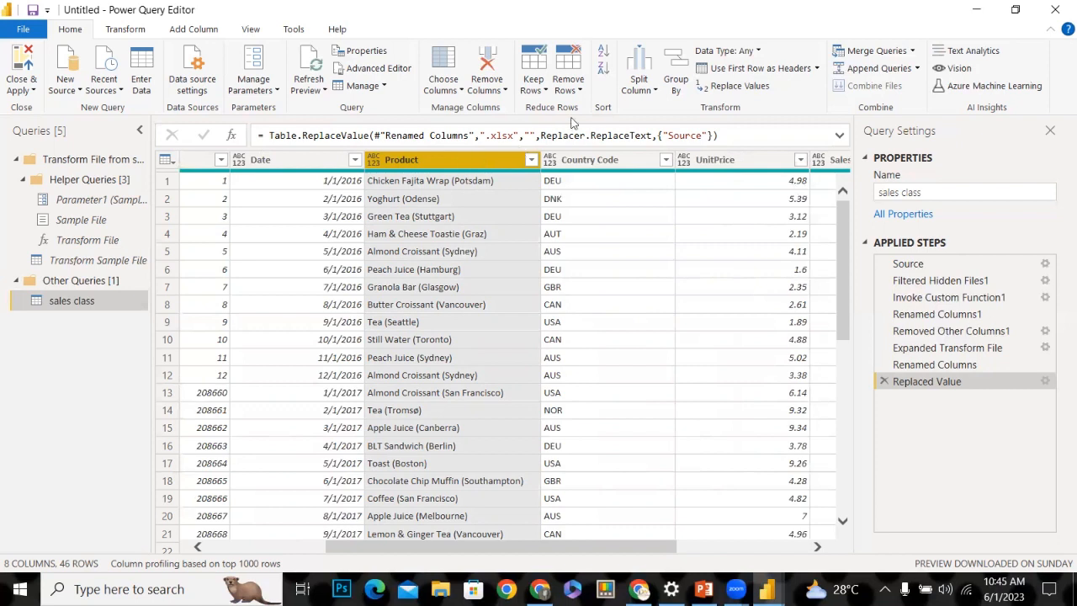
left_click(637, 98)
left_click(637, 96)
left_click(637, 96)
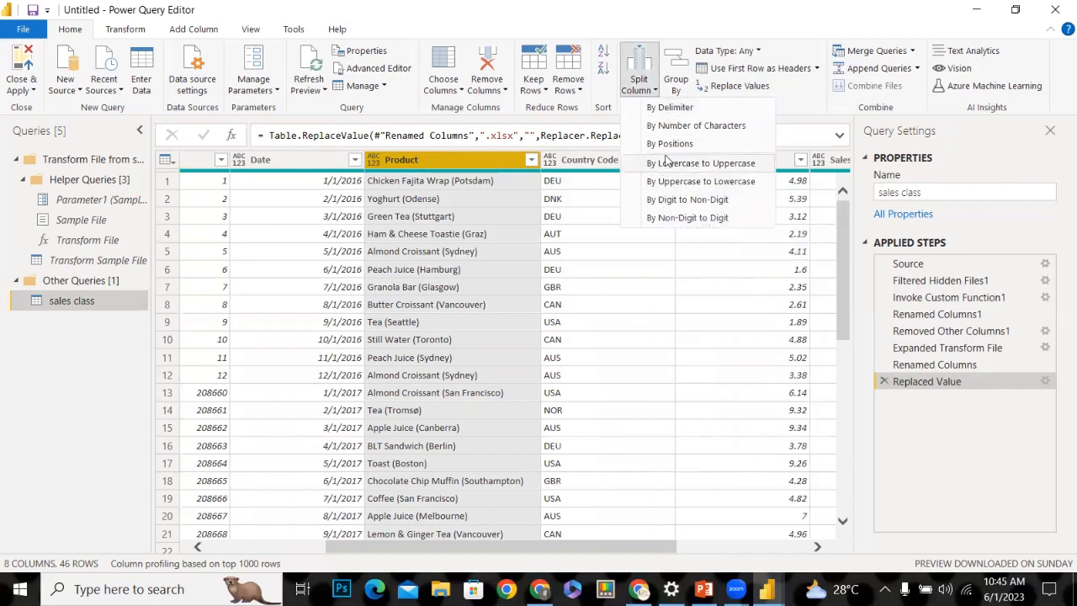
left_click(673, 107)
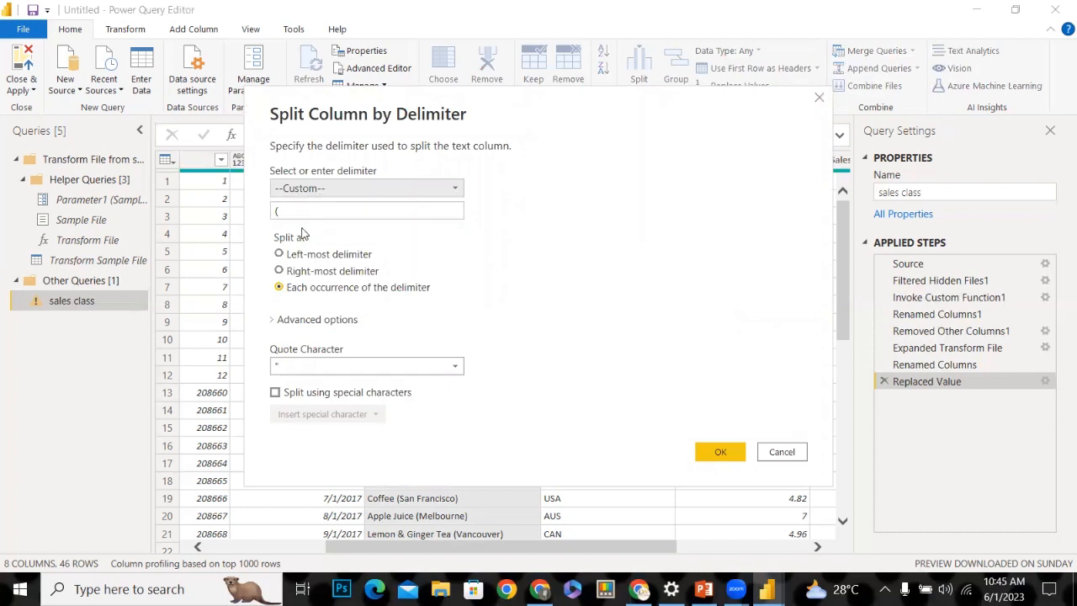
left_click(287, 212)
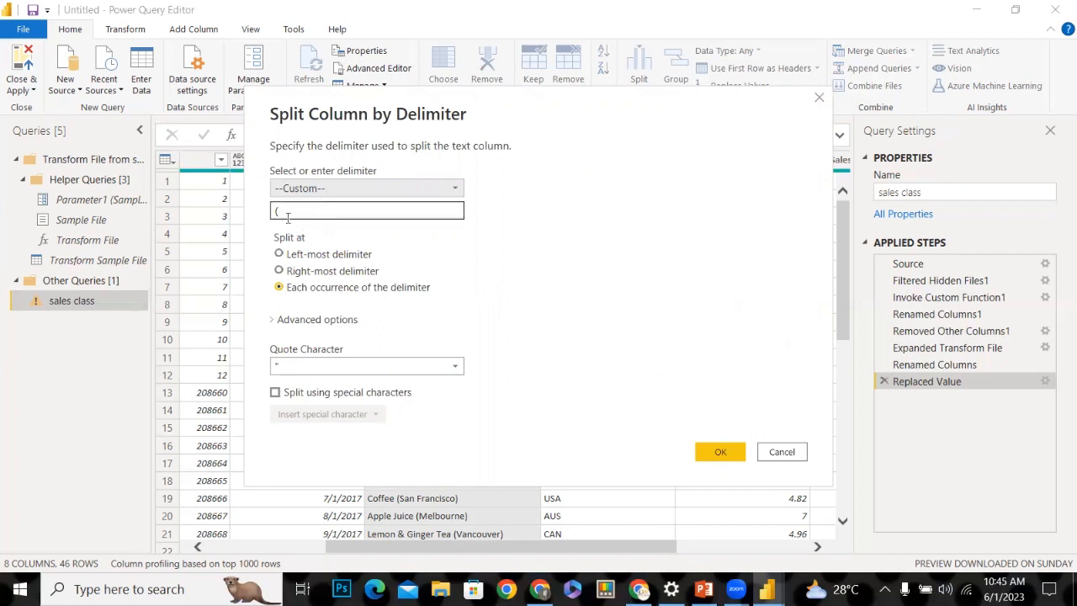
double_click(275, 212)
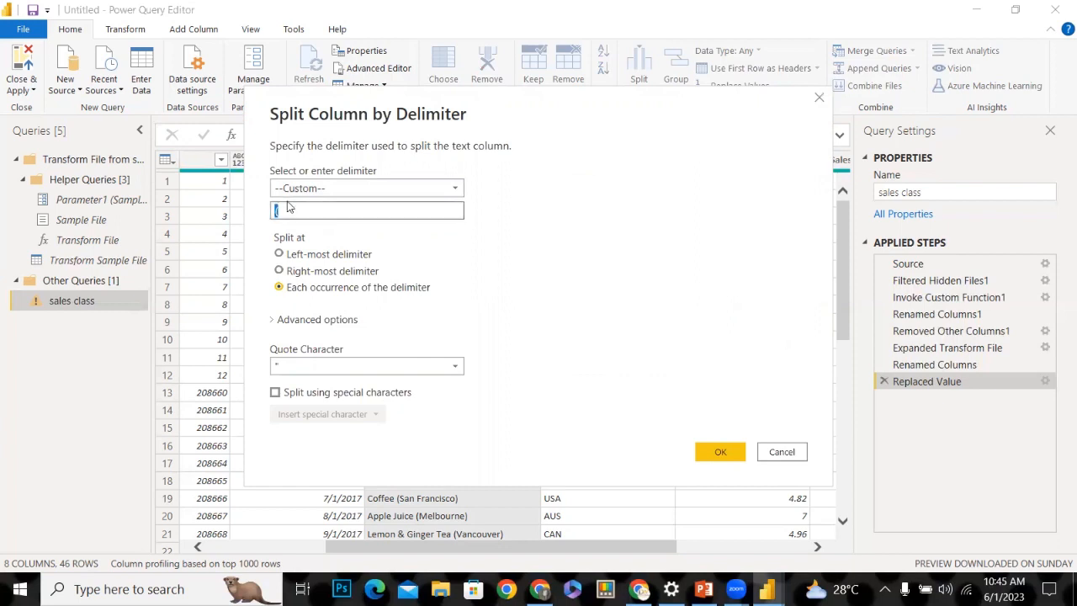
left_click(293, 190)
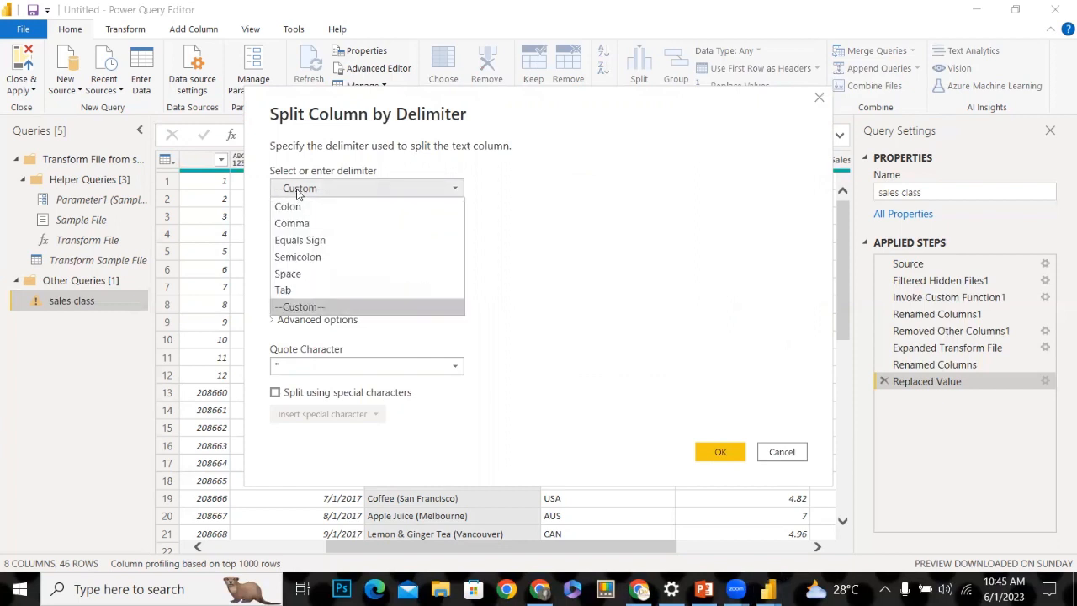
left_click(499, 218)
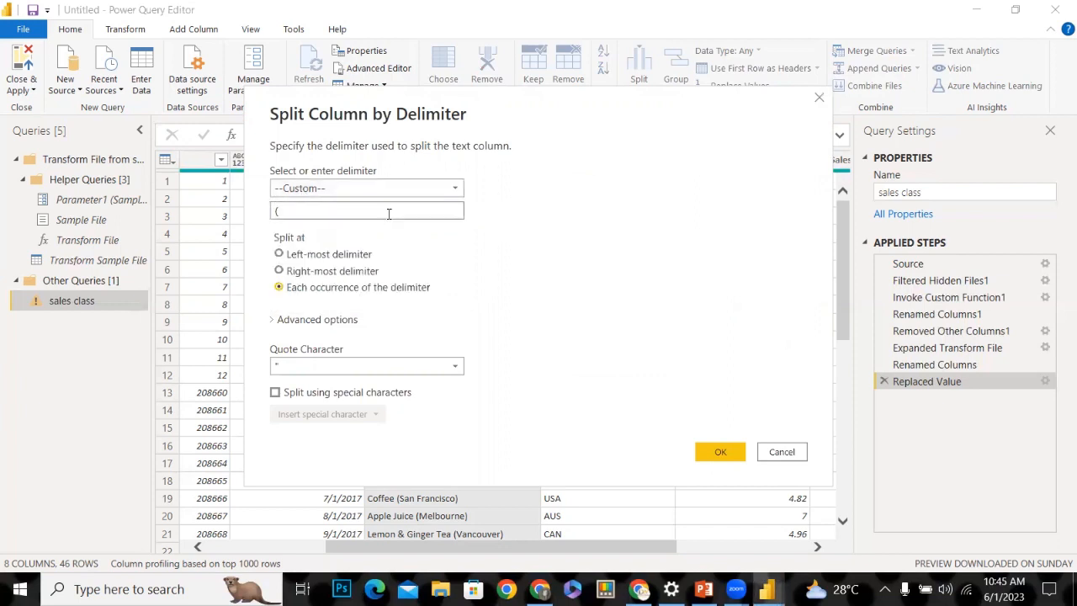
left_click(473, 271)
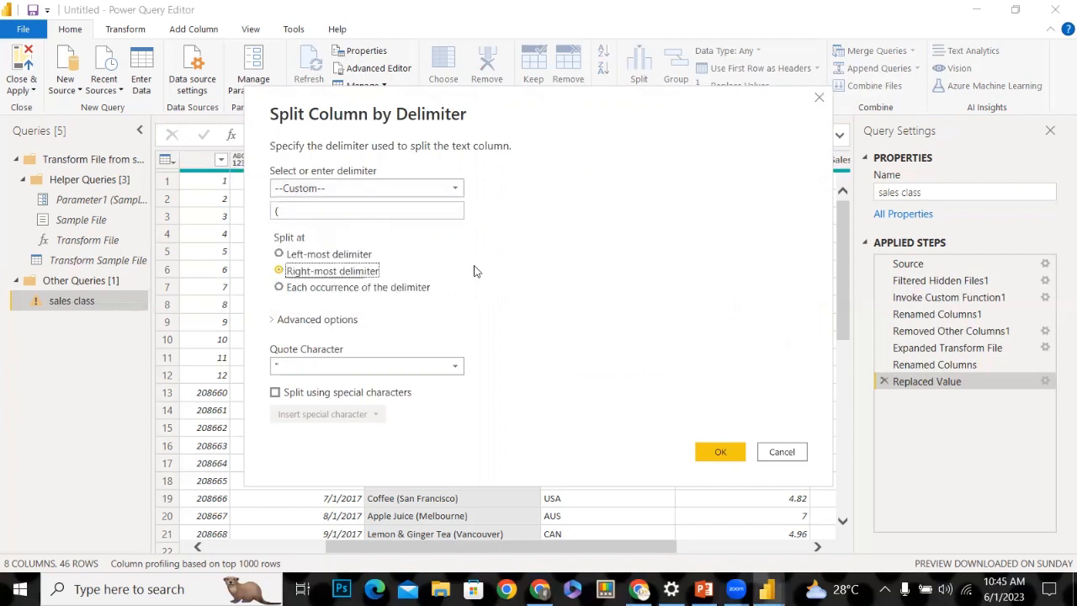
left_click(337, 286)
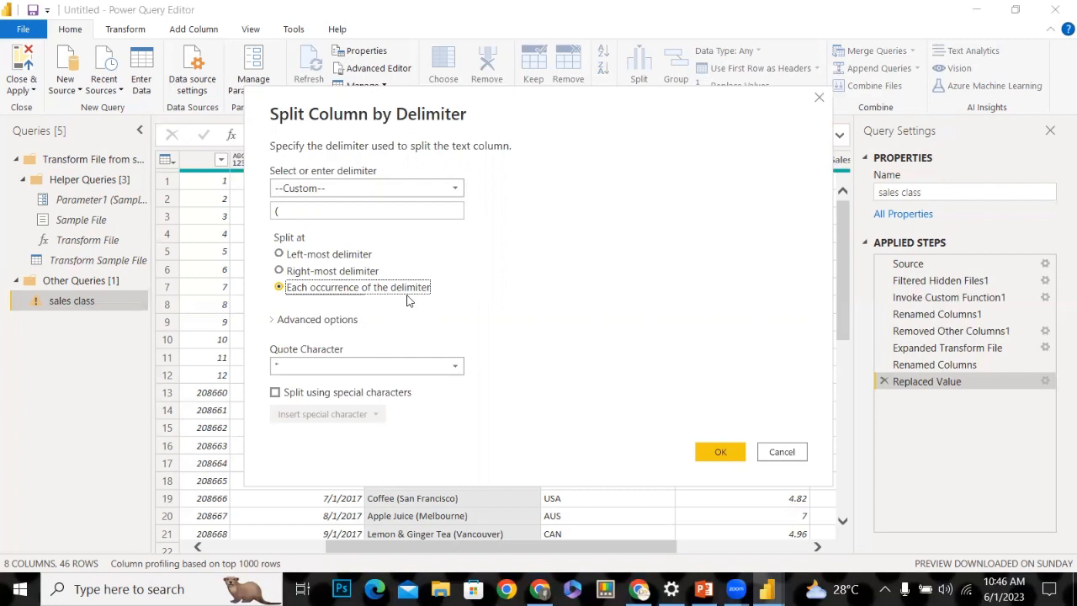
left_click(305, 274)
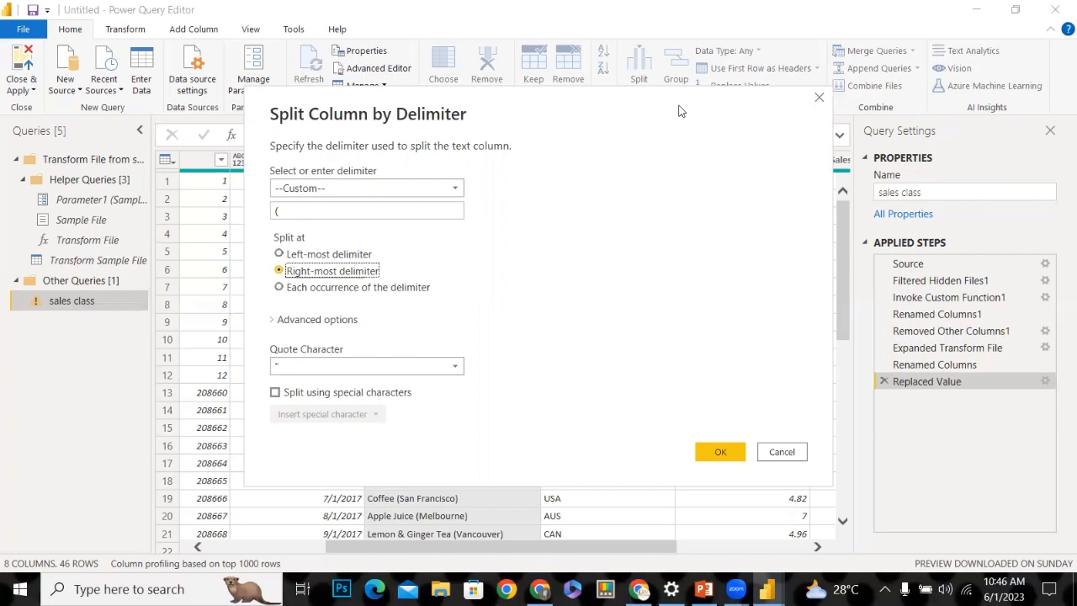
left_click_drag(686, 114, 1059, 61)
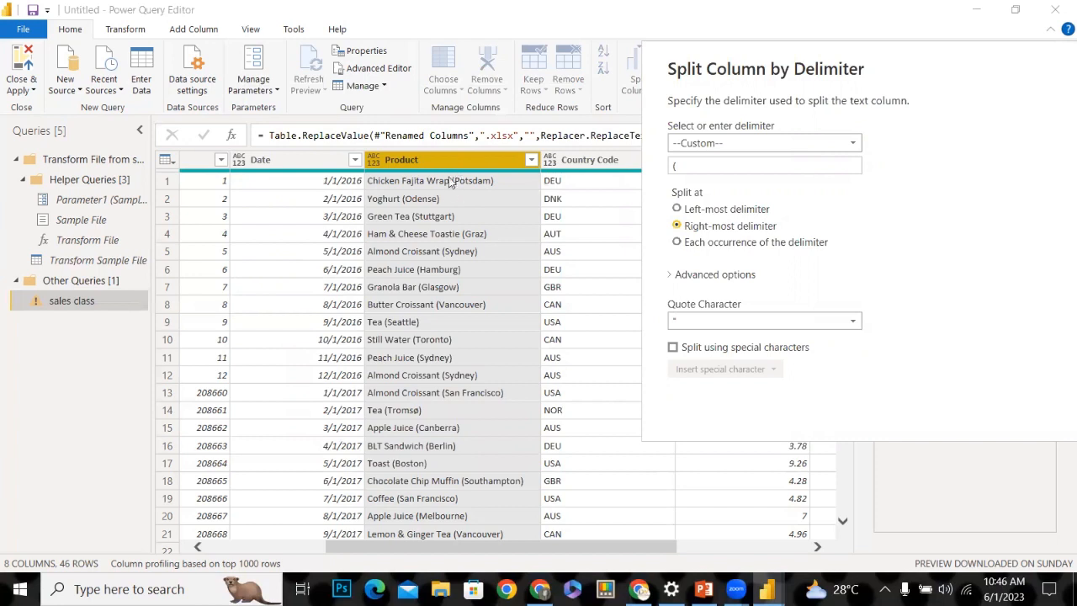
left_click(677, 208)
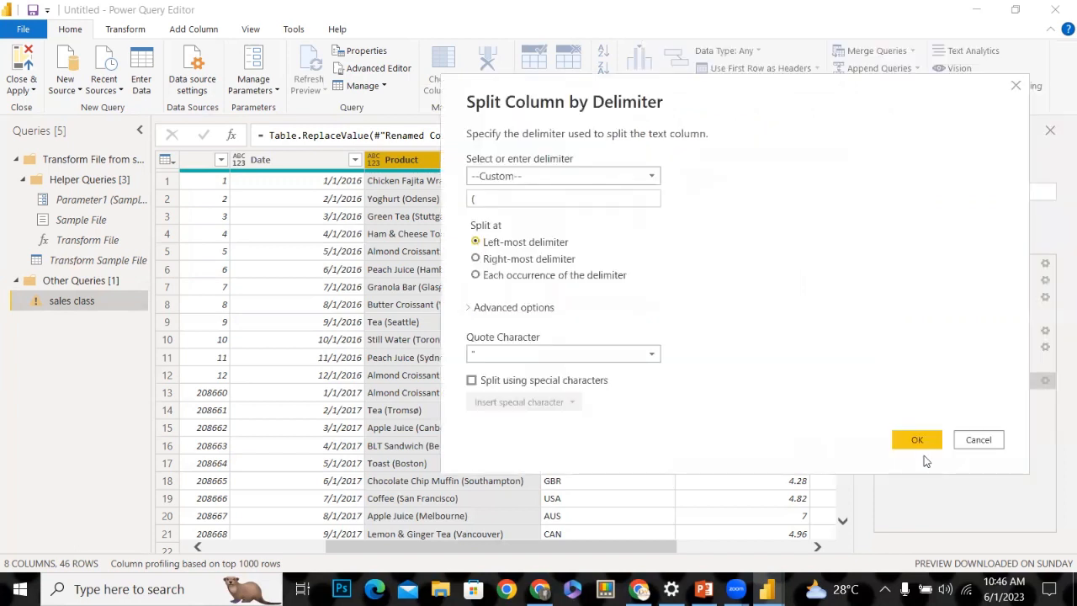
left_click(918, 443)
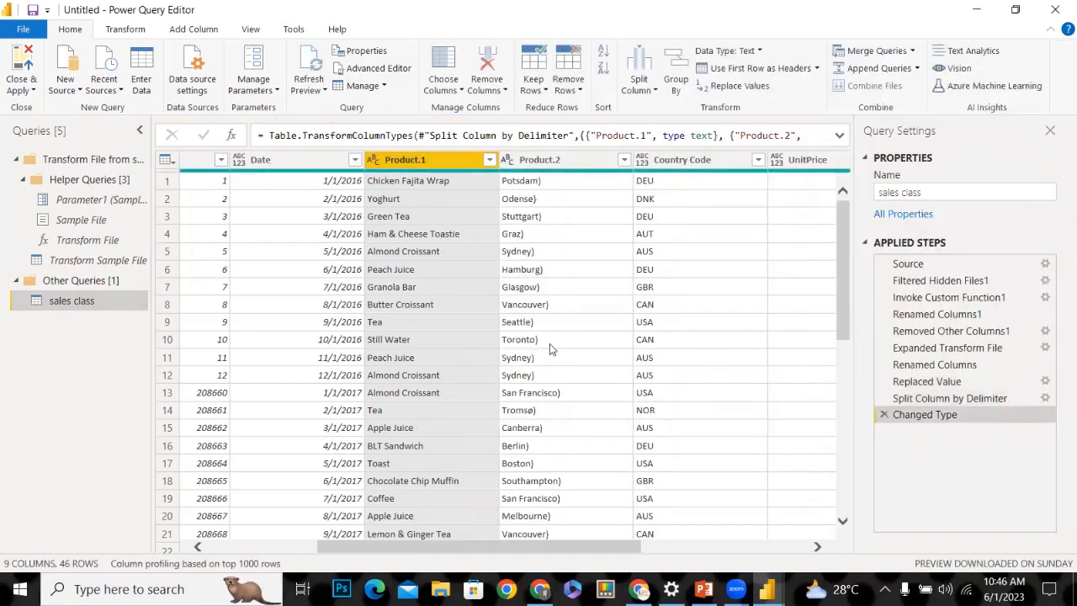
Remove the closing parenthesis ")" from the Product.2 column by replacing it with an empty value
left_click(538, 162)
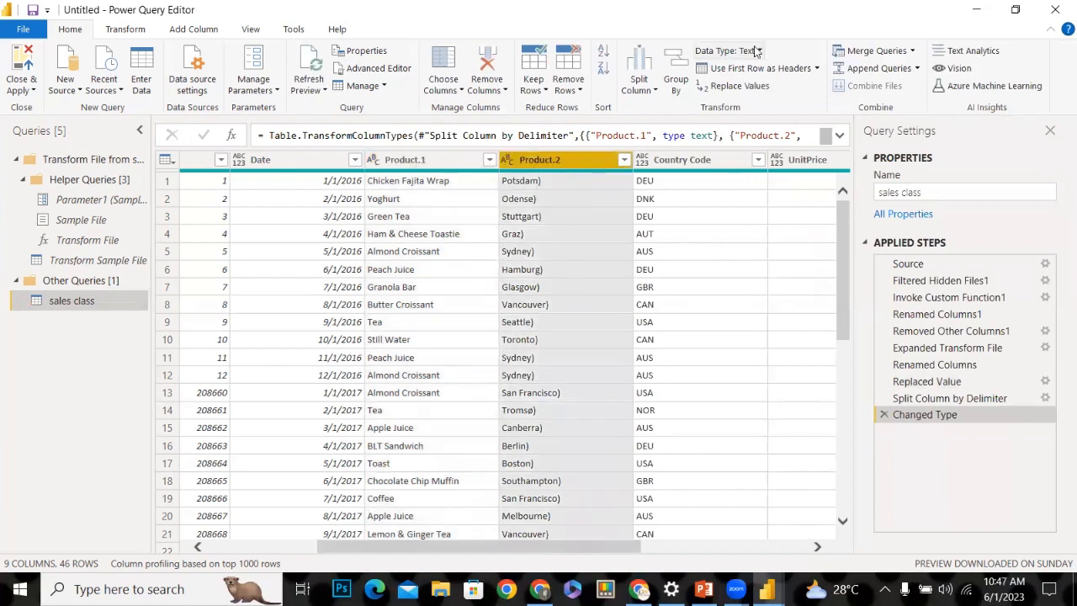
left_click(753, 91)
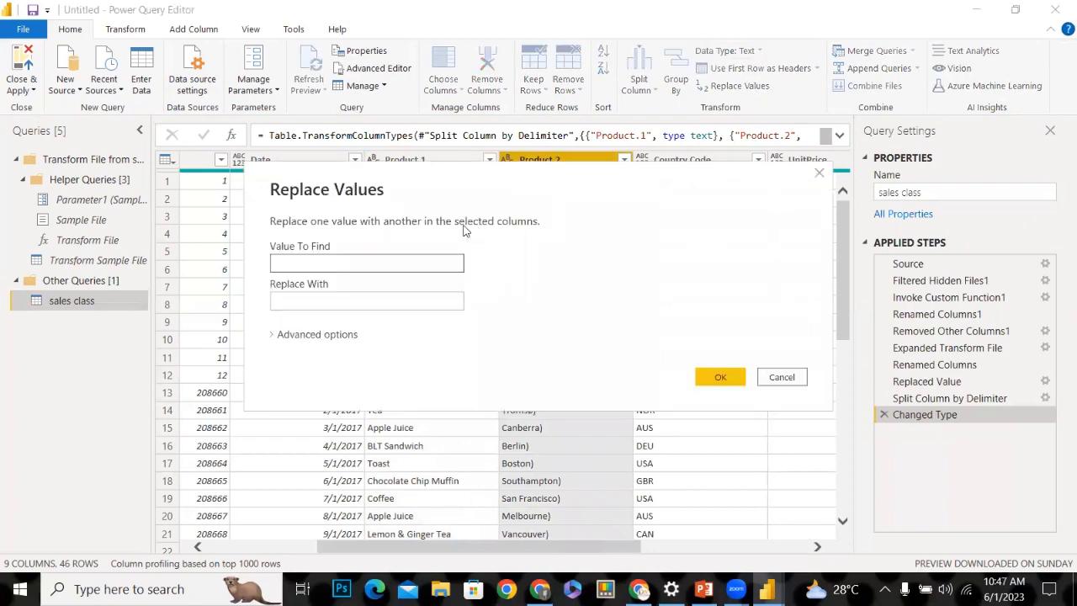
type(")")
left_click(716, 378)
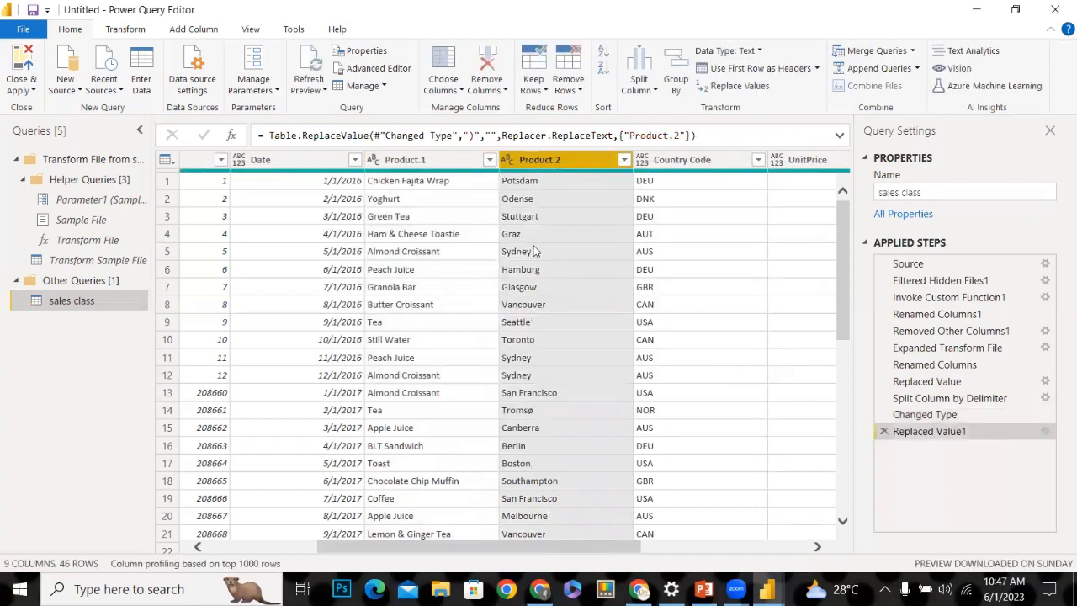
Rename the Product.2 column to State
double_click(562, 159)
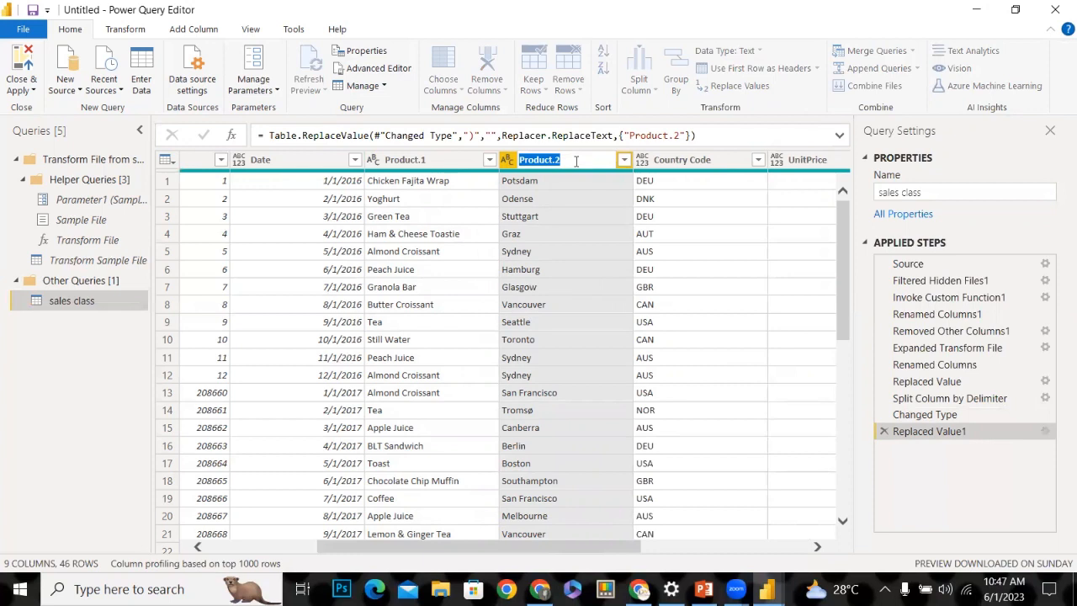
type("State")
key("Return")
left_click_drag(838, 289, 821, 168)
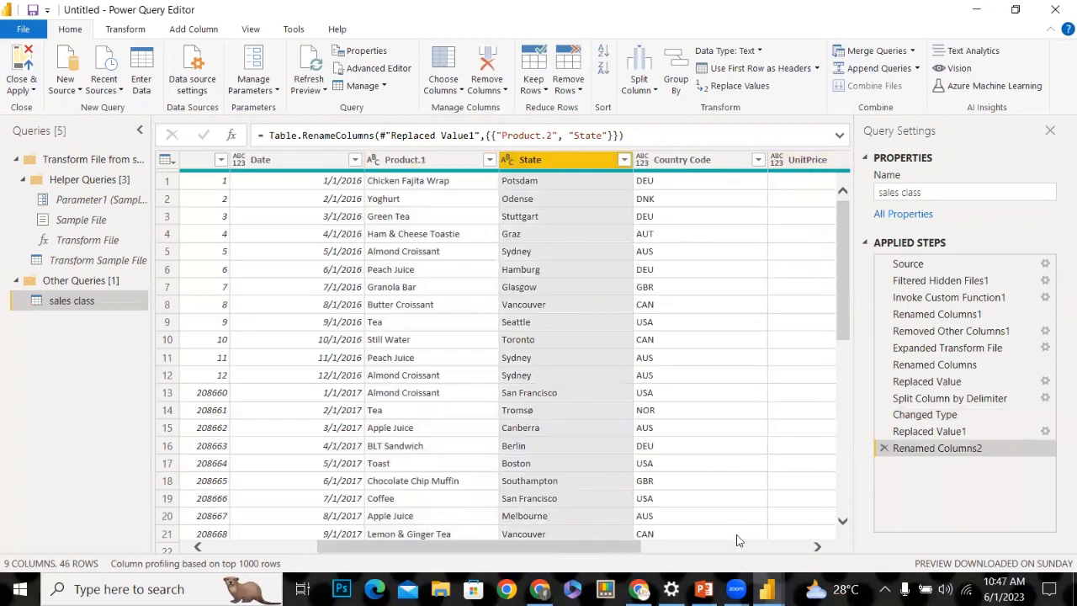
Apply the sales class query changes and close the query editor to load the data into the report
left_click(814, 547)
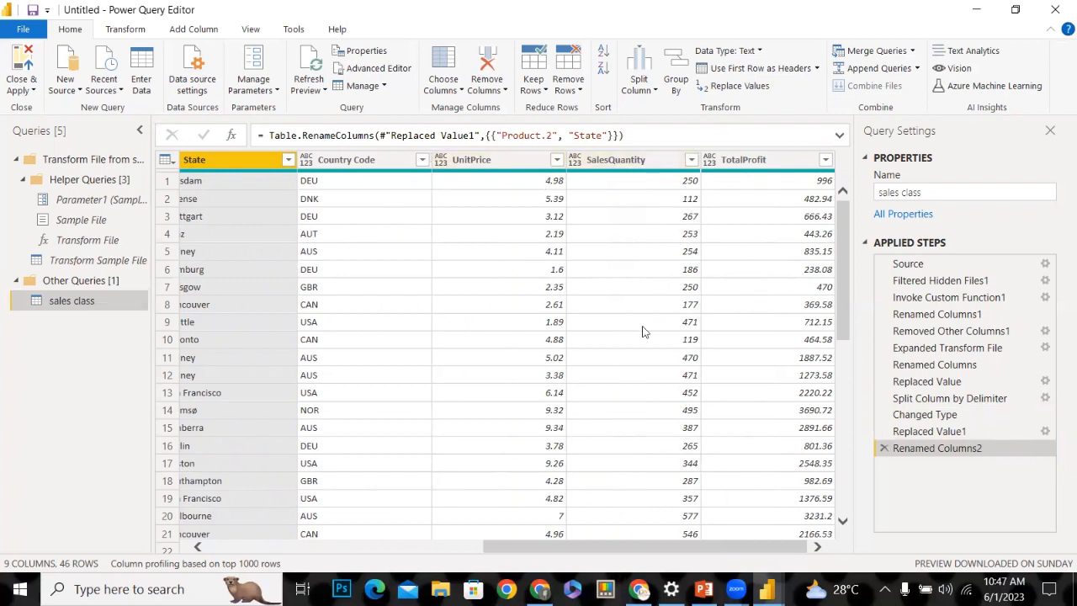
left_click_drag(691, 546, 344, 531)
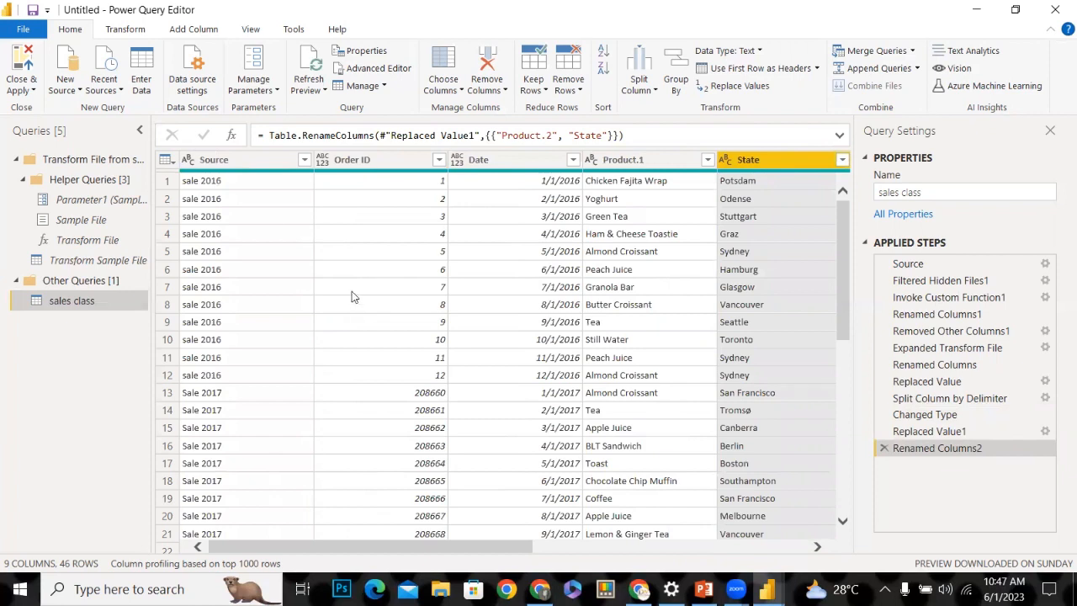
left_click(24, 87)
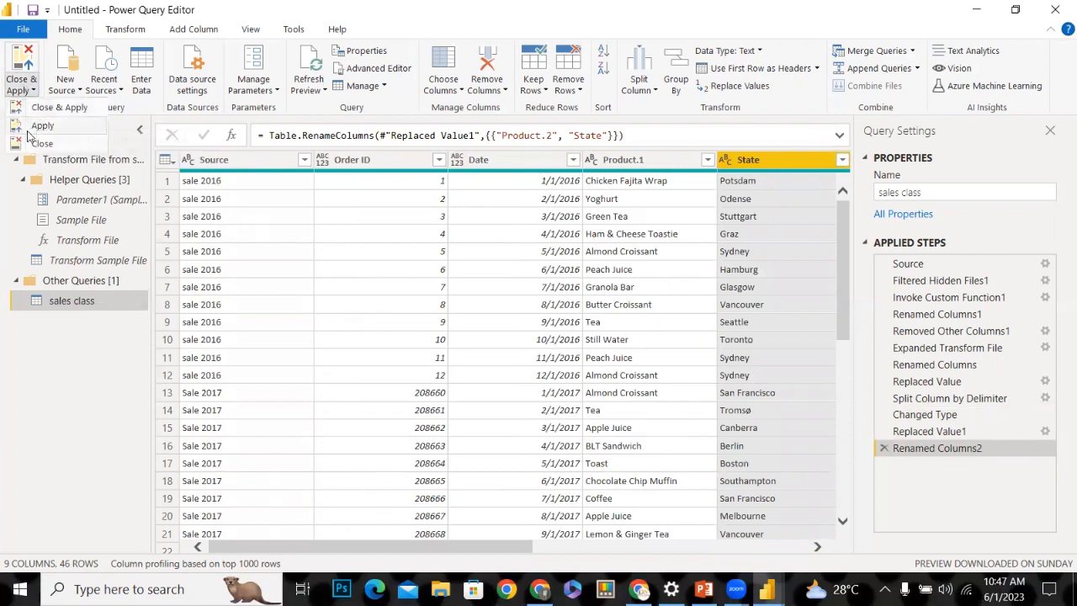
left_click(55, 108)
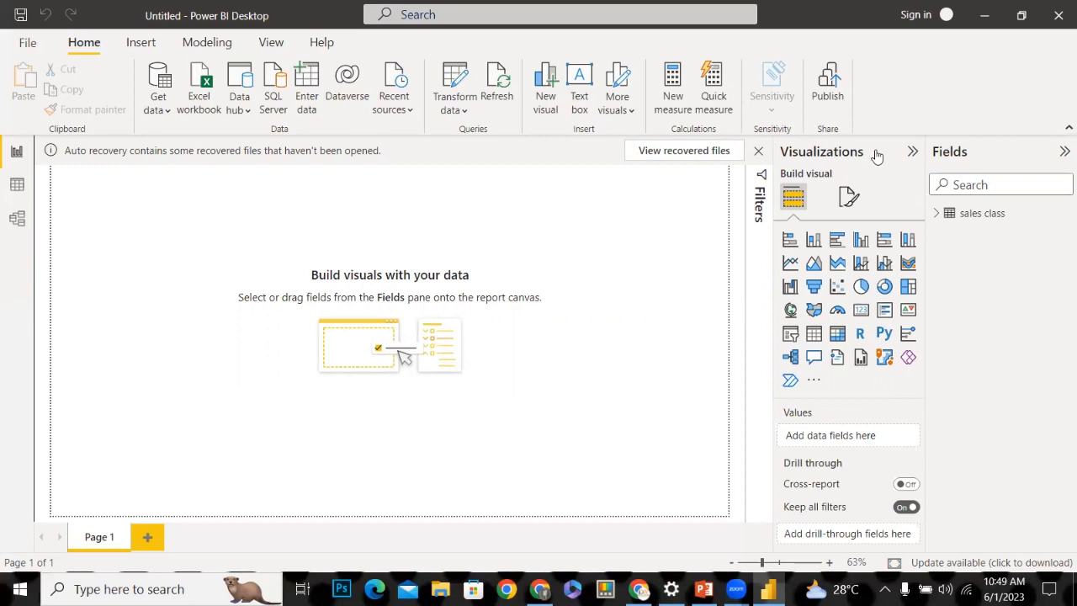
Add an empty table visual to the report page and expand the sales class table to list its fields
left_click(937, 214)
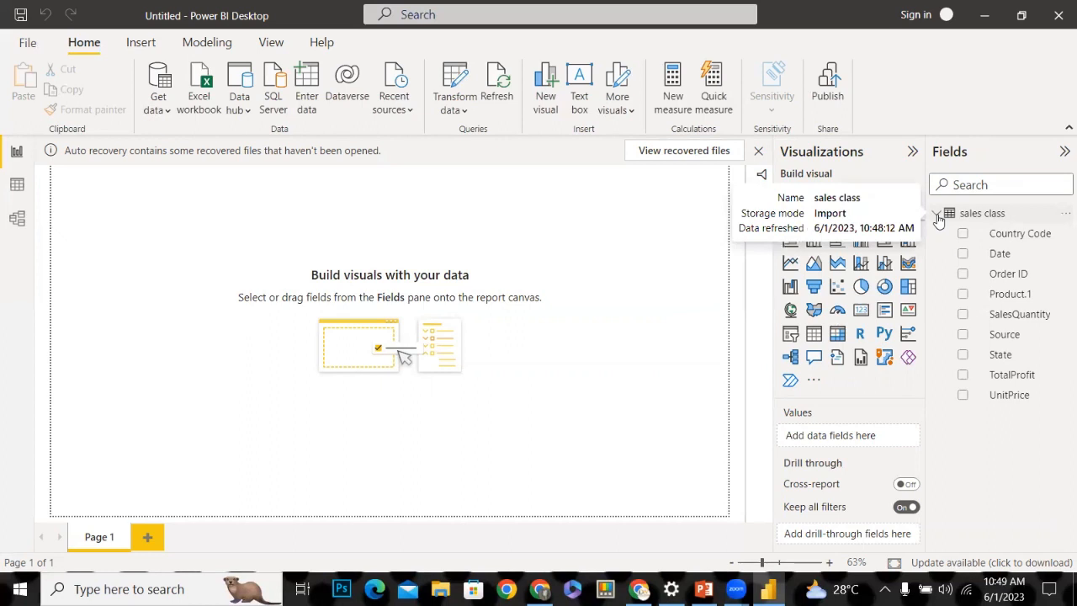
left_click(936, 216)
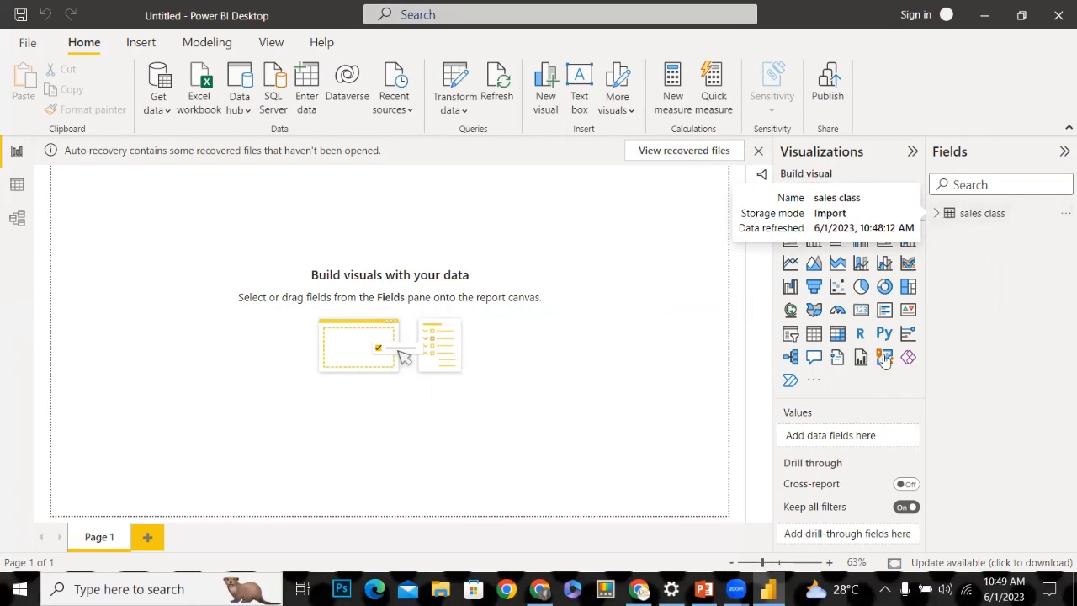
left_click(814, 334)
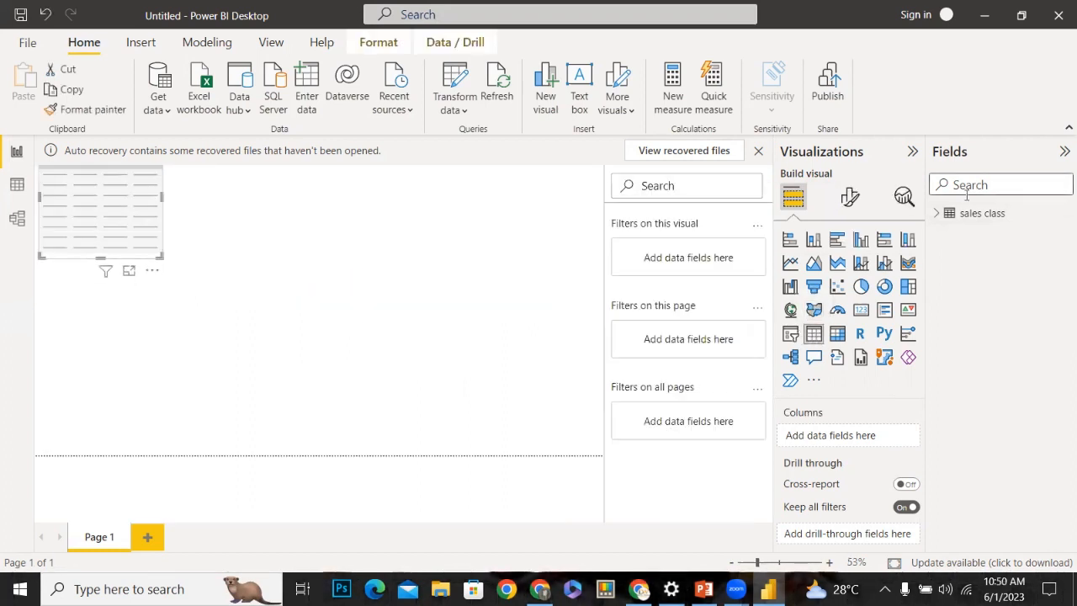
left_click(936, 213)
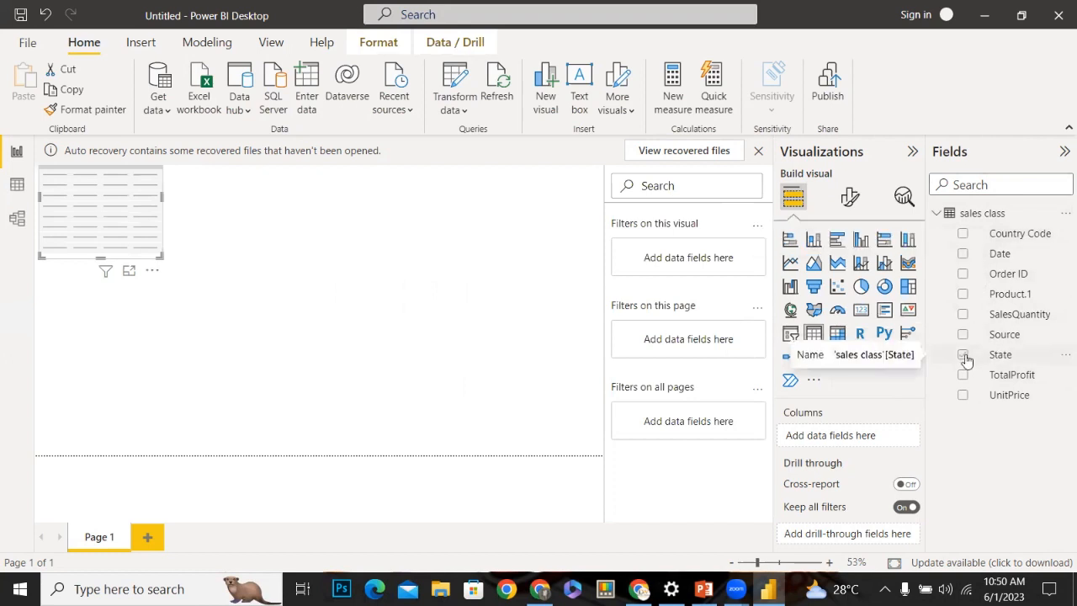
Add the Order ID and State fields to the table visual and enlarge it down to the page's lower edge
left_click(964, 275)
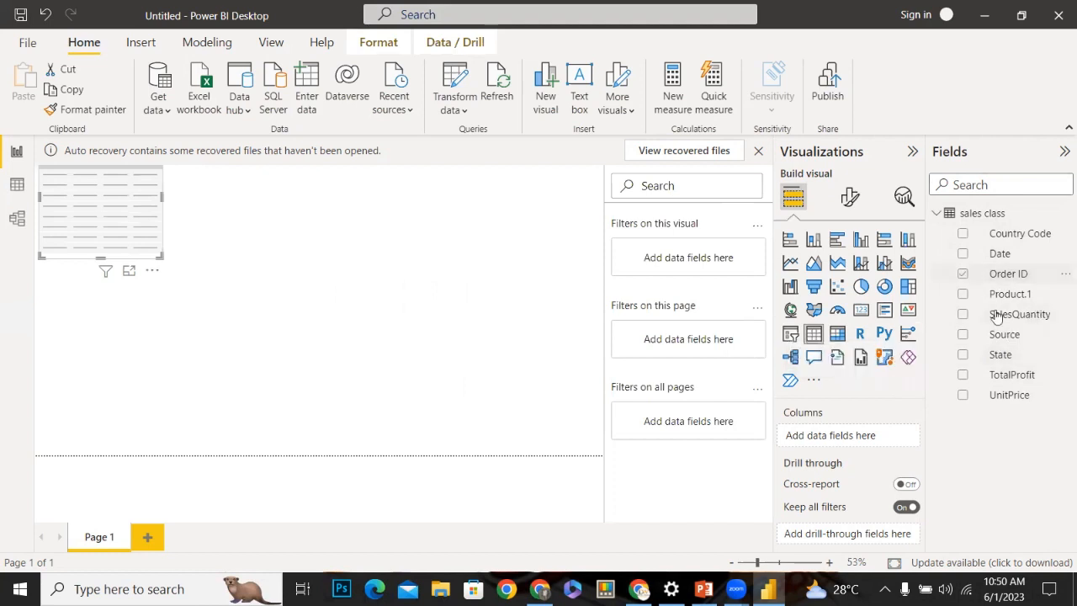
left_click(964, 354)
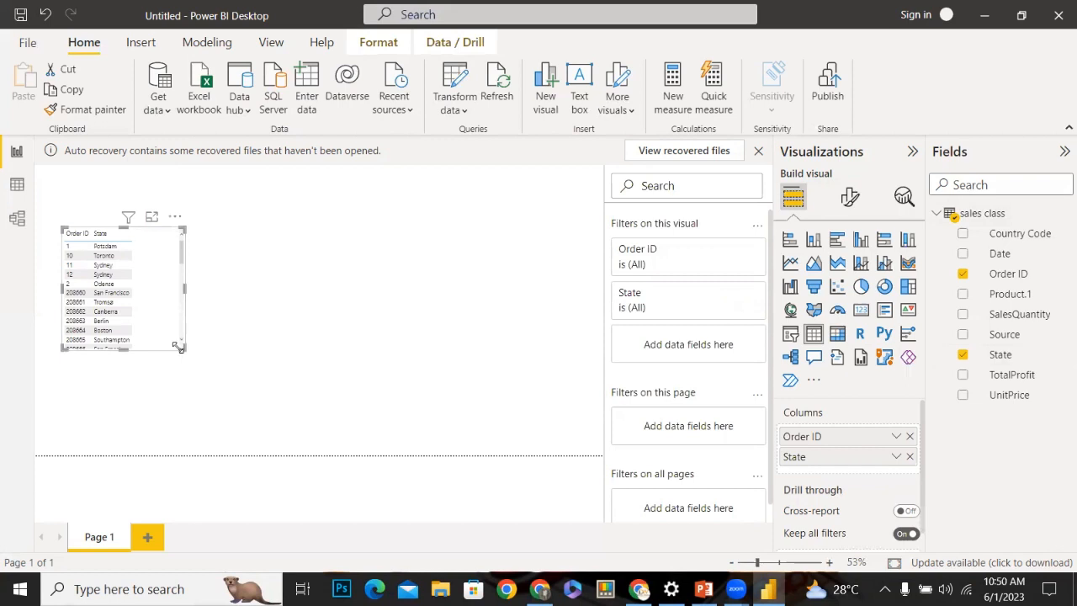
left_click_drag(183, 347, 214, 383)
left_click_drag(303, 465, 372, 527)
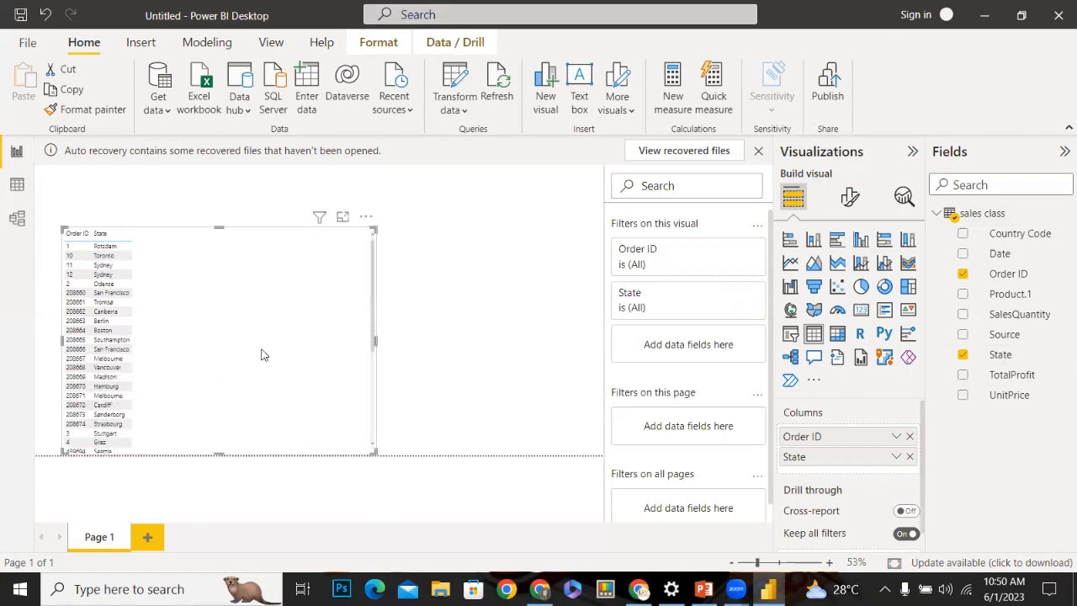
left_click_drag(258, 220, 287, 158)
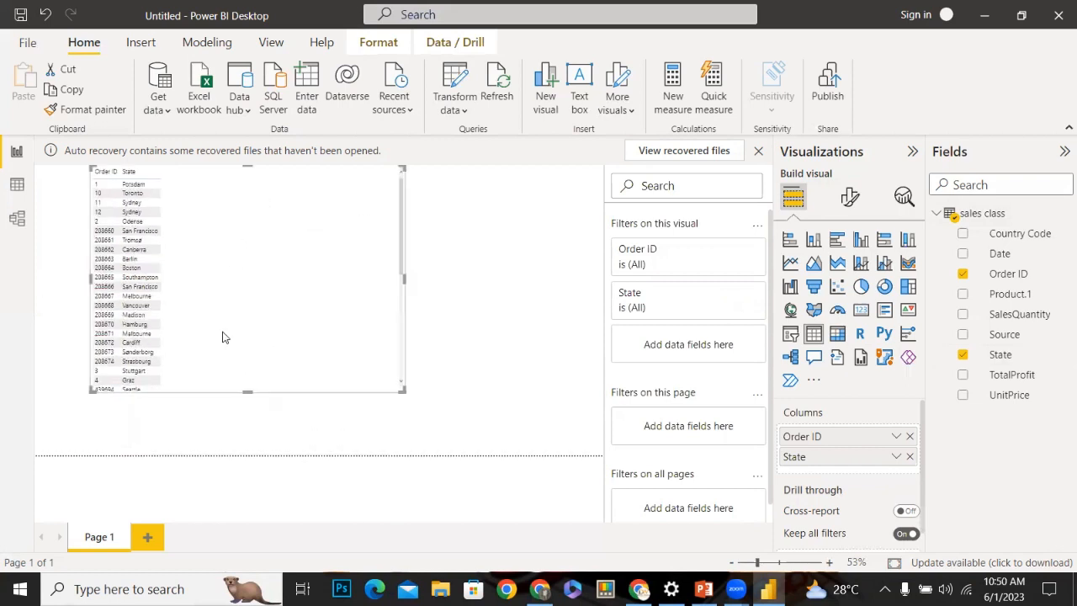
left_click_drag(249, 400, 234, 459)
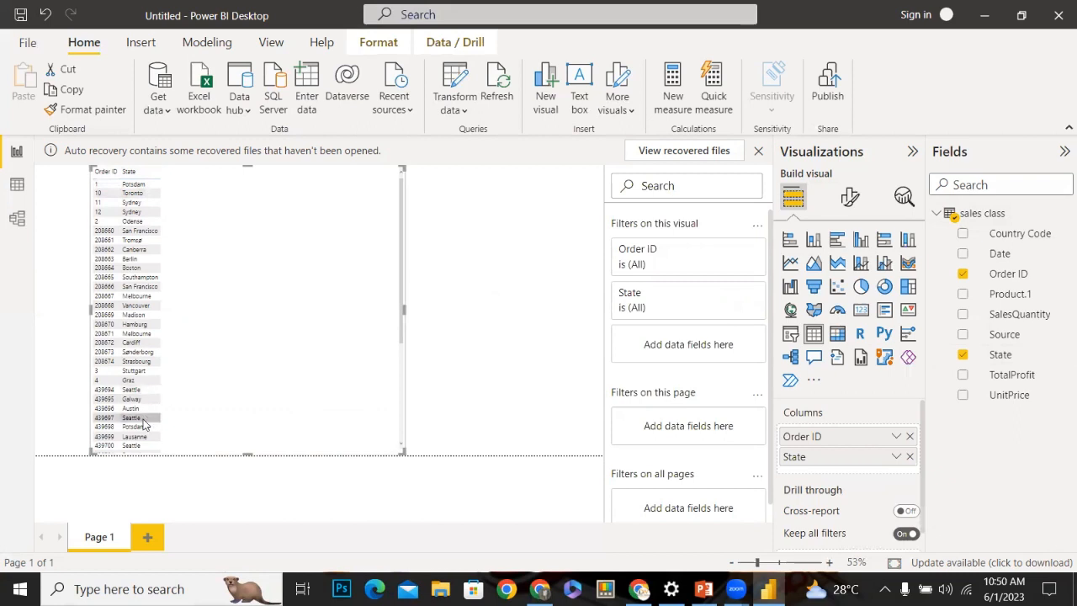
Remove the Order ID field from the table visual, keeping State
left_click(136, 437)
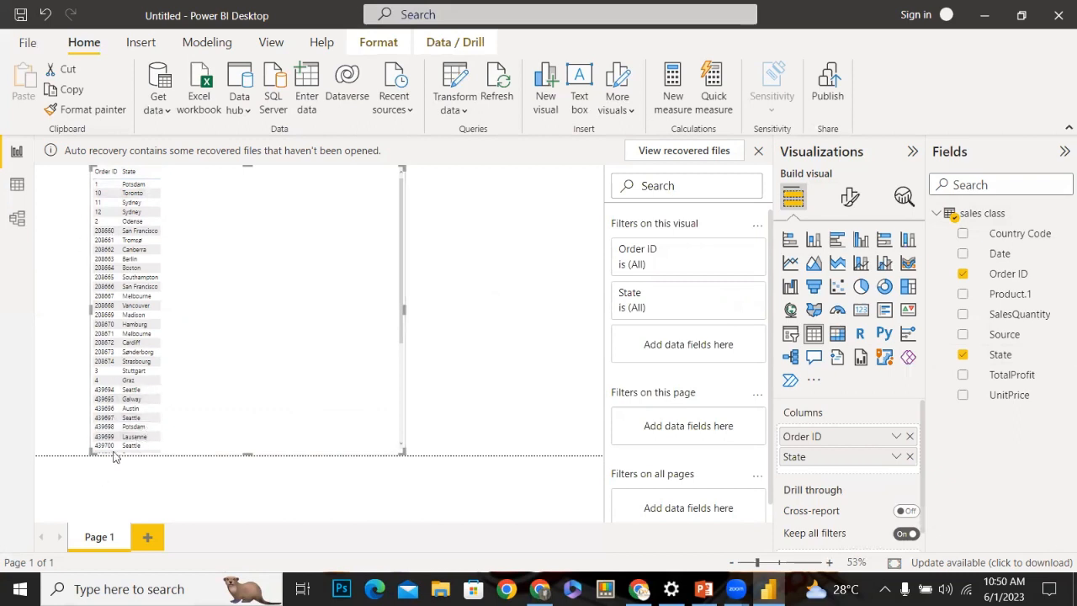
left_click(909, 437)
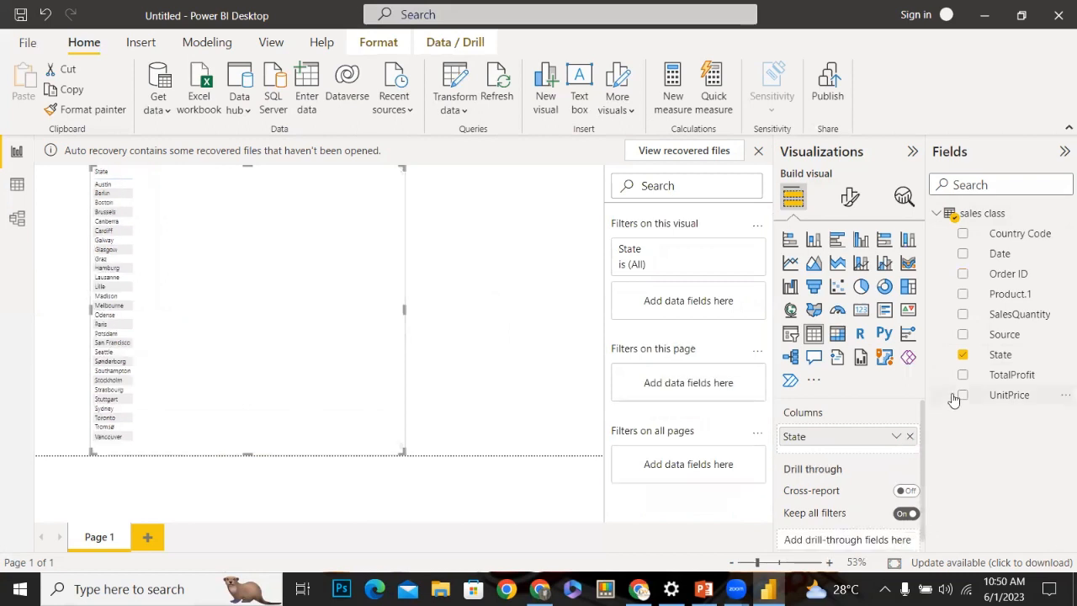
Create a new measure in the sales class table named "count of order"
left_click(673, 84)
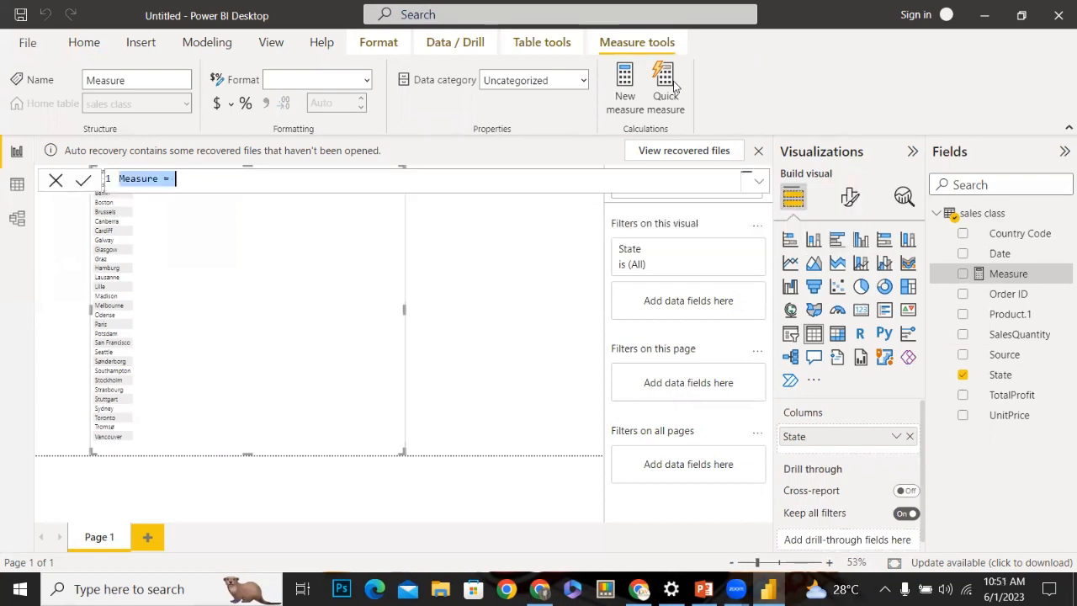
left_click(143, 176)
double_click(144, 176)
type("count")
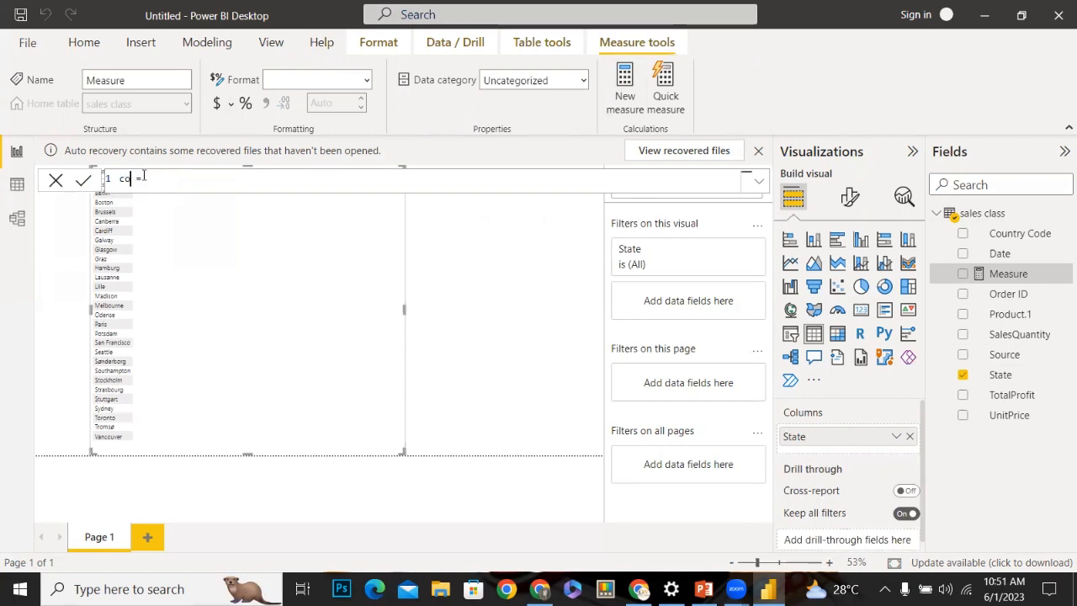
type(" of order")
Define the count of order measure as COUNT('sales class'[Order ID]) and commit the formula
type("c")
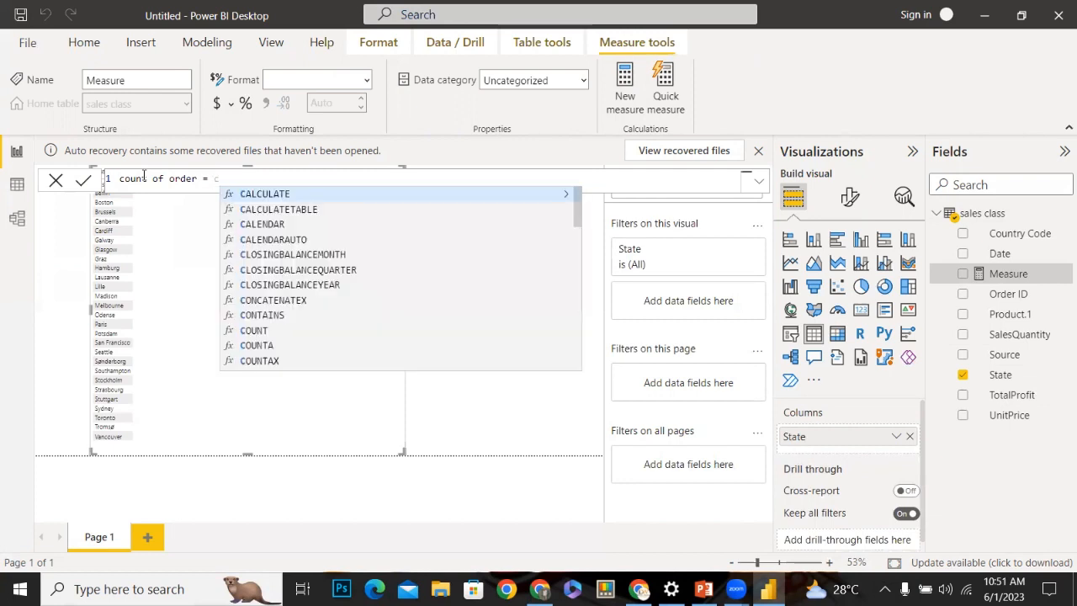
type("oun")
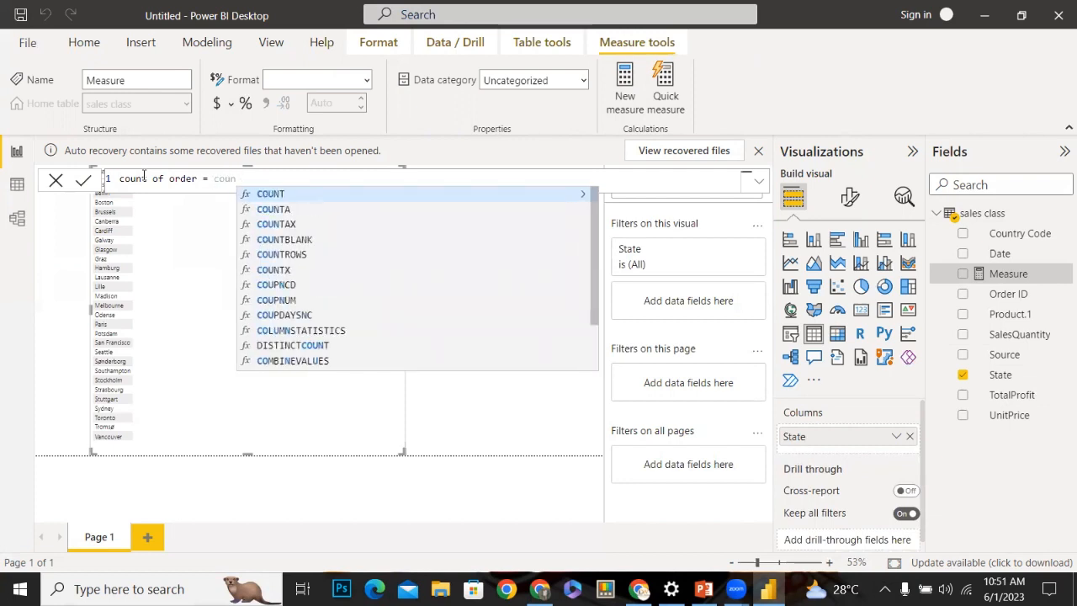
key("Tab")
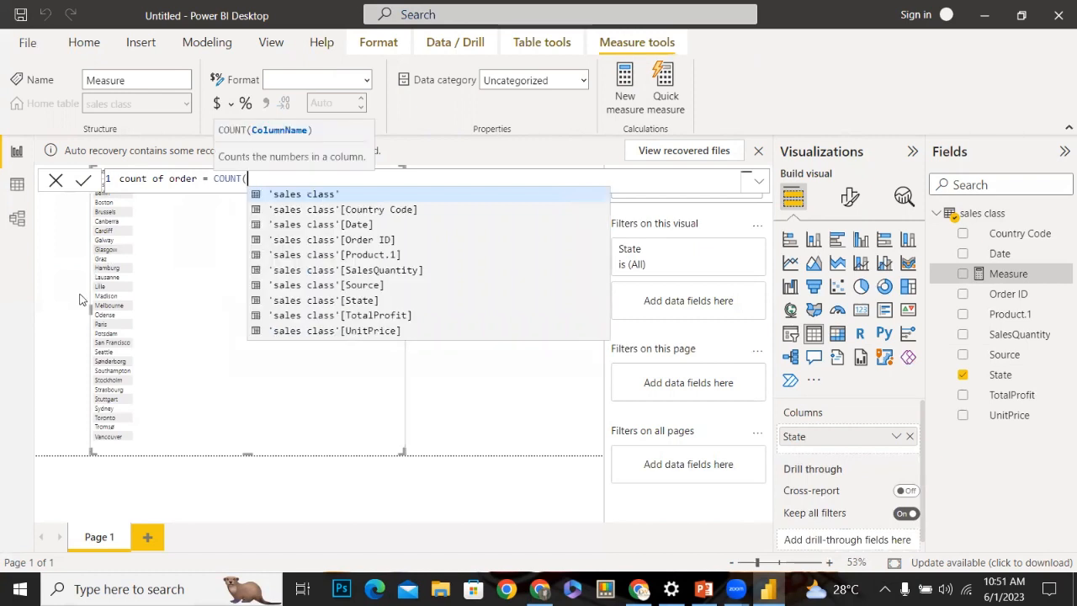
type("or")
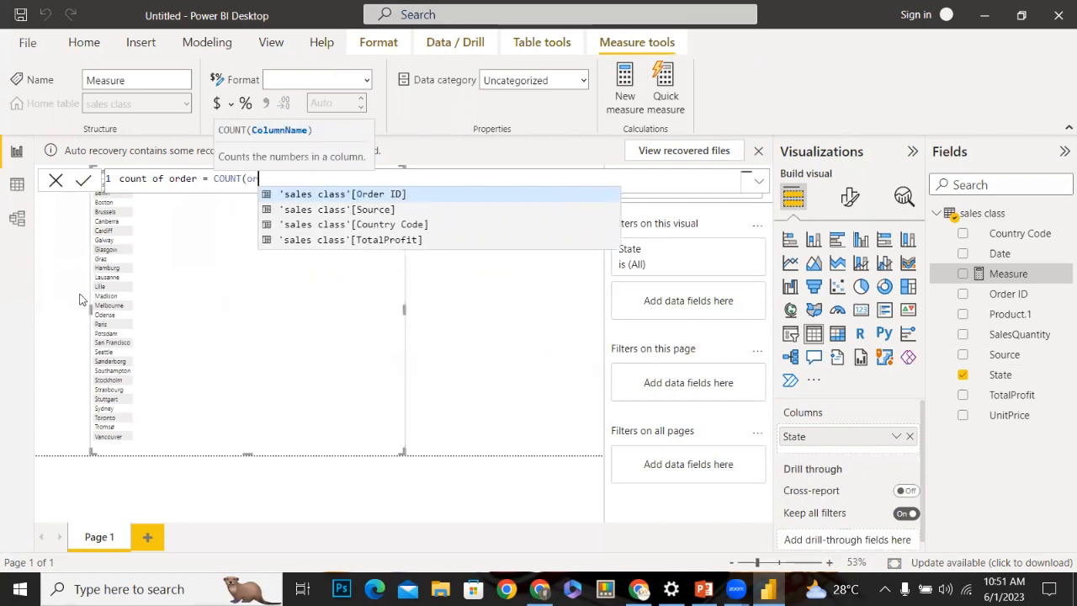
left_click(437, 197)
type(")")
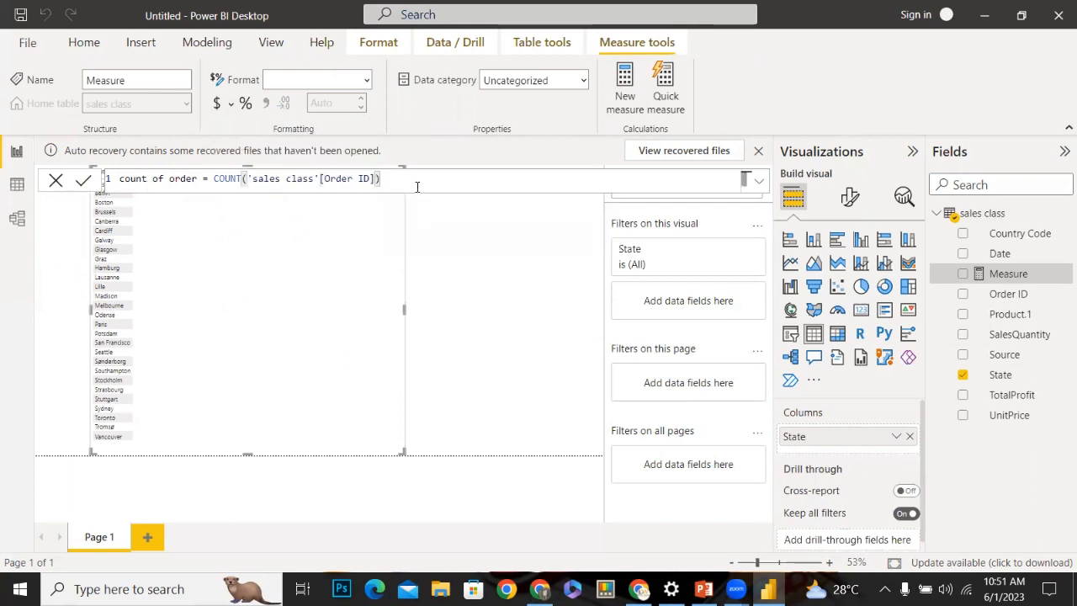
key("Return")
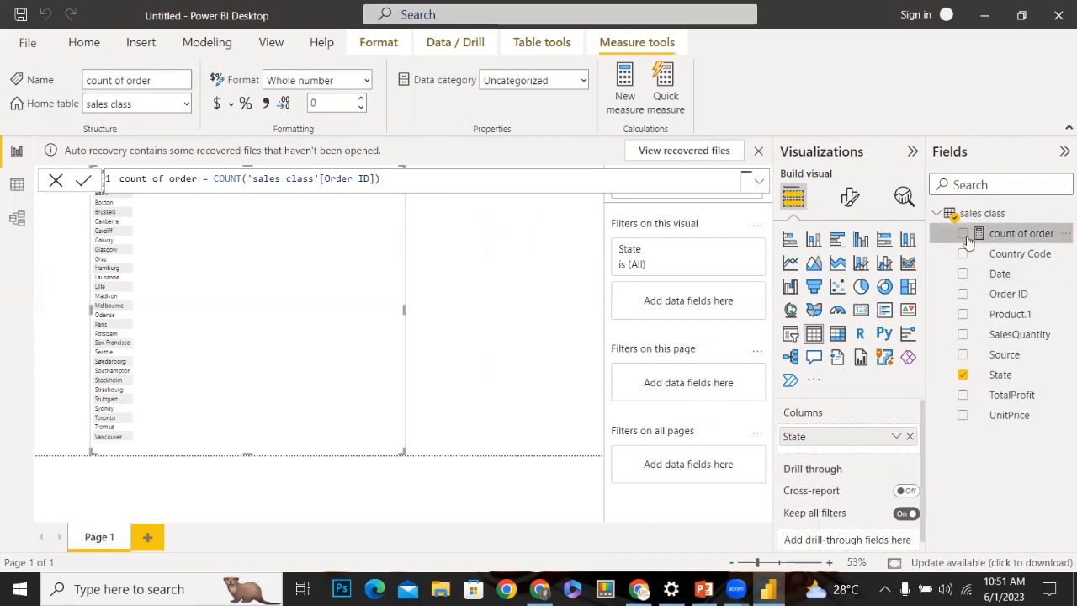
Add the count of order measure before State in the table visual and shift the visual slightly to the right
left_click_drag(967, 236, 833, 429)
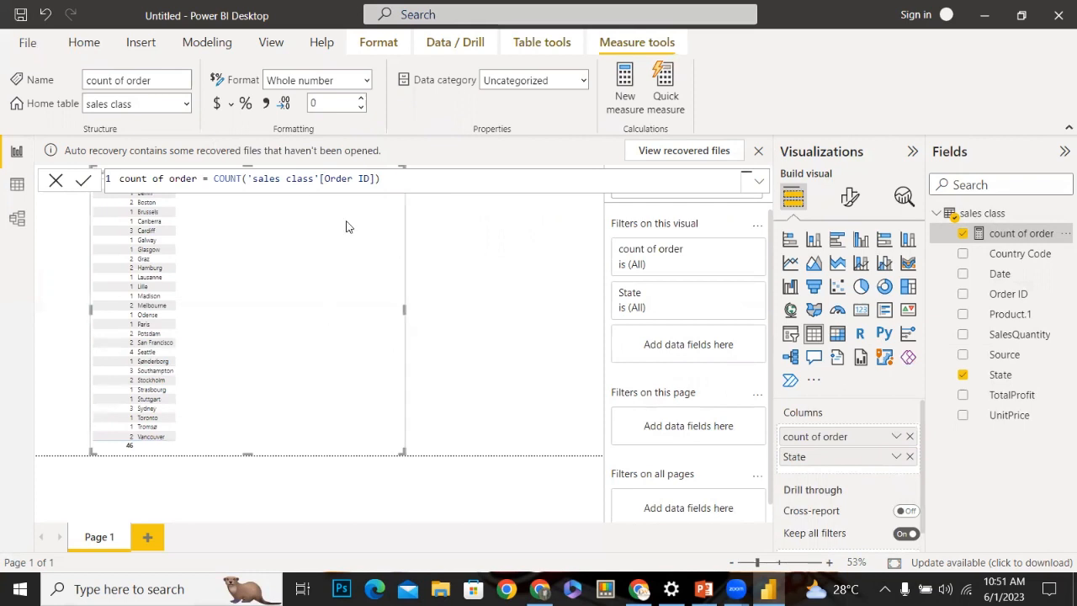
left_click_drag(339, 267, 367, 401)
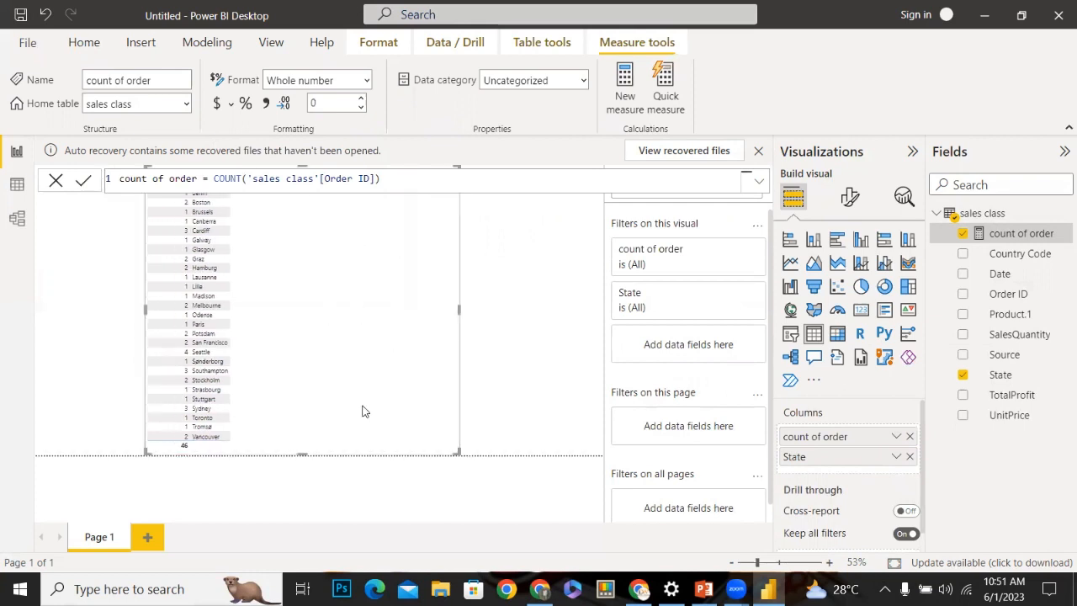
left_click(518, 251)
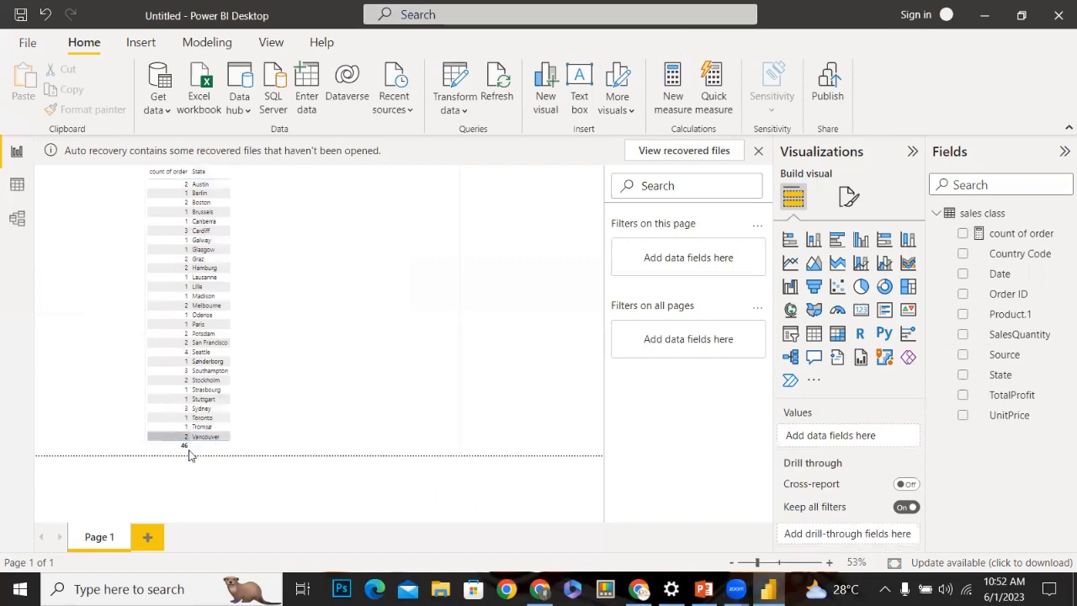
Shorten the table visual slightly so it ends above the page's lower edge
left_click(313, 379)
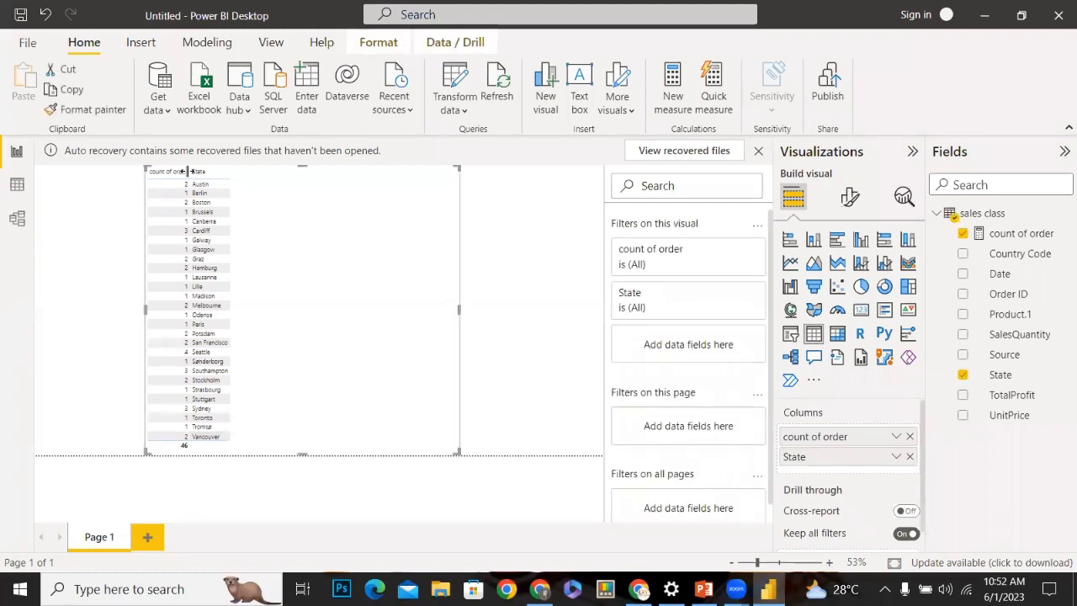
left_click(455, 451)
left_click(454, 452)
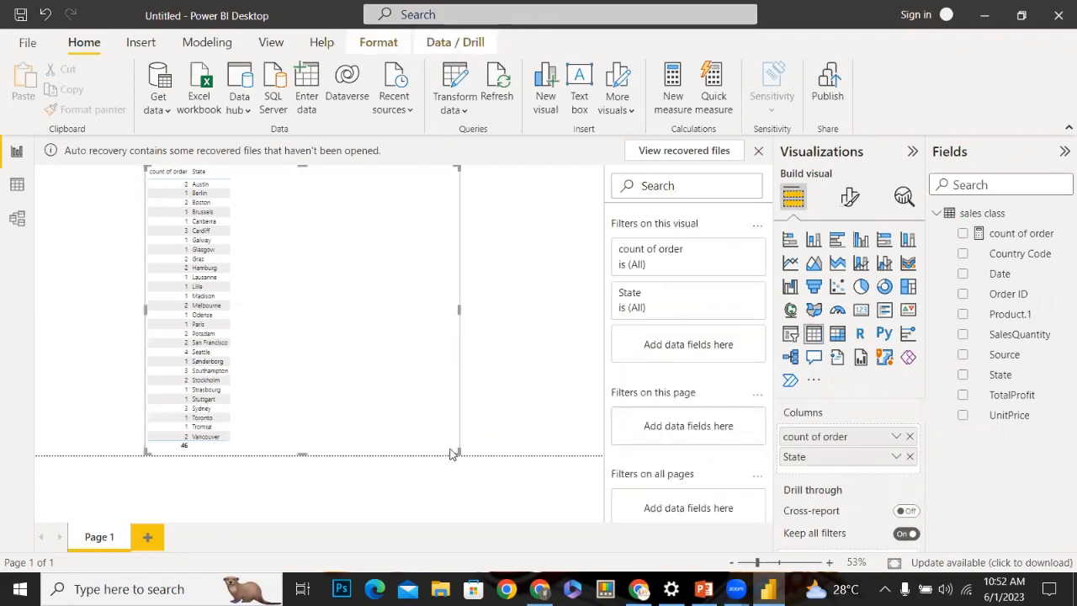
mouse_move(455, 452)
left_mouse_down()
mouse_move(417, 385)
mouse_move(461, 435)
left_mouse_up()
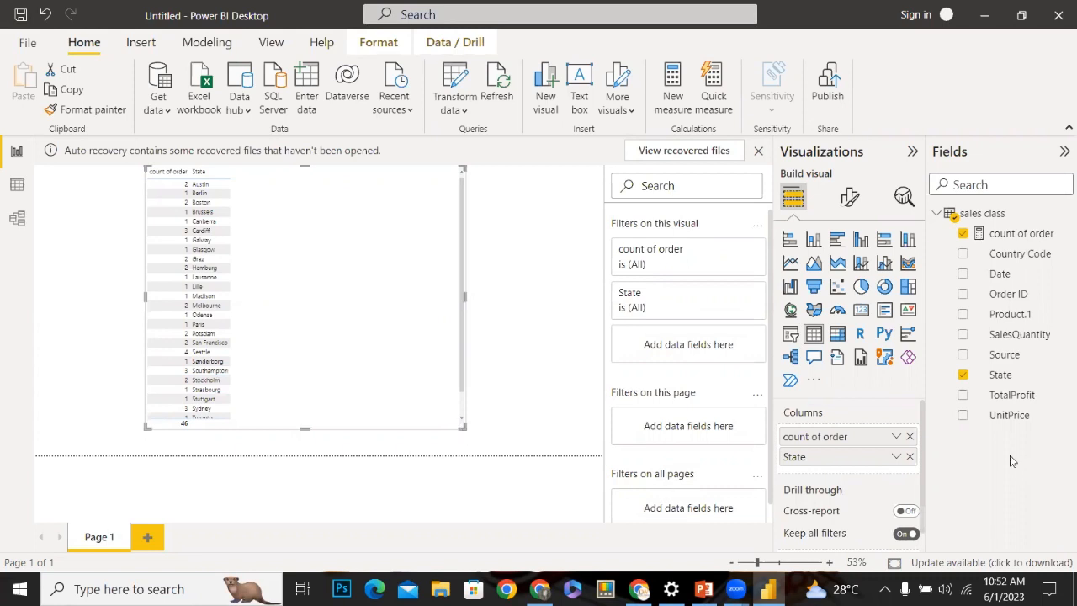
Add the Date field to the table visual and reduce the visual's height slightly
left_click(1014, 278)
left_click(965, 276)
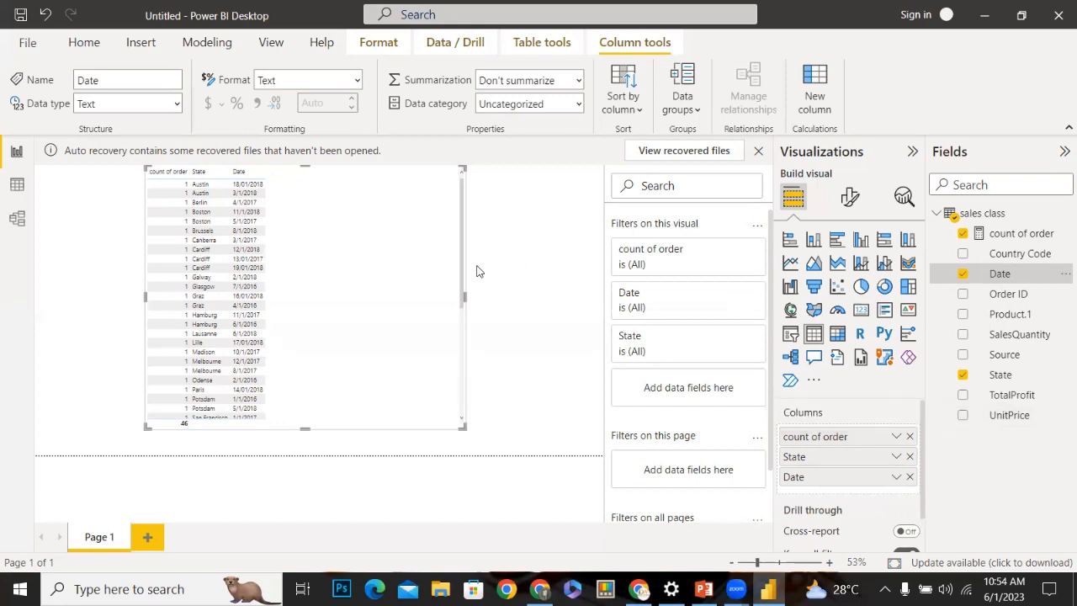
left_click_drag(463, 427, 459, 409)
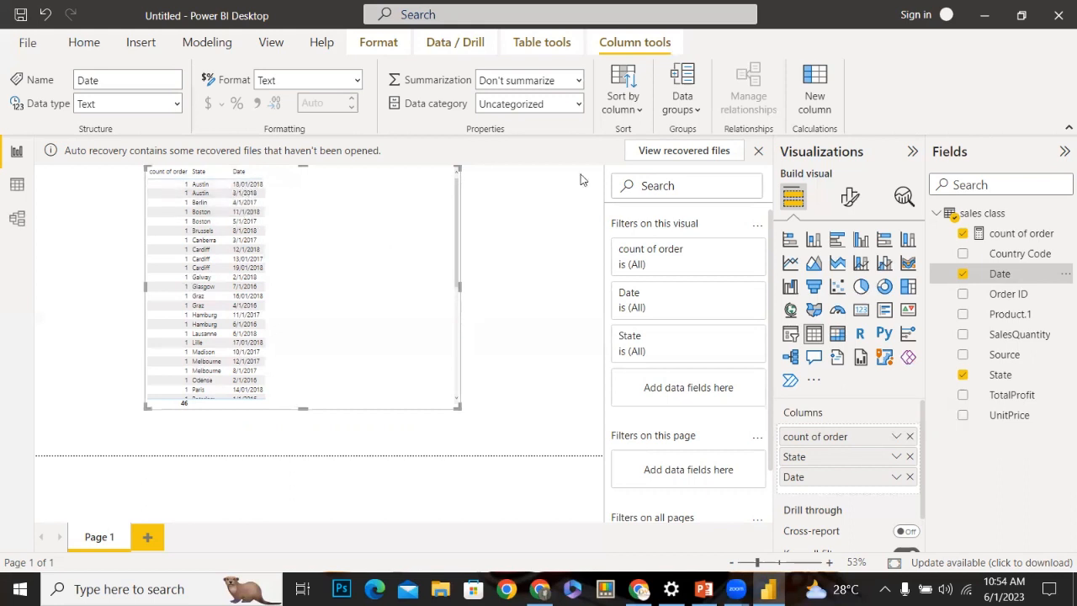
Dismiss the auto recovery notice, choosing to remove the recovered files
left_click(758, 151)
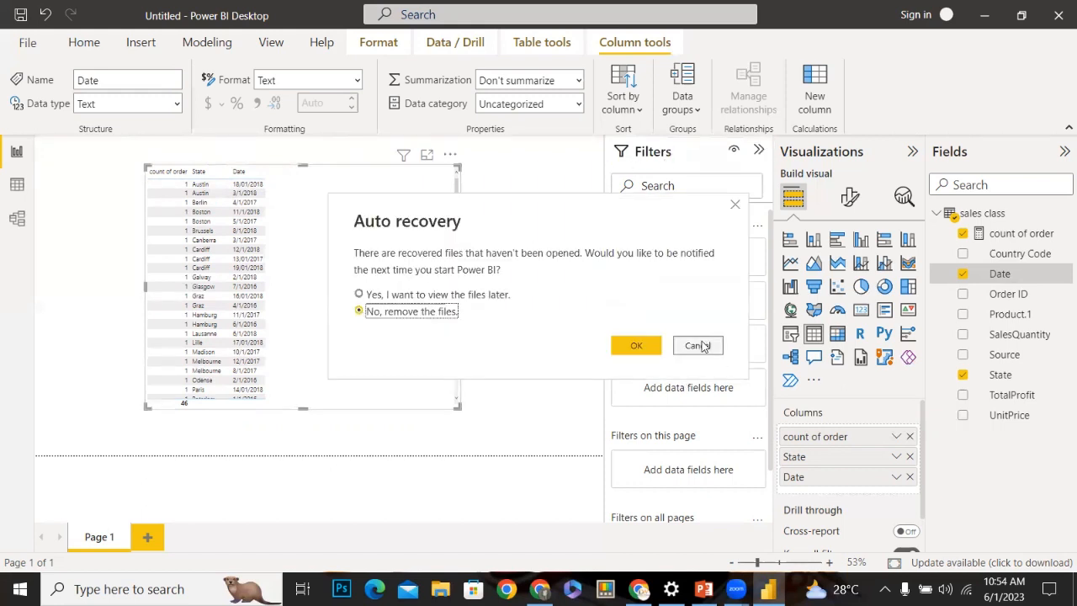
left_click(701, 346)
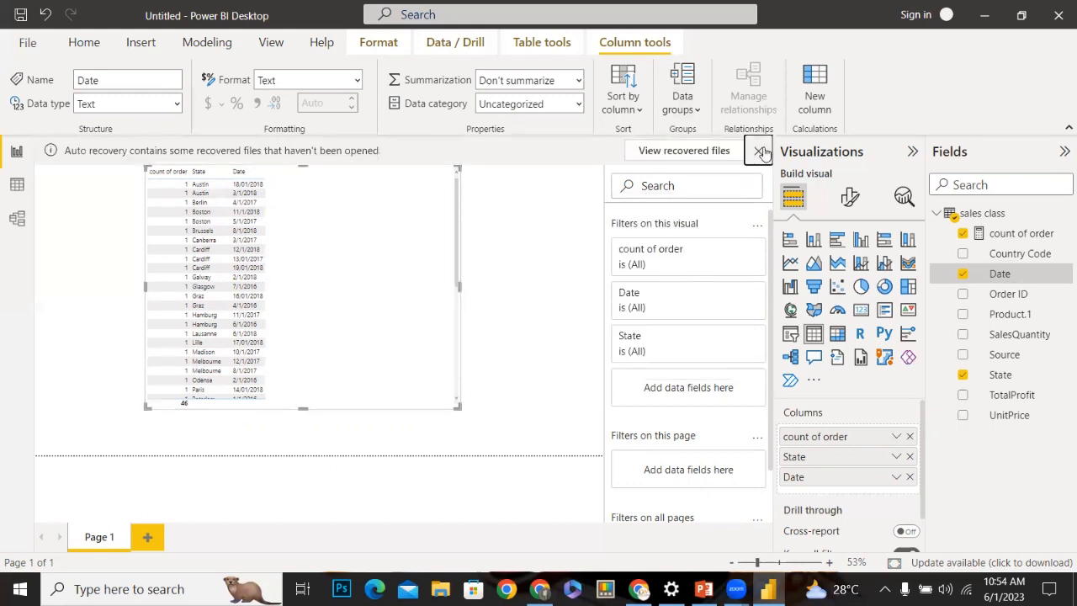
left_click(762, 152)
left_click(633, 349)
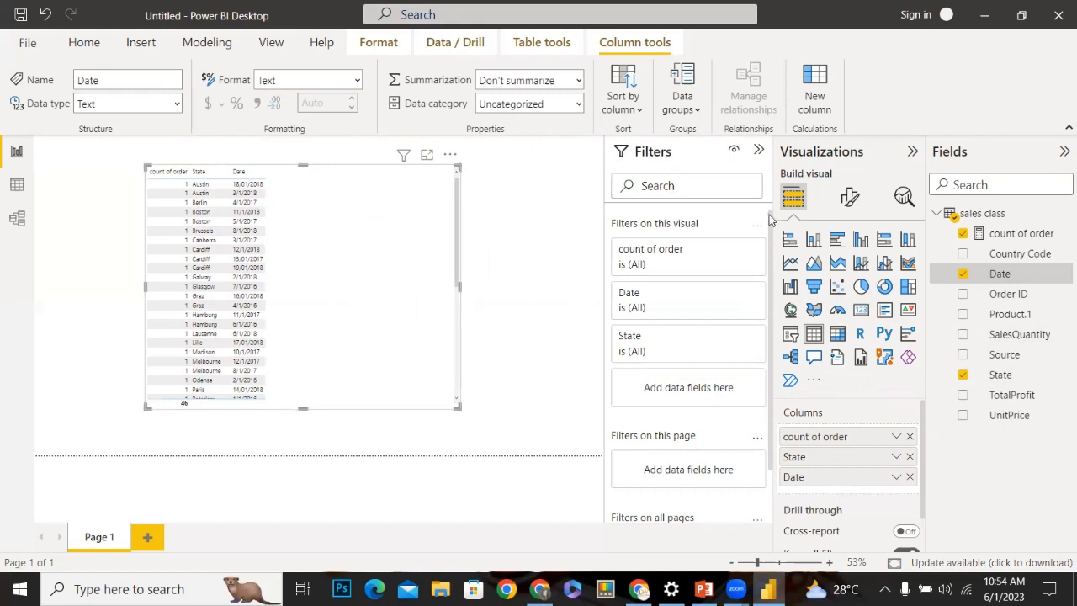
left_click(501, 306)
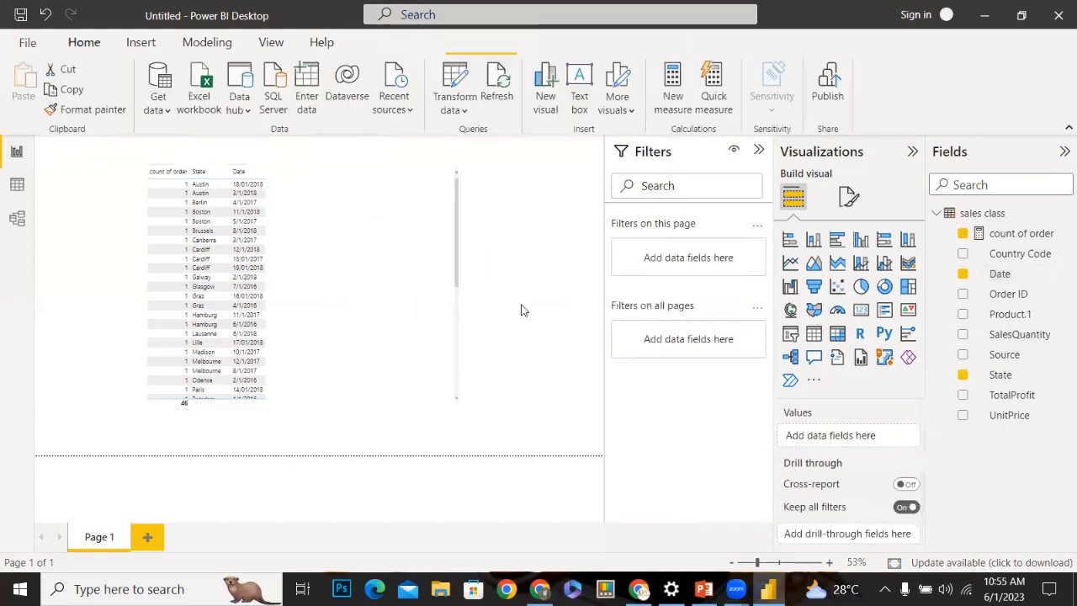
left_click(1015, 254)
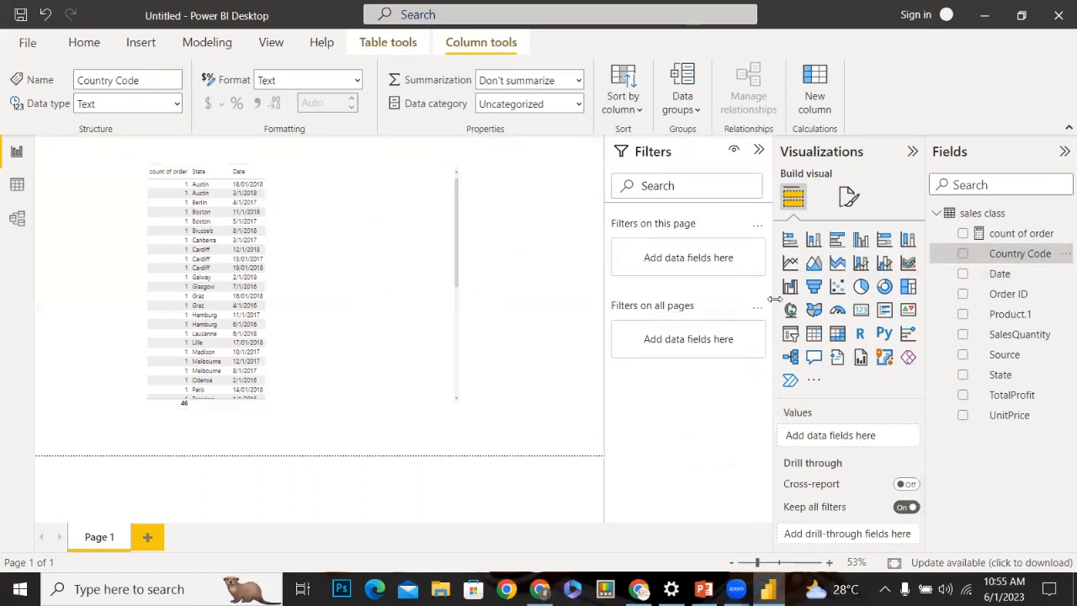
left_click(401, 317)
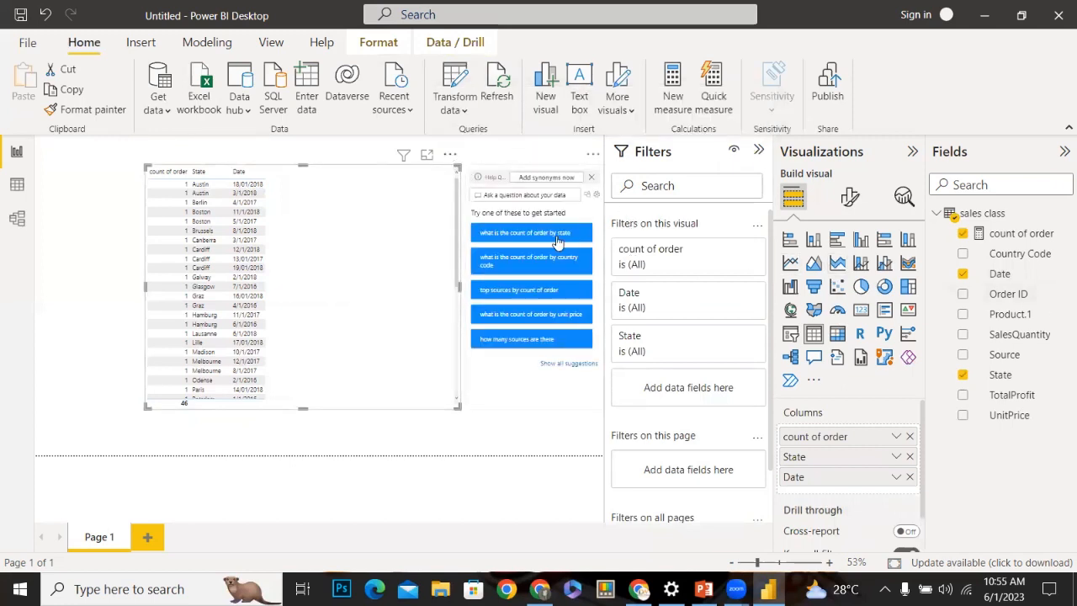
left_click(593, 182)
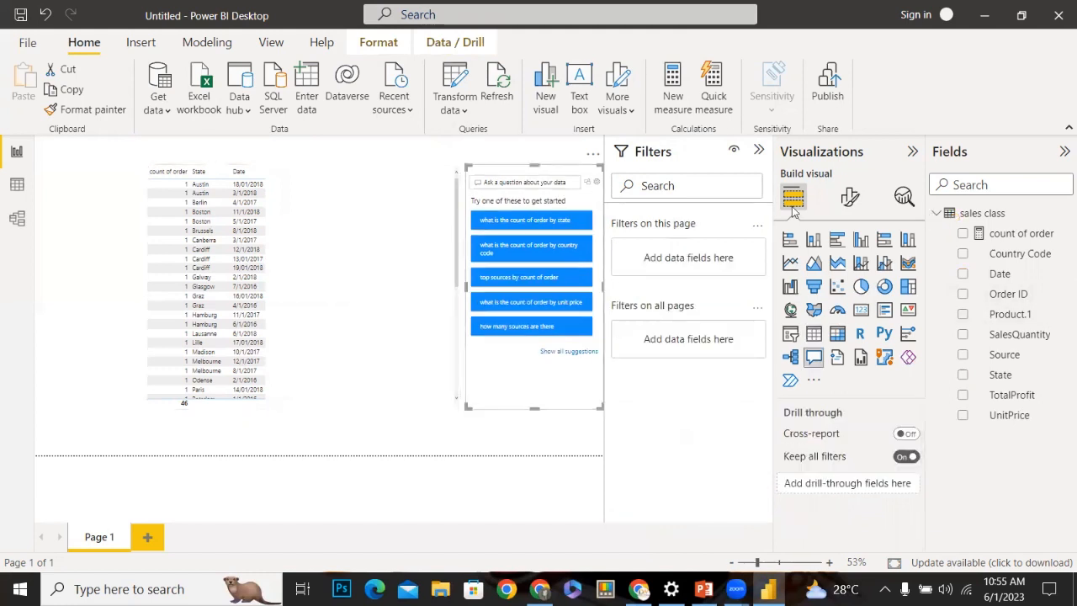
left_click(593, 155)
left_click(619, 174)
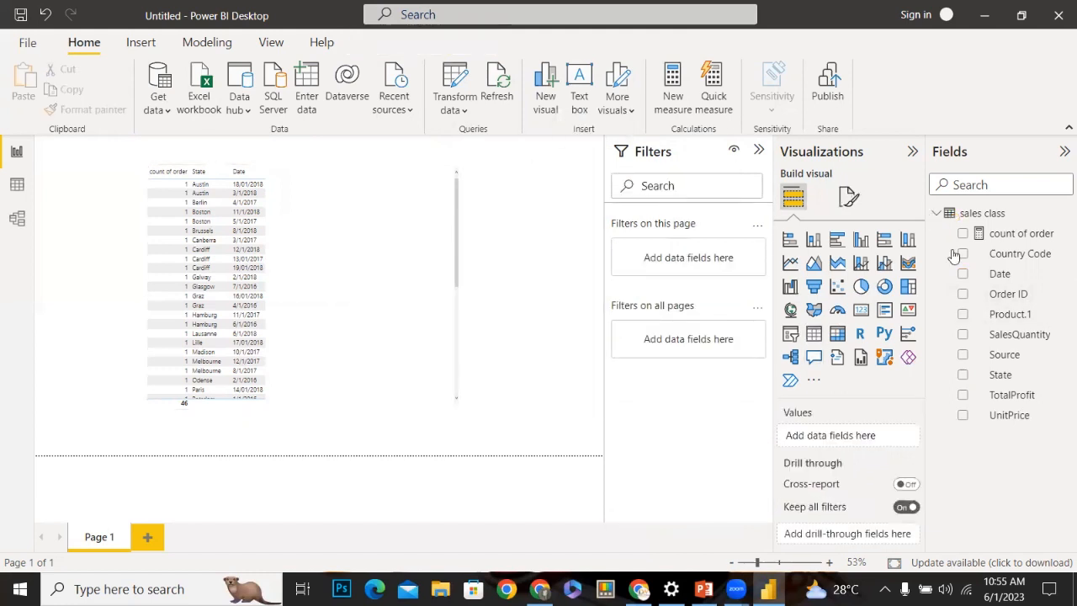
Create a new measure named daynumber in the sales class table and begin its formula with the DAY function
left_click(1014, 278)
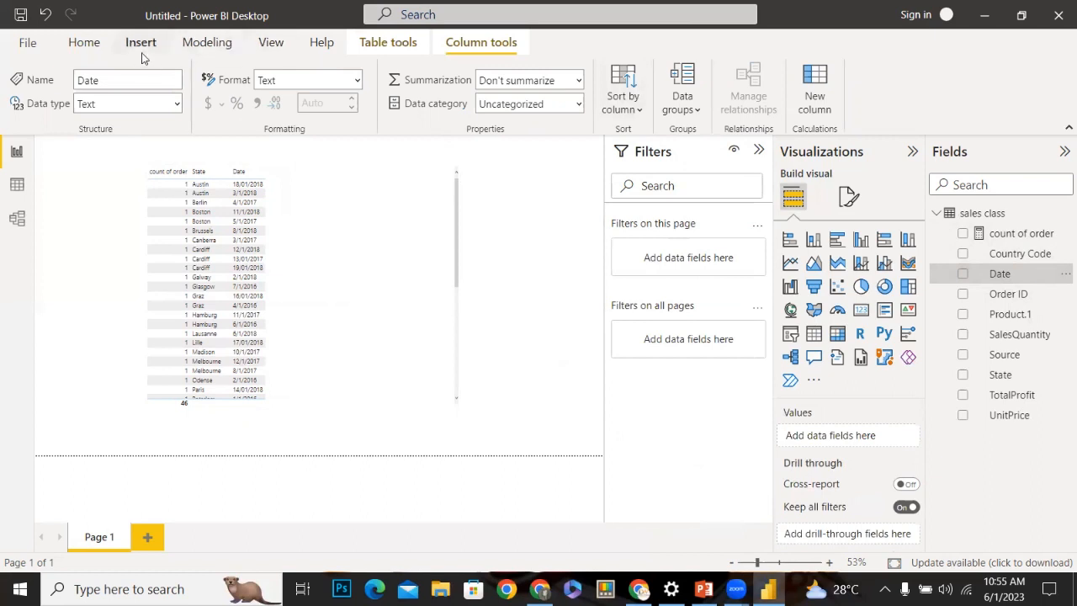
left_click(83, 46)
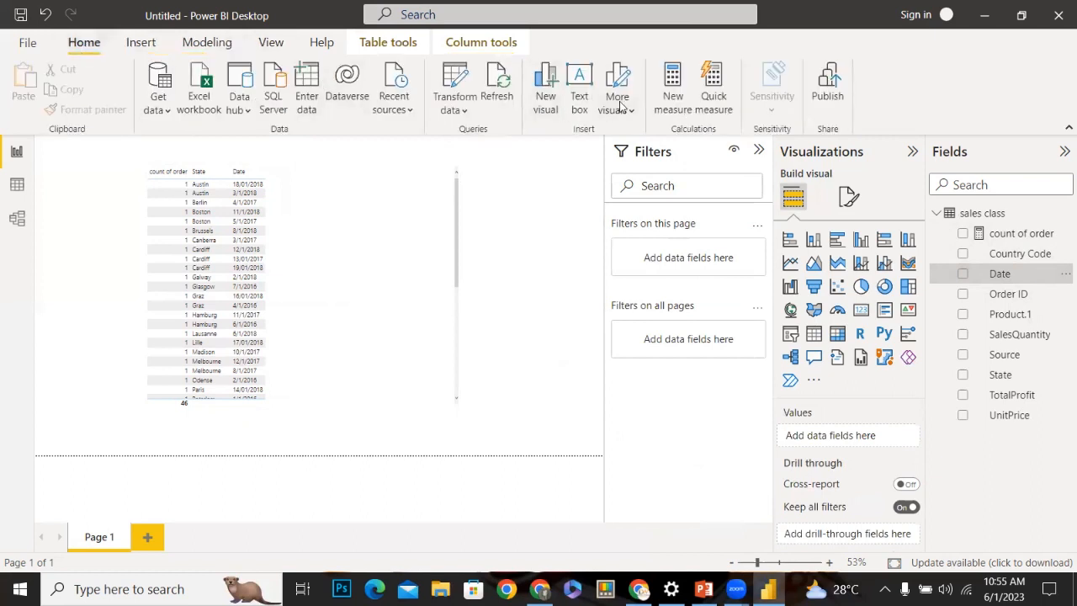
left_click(669, 114)
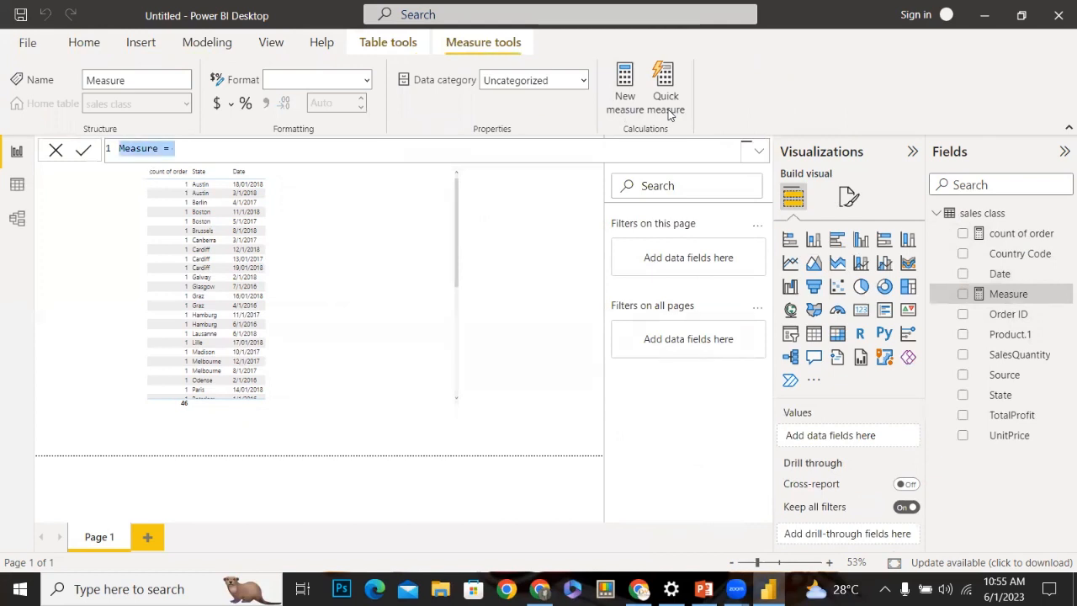
key("Left")
key("Right")
key("Right")
key("Right")
key("Right")
key("Right")
key("Right")
key("Right")
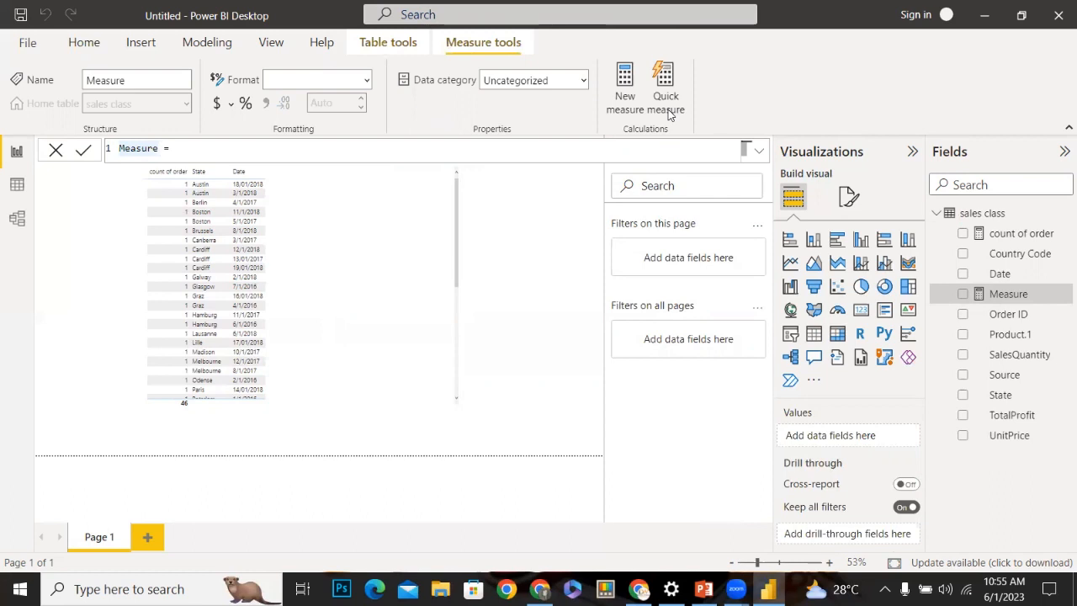
key("BackSpace")
key("BackSpace")
key("BackSpace")
key("BackSpace")
key("BackSpace")
key("BackSpace")
key("BackSpace")
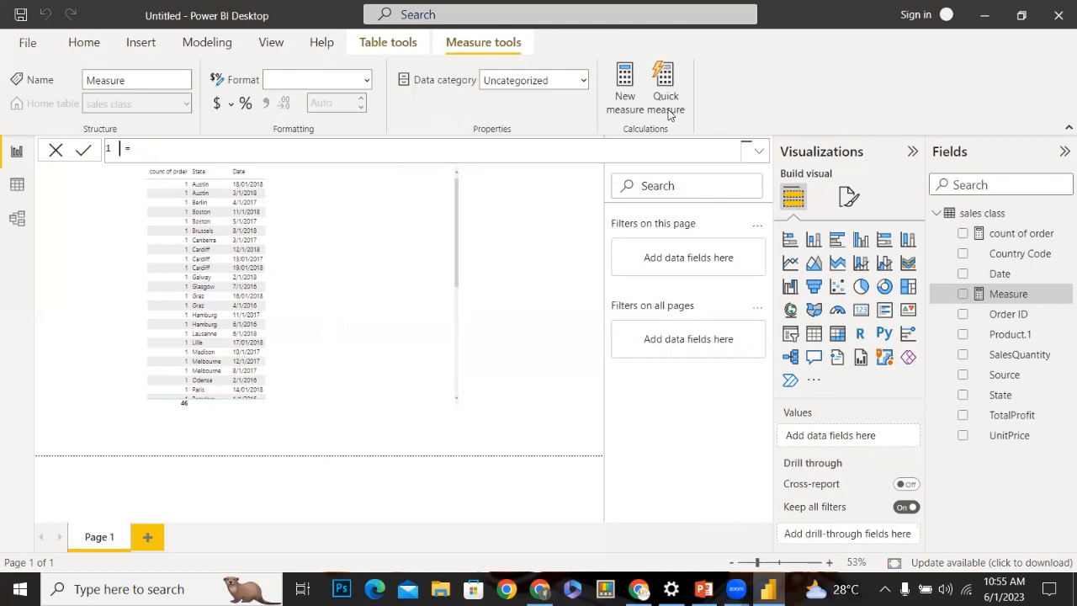
type("daym")
key("BackSpace")
type("number")
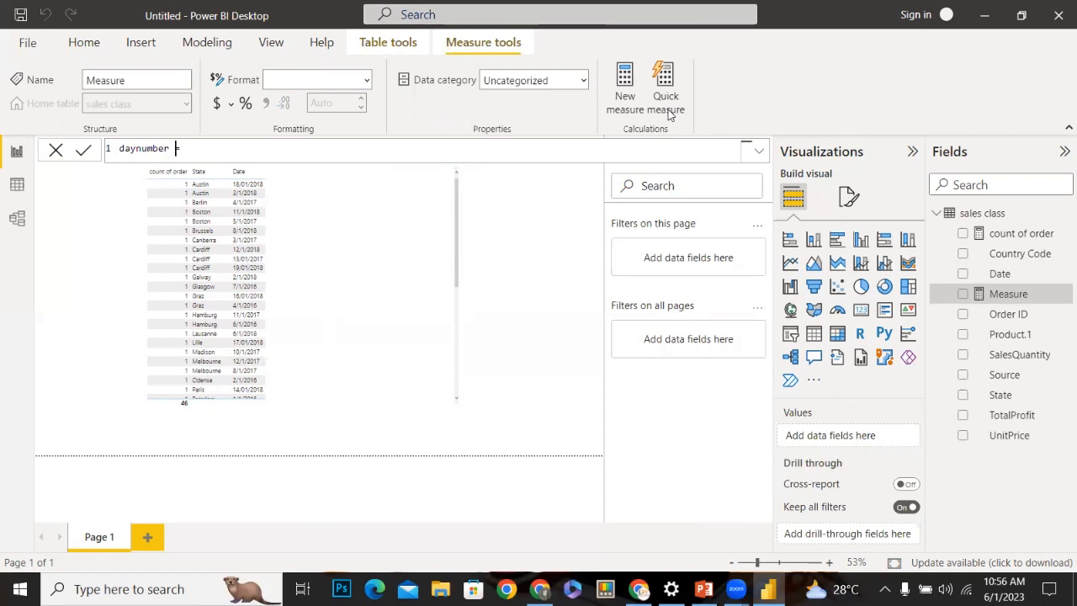
type("da")
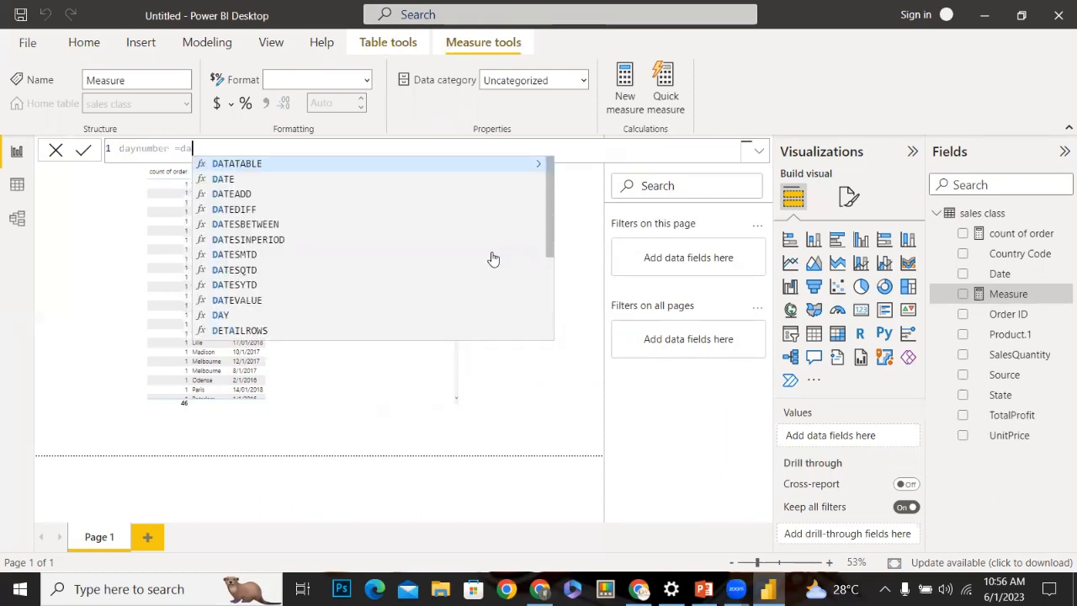
left_click(320, 316)
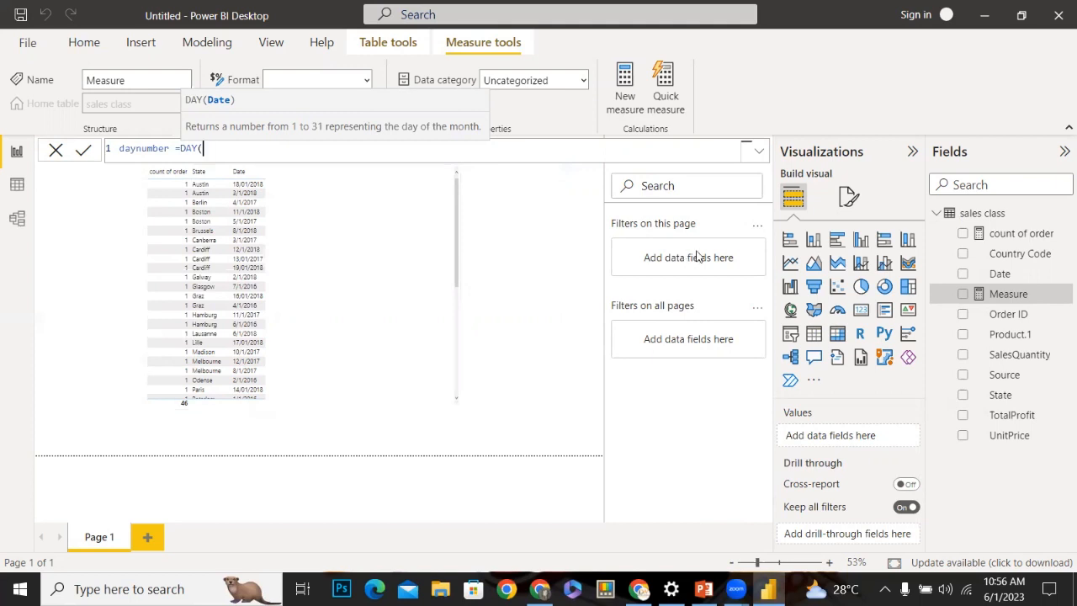
type("s")
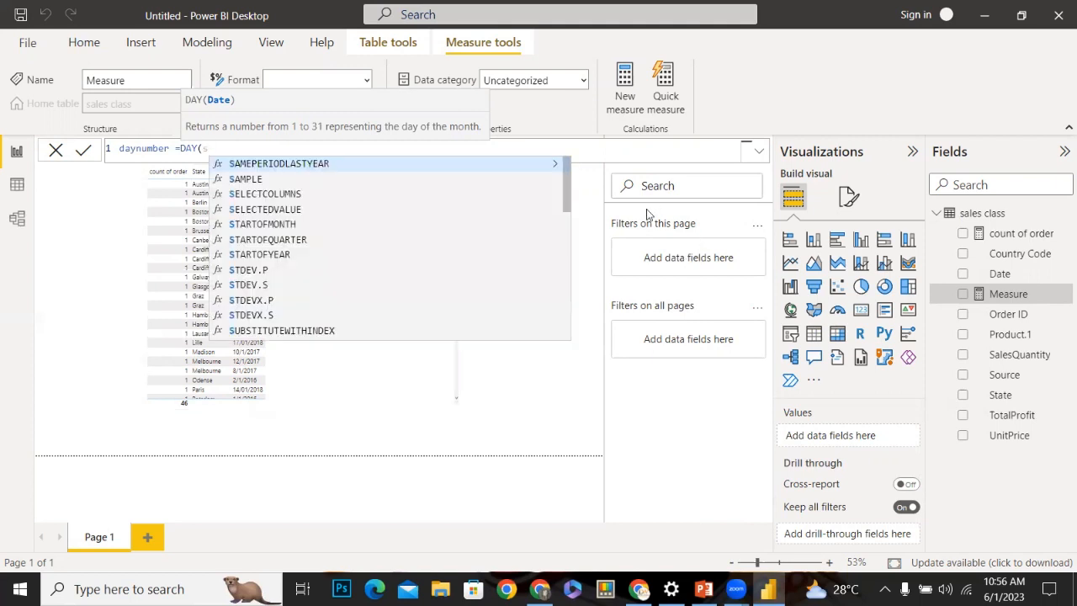
type("al")
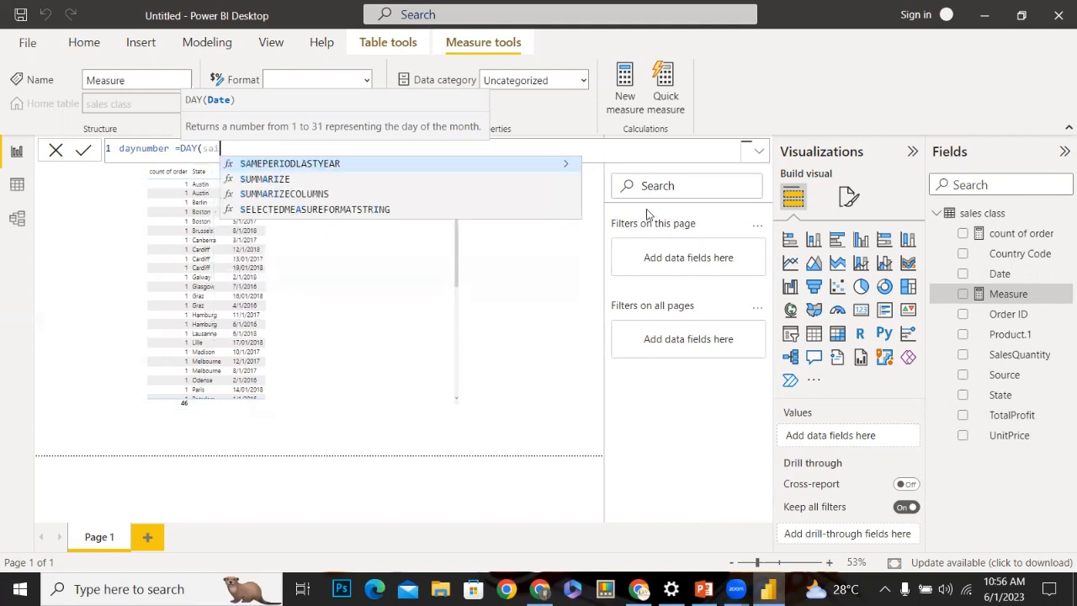
key("BackSpace")
key("BackSpace")
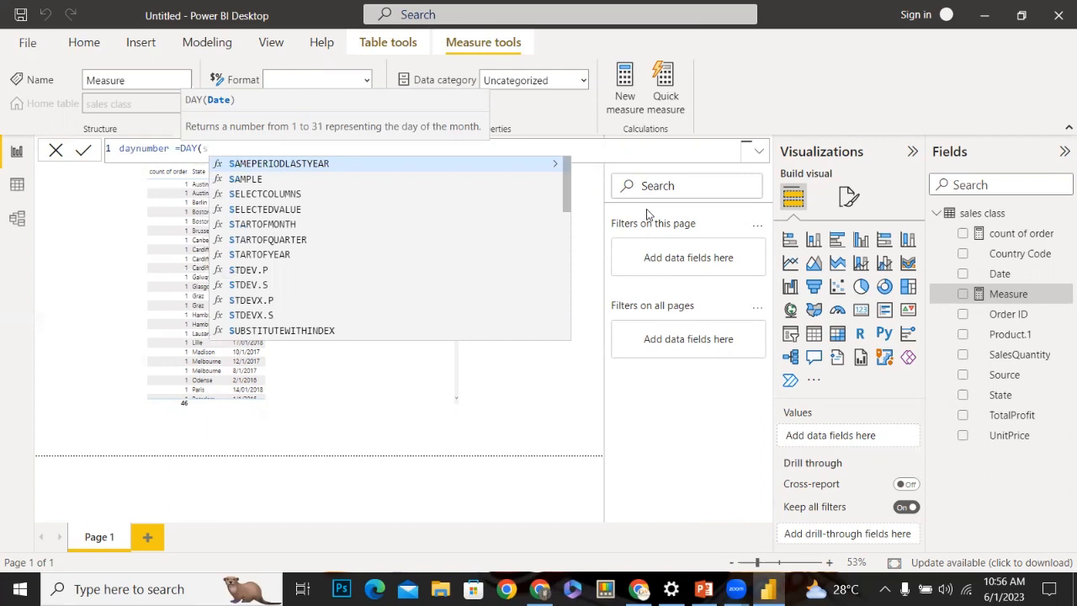
key("Up")
key("Down")
key("BackSpace")
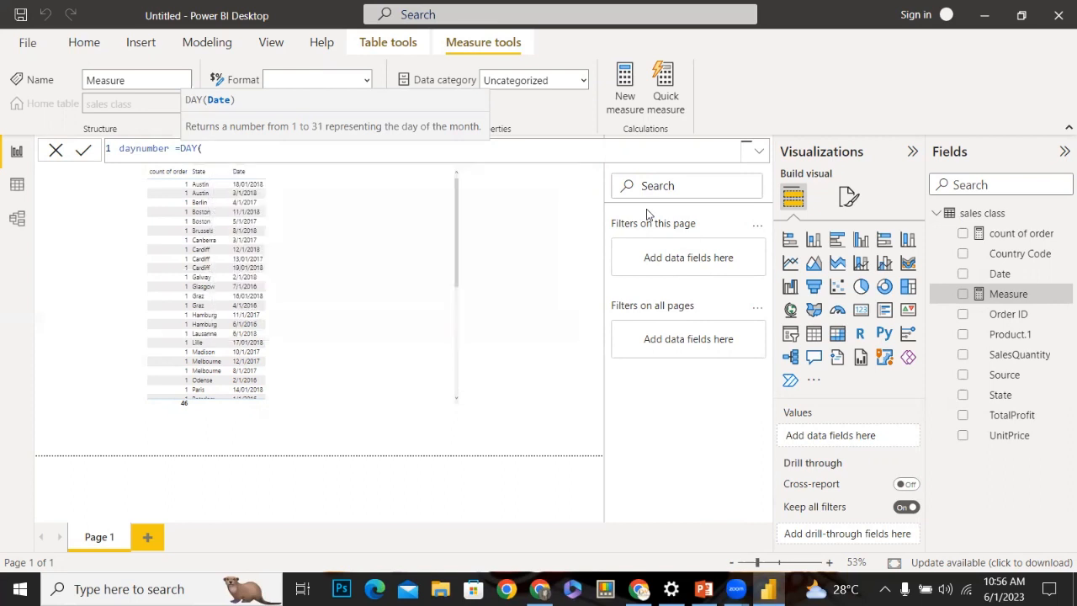
Try date as the argument of the DAY function and commit the daynumber measure
type("da")
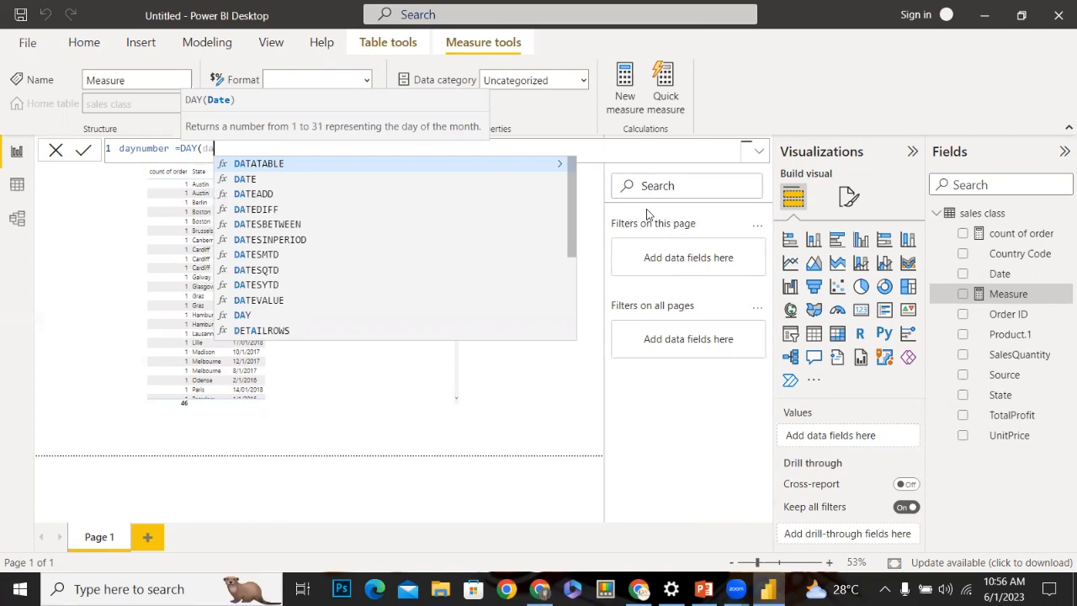
type("te")
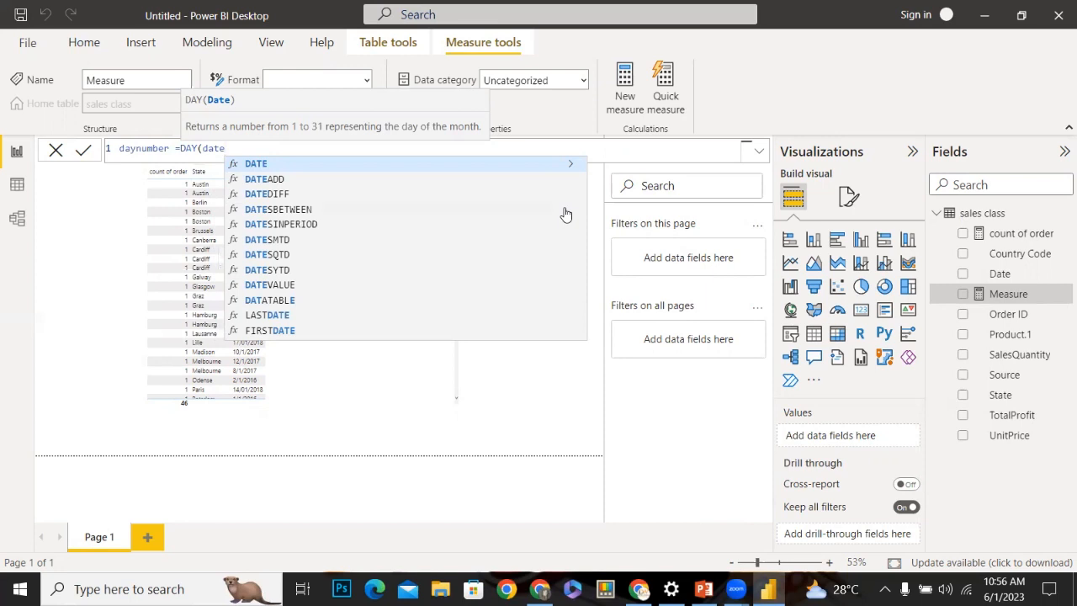
left_click(456, 411)
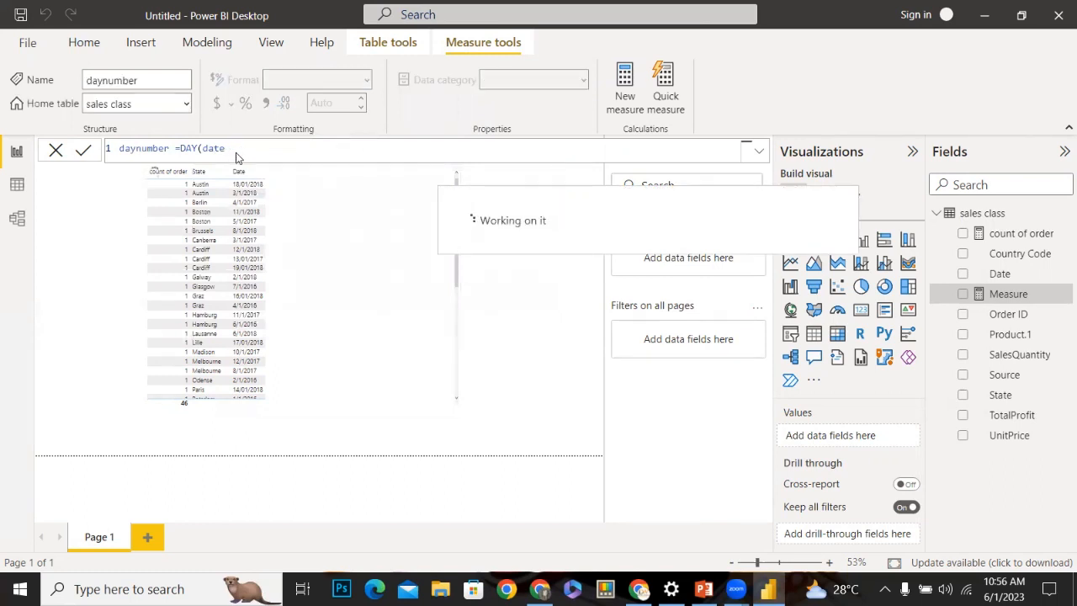
Change the daynumber measure's formula to DAY(sale[date]) and commit it
left_click(243, 152)
key("BackSpace")
key("BackSpace")
key("BackSpace")
key("BackSpace")
key("BackSpace")
key("BackSpace")
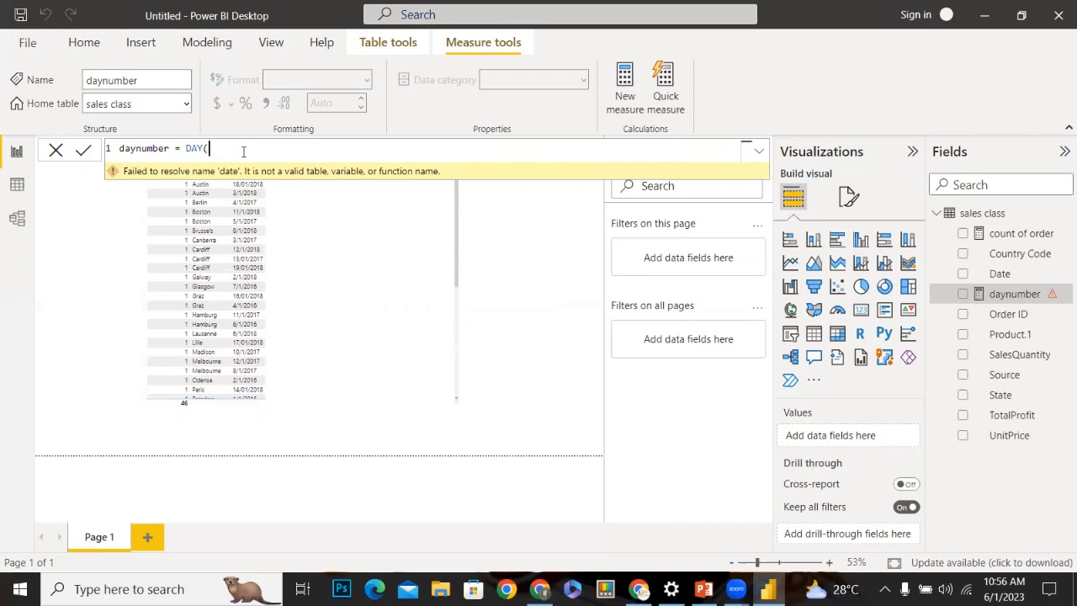
type("sal")
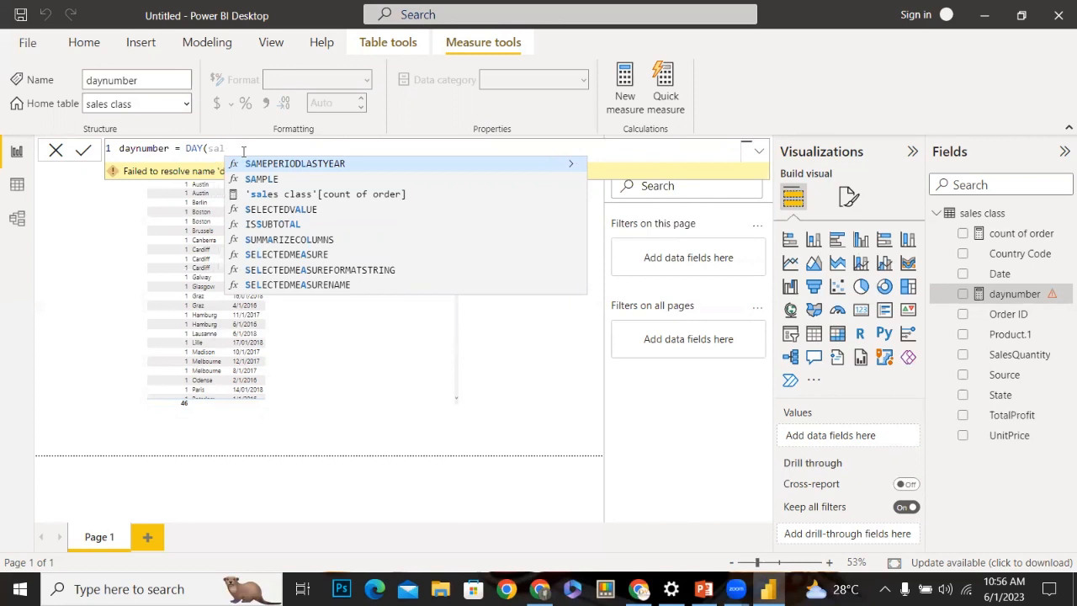
type("e(")
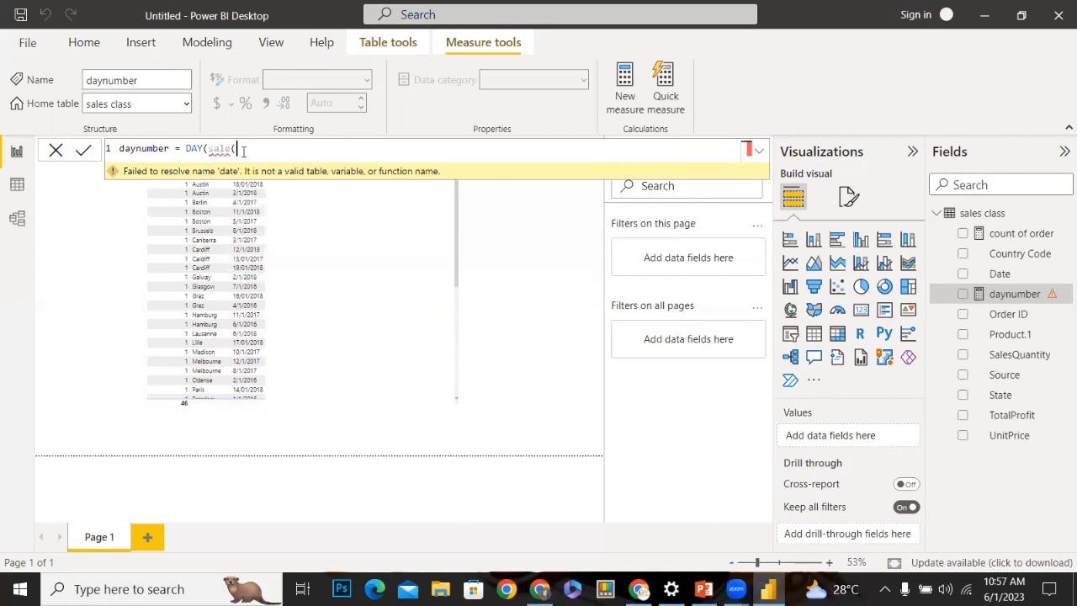
key("BackSpace")
type("[date")
type("]")
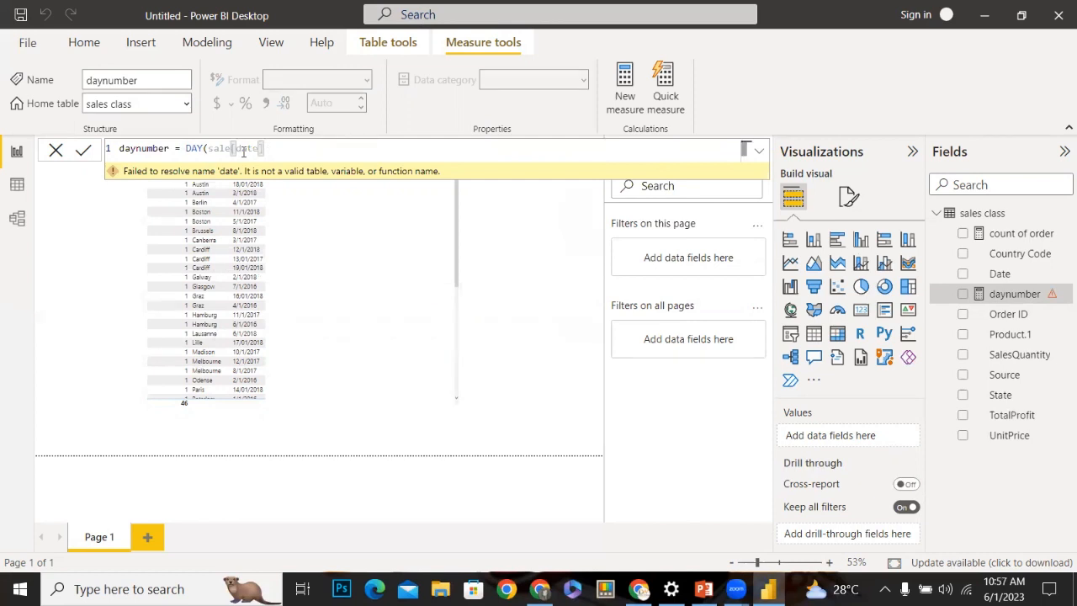
type(")")
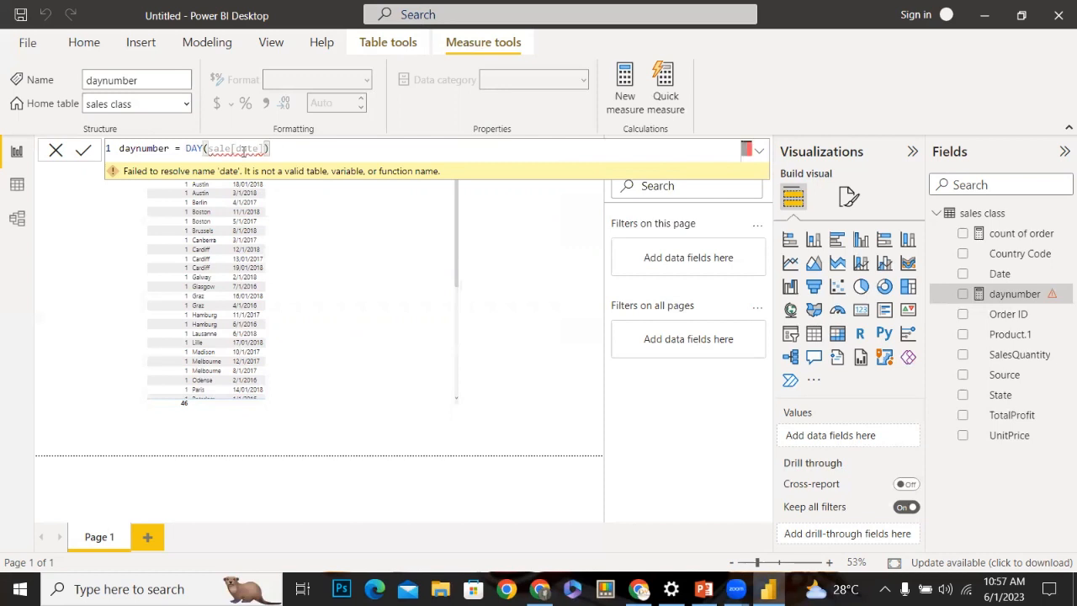
key("Return")
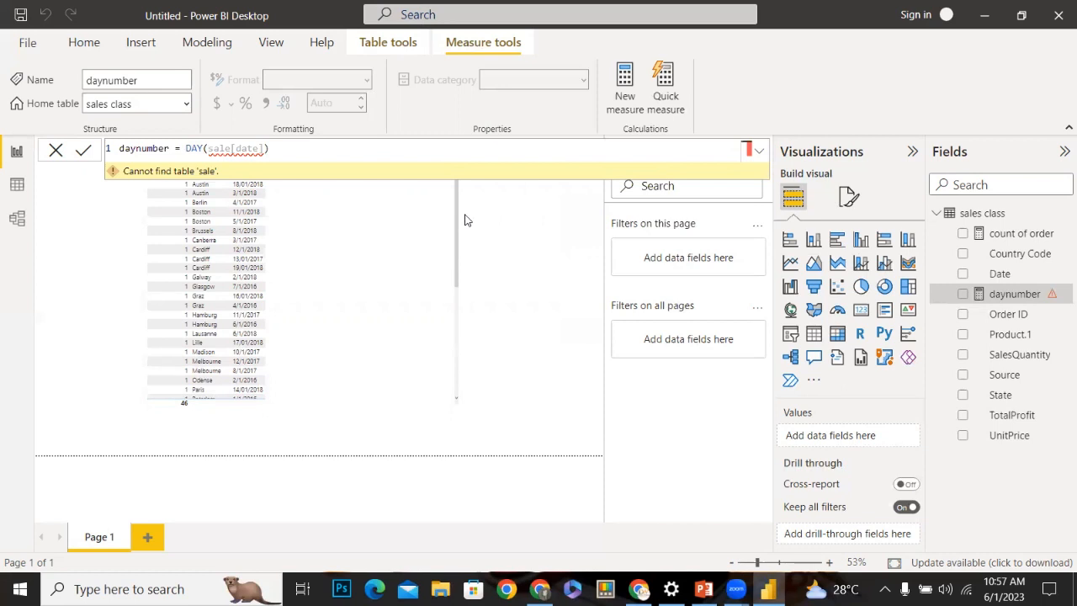
left_click(759, 152)
left_click(759, 151)
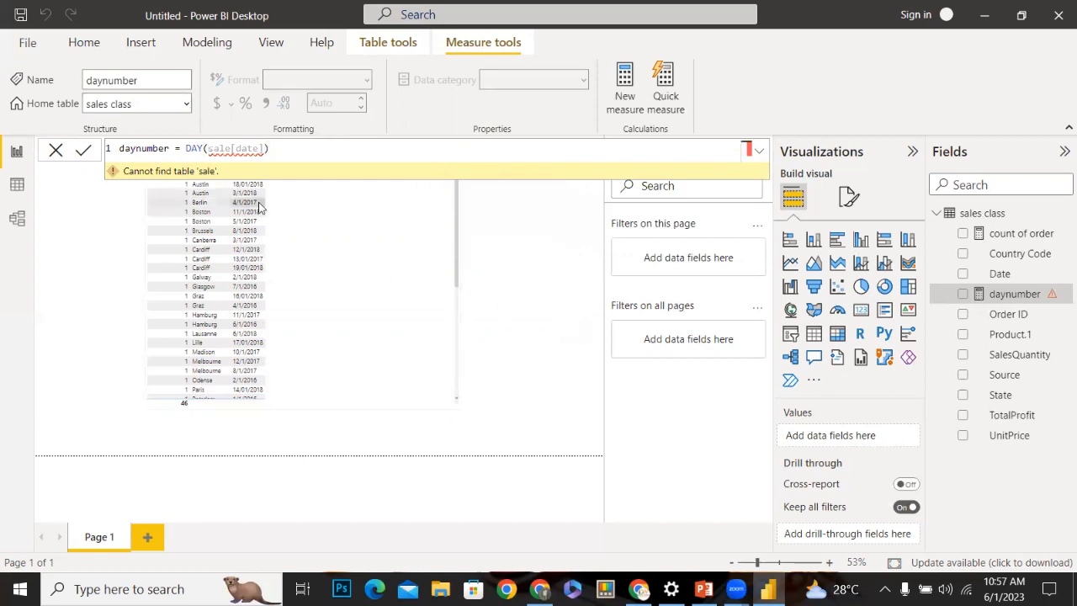
left_click(520, 358)
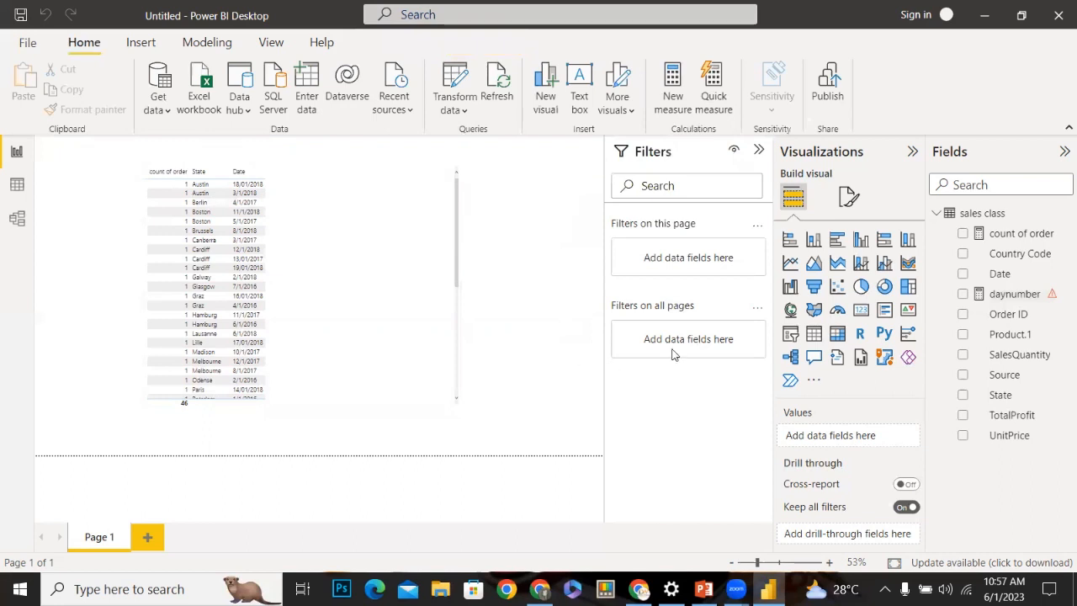
left_click(936, 212)
left_click(938, 213)
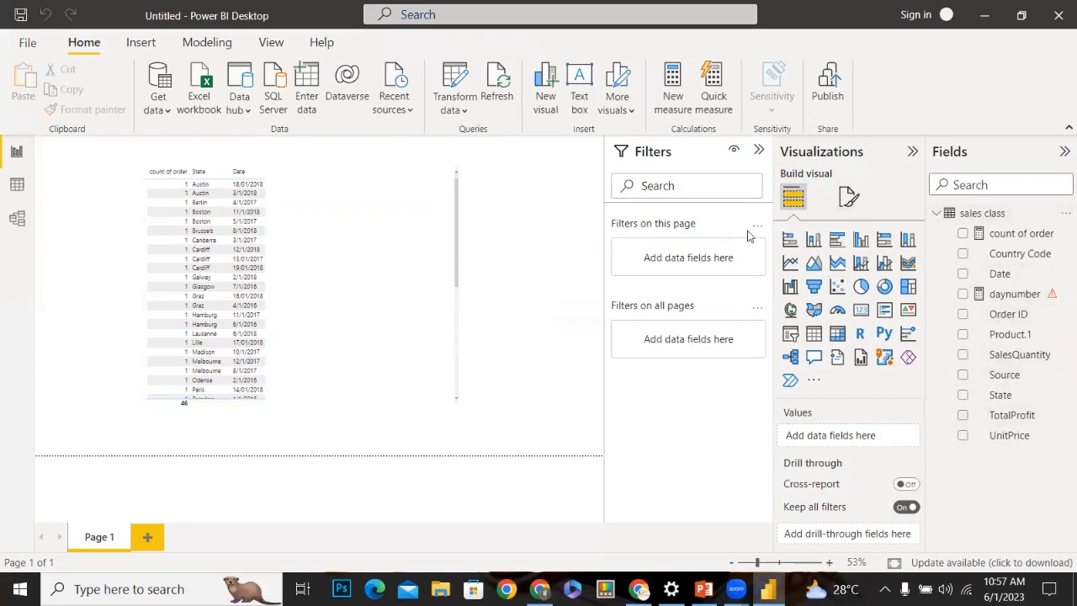
Create another measure in the sales class table and name it day number
left_click(401, 244)
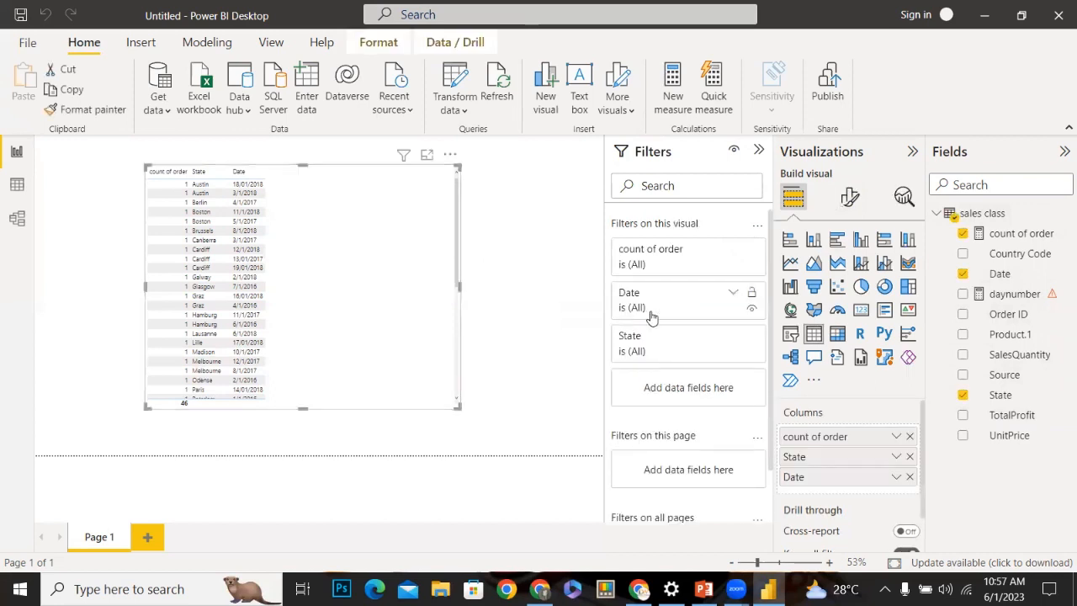
left_click(983, 214)
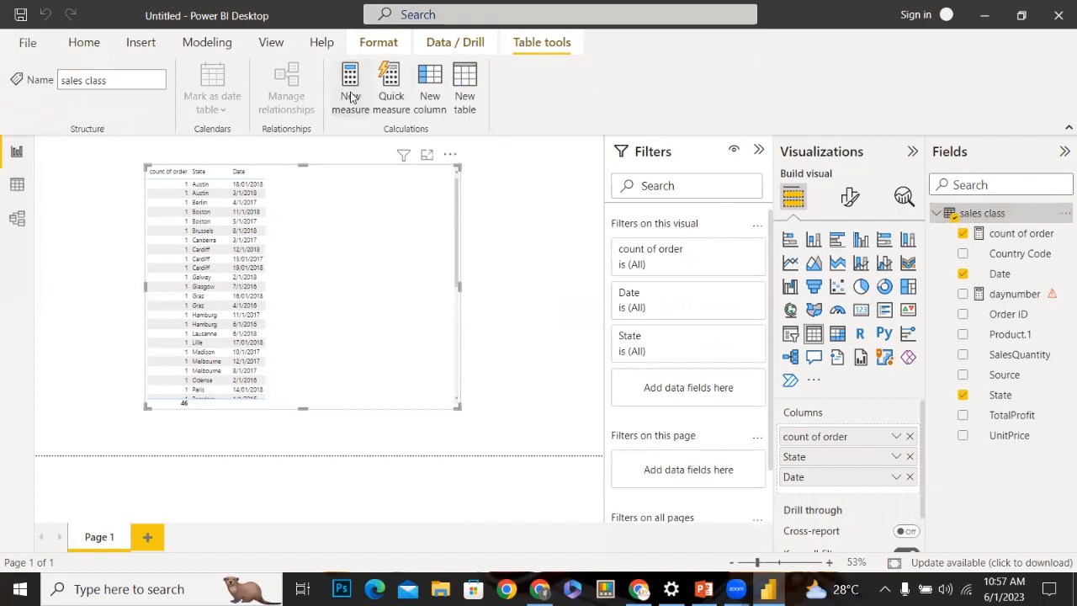
left_click(351, 97)
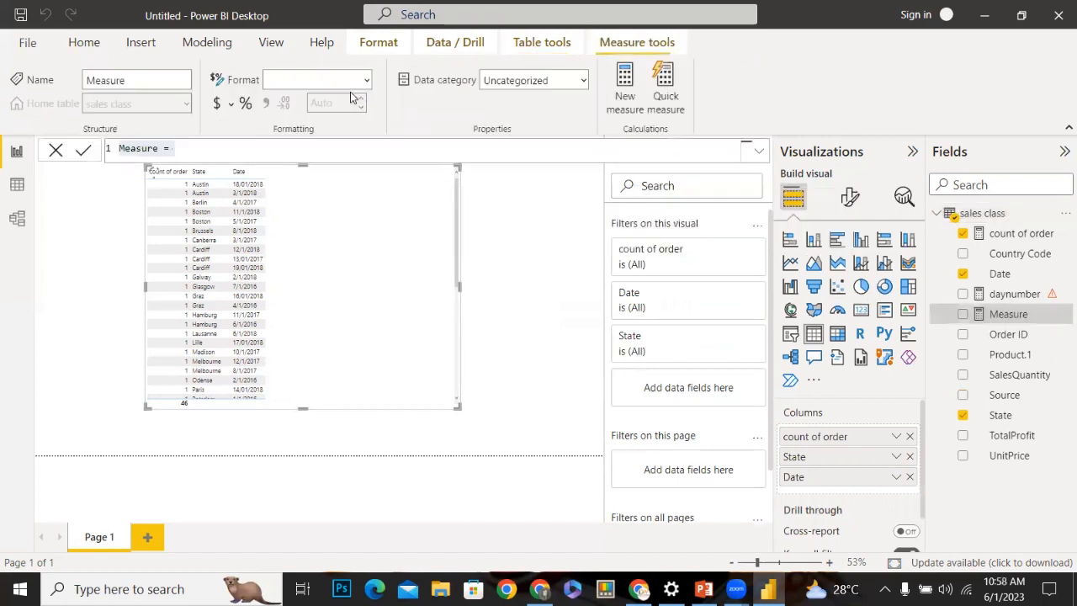
left_click(139, 150)
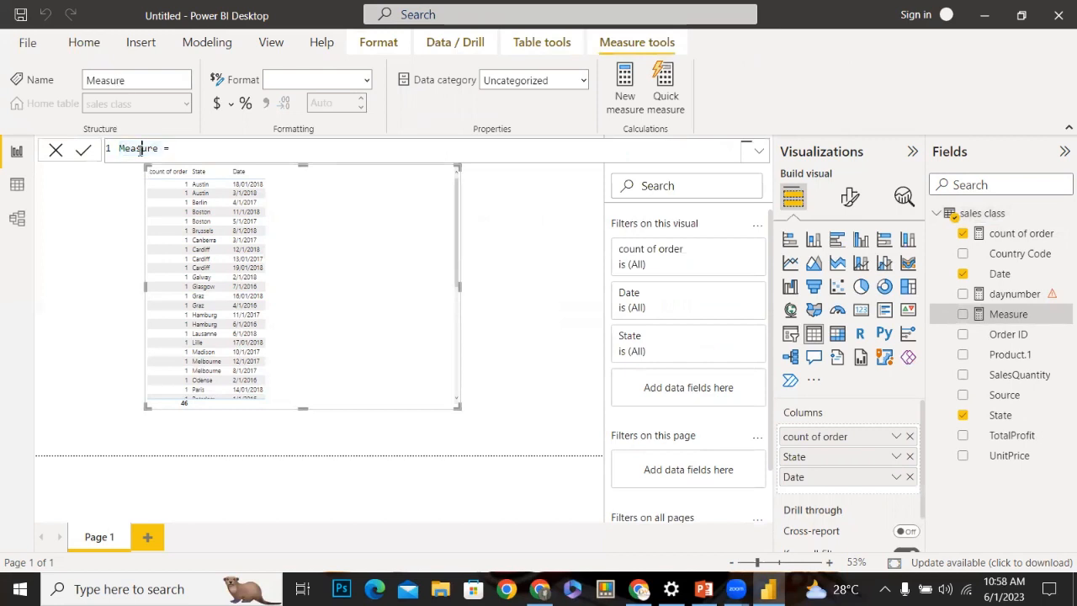
key("BackSpace")
key("BackSpace")
key("BackSpace")
key("BackSpace")
key("BackSpace")
key("BackSpace")
key("BackSpace")
type("day")
type("u")
type("umbe")
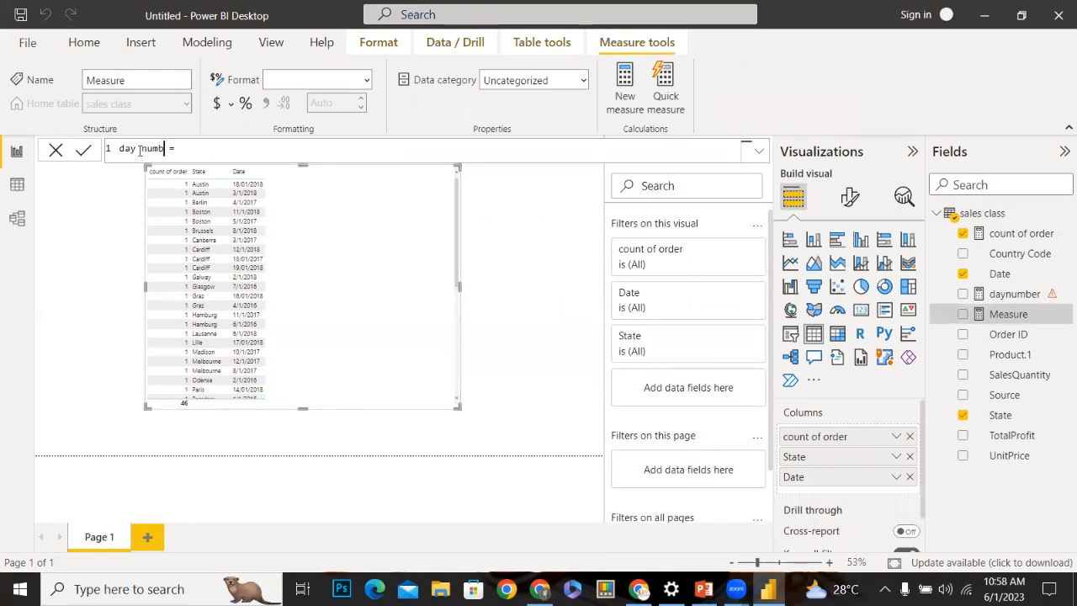
type("r")
Try DAY(sales class) as the formula of the day number measure
type("day")
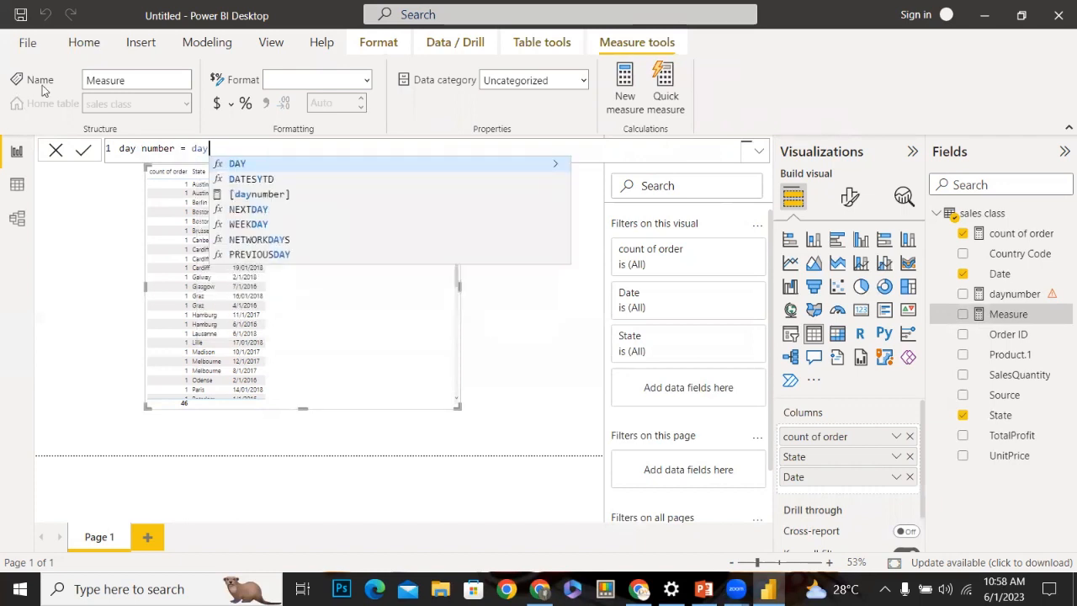
left_click(256, 163)
key("BackSpace")
key("BackSpace")
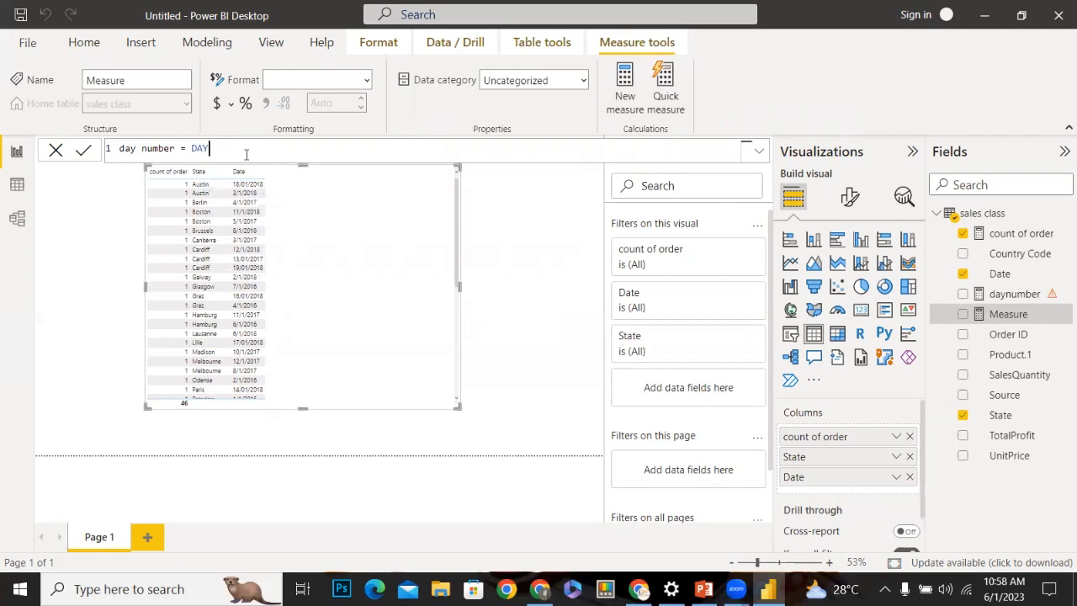
type("(sa")
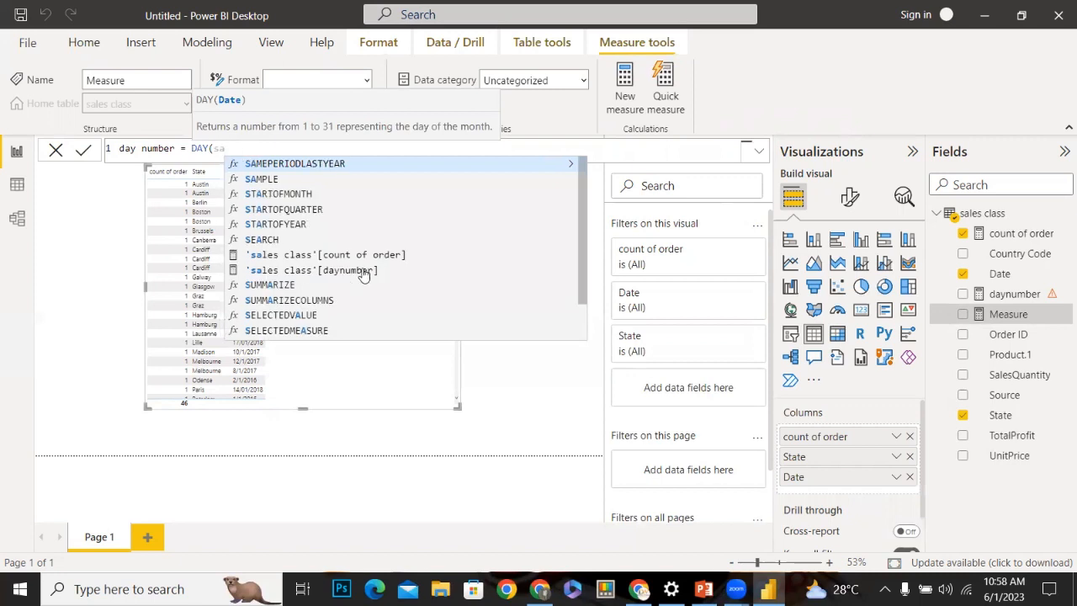
key("BackSpace")
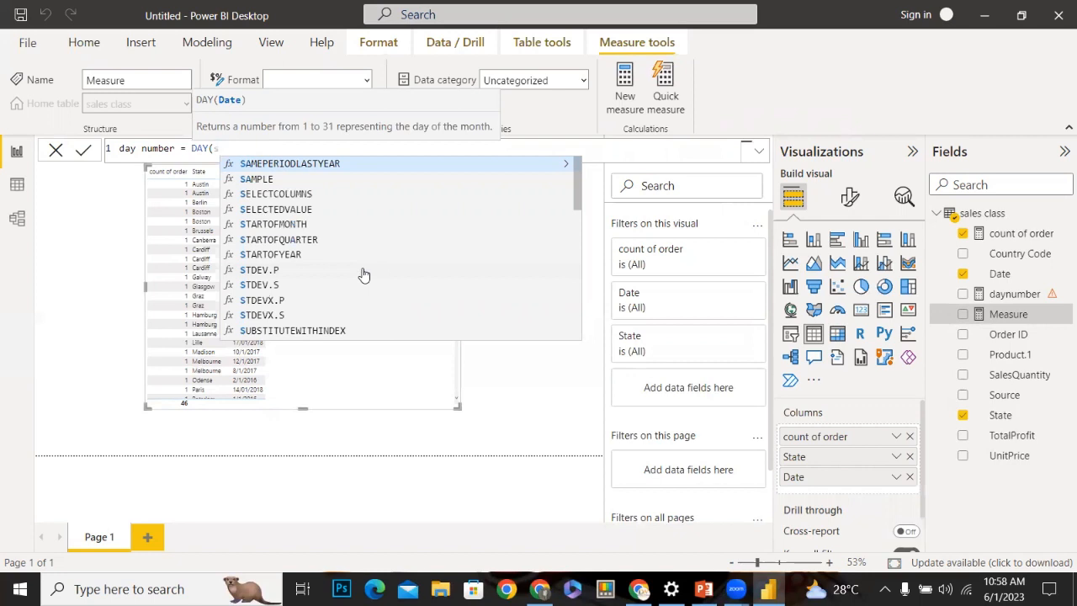
key("BackSpace")
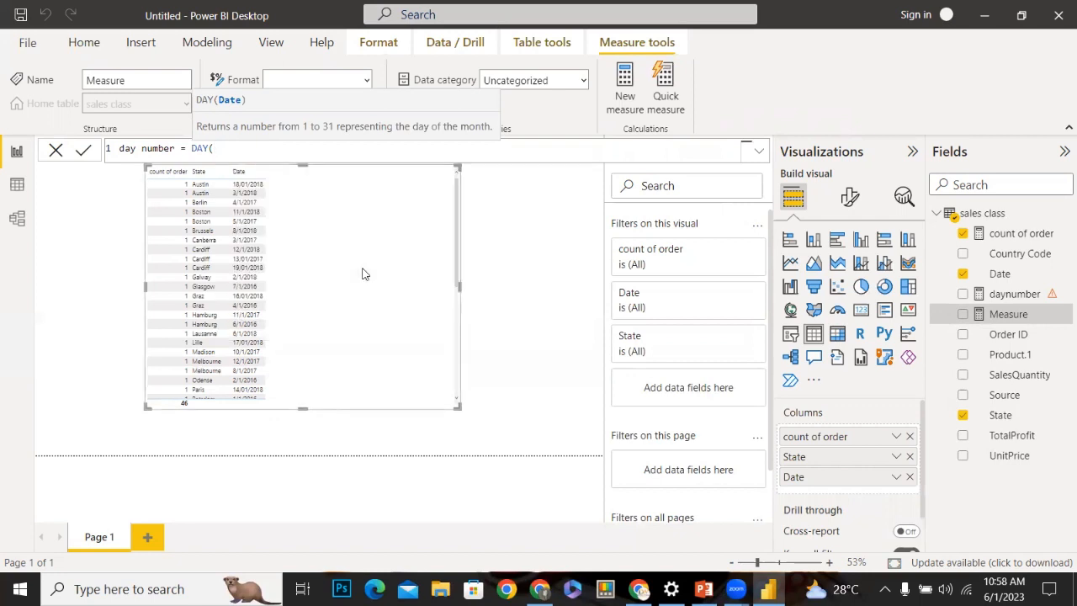
type("sal")
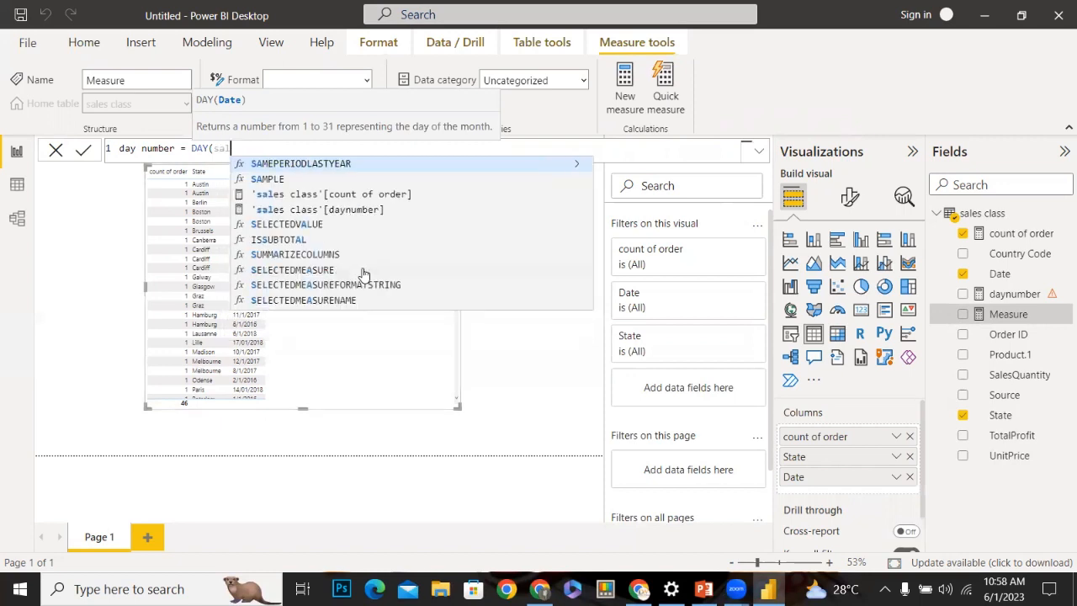
type("e")
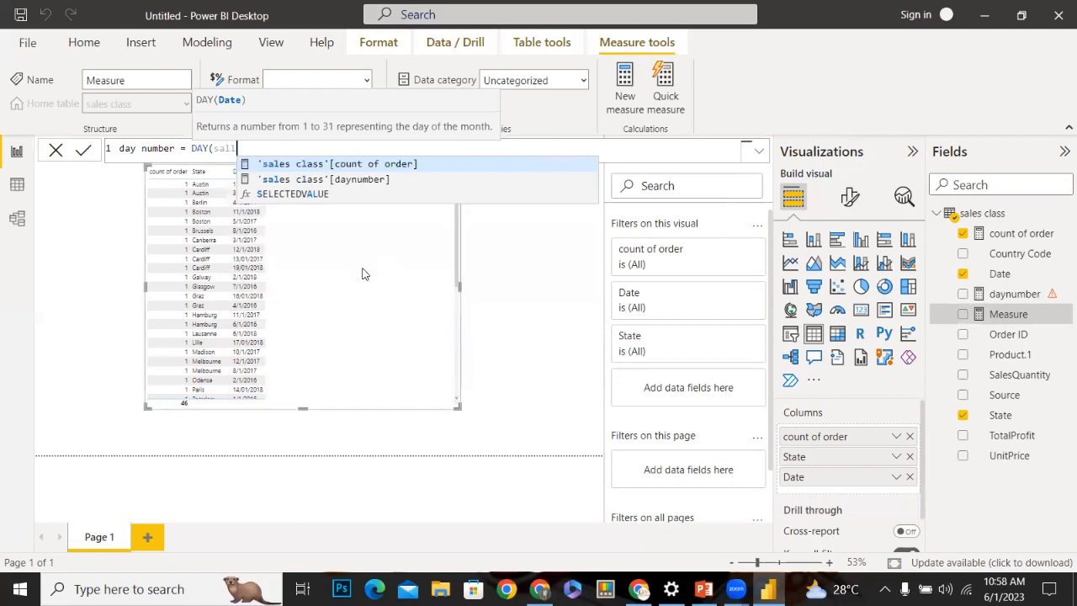
key("BackSpace")
type("e")
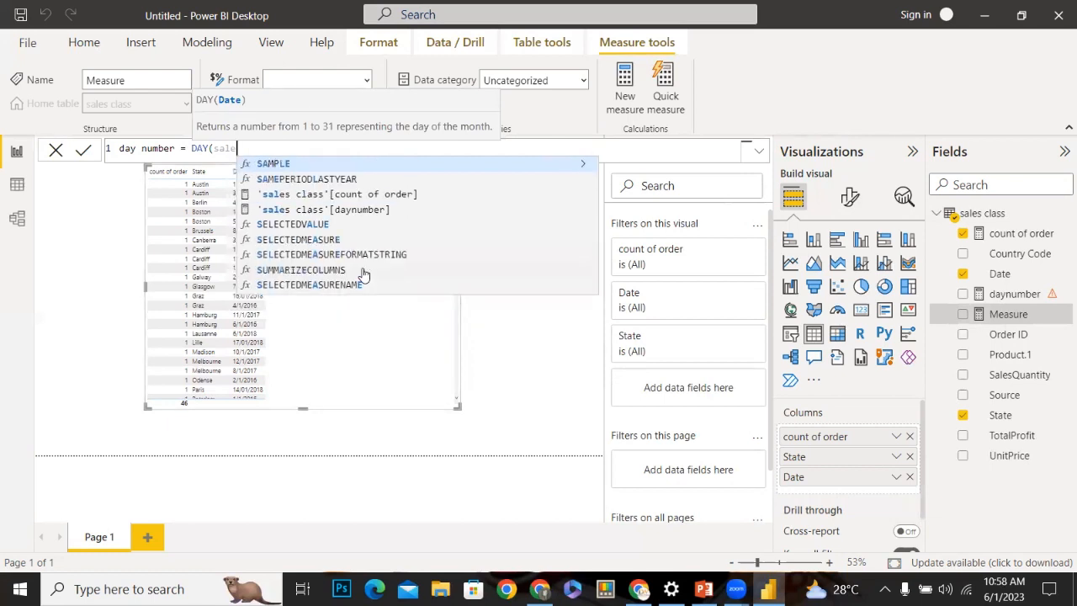
type("s")
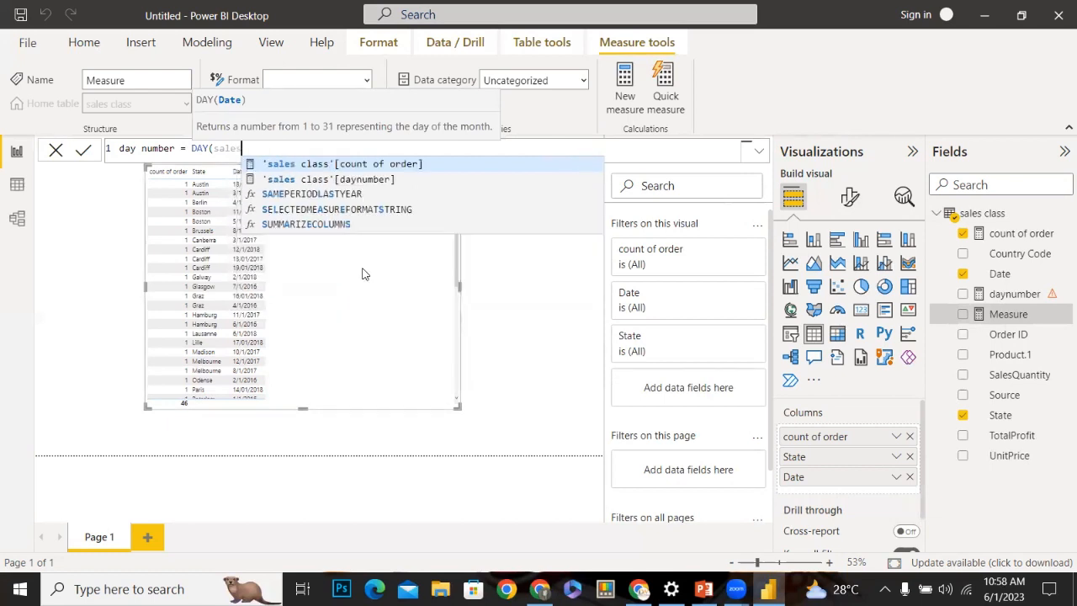
type(" cls")
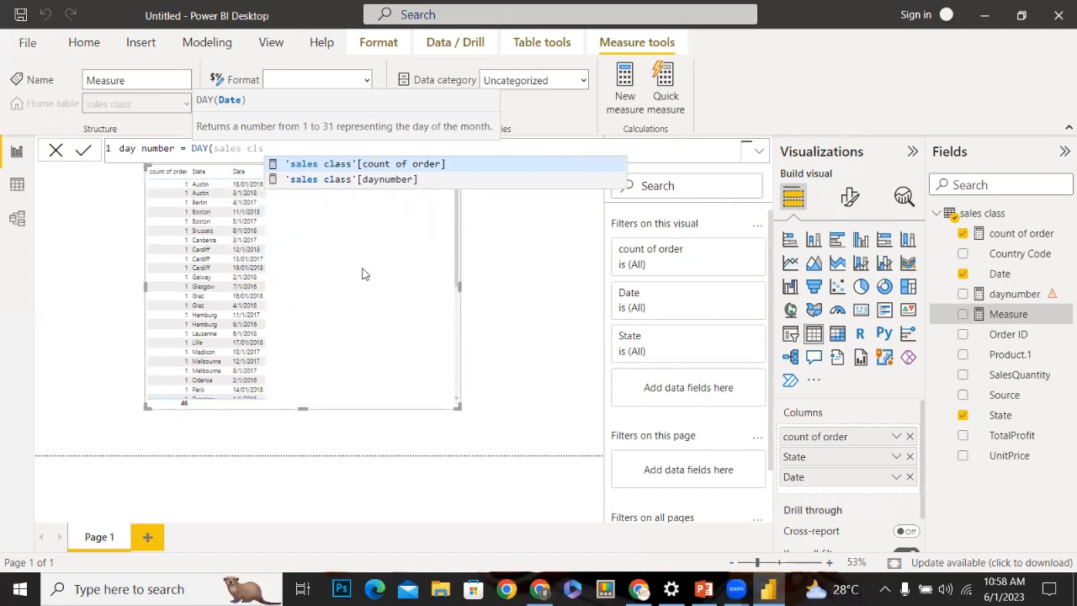
key("BackSpace")
type("ass")
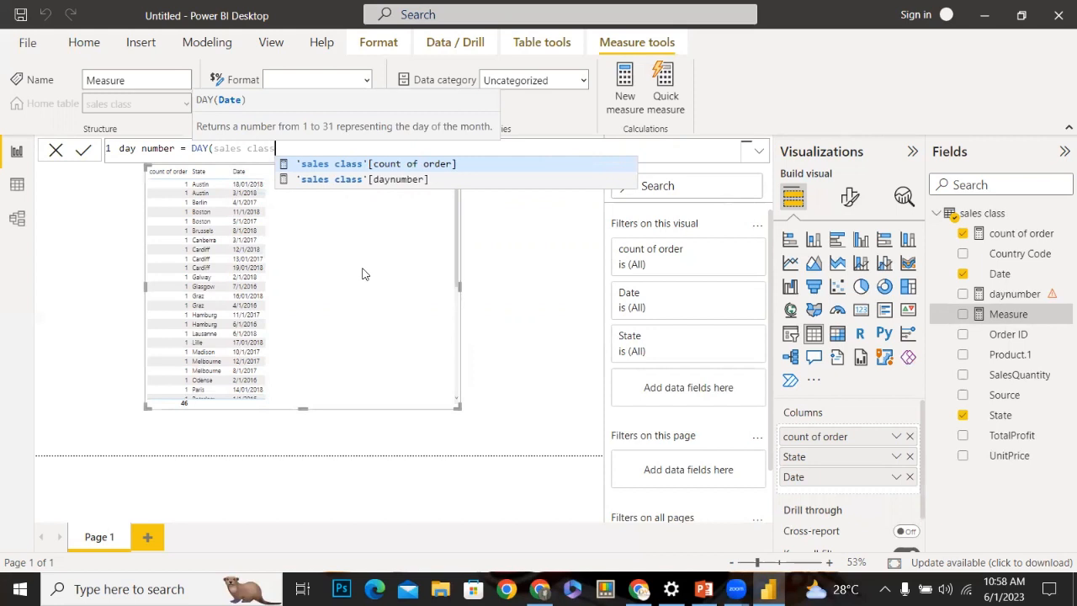
type(")")
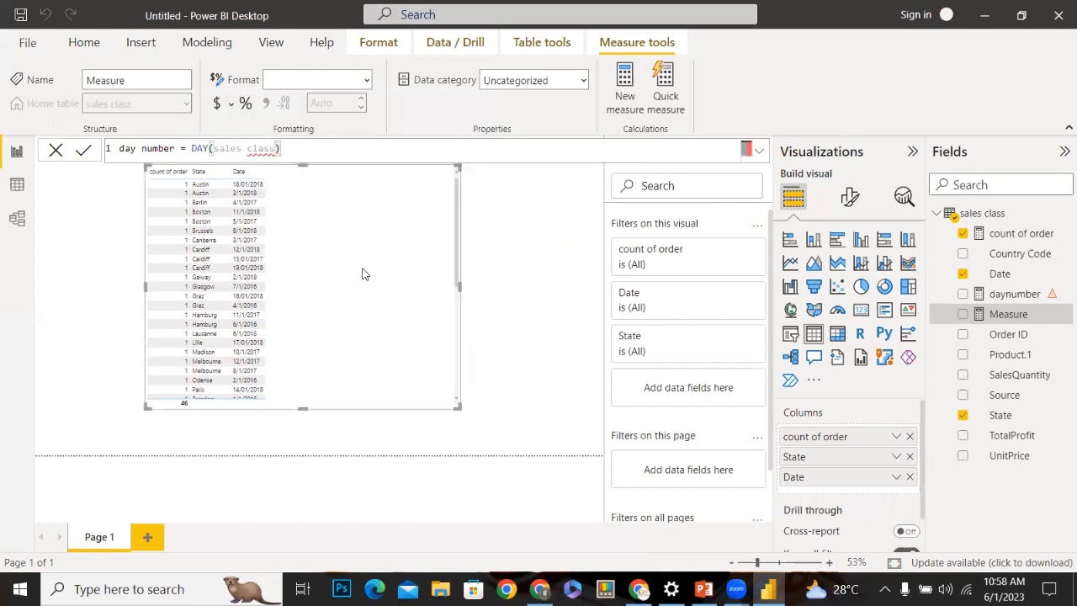
Try replacing the DAY expression in the day number measure with a FORMAT function that starts with sale as its value
key("BackSpace")
key("BackSpace")
key("BackSpace")
key("BackSpace")
key("BackSpace")
key("BackSpace")
key("BackSpace")
key("BackSpace")
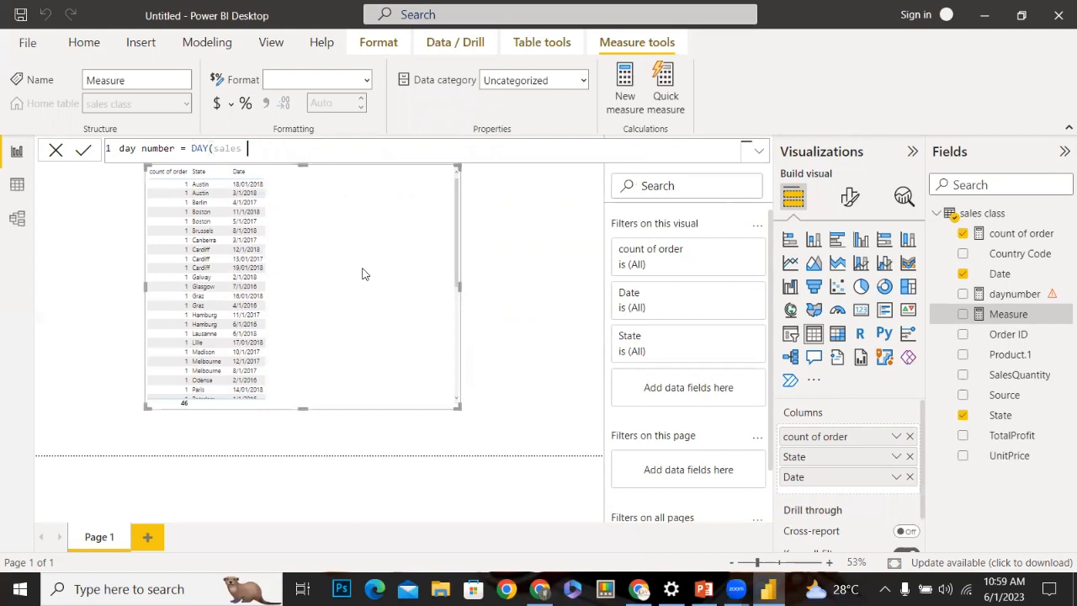
key("BackSpace")
key("BackSpace")
key("BackSpace")
key("BackSpace")
key("BackSpace")
key("BackSpace")
key("BackSpace")
key("BackSpace")
key("BackSpace")
key("BackSpace")
key("BackSpace")
key("BackSpace")
key("BackSpace")
key("BackSpace")
key("BackSpace")
key("BackSpace")
key("BackSpace")
key("BackSpace")
key("BackSpace")
key("BackSpace")
key("BackSpace")
key("ctrl+z")
key("BackSpace")
key("BackSpace")
key("BackSpace")
key("BackSpace")
key("BackSpace")
key("BackSpace")
key("BackSpace")
key("BackSpace")
key("BackSpace")
key("BackSpace")
key("BackSpace")
key("BackSpace")
key("BackSpace")
key("BackSpace")
key("BackSpace")
key("BackSpace")
type("For")
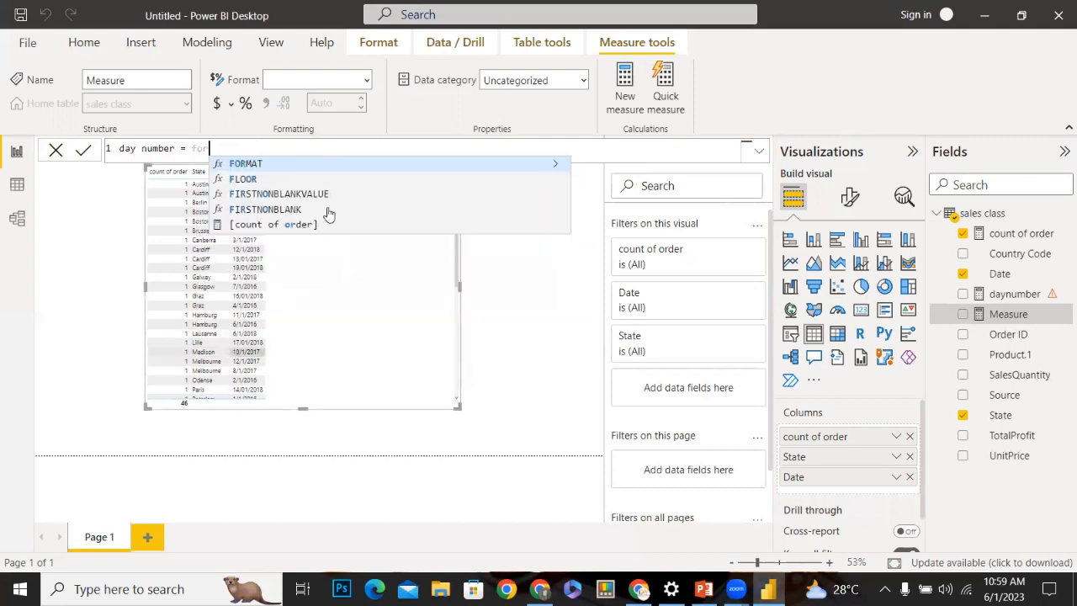
left_click(308, 167)
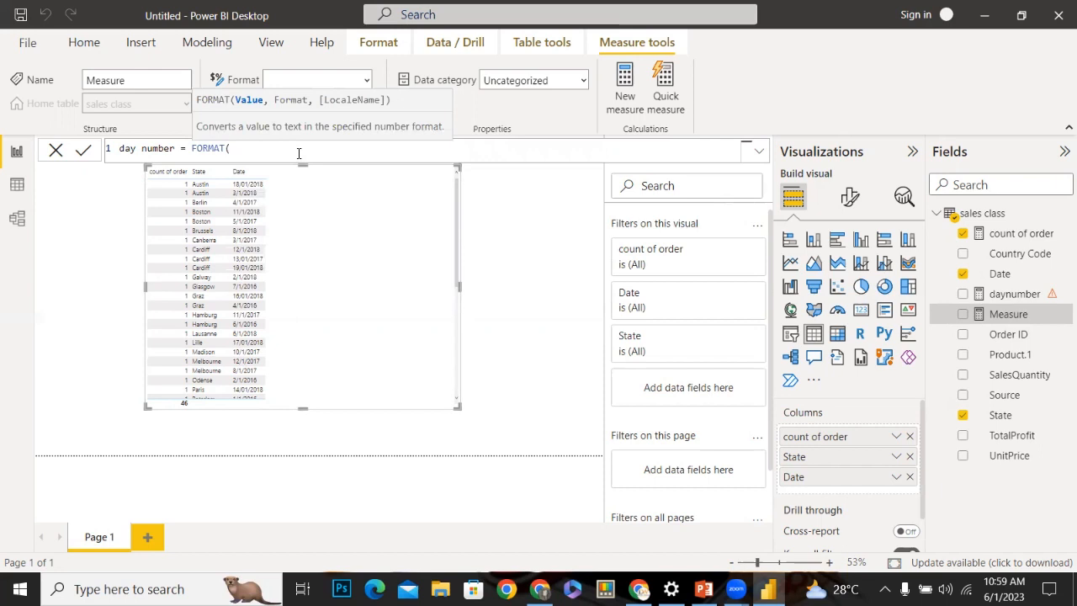
type("s")
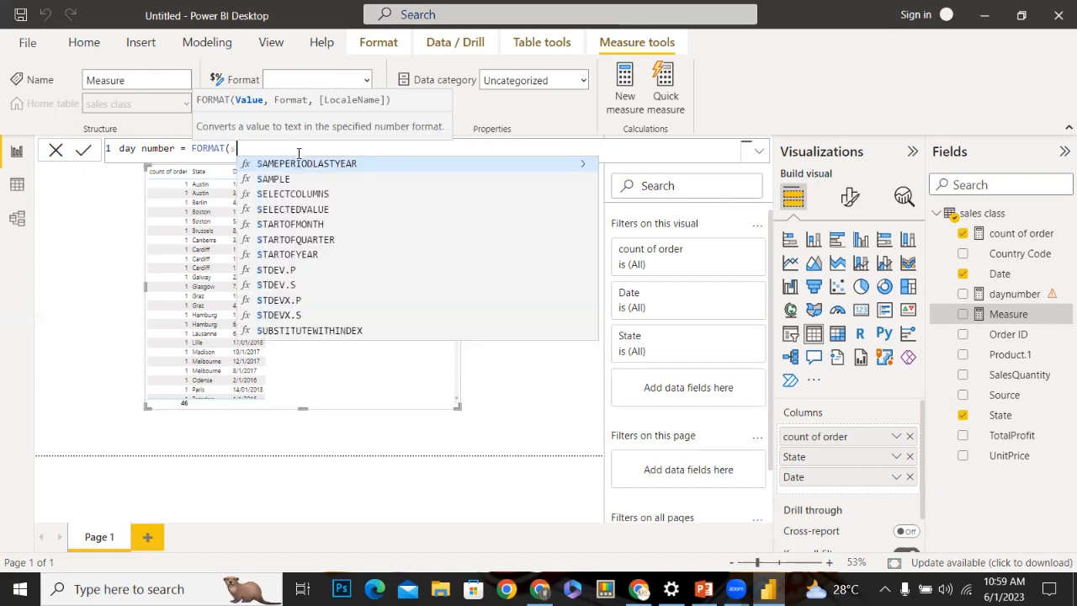
type("a")
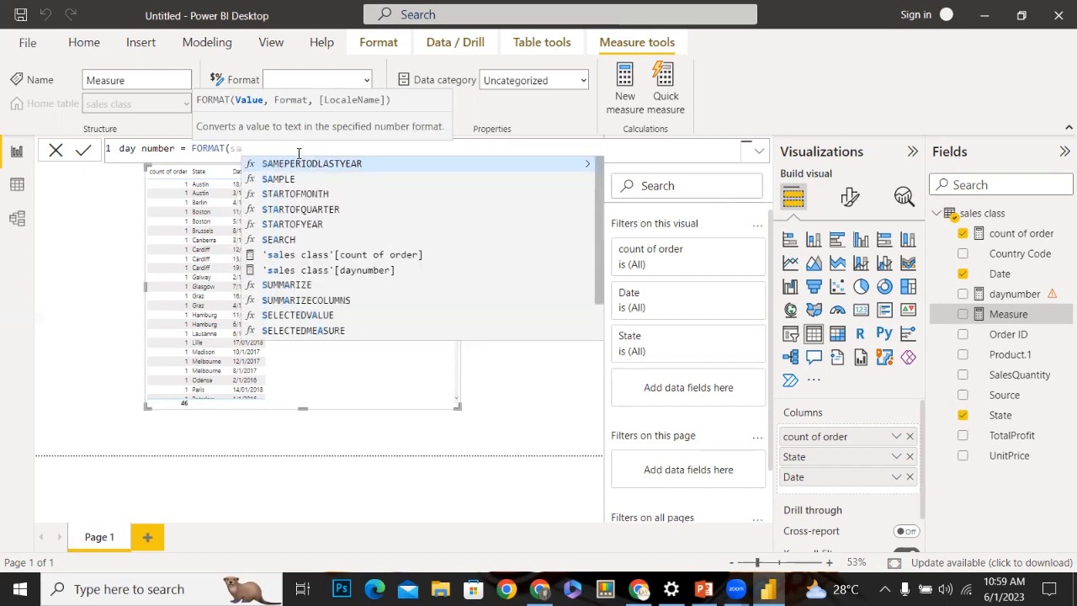
type("l")
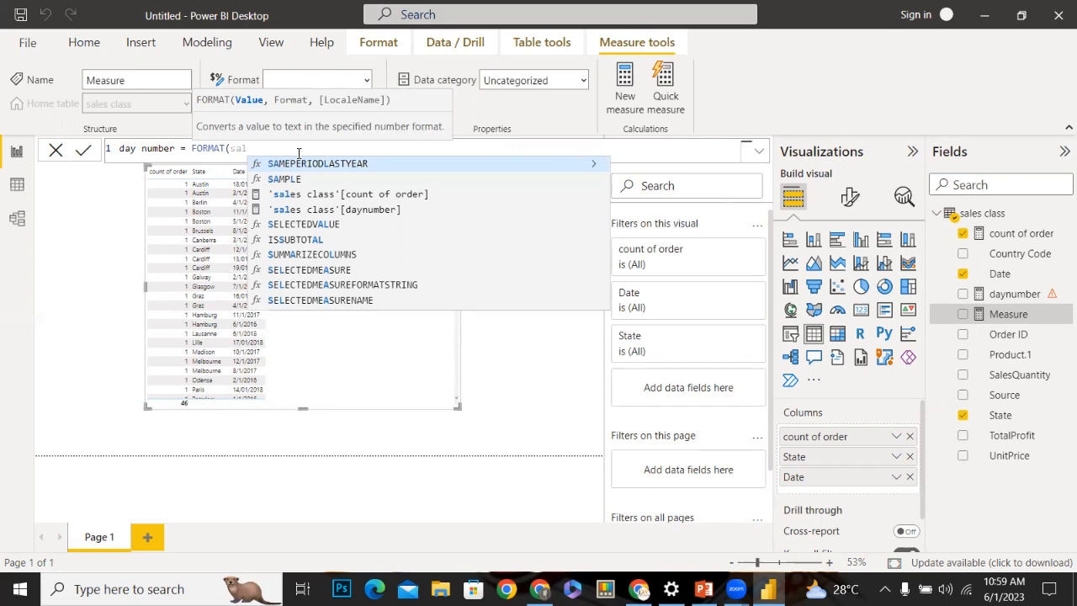
type("e")
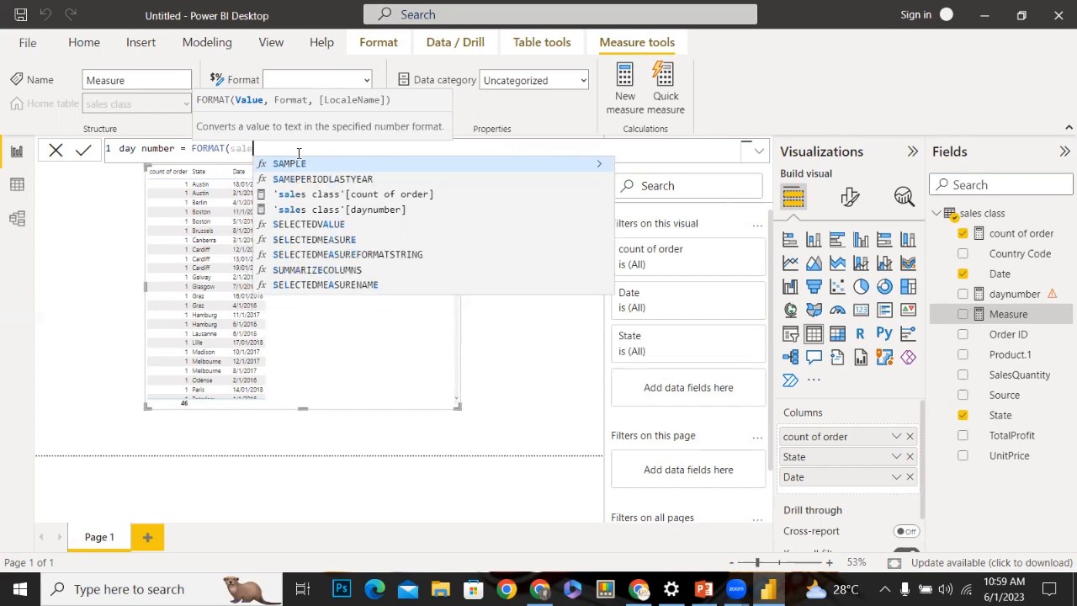
Erase the FORMAT expression and abandon the uncommitted day number measure
key("BackSpace")
key("BackSpace")
key("BackSpace")
key("BackSpace")
key("BackSpace")
key("BackSpace")
key("BackSpace")
key("BackSpace")
key("BackSpace")
key("BackSpace")
key("BackSpace")
key("BackSpace")
key("BackSpace")
key("BackSpace")
key("BackSpace")
key("BackSpace")
key("BackSpace")
key("BackSpace")
key("BackSpace")
key("BackSpace")
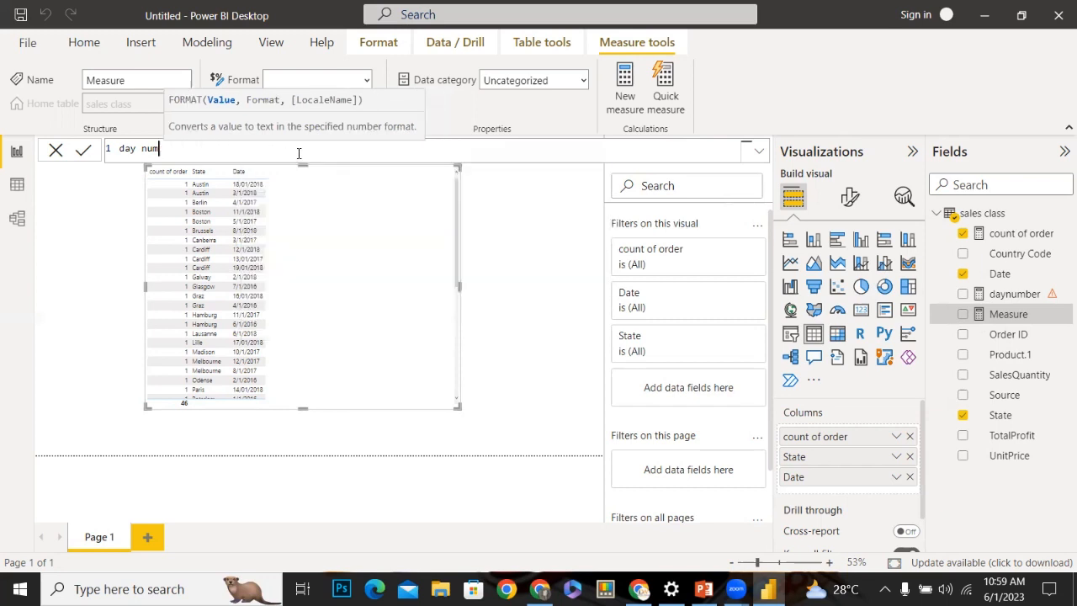
left_click(528, 342)
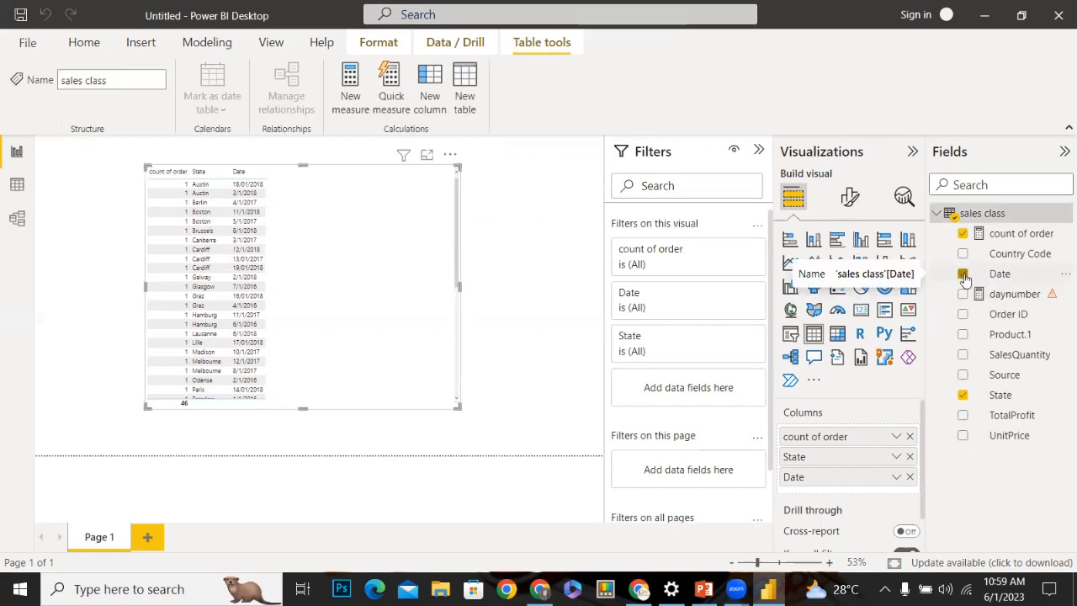
Remove Date from the table visual and extend the table's lower edge down to the dotted page boundary
left_click(964, 275)
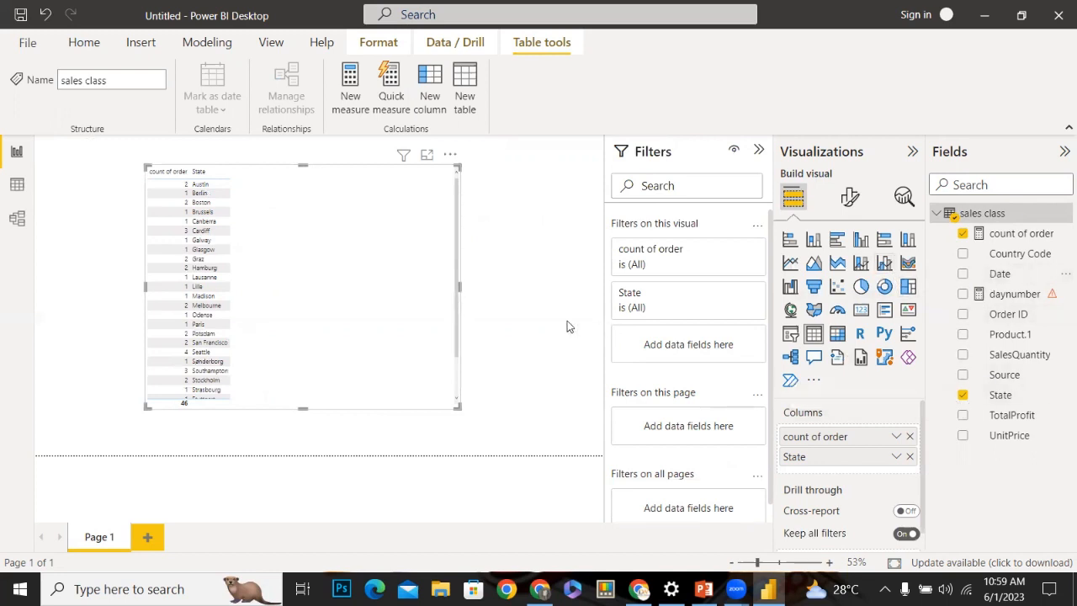
left_click(320, 412)
left_click(284, 409)
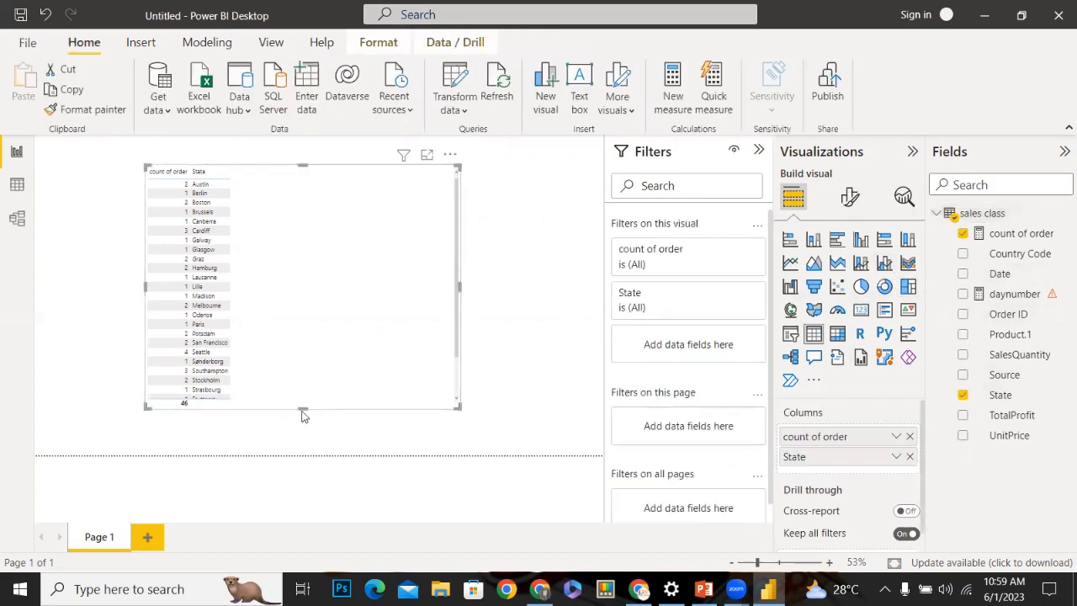
left_click(303, 414)
left_click(292, 392)
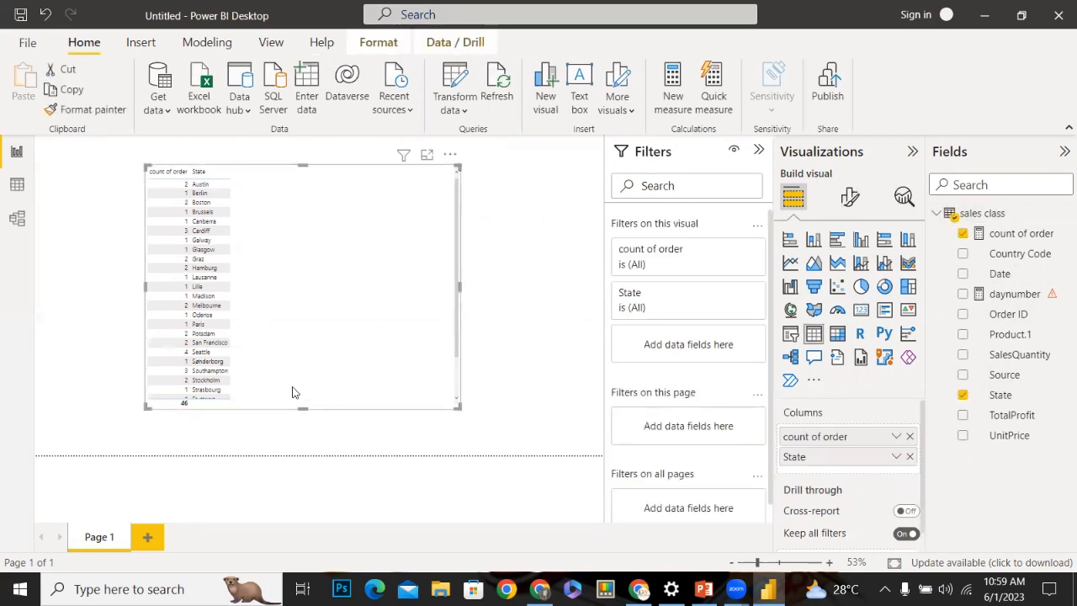
left_click_drag(303, 407, 283, 462)
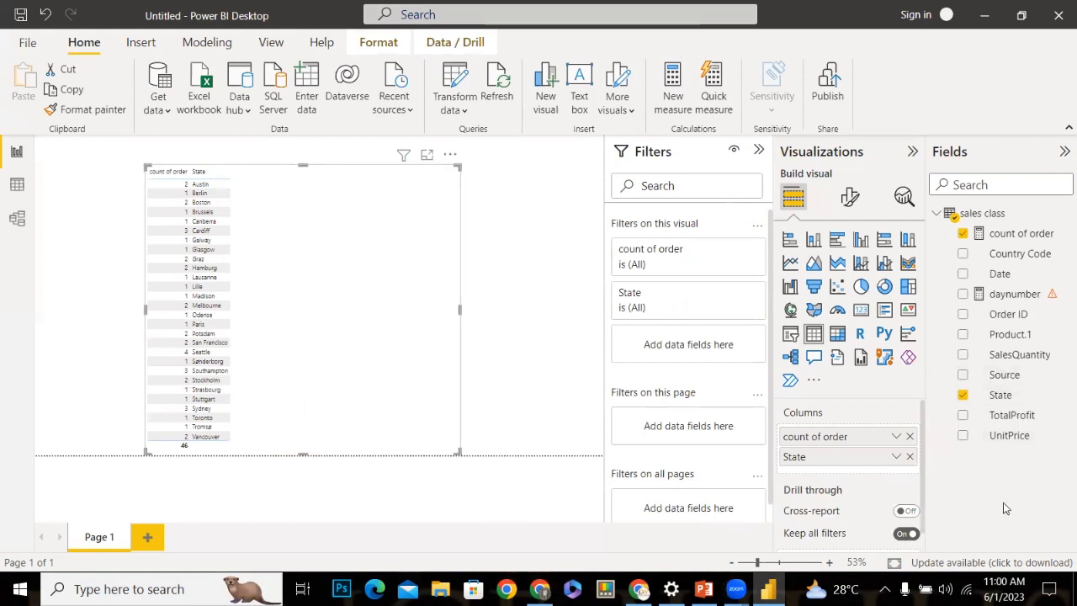
Add the Source field to the table visual and place it as the first column, before count of order
left_click(963, 375)
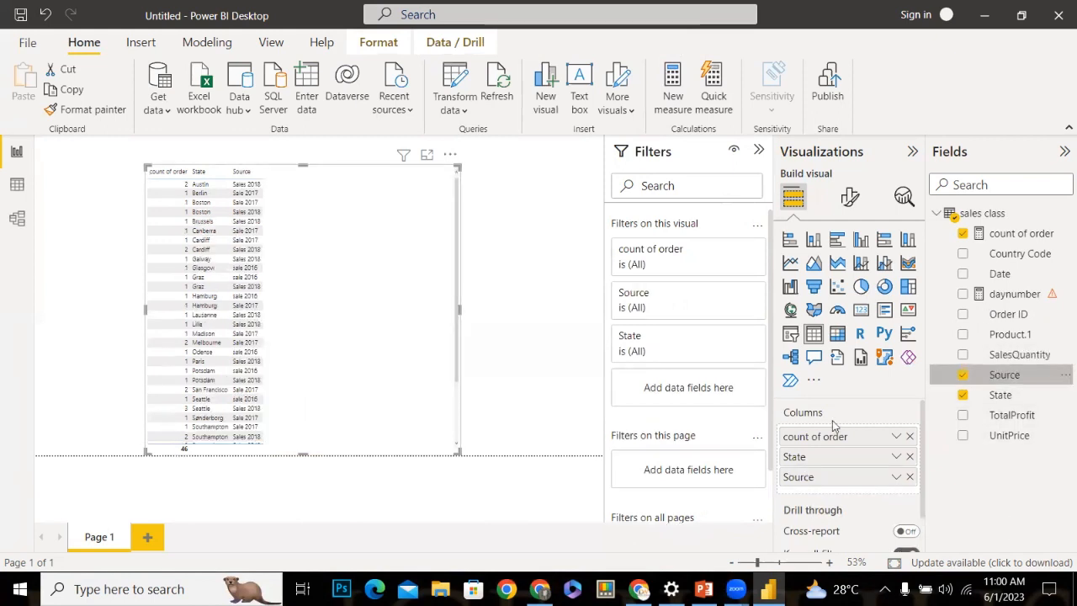
left_click_drag(829, 475, 831, 436)
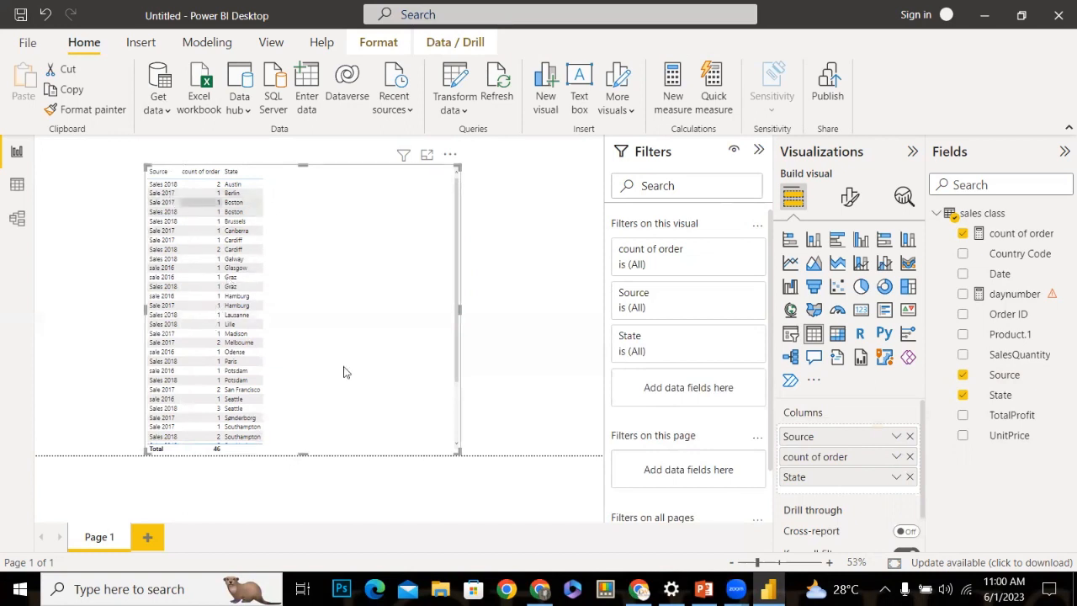
Switch to Excel by opening the Sales 2018 workbook from the desktop's sales class folder, and dismiss the Office activation wizard
left_click(996, 11)
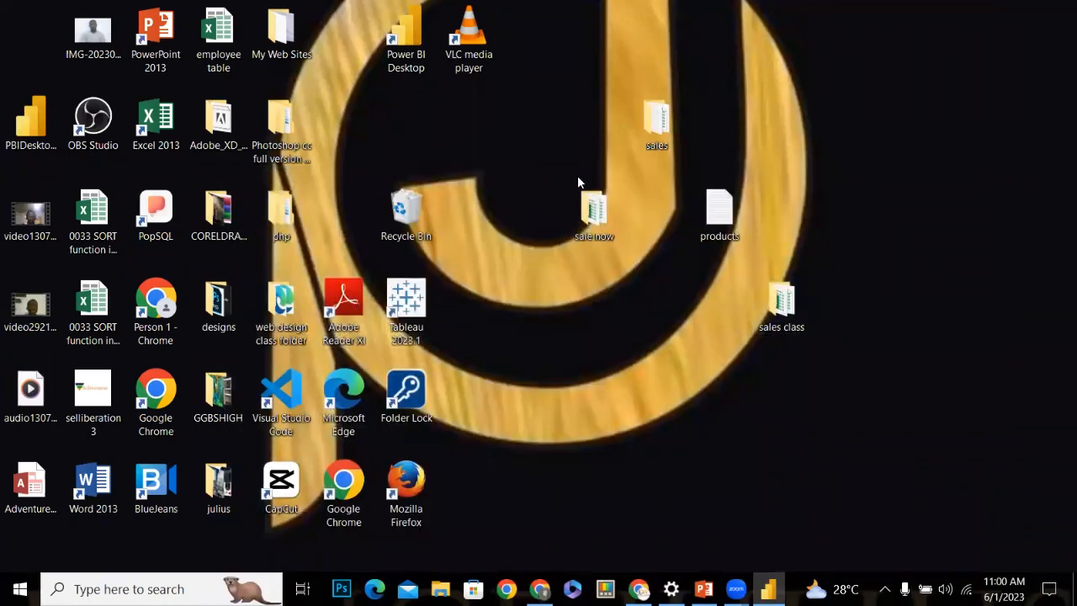
double_click(592, 217)
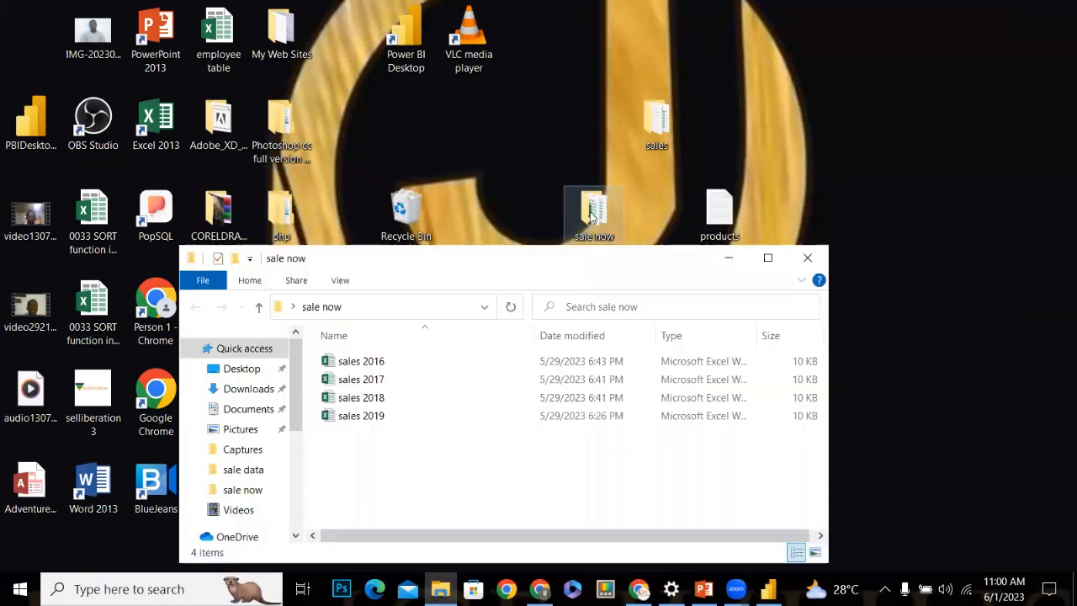
left_click(728, 258)
double_click(782, 300)
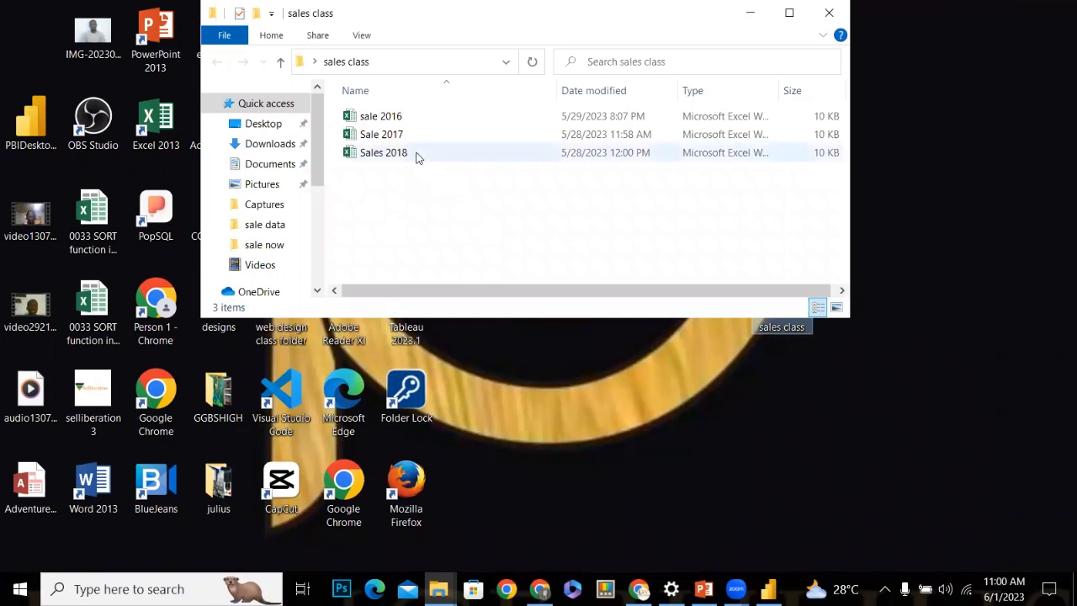
left_click(416, 157)
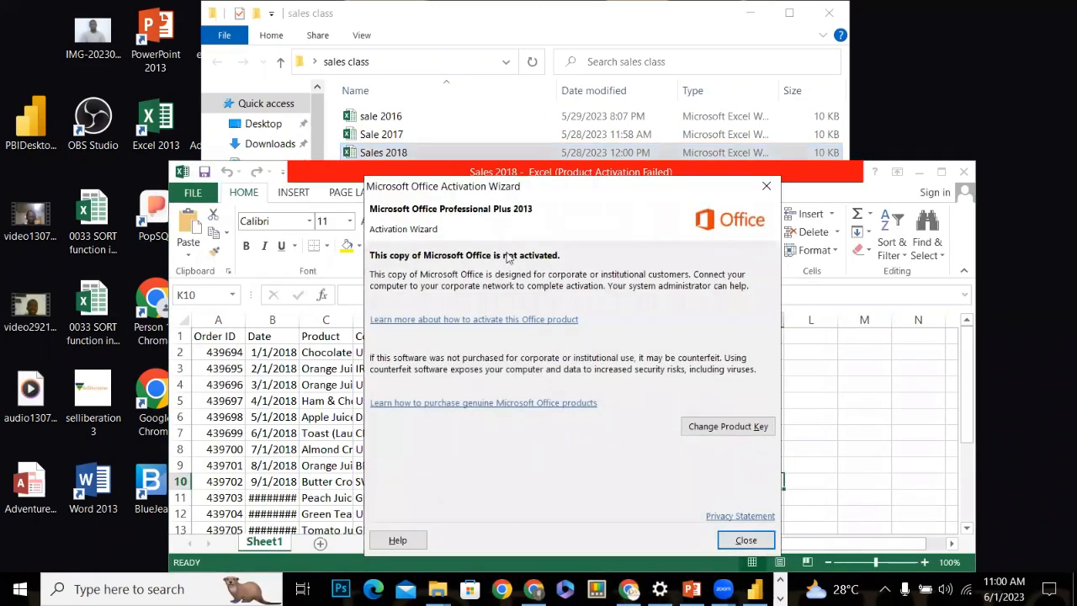
left_click(767, 187)
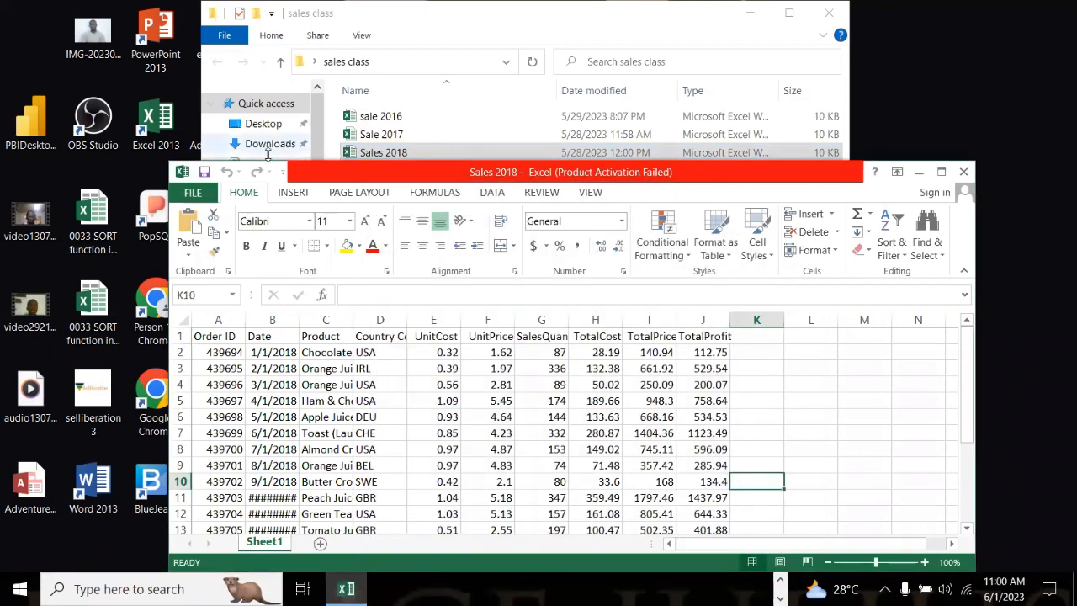
Save a copy of the workbook as Sales 2019 in the sales class folder and minimise Excel
left_click(194, 193)
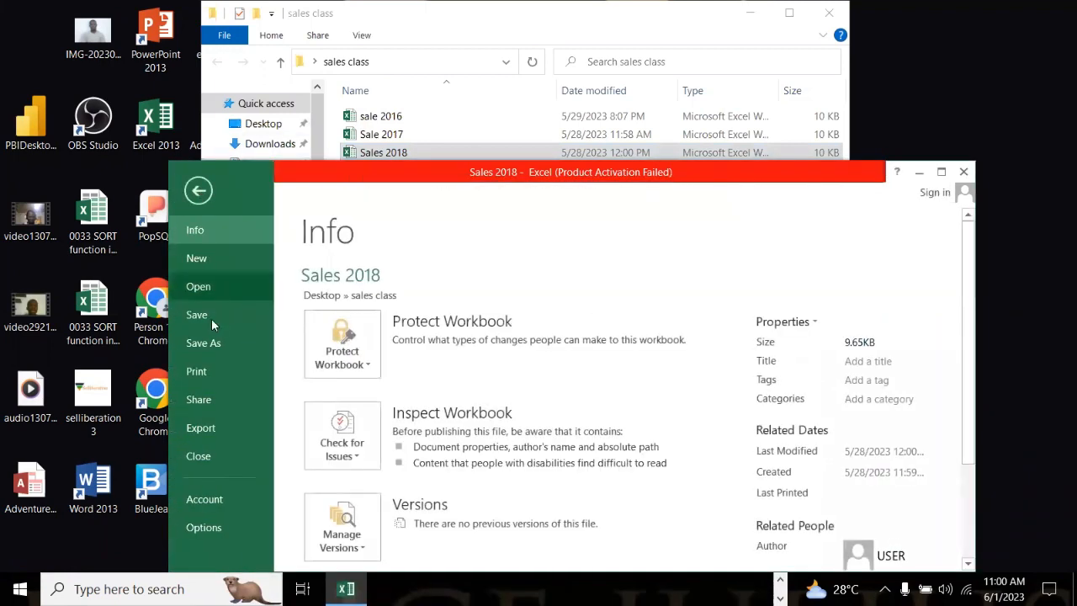
left_click(210, 341)
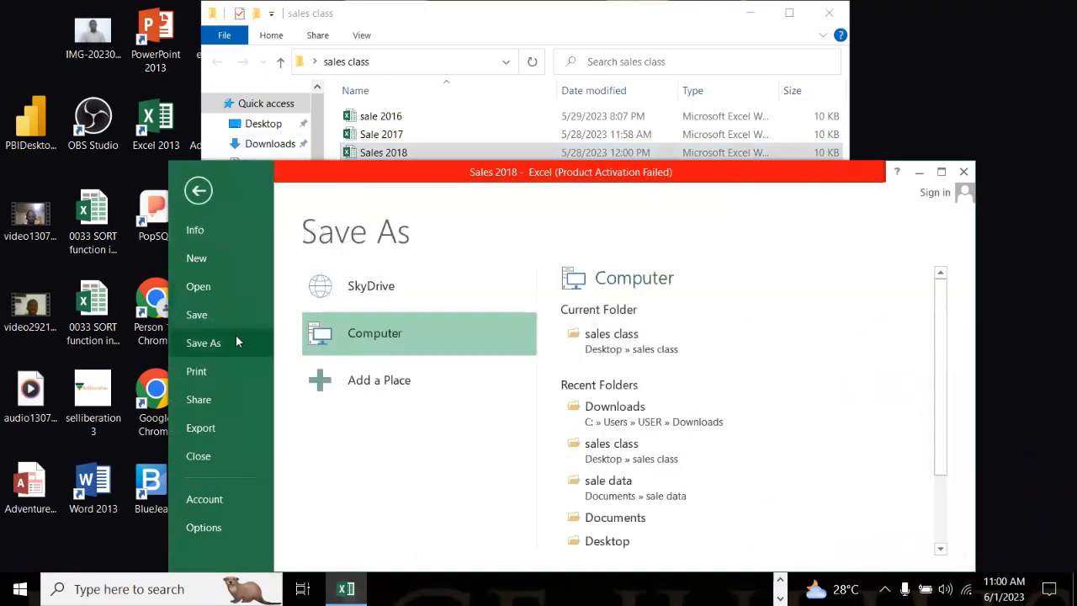
double_click(369, 347)
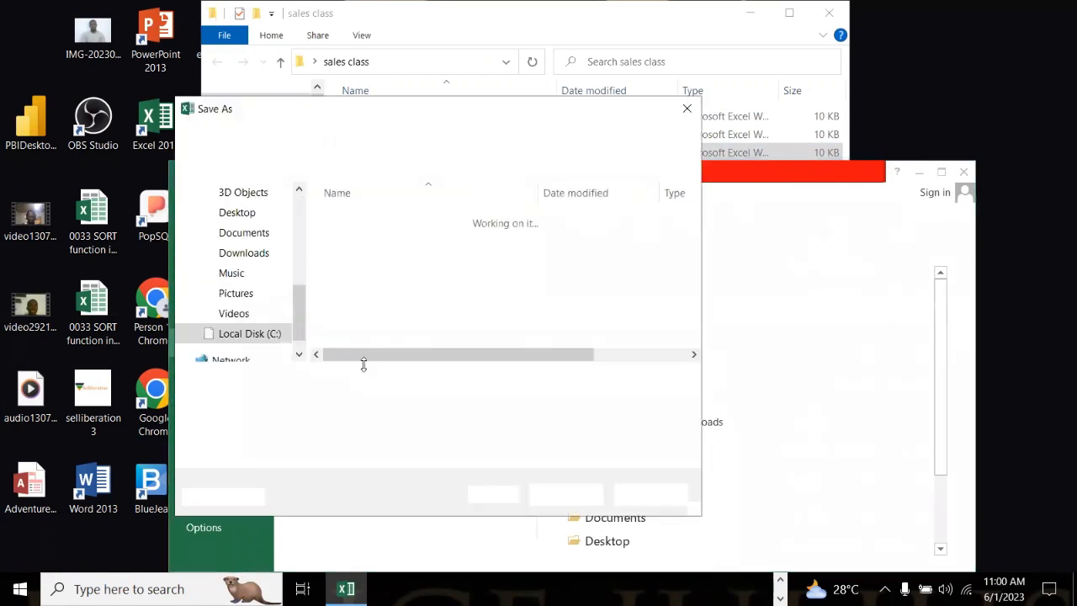
left_click(347, 379)
key("BackSpace")
type("9")
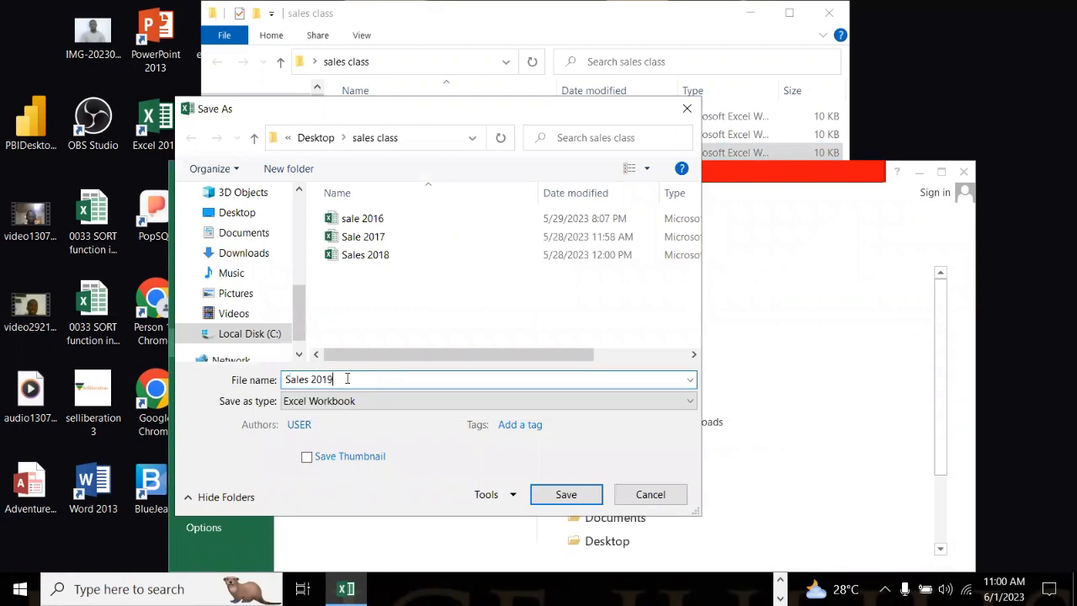
key("Return")
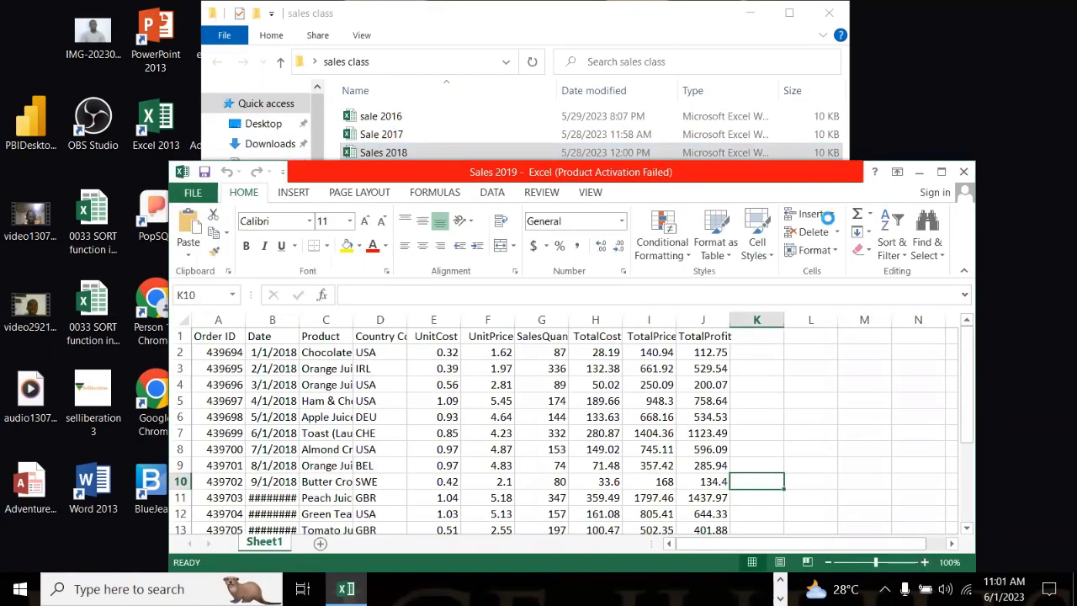
left_click(918, 175)
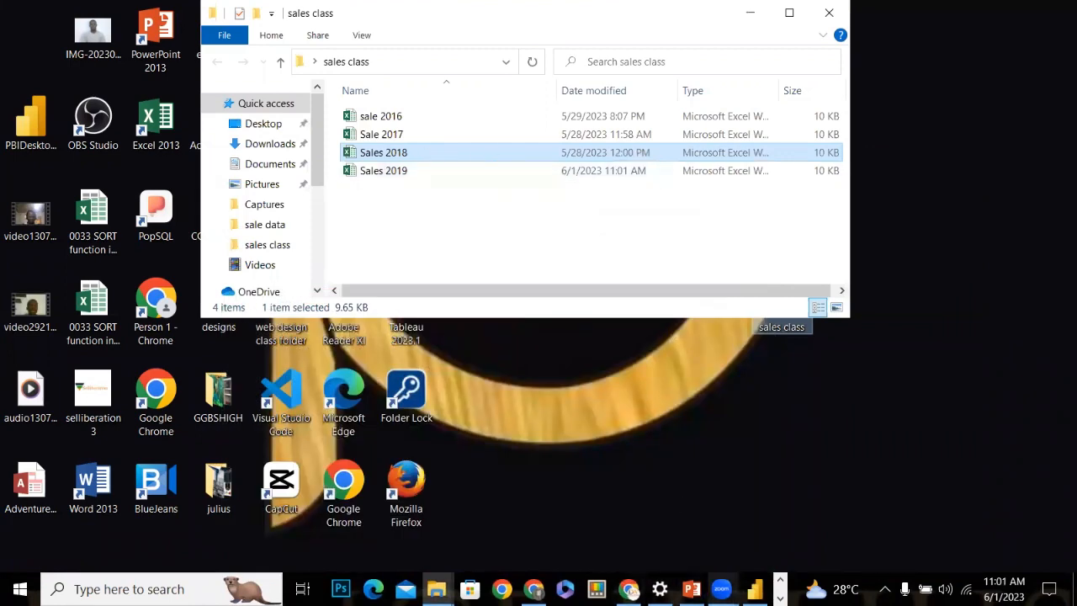
Switch to Power BI Desktop, refresh the report data, and check the table visual's lower rows, leaving the visual deselected
left_click(755, 588)
left_click(502, 91)
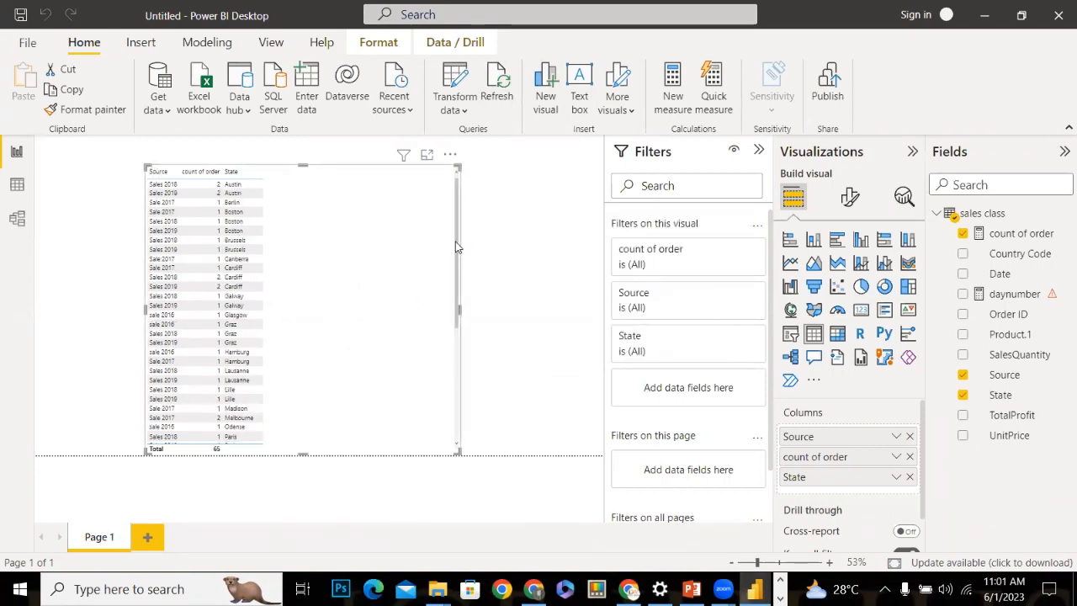
left_click_drag(457, 243, 435, 351)
left_click(500, 265)
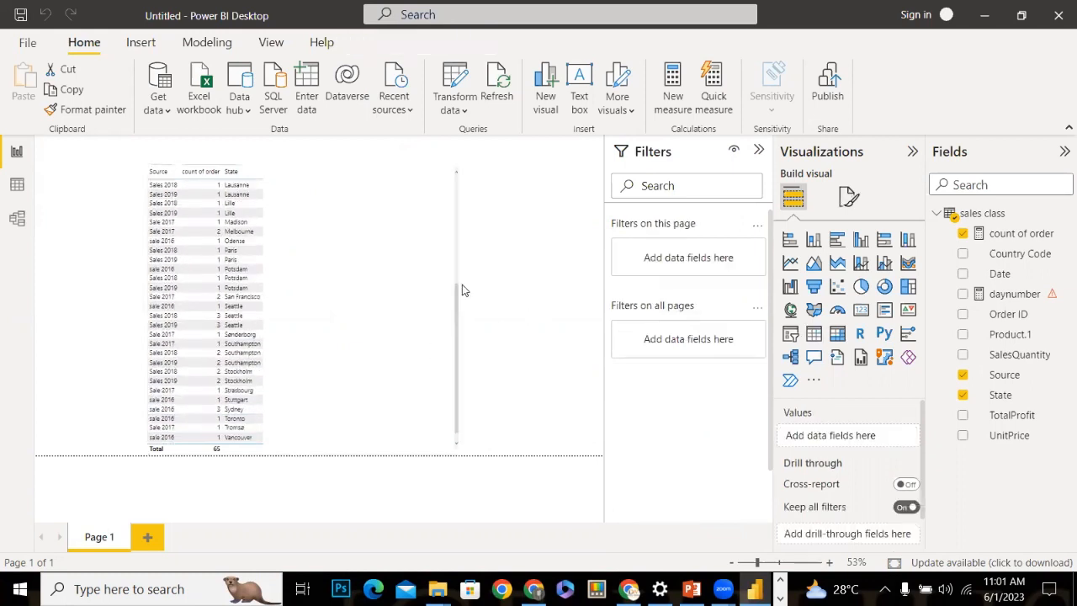
left_click(459, 313)
left_click(465, 318)
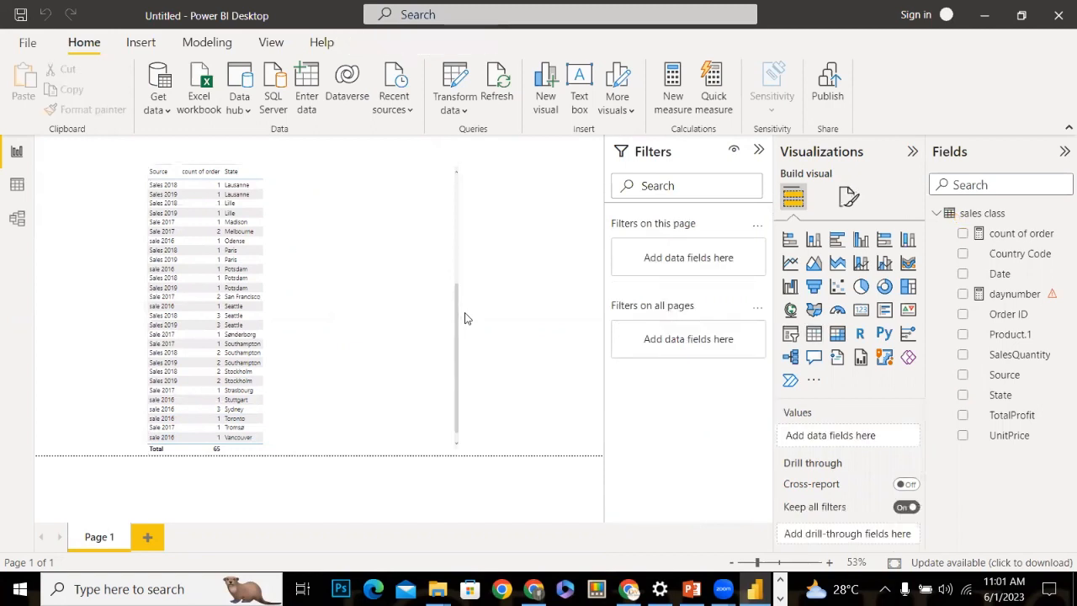
left_click(461, 308)
left_click(469, 306)
left_click_drag(334, 269, 462, 306)
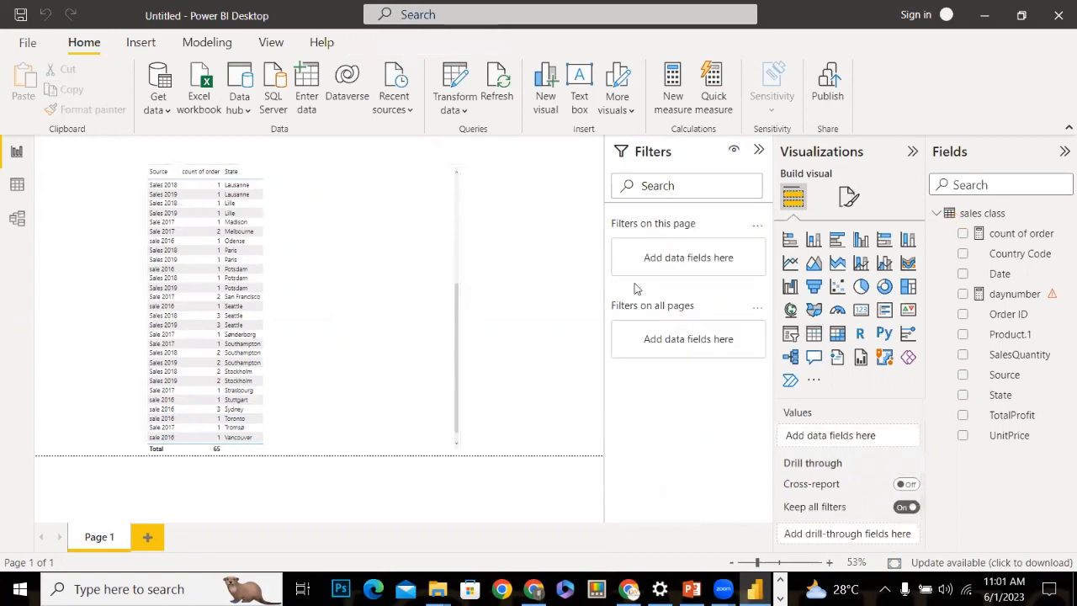
Add a small slicer on the Source field at the right side of the report page and select Sales 2018 in it
left_click(790, 335)
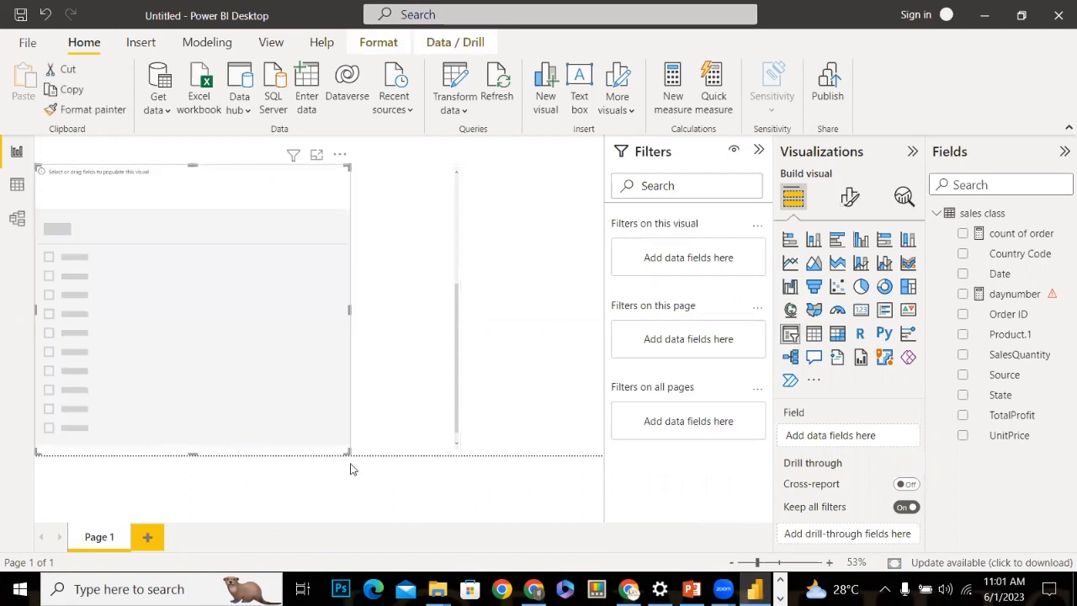
left_click_drag(349, 452, 195, 292)
left_click_drag(120, 245, 532, 252)
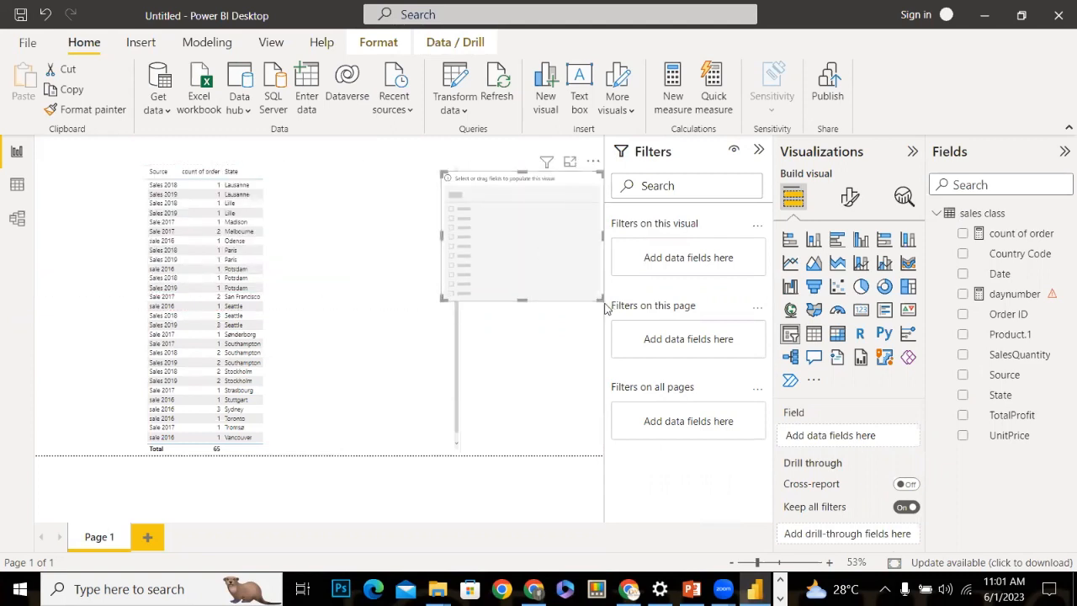
left_click_drag(601, 298, 569, 257)
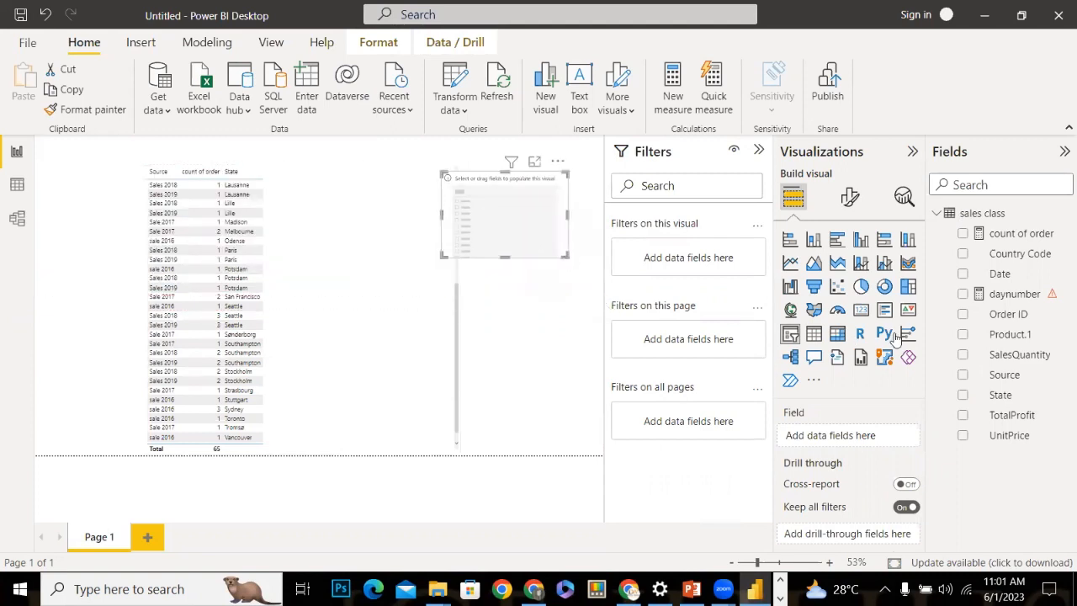
left_click(963, 374)
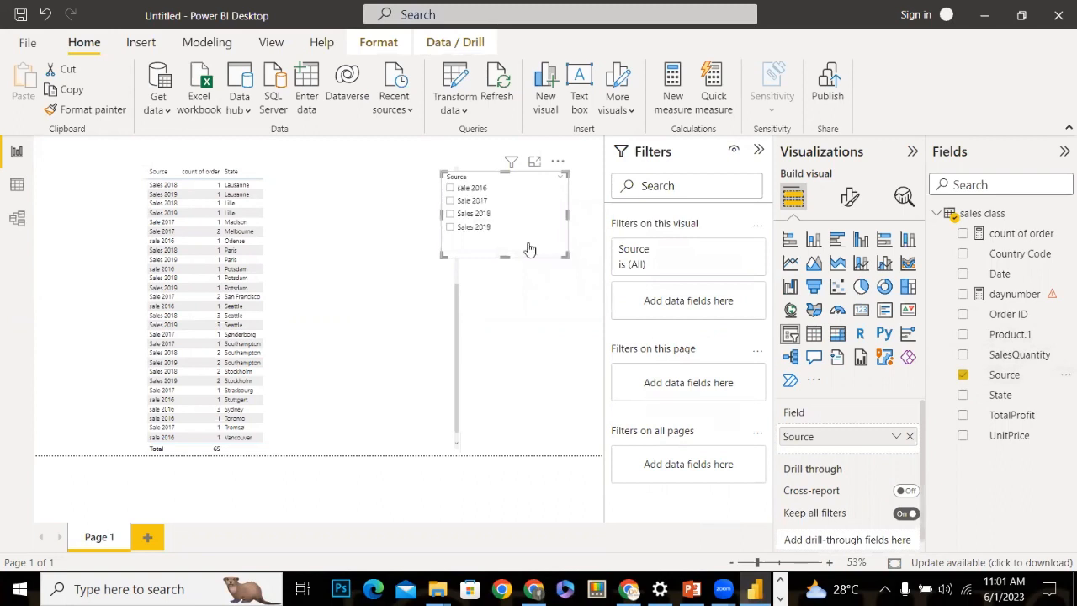
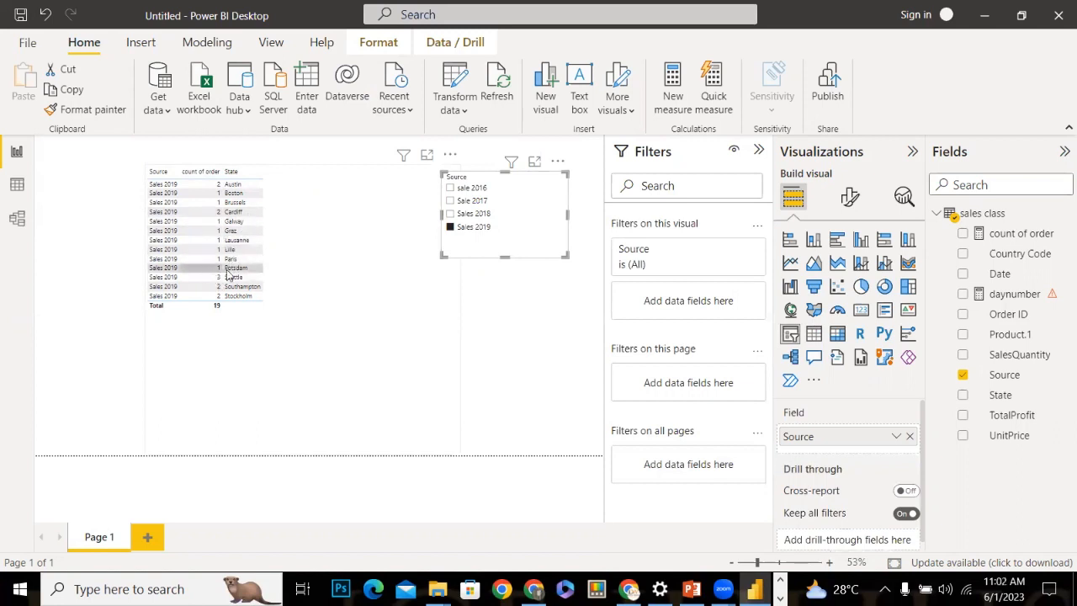
left_click(450, 215)
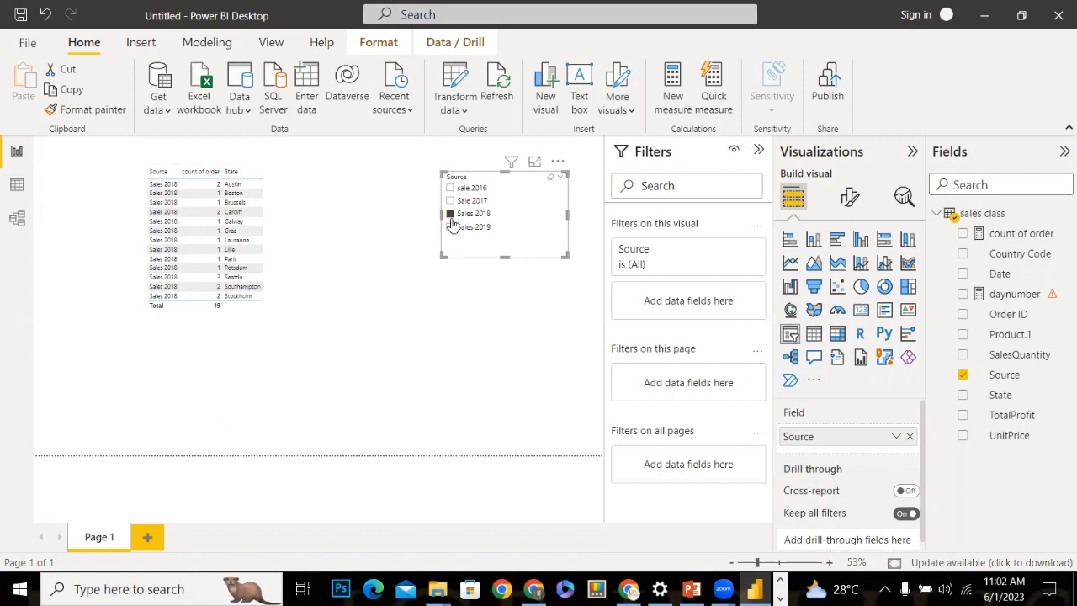
Delete the daynumber measure from the sales class table and confirm the deletion
right_click(986, 296)
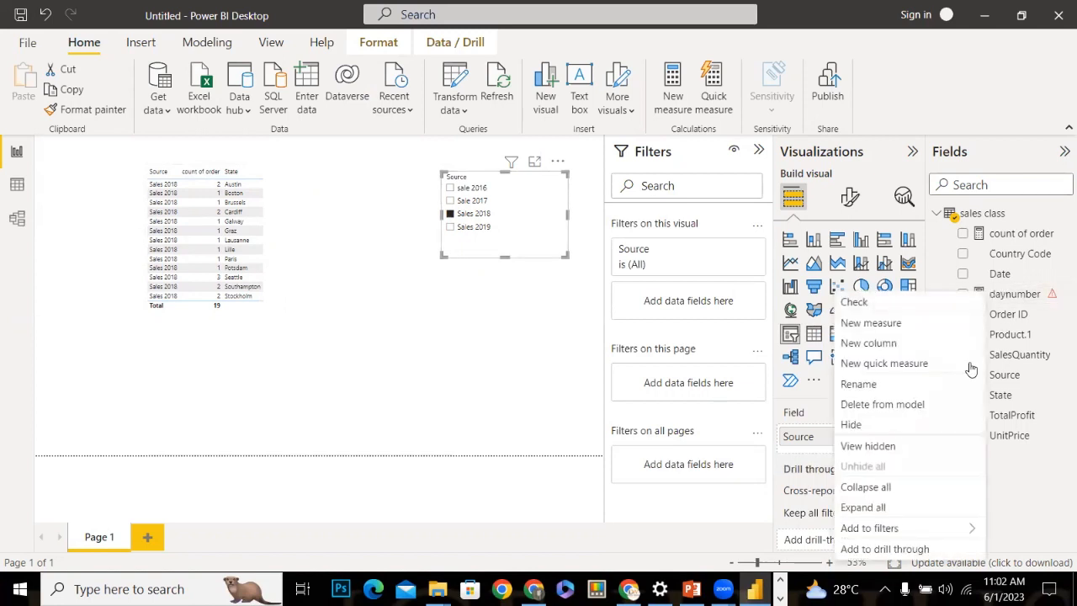
left_click(858, 406)
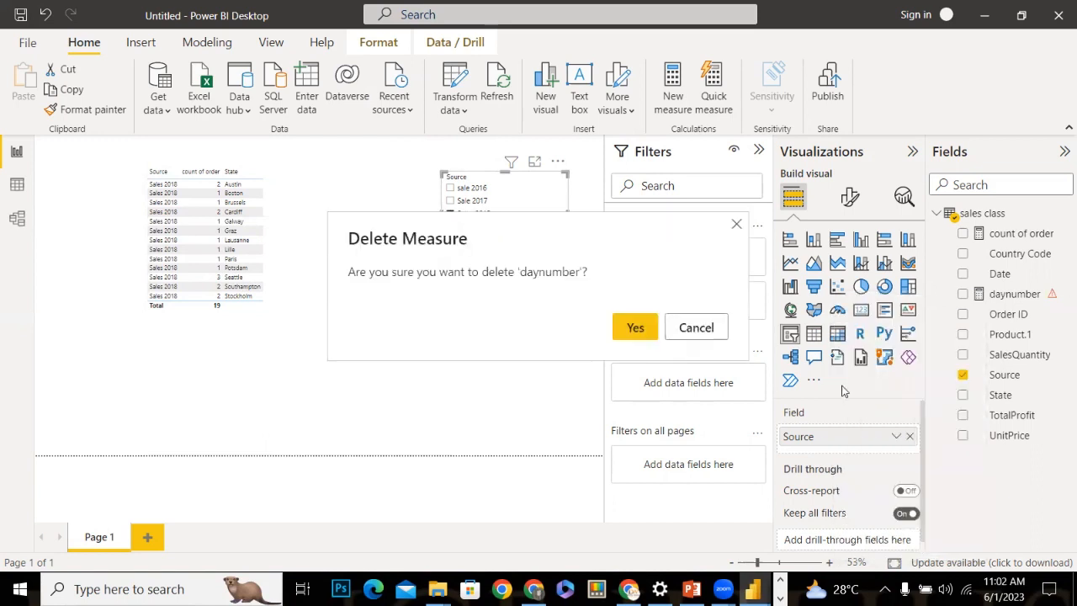
left_click(637, 325)
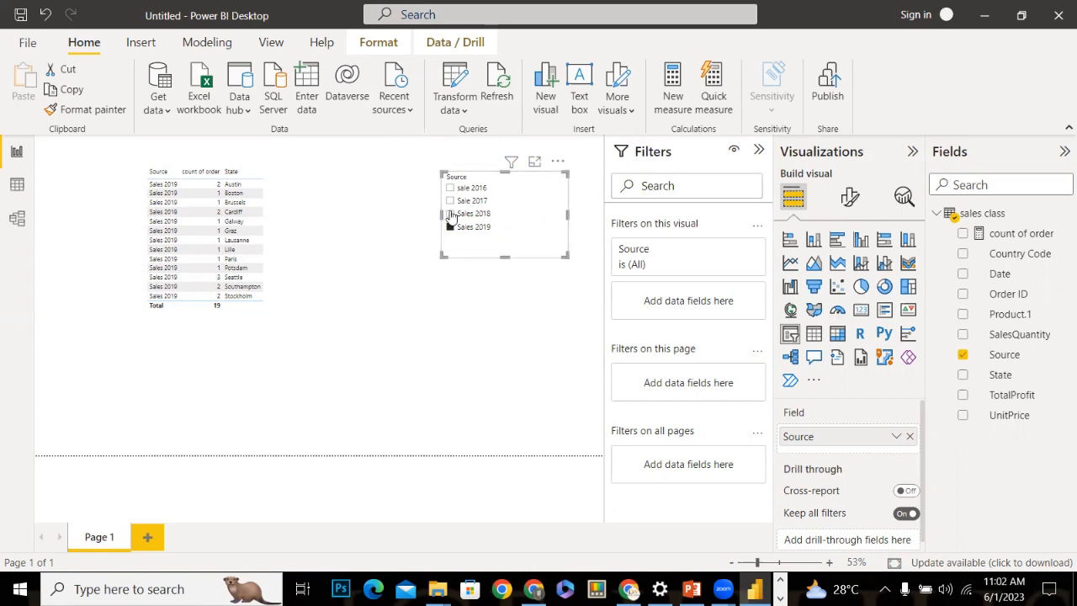
Filter by Sales 2018, Sale 2017 and sale 2016 in turn with the Source slicer, and shrink the table visual around its rows
left_click(451, 214)
left_click(451, 201)
left_click(449, 189)
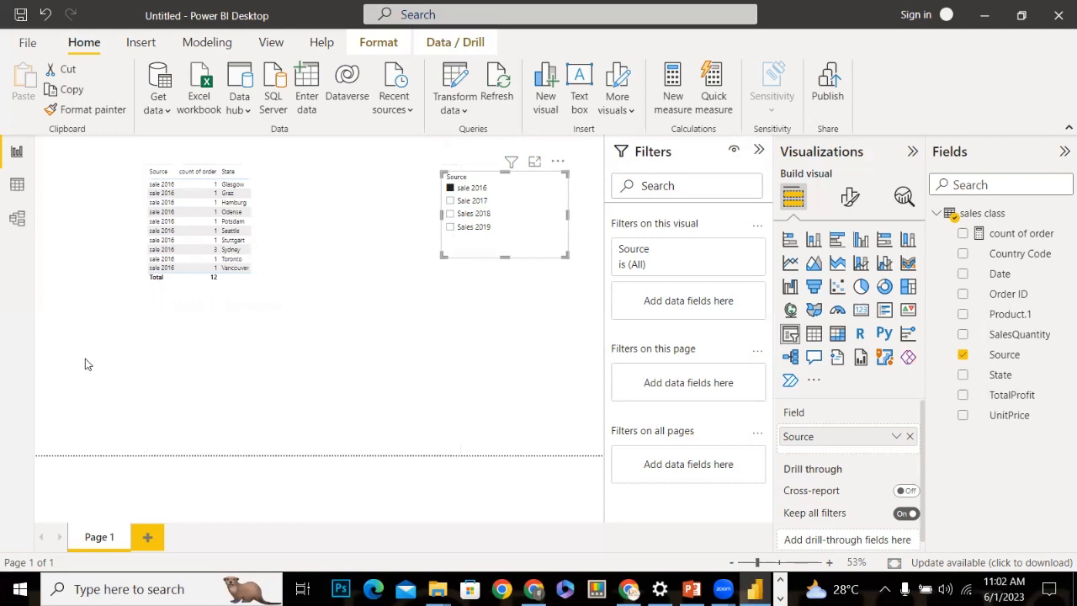
left_click_drag(466, 460, 365, 315)
left_click_drag(280, 273, 300, 296)
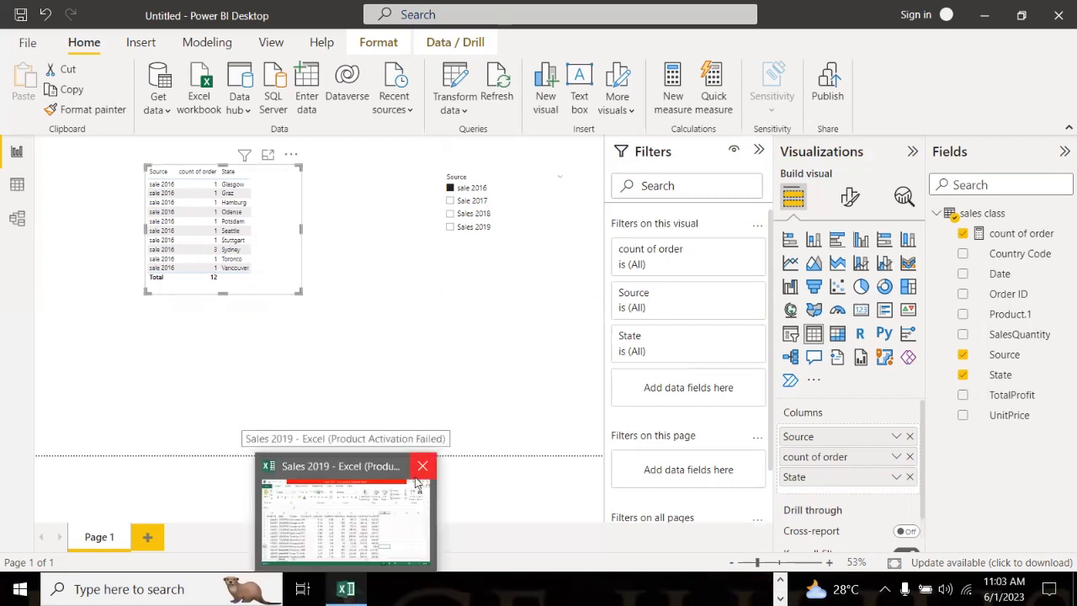
Open the sales class query in Power Query Editor and change the Date column's data type to Date/Time
left_click(31, 41)
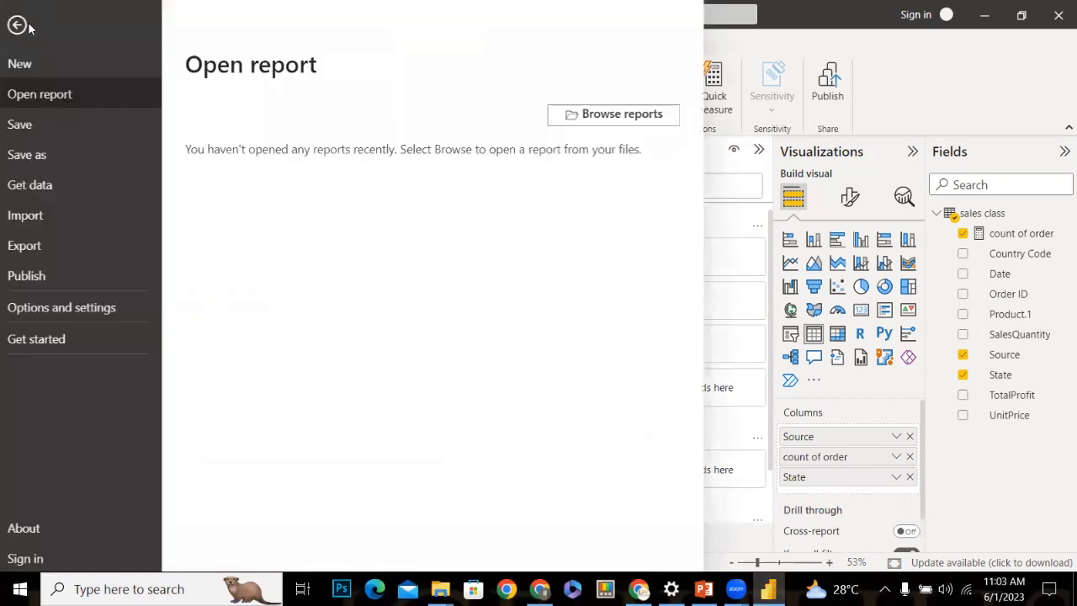
key("Escape")
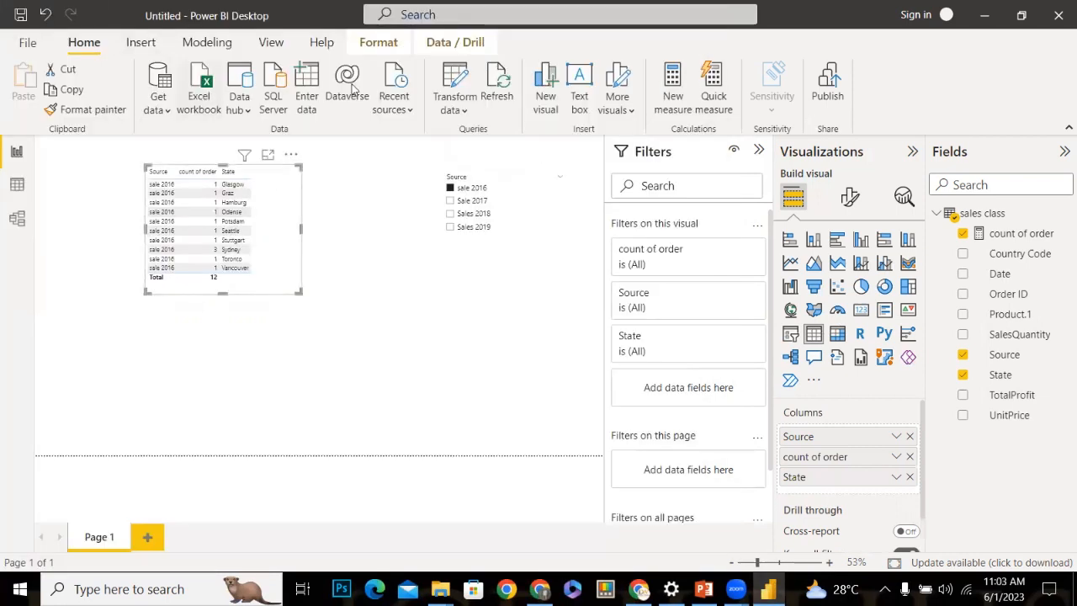
left_click(448, 100)
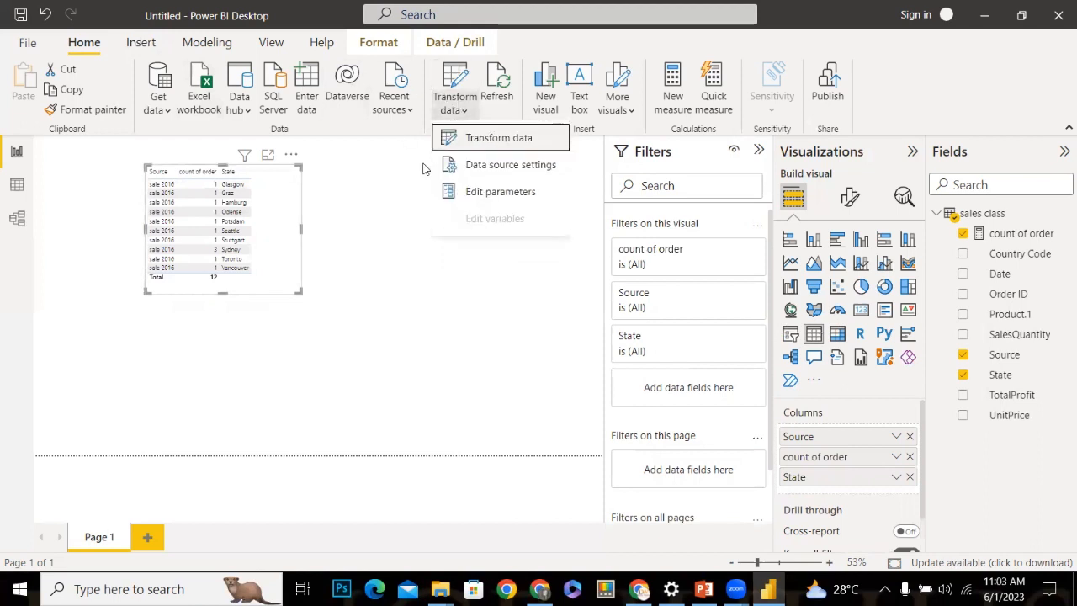
left_click(500, 139)
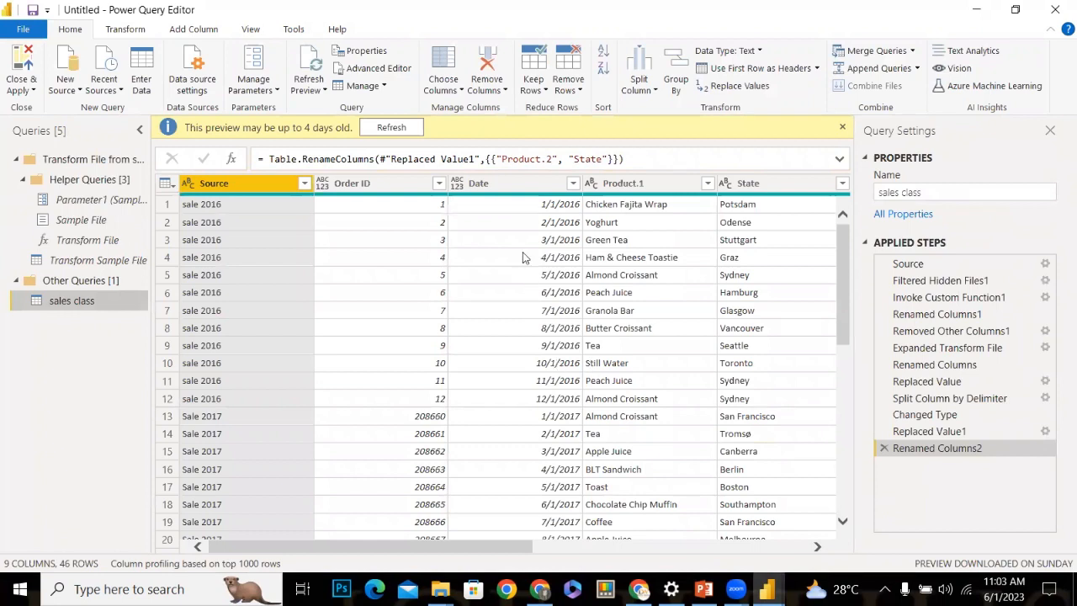
left_click(494, 186)
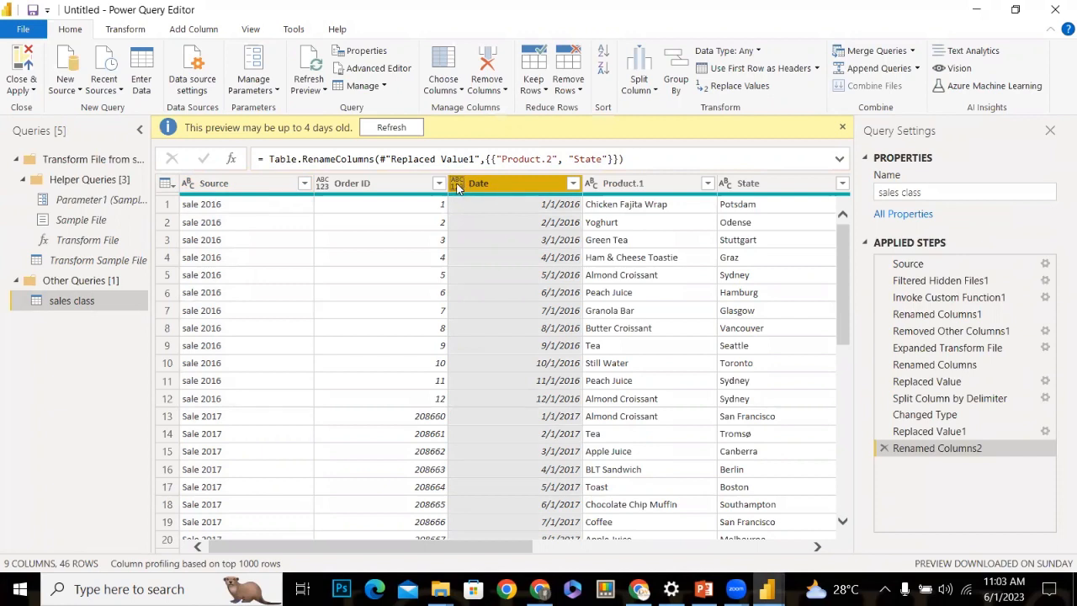
left_click(457, 185)
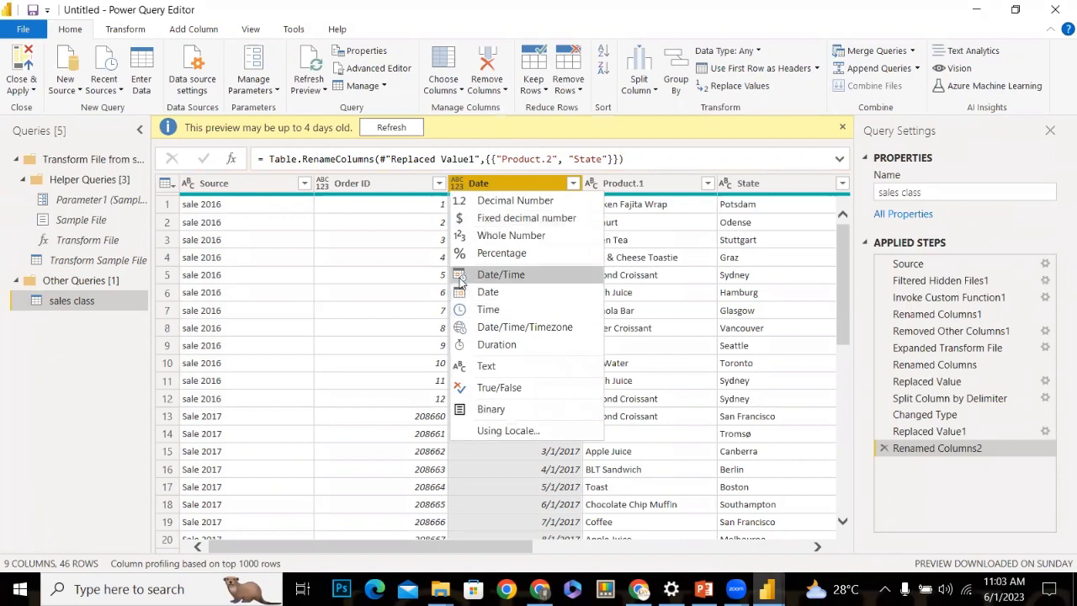
left_click(460, 278)
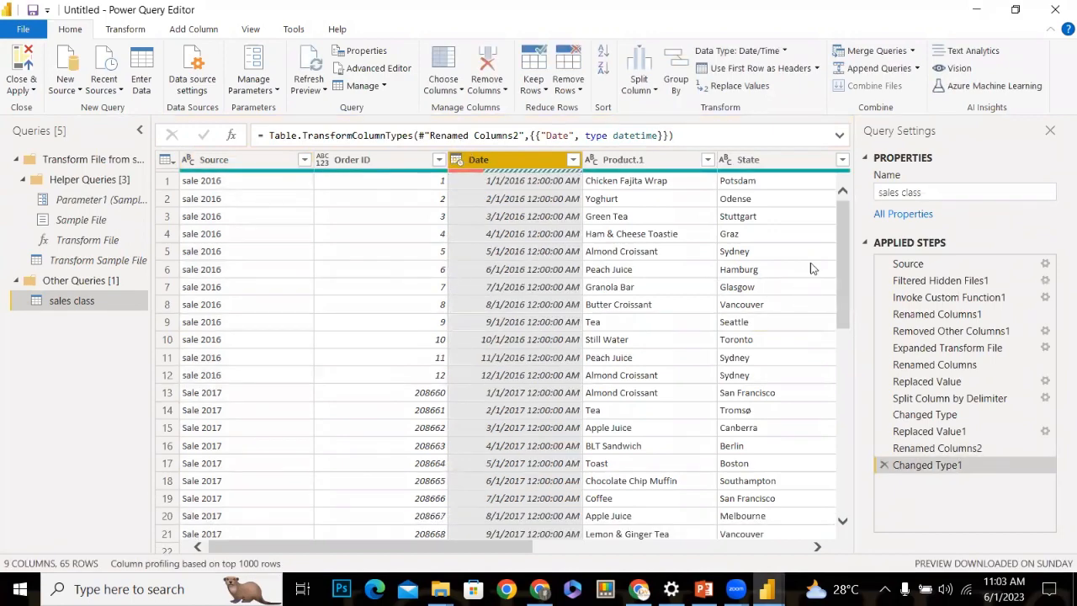
Examine the sales class rows for Date errors and read the error details of the last failing Sales 2018 row
left_click_drag(843, 248, 827, 356)
scroll(757, 370, "down", 9)
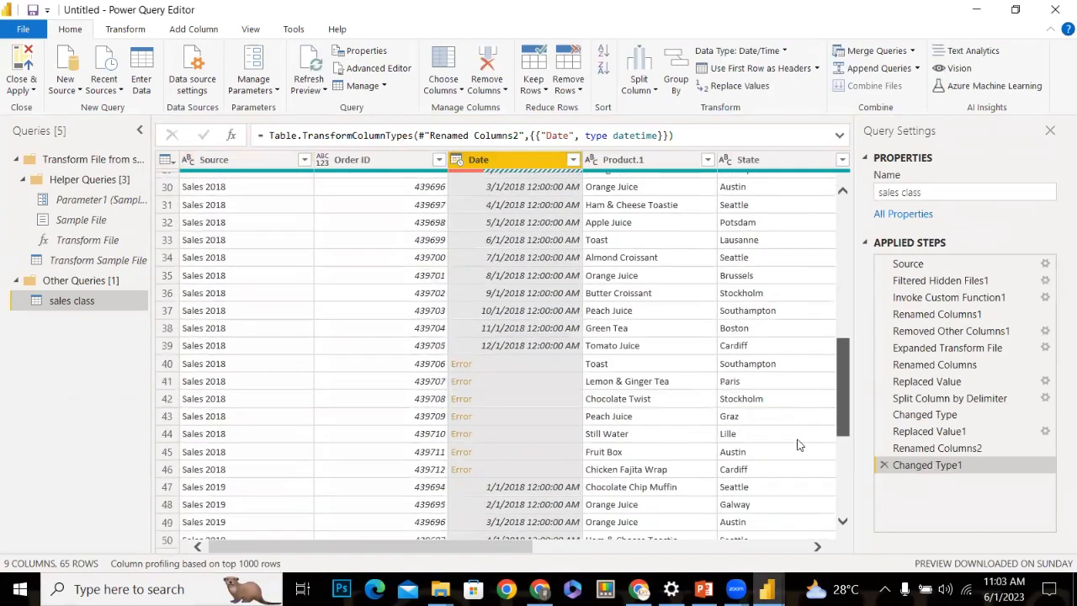
left_click(492, 240)
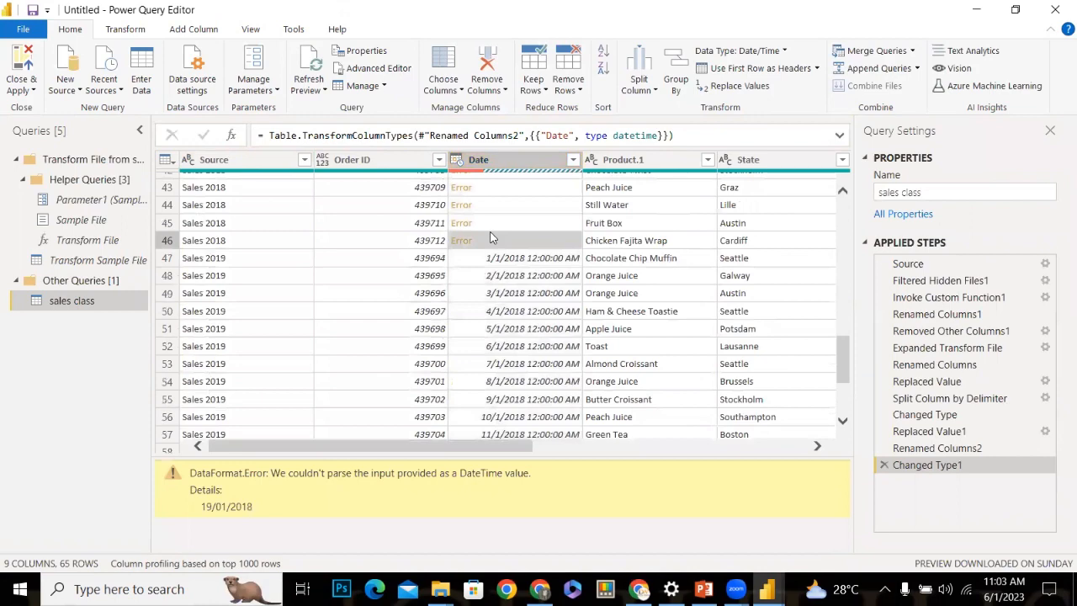
scroll(829, 259, "up", 5)
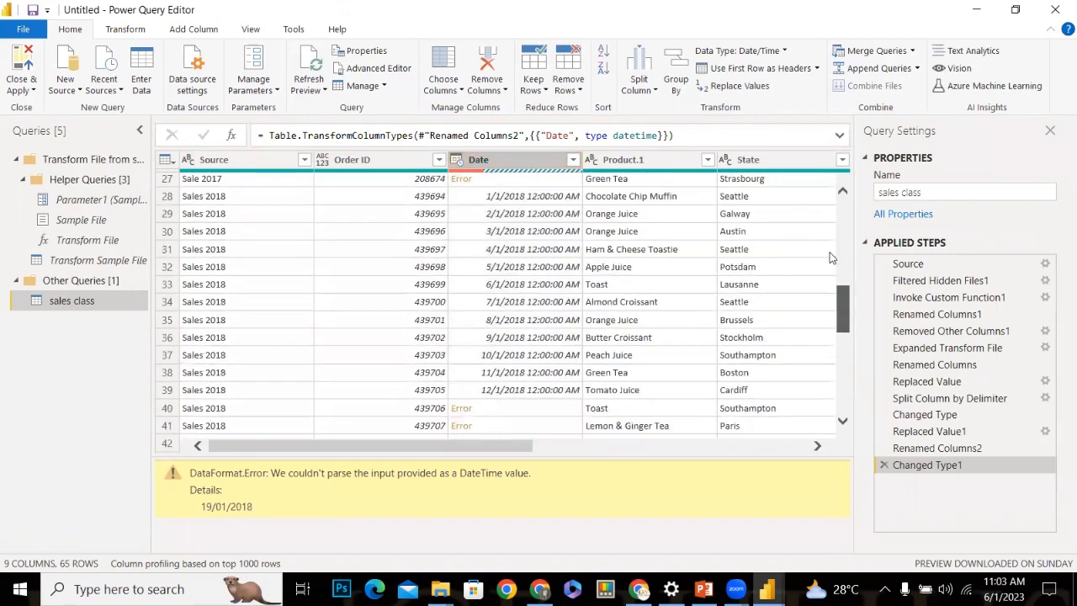
scroll(843, 260, "up", 7)
scroll(844, 213, "up", 2)
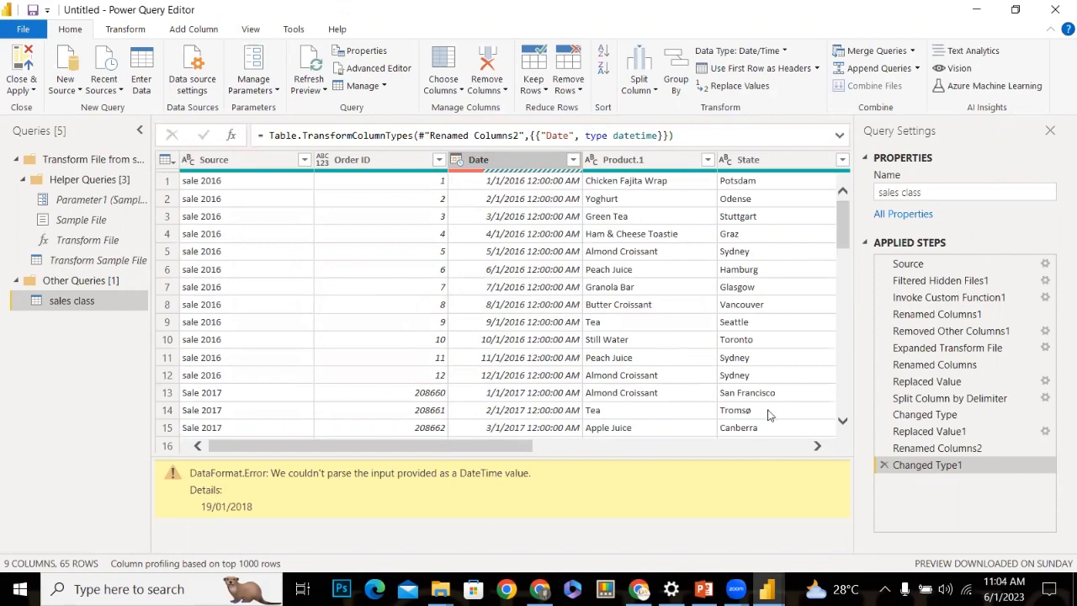
left_click(838, 425)
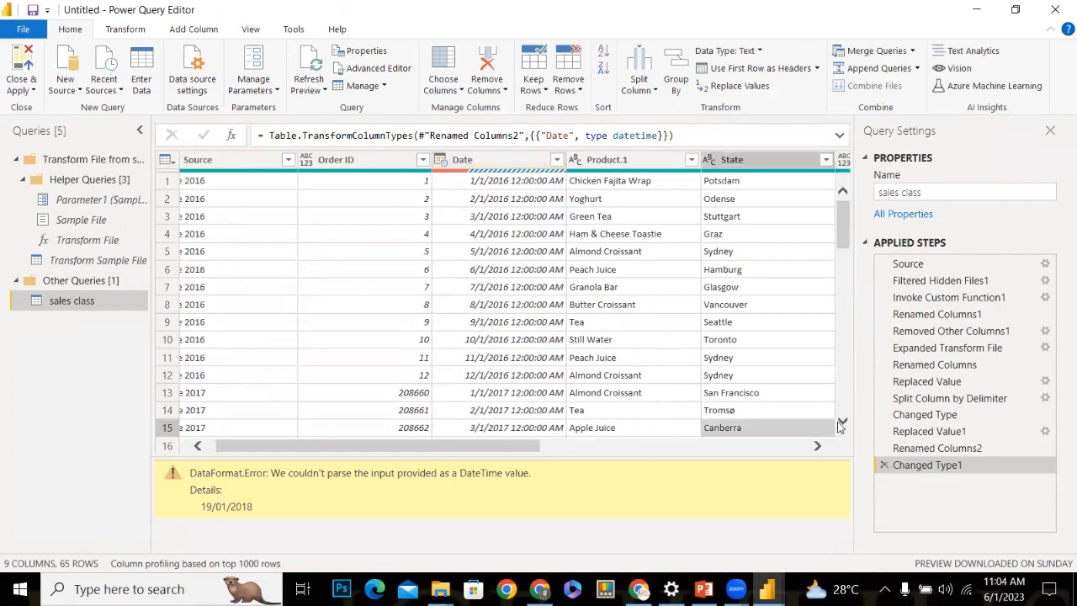
scroll(838, 425, "down", 10)
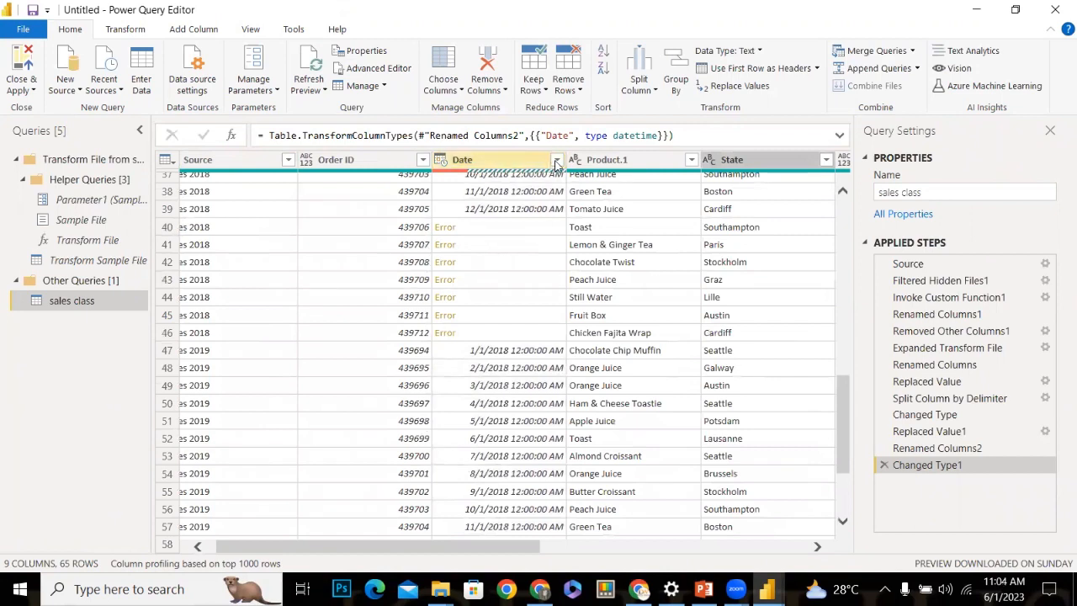
Review the Date column's filter values, apply Remove Empty to the column, and check the remaining rows
left_click(555, 161)
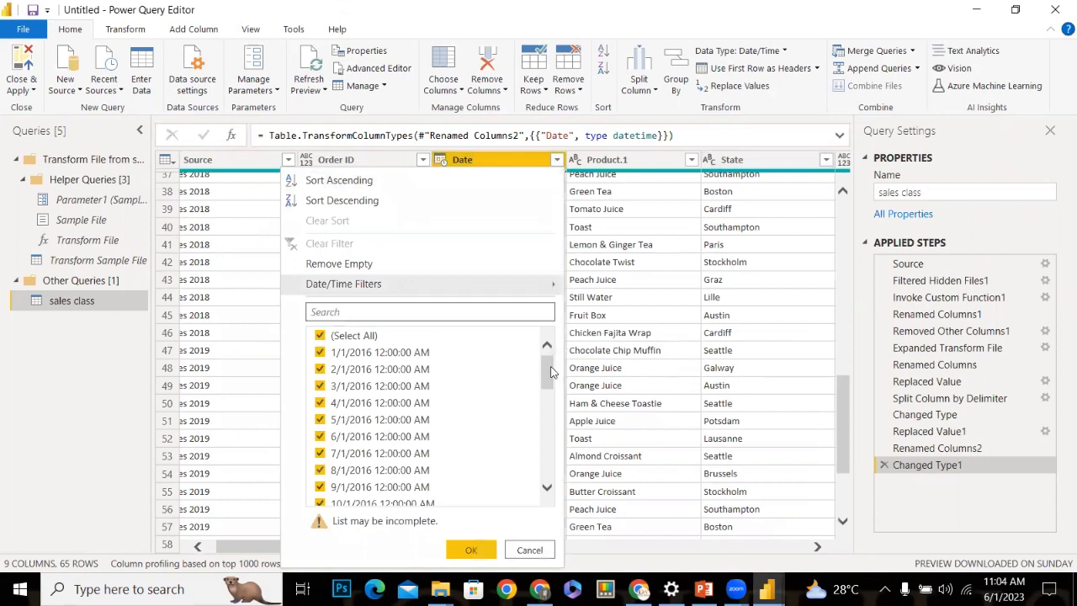
scroll(547, 404, "down", 7)
scroll(552, 316, "up", 7)
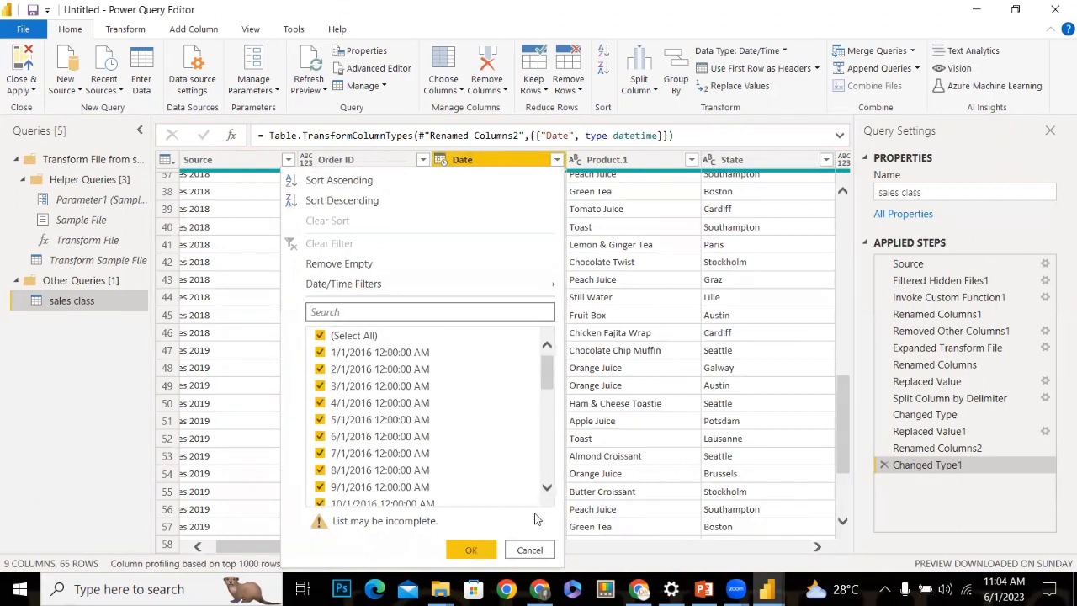
scroll(541, 496, "down", 8)
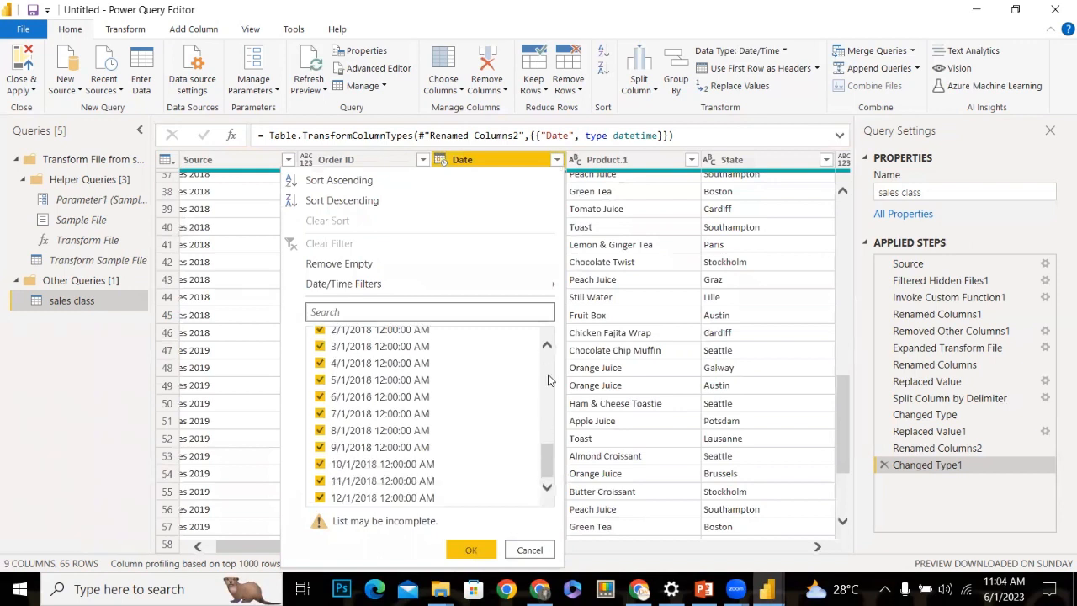
scroll(548, 391, "up", 8)
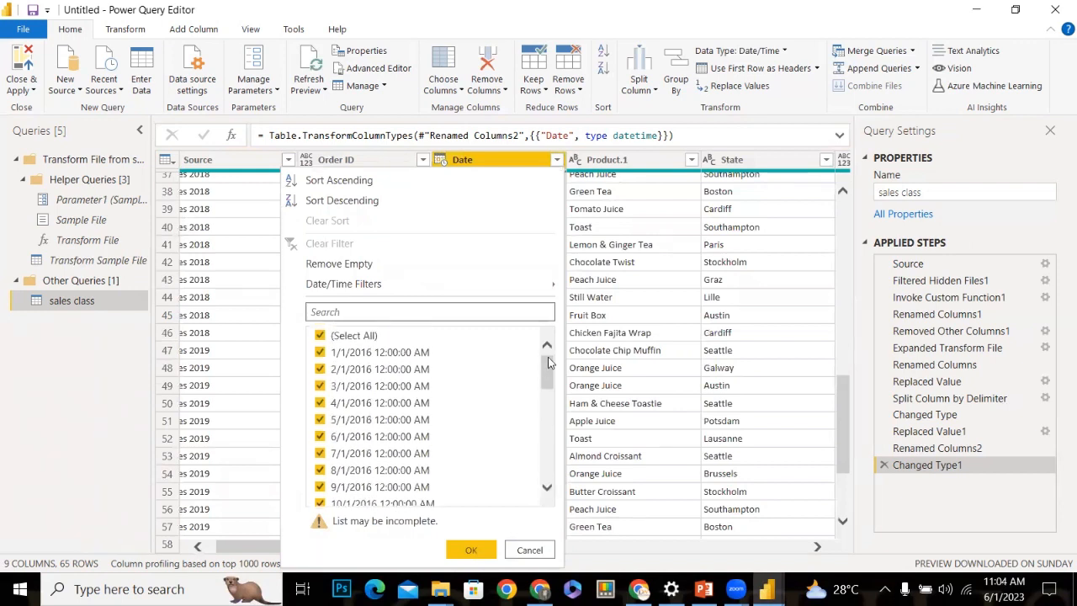
scroll(540, 385, "down", 8)
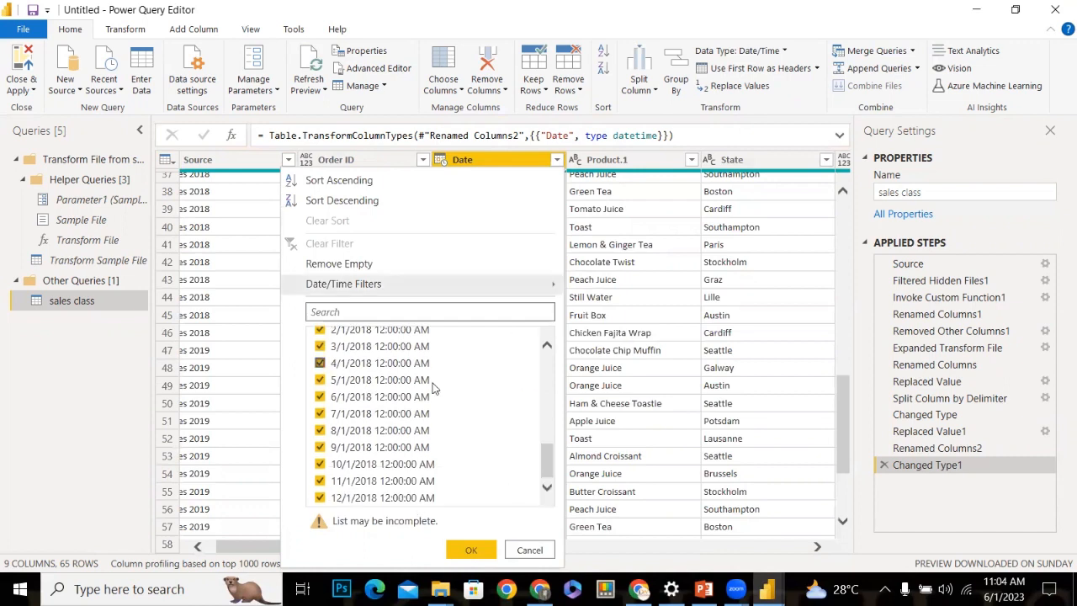
left_click(449, 270)
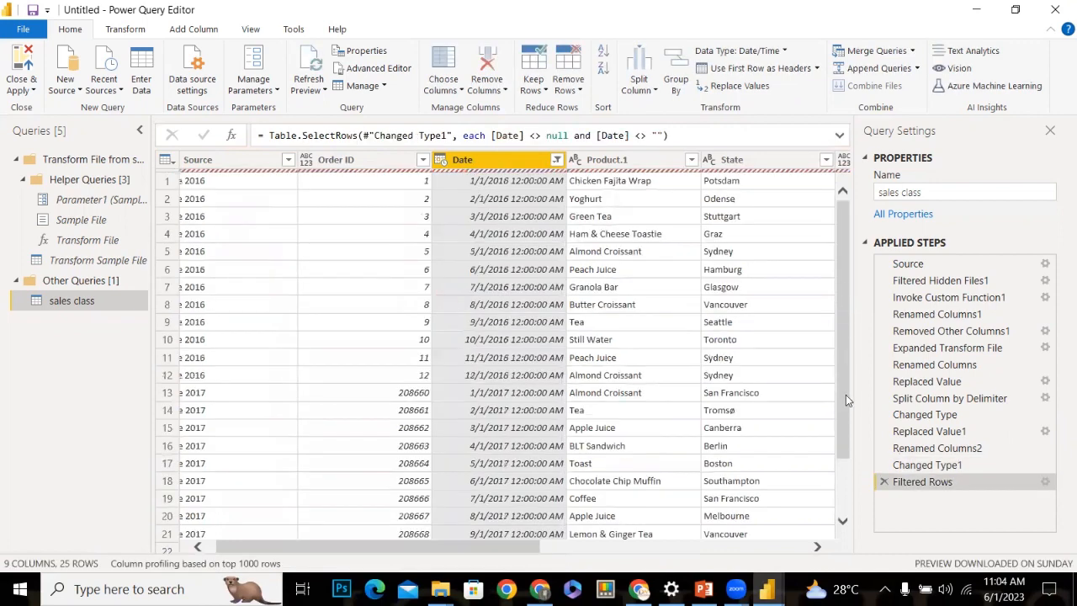
scroll(839, 426, "down", 2)
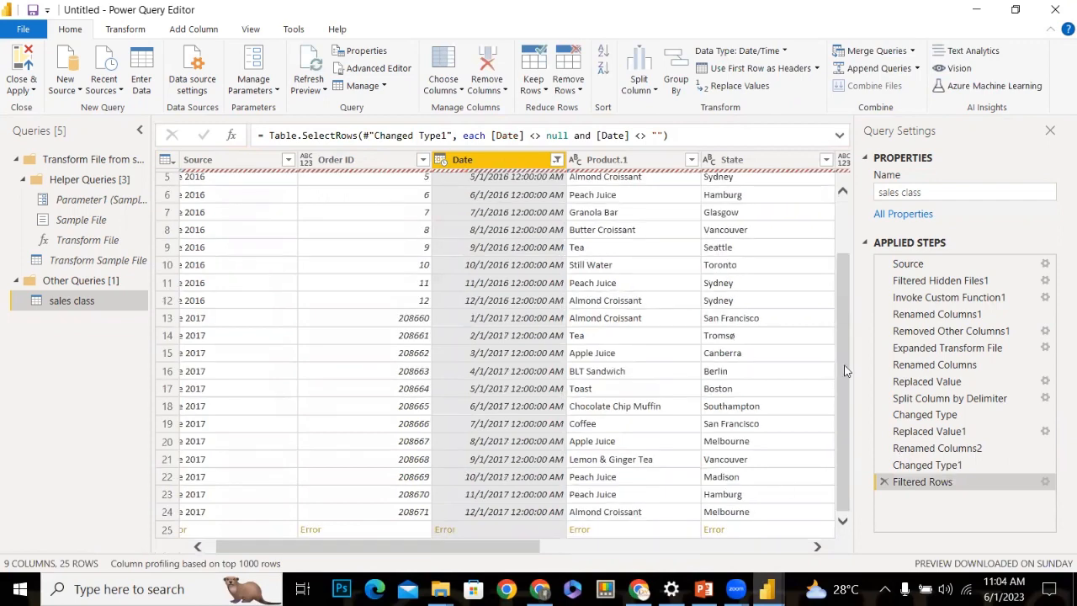
scroll(830, 257, "up", 2)
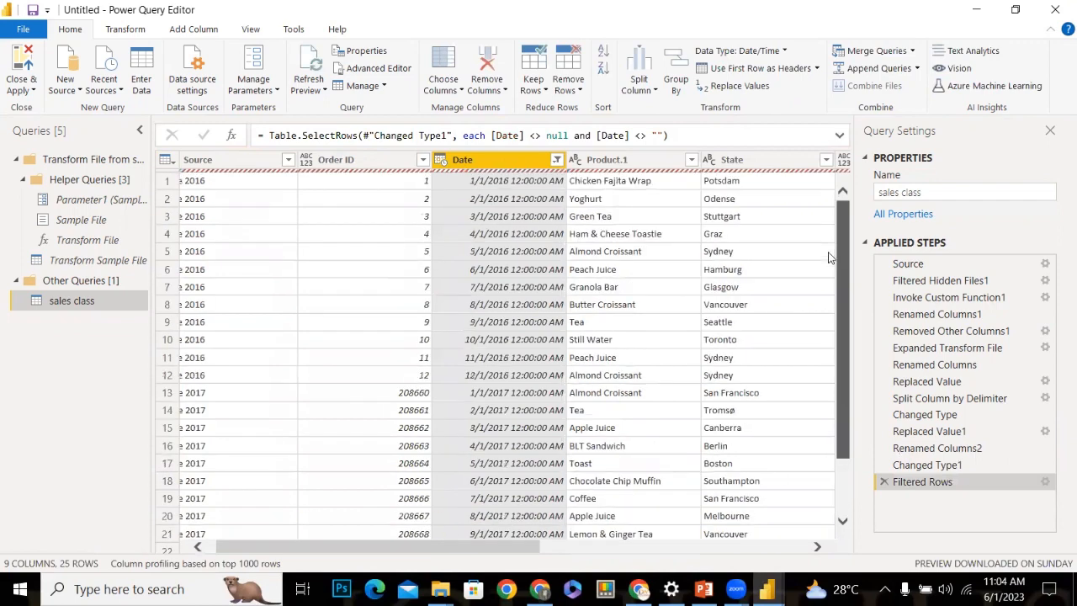
left_click(556, 159)
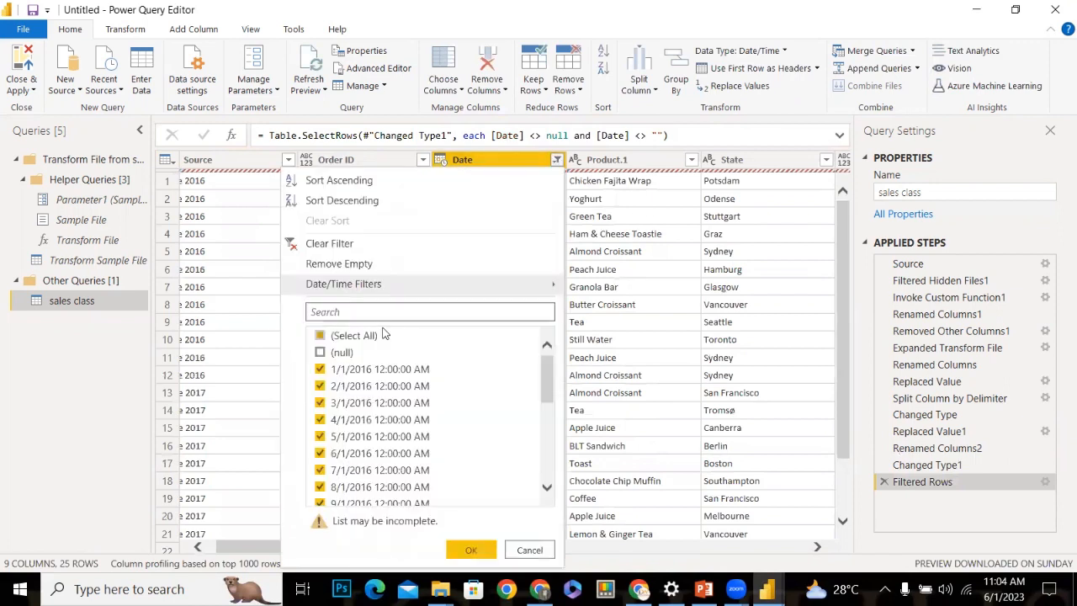
left_click(329, 356)
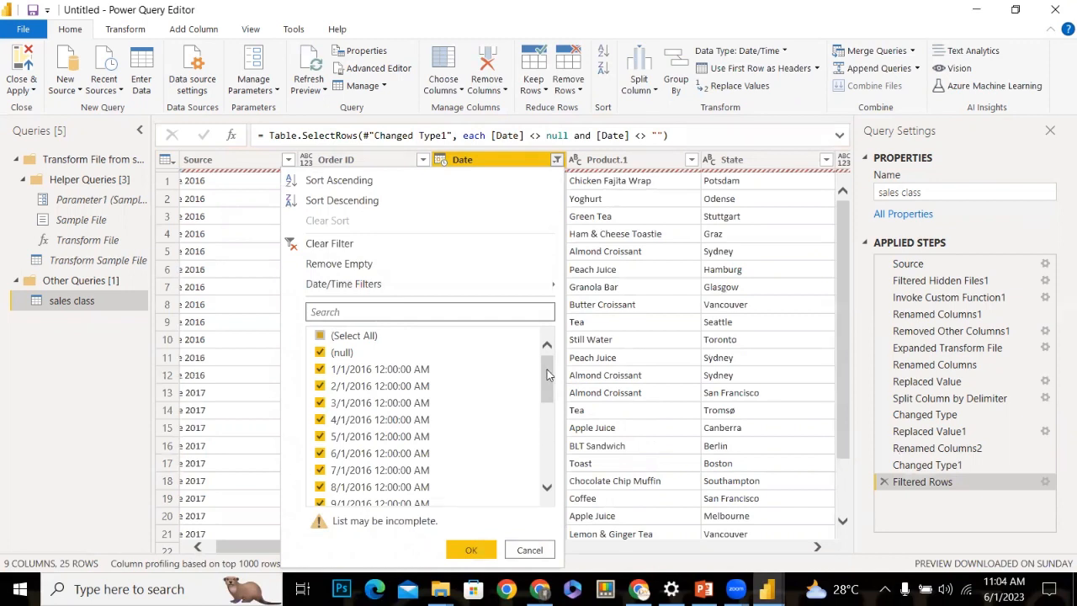
left_click_drag(547, 374, 540, 461)
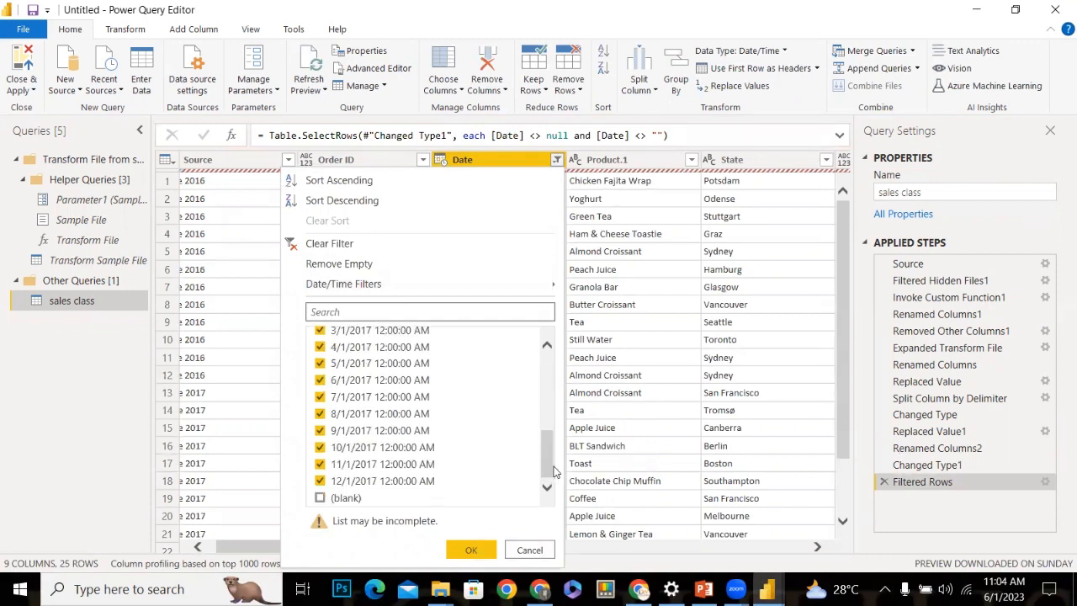
left_click_drag(550, 469, 541, 357)
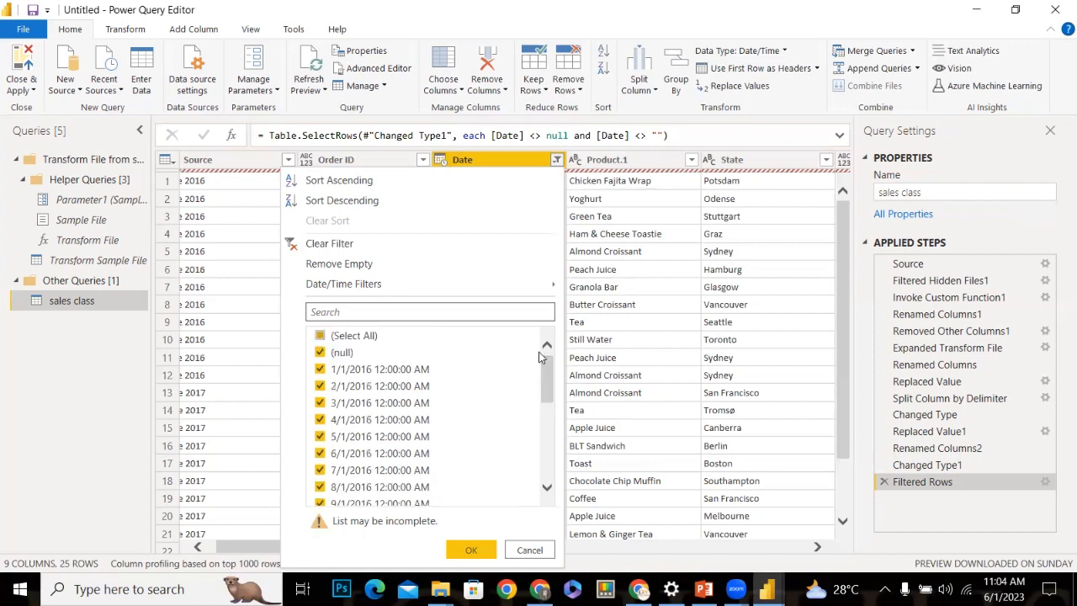
left_click_drag(543, 397, 526, 507)
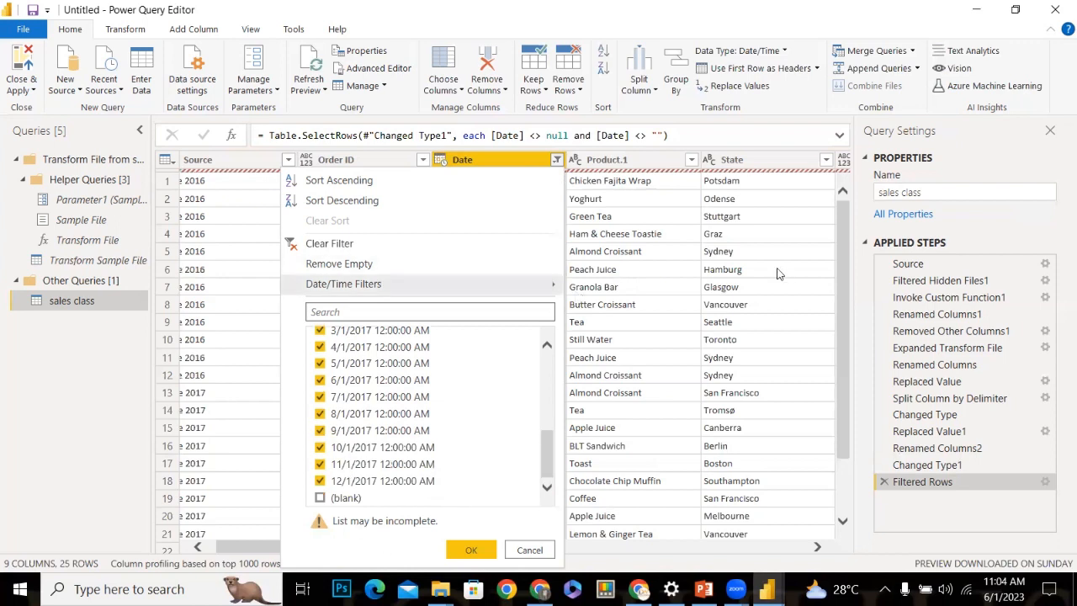
left_click(739, 141)
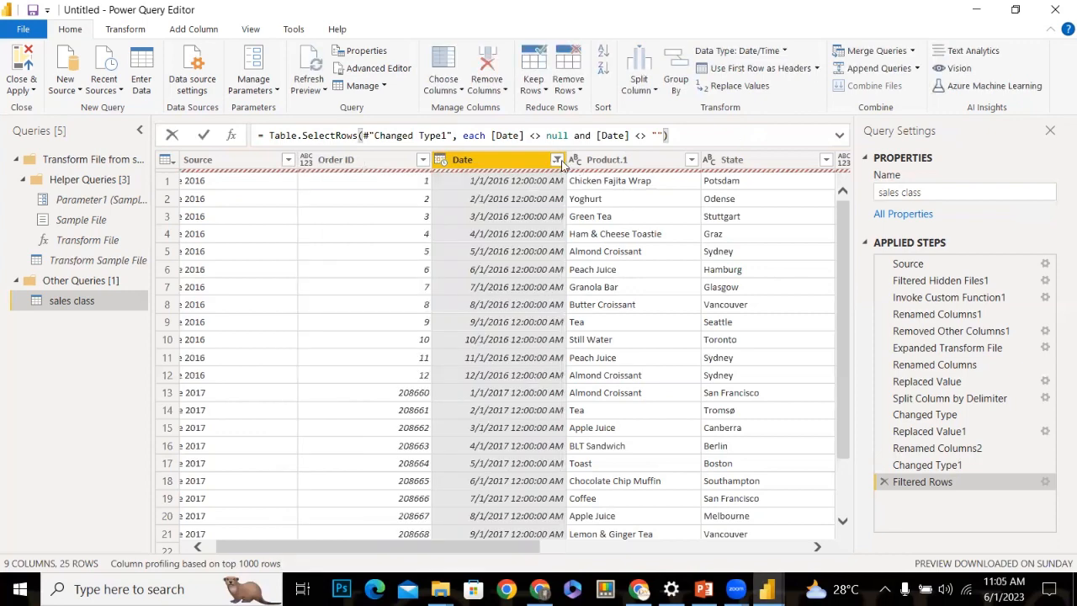
Remove the rows with errors based on the filtered Date column and open the Error value in row 25
left_click_drag(853, 276, 849, 455)
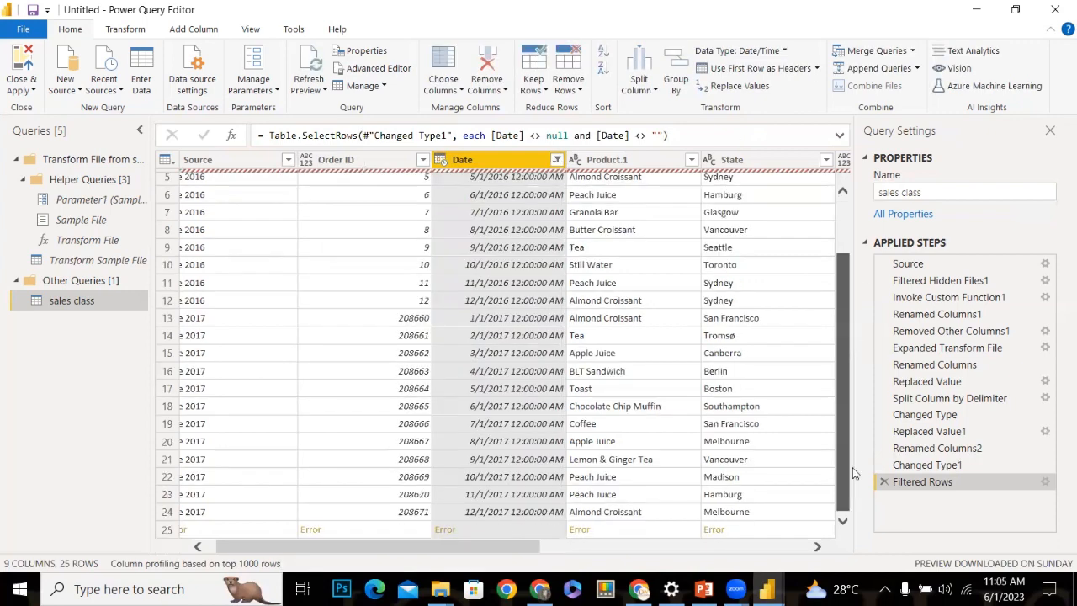
left_click_drag(836, 303, 839, 199)
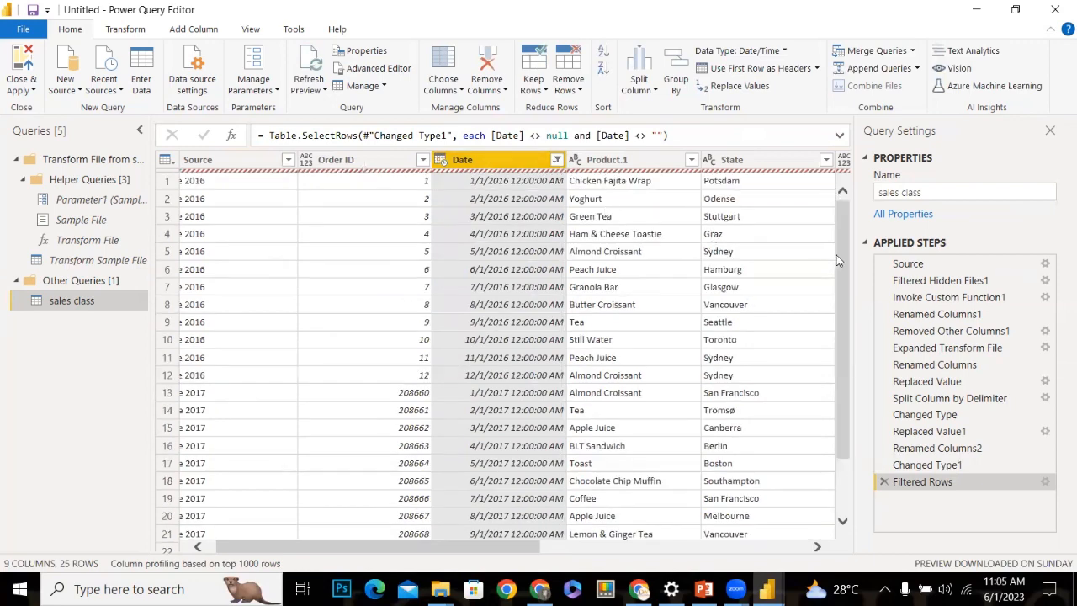
left_click_drag(836, 255, 857, 368)
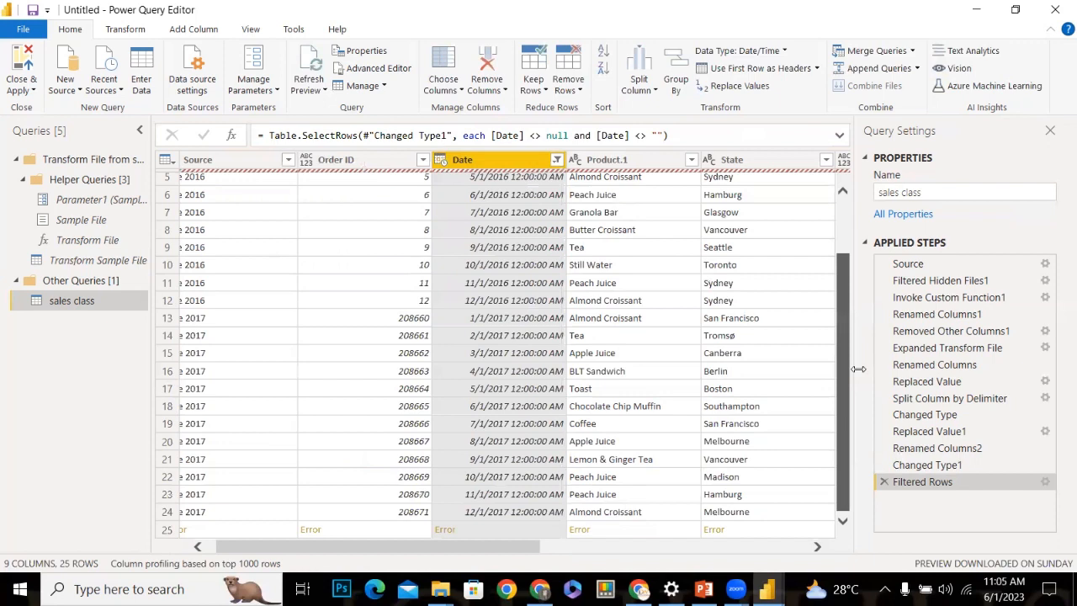
left_click(570, 90)
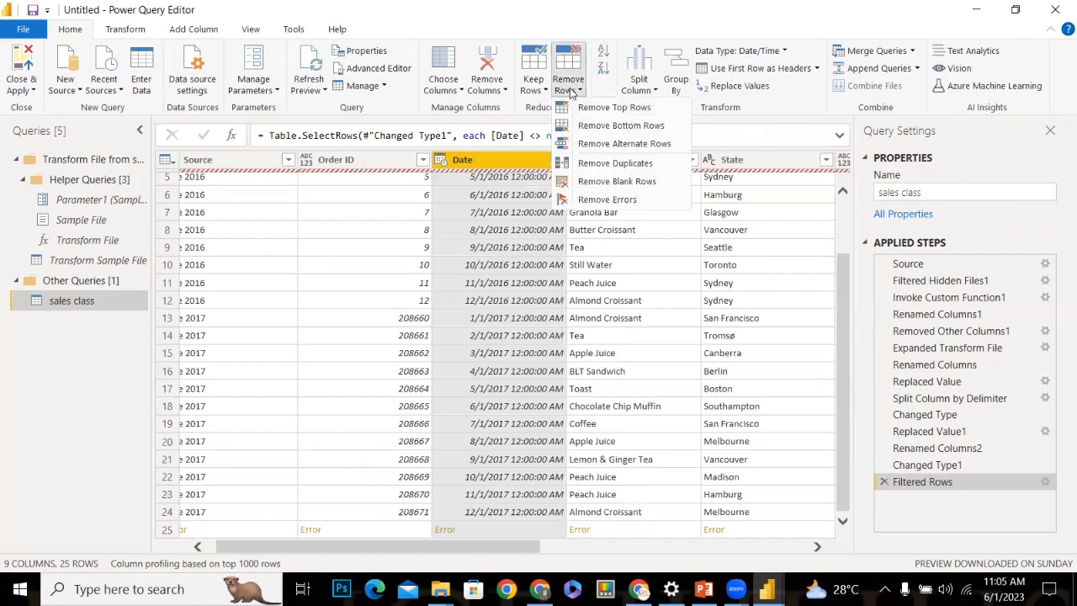
left_click(580, 196)
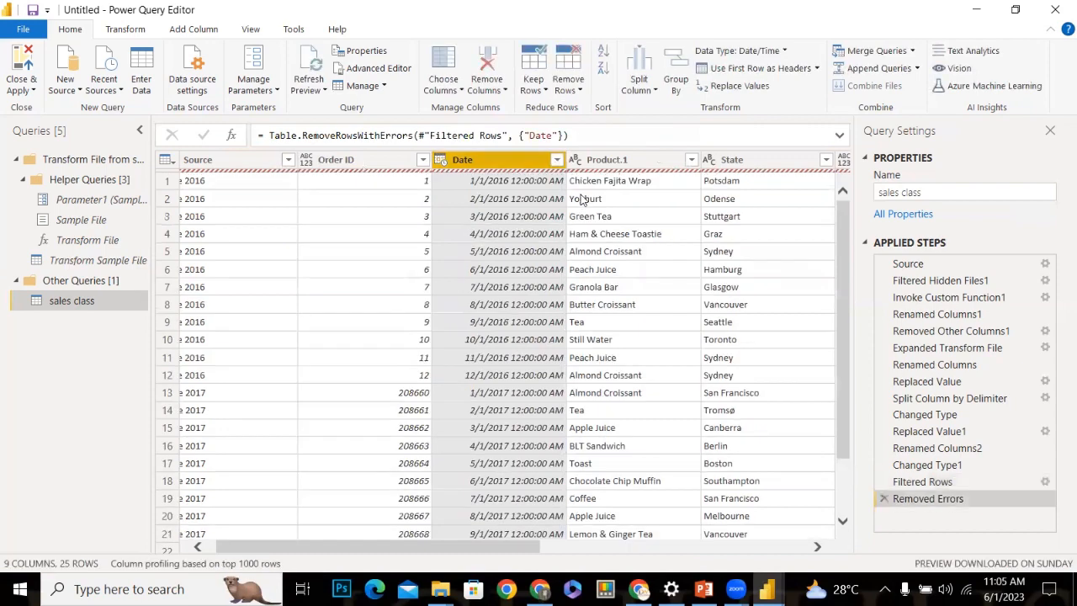
scroll(816, 522, "down", 2)
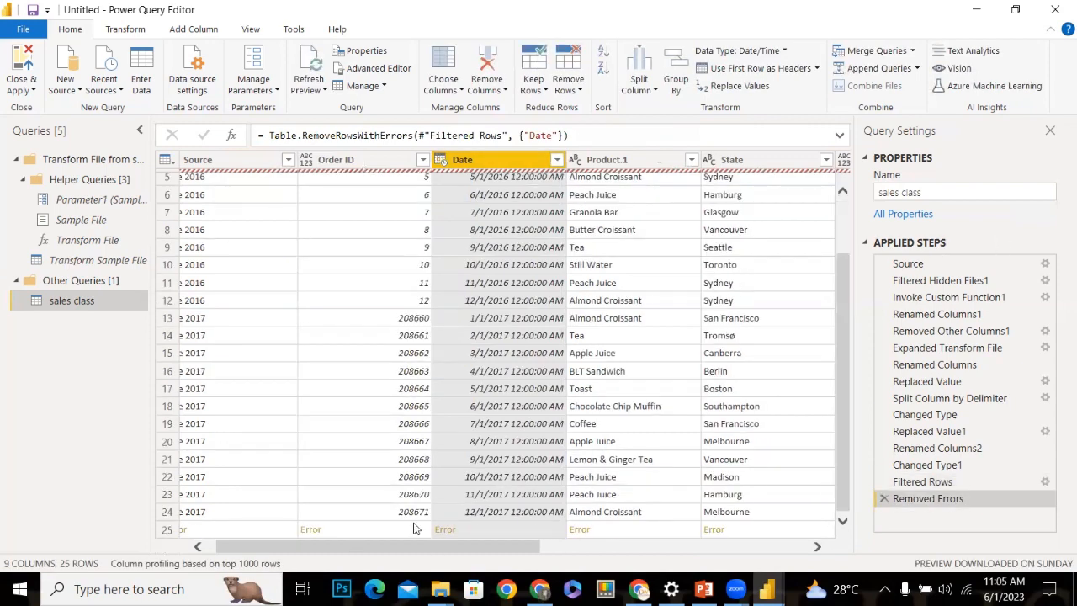
left_click(449, 528)
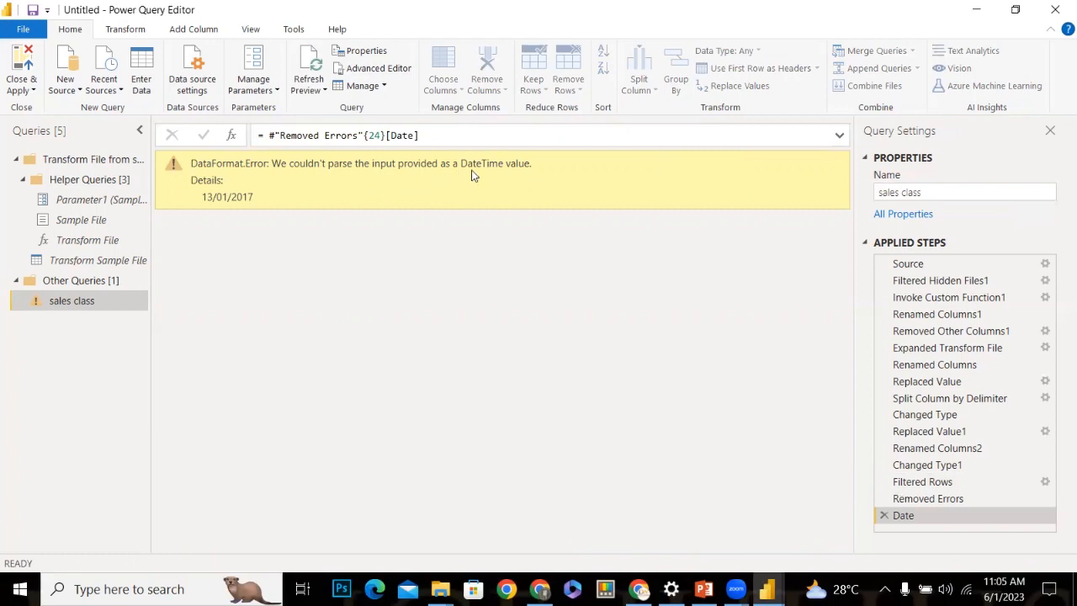
Delete the Date, Removed Errors and Filtered Rows applied steps from the sales class query
left_click(883, 515)
left_click_drag(846, 403, 808, 244)
left_click(572, 159)
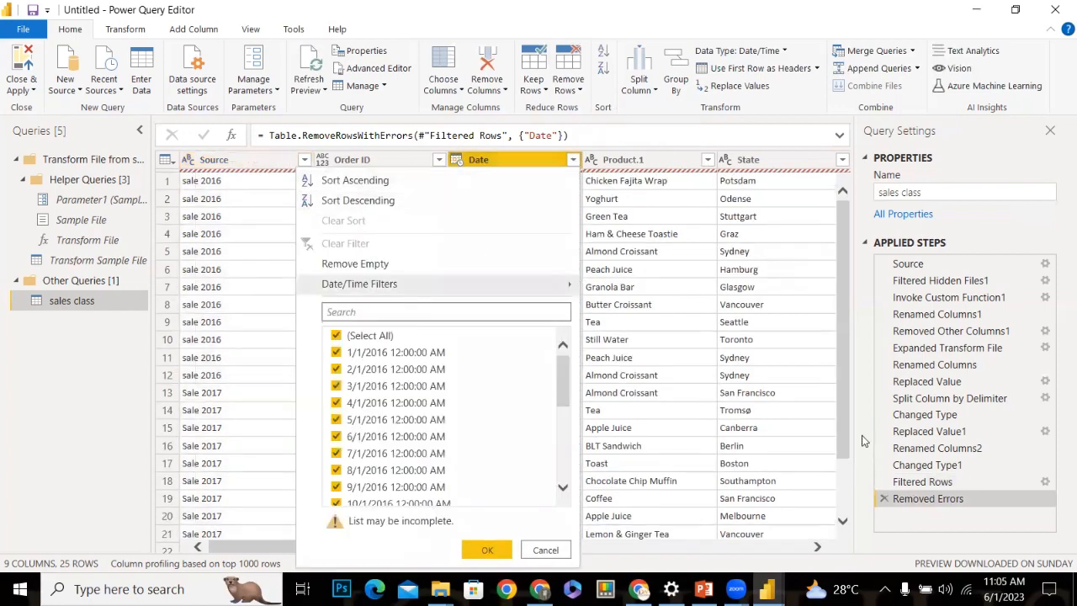
left_click(882, 499)
left_click(883, 482)
Remove the rows with errors in the Date column directly after the Changed Type1 step
left_click_drag(843, 219, 841, 294)
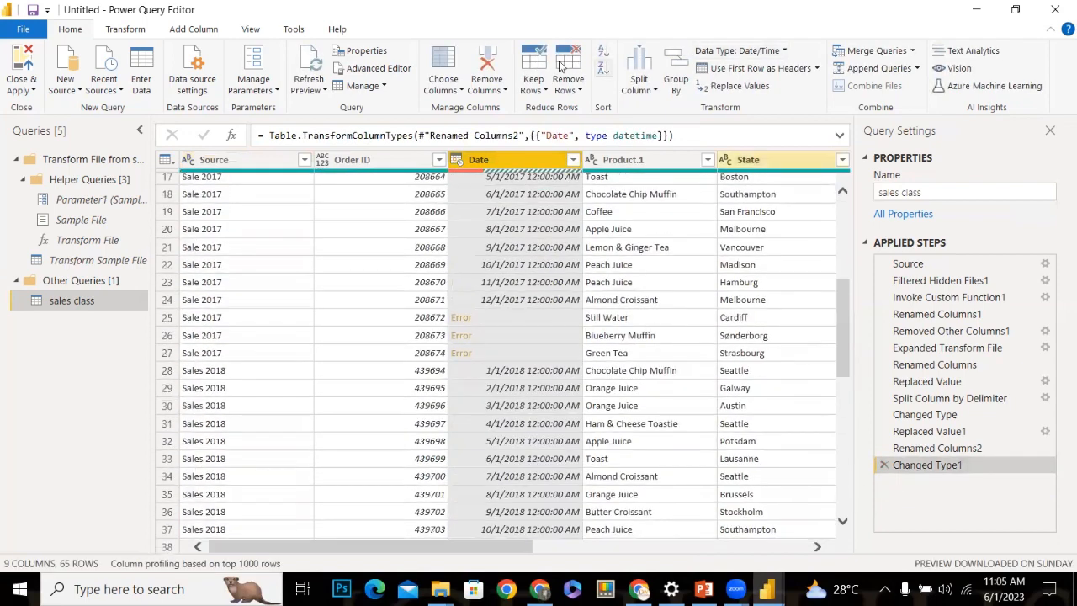
left_click(569, 93)
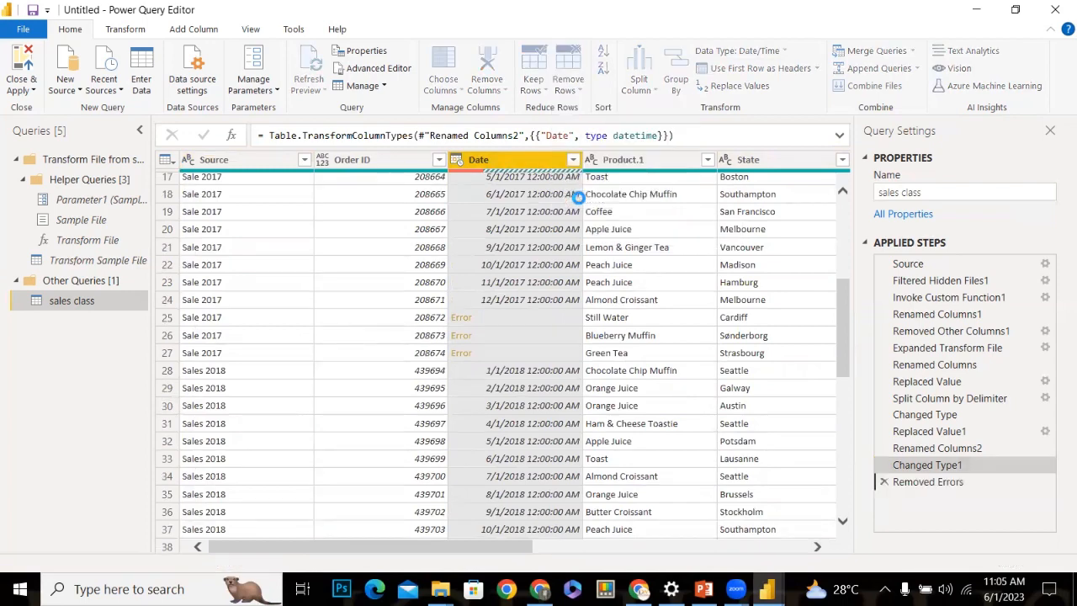
left_click(582, 200)
mouse_move(837, 229)
left_mouse_down()
mouse_move(840, 267)
mouse_move(840, 219)
mouse_move(838, 293)
mouse_move(841, 211)
left_mouse_up()
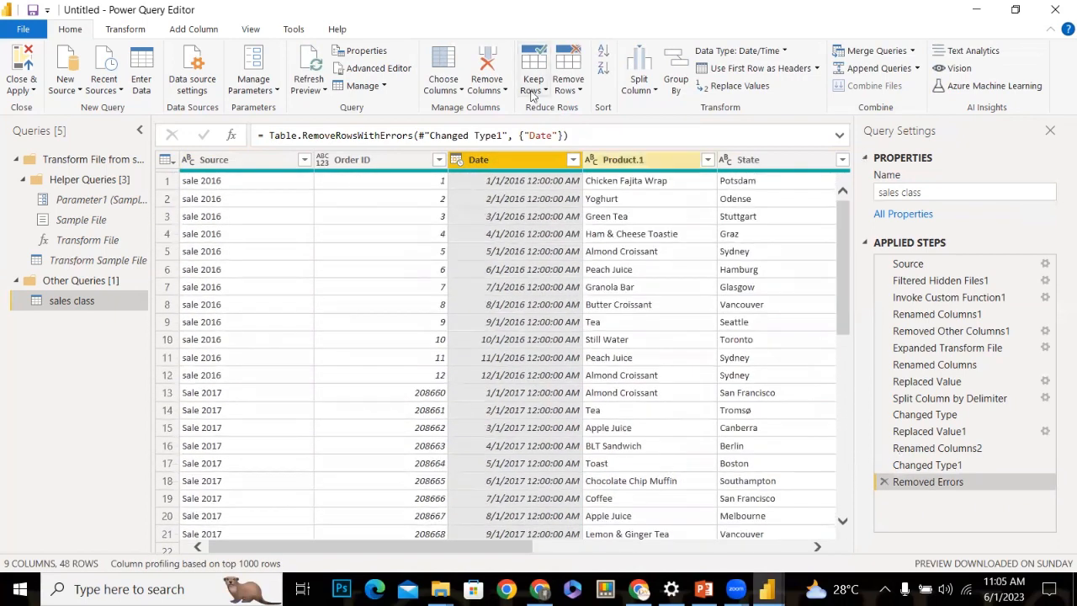
left_click(569, 86)
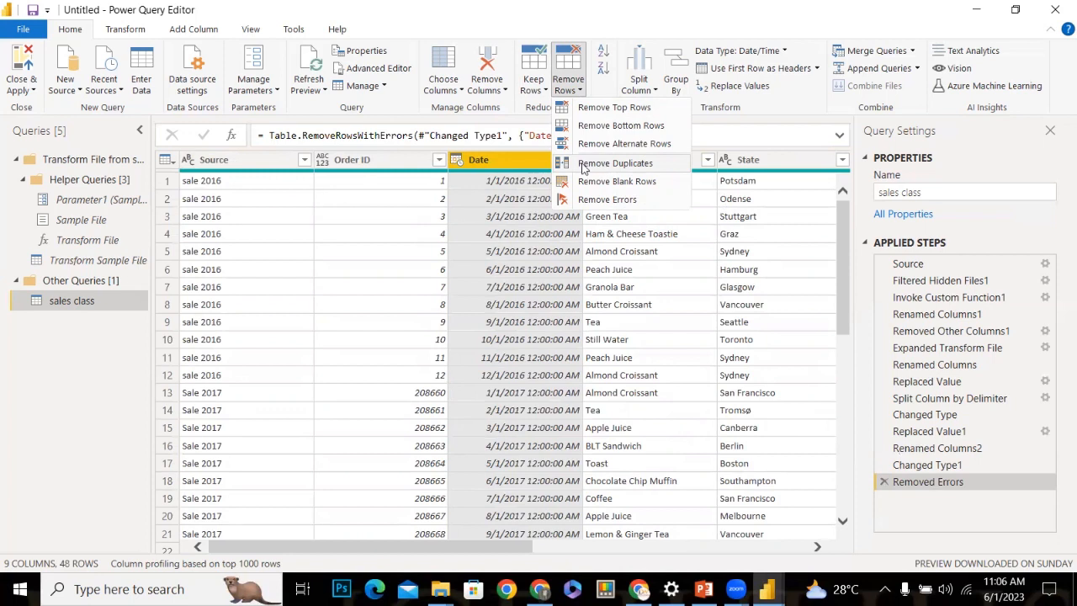
left_click(634, 144)
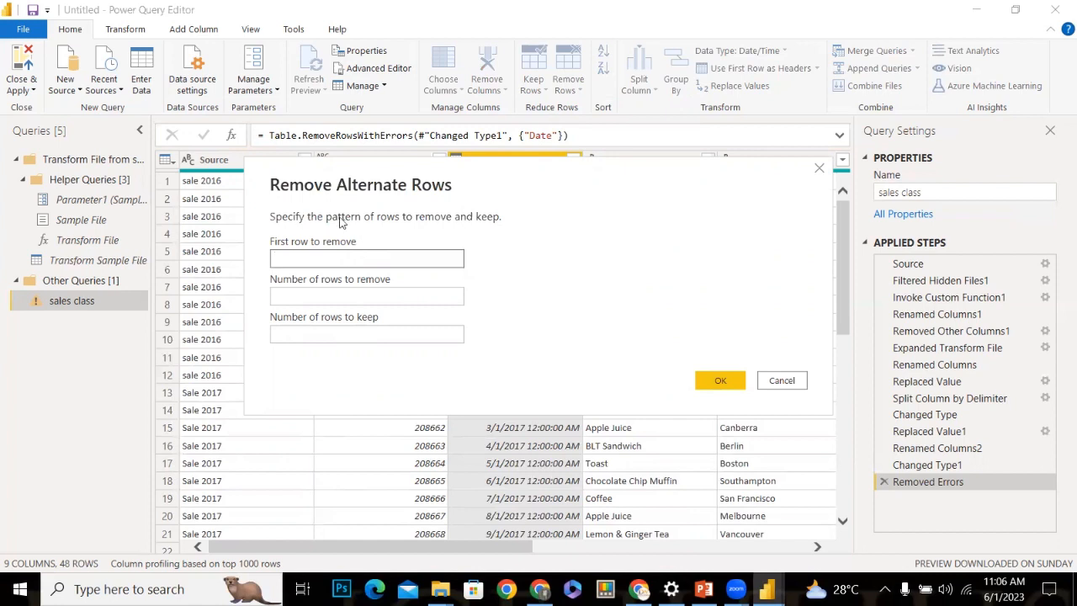
type("1")
left_click(328, 291)
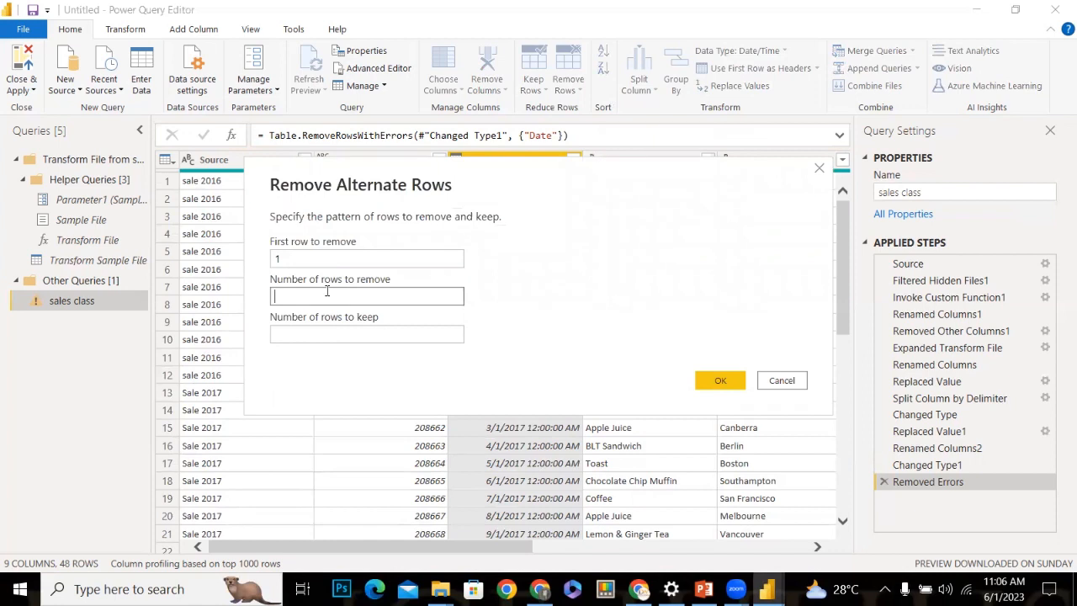
left_click(330, 338)
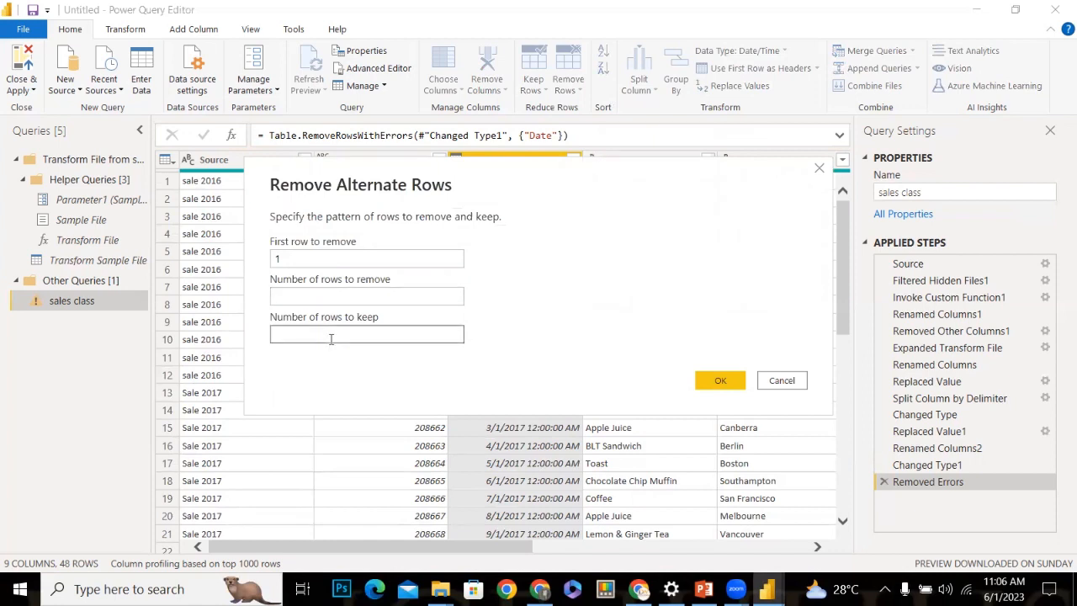
left_click(782, 381)
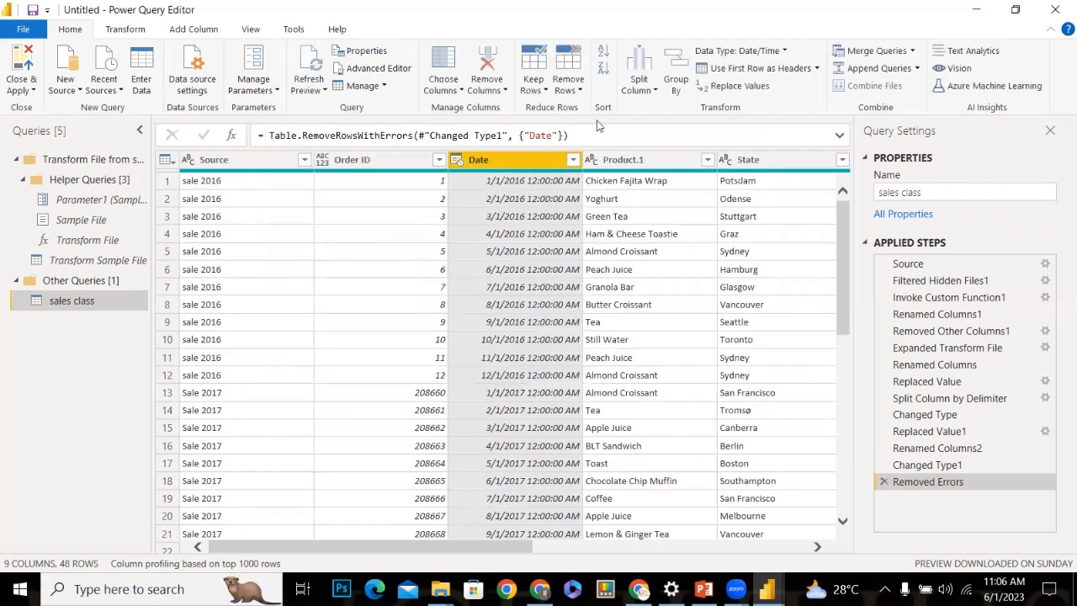
left_click(577, 91)
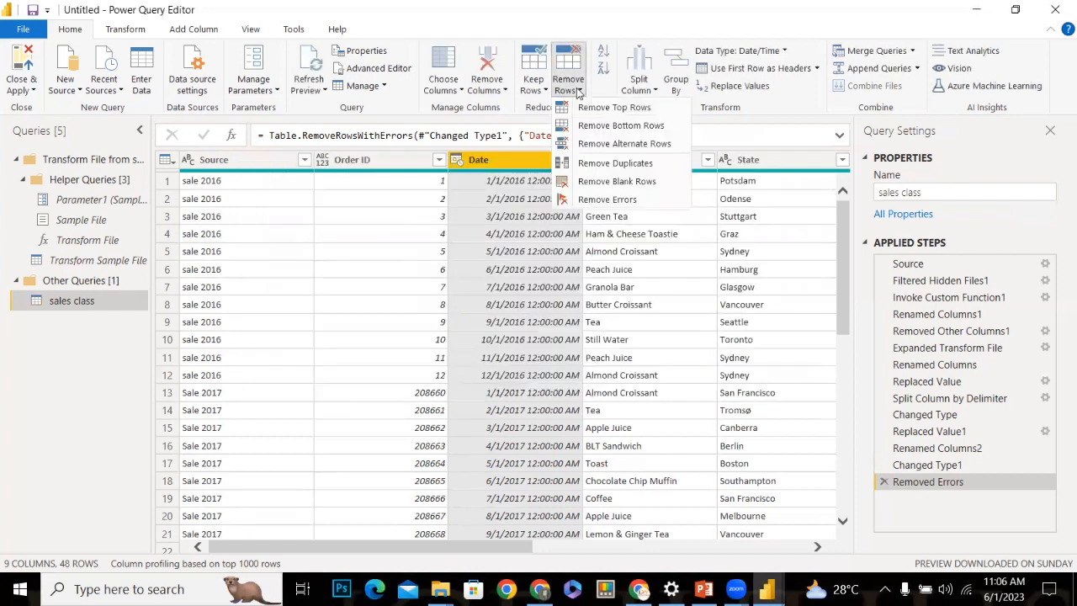
left_click(543, 90)
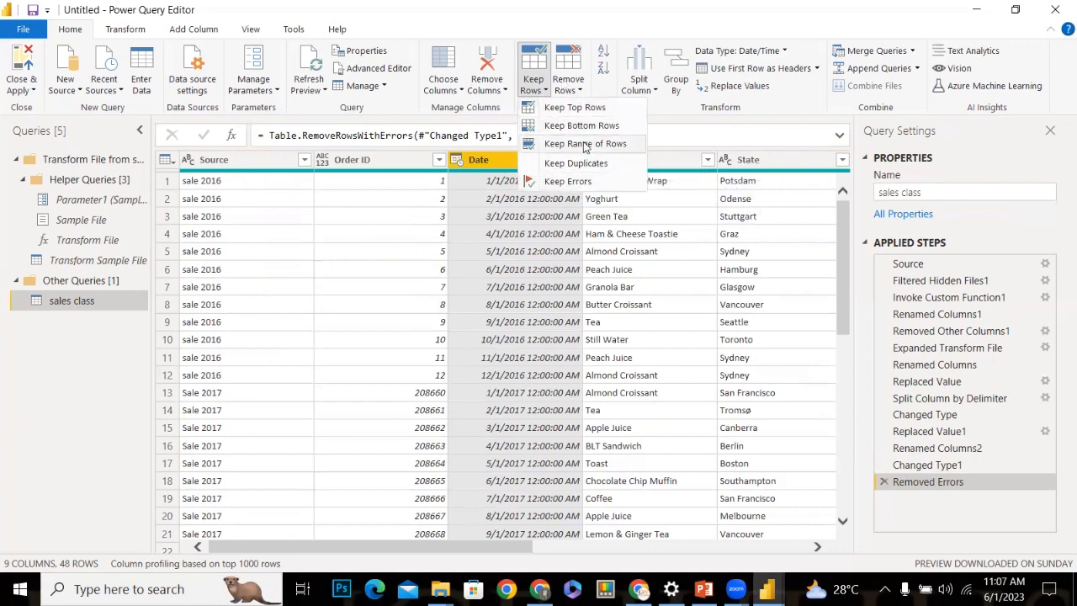
left_click(492, 90)
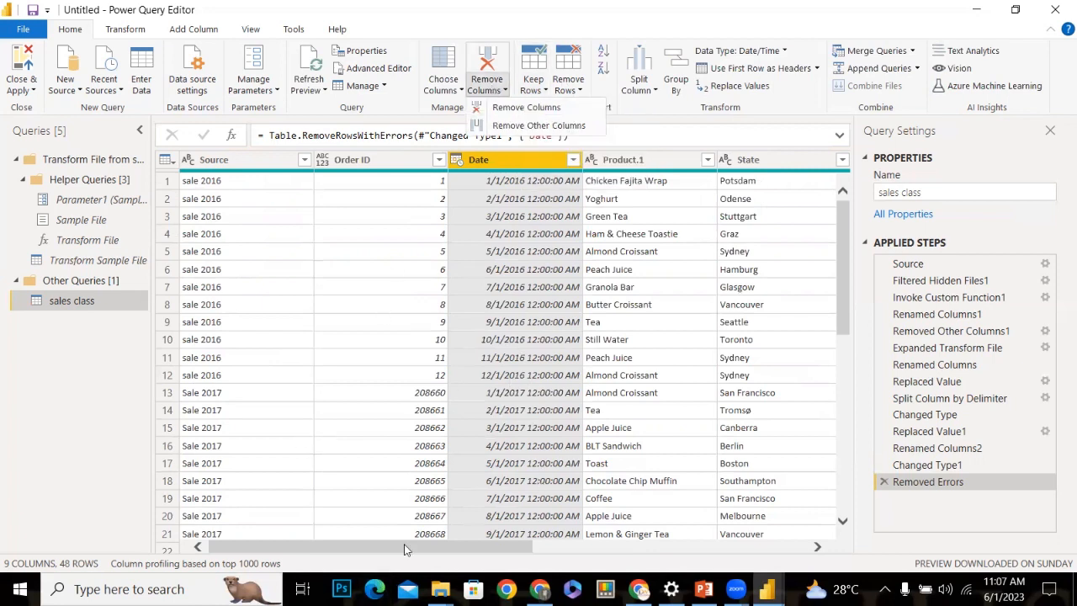
left_click(75, 407)
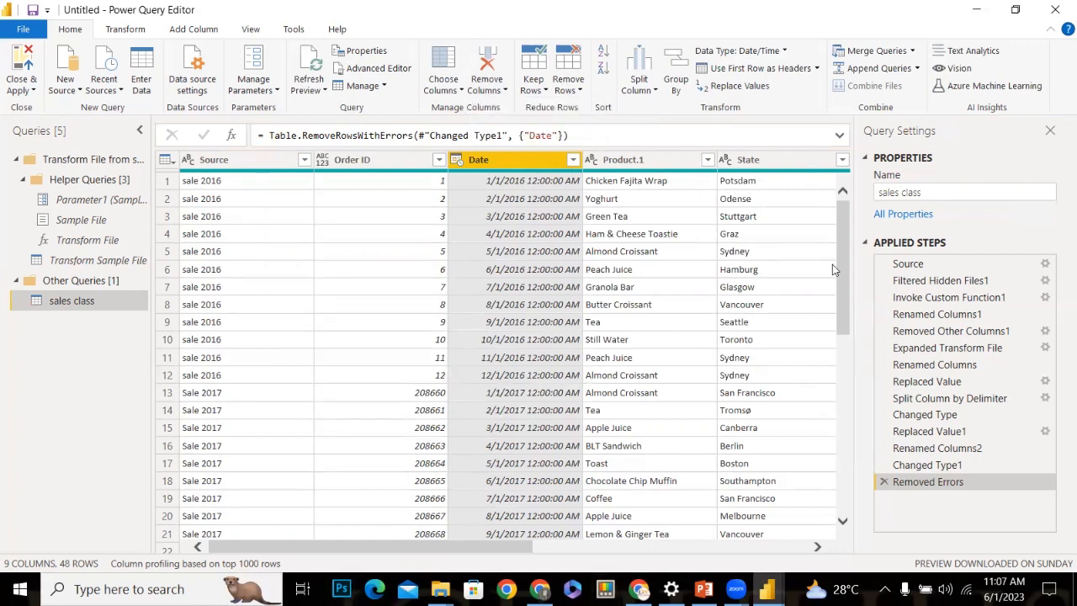
Rename the Product.1 column of the sales class query to Product
scroll(842, 275, "down", 1)
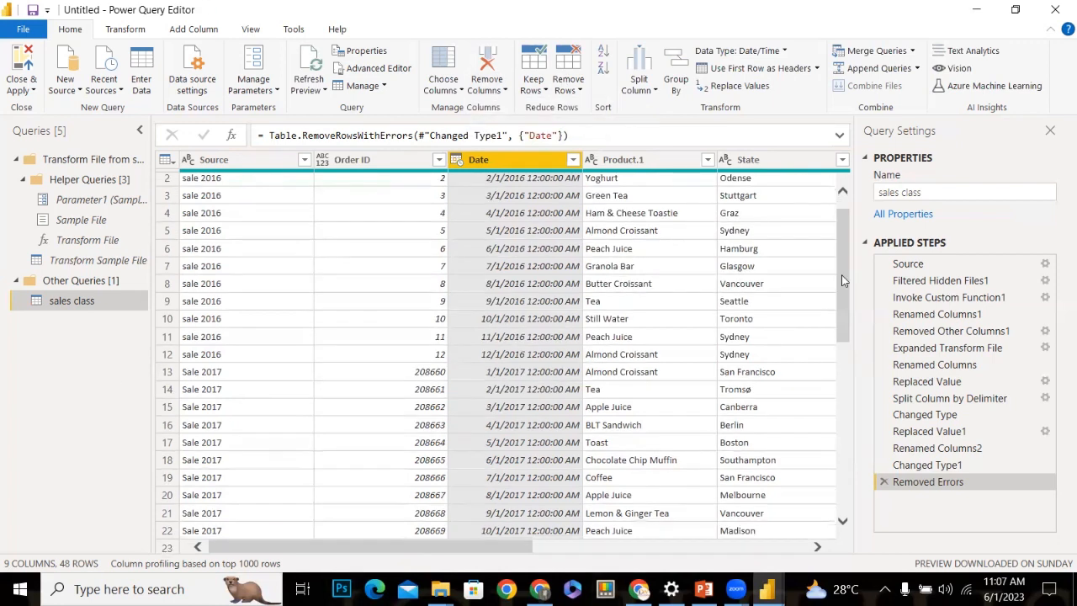
left_click(659, 159)
left_click(747, 160)
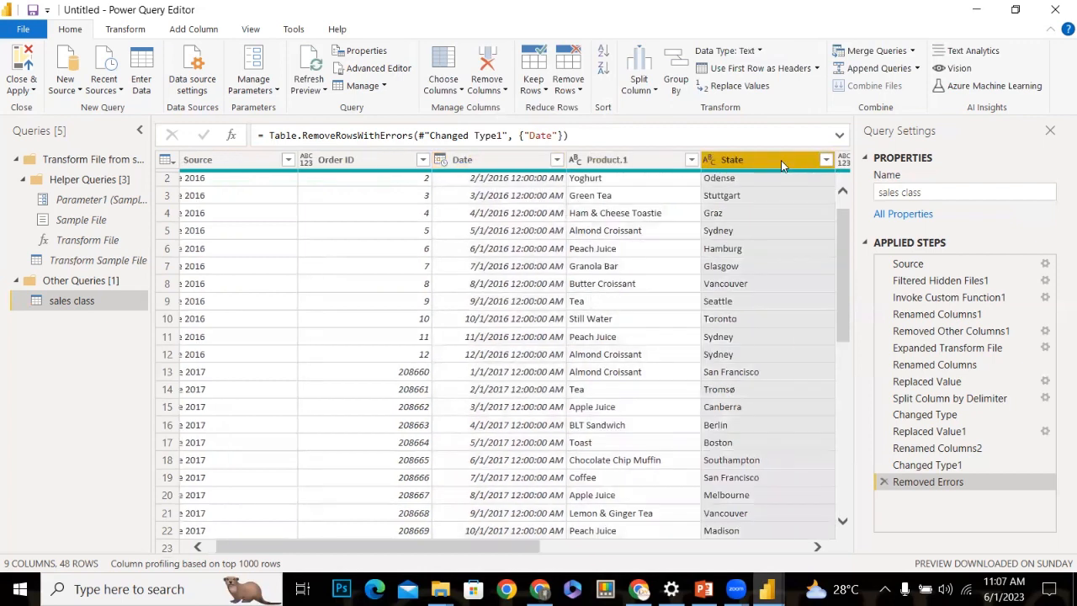
double_click(642, 165)
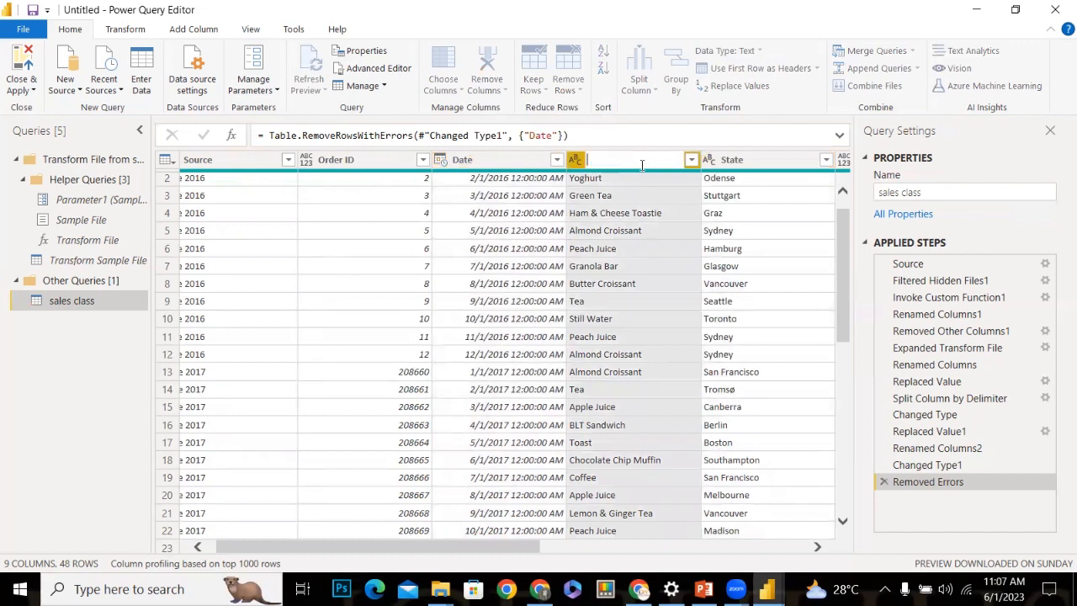
left_click(642, 165)
key("BackSpace")
key("BackSpace")
key("Return")
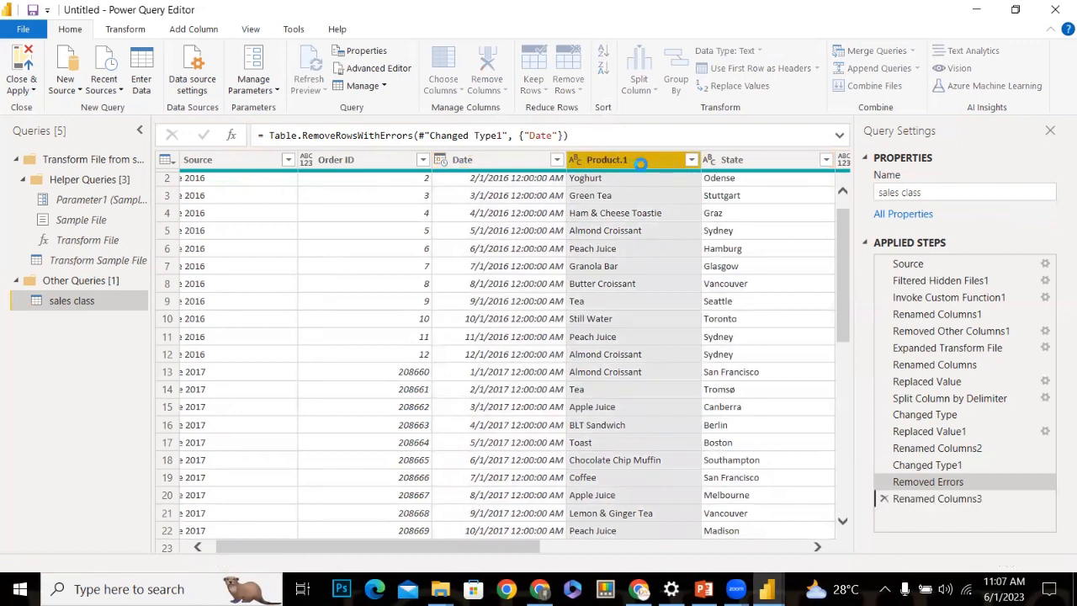
scroll(810, 535, "right", 5)
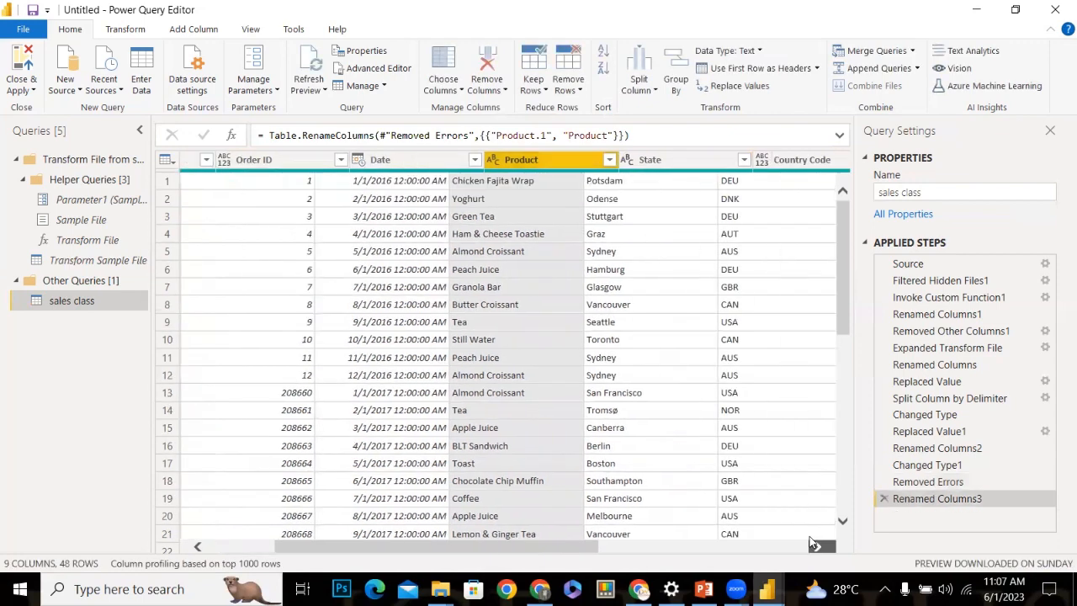
scroll(810, 539, "right", 3)
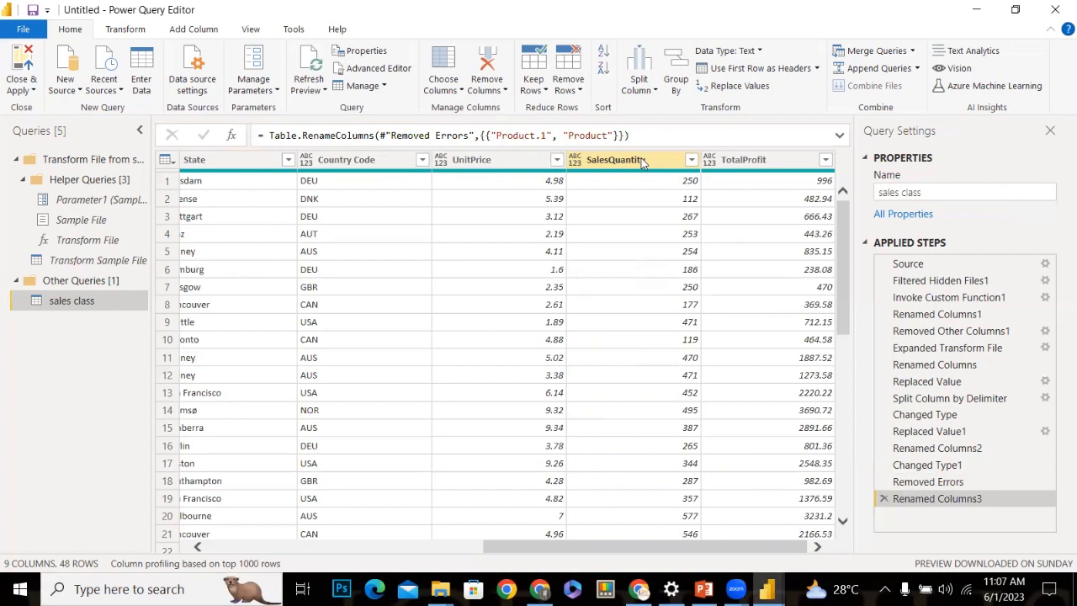
left_click(739, 163)
left_click(651, 168)
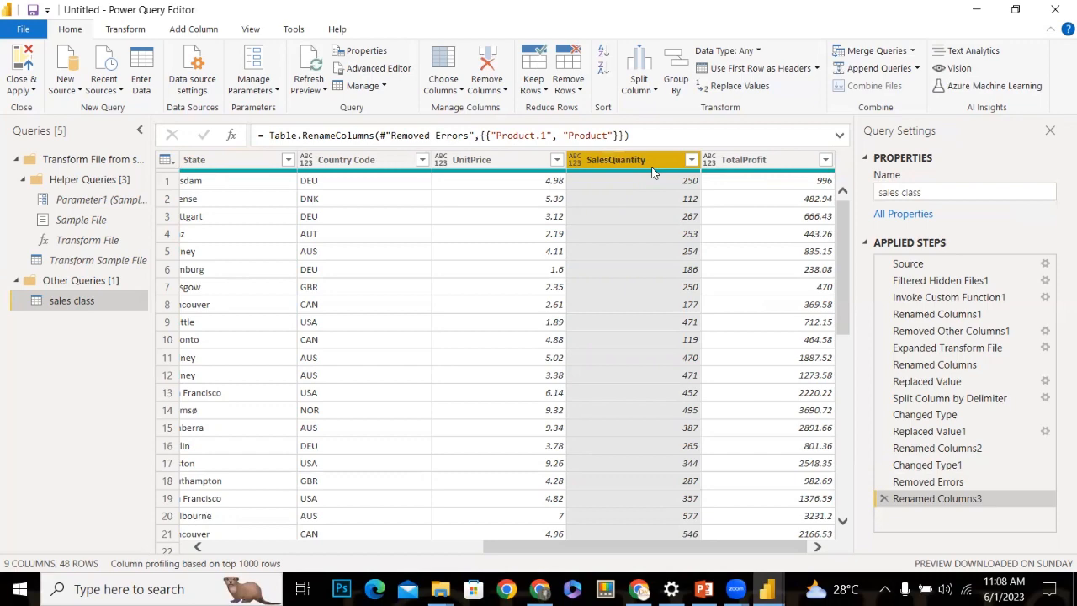
Move the products text file from the desktop into the sales class folder and open that folder
left_click(964, 14)
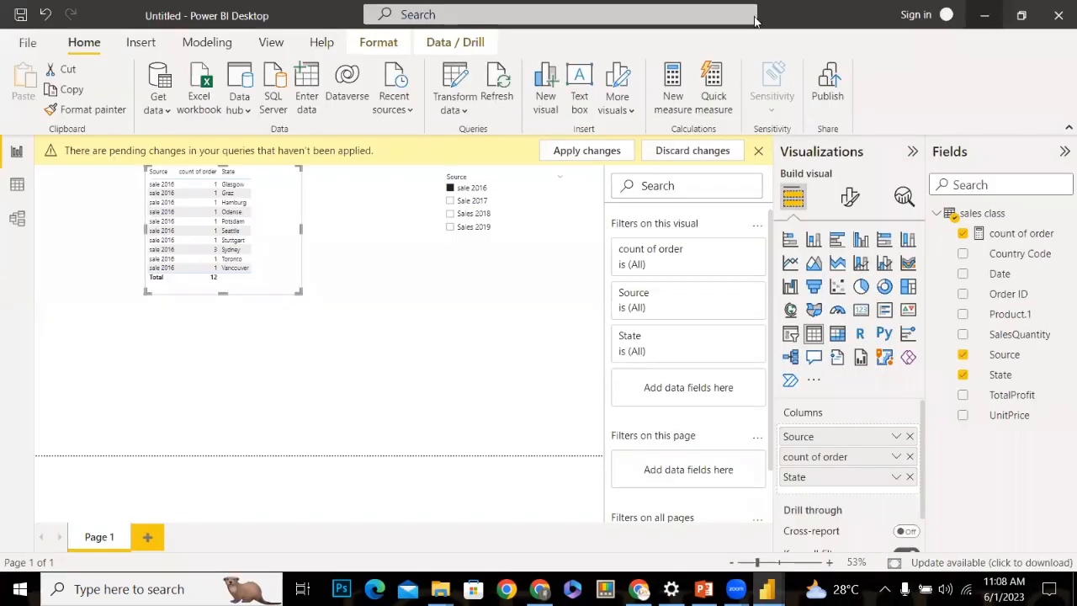
left_click(995, 15)
left_click(751, 16)
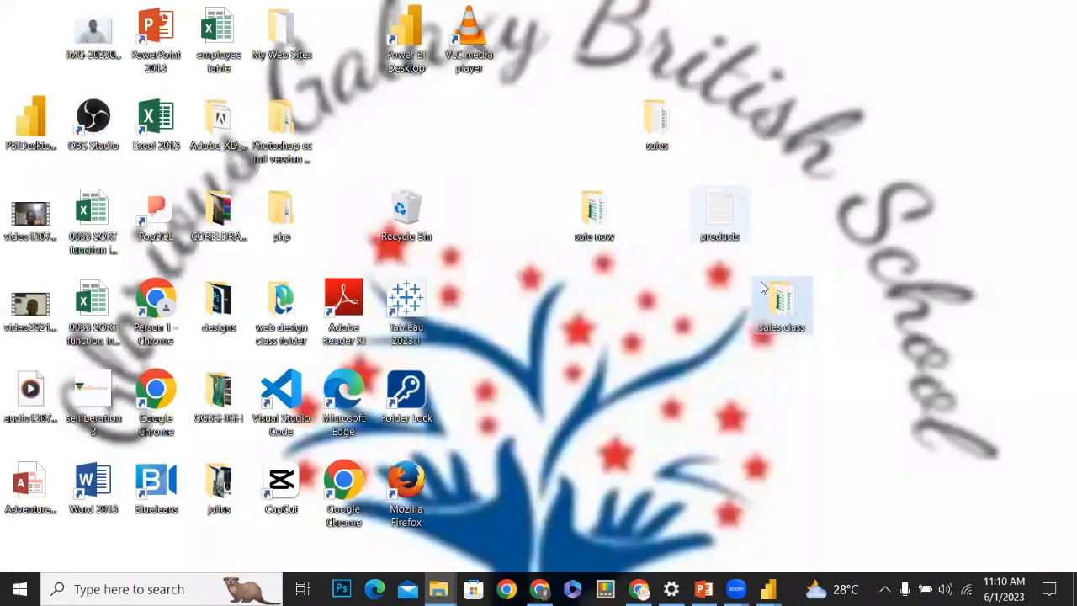
left_click_drag(761, 287, 774, 299)
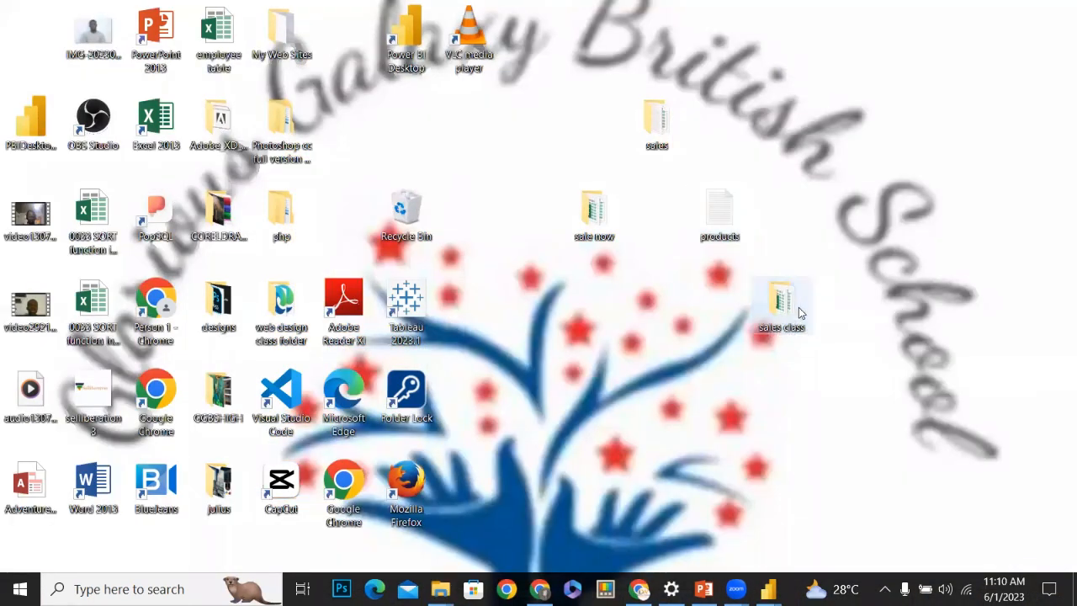
double_click(783, 303)
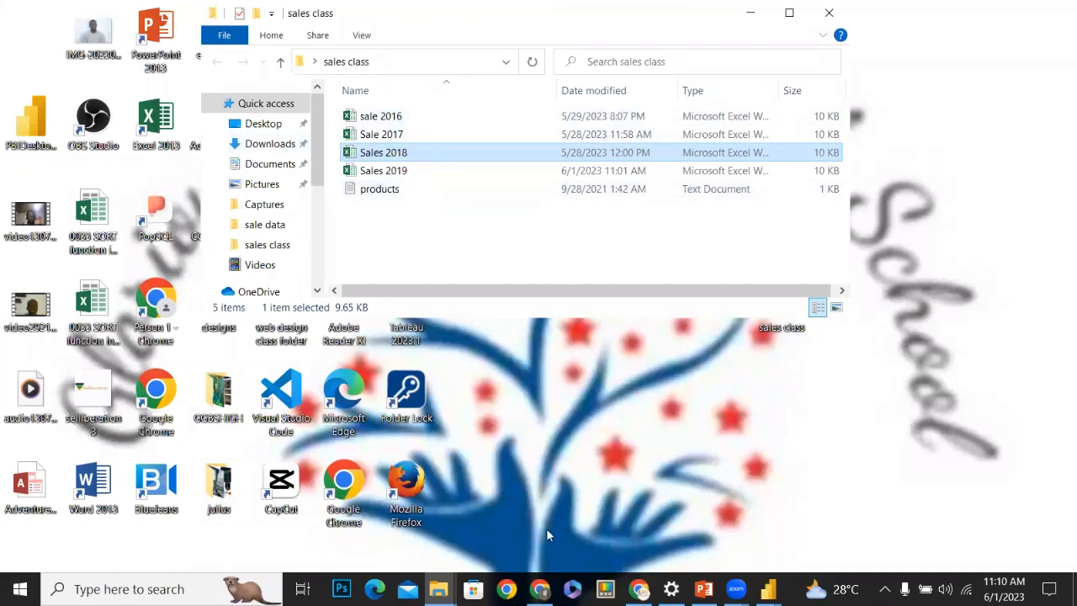
Switch back to the Power Query Editor and refresh the previews of all queries
left_click(769, 589)
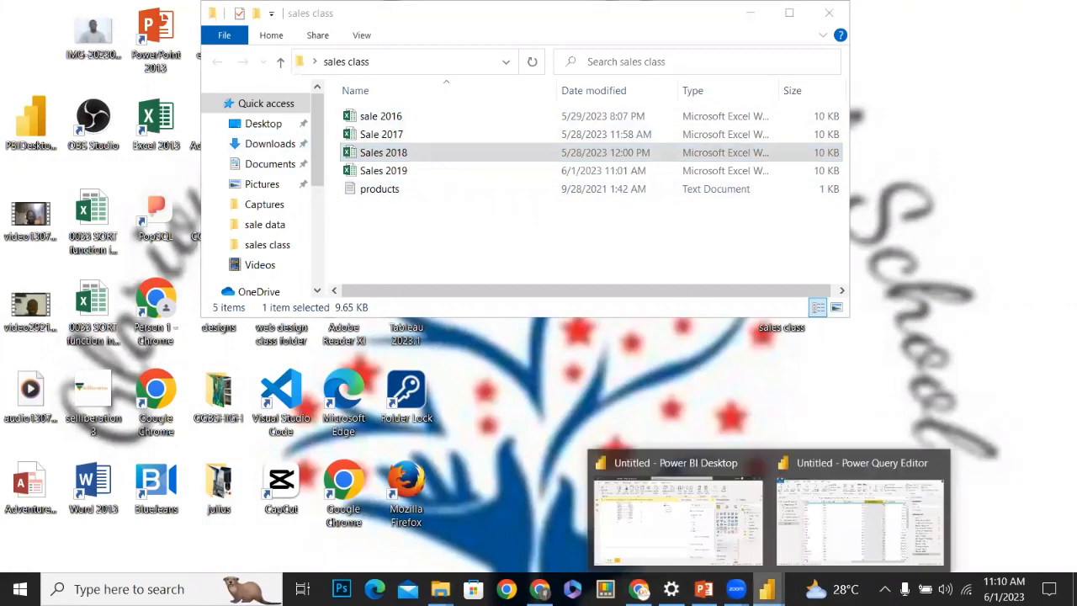
left_click(820, 523)
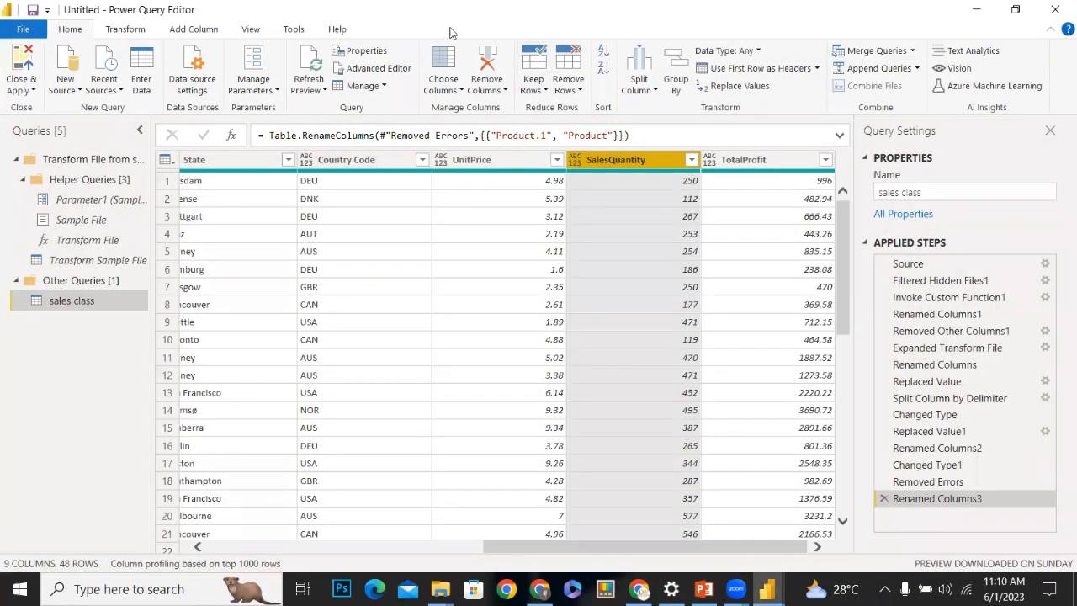
left_click(313, 89)
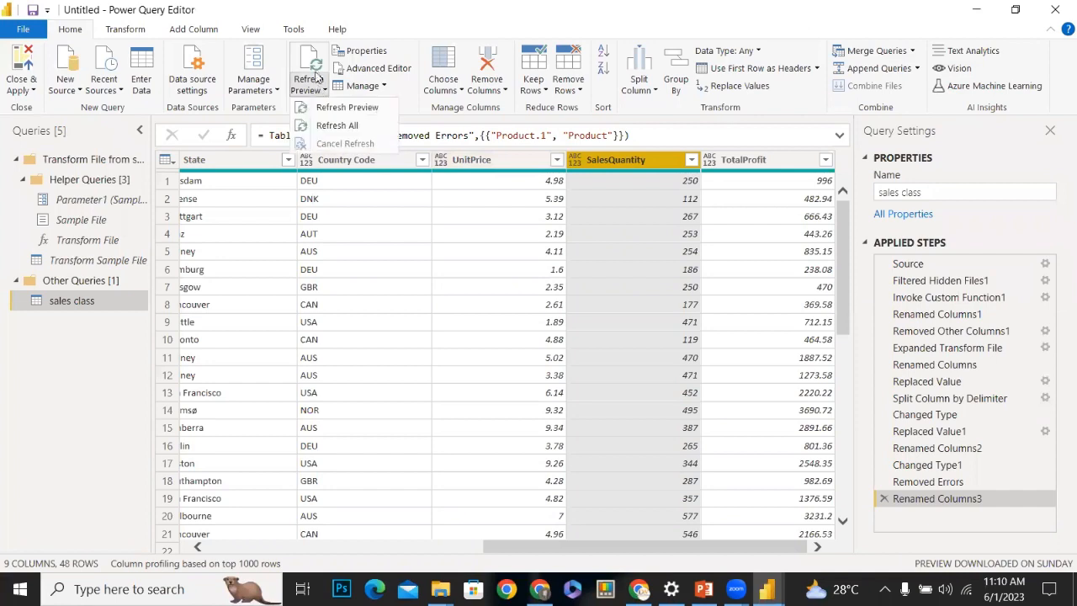
left_click(320, 124)
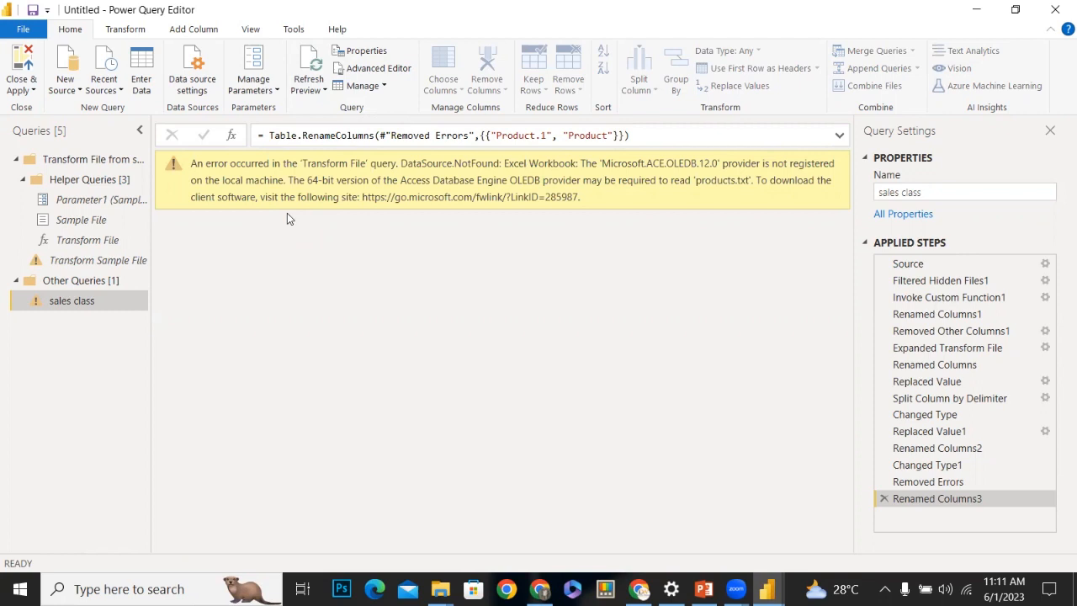
Undo the move of the products text file into the sales class folder, returning it to the desktop, and minimize the folder window
left_click(975, 8)
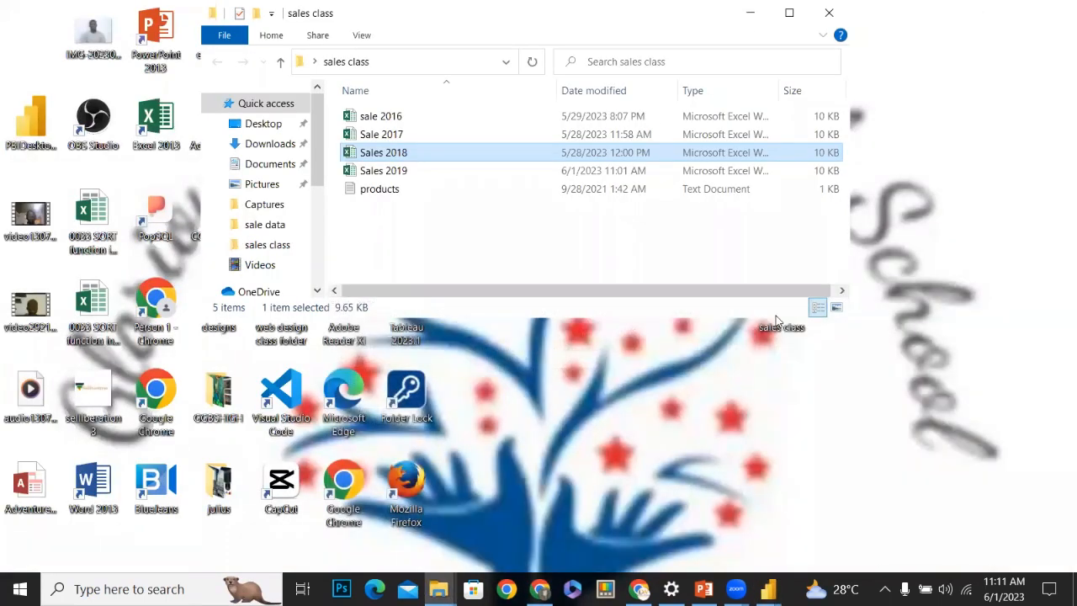
left_click(585, 193)
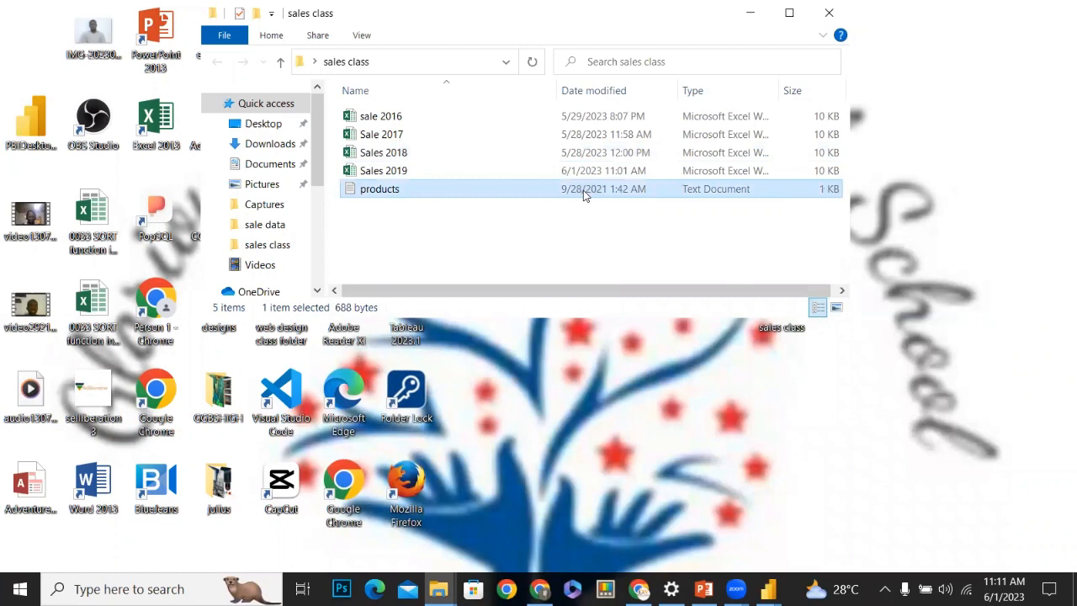
key("Delete")
key("ctrl+z")
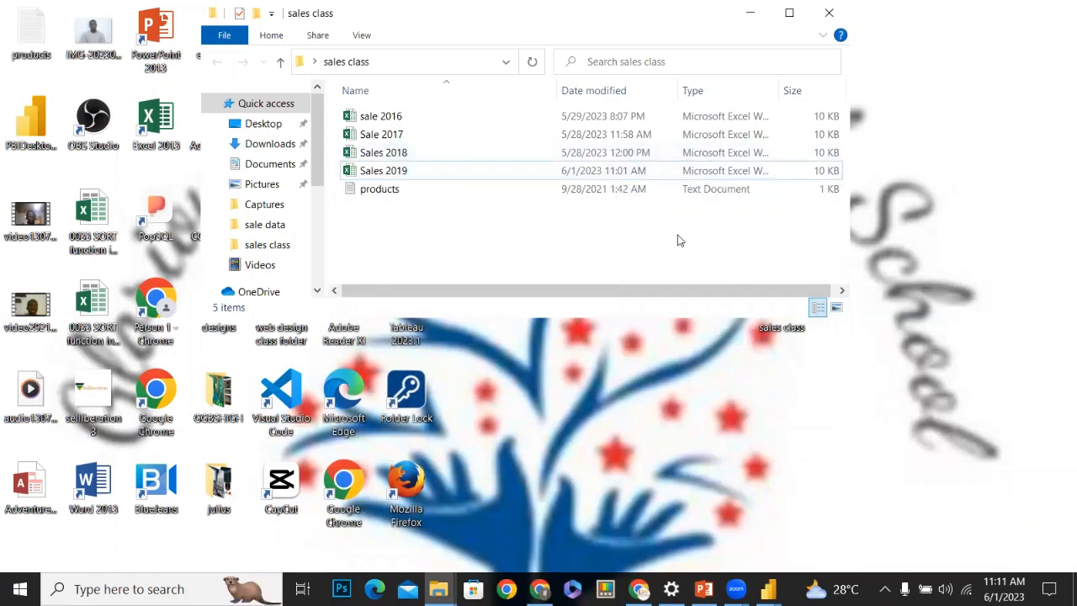
left_click(748, 12)
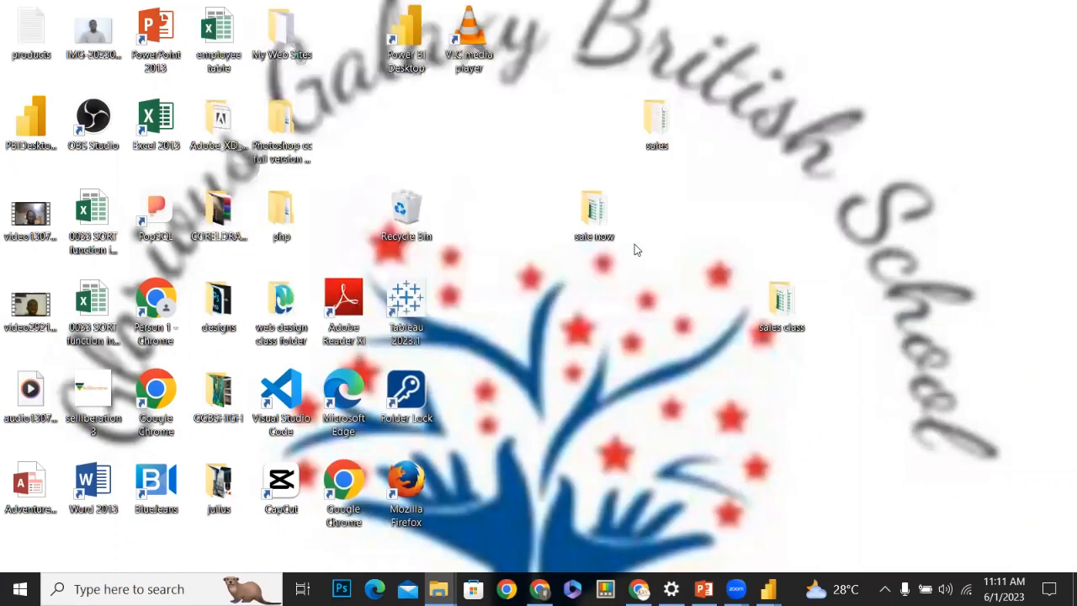
Open the sale now folder, move the sales 2019 workbook onto the desktop, and undo that move
double_click(594, 216)
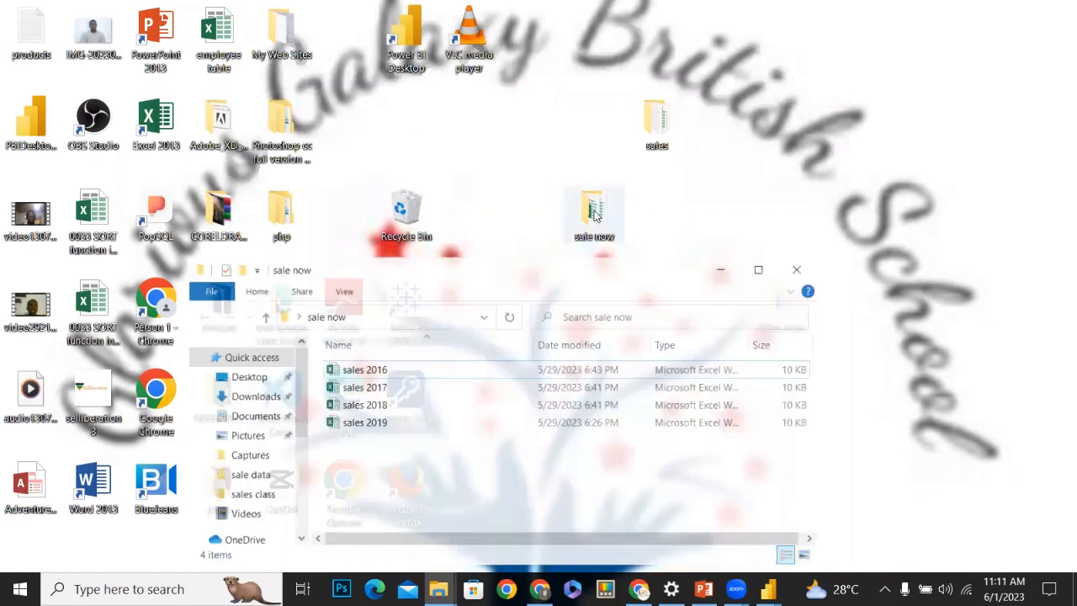
left_click(373, 416)
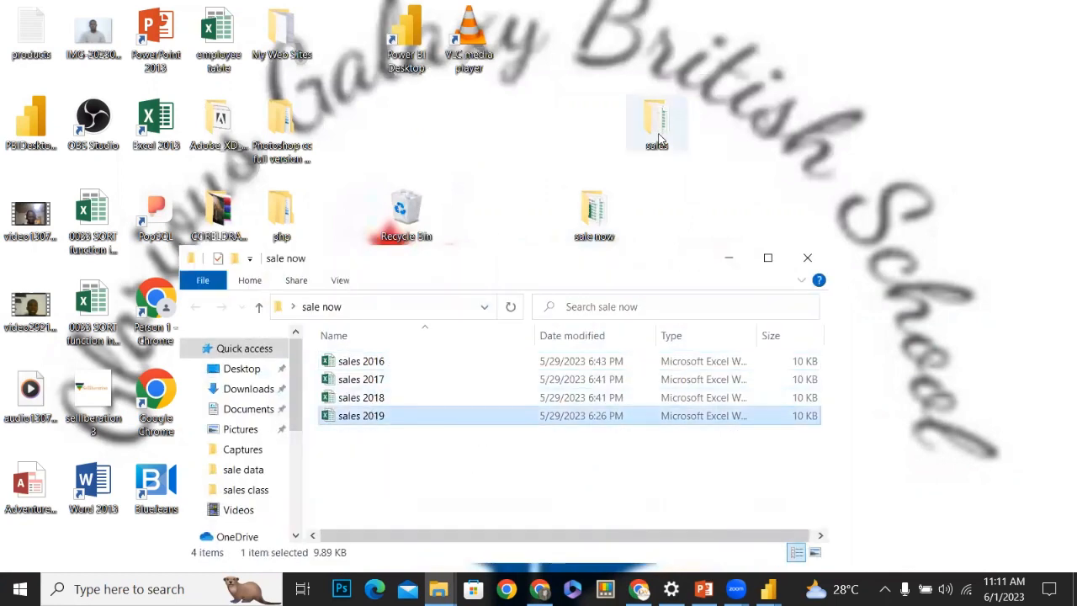
left_click_drag(541, 413, 862, 194)
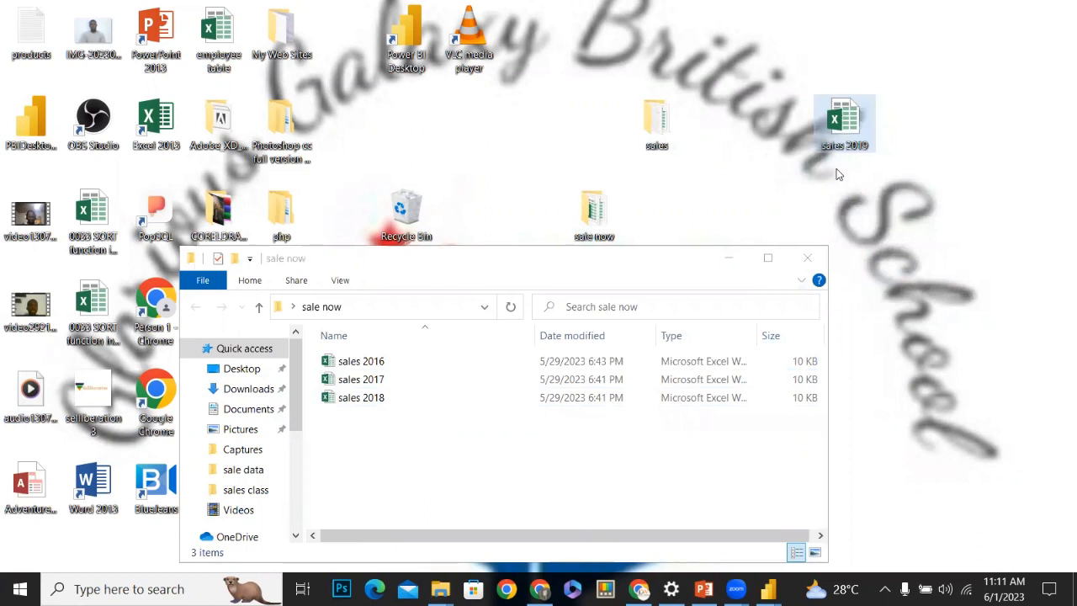
key("ctrl+z")
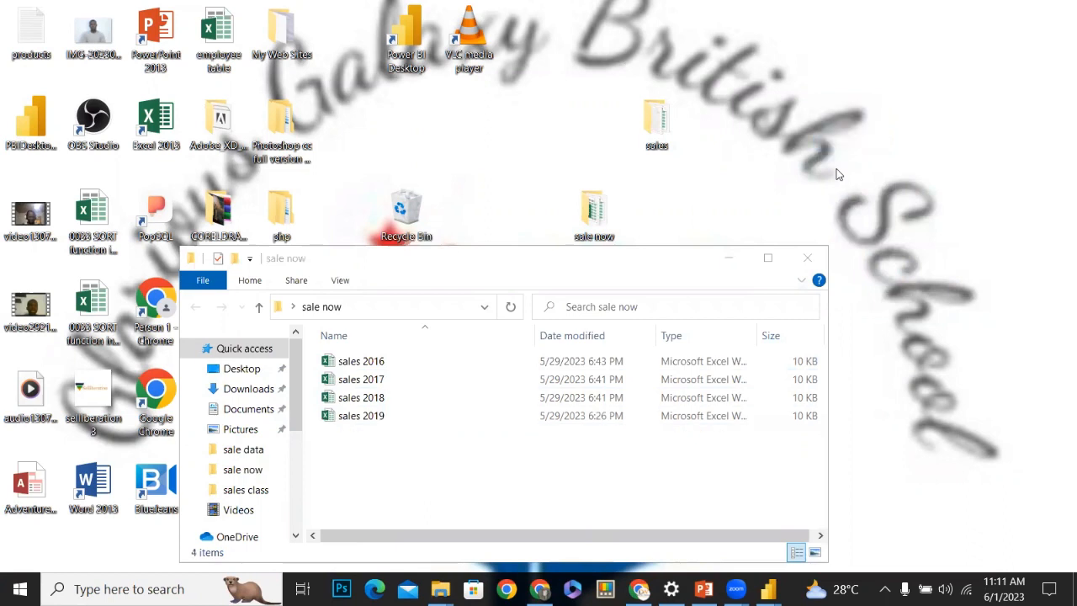
Copy the sales 2019 workbook from the sale now folder to the desktop and close the folder window
left_click(433, 420)
left_click(813, 223)
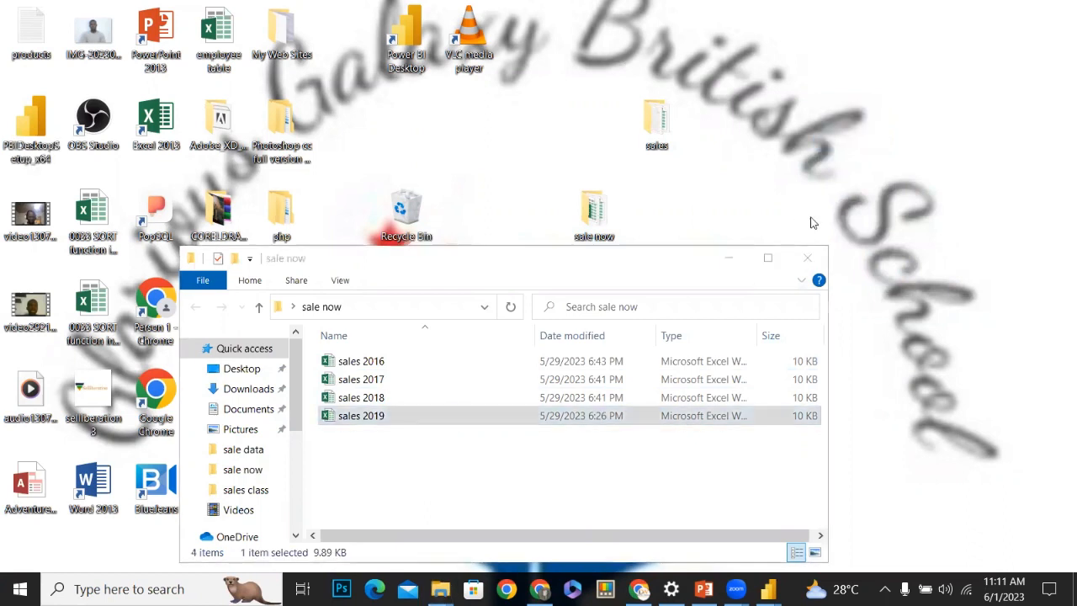
left_click(808, 257)
Try to move the desktop copy of sales 2019 into the sales class folder, and cancel the file replacement
left_click_drag(359, 43, 781, 304)
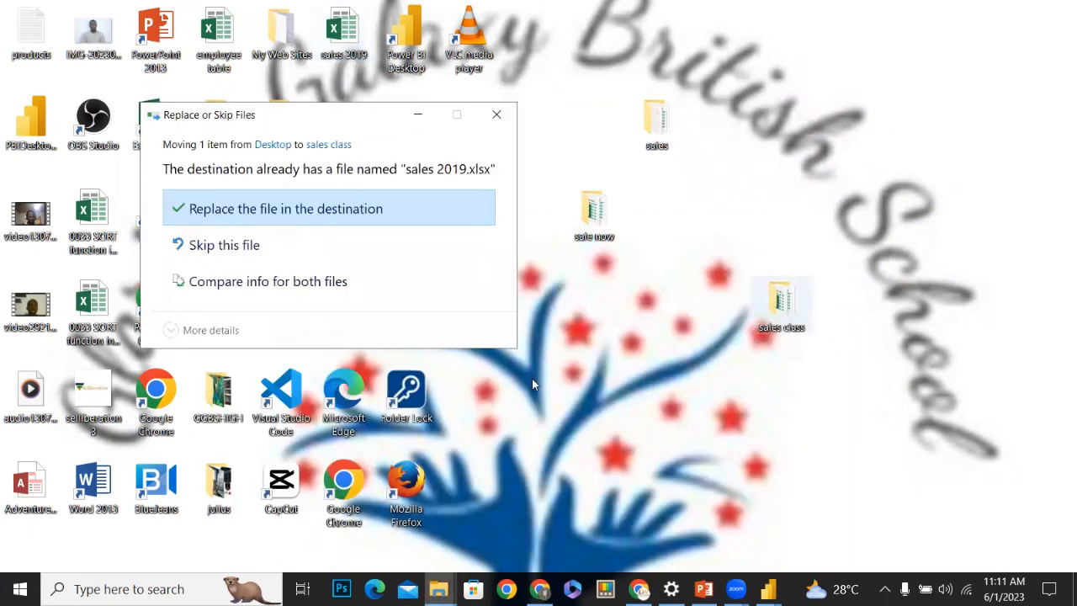
left_click(497, 118)
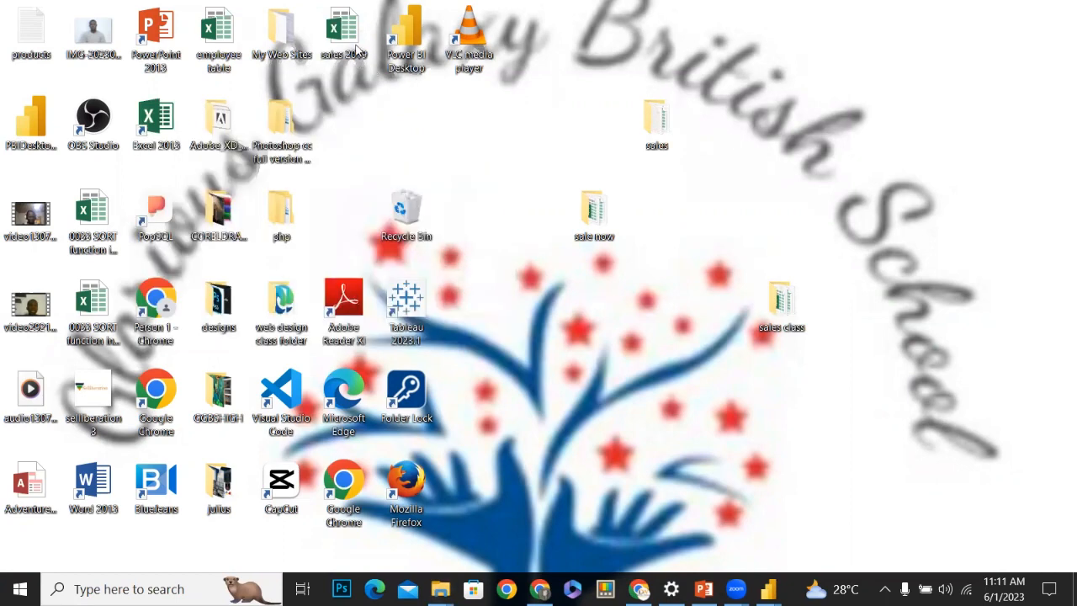
Rename the desktop copy of the sales 2019 workbook as sales 20191 and move it into the sales class folder
double_click(357, 49)
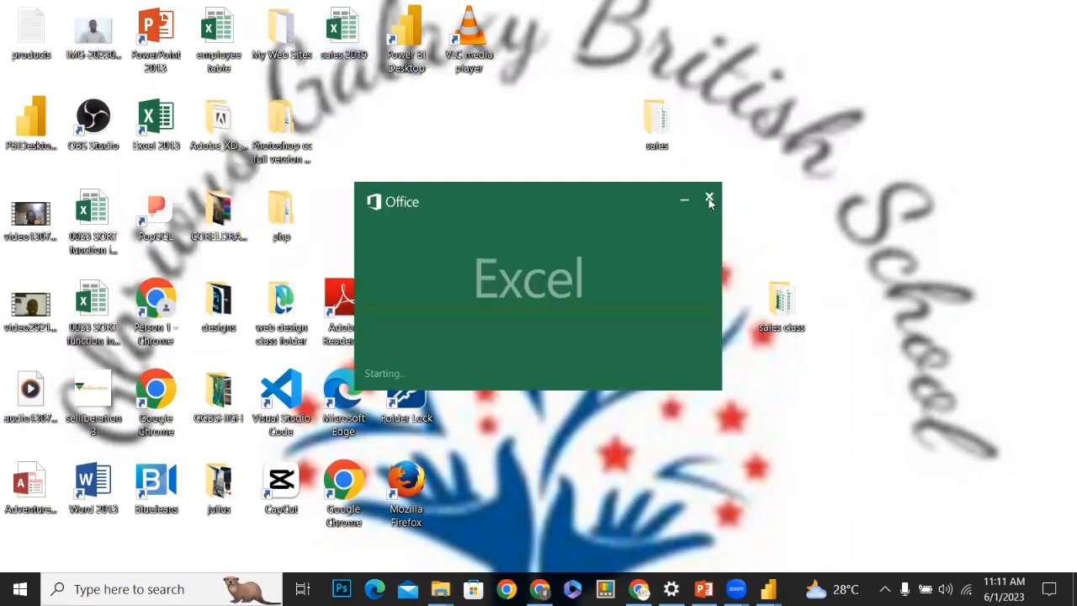
left_click(709, 200)
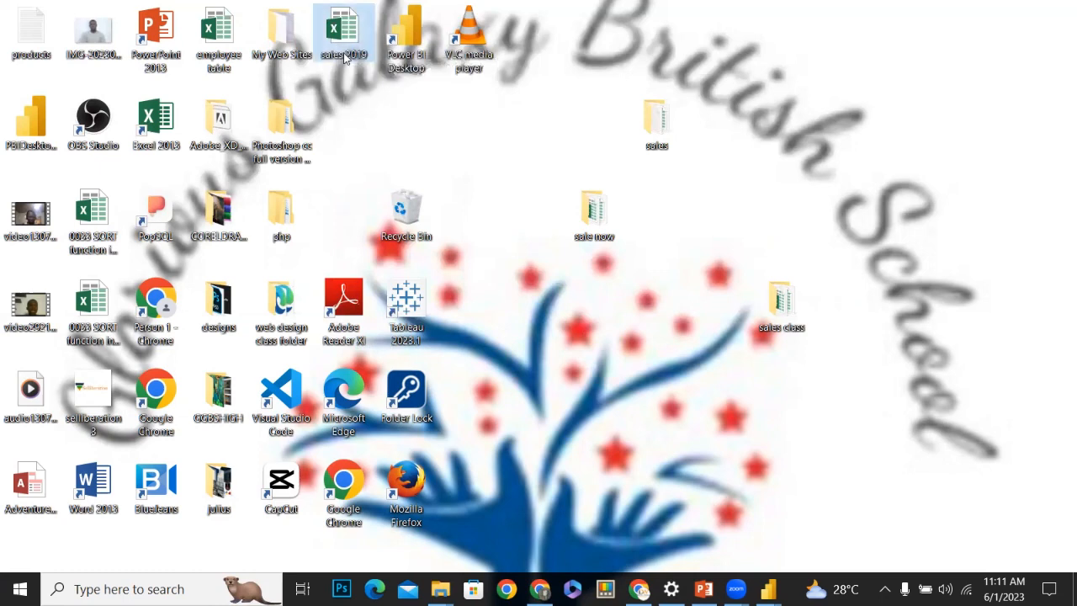
left_click(354, 56)
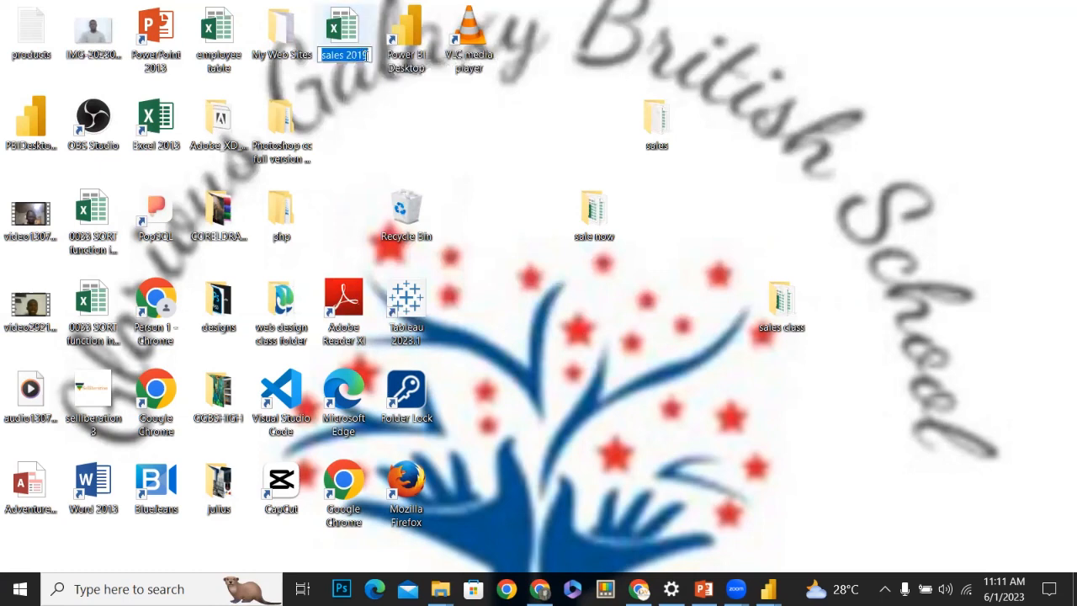
left_click(367, 55)
type("1")
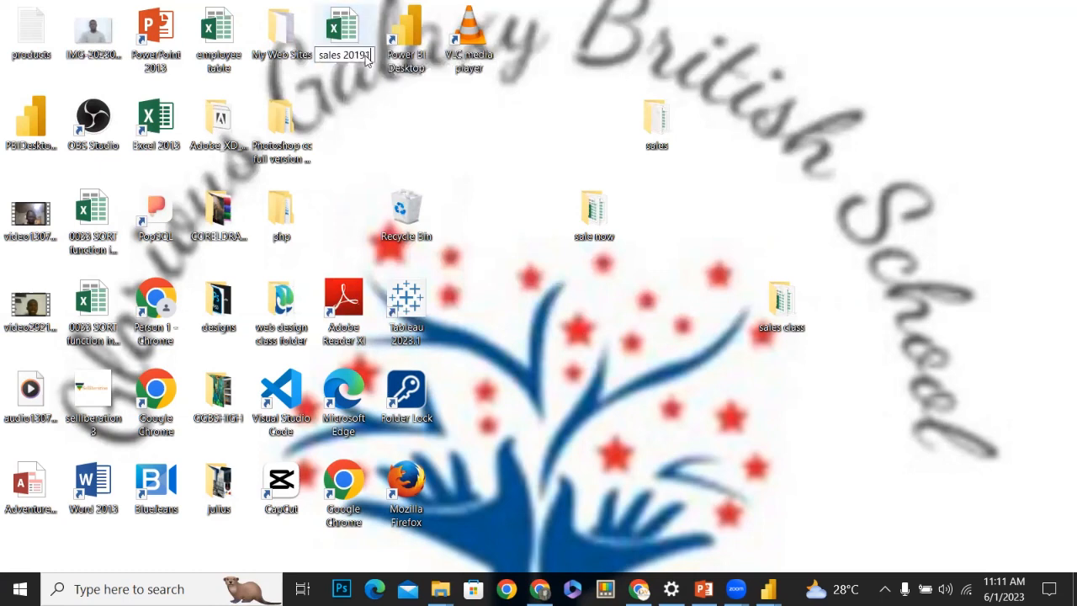
key("Return")
left_click_drag(344, 54, 774, 318)
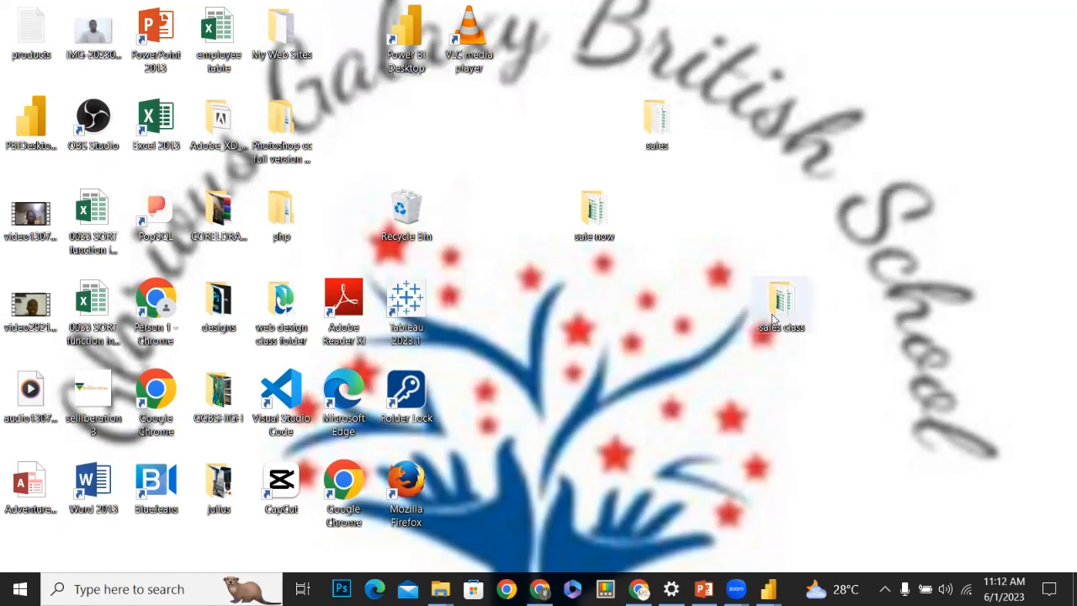
Switch to Power Query Editor, delete the Renamed Columns3 and Removed Errors steps from the sales class query, and refresh all queries
left_click(768, 589)
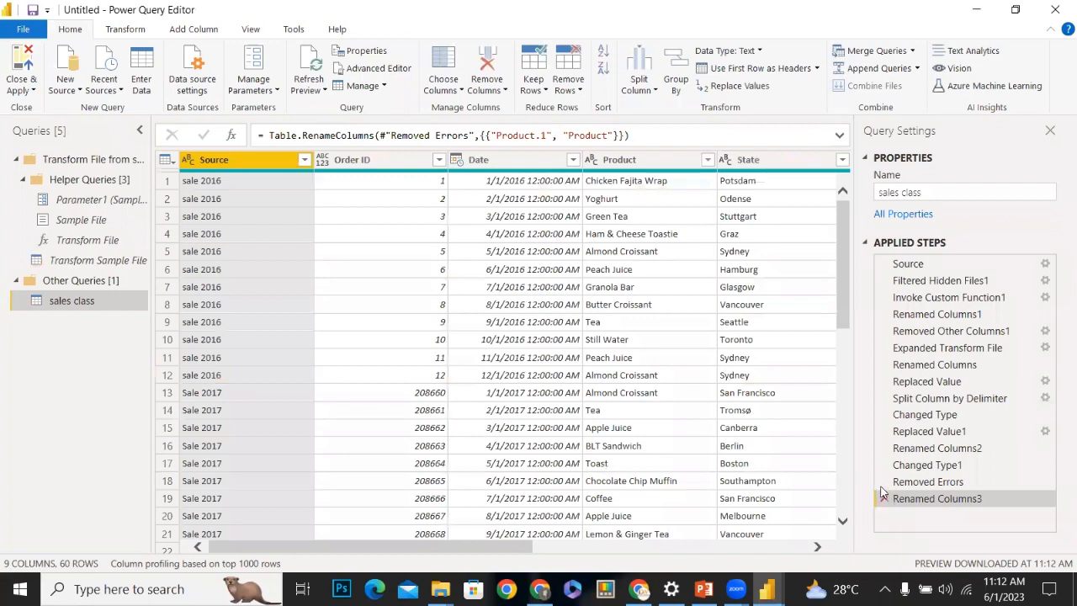
left_click(883, 499)
left_click(884, 482)
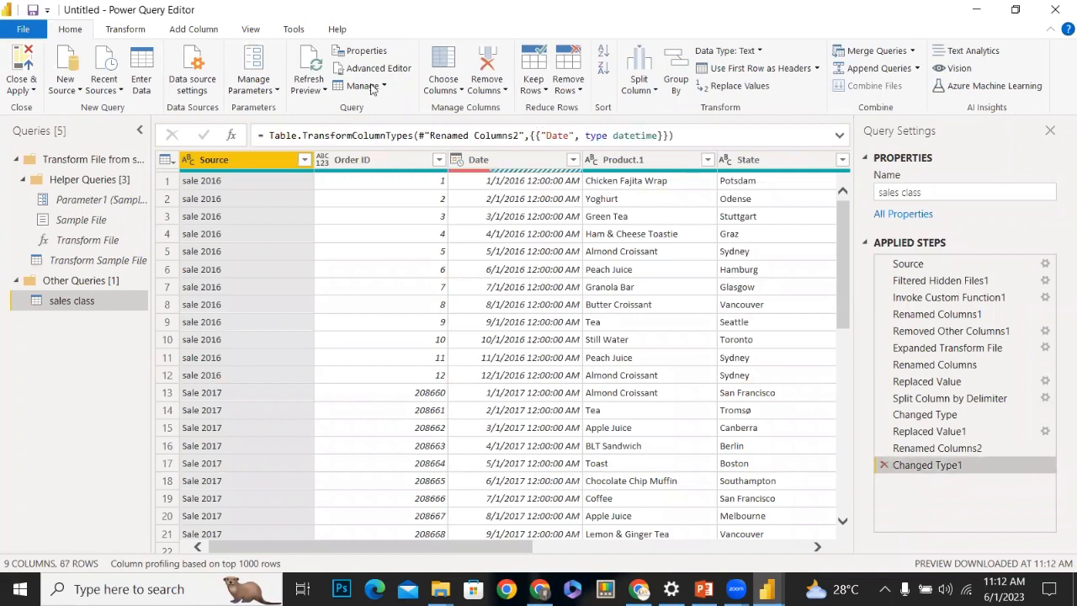
left_click(320, 90)
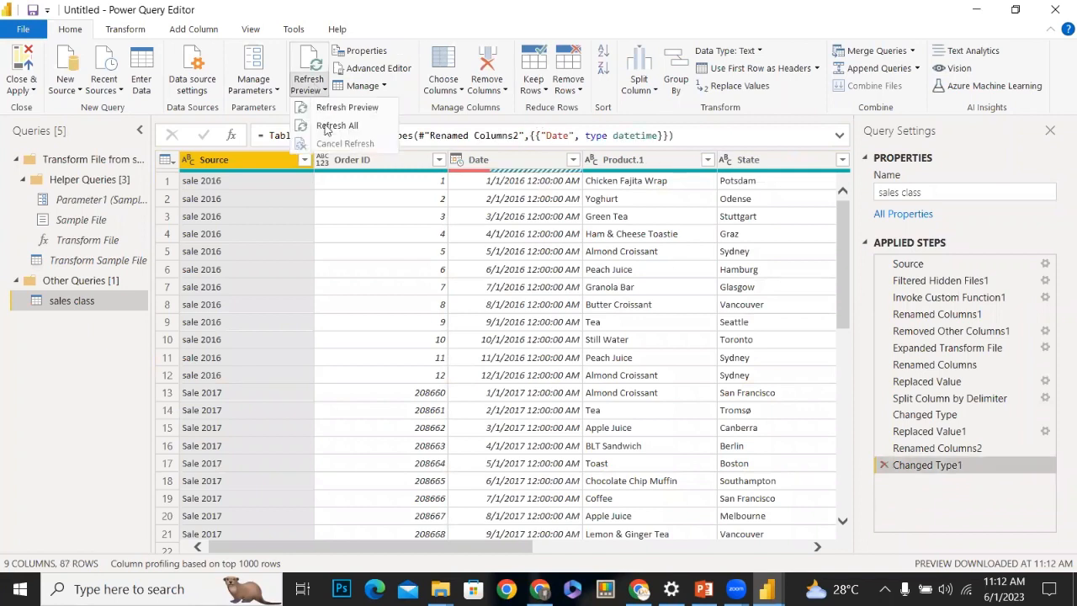
left_click(328, 128)
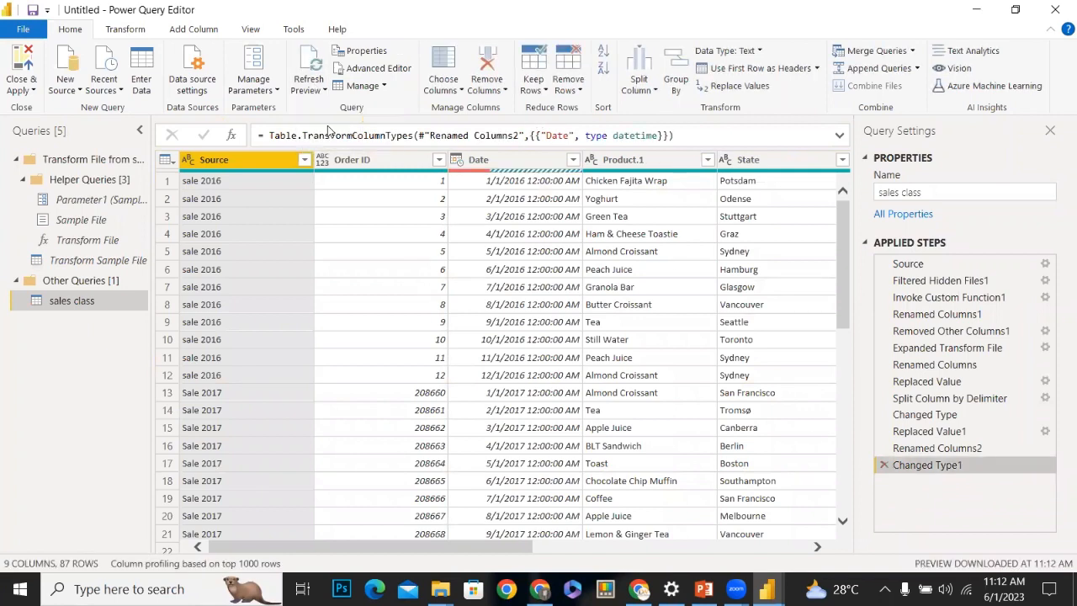
Examine the sales 20191 rows at the end of the sales class query across all columns, from Source to TotalProfit
left_click_drag(262, 550, 422, 549)
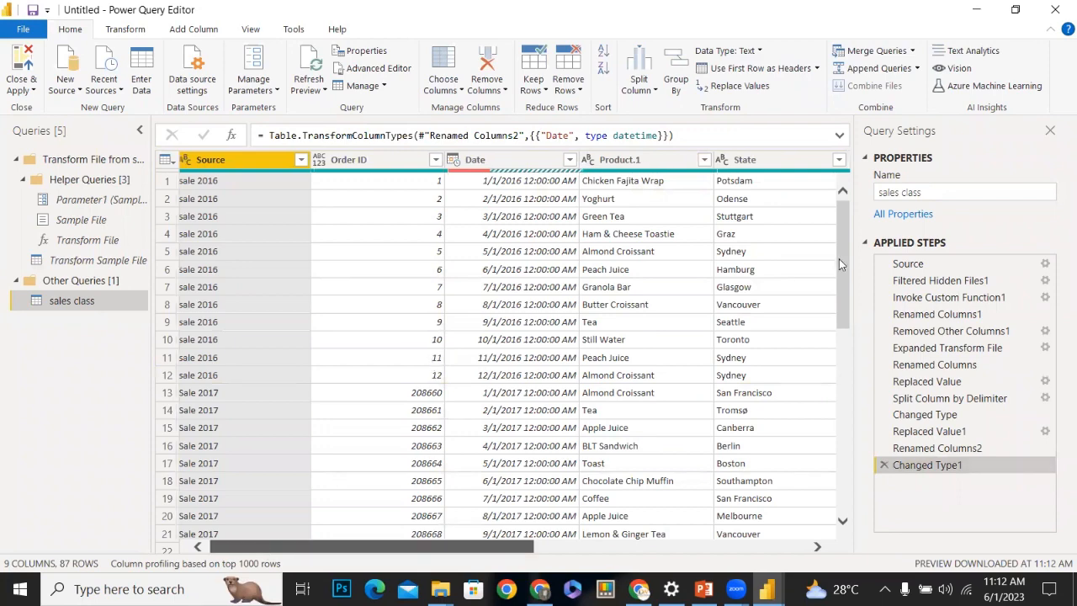
left_click_drag(876, 437, 865, 500)
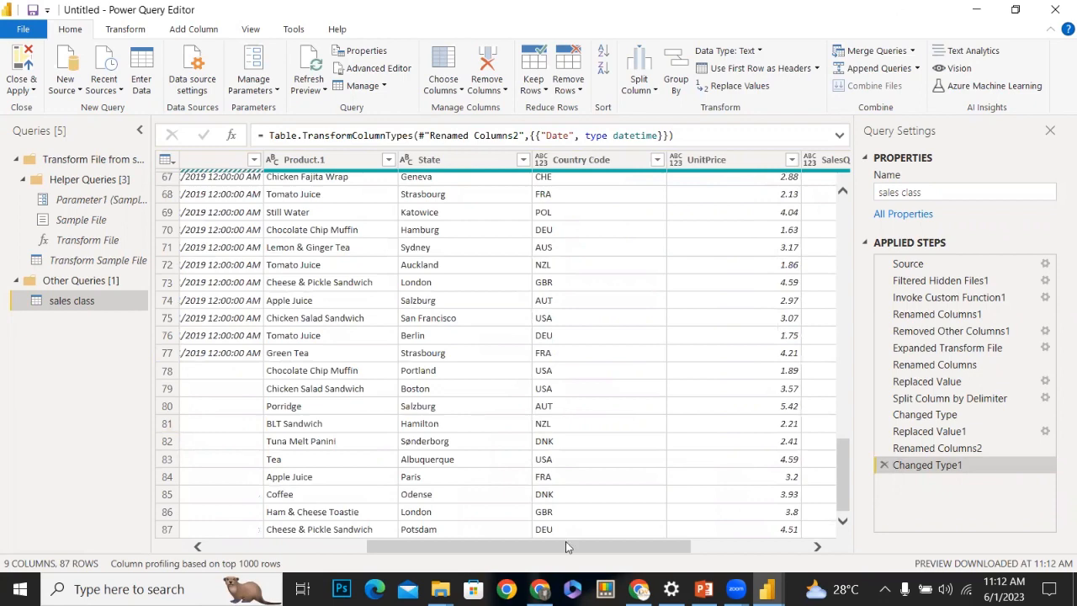
left_click_drag(384, 547, 225, 547)
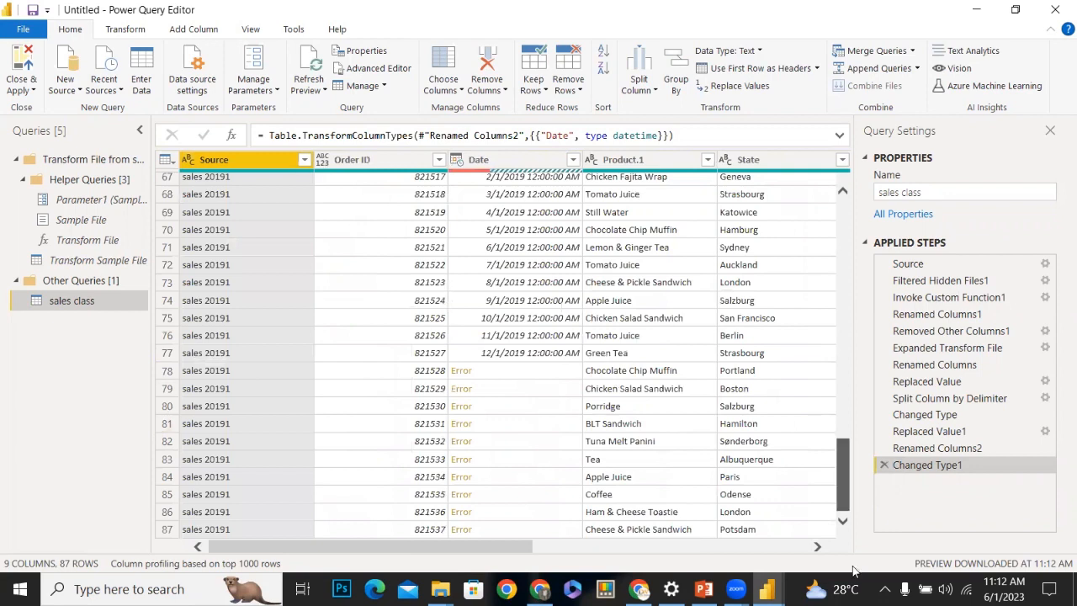
scroll(673, 513, "up", 1)
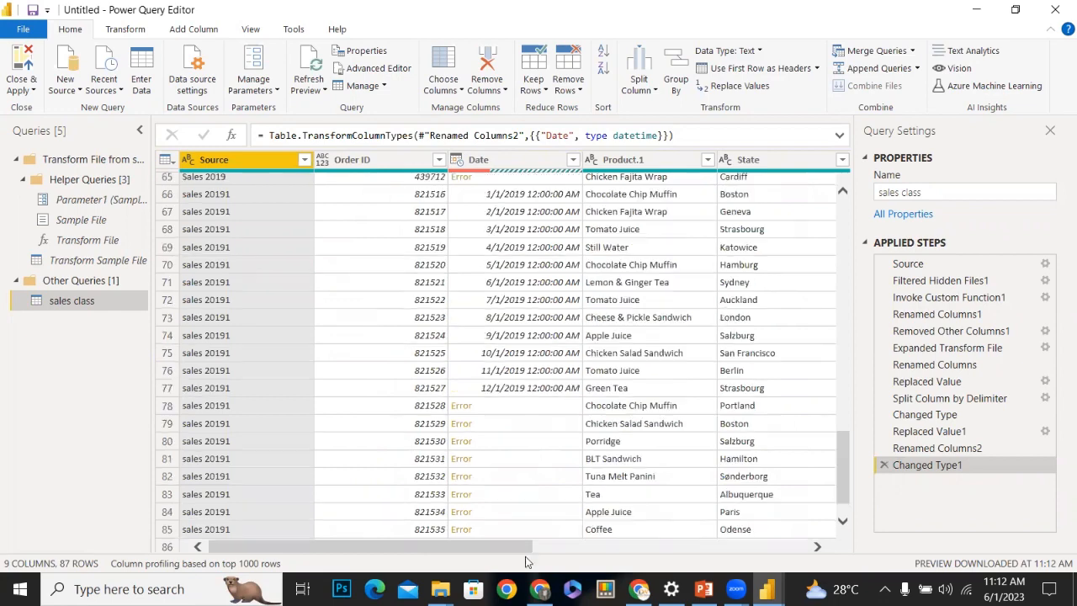
left_click_drag(492, 548, 554, 555)
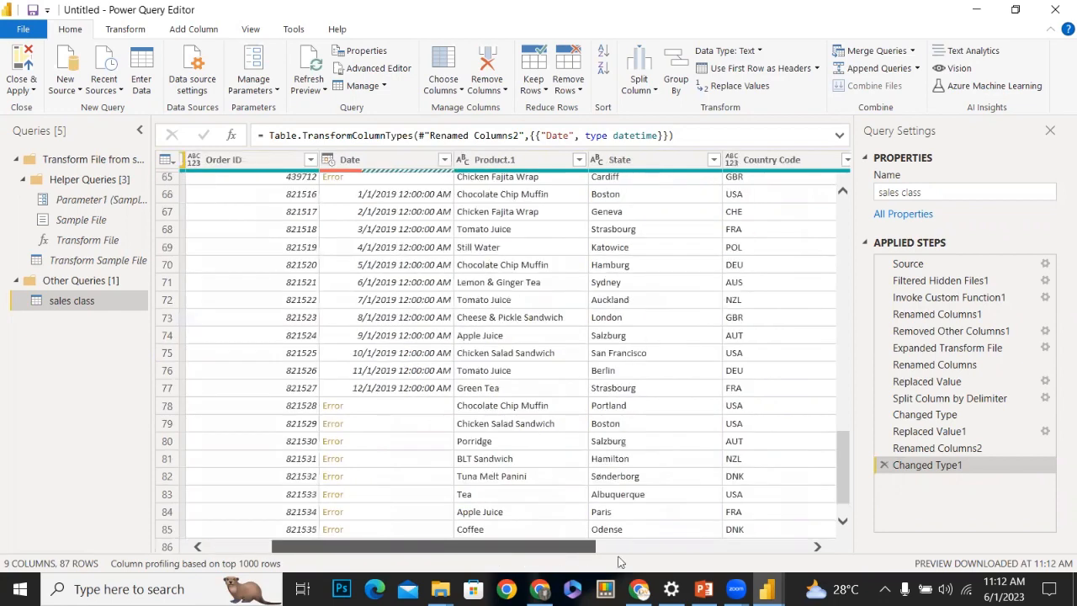
left_click(774, 549)
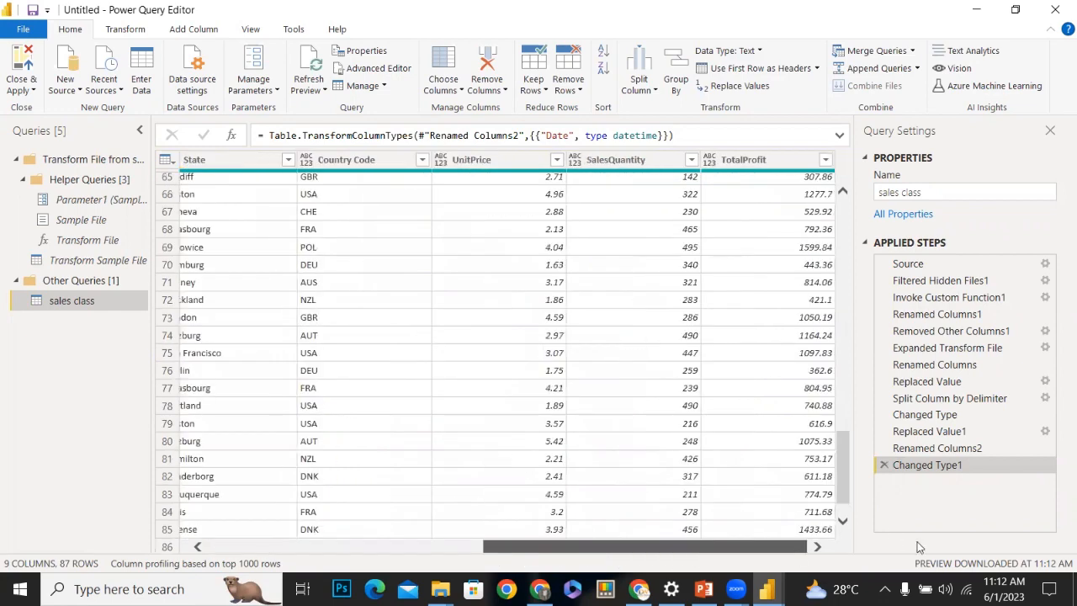
left_click_drag(583, 545, 437, 547)
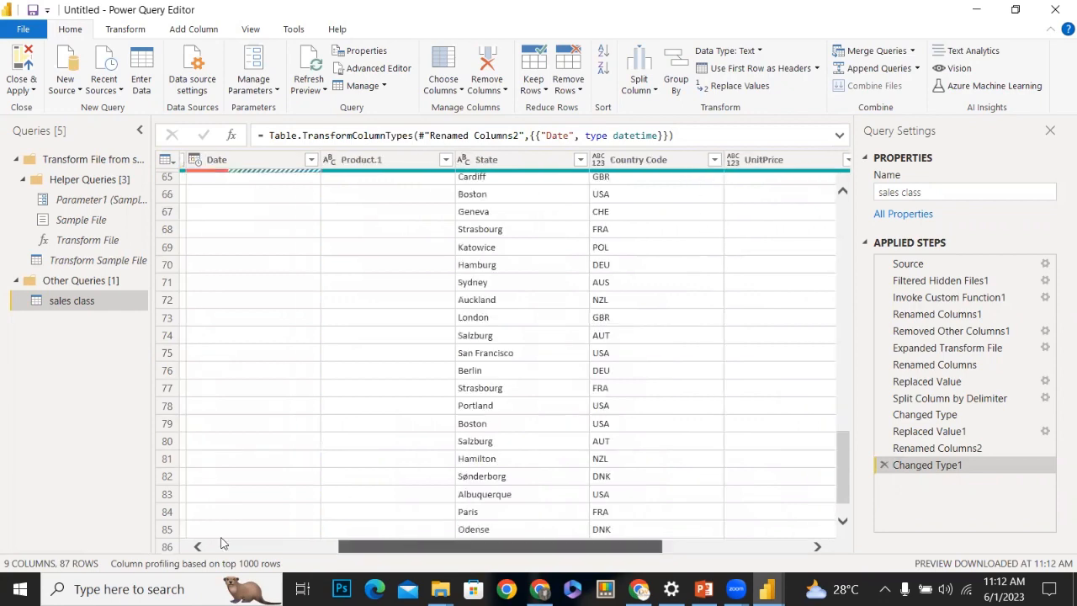
left_click_drag(100, 526, 101, 520)
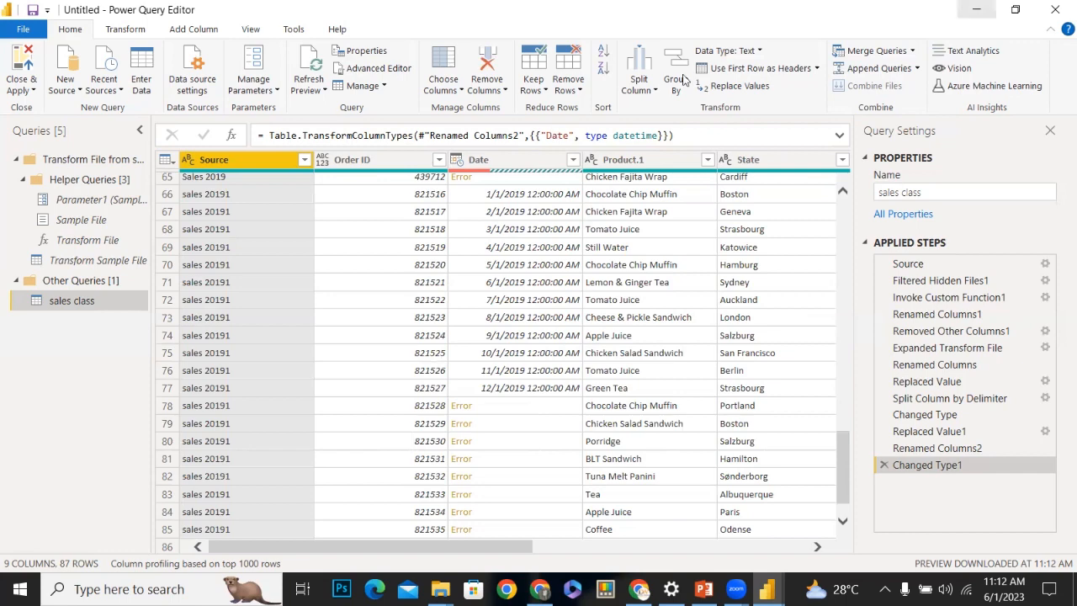
Open the employee table workbook from the desktop, minimize it, and try to move its file into the sales class folder
left_click(976, 10)
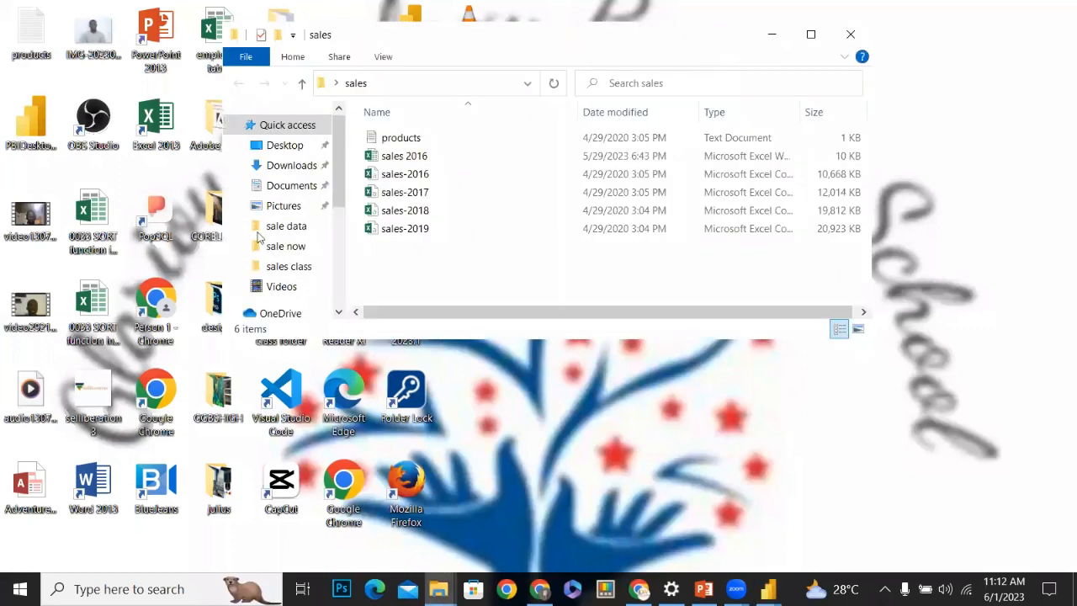
double_click(221, 34)
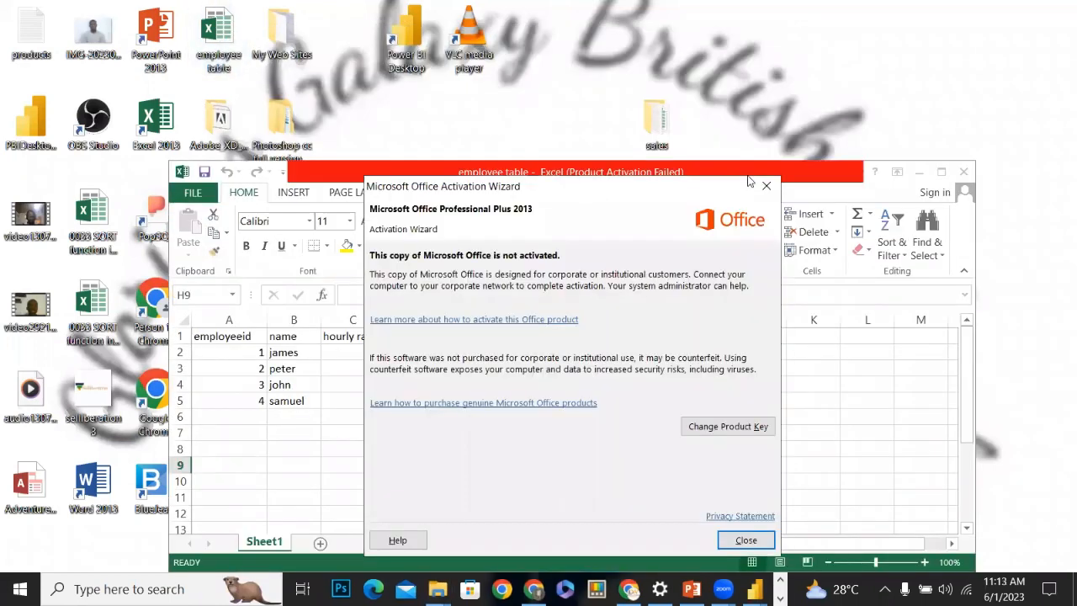
left_click(920, 174)
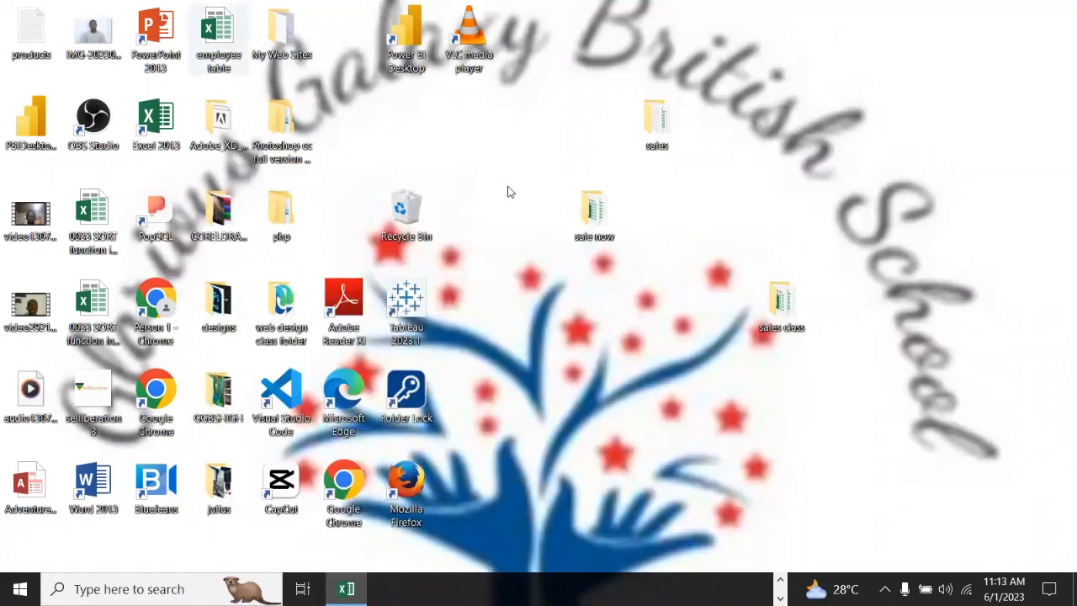
left_click_drag(776, 313, 778, 316)
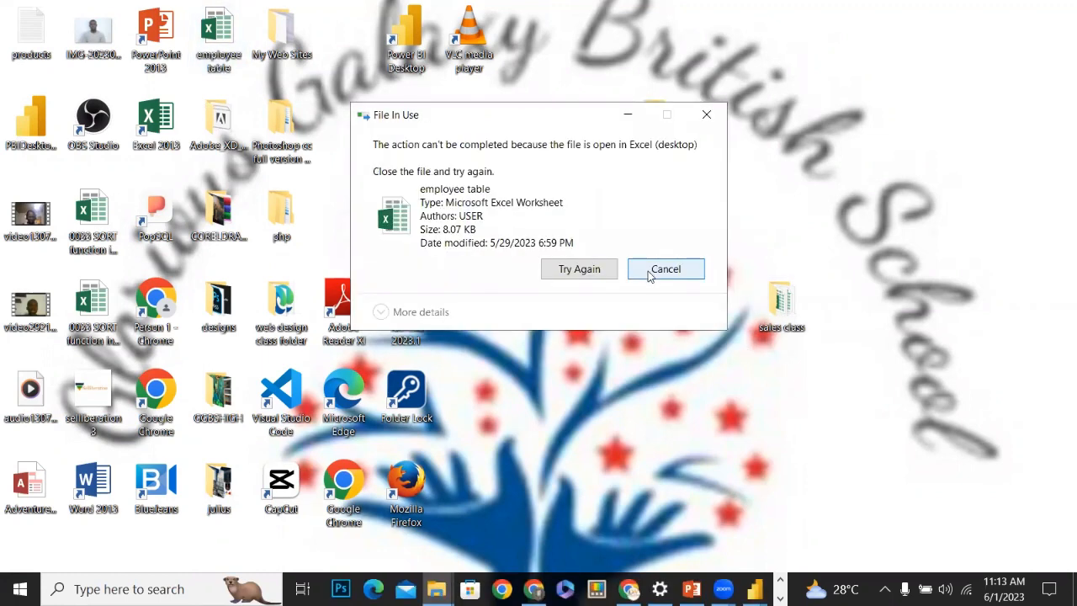
Try to move the employee table workbook from the desktop into the sales class folder
key("Escape")
left_click_drag(238, 55, 779, 415)
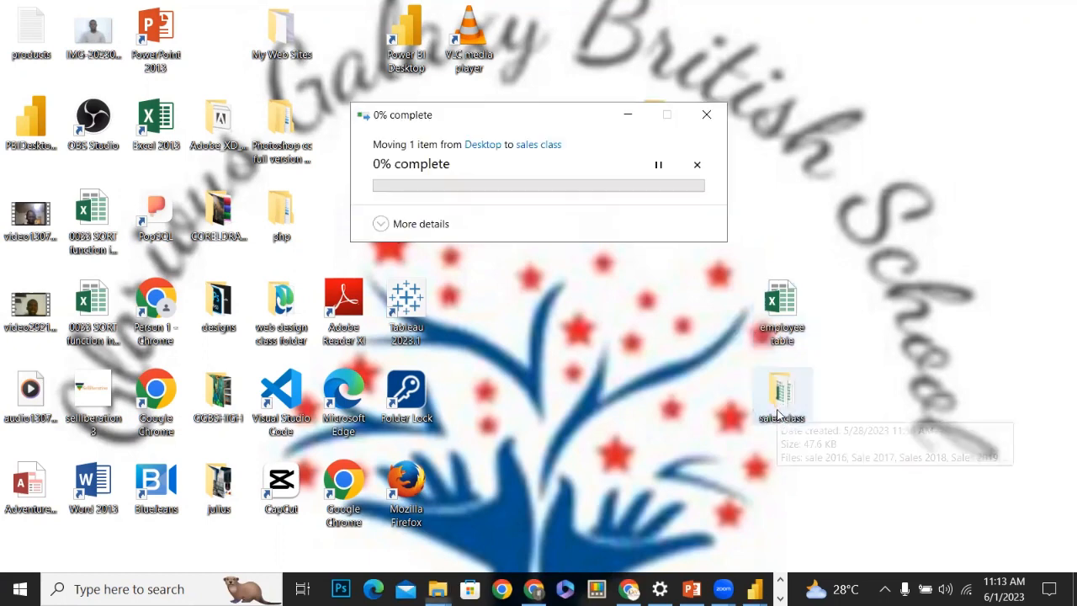
left_click(712, 117)
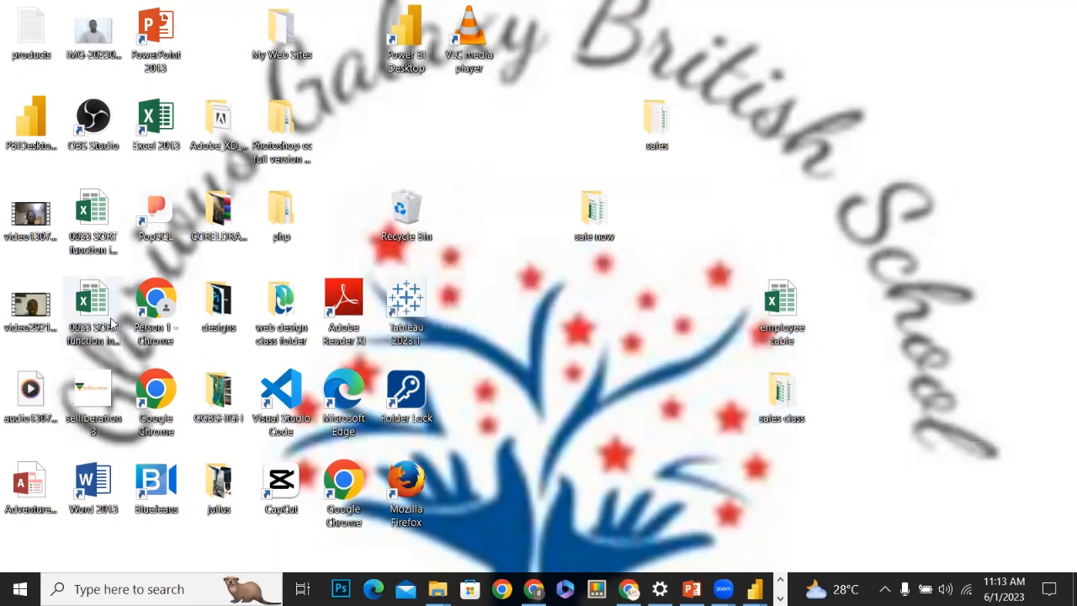
Move the 0033 SORT function workbook from the desktop into the sales class folder and open that folder
left_click_drag(112, 322, 792, 397)
double_click(792, 397)
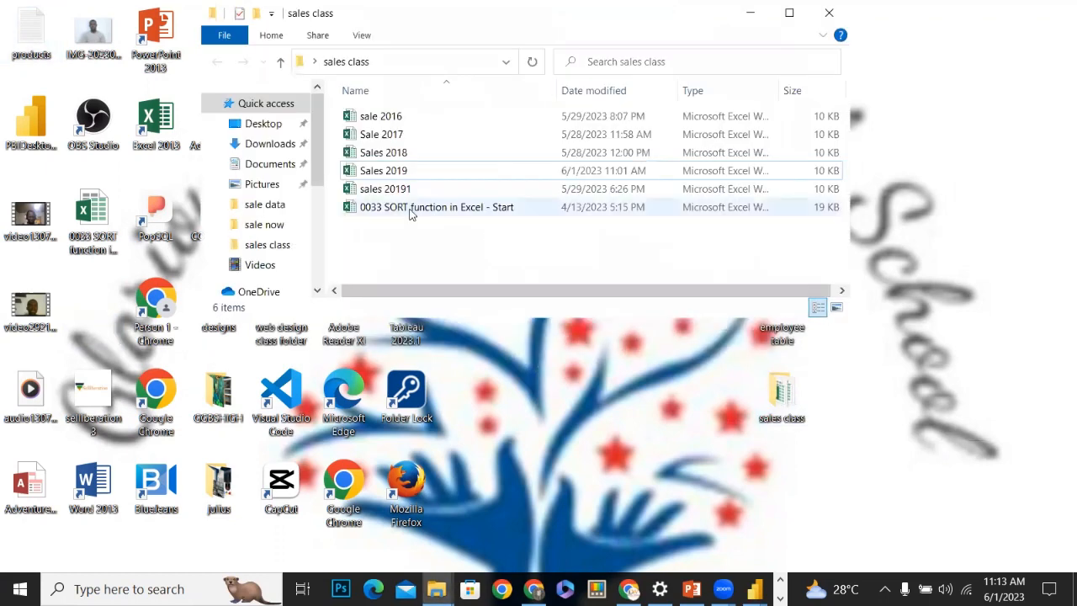
Switch to the Power Query Editor and refresh the preview of the sales class query
left_click(755, 588)
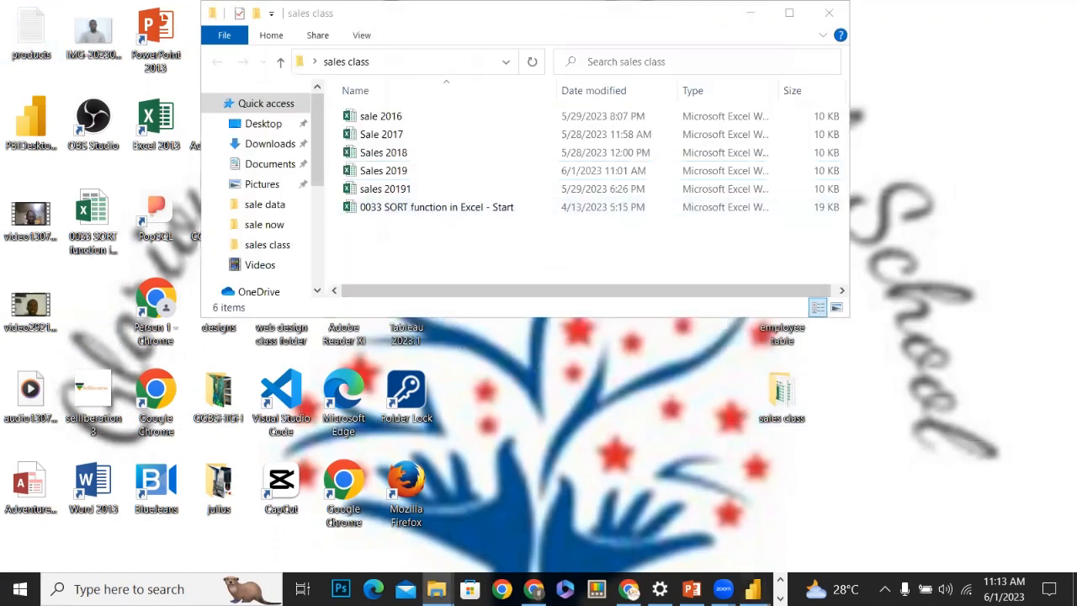
left_click(812, 528)
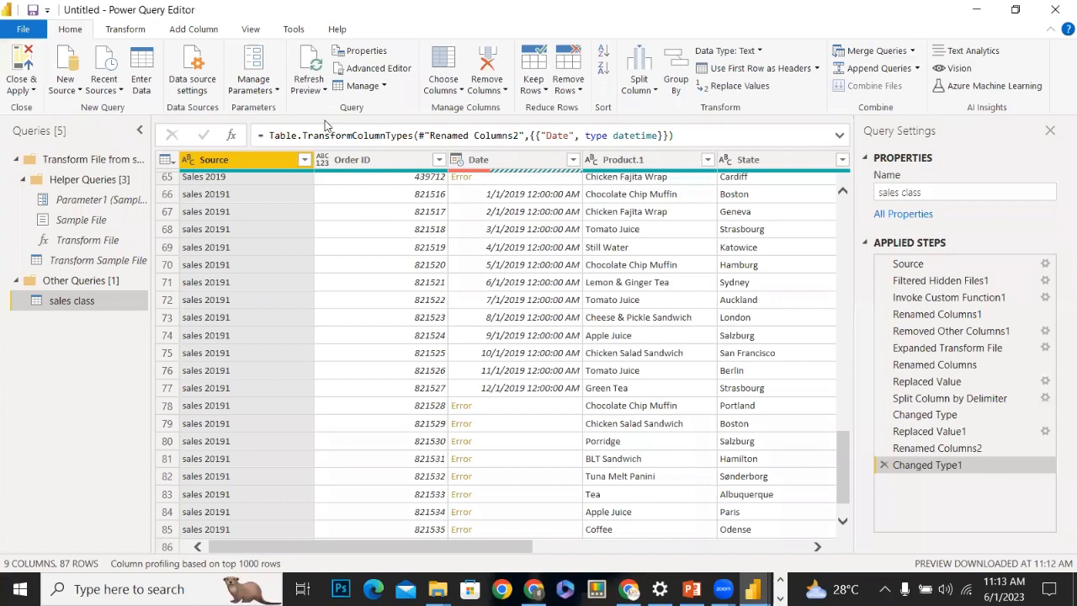
left_click(326, 125)
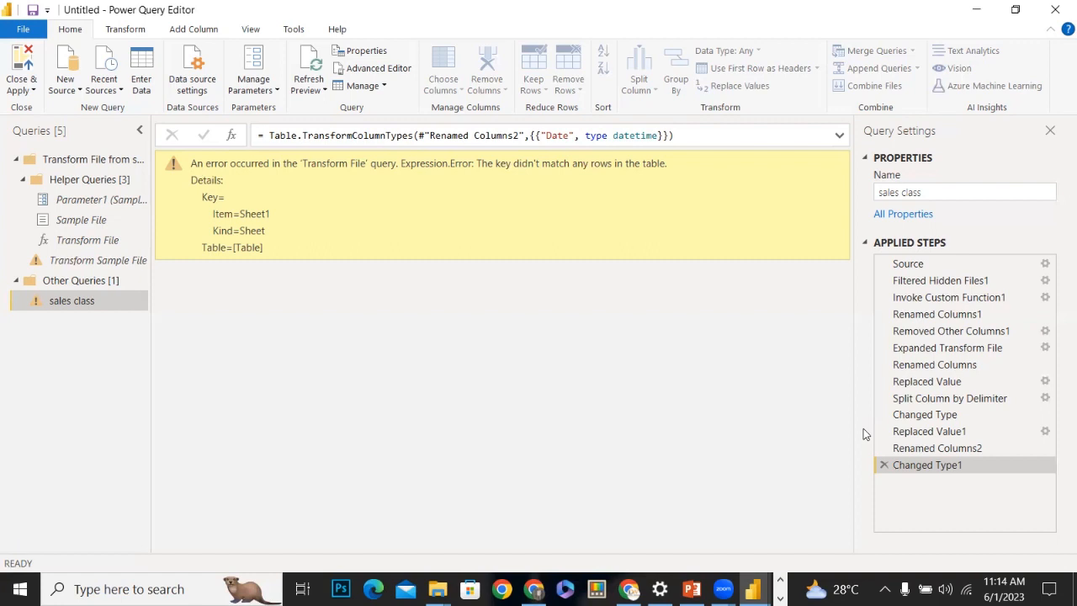
Delete the applied steps Changed Type1, Renamed Columns2 and Replaced Value1 from the sales class query
left_click(883, 464)
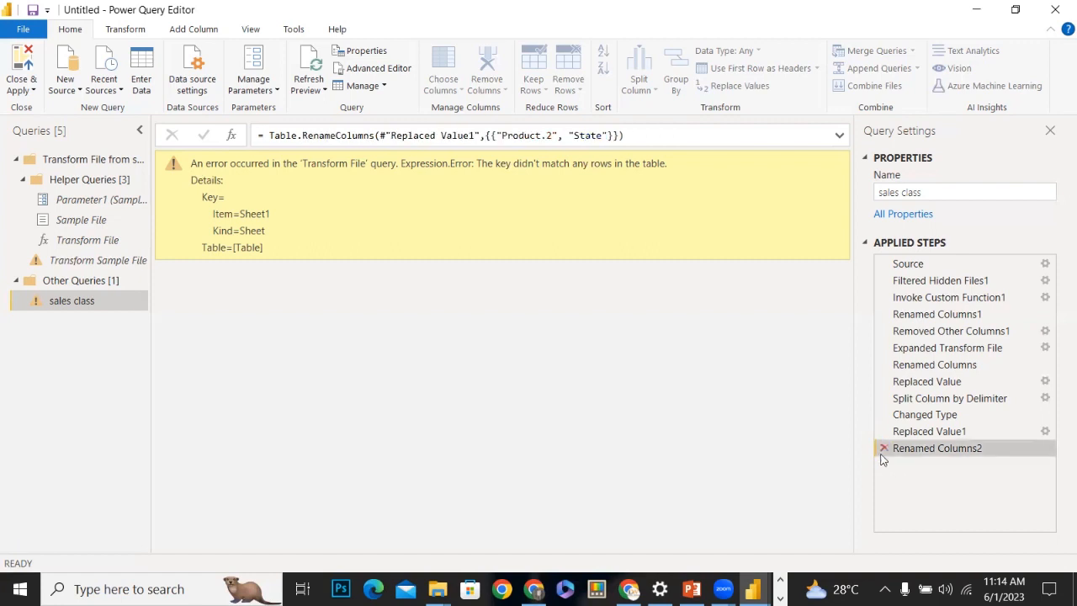
left_click(882, 450)
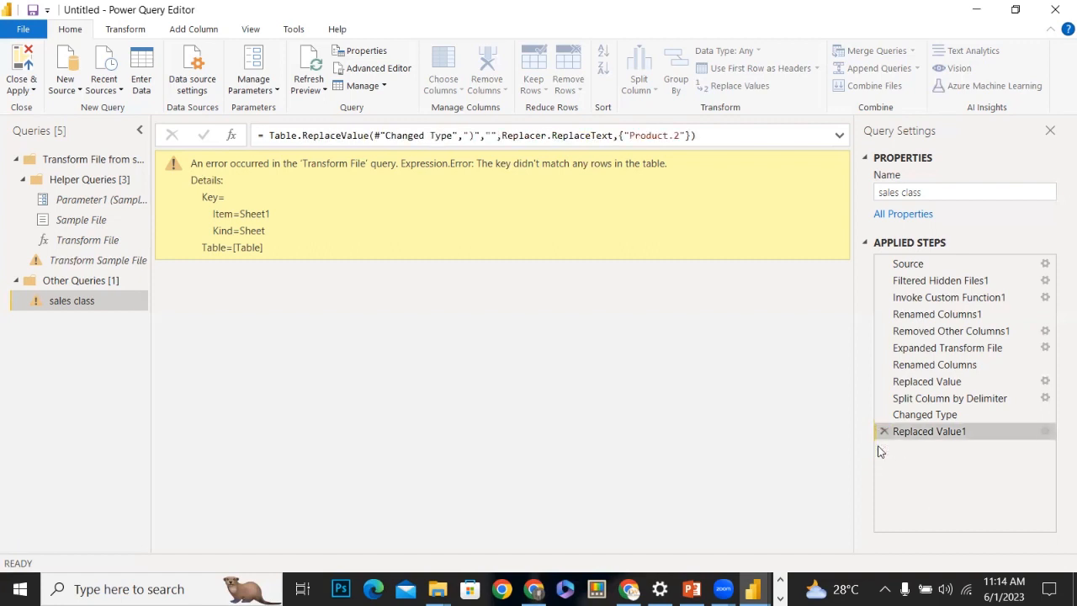
left_click(884, 430)
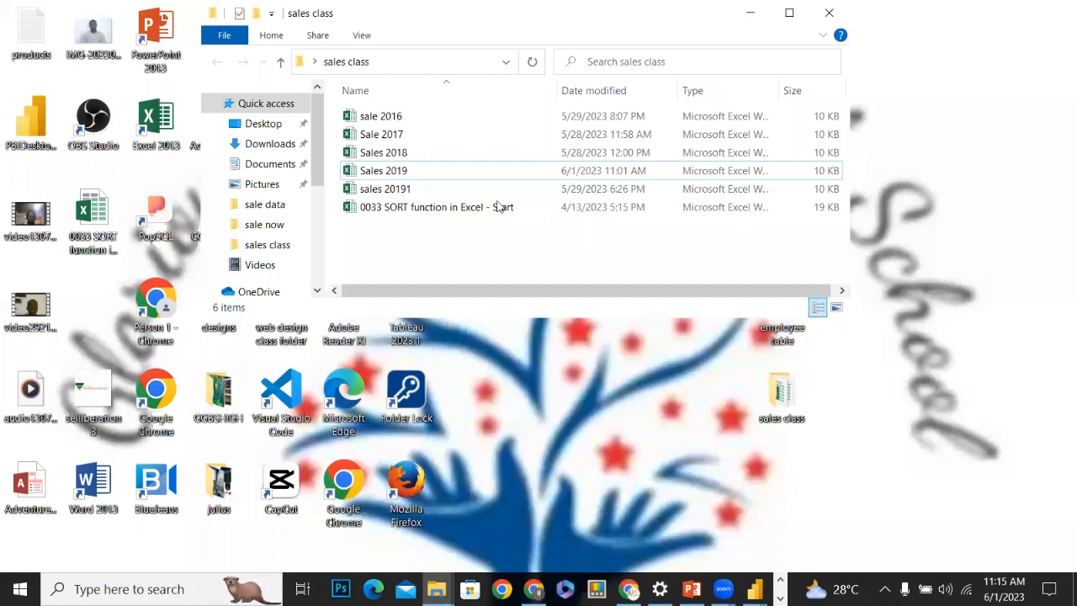
Permanently delete the "0033 SORT function in Excel - Start" workbook from the sales class folder in File Explorer
left_click(499, 207)
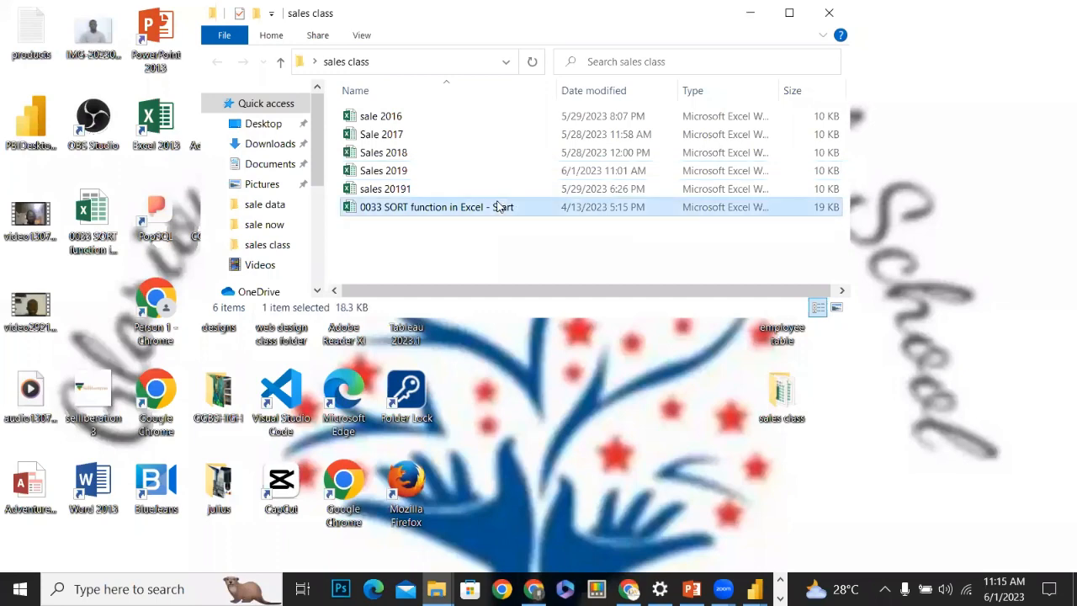
key("shift+Delete")
key("Return")
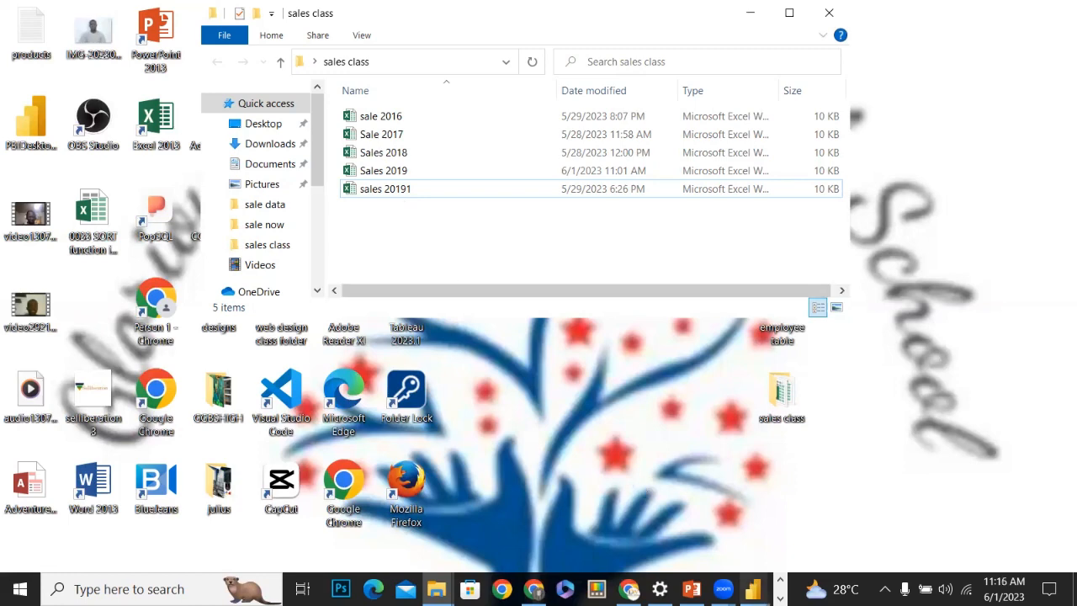
Return to the Power Query Editor, delete the Changed Type step from the sales class query and refresh its preview
mouse_move(753, 589)
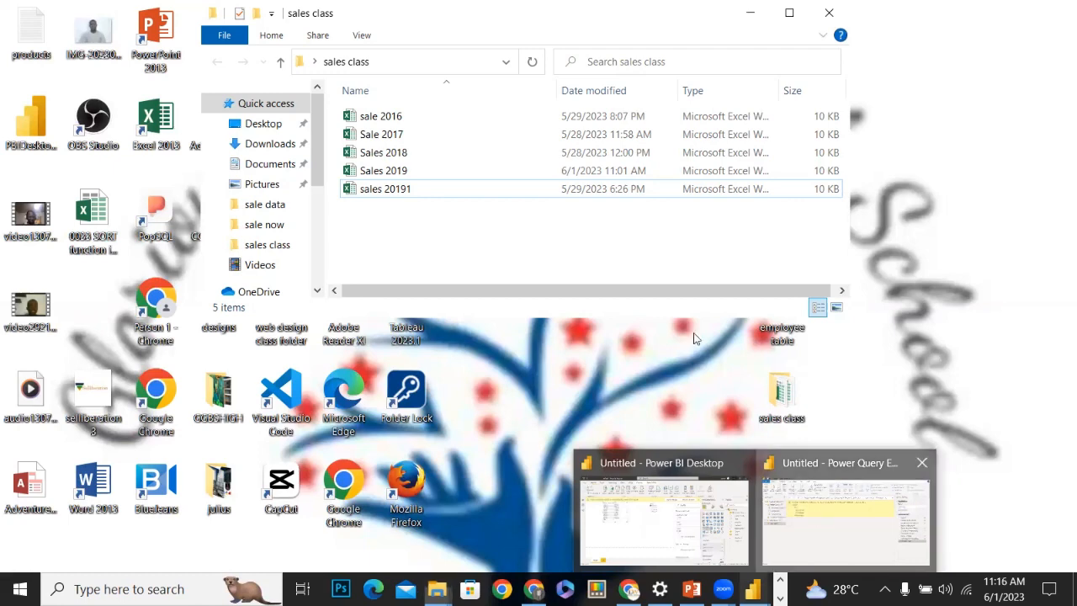
left_click(824, 522)
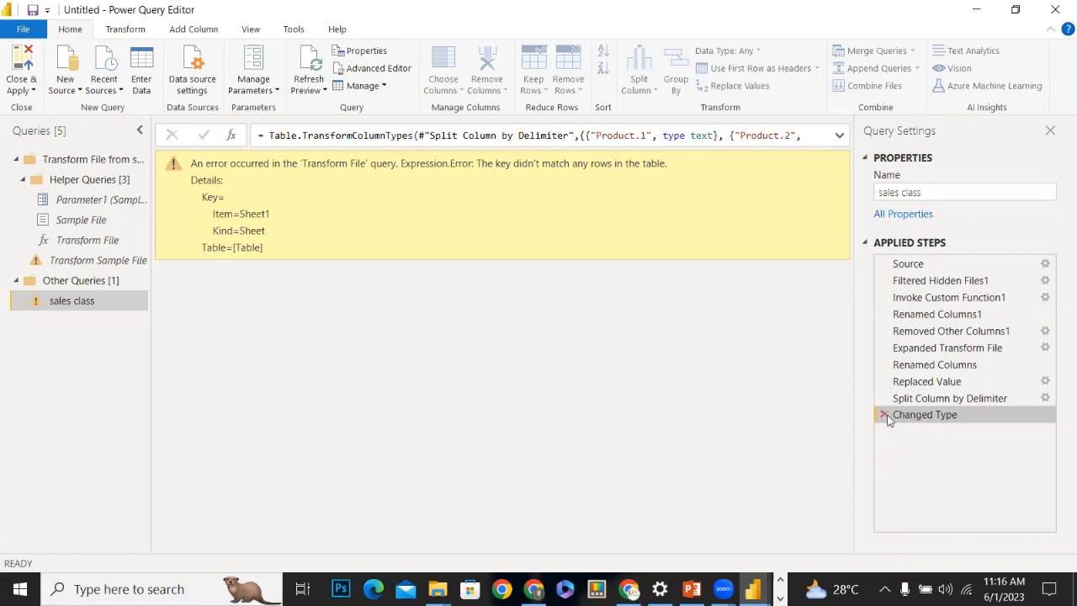
left_click(885, 416)
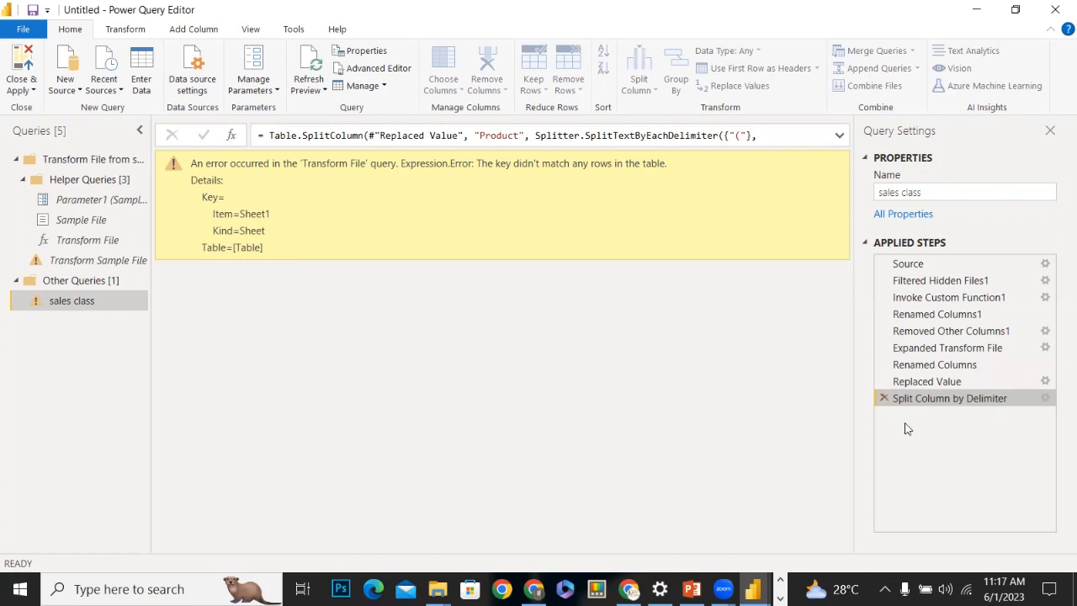
left_click(311, 67)
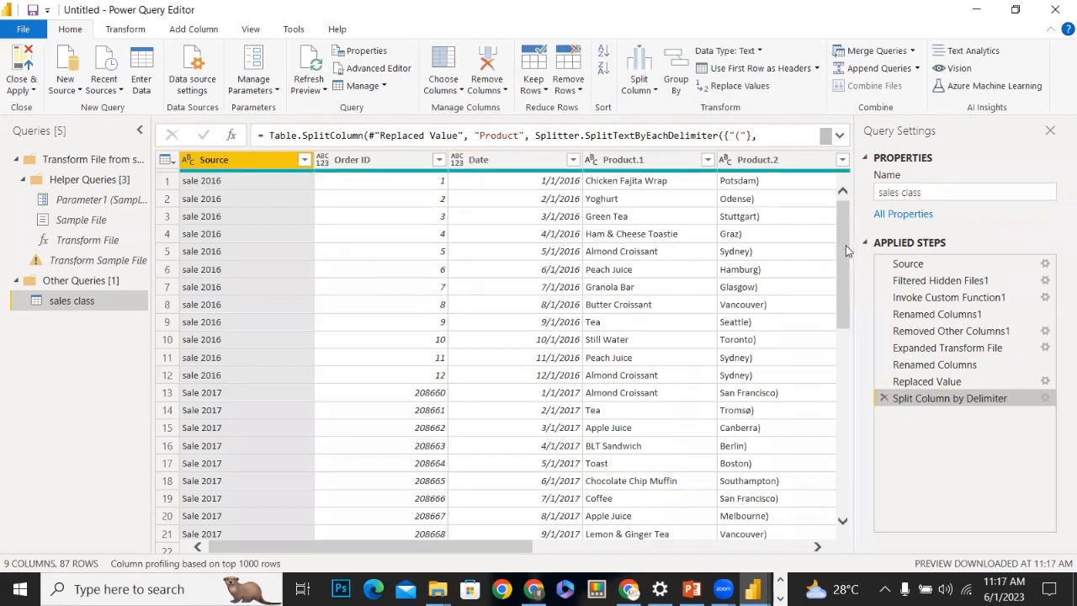
Set the data type of the Date column to Date/Time
left_click_drag(817, 540, 823, 225)
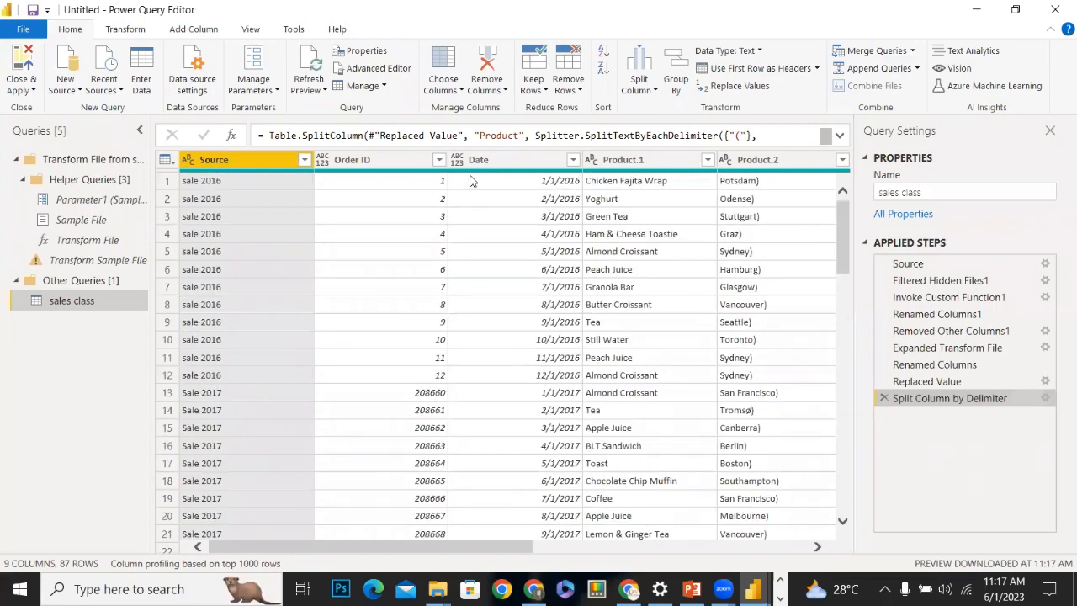
left_click(455, 165)
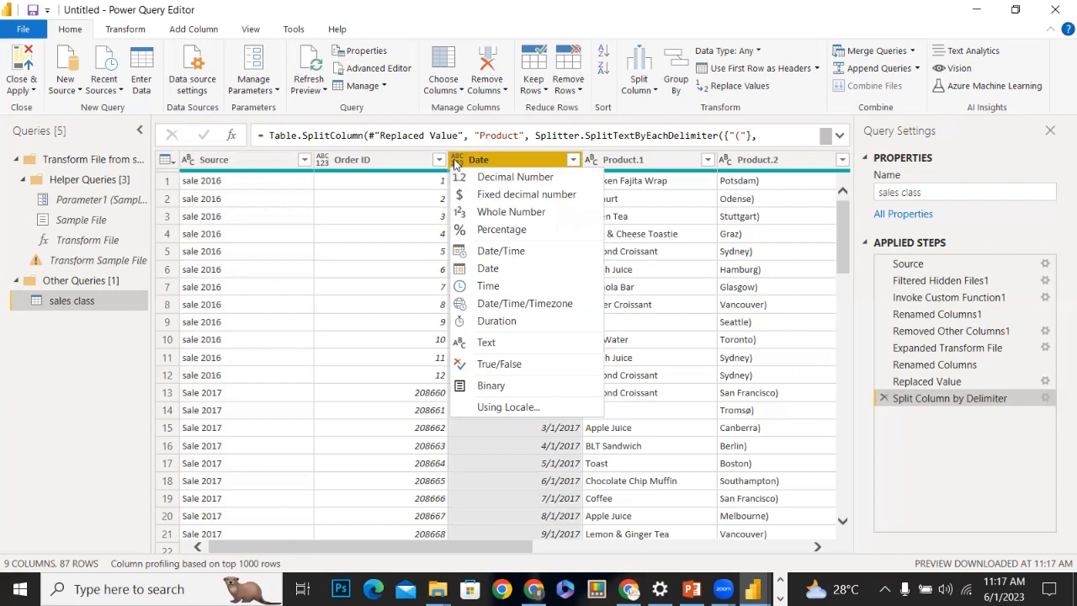
left_click(502, 250)
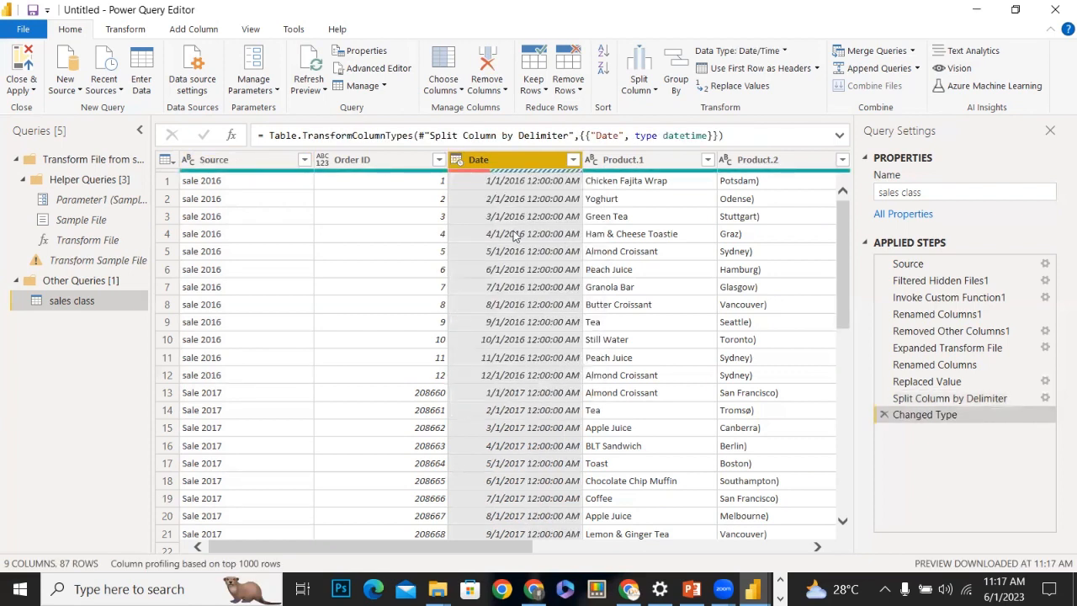
Change the Date column's data type to Date, replacing the current conversion, and check its rows for errors
left_click(455, 162)
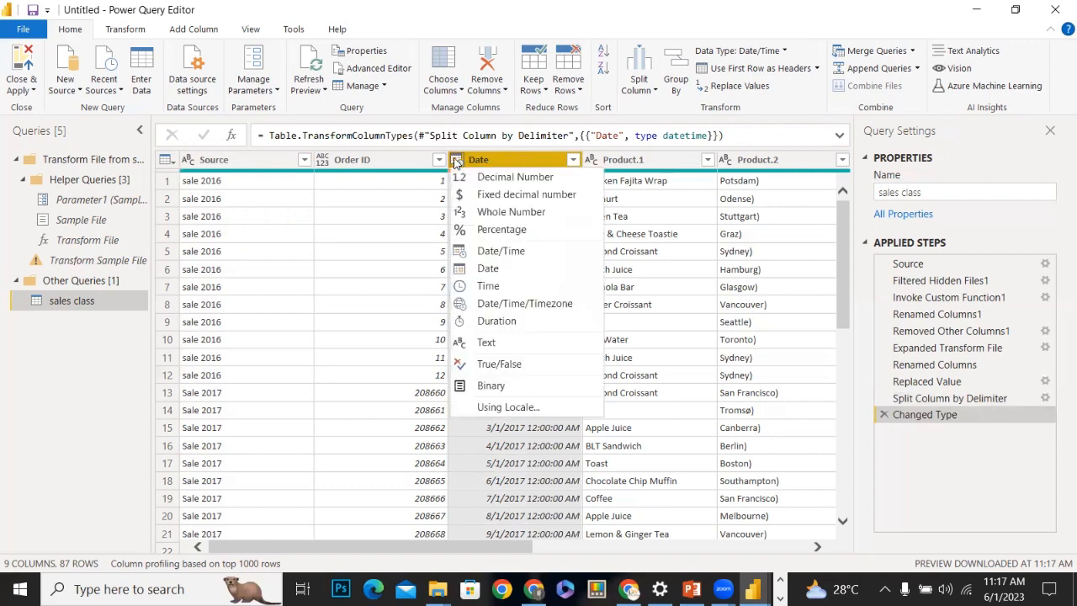
left_click(488, 268)
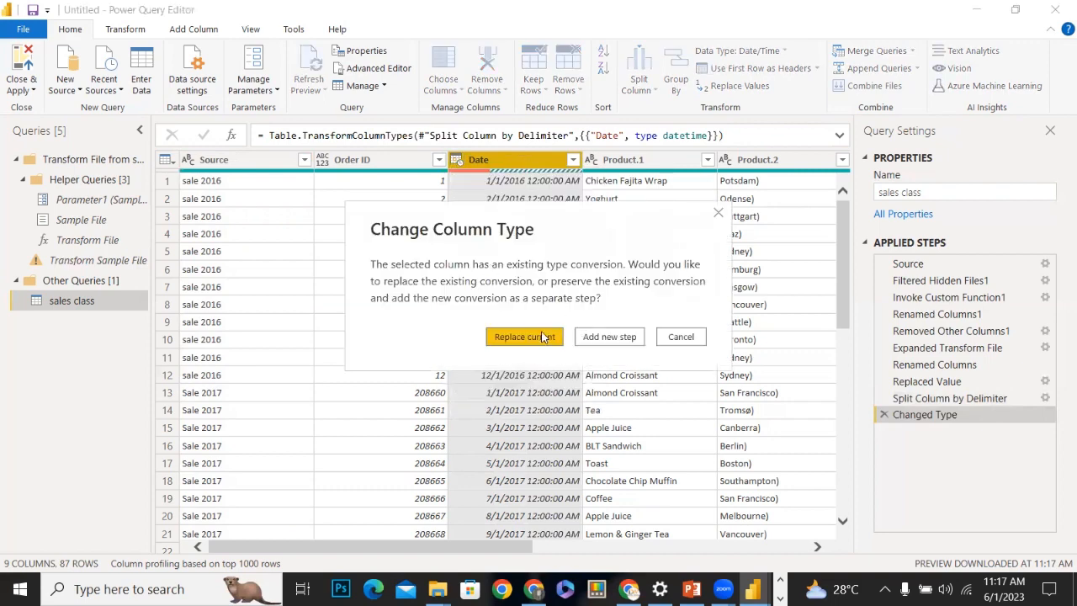
left_click(543, 337)
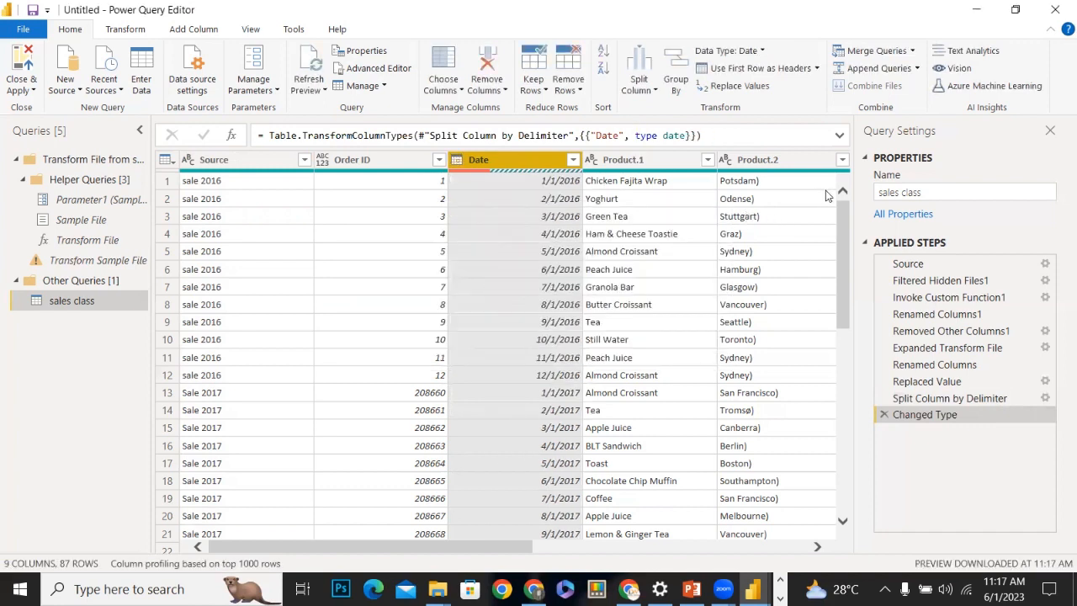
left_click_drag(839, 245, 820, 297)
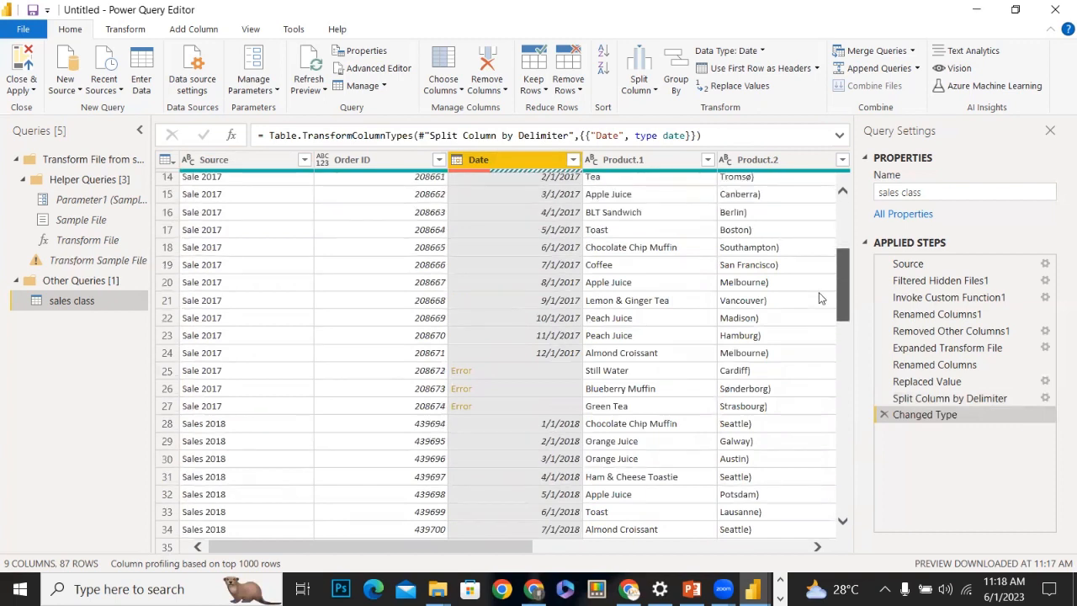
left_click_drag(820, 297, 819, 292)
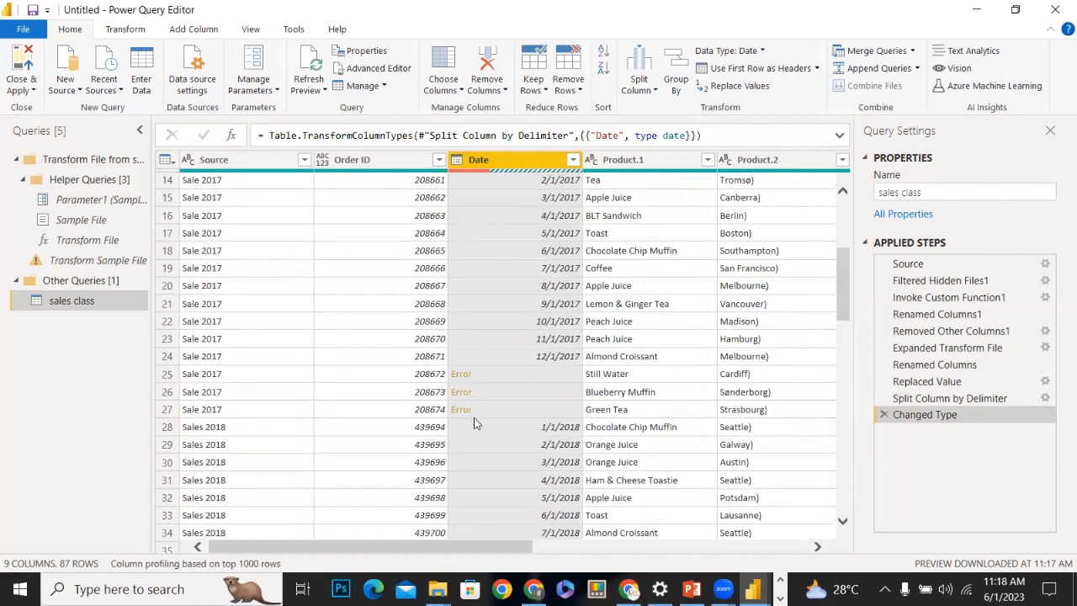
Change the Date column's data type to Text, replacing the current conversion, and review the values through the last rows
left_click(458, 162)
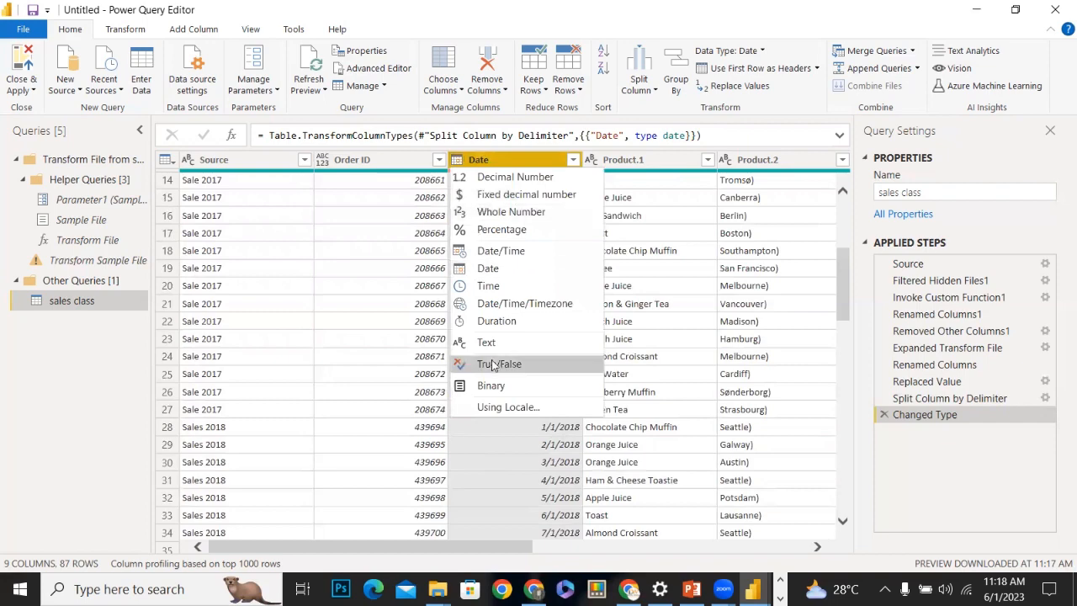
left_click(488, 342)
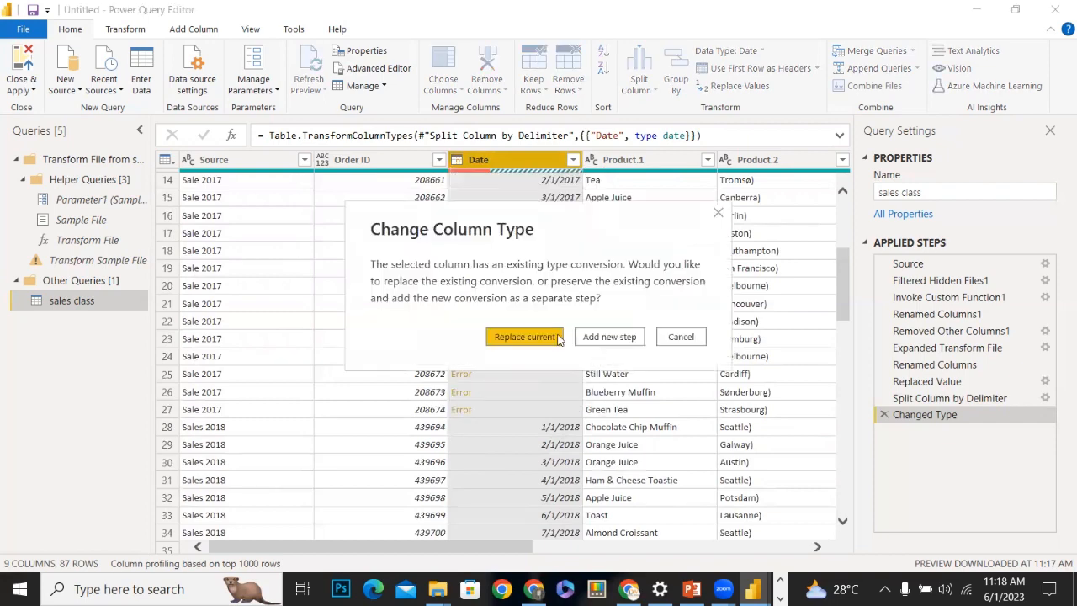
left_click(555, 337)
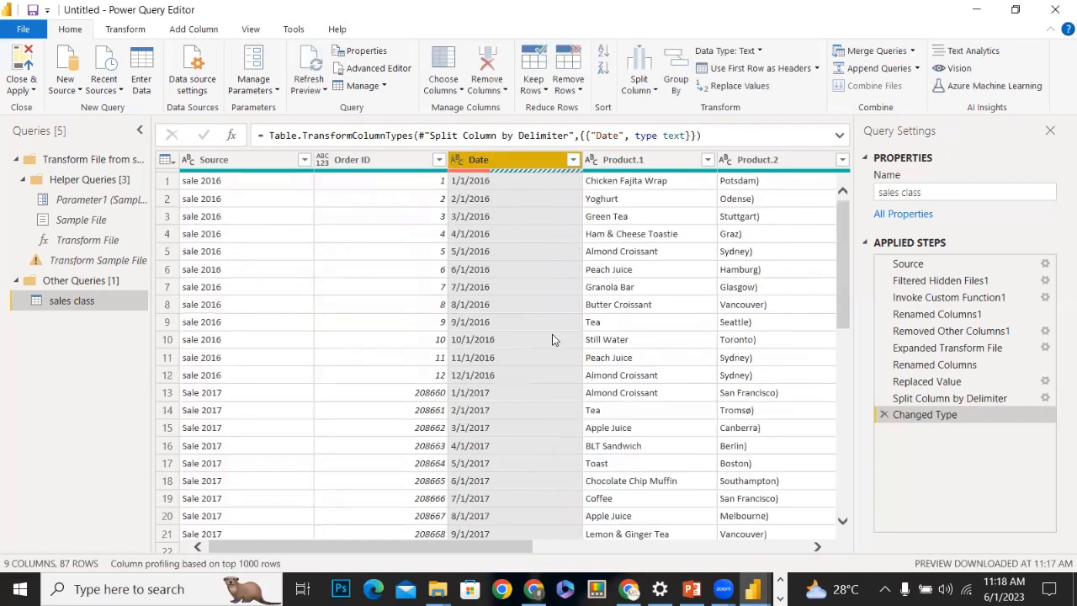
left_click_drag(838, 295, 838, 558)
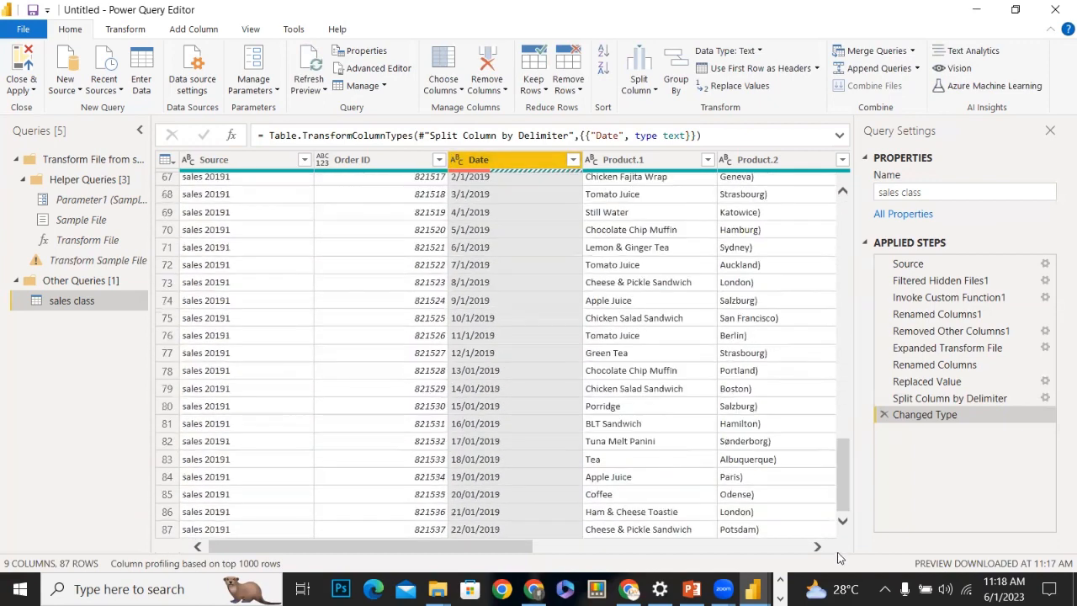
left_click_drag(842, 505, 833, 354)
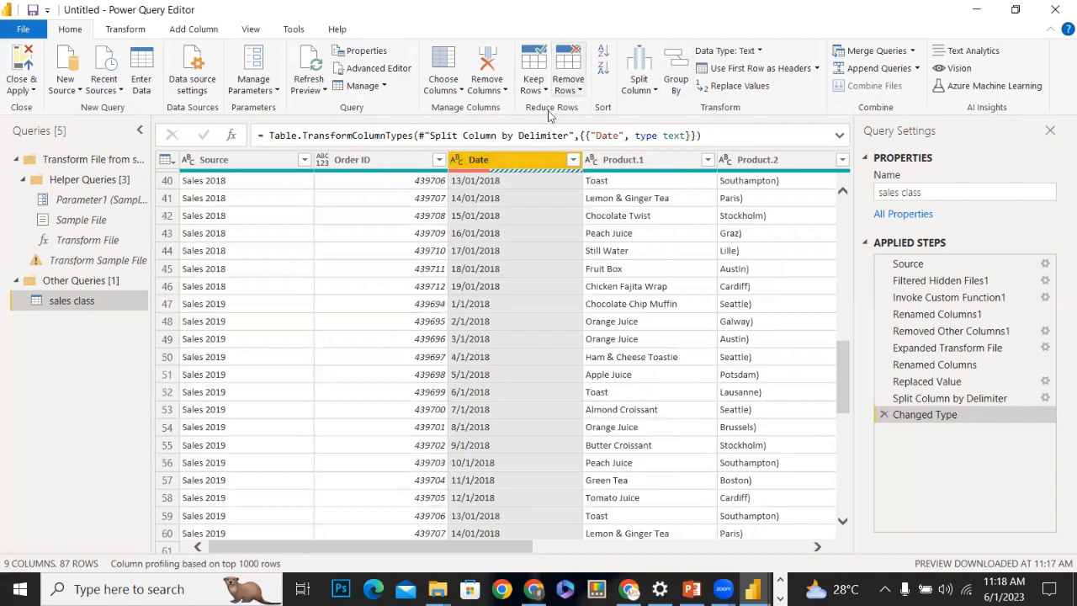
Switch the Date column's data type back to Date, replacing the existing Text conversion
left_click(458, 159)
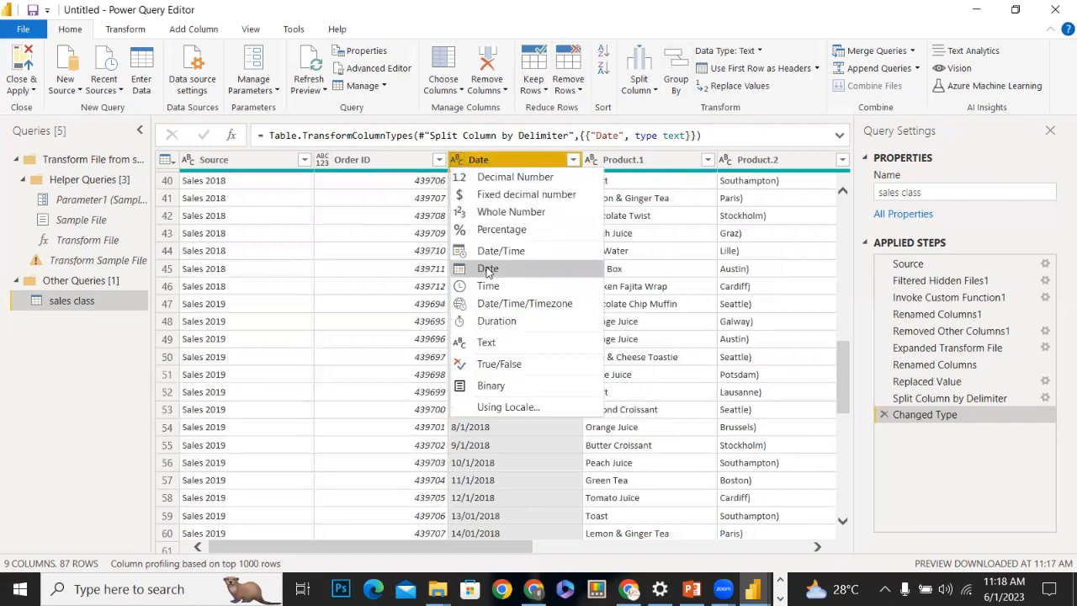
left_click(488, 269)
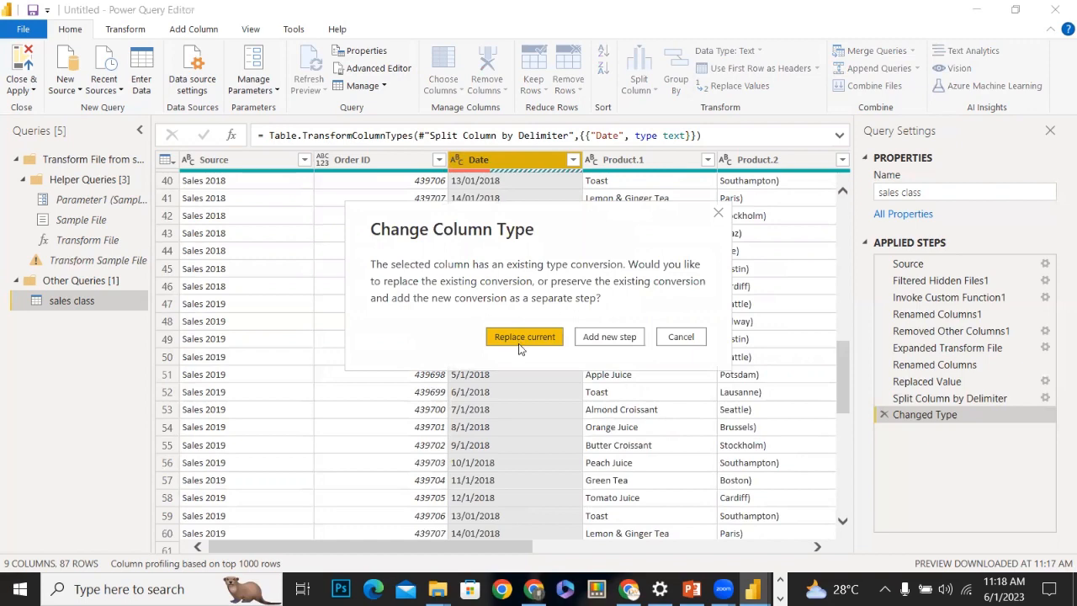
left_click(524, 337)
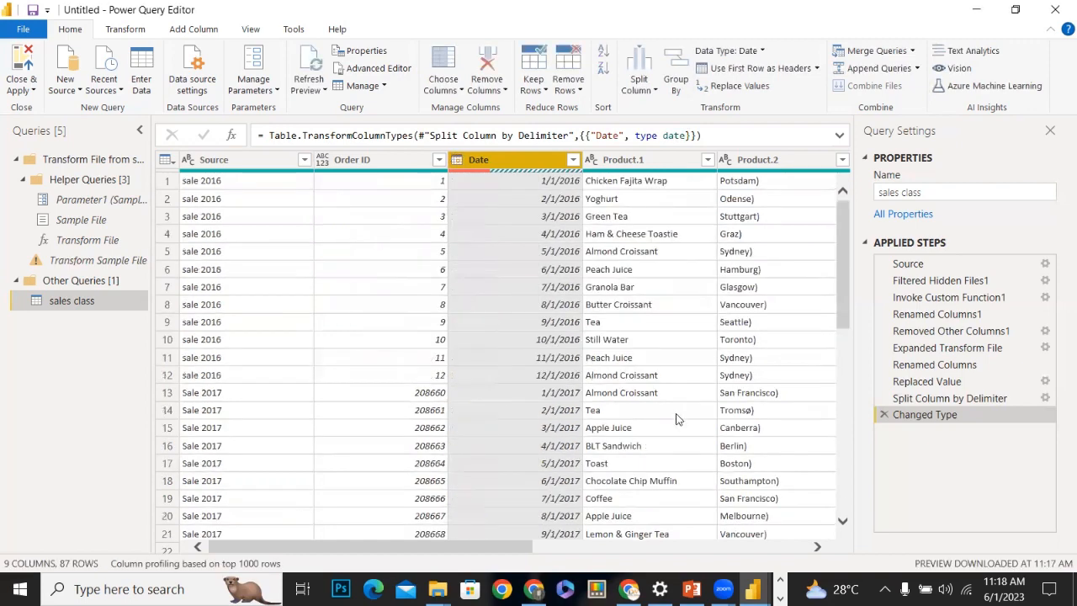
left_click_drag(837, 286, 816, 235)
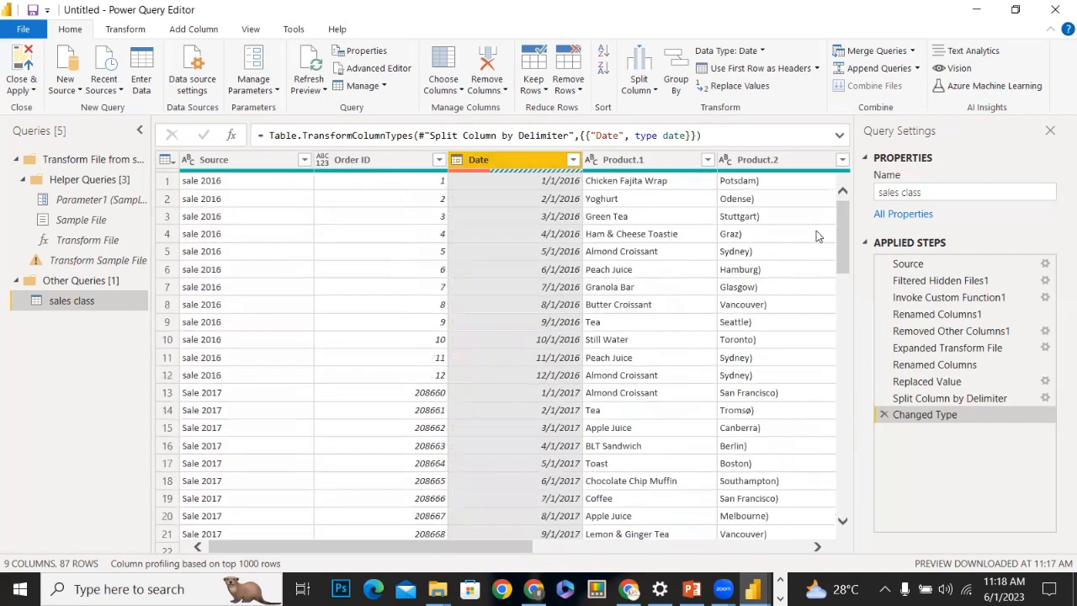
Set the Date column's data type to Text again, replacing the current Date conversion
left_click(459, 166)
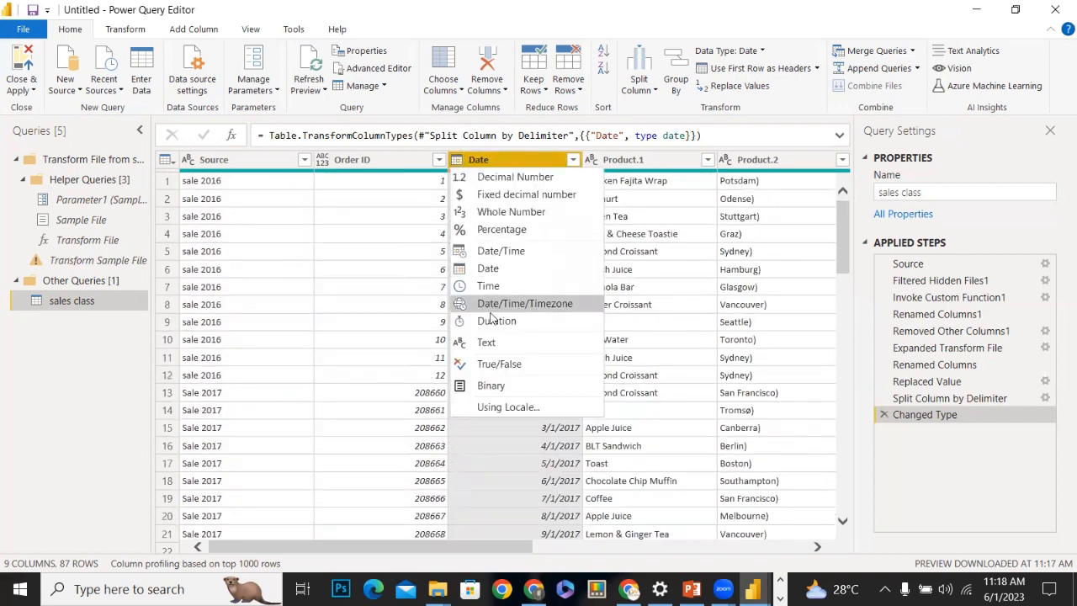
left_click(487, 343)
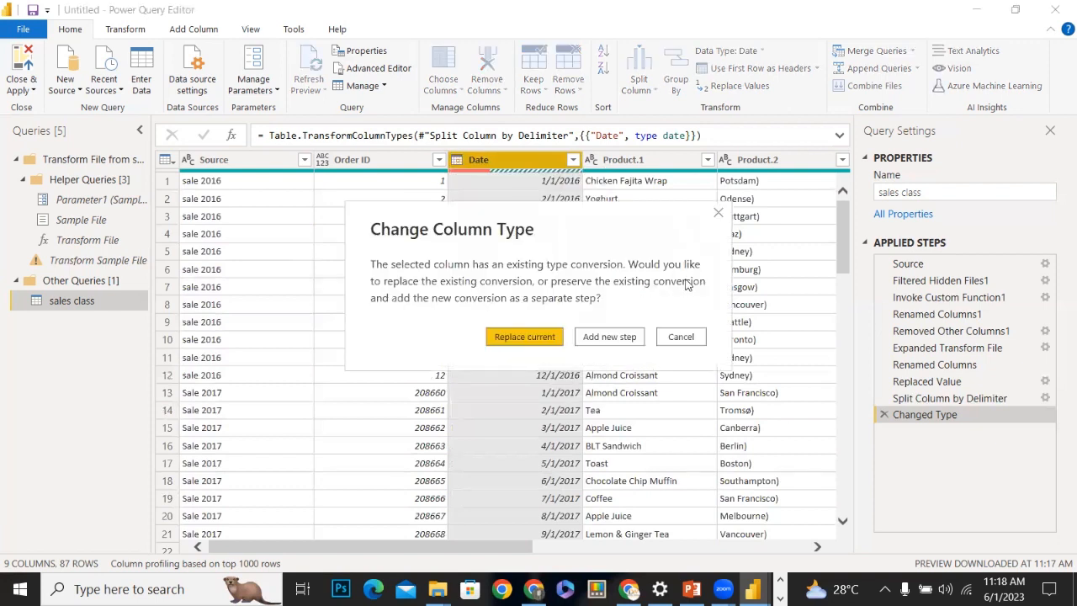
left_click(526, 340)
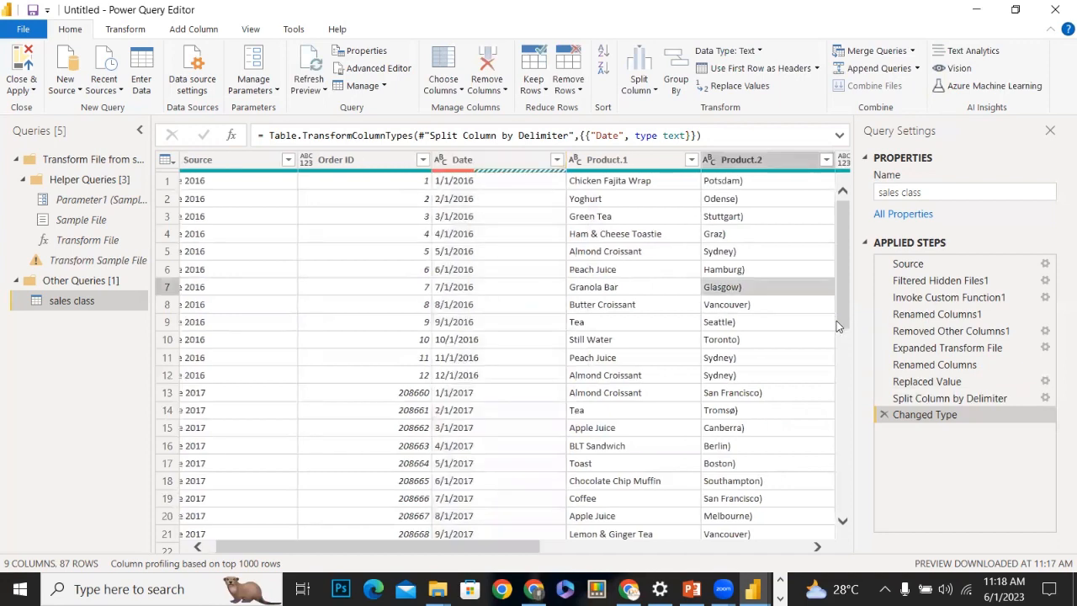
Change the Date column's data type to Whole Number, replacing the current conversion, and inspect the error details in row 61
left_click_drag(842, 271, 852, 334)
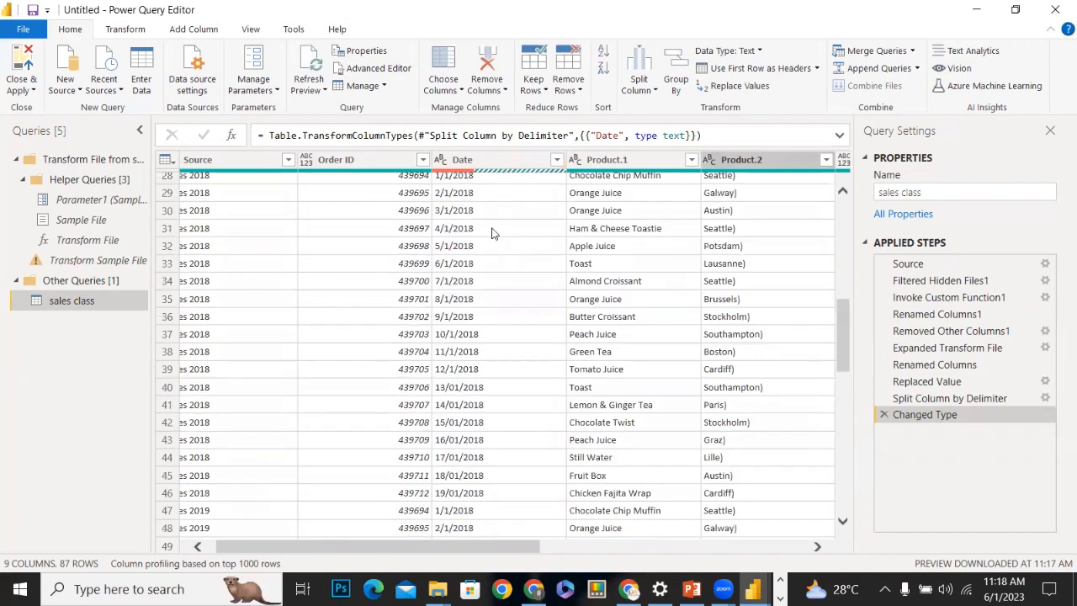
left_click(441, 162)
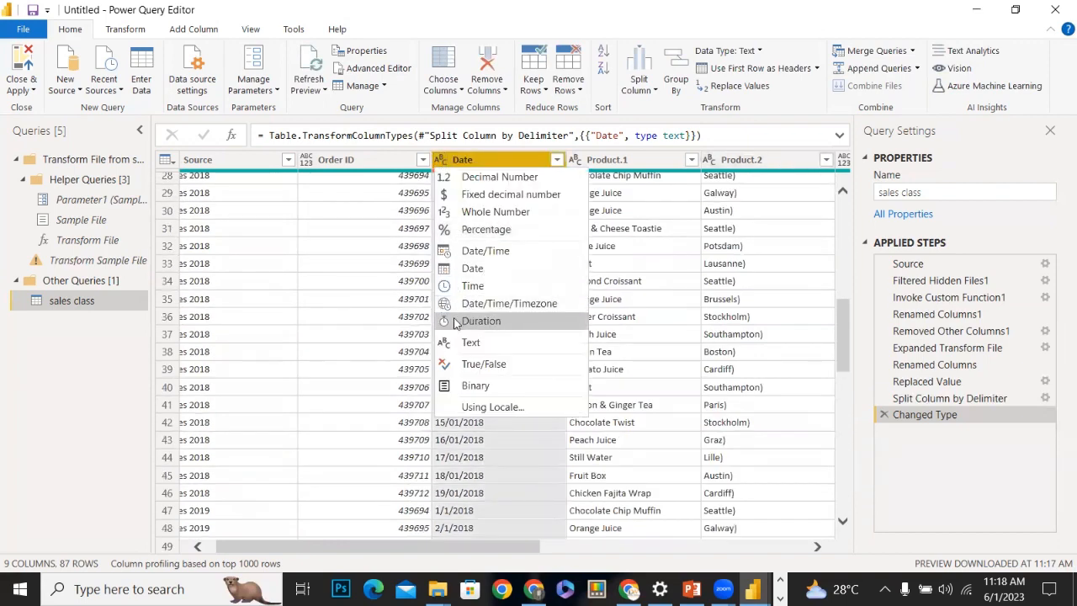
left_click(493, 211)
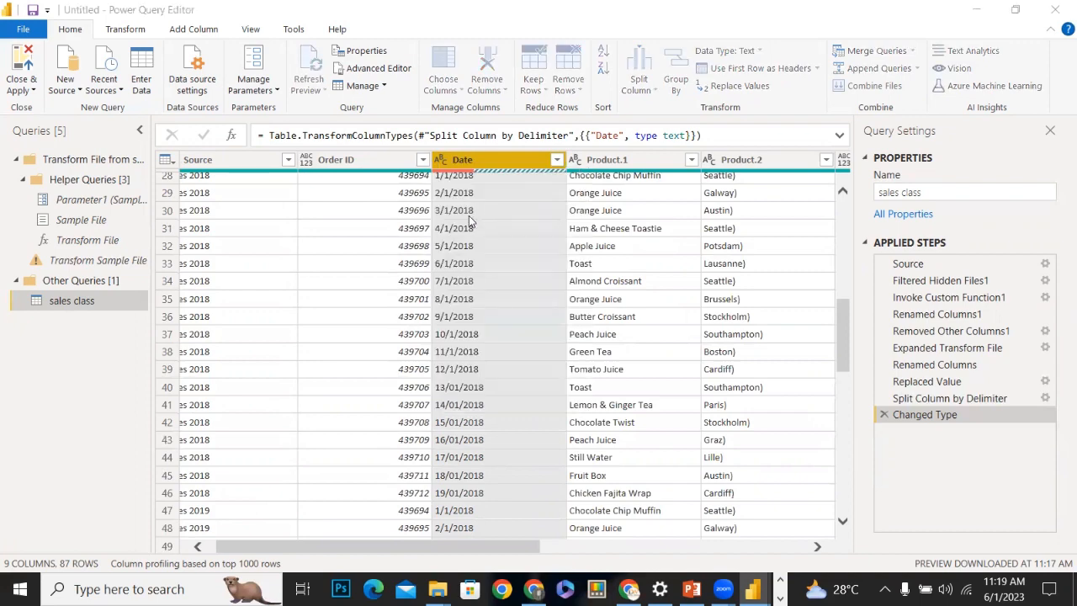
left_click(553, 338)
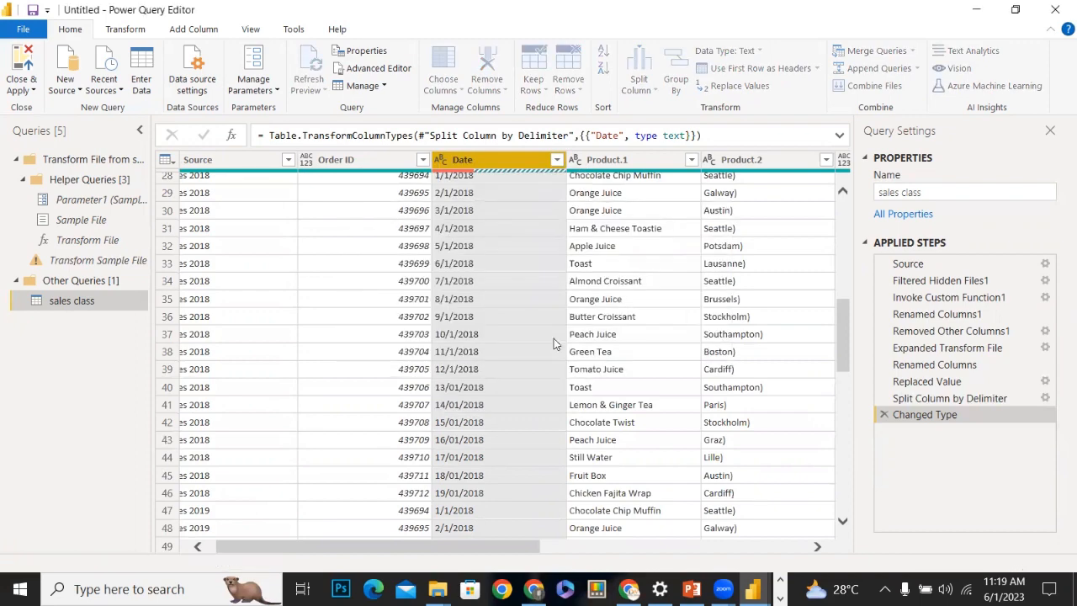
left_click_drag(848, 260, 846, 446)
left_click(452, 209)
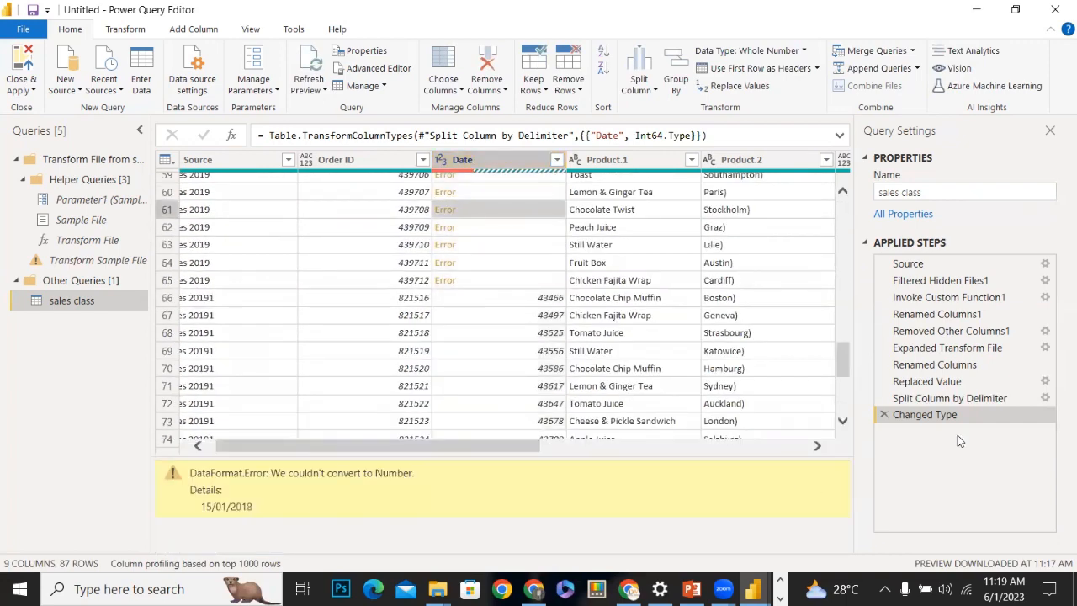
Delete the Changed Type, Split Column by Delimiter and Replaced Value steps, and review the Date column's values through the last rows
left_click(883, 414)
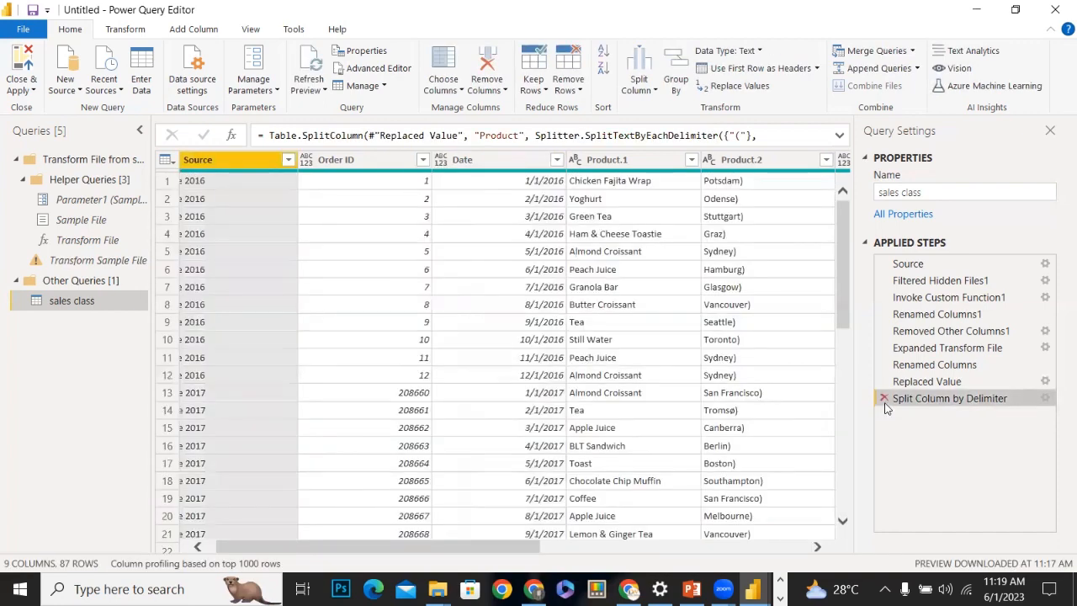
left_click(883, 398)
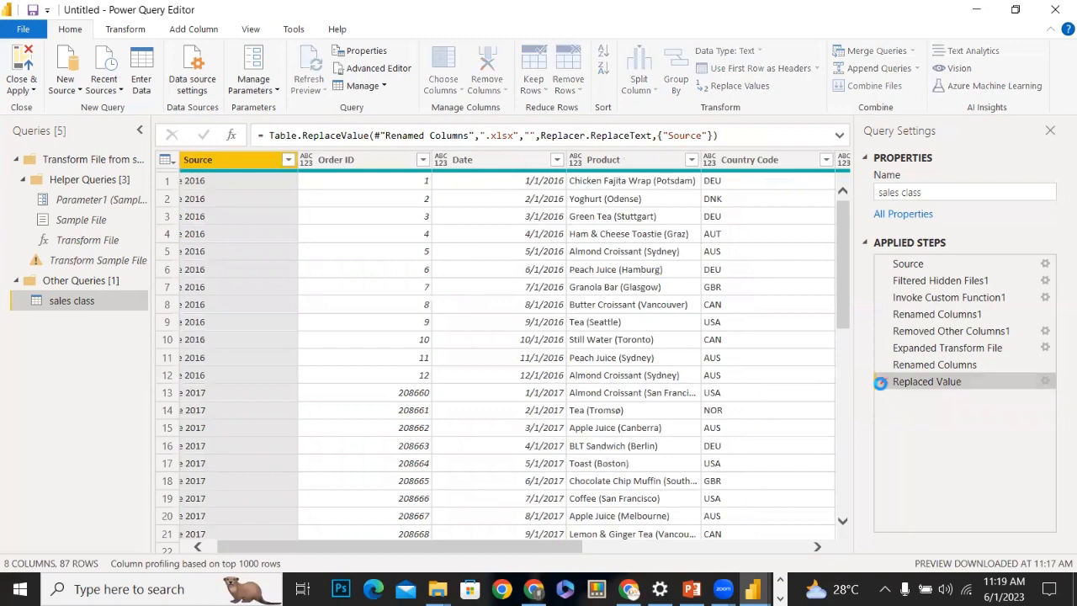
left_click(884, 383)
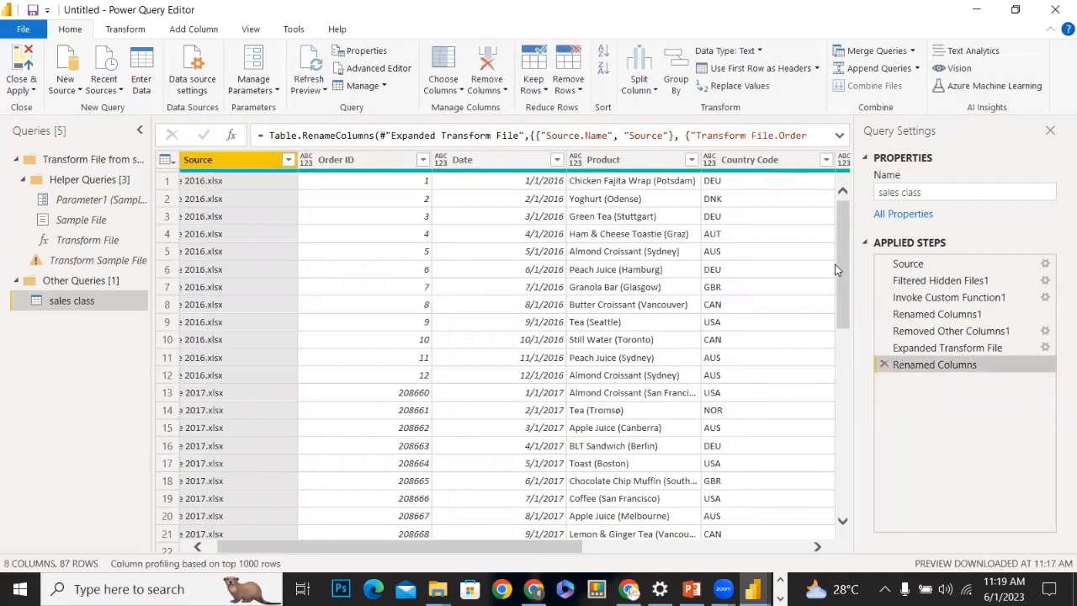
left_click_drag(844, 308, 842, 386)
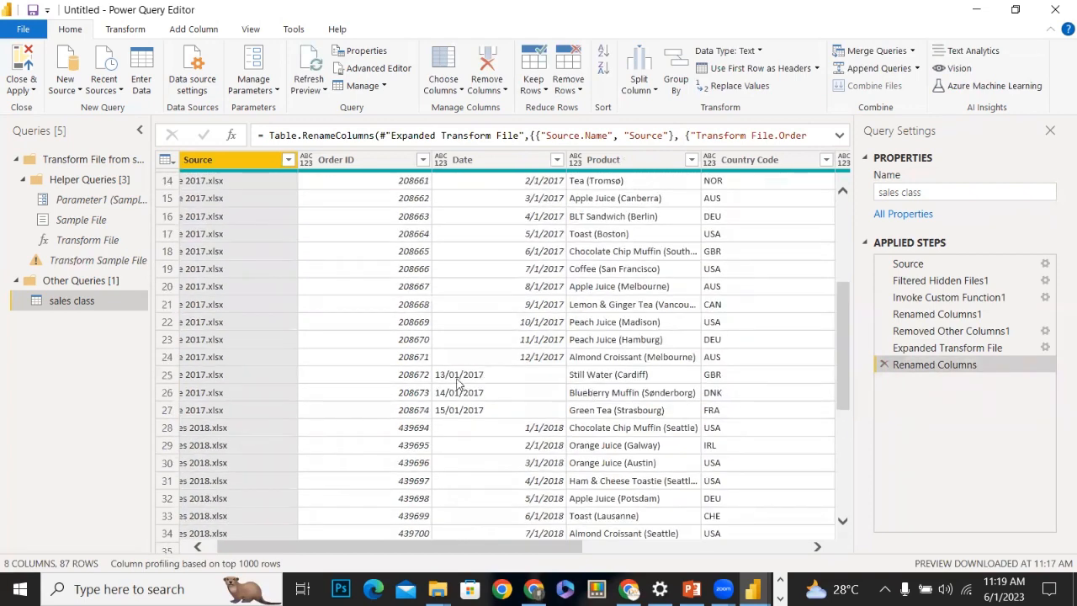
left_click(458, 383)
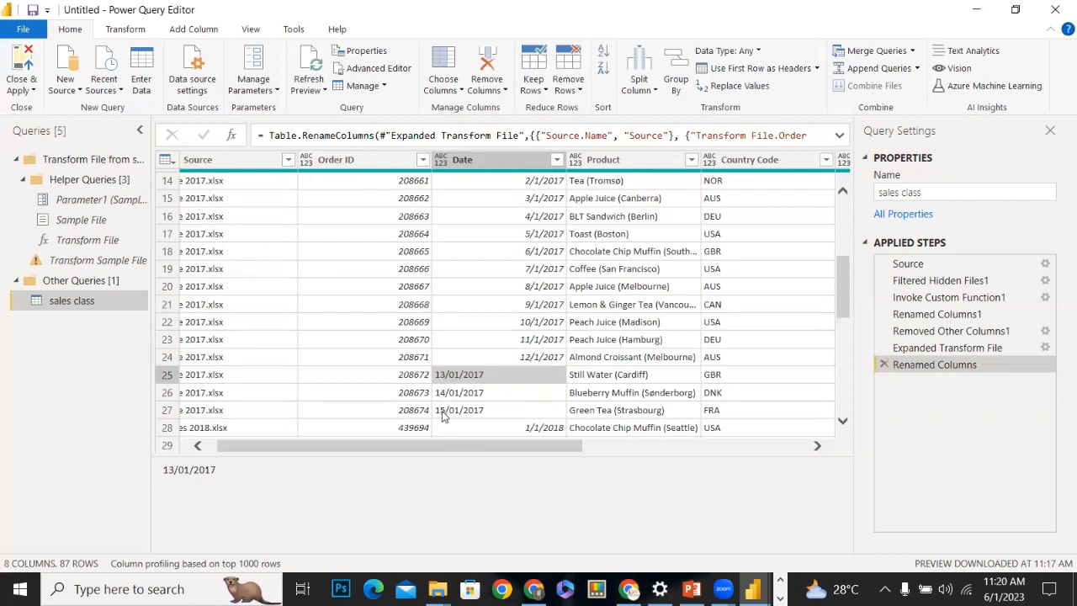
left_click_drag(845, 289, 843, 442)
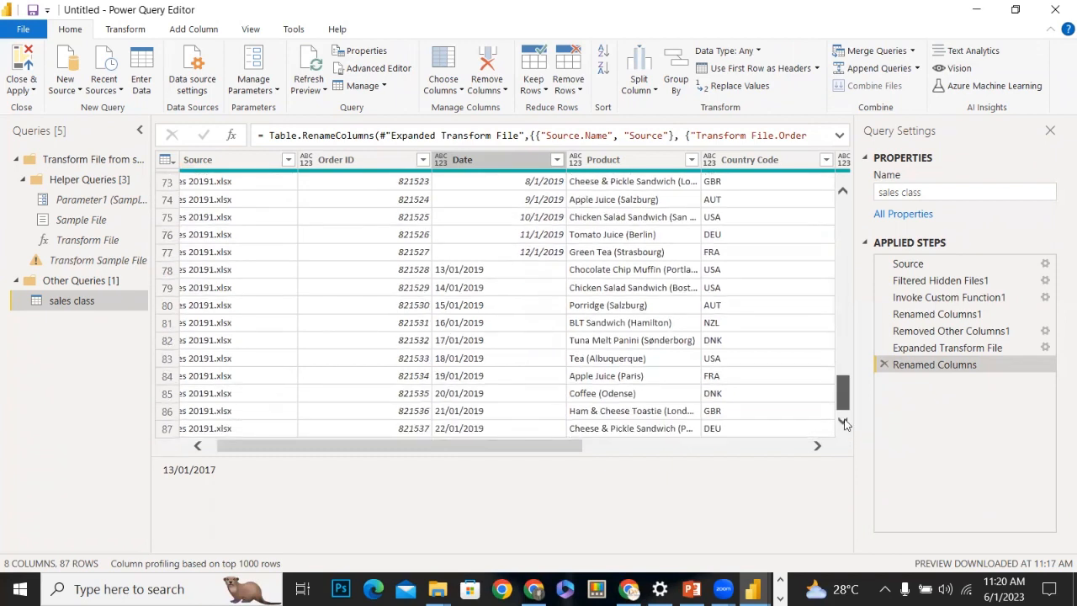
left_click(549, 345)
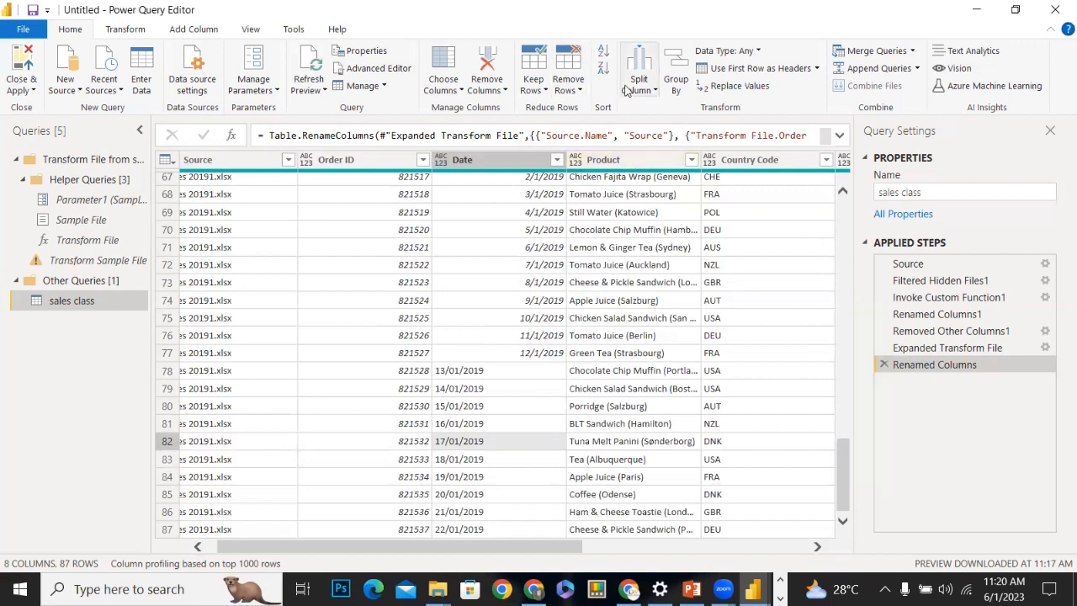
left_click(732, 87)
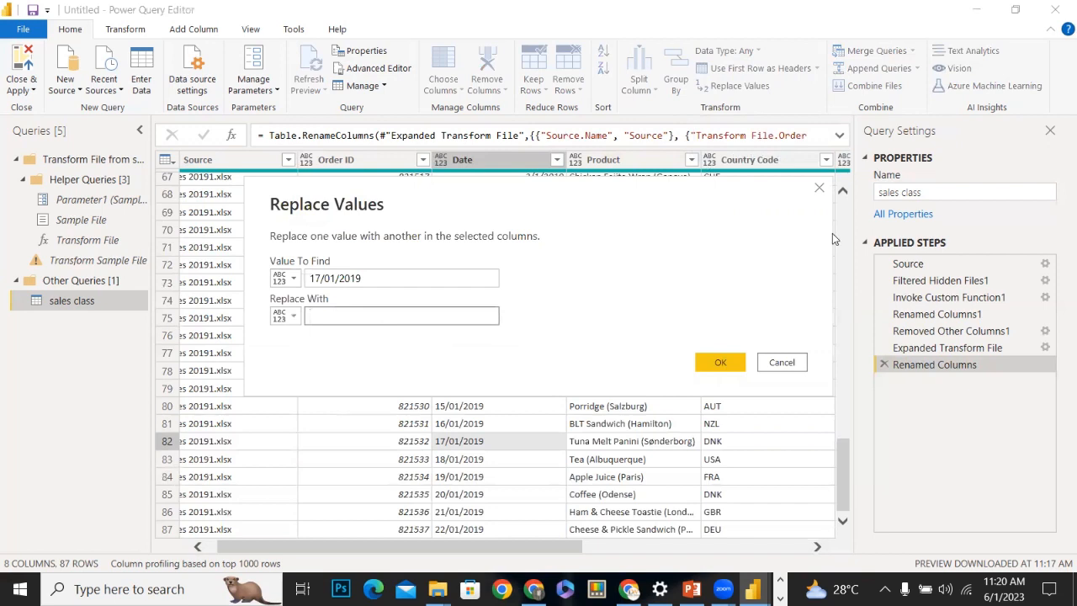
left_click(818, 187)
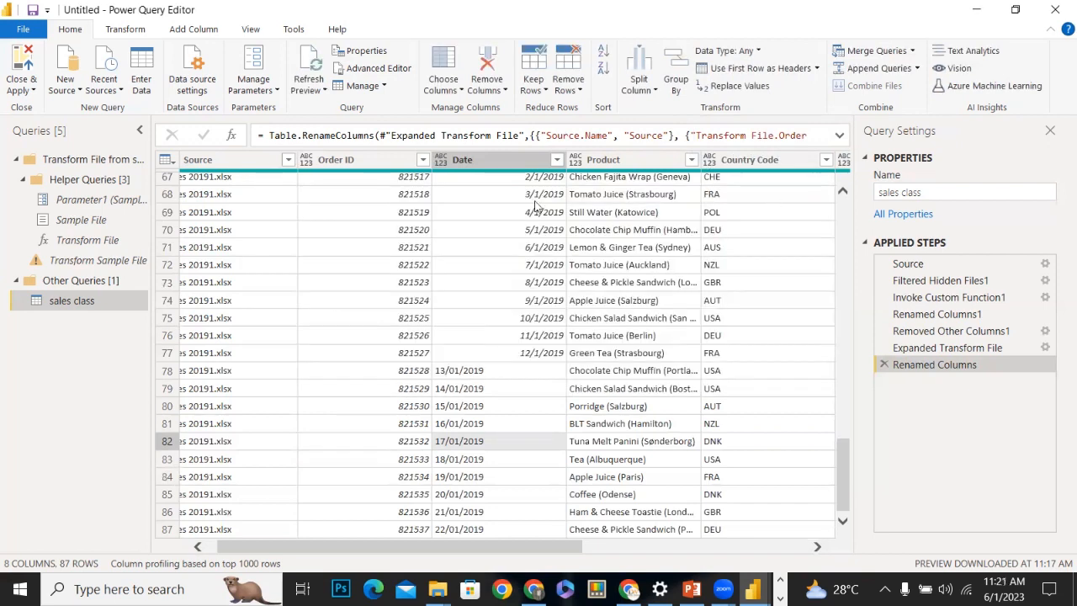
Replace the value 13 with 1 in the Date column and check the late 2017 rows
left_click(492, 159)
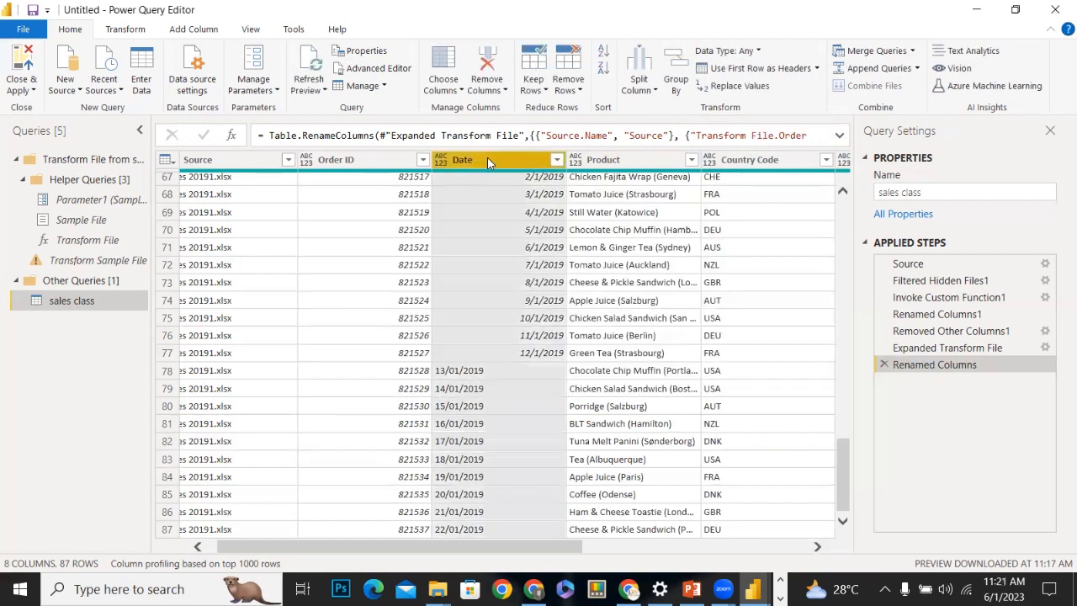
left_click(725, 86)
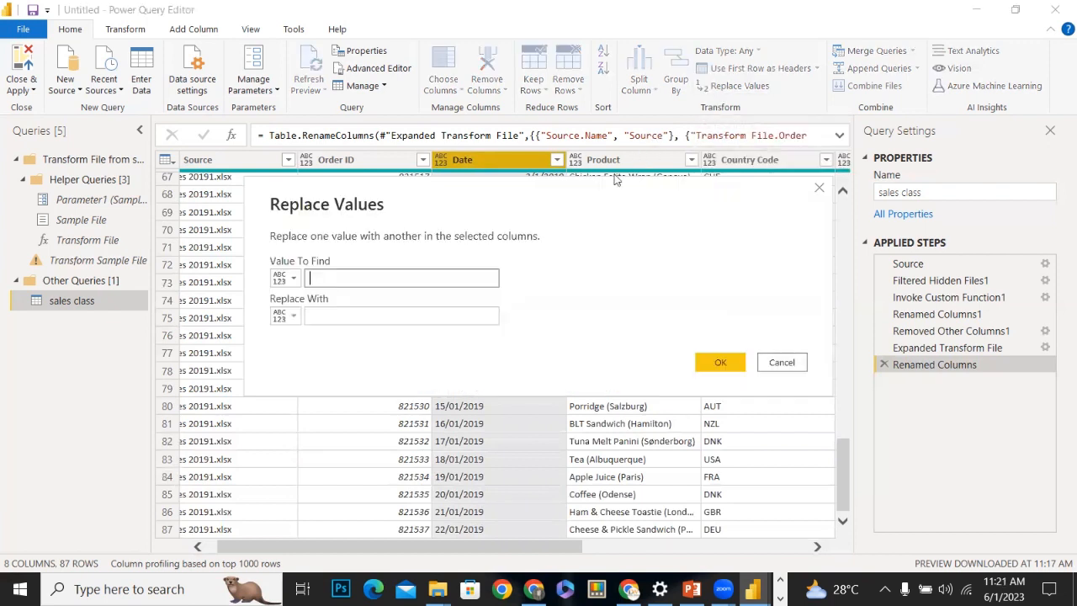
type("13")
left_click(411, 315)
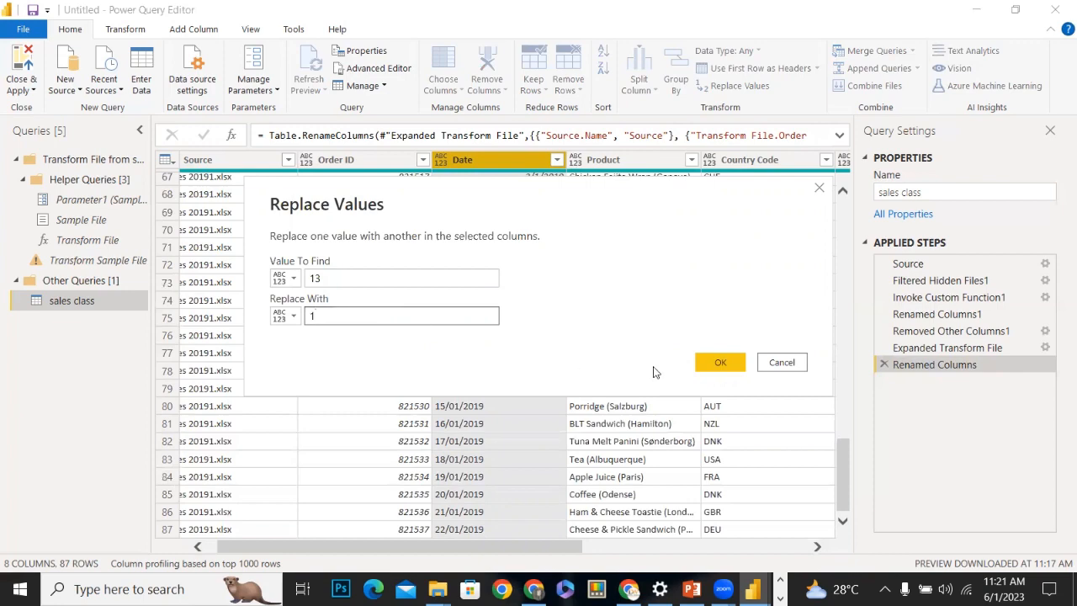
left_click(707, 362)
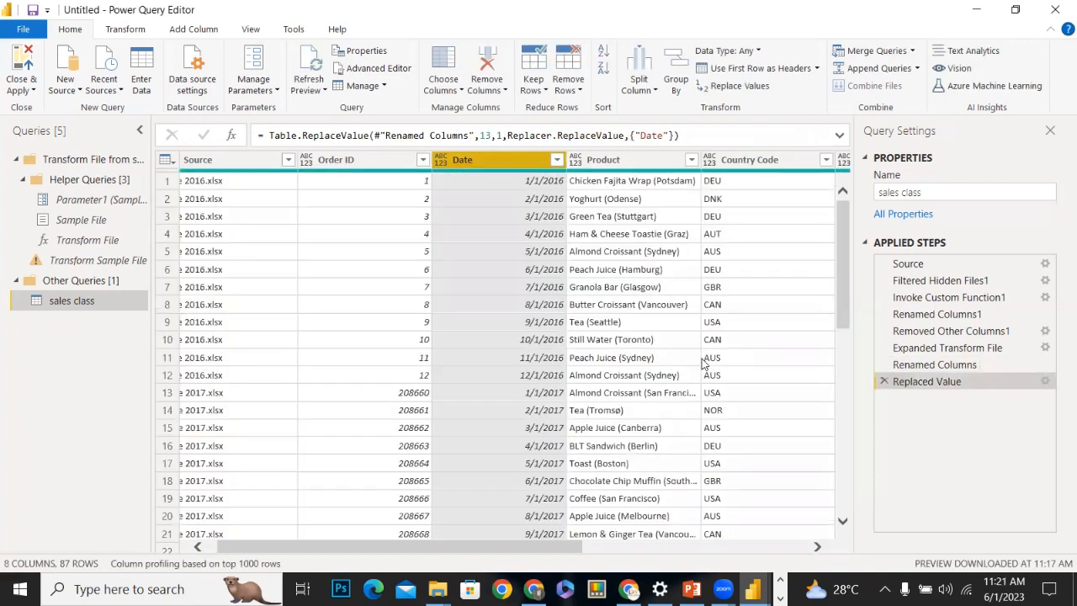
left_click_drag(845, 291, 851, 412)
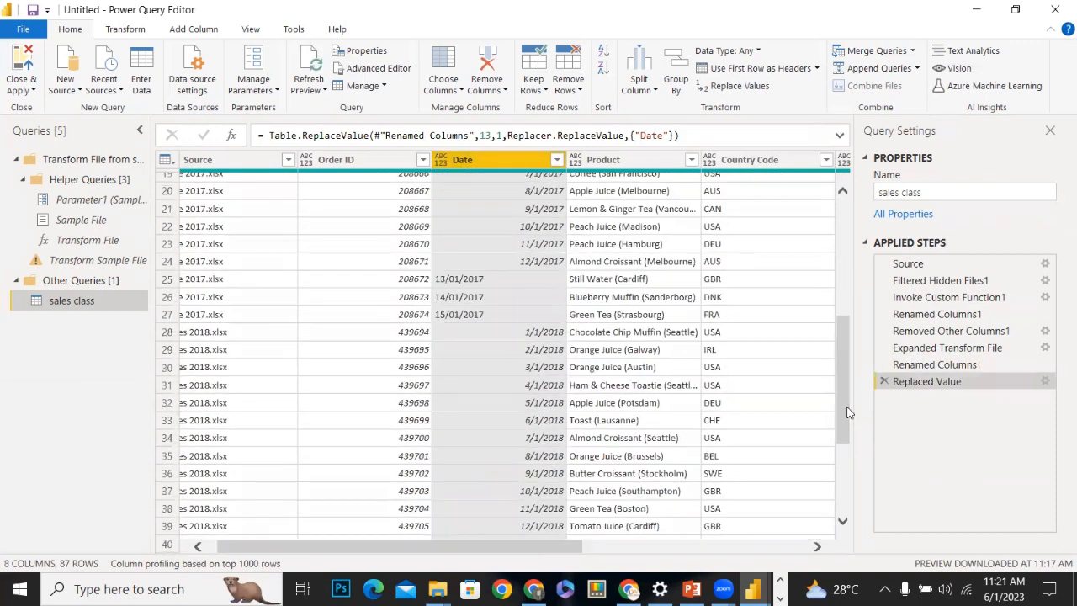
Replace the value 14 with 2 in the Date column
left_click(732, 86)
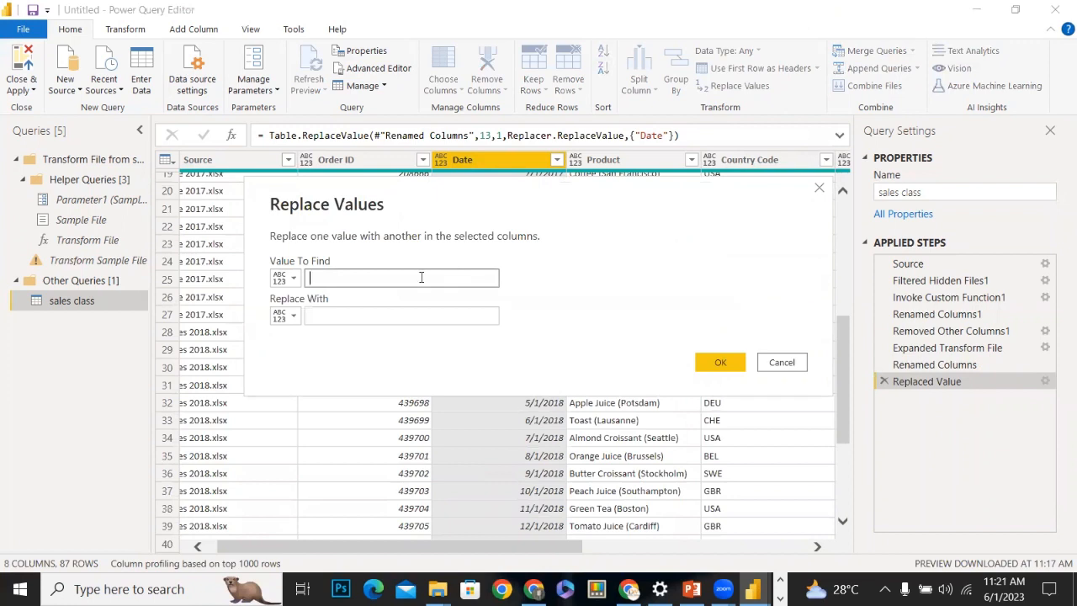
type("14")
left_click(413, 317)
type("2")
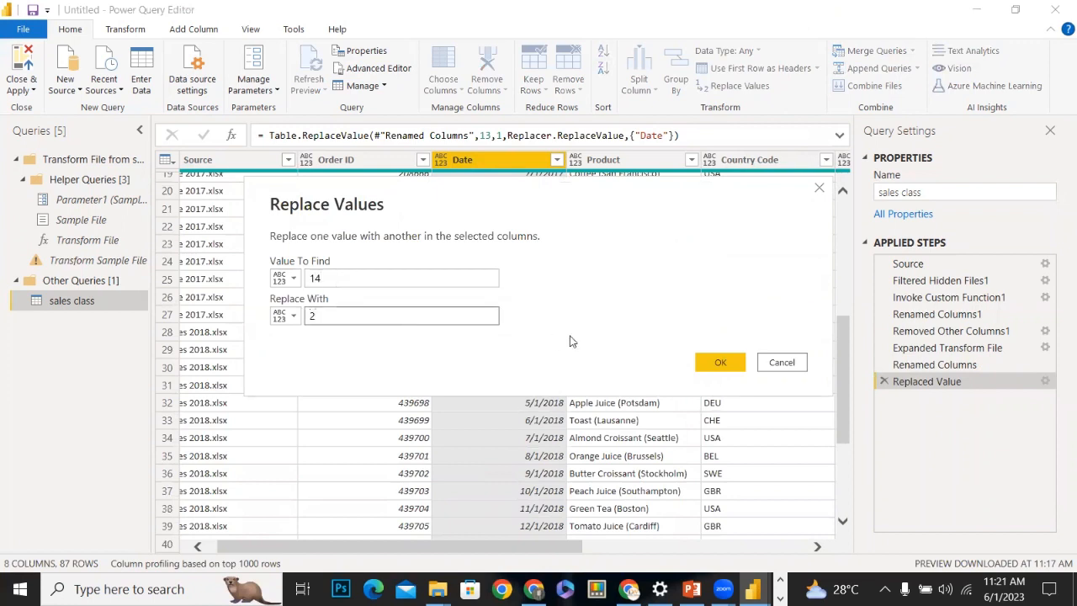
left_click(734, 364)
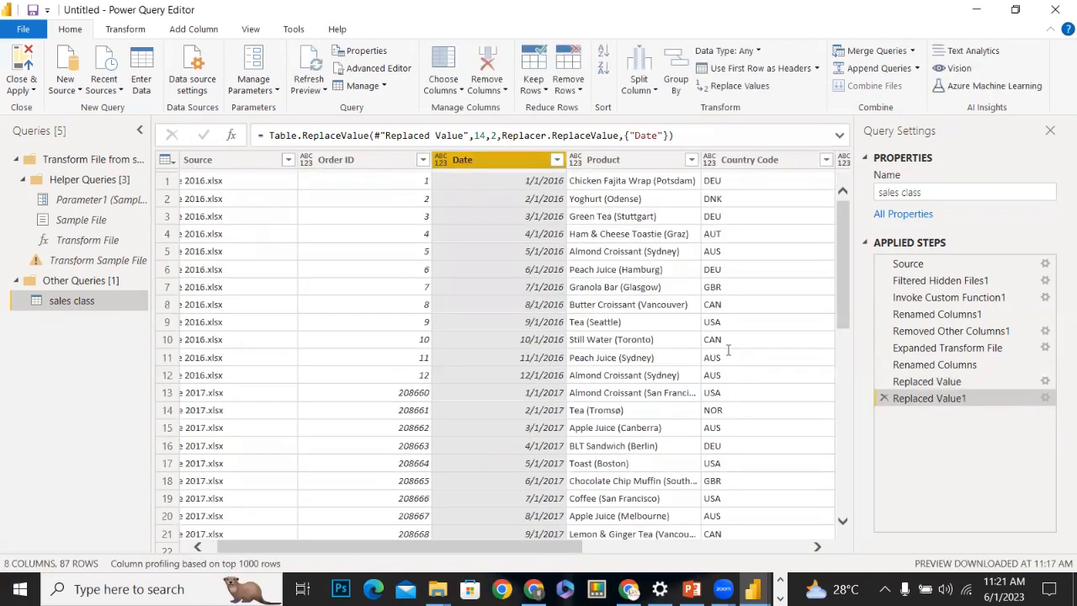
Replace the value 15 with 3 in the Date column and check the 2017 rows
left_click(740, 87)
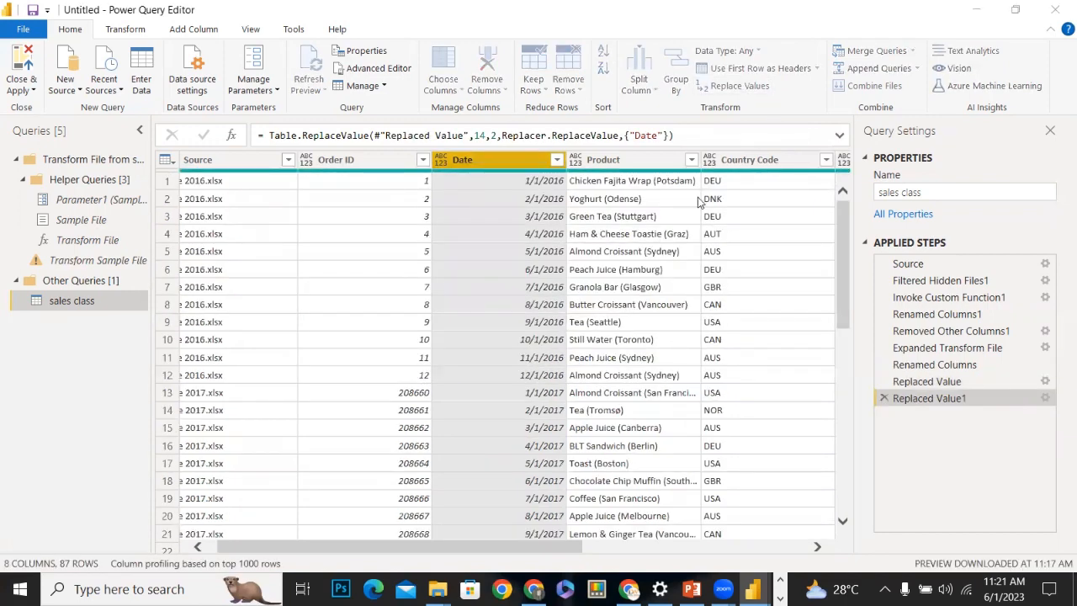
type("15")
left_click(399, 315)
type("3")
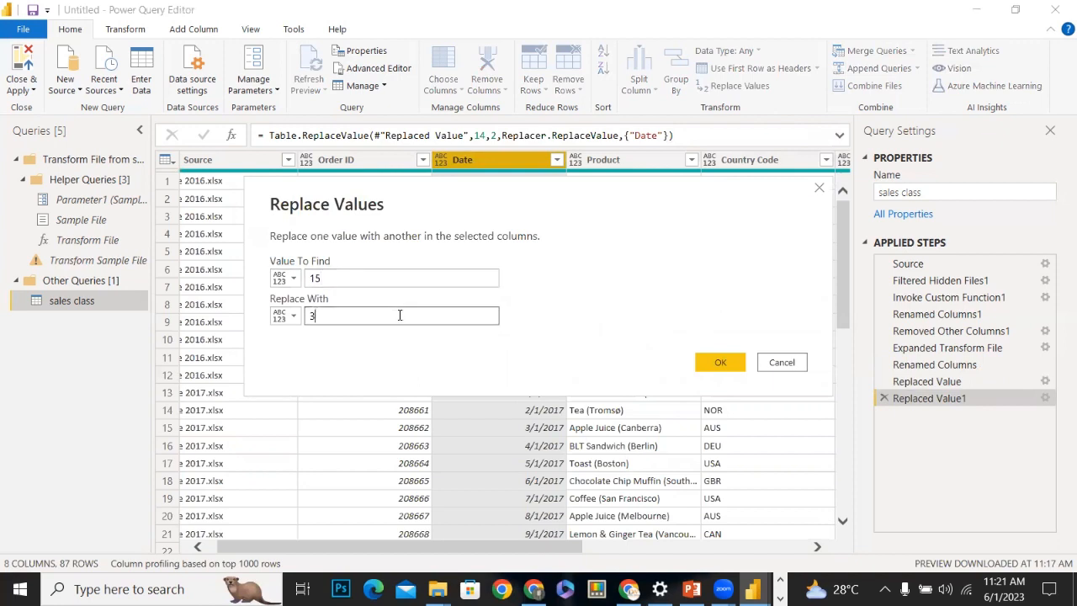
left_click(711, 368)
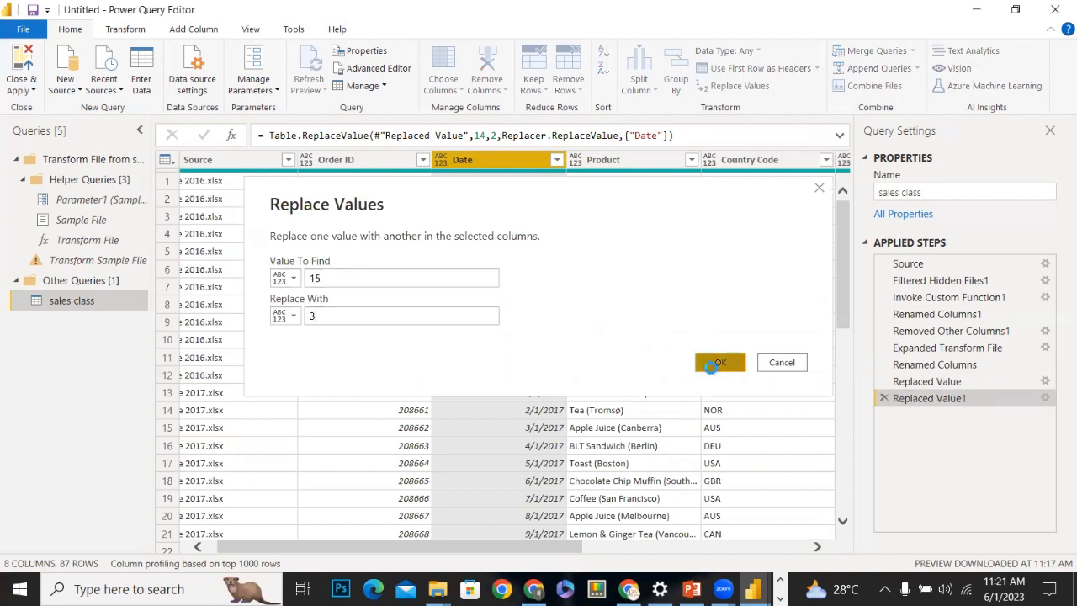
mouse_move(838, 256)
left_mouse_down()
mouse_move(848, 380)
mouse_move(833, 494)
mouse_move(843, 459)
mouse_move(848, 503)
mouse_move(852, 272)
left_mouse_up()
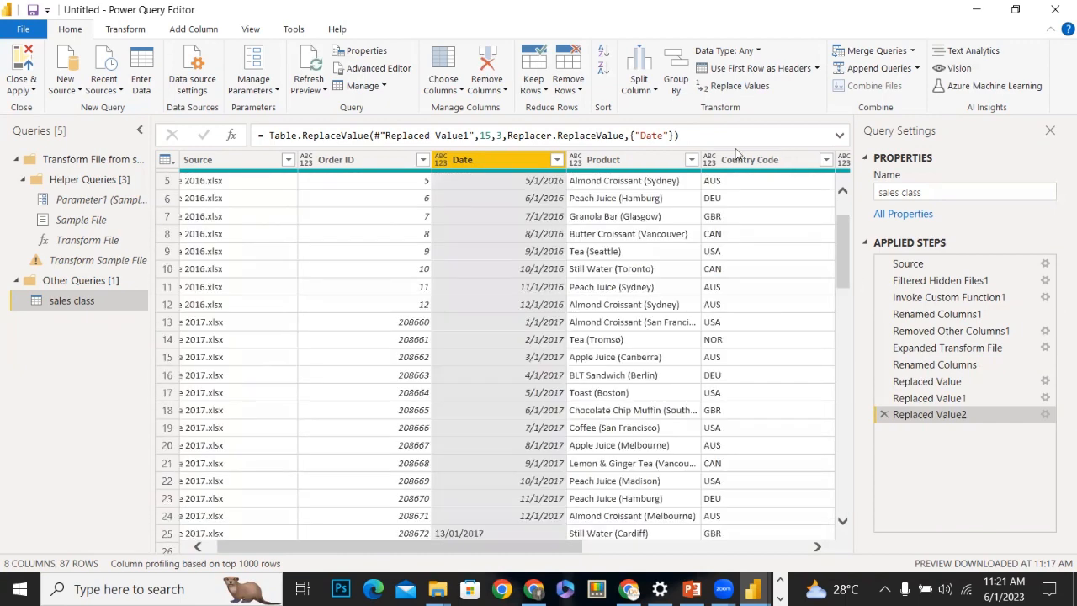
Apply the replacement of 13 with 1 to the Date column once more and check rows 25 to 27
left_click(721, 88)
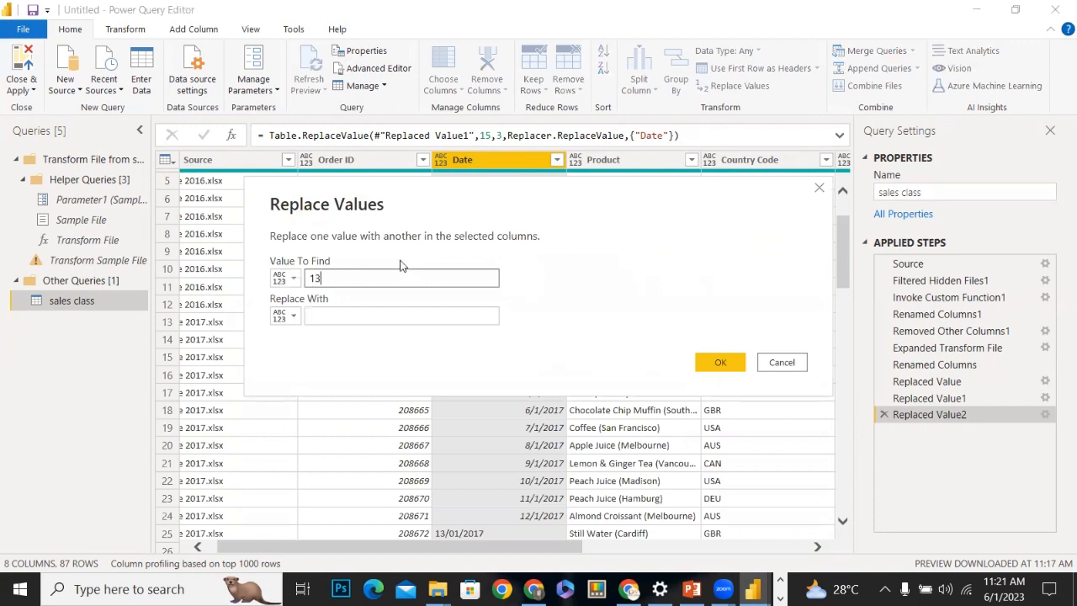
left_click(378, 320)
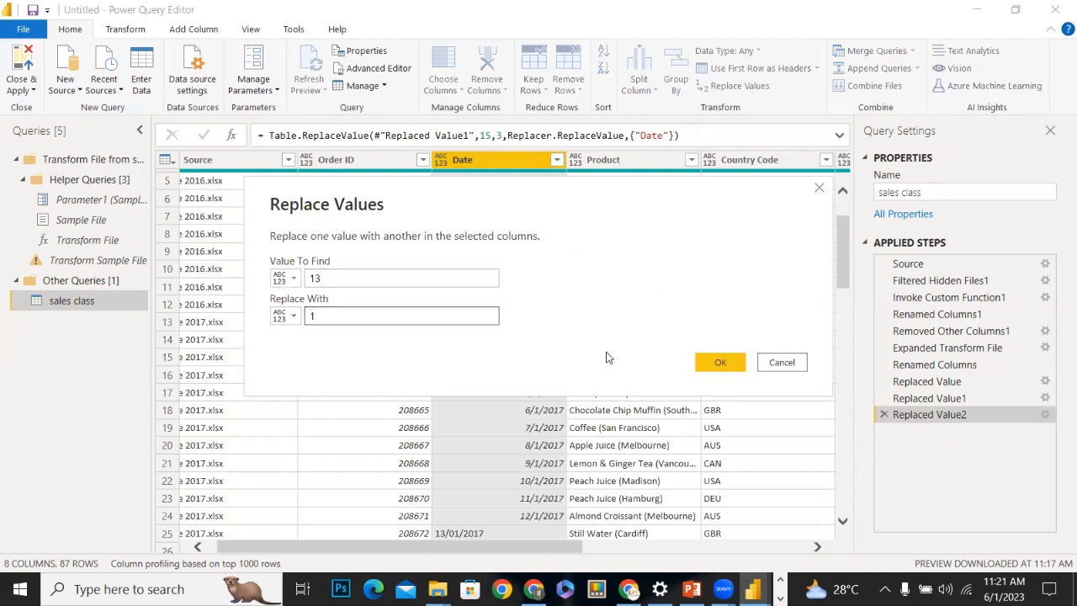
left_click(720, 361)
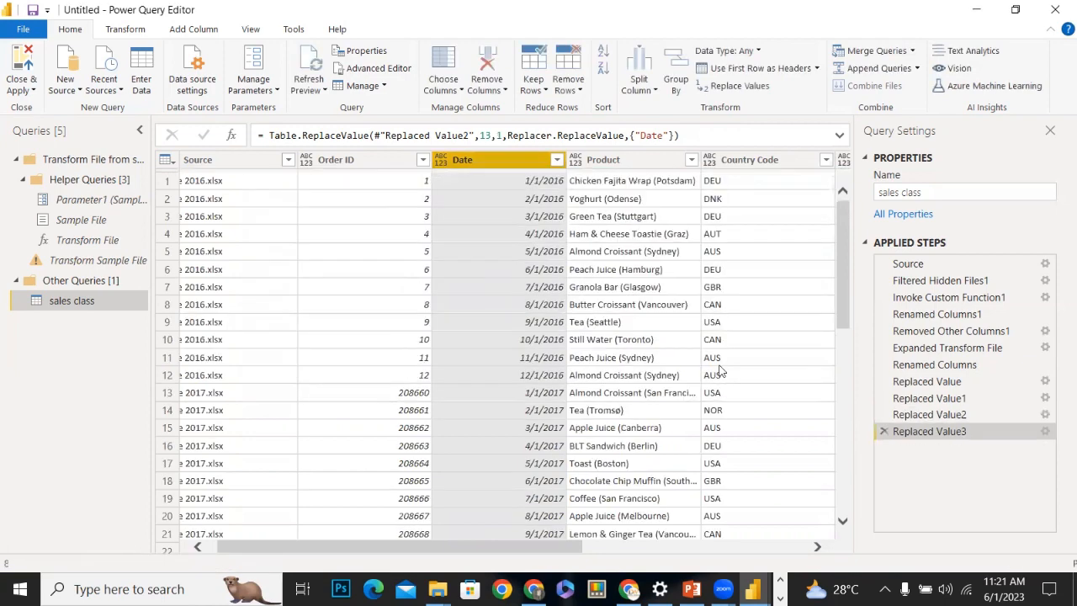
scroll(847, 379, "down", 1)
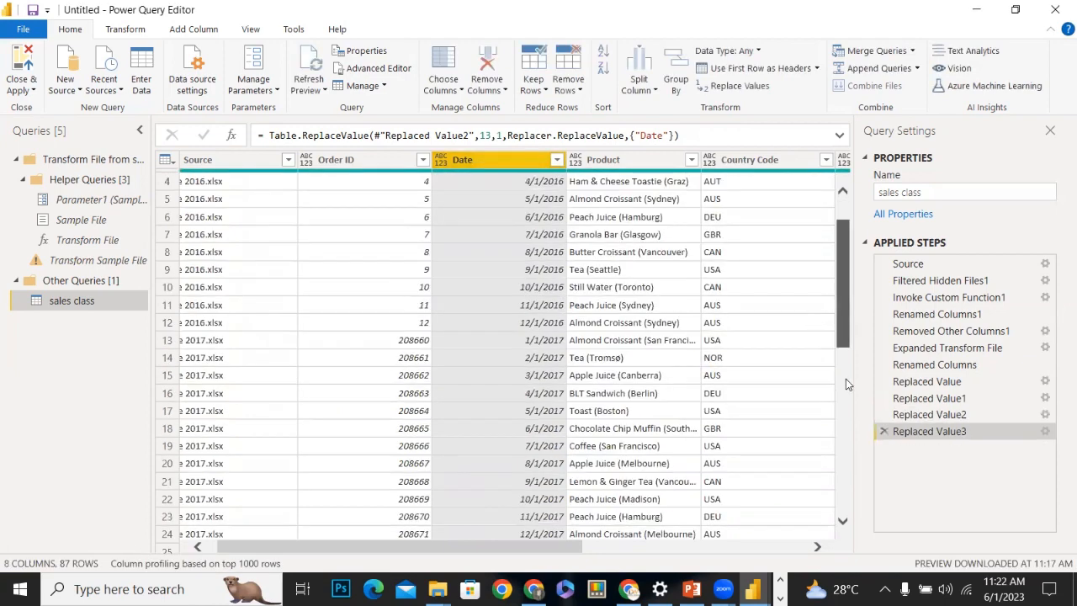
scroll(847, 379, "down", 3)
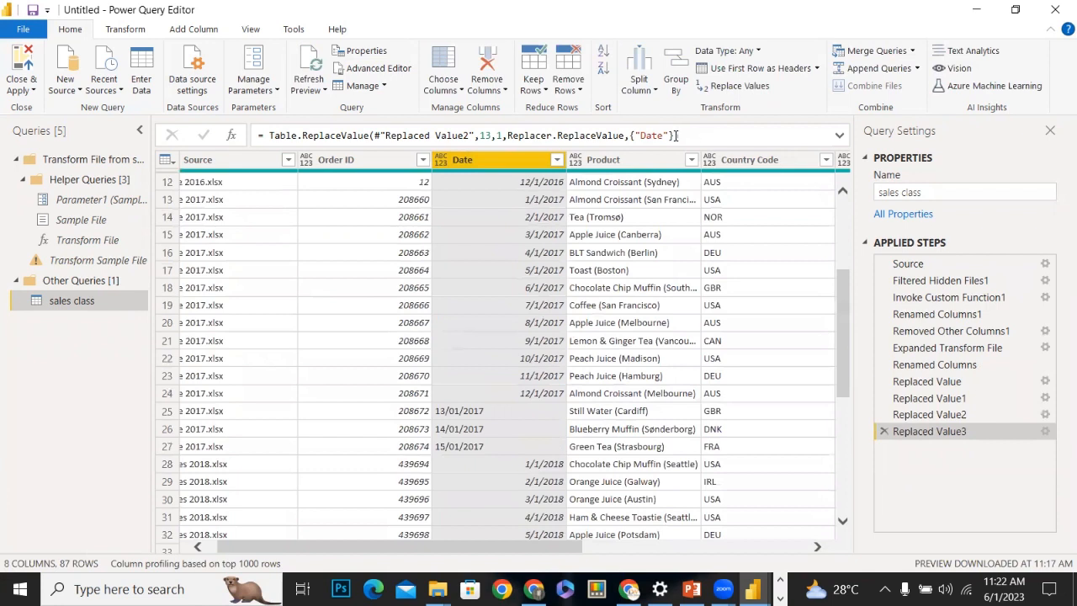
left_click(730, 85)
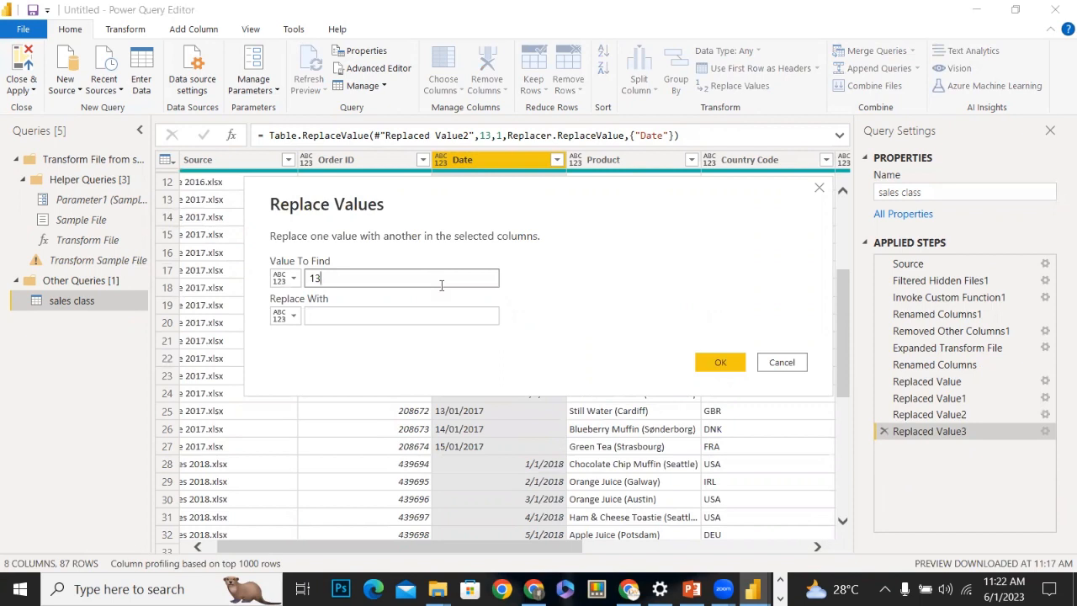
type("13/")
left_click(430, 308)
type("13")
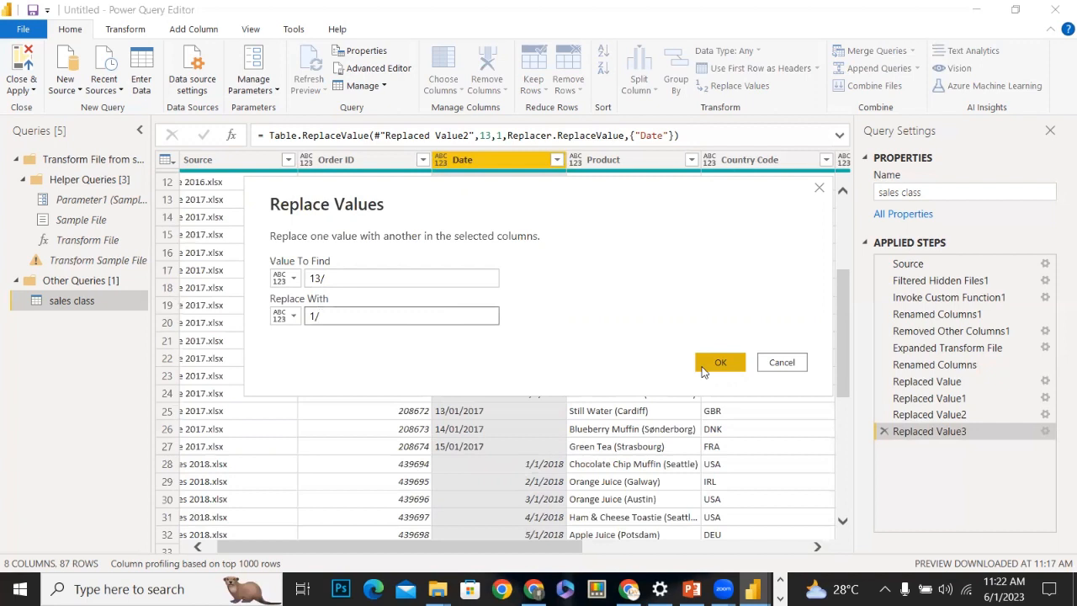
left_click(781, 363)
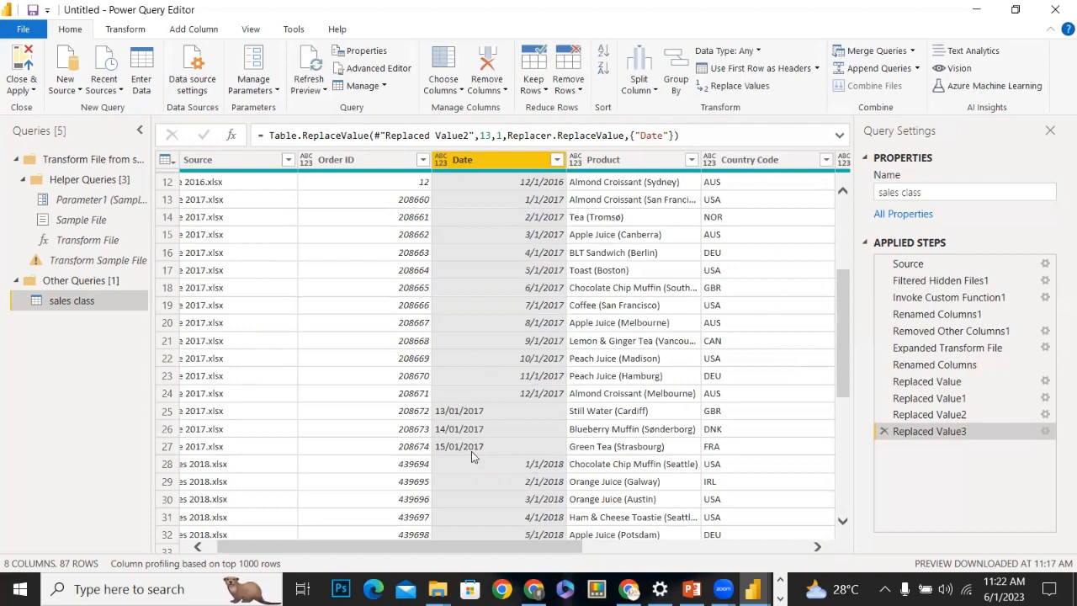
scroll(840, 374, "up", 2)
scroll(836, 291, "up", 4)
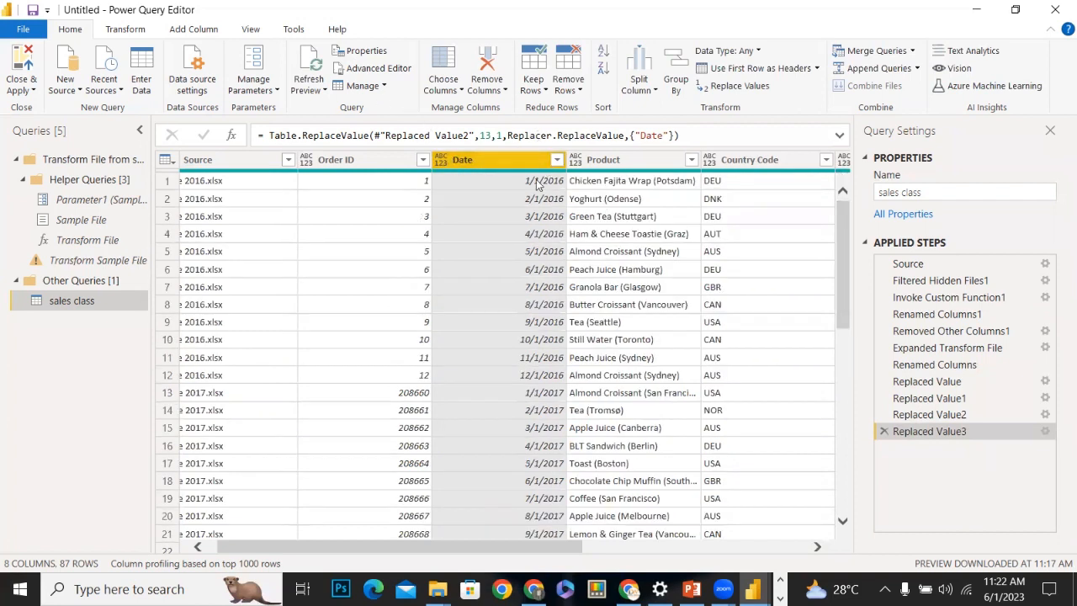
left_click(127, 30)
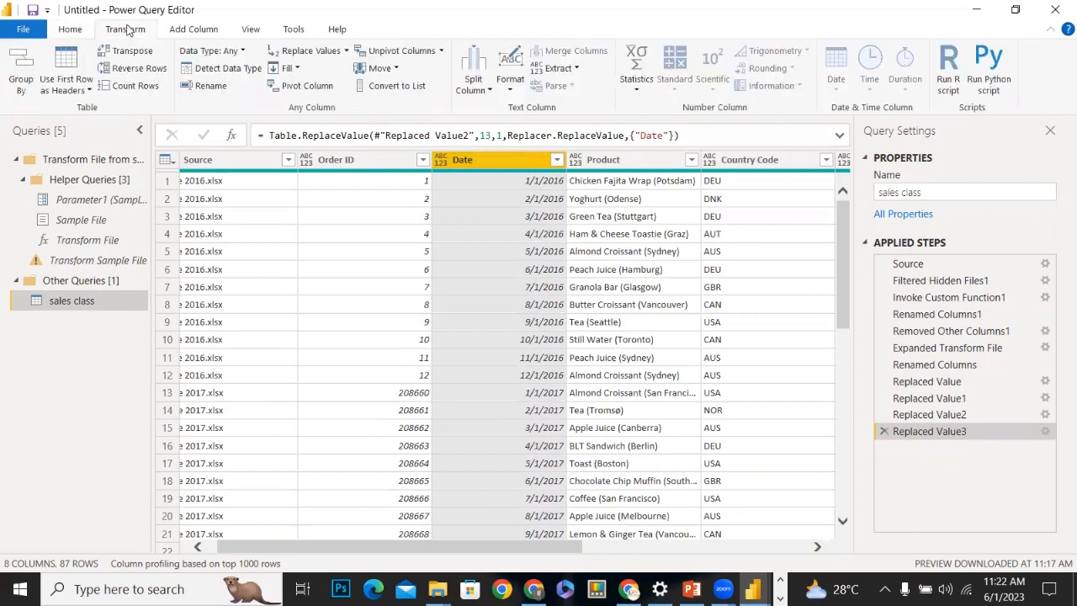
left_click(510, 84)
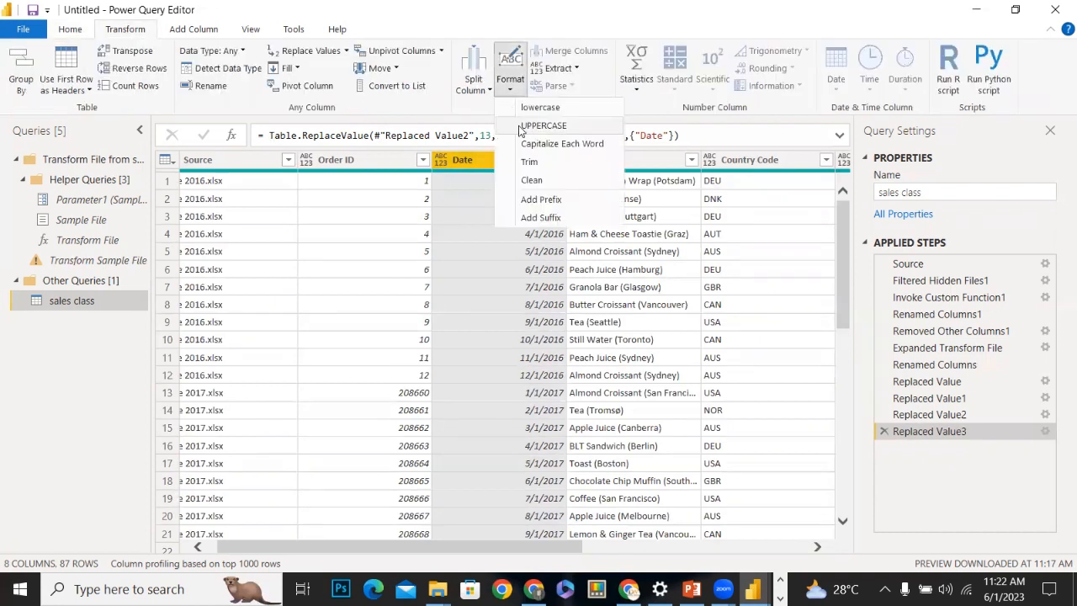
left_click(433, 117)
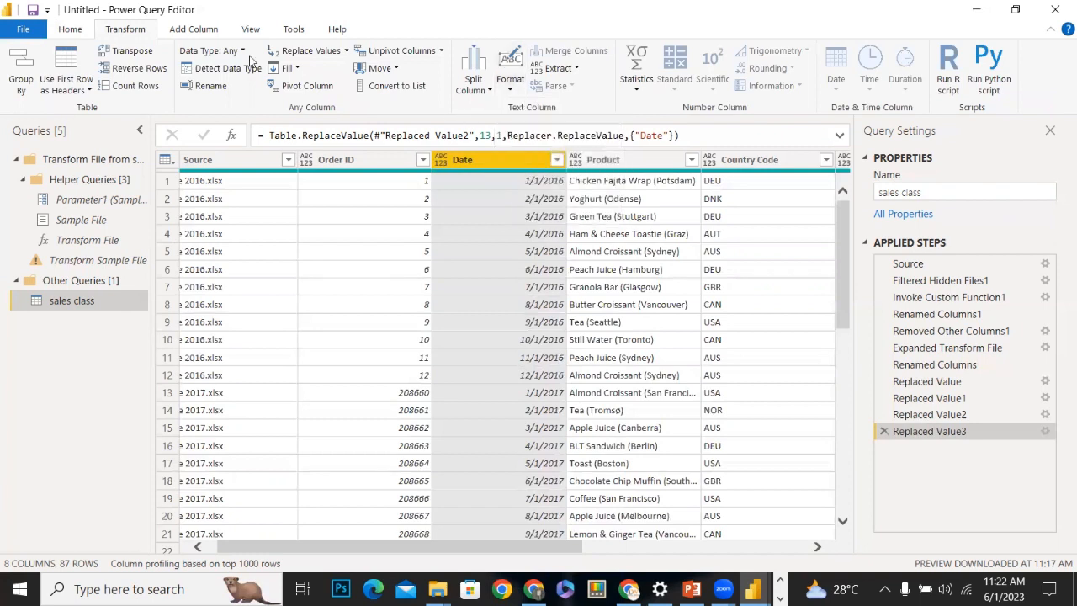
left_click(72, 29)
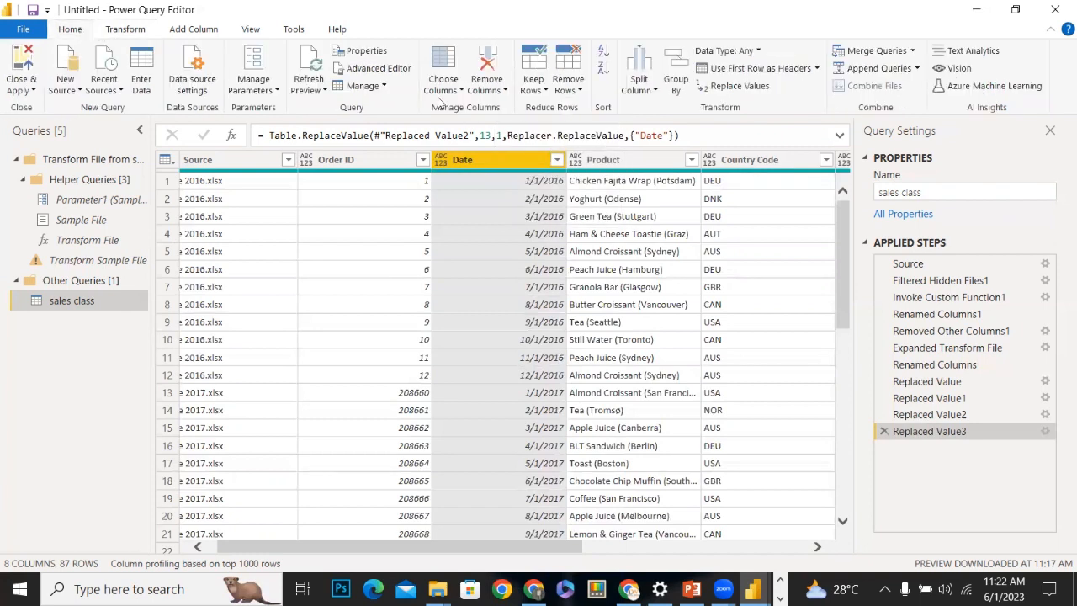
left_click(760, 52)
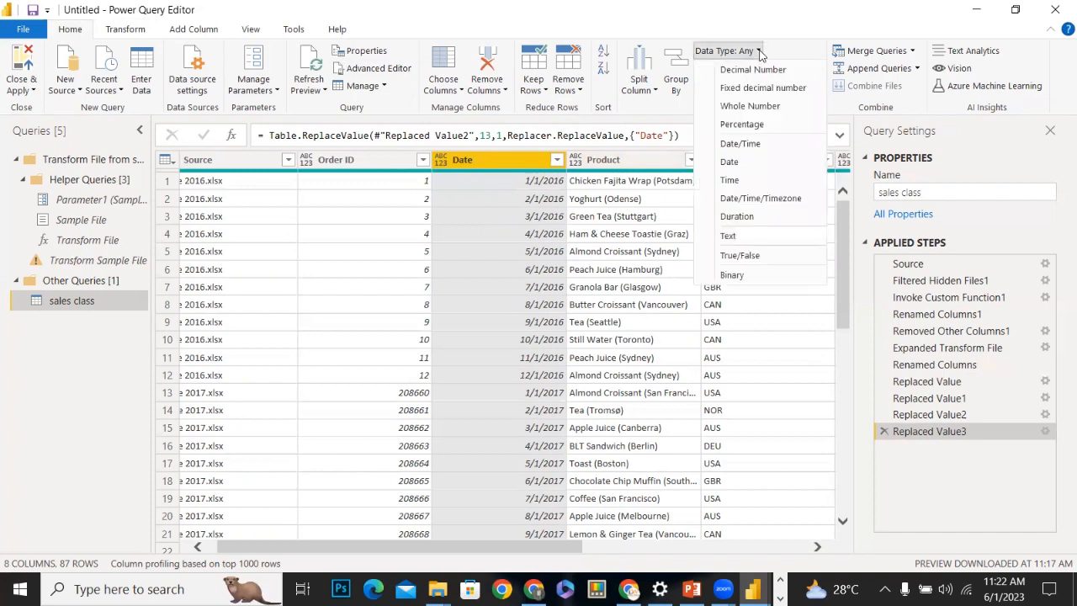
left_click(760, 52)
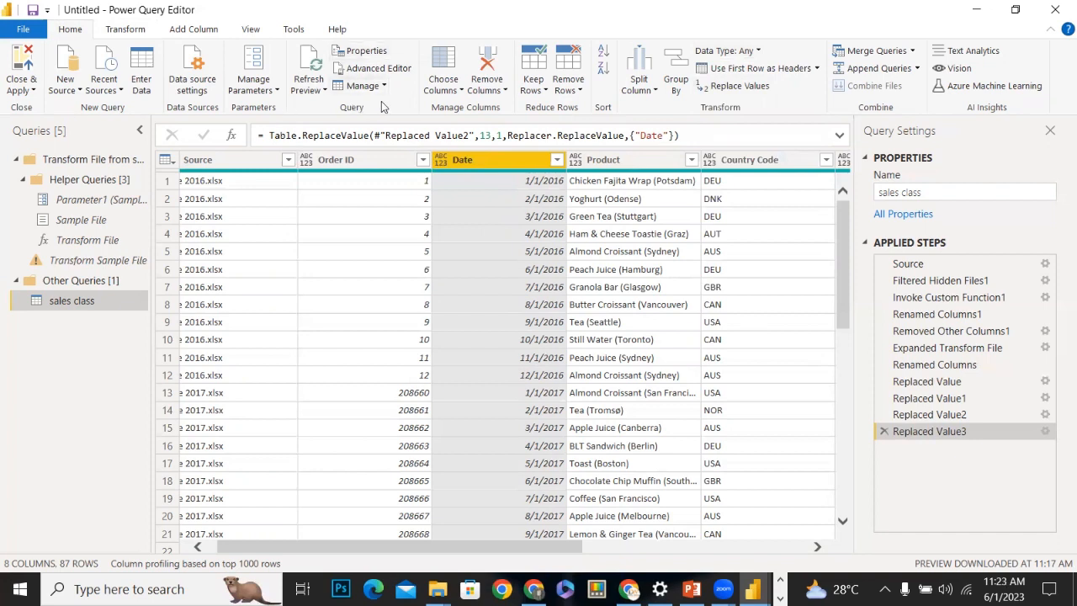
left_click(134, 34)
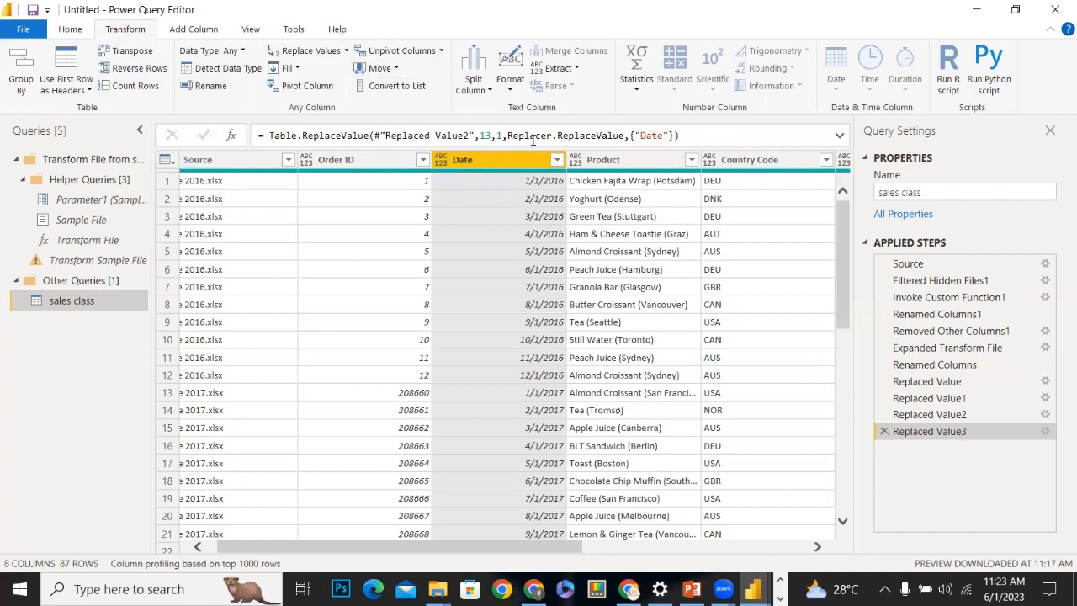
left_click(439, 160)
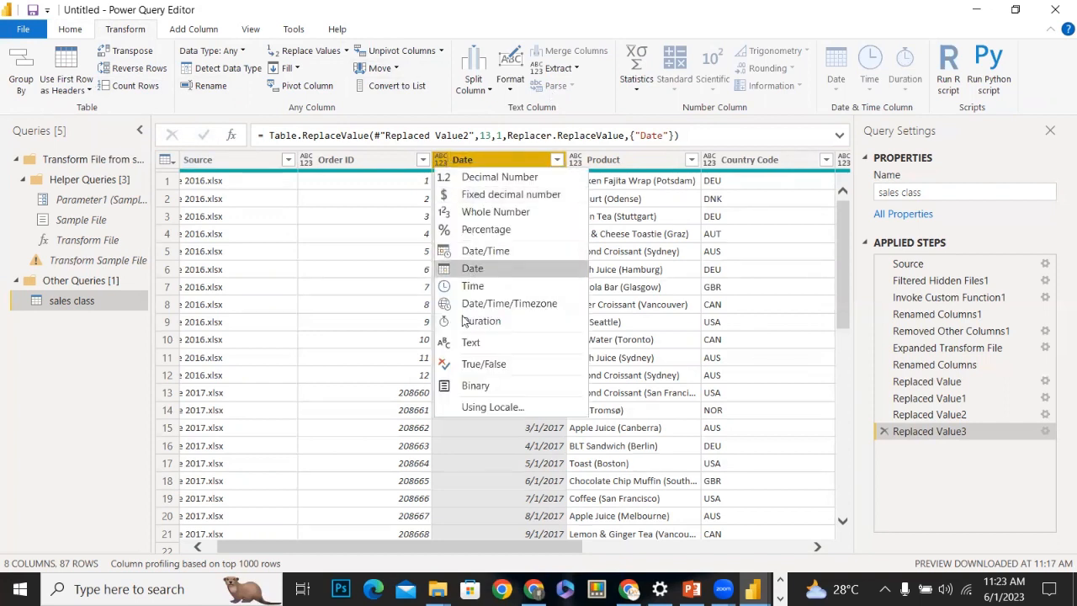
Check the late 2017 dates and change the Date column's data type to Date/Time
left_click(845, 467)
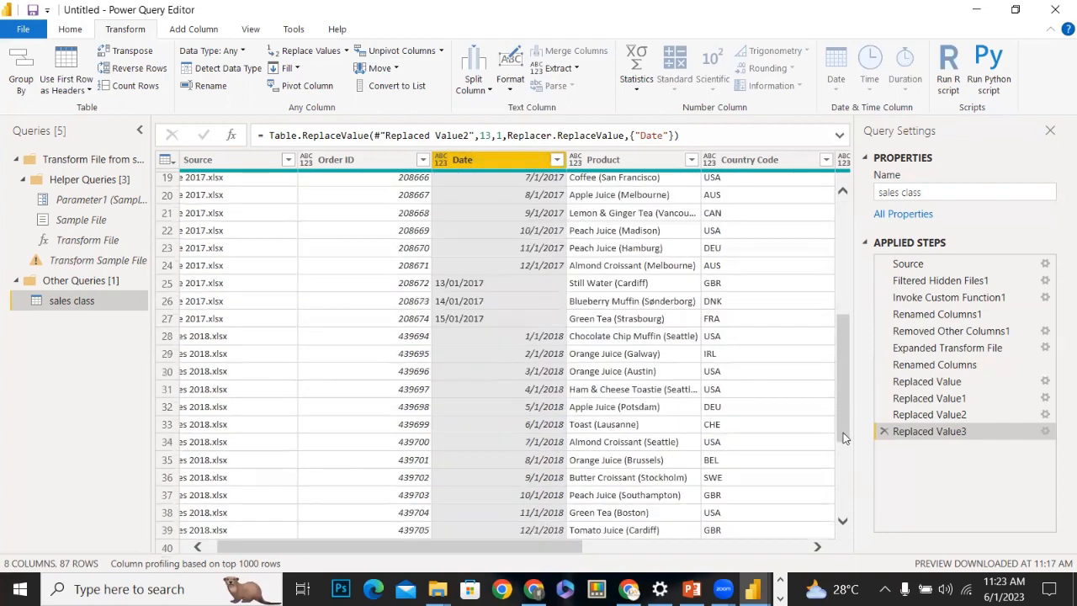
scroll(830, 375, "up", 1)
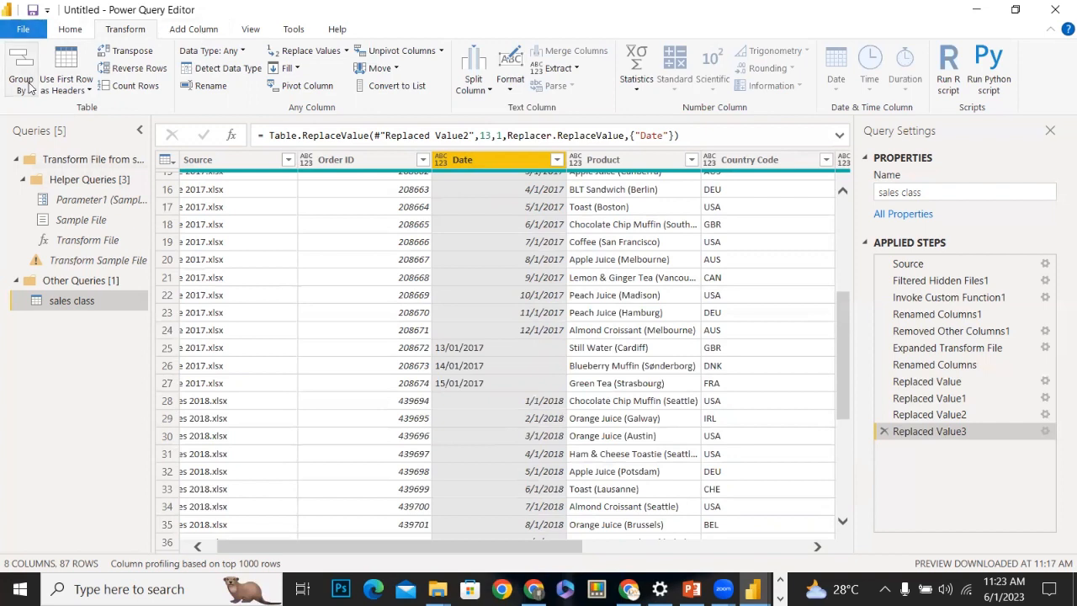
left_click(66, 30)
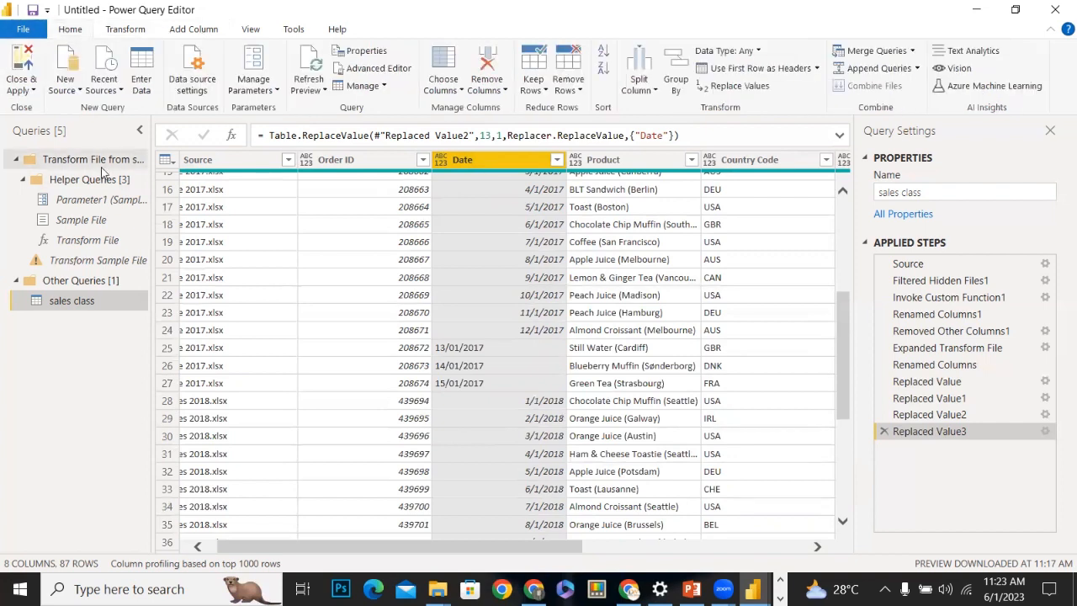
left_click(442, 165)
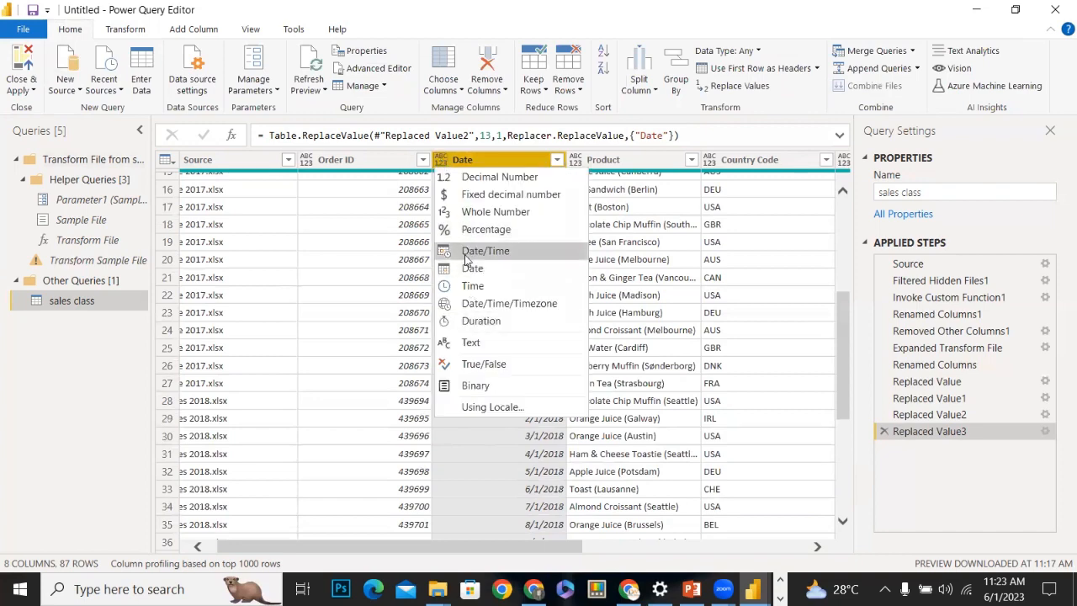
left_click(485, 250)
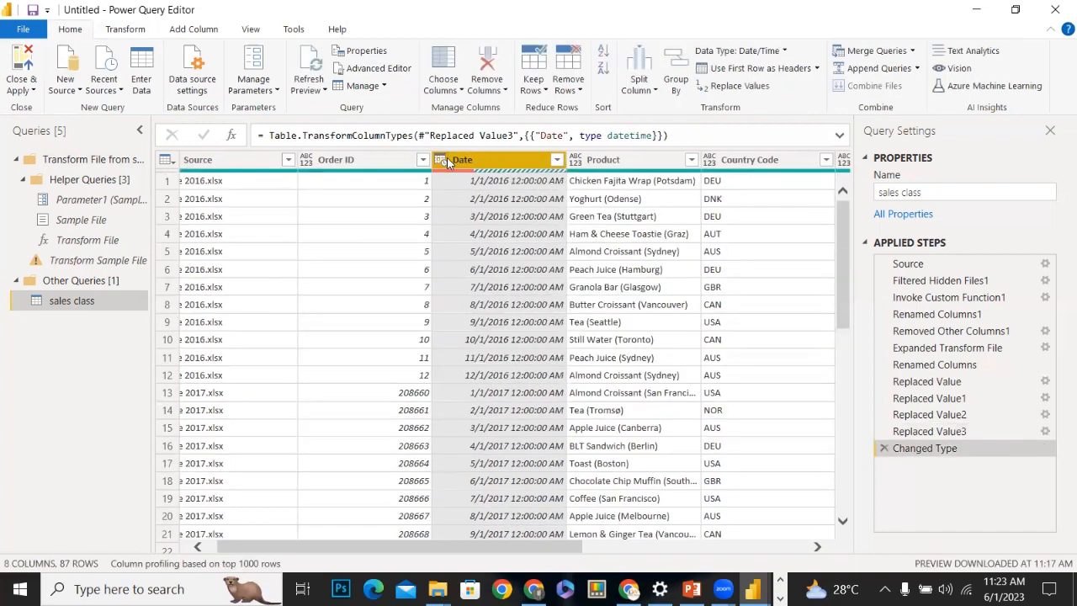
Set the Date column's data type to Date, replacing the current conversion, and check the 2017 and 2018 rows
left_click(442, 161)
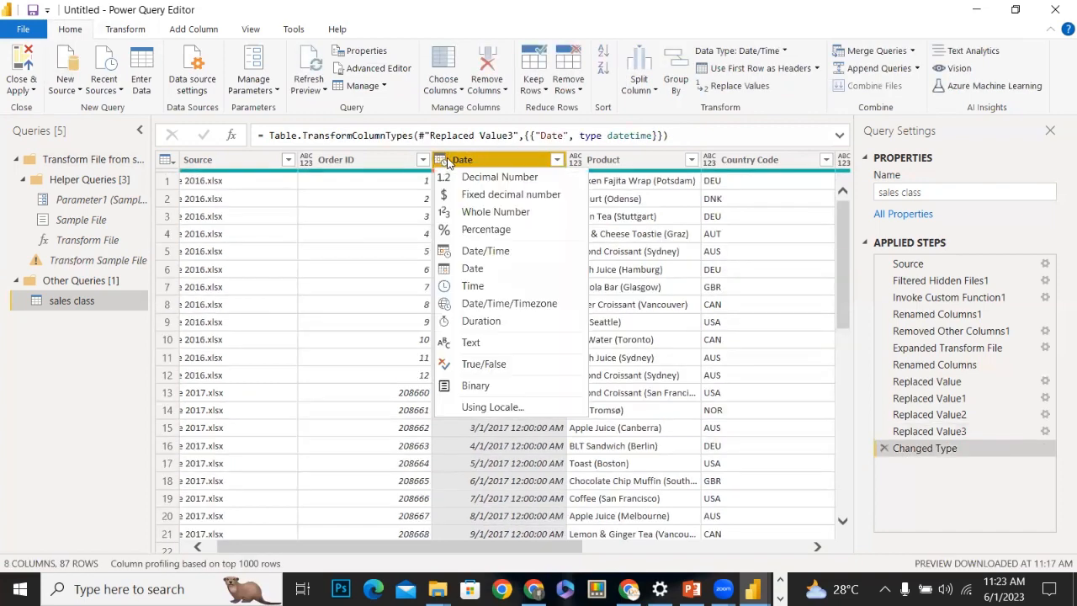
left_click(471, 269)
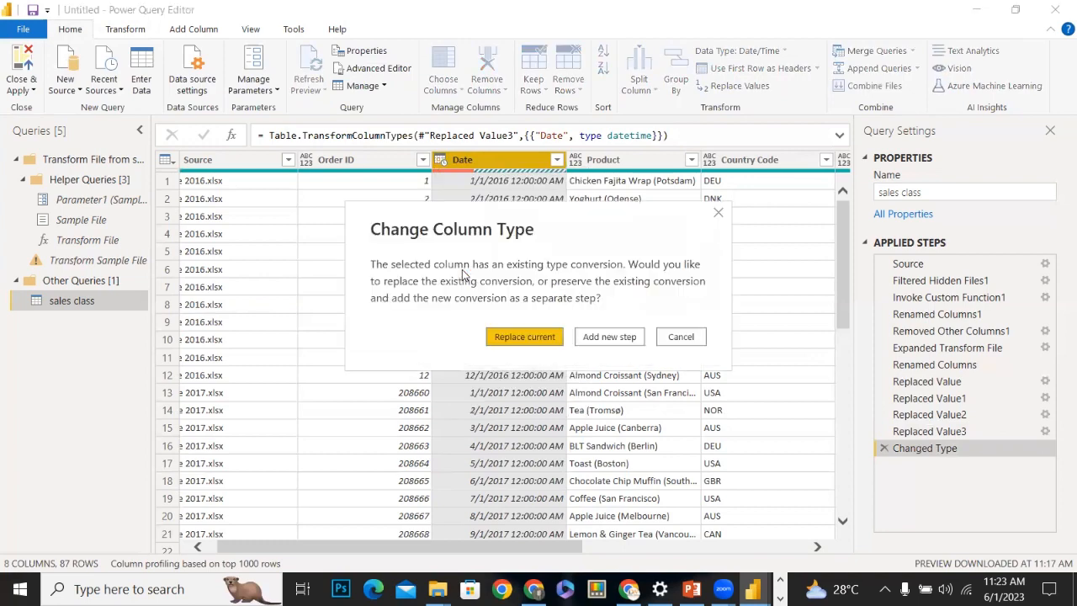
left_click(531, 339)
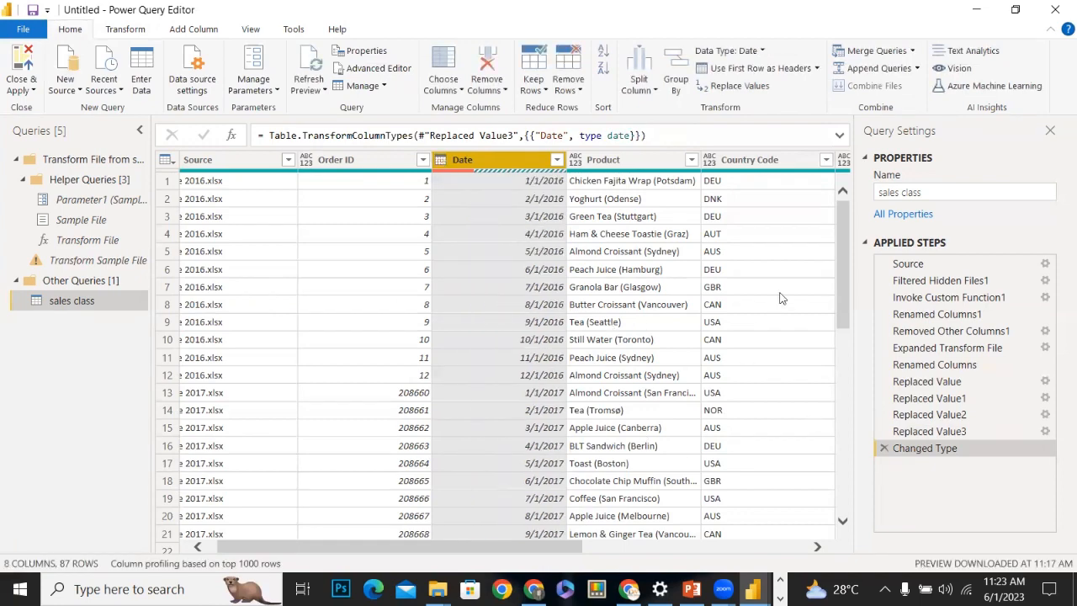
left_click_drag(842, 239, 836, 361)
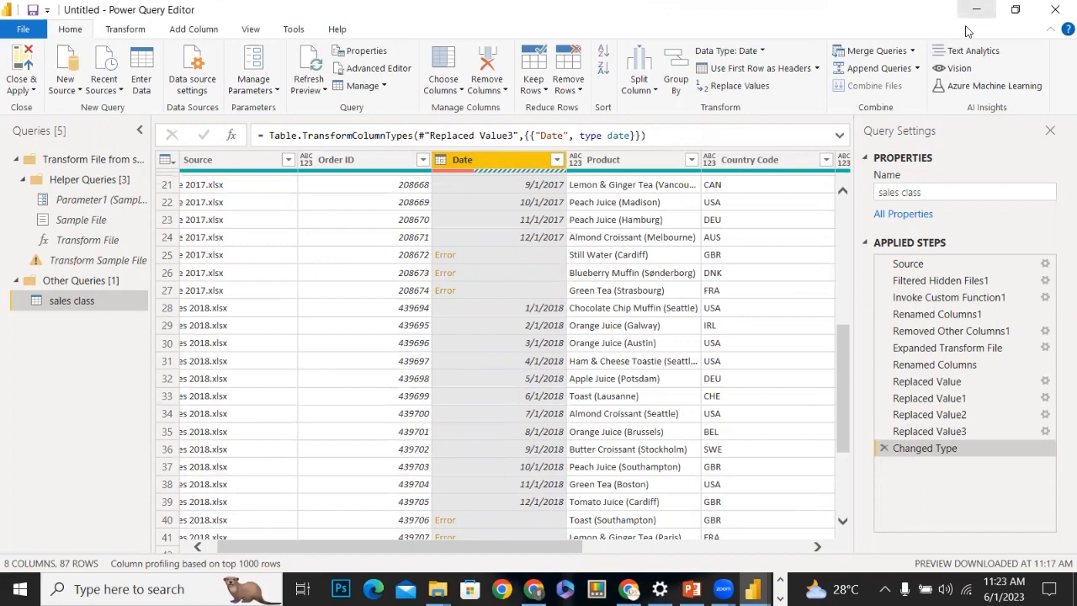
left_click_drag(848, 392, 838, 229)
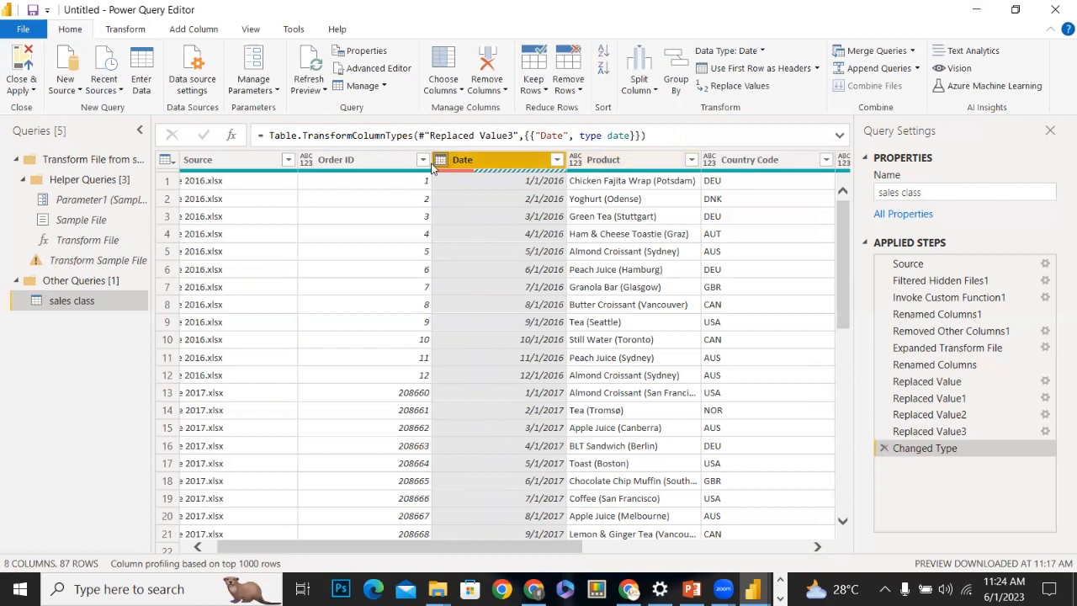
mouse_move(841, 262)
left_mouse_down()
mouse_move(832, 418)
mouse_move(845, 257)
left_mouse_up()
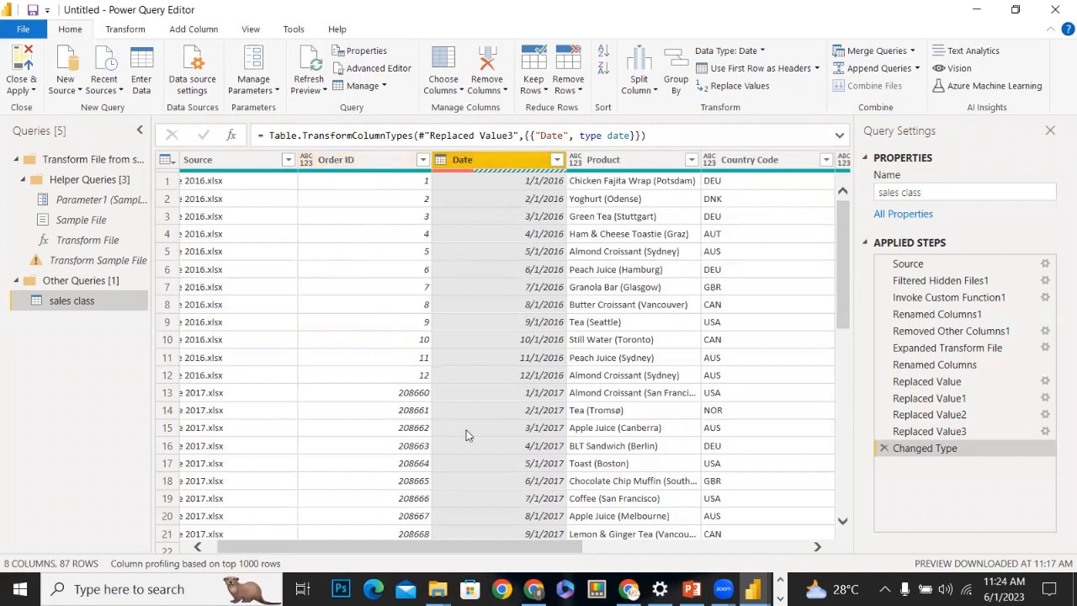
Replace .xlsx with nothing in the Source column to strip the file extension from its values
left_click_drag(297, 546, 264, 546)
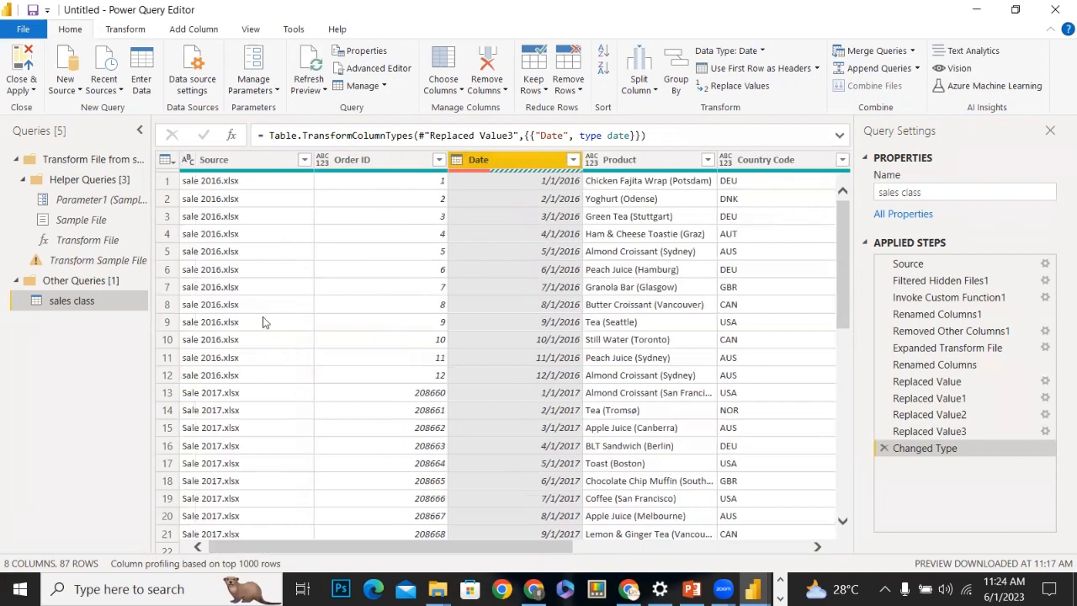
left_click(241, 161)
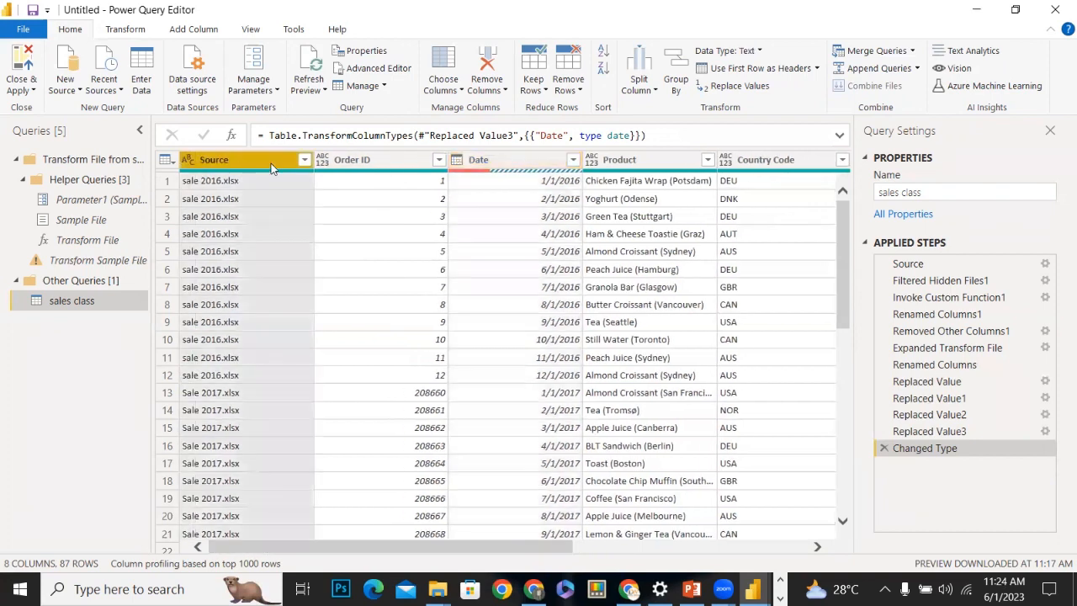
left_click(737, 87)
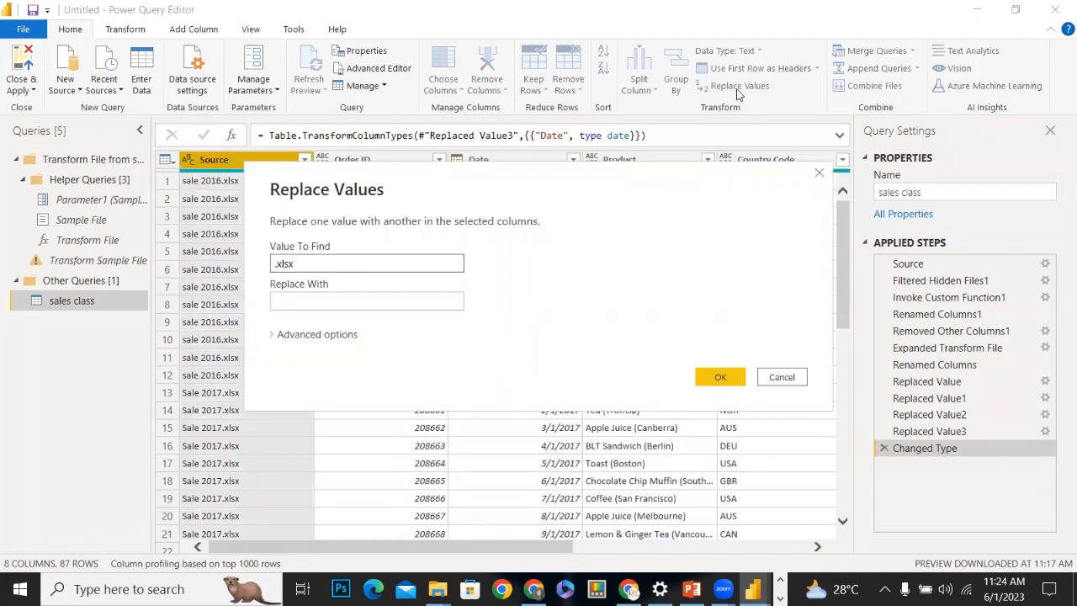
left_click(712, 383)
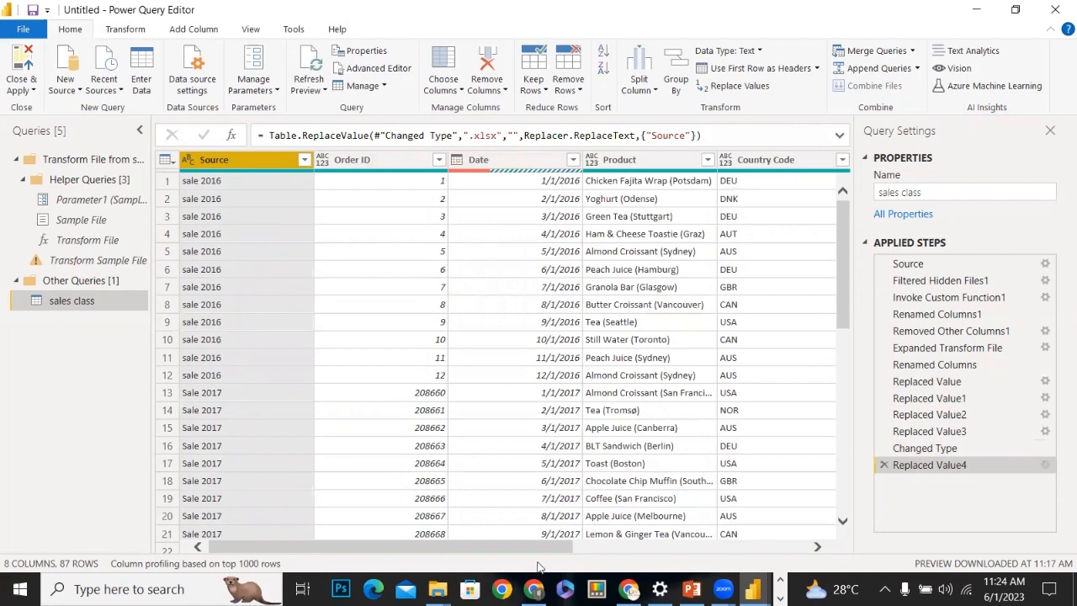
left_click_drag(514, 551, 425, 544)
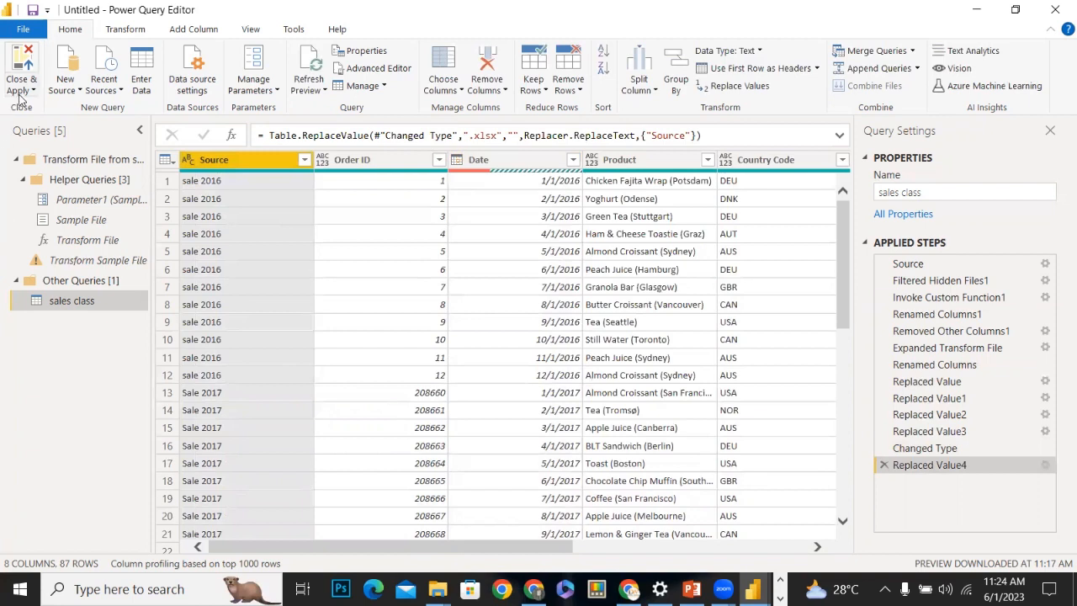
Close the query editor with the pending changes applied, return to Power BI Desktop and dismiss the load report
left_click(20, 93)
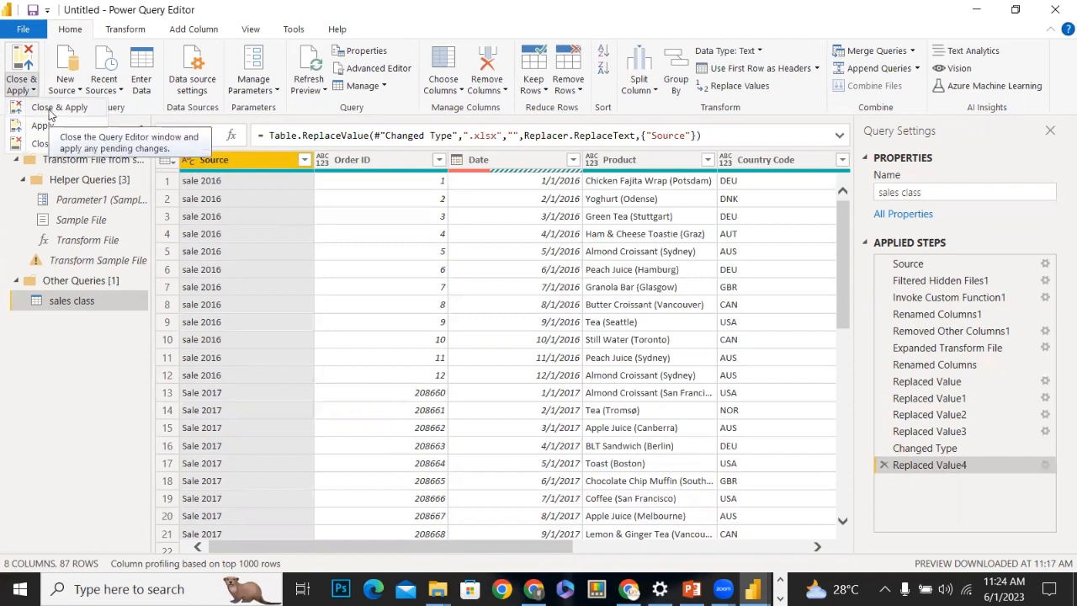
left_click(49, 109)
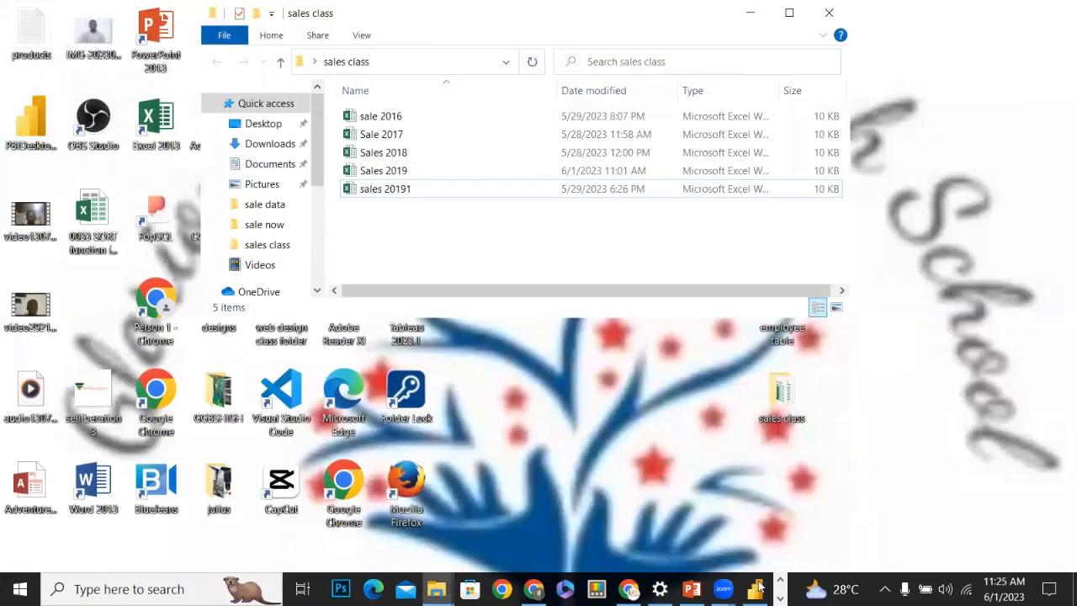
mouse_move(760, 587)
left_click(714, 491)
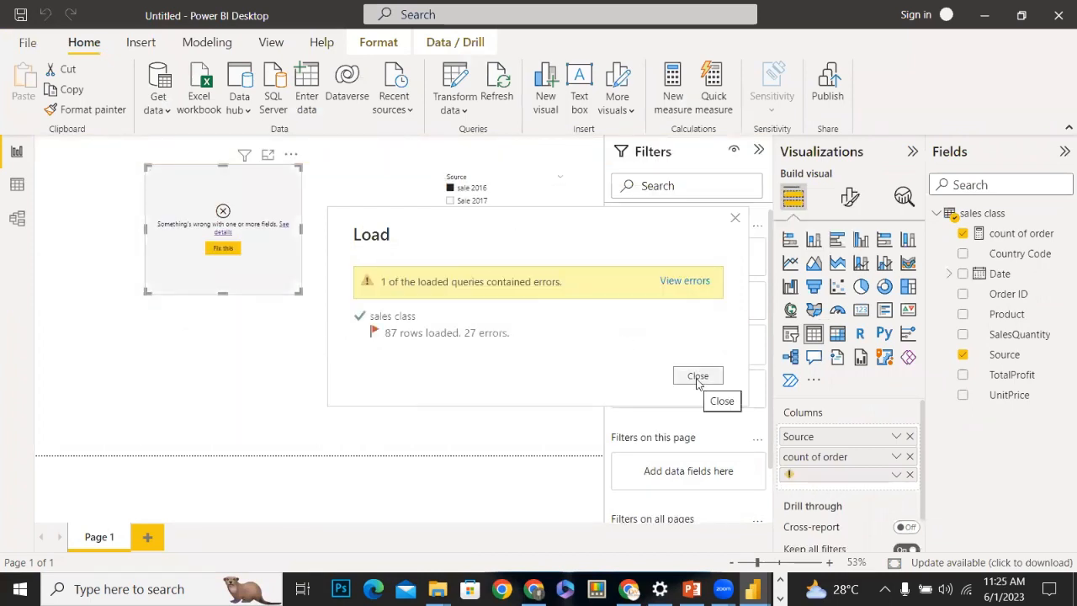
left_click(696, 379)
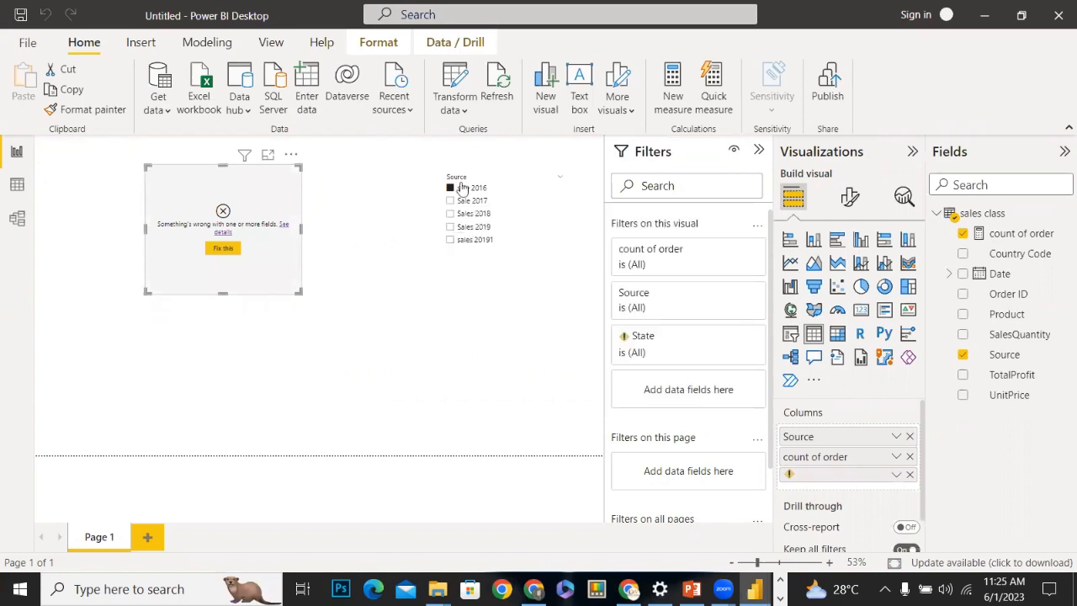
Format the Date column of the sales class table as 2001-03-14 (yyyy-mm-dd) and check its late 2017 rows
left_click(17, 184)
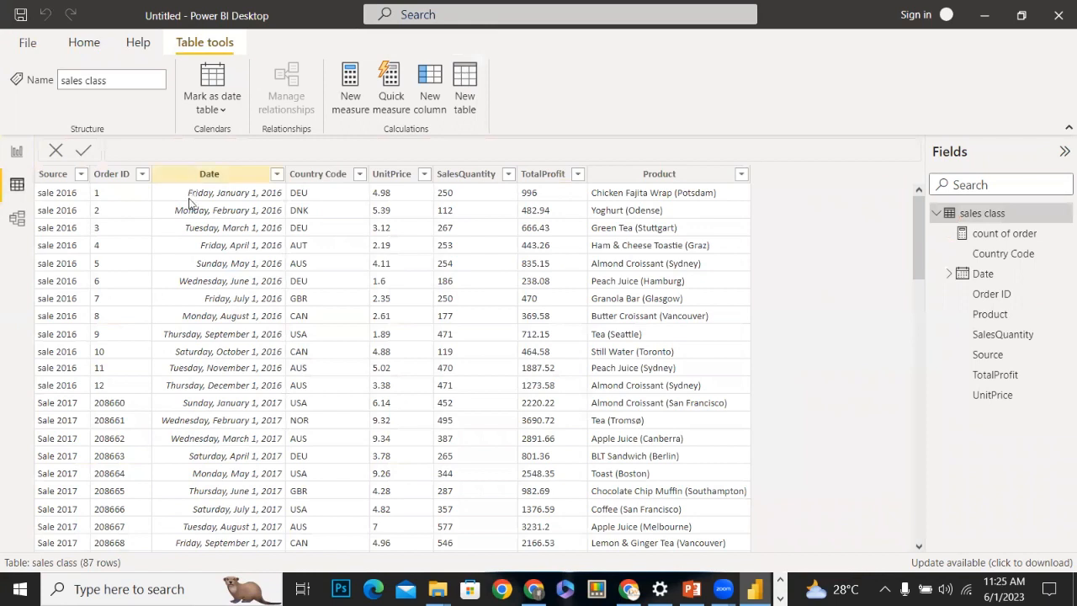
left_click(236, 177)
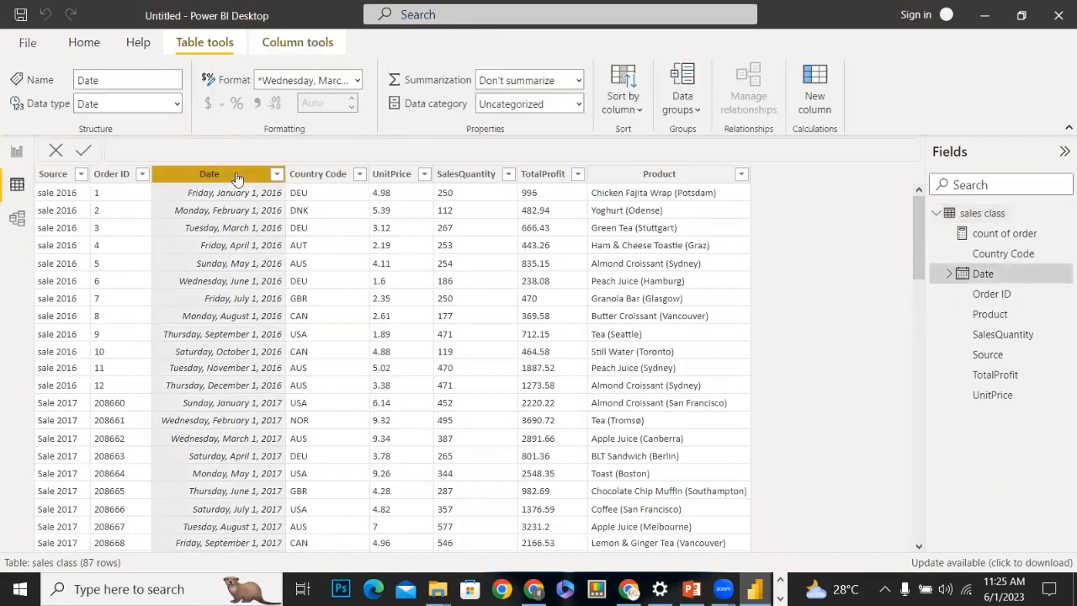
left_click(352, 83)
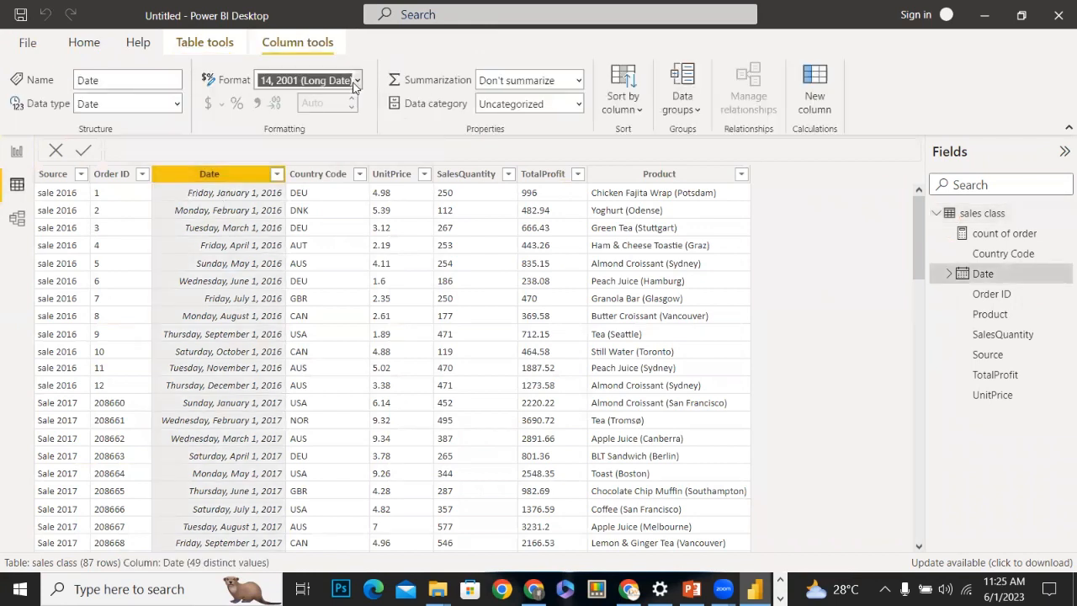
left_click(355, 80)
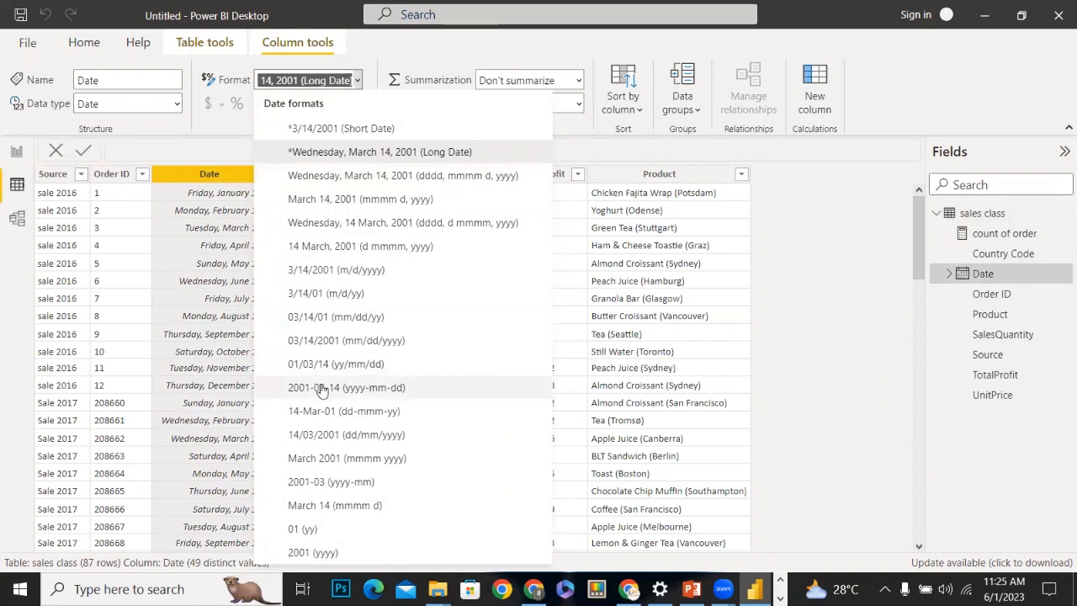
left_click(383, 396)
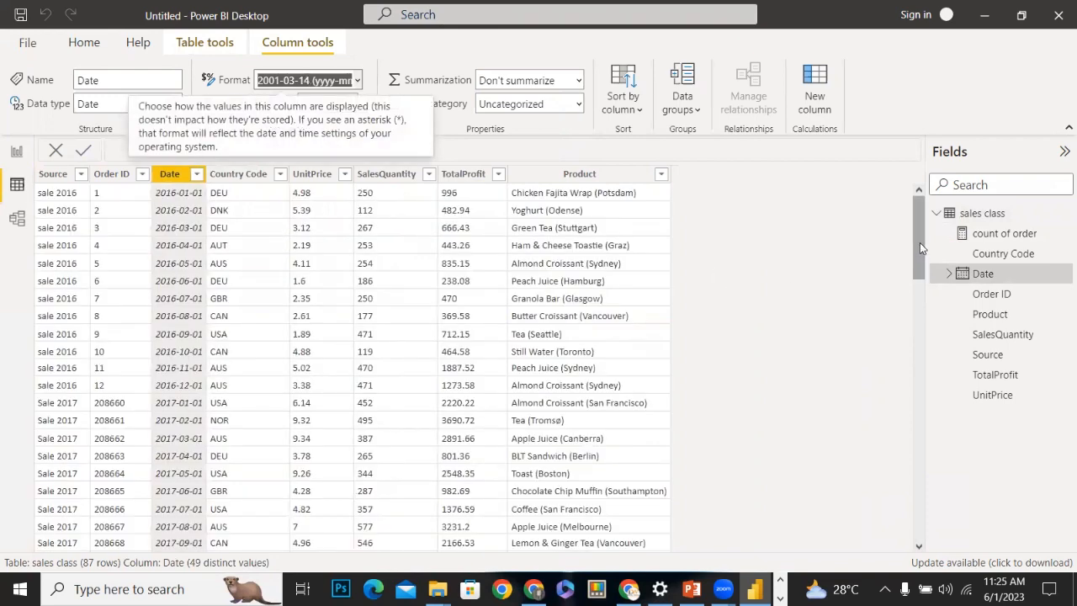
left_click_drag(915, 247, 923, 312)
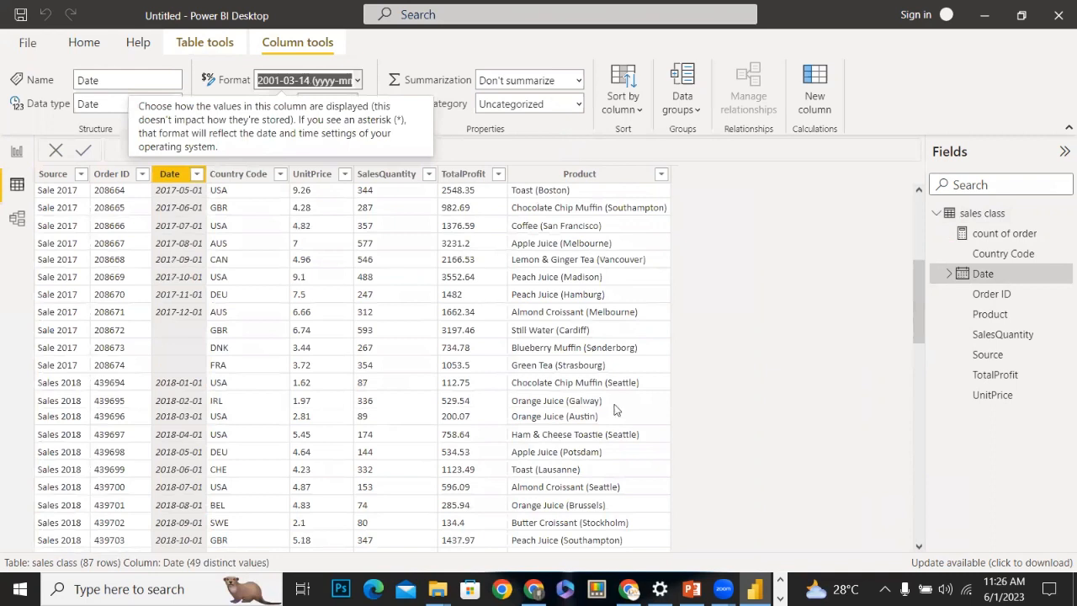
left_click(193, 324)
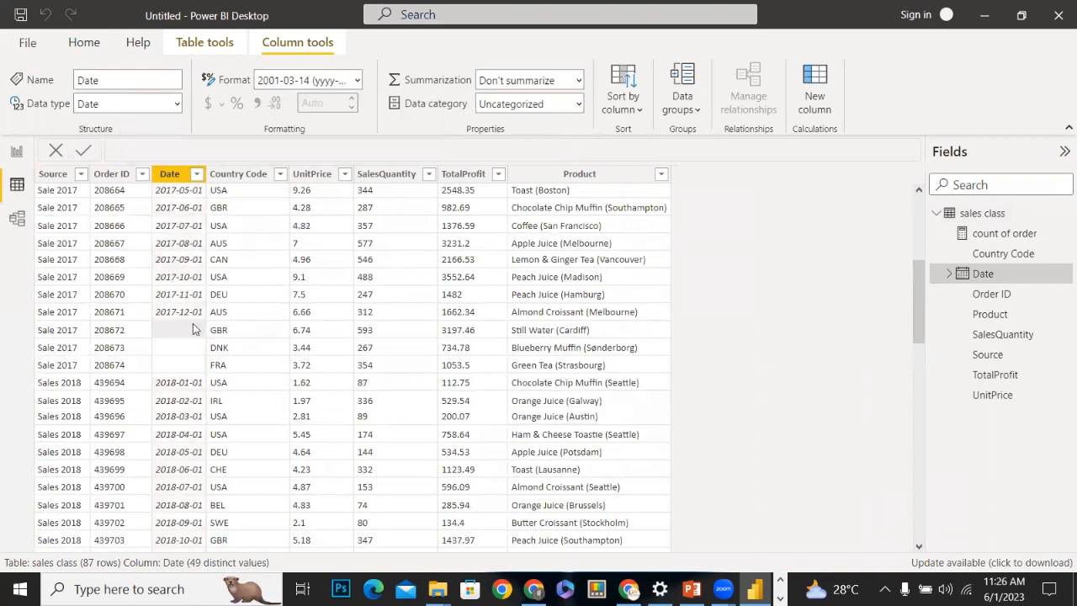
left_click(500, 283)
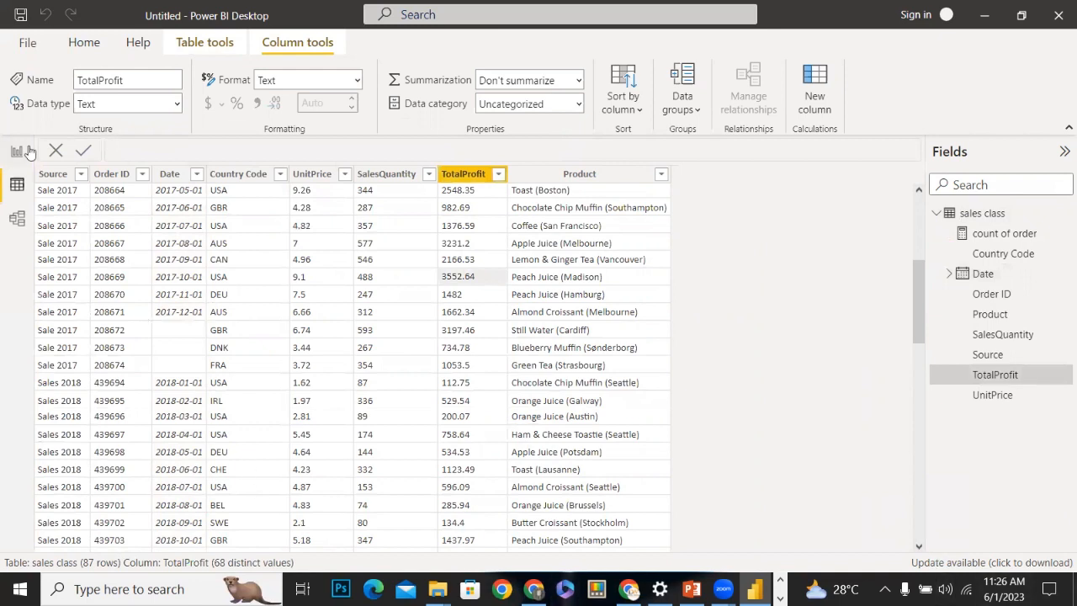
left_click(27, 44)
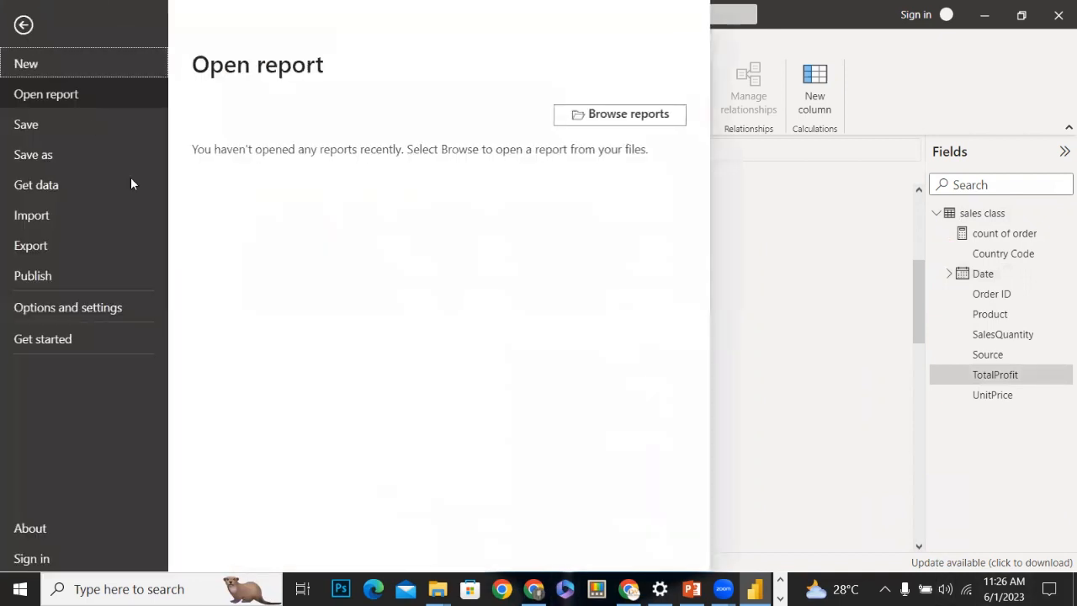
left_click(23, 26)
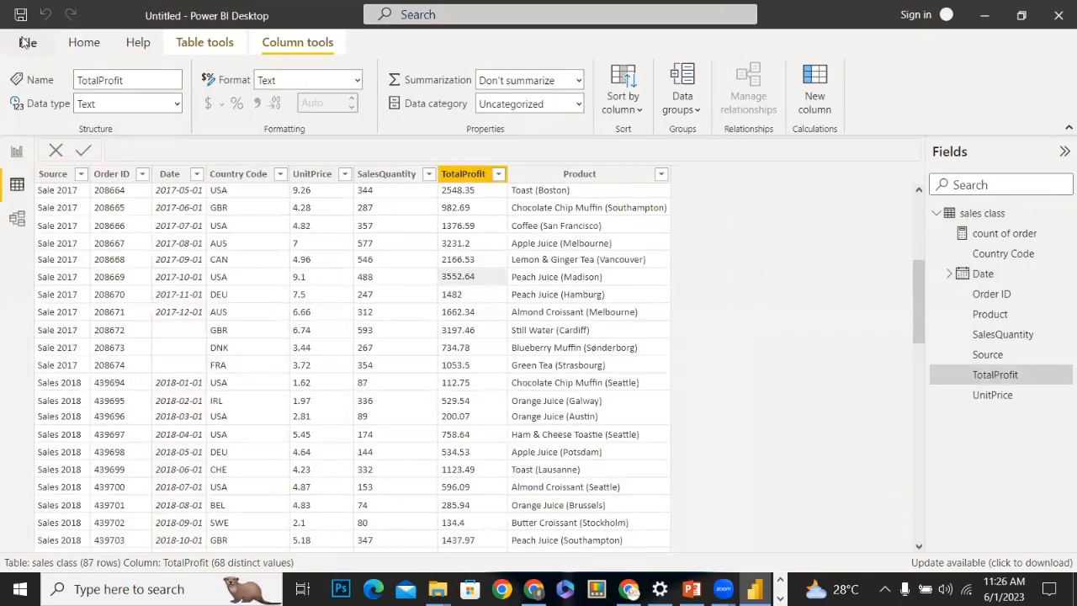
left_click(28, 42)
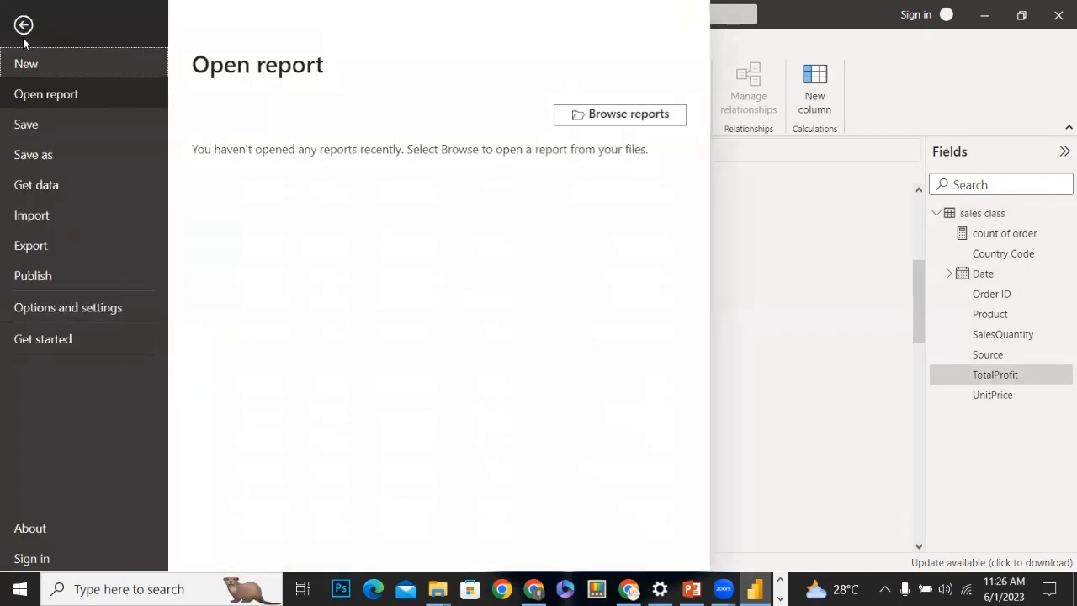
left_click(23, 25)
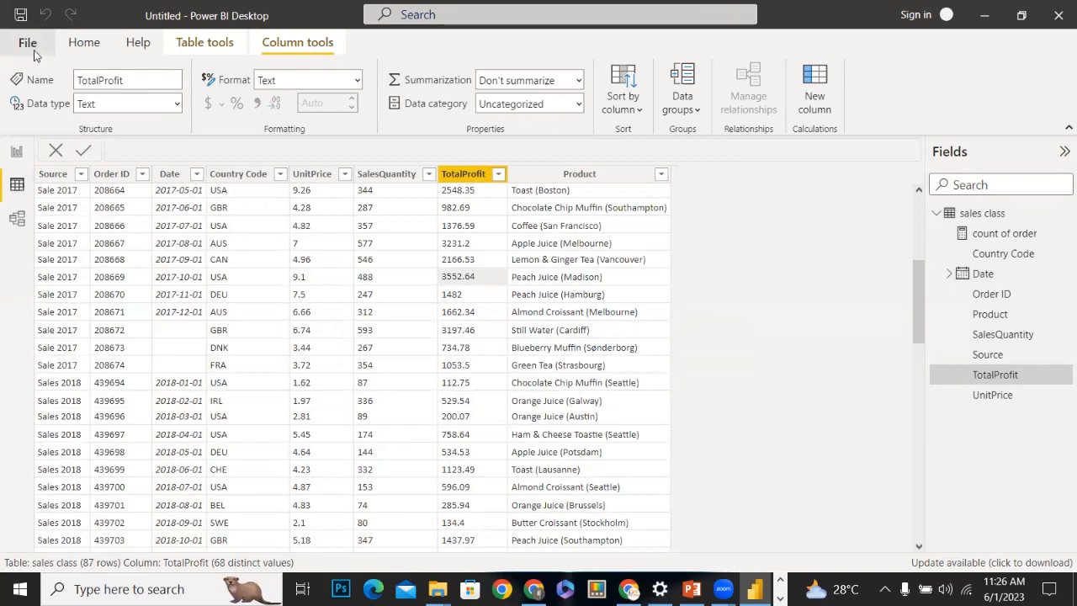
left_click(34, 53)
left_click(91, 69)
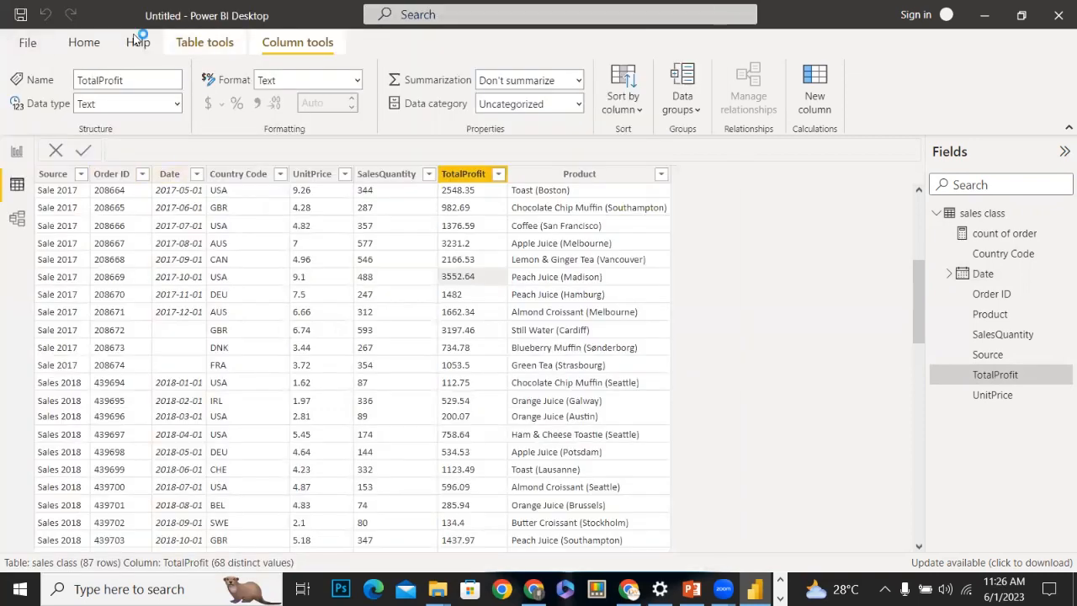
Reopen the sales class query in the Power Query Editor and change the Date column's data type to Text
left_click(84, 42)
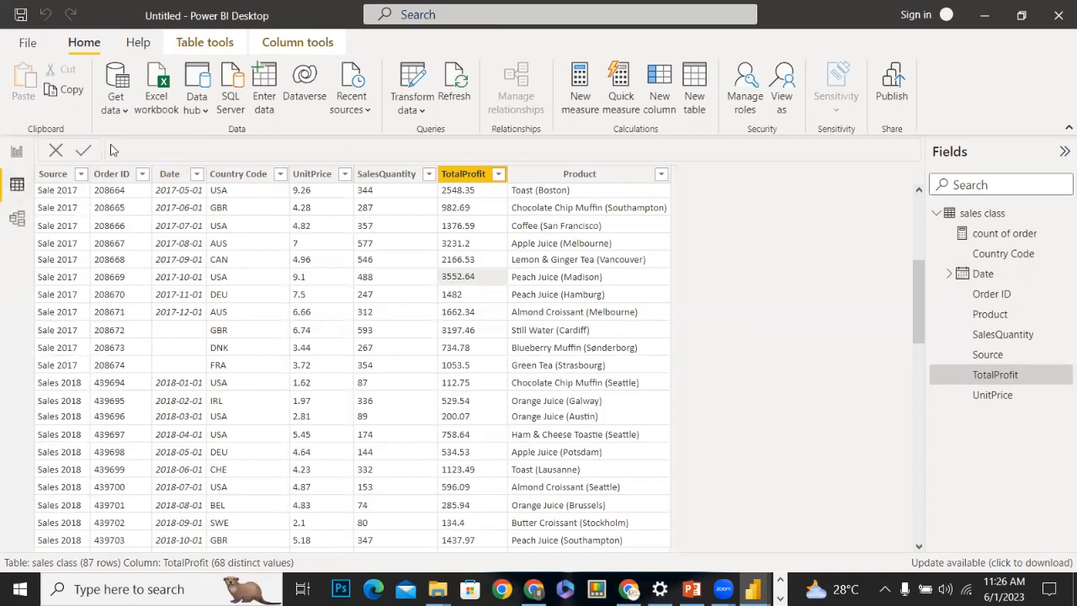
left_click(423, 109)
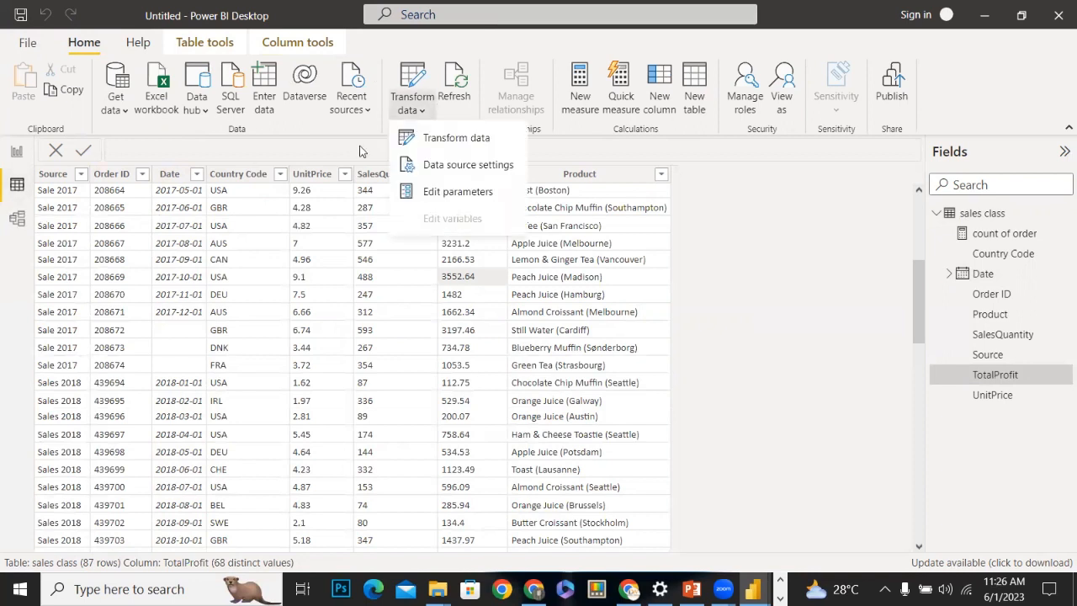
left_click(464, 143)
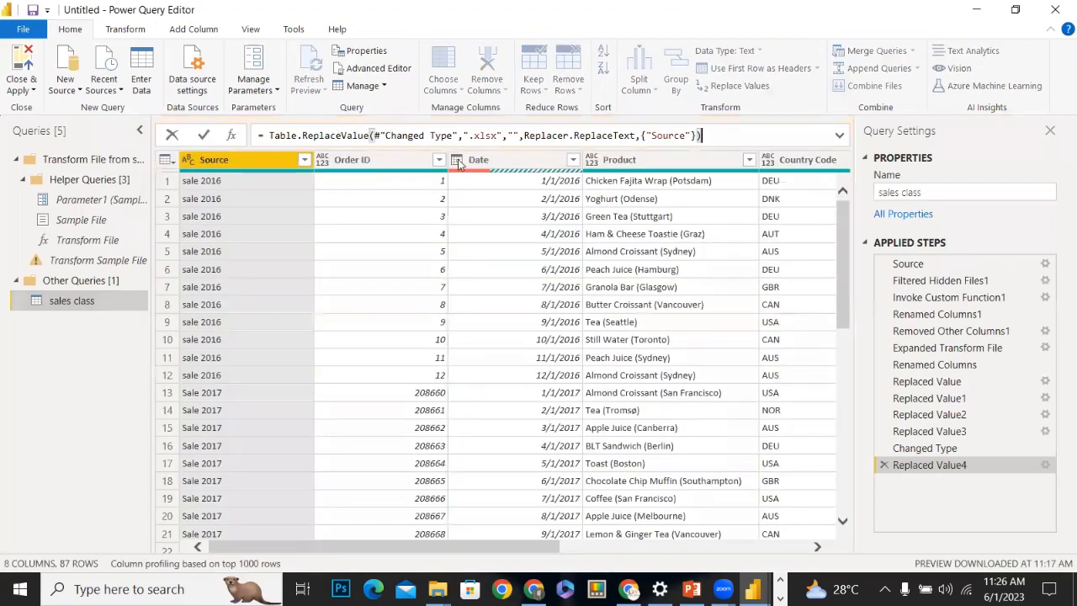
left_click(458, 164)
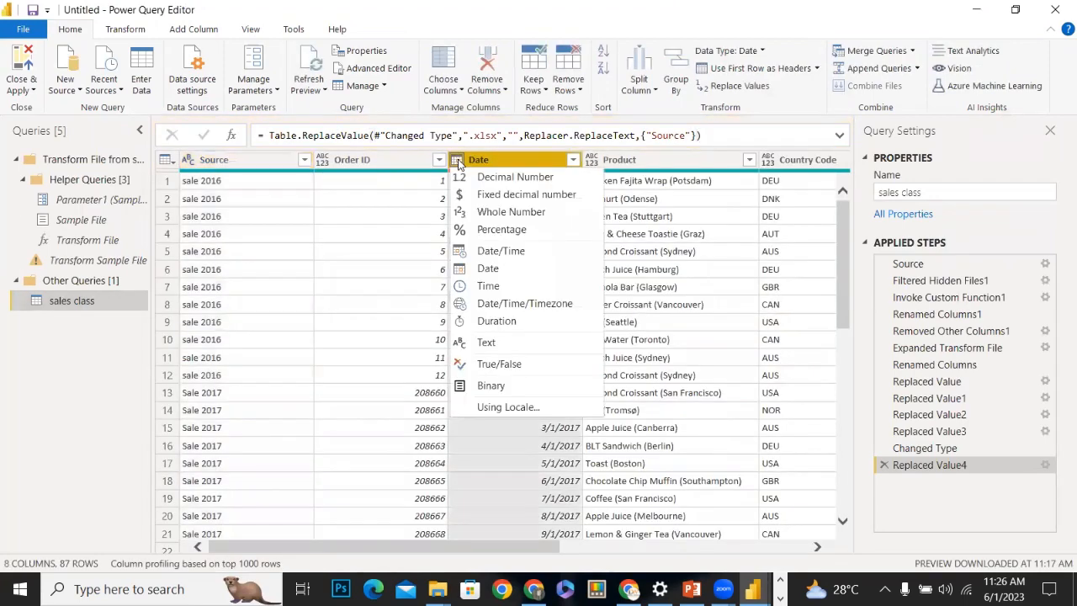
left_click(473, 343)
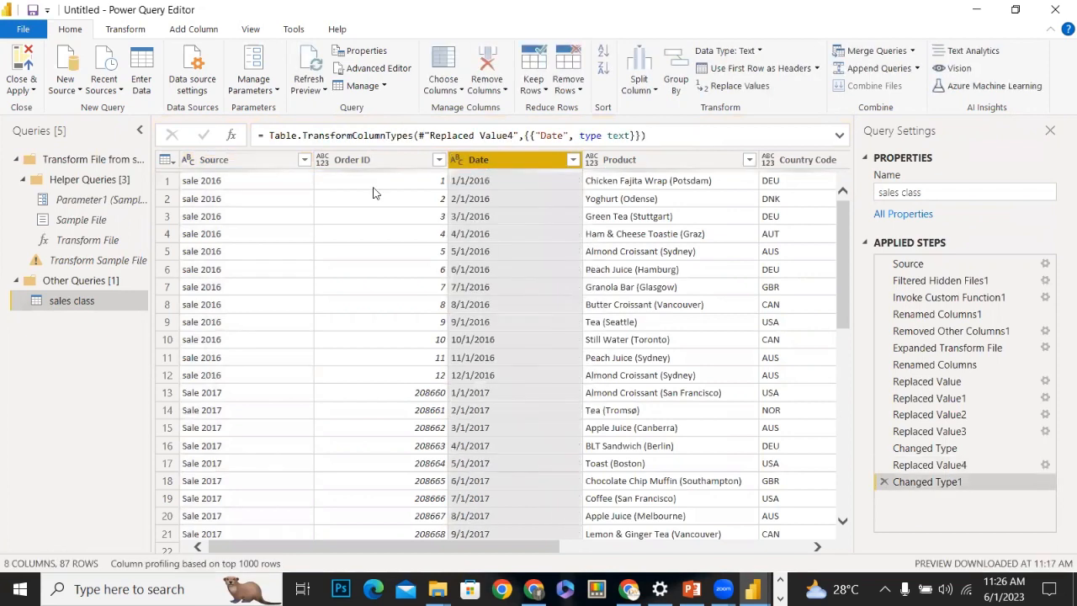
Apply the query changes, return to Power BI Desktop and check the Date column in the 2018 and 2019 rows
left_click(23, 90)
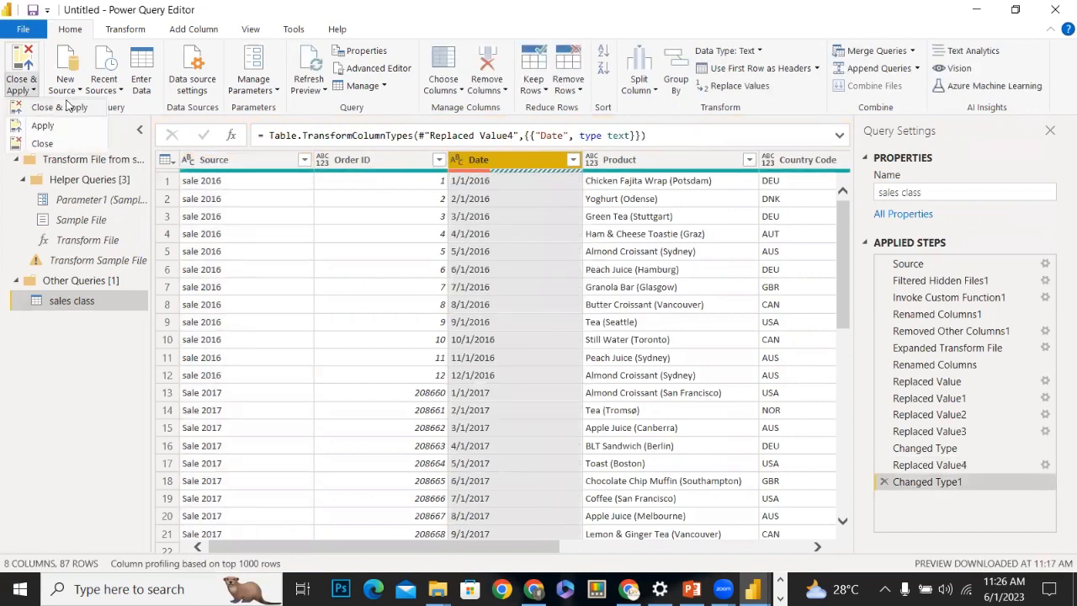
left_click(68, 107)
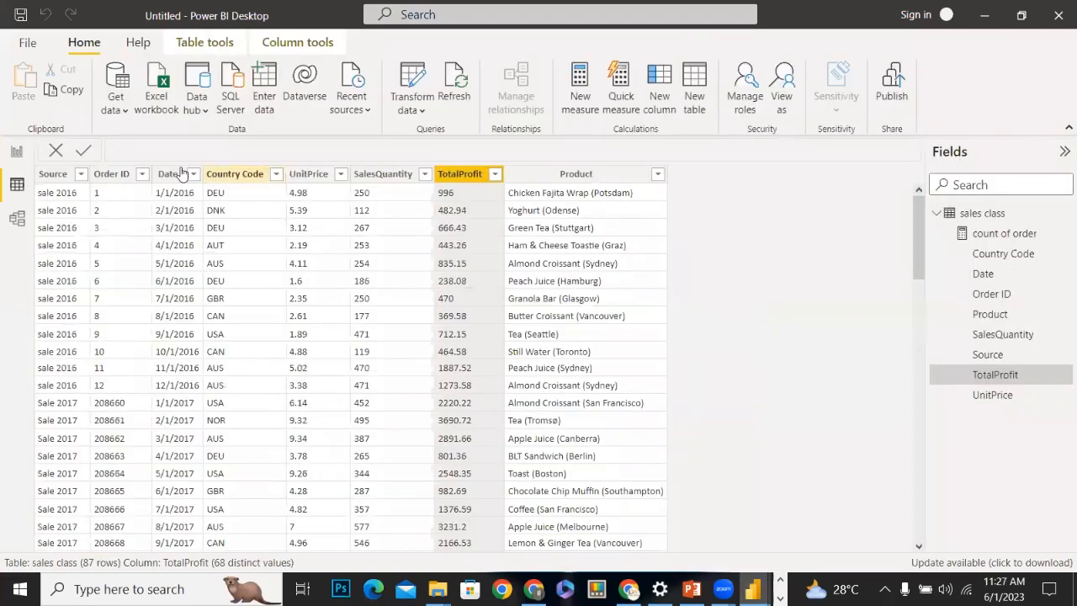
left_click(172, 173)
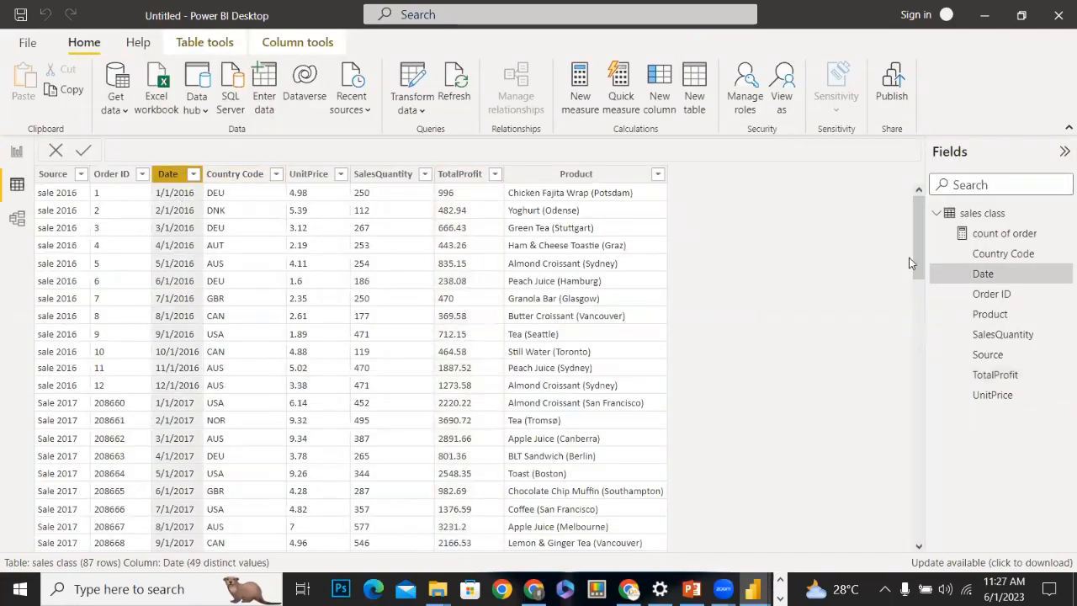
left_click_drag(917, 255, 862, 412)
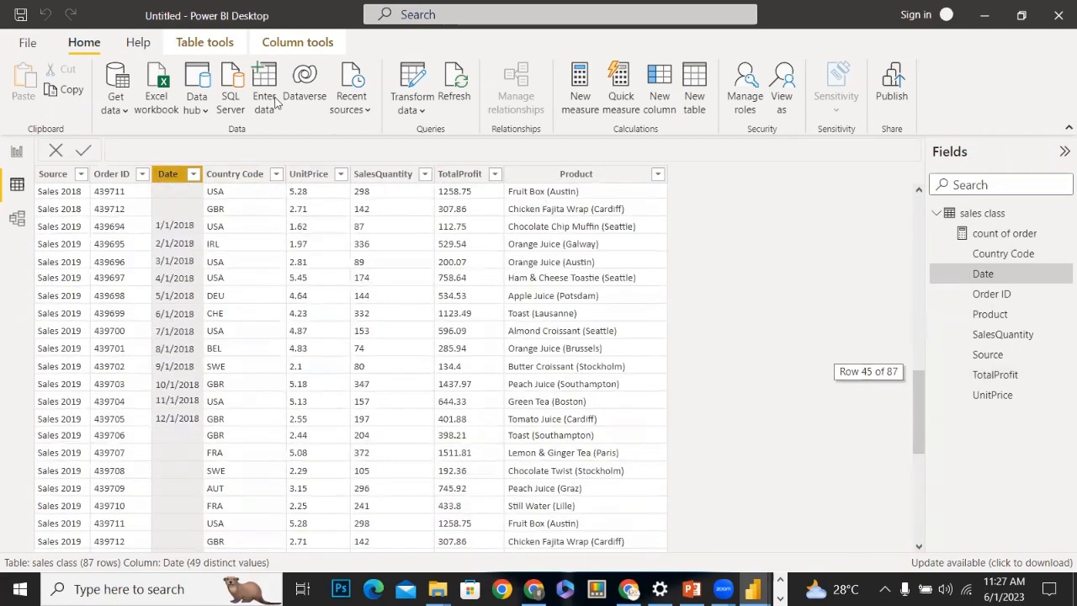
Examine the Date column's filter options, its data type and format settings, and its values from the first row
left_click(205, 50)
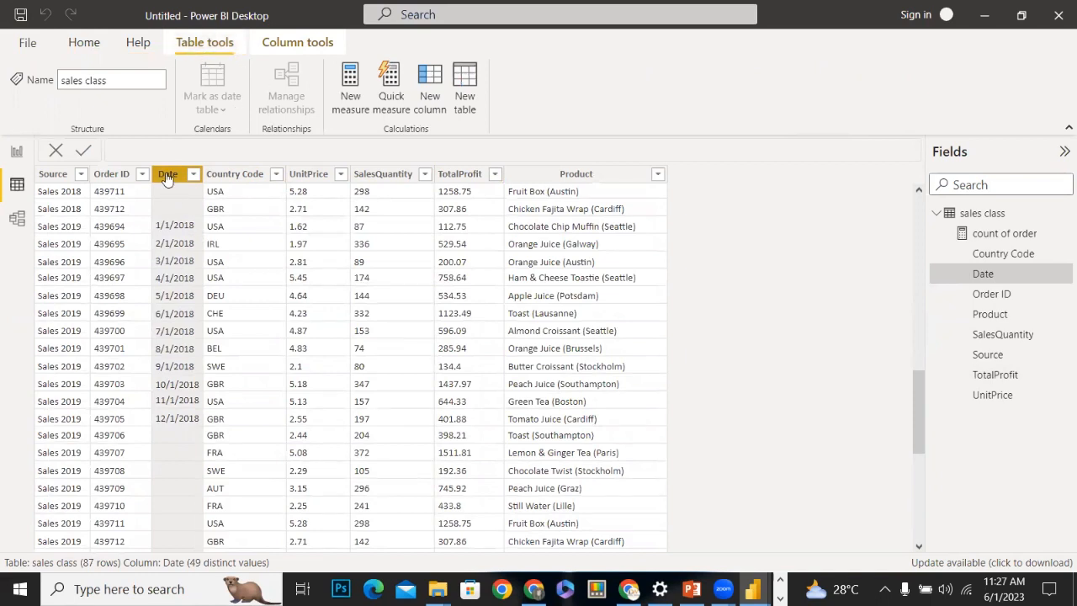
left_click(32, 43)
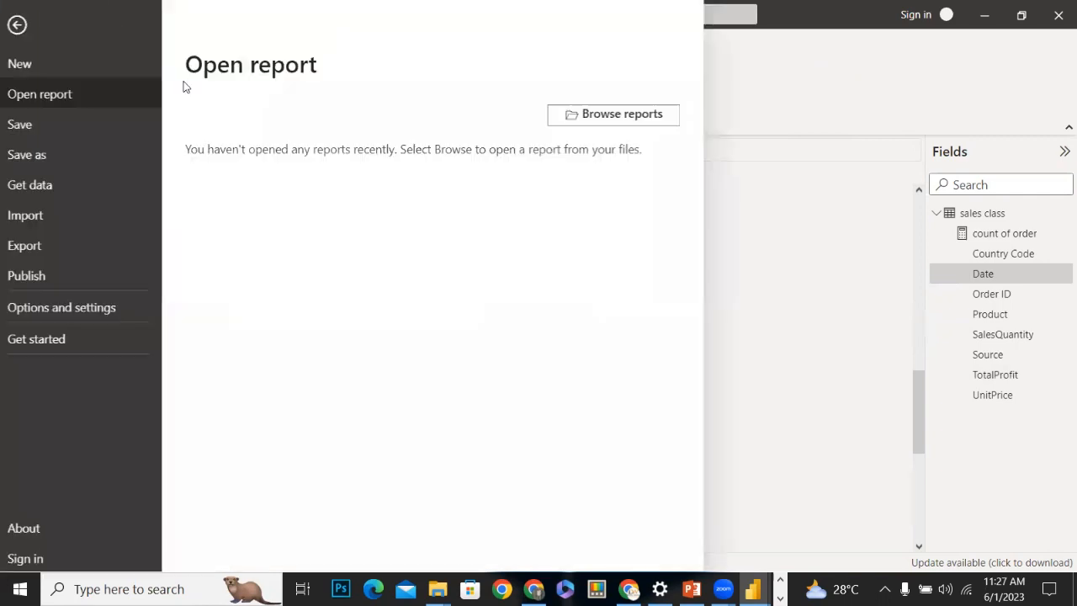
left_click(17, 24)
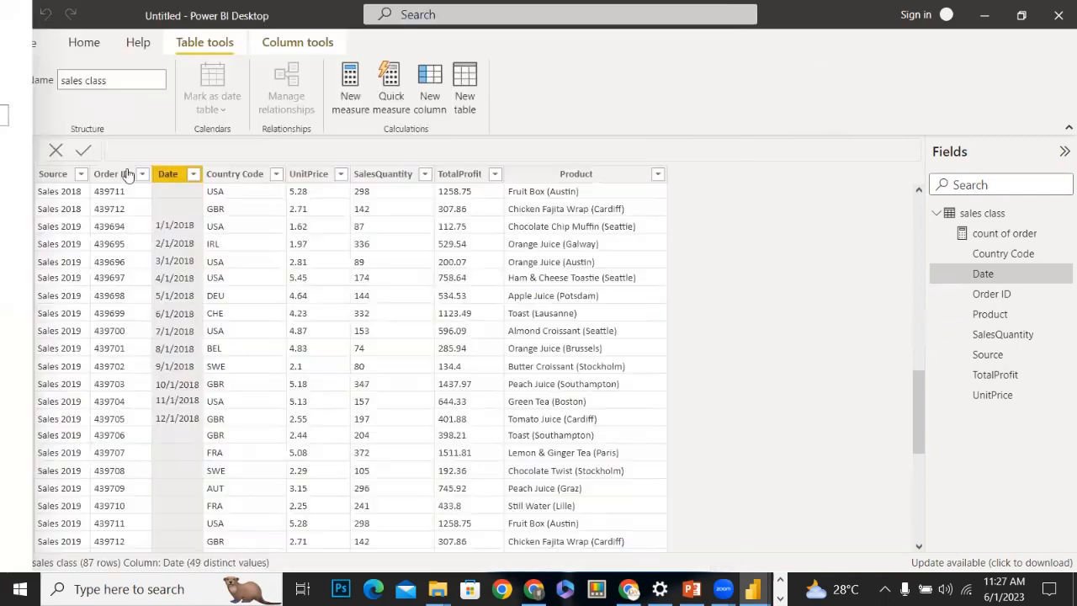
left_click(193, 177)
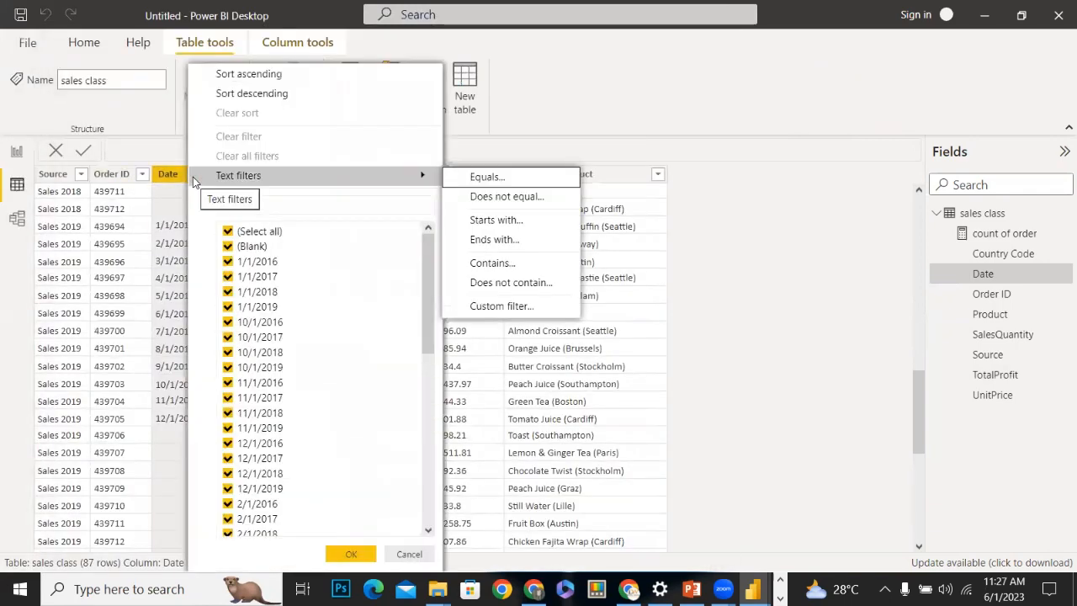
left_click(174, 183)
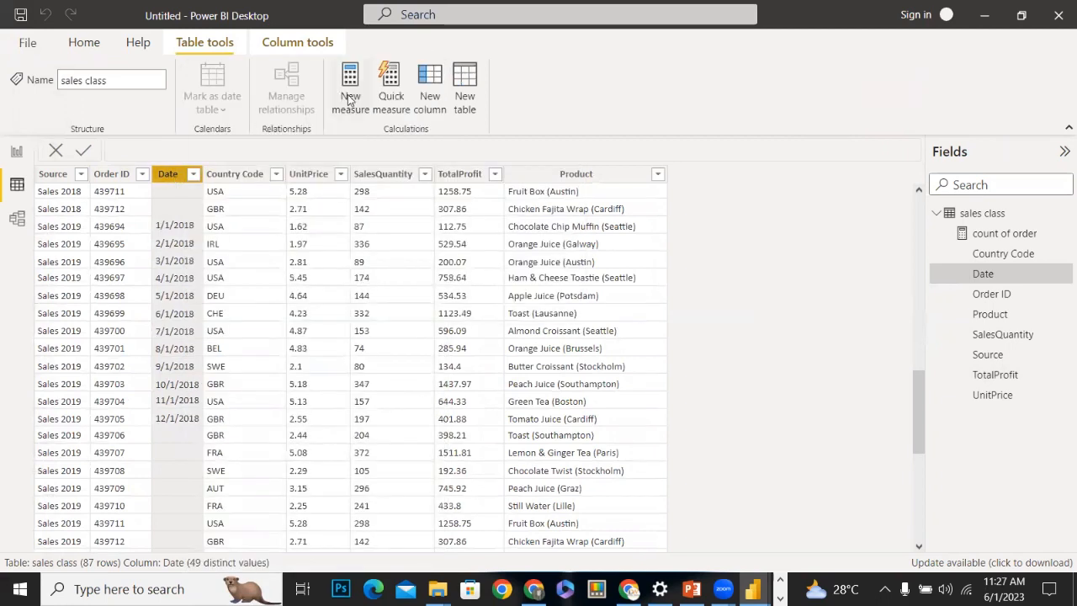
left_click(193, 174)
left_click(170, 181)
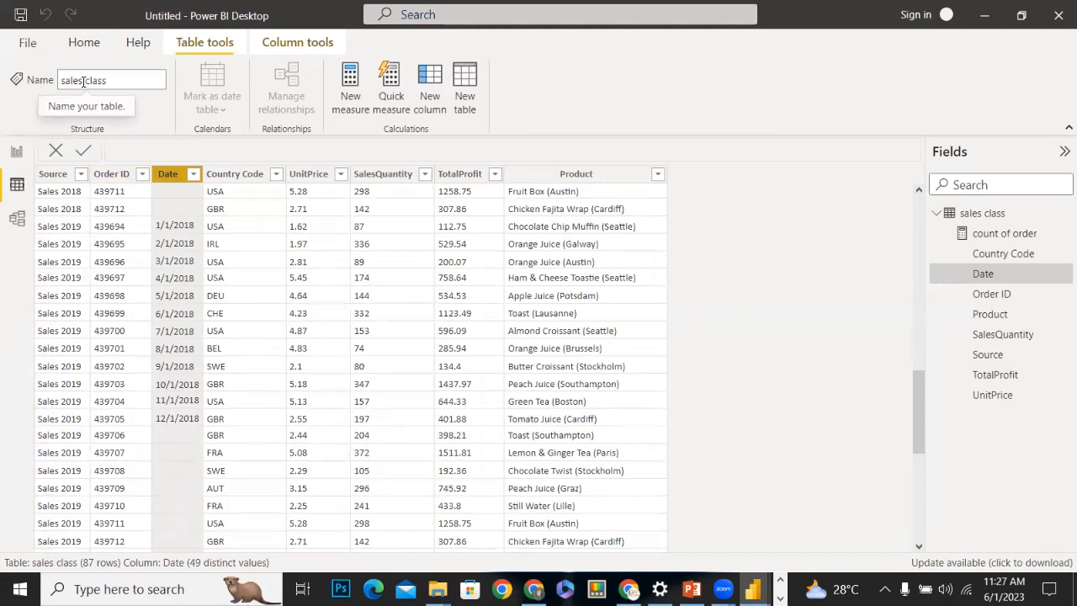
left_click(284, 50)
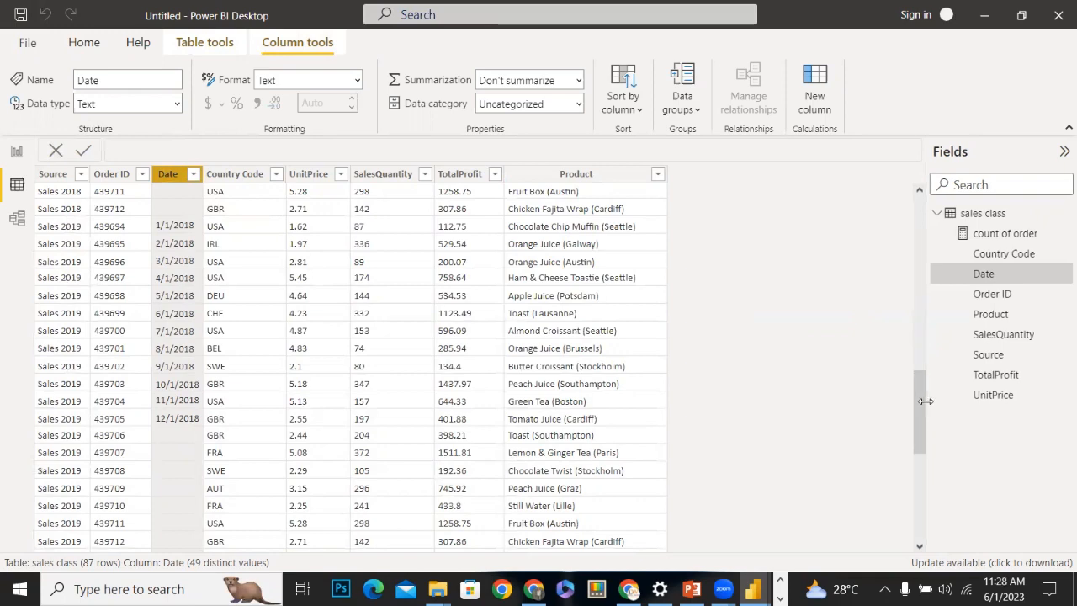
left_click_drag(920, 402, 918, 191)
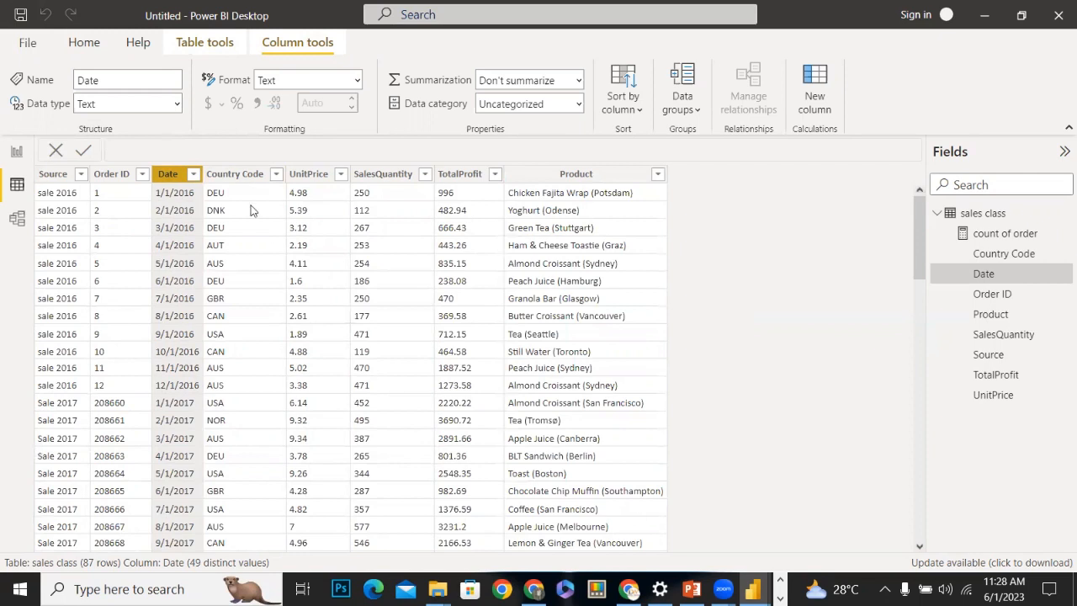
Reopen the sales class query in the Power Query Editor and view the data types available for the Date column
left_click(28, 42)
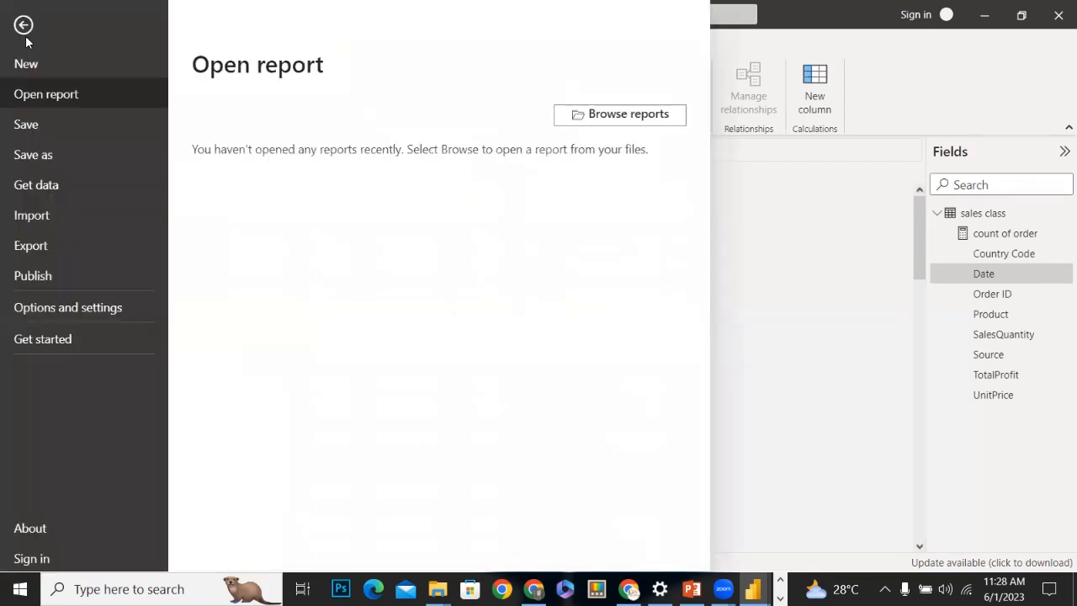
left_click(17, 22)
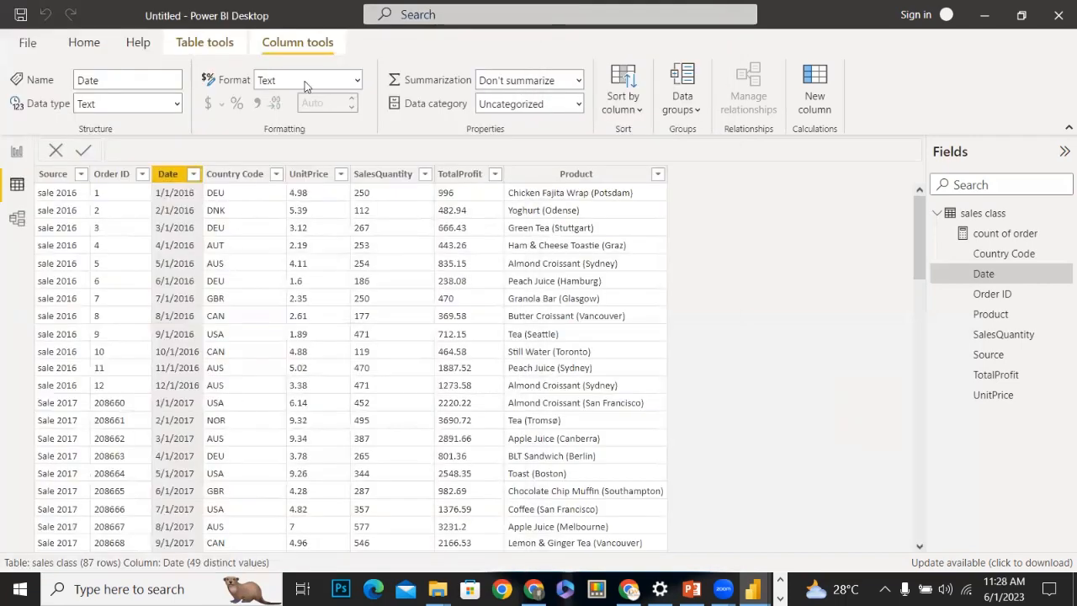
left_click(87, 44)
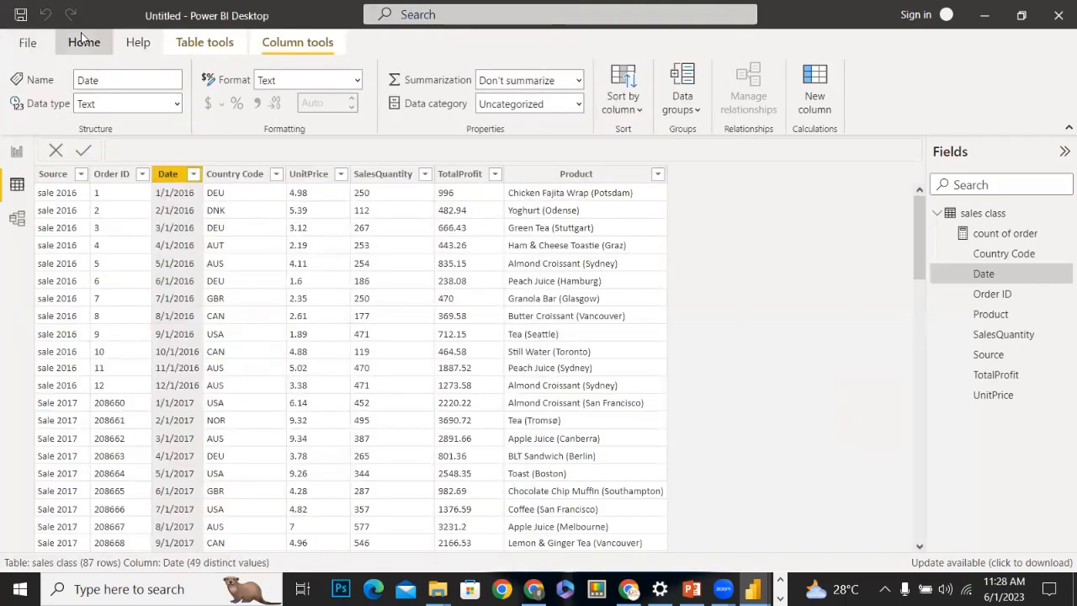
left_click(408, 101)
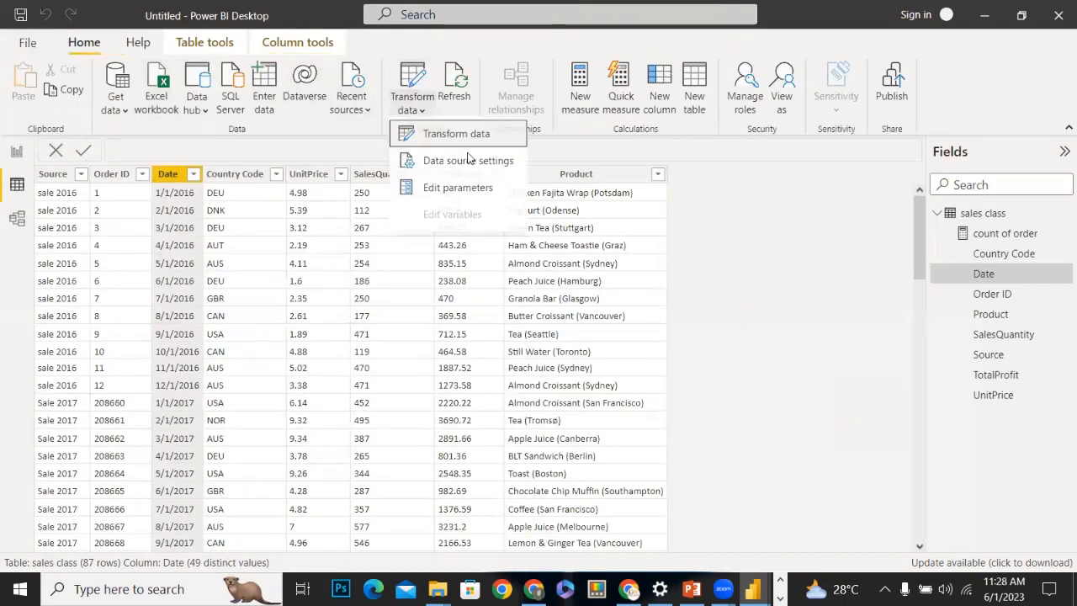
left_click(428, 142)
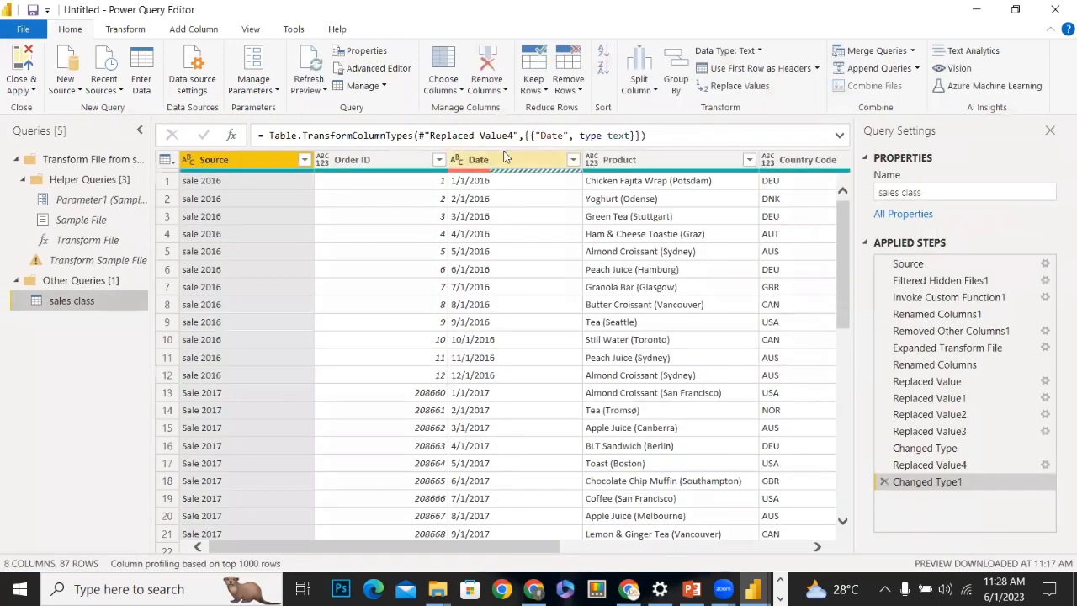
left_click(504, 158)
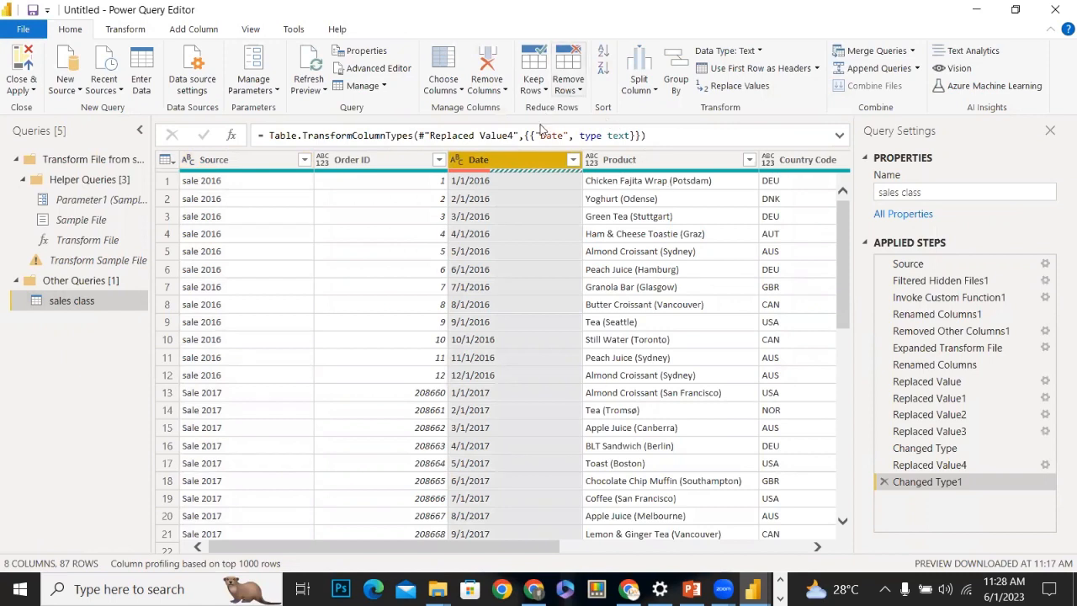
left_click(459, 160)
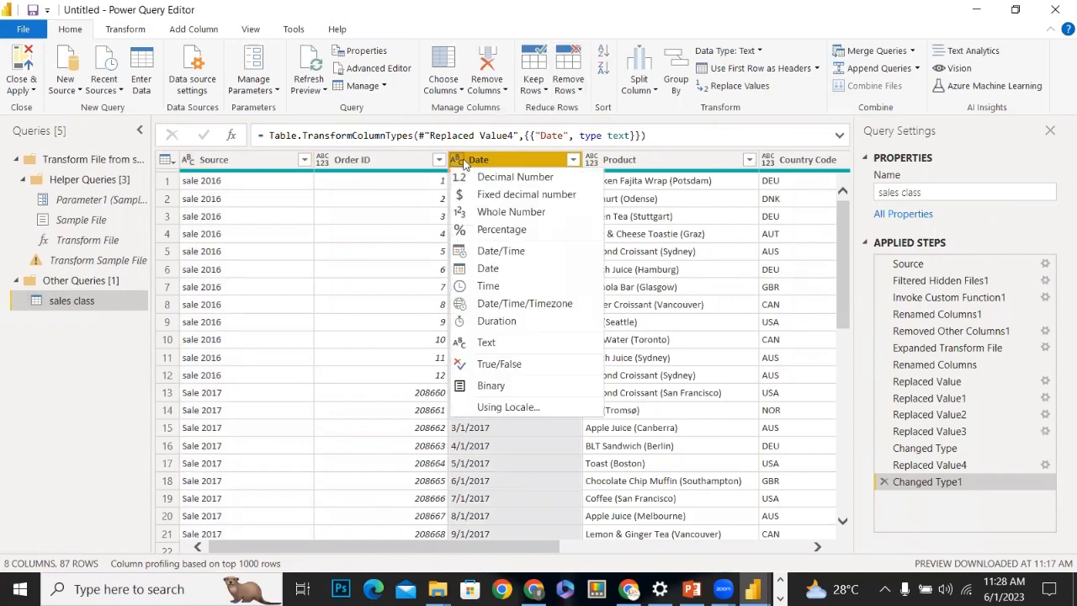
left_click(832, 222)
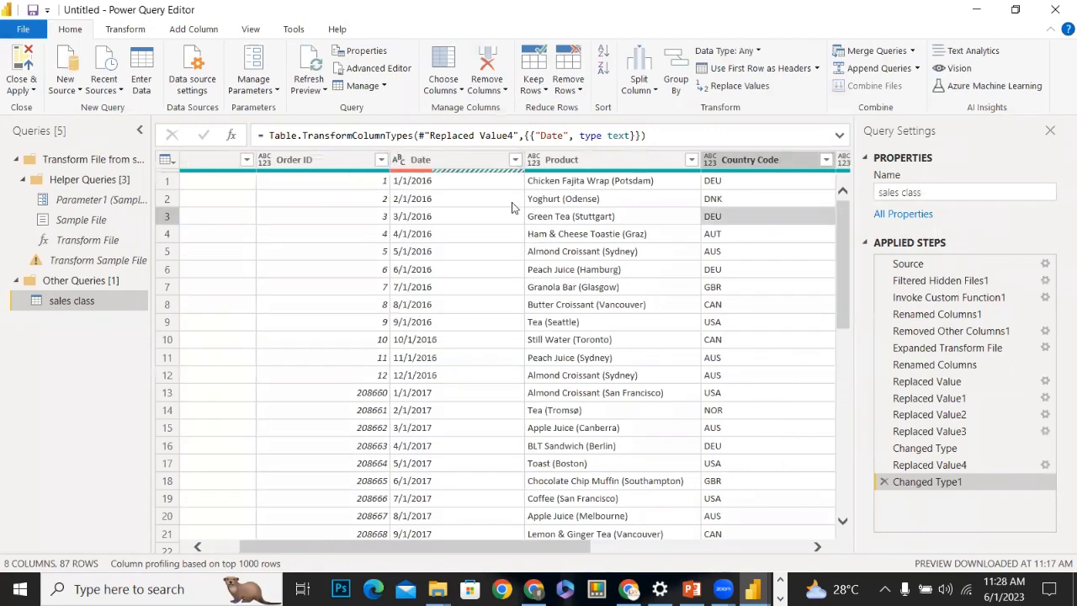
Inspect the error details of the Date value in row 25 and remove the Changed Type1 step from the query
left_click(430, 161)
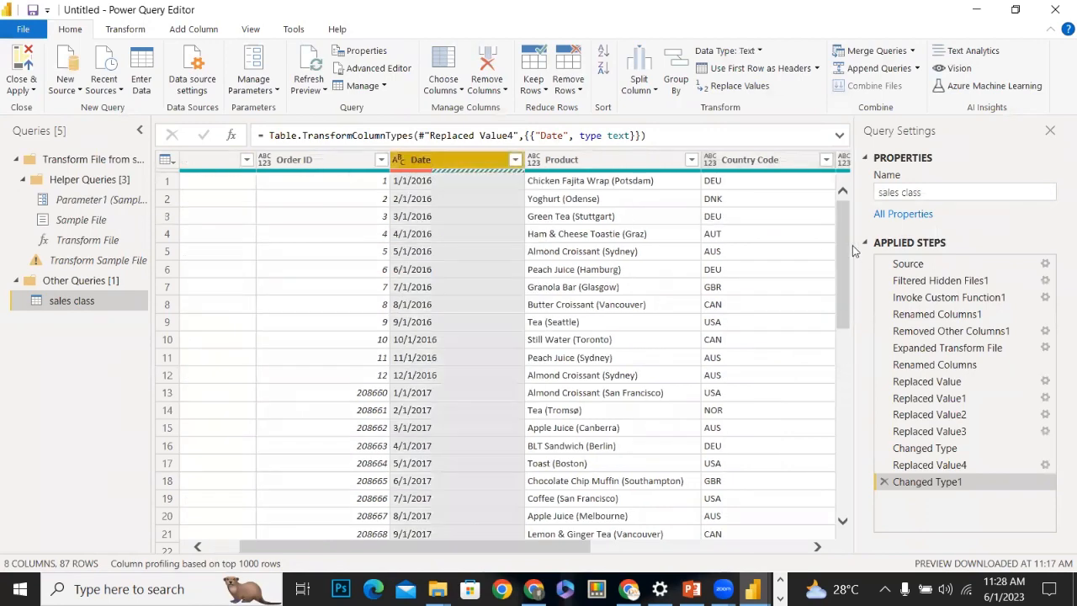
scroll(577, 324, "down", 9)
scroll(577, 324, "up", 4)
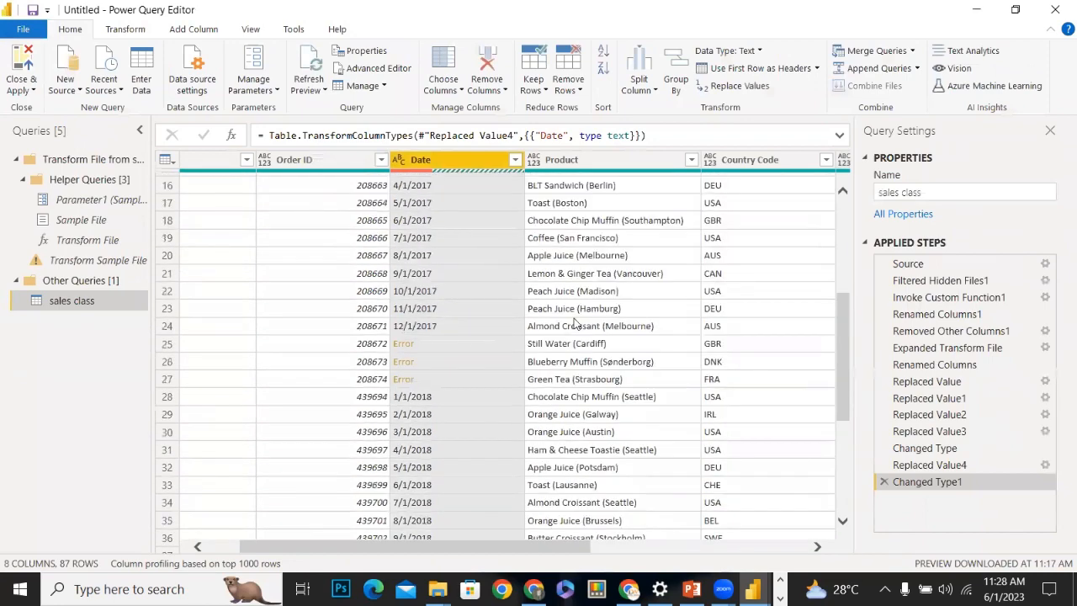
left_click(418, 350)
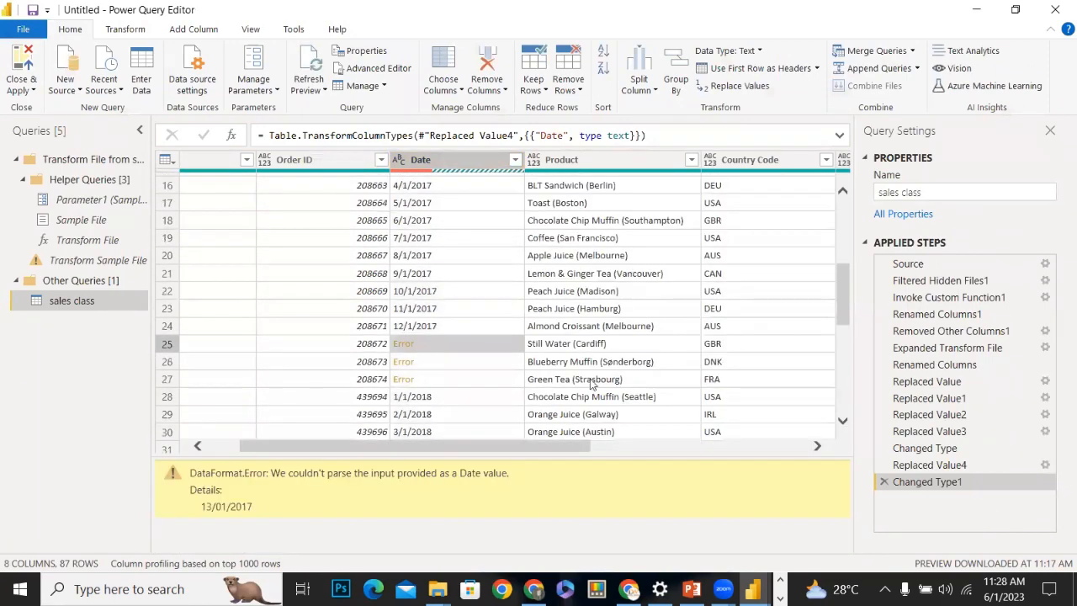
left_click(883, 482)
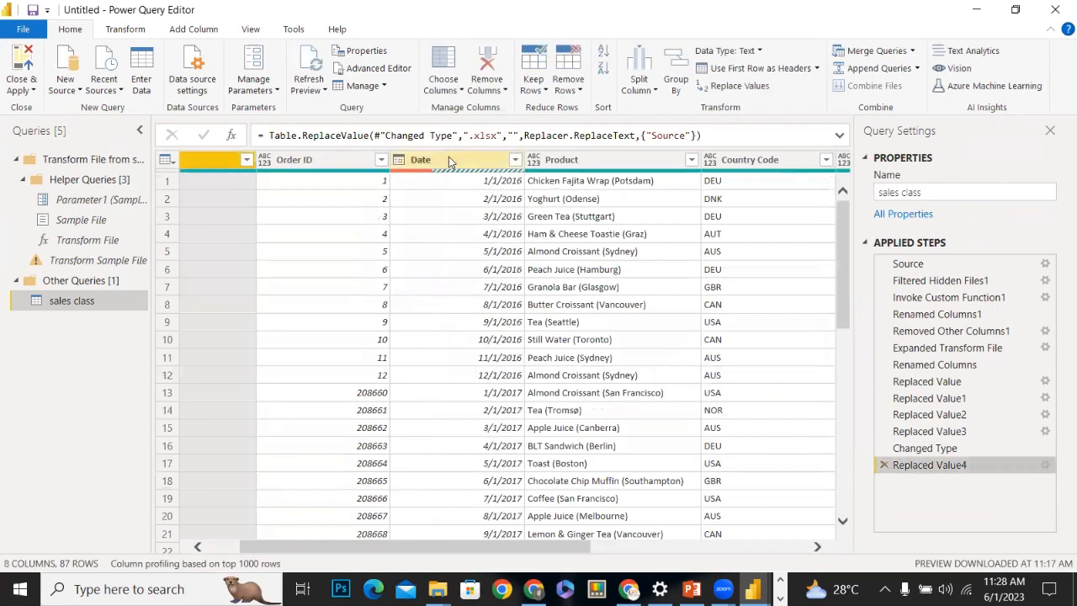
left_click(451, 162)
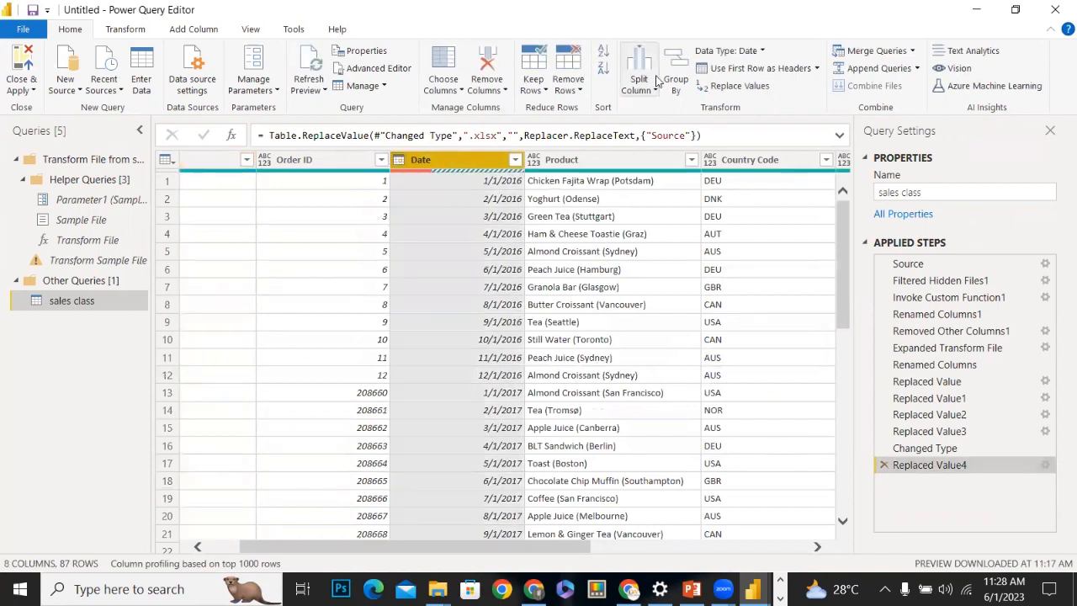
left_click(701, 89)
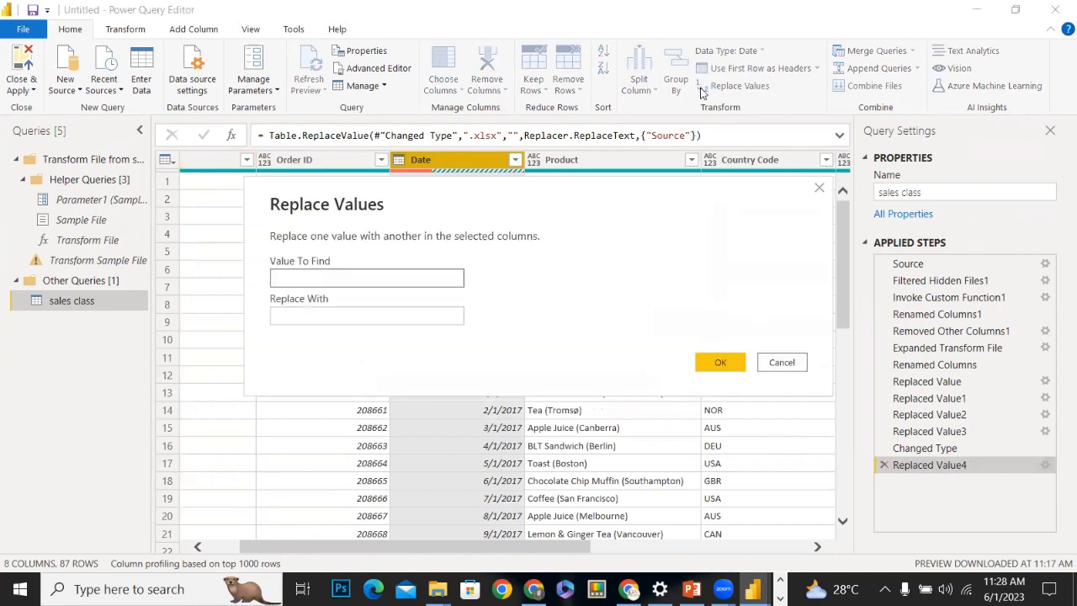
type("error")
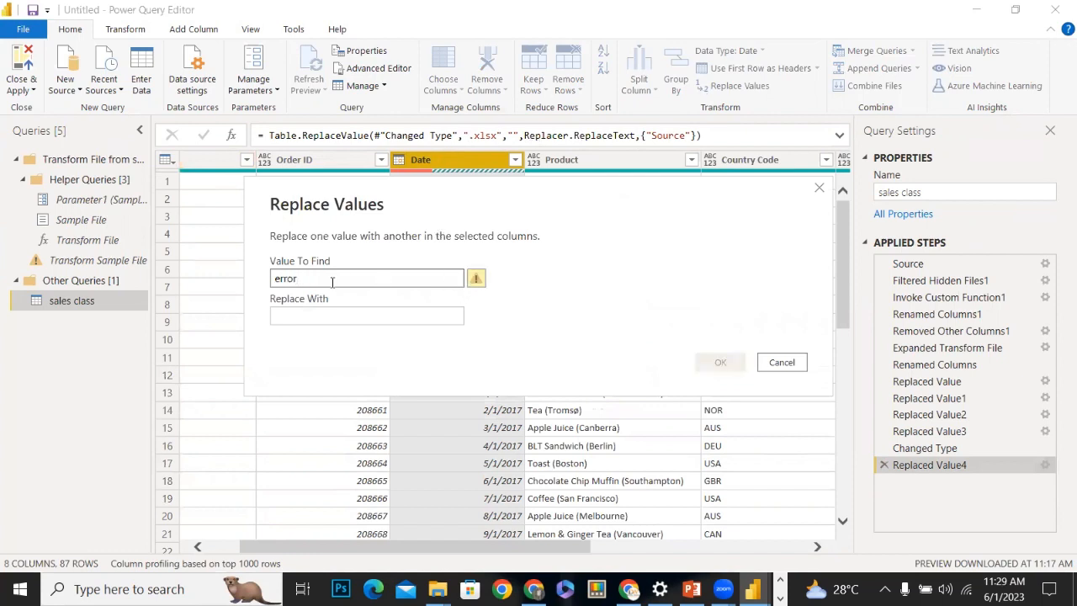
mouse_move(477, 284)
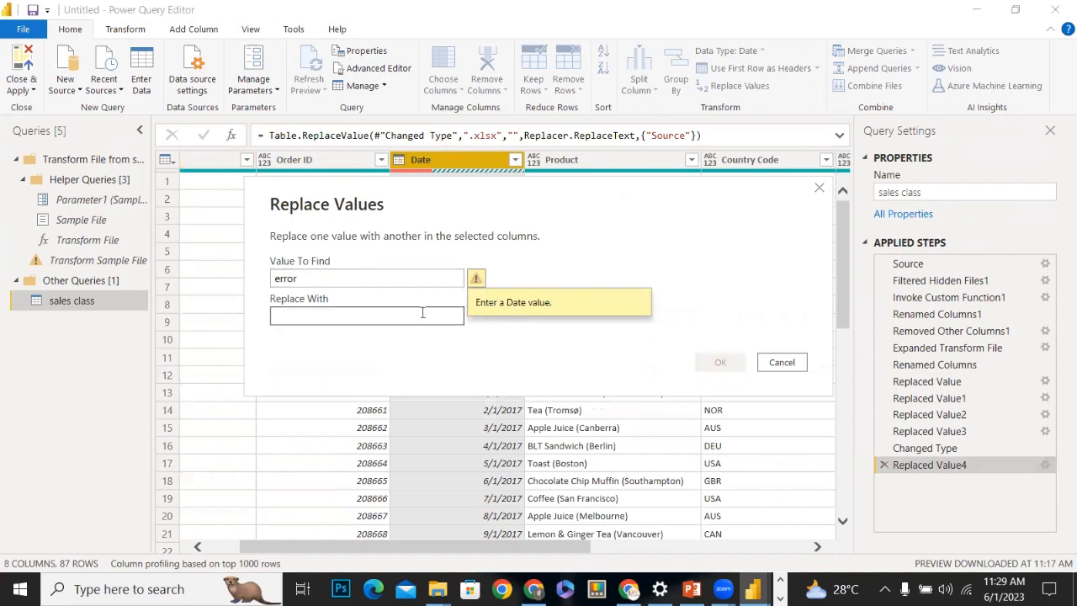
double_click(308, 282)
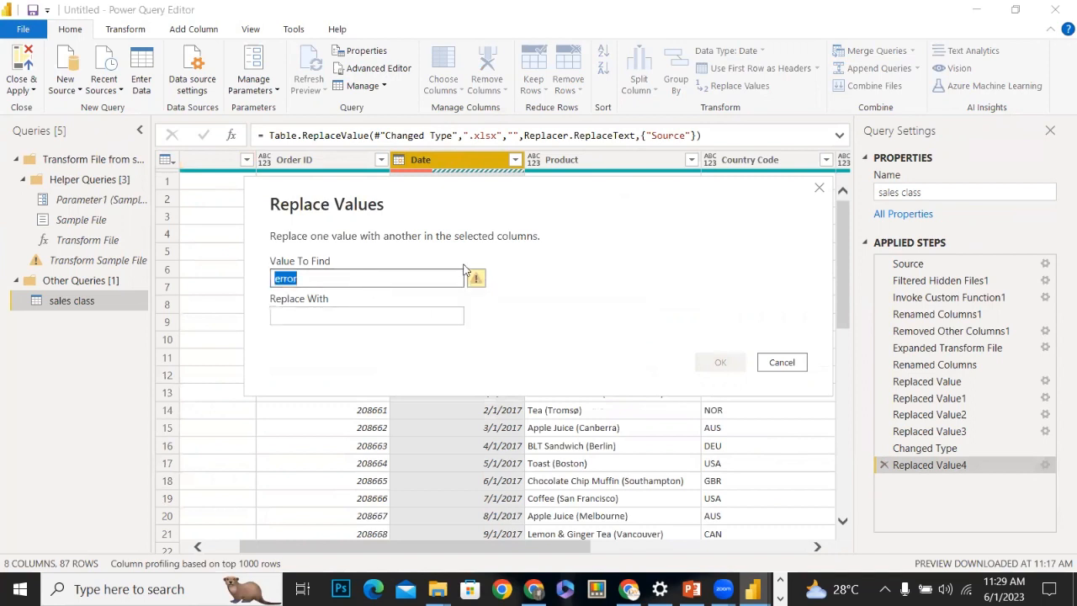
left_click(816, 190)
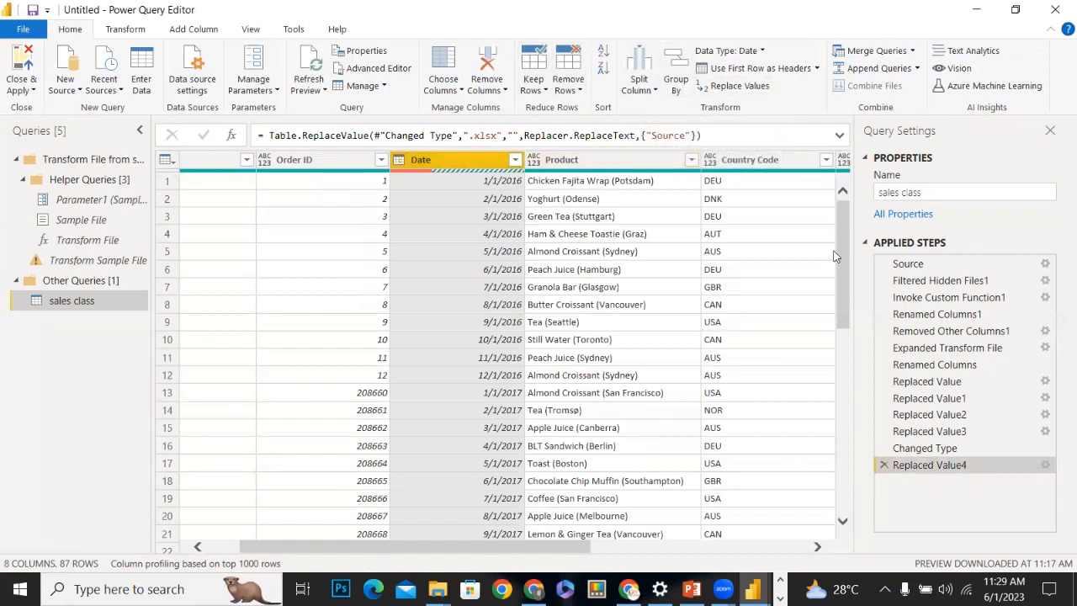
Remove the Replaced Value4 and Changed Type steps from the sales class query
left_click_drag(838, 299, 847, 425)
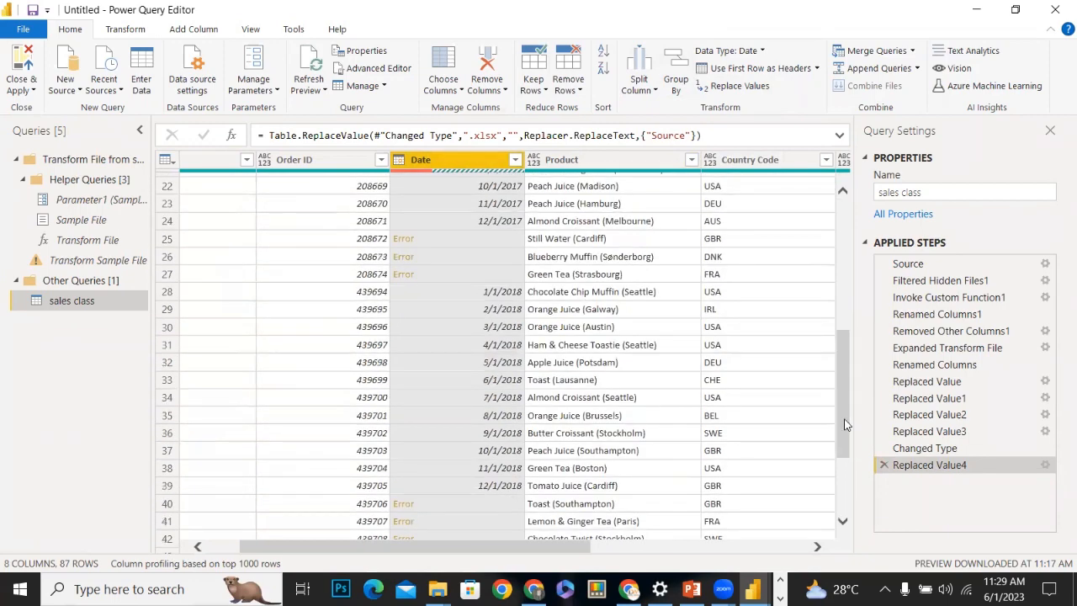
left_click_drag(840, 419, 837, 284)
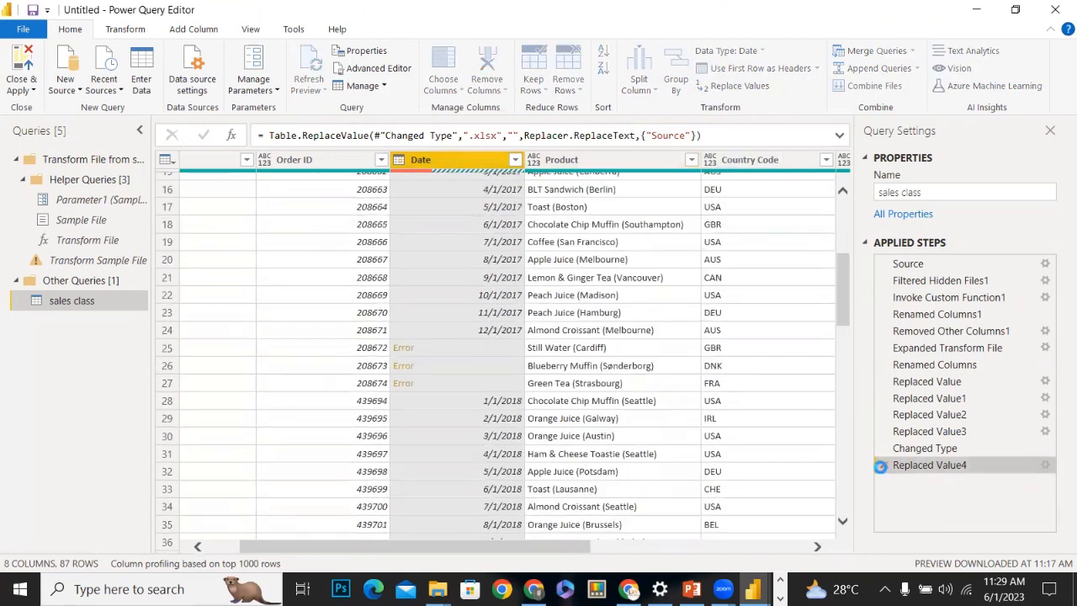
left_click(880, 465)
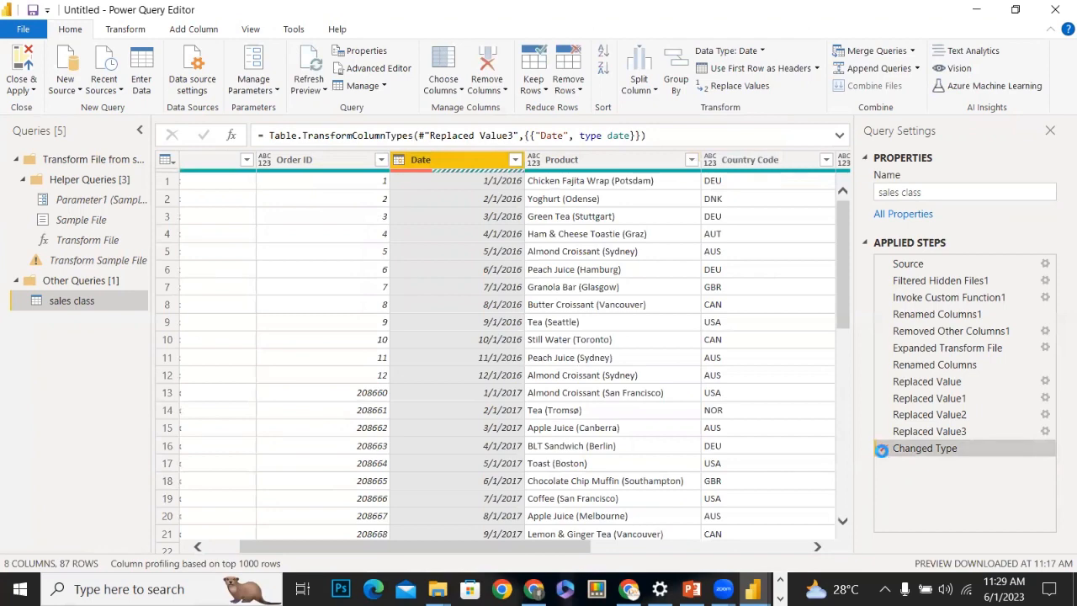
left_click(882, 450)
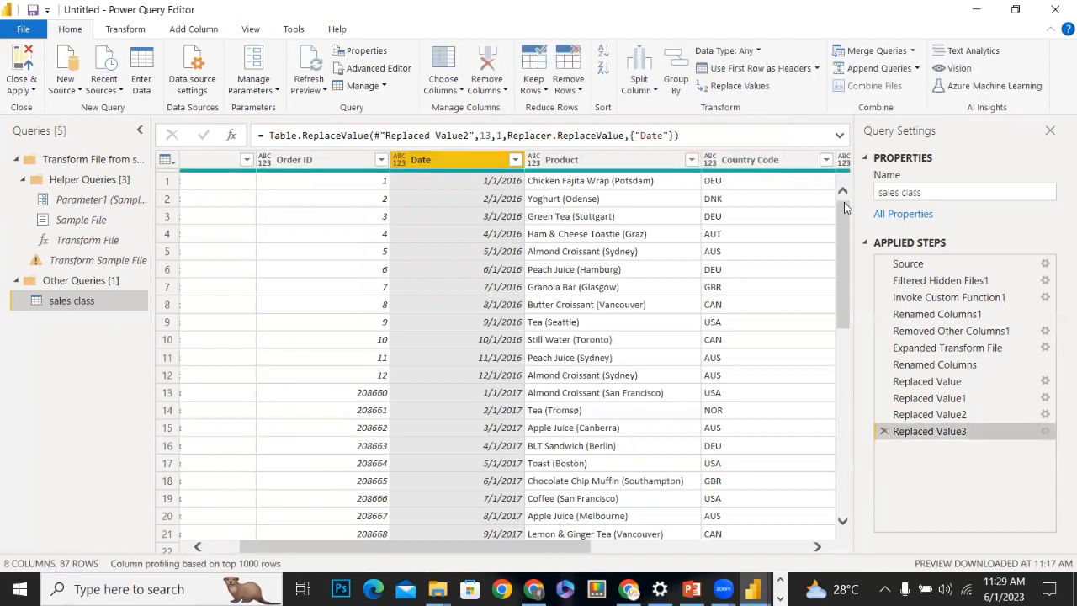
Replace the value 13/1/2018 with 1/13/2018 in the Date column
left_click_drag(843, 214, 841, 314)
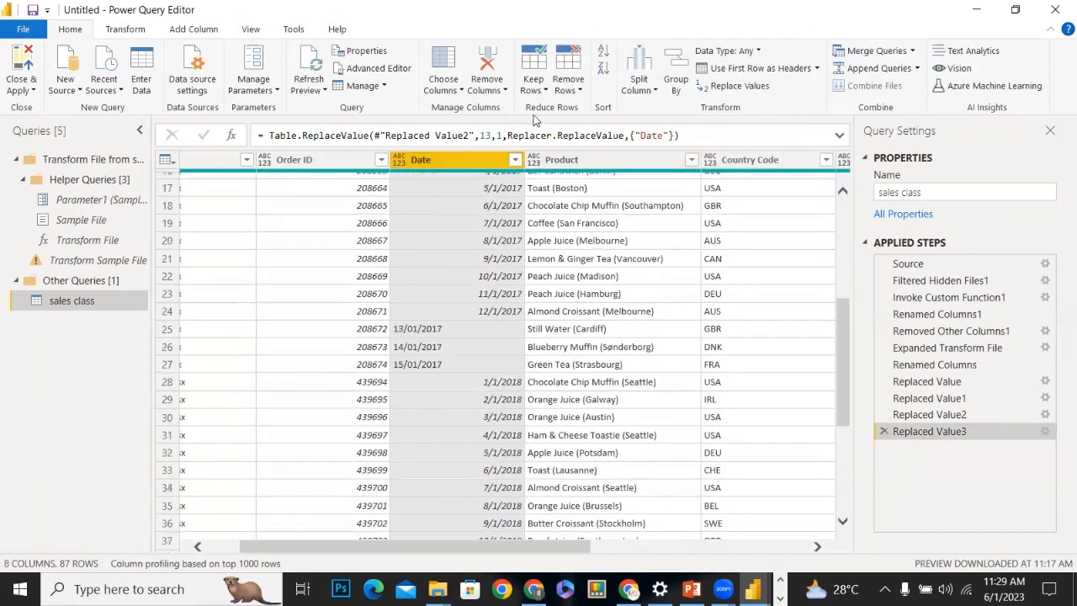
left_click(732, 86)
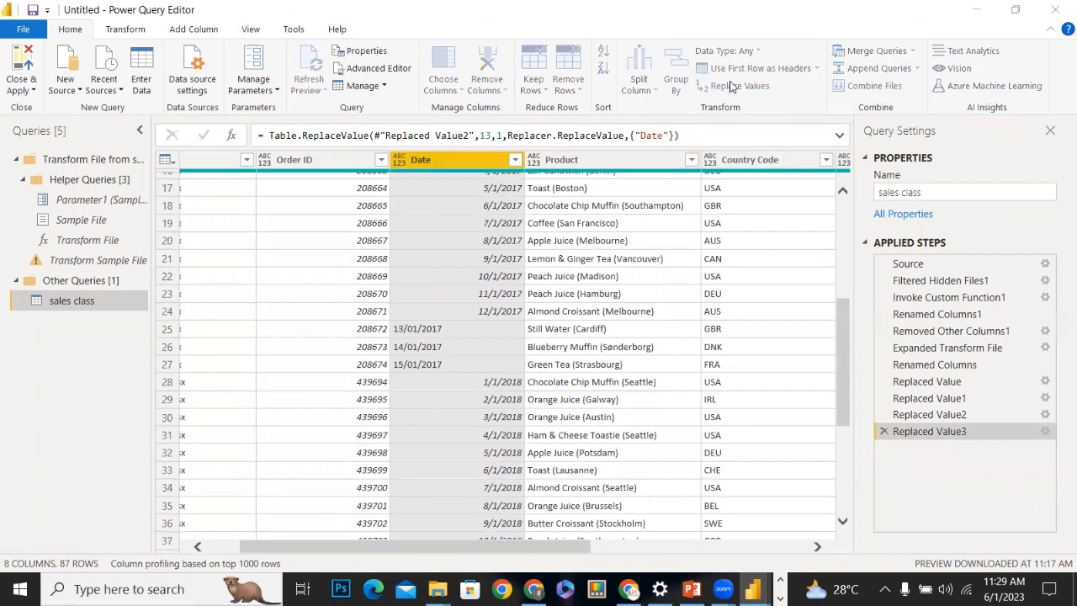
type("3/")
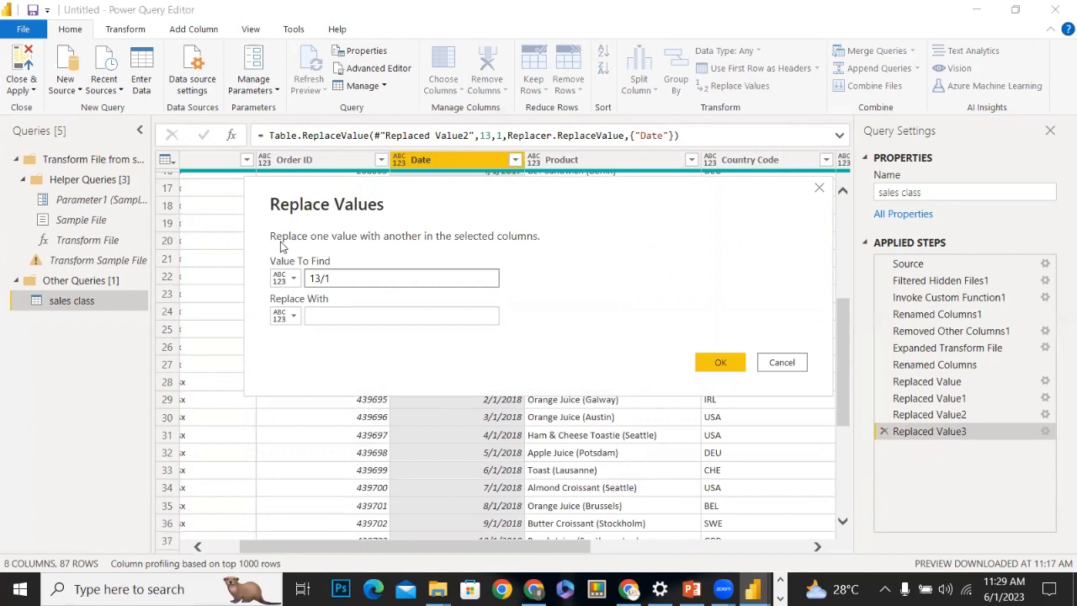
type("12")
key("BackSpace")
type("/218")
key("BackSpace")
key("BackSpace")
type("018")
left_click(353, 315)
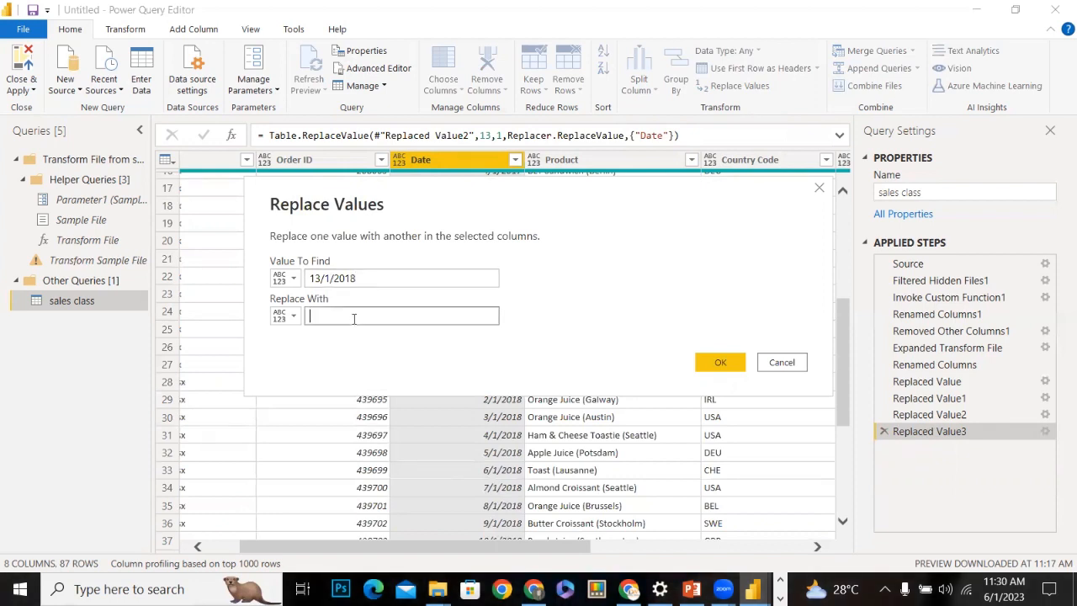
type("1/13/218")
key("BackSpace")
type("0")
key("BackSpace")
key("BackSpace")
type("018")
left_click(713, 362)
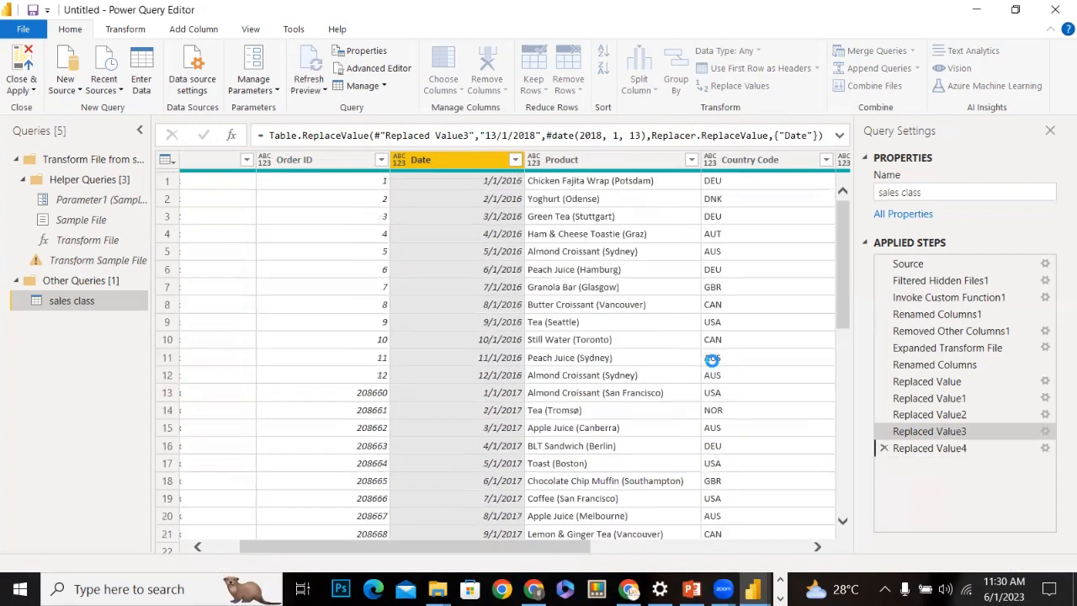
Check the Date column's values in the 2017 and 2018 rows and inspect its first value
left_click_drag(842, 301, 848, 370)
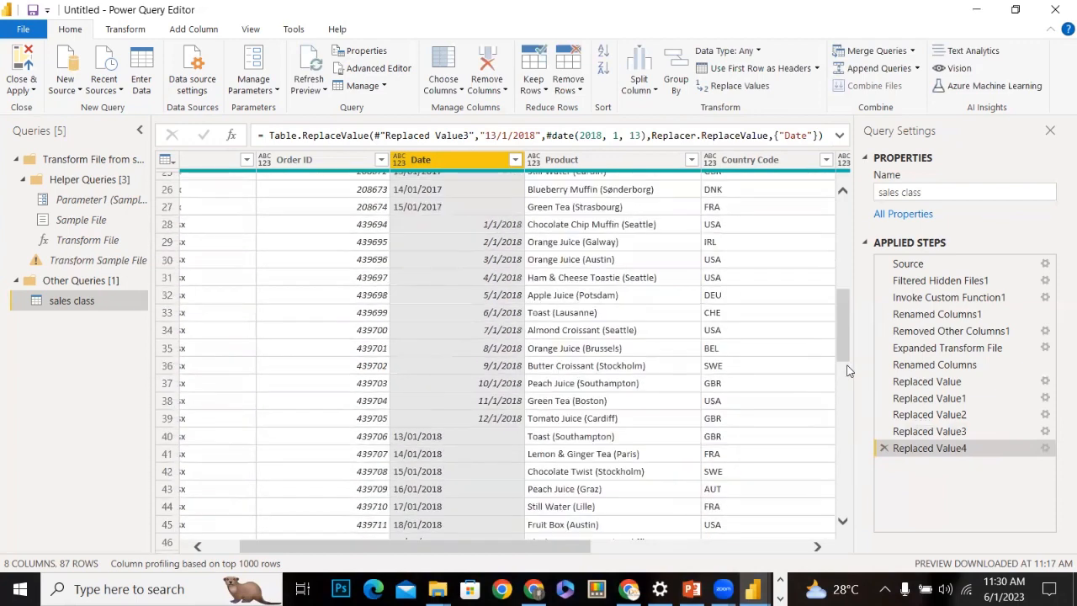
left_click_drag(847, 364, 844, 273)
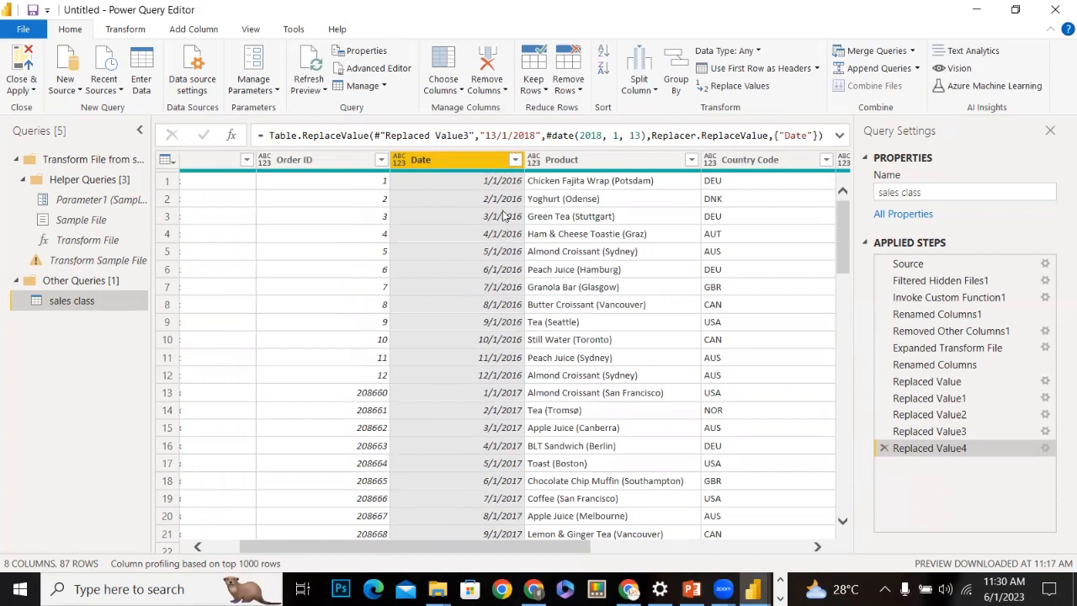
left_click(501, 183)
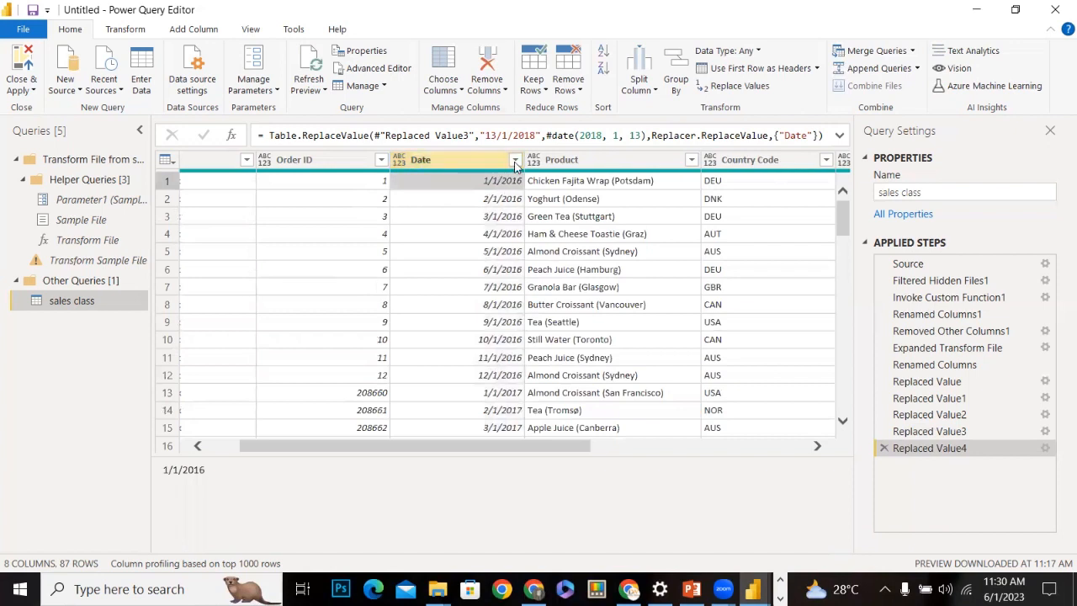
left_click(484, 168)
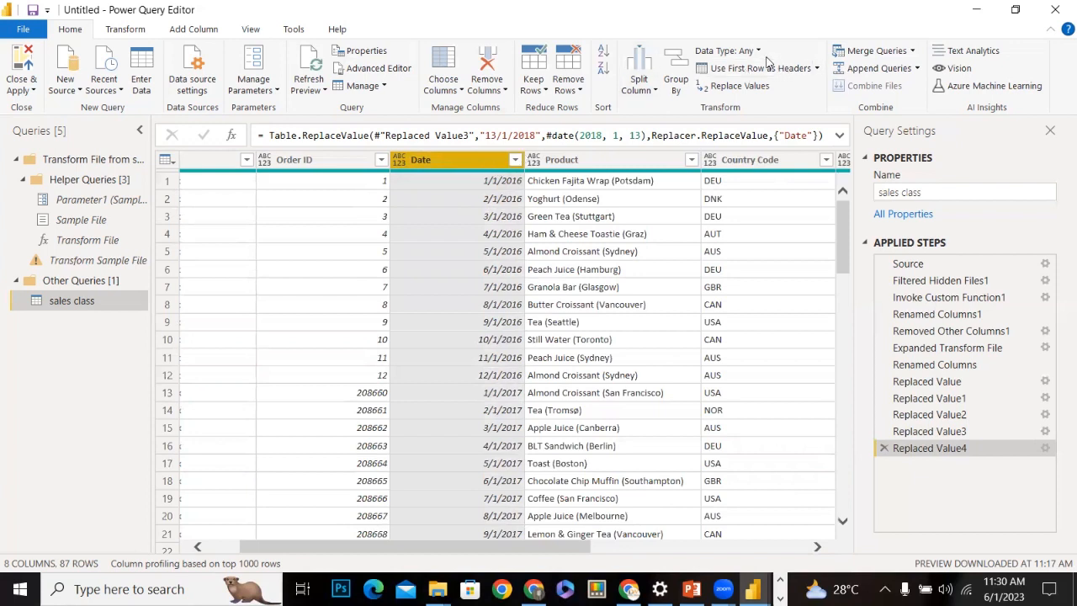
Change the Date column's data type to Date
left_click(124, 32)
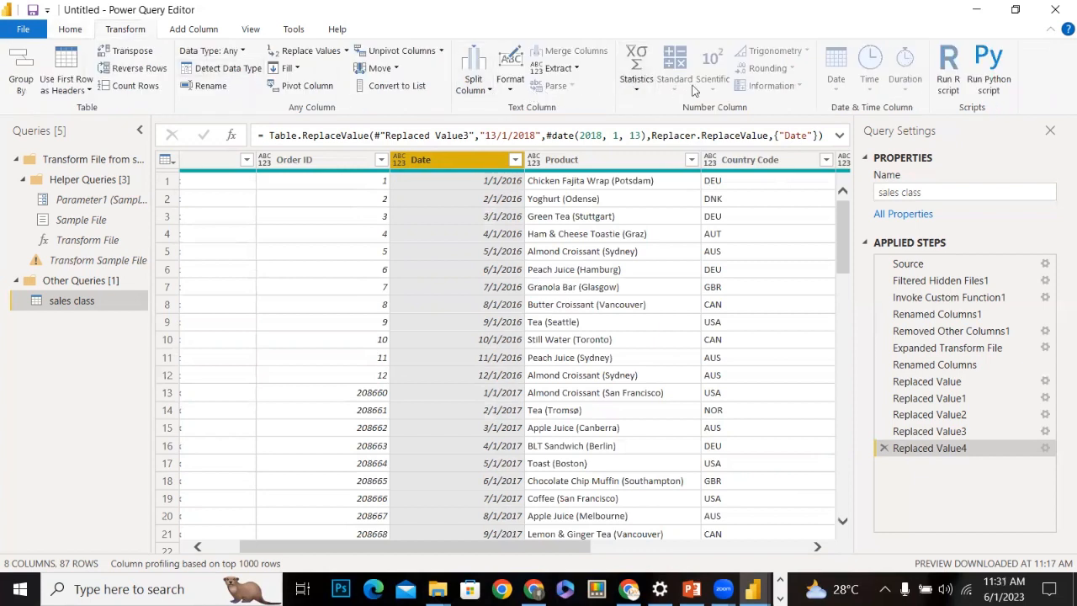
left_click(397, 162)
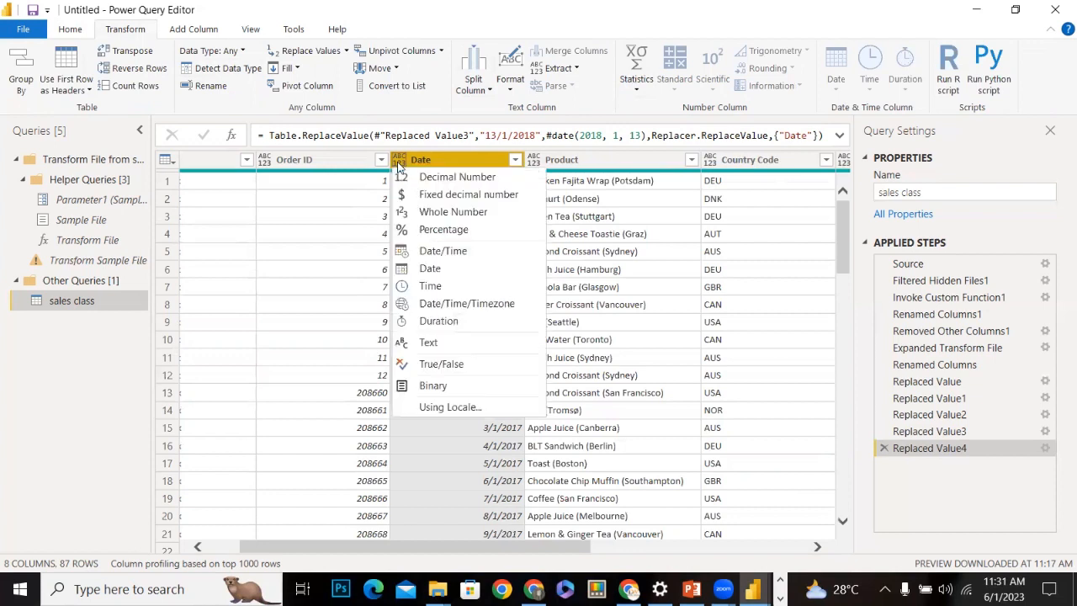
left_click(430, 268)
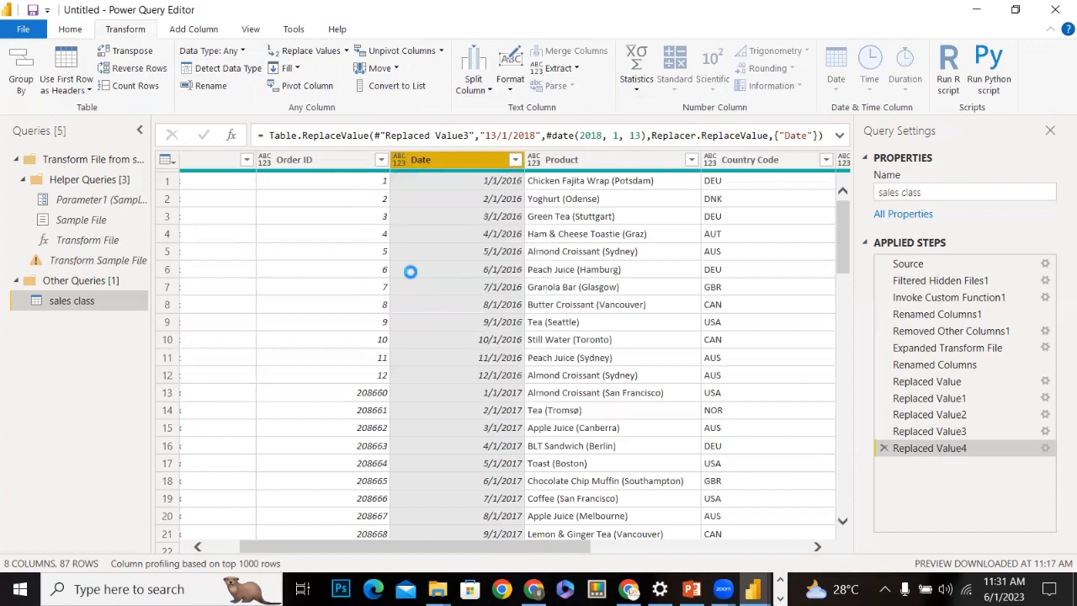
Try the Earliest date calculation on the Date column and remove the resulting step from the query
left_click(838, 80)
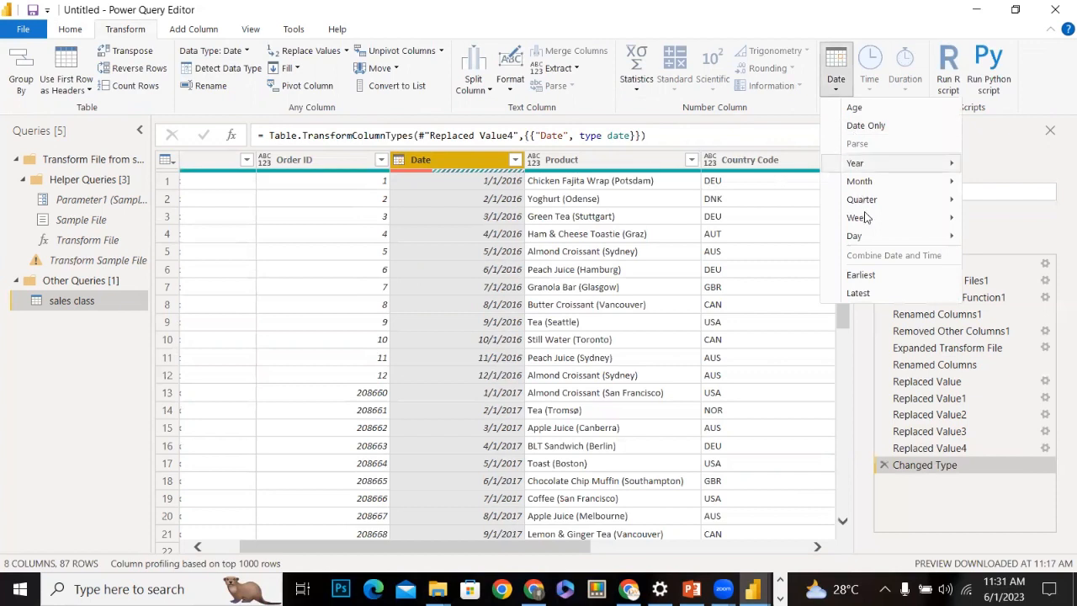
left_click(869, 280)
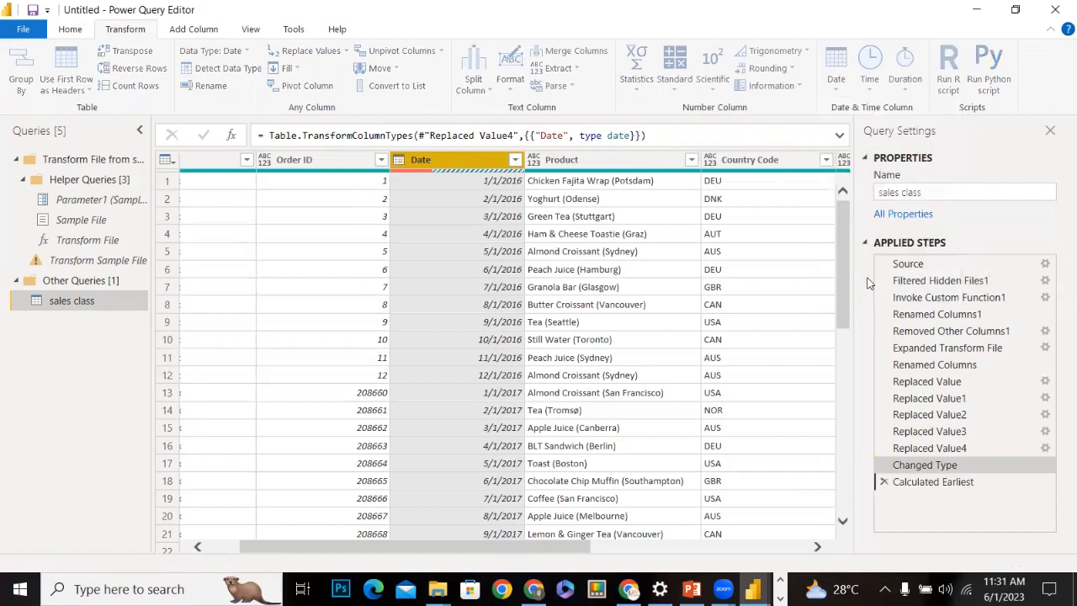
left_click(883, 483)
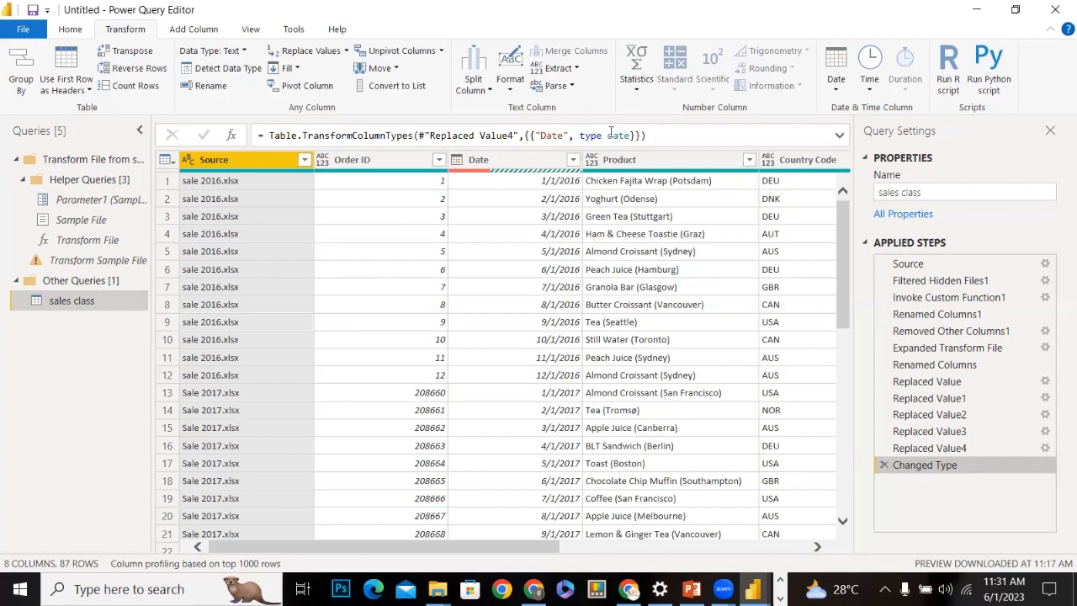
Examine the Date column for errors in the 2017 to 2019 rows, down to row 87
left_click_drag(844, 278, 824, 425)
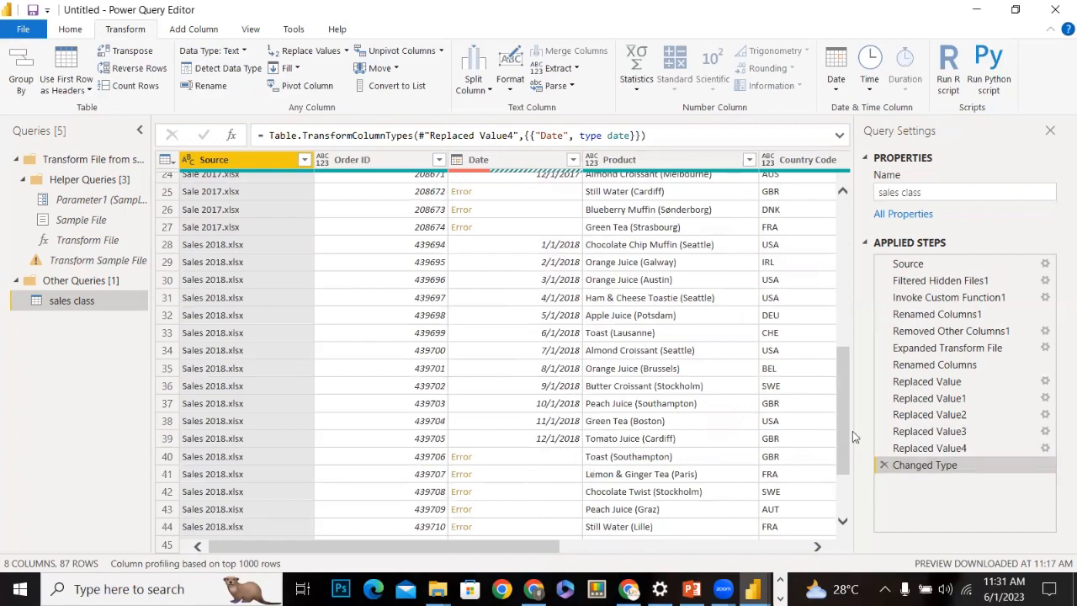
scroll(846, 442, "down", 12)
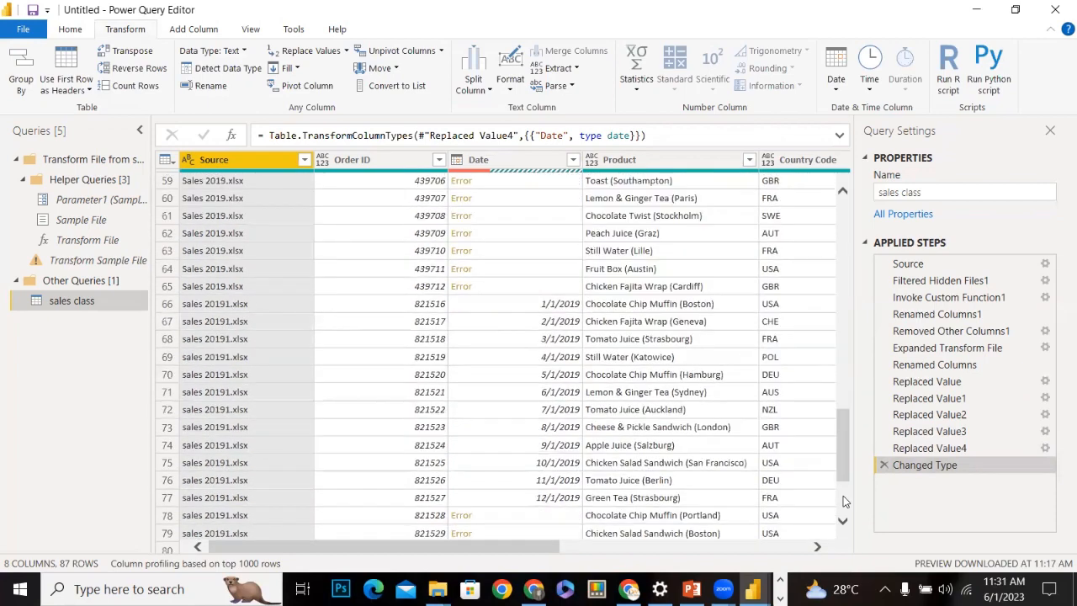
scroll(845, 447, "down", 3)
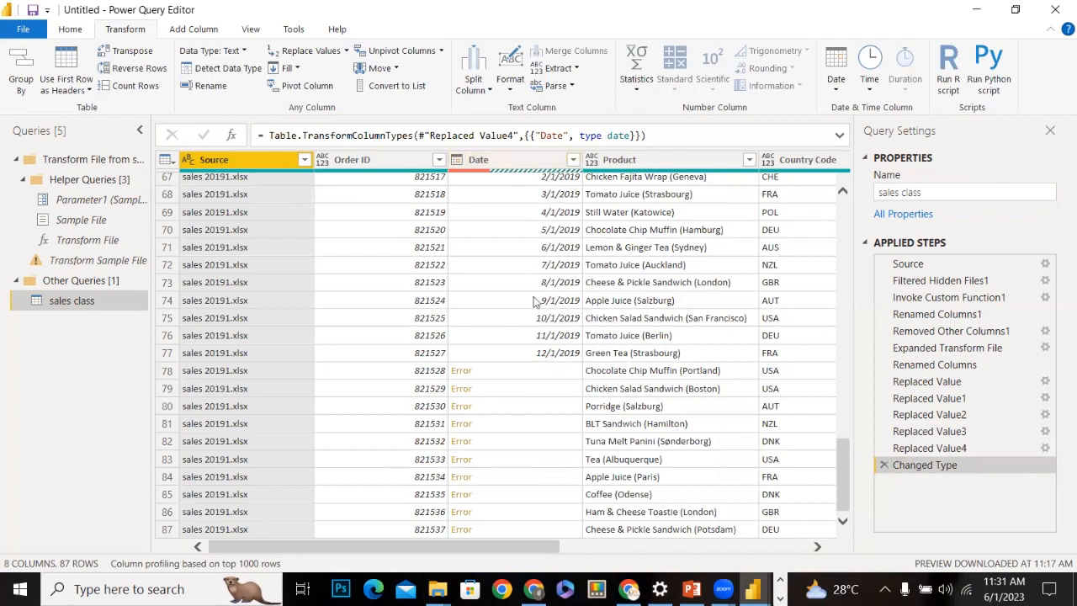
left_click_drag(837, 461, 837, 460)
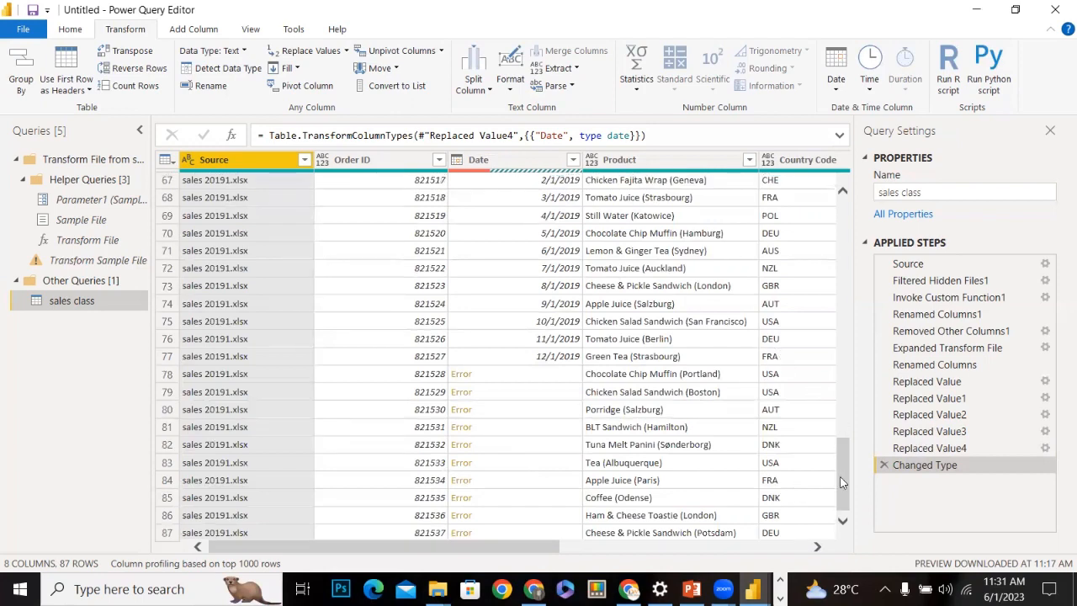
left_click_drag(834, 438, 841, 388)
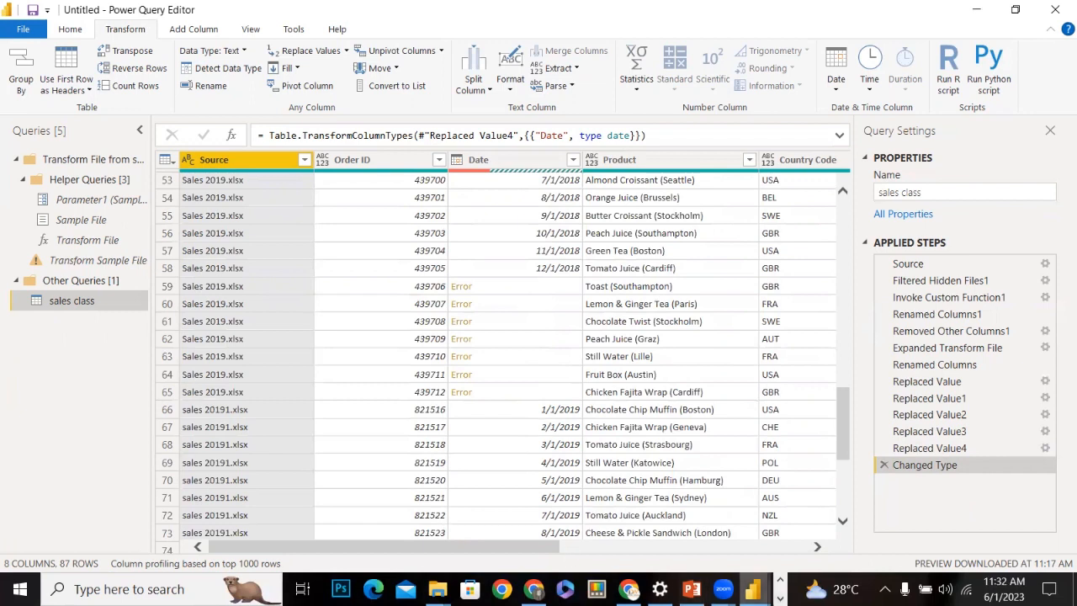
Switch to Power BI Desktop and dismiss the pending query changes notice without applying or discarding the changes
mouse_move(723, 589)
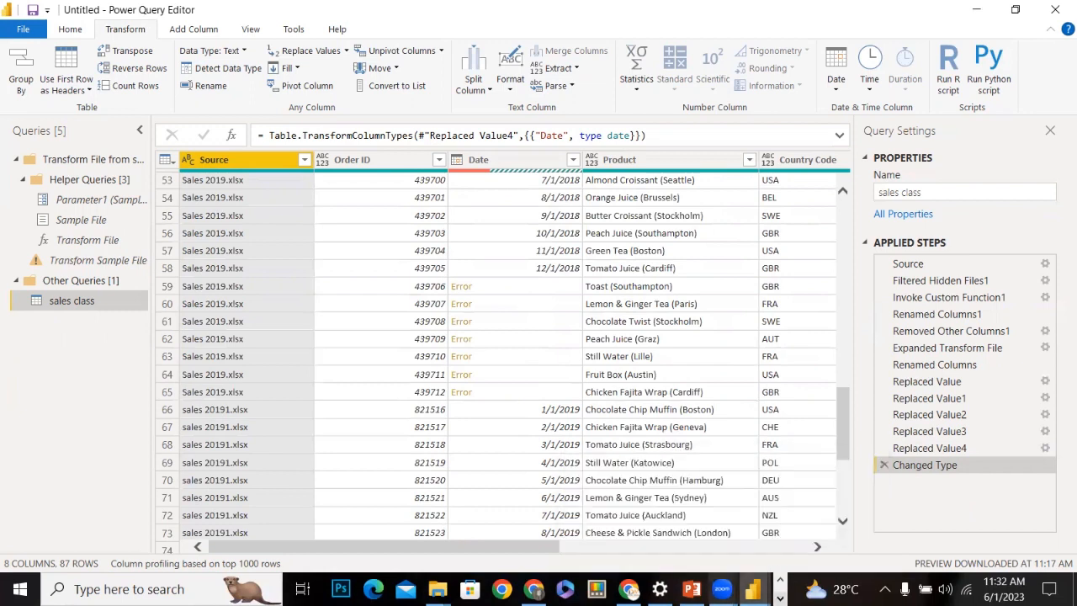
mouse_move(629, 589)
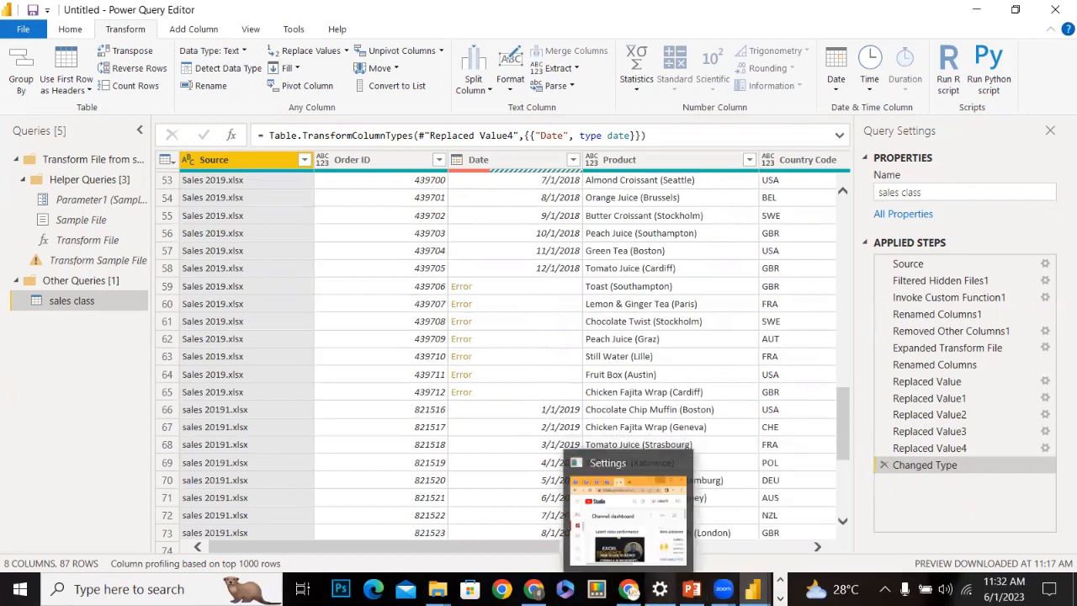
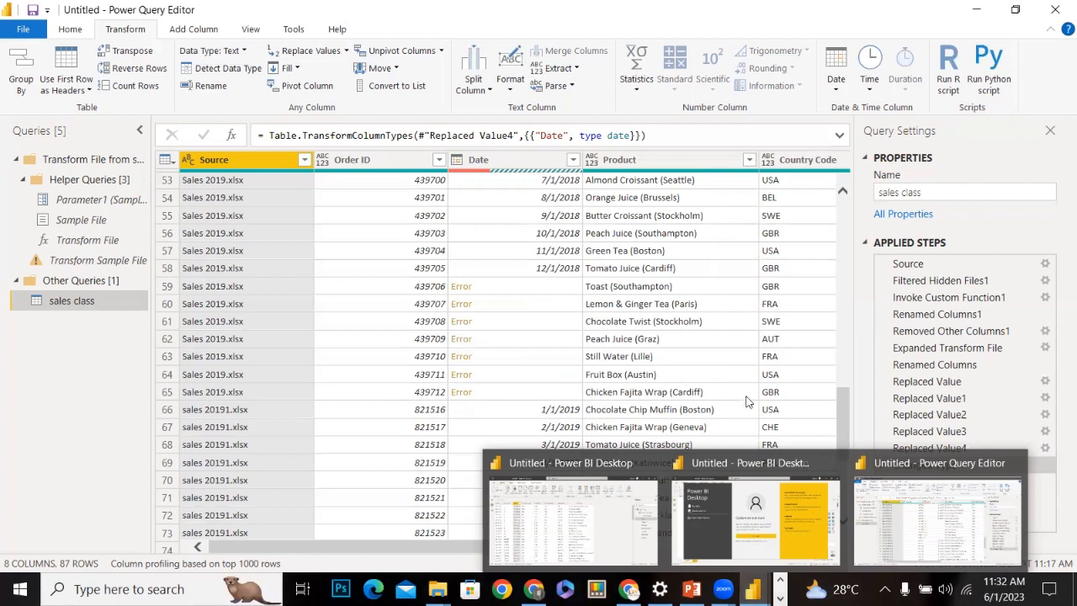
left_click(640, 517)
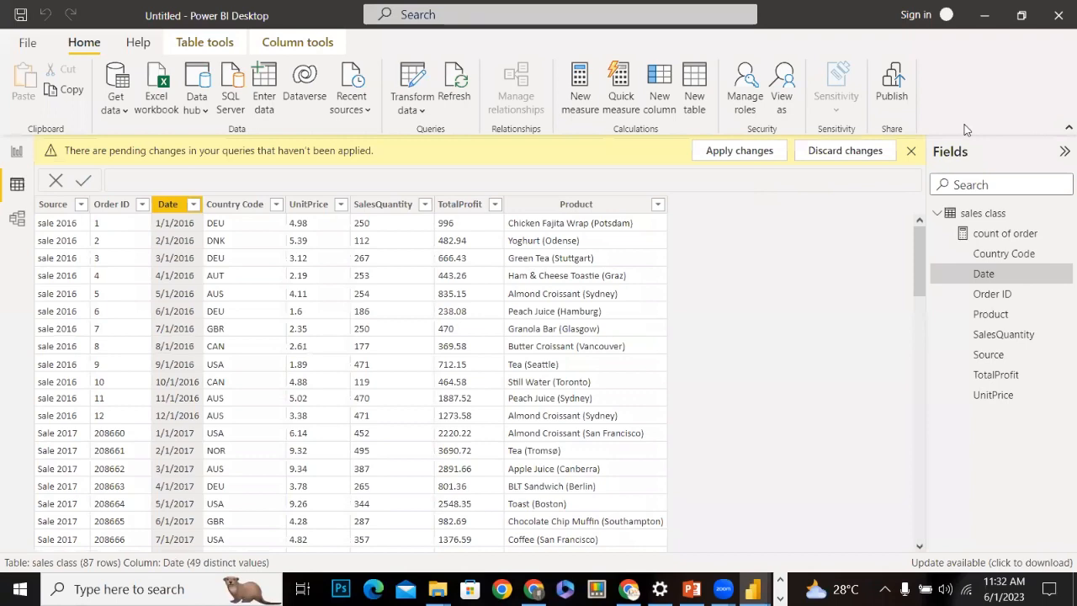
left_click(911, 152)
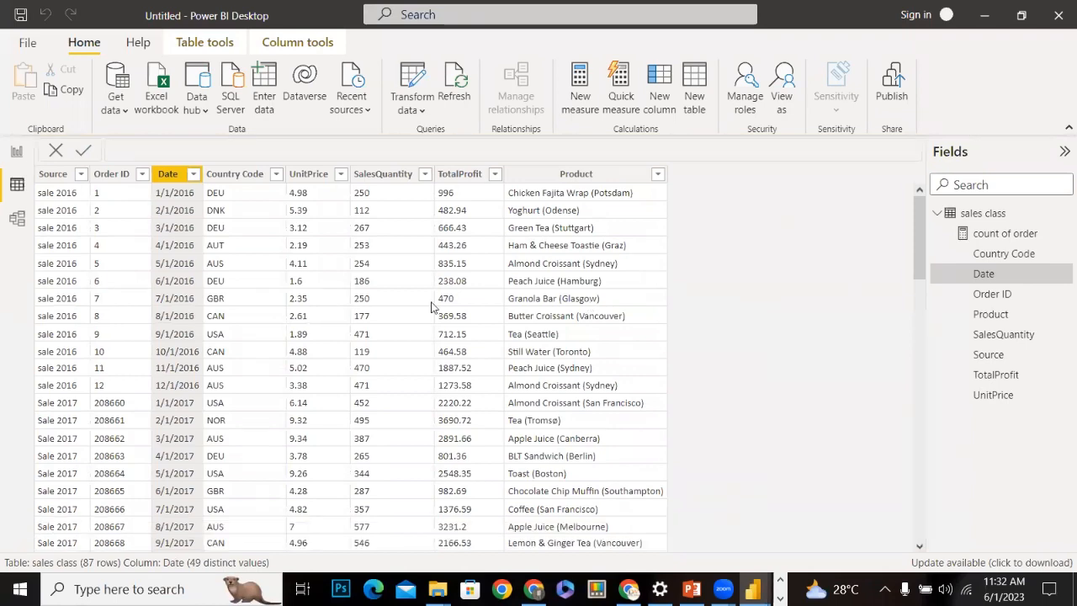
left_click(17, 220)
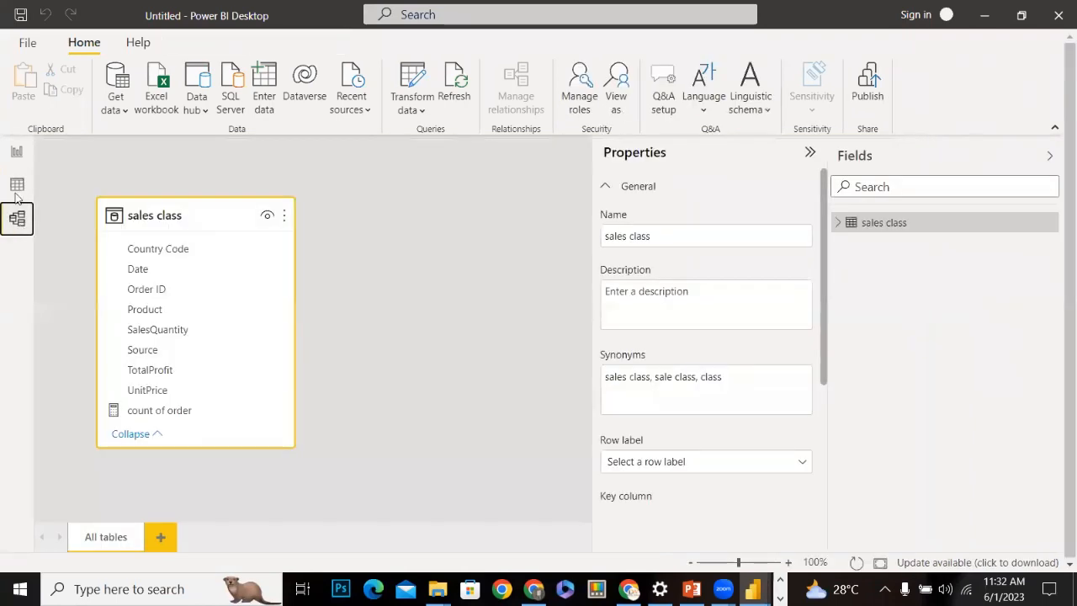
left_click(17, 185)
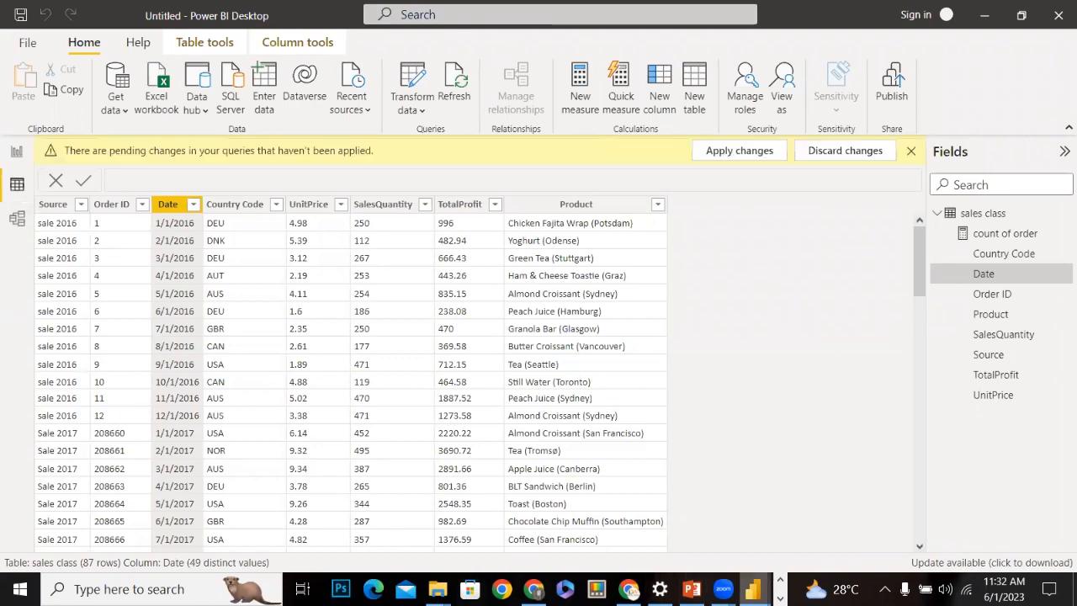
left_click(643, 526)
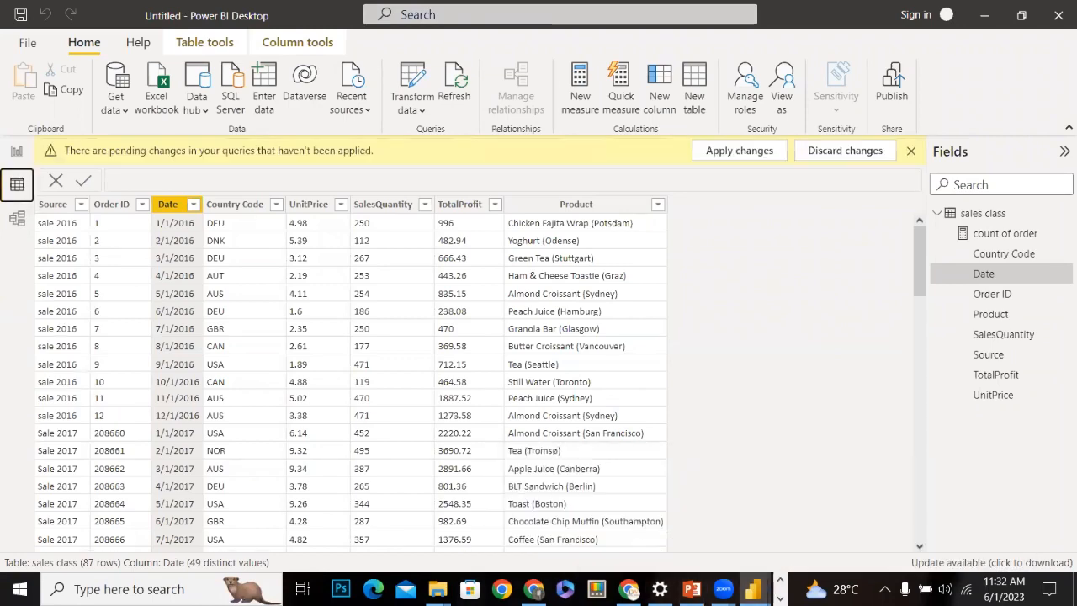
Switch to the other, empty Power BI Desktop window and connect to the Excel workbook SalesData_Header (1) in the Downloads folder
mouse_move(753, 589)
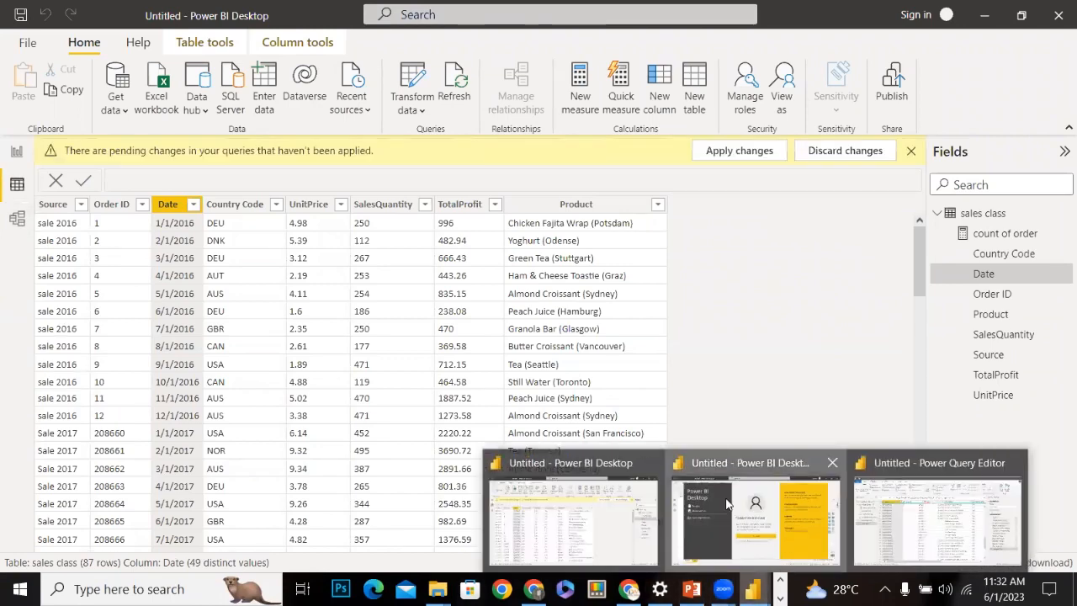
left_click(782, 526)
left_click(161, 193)
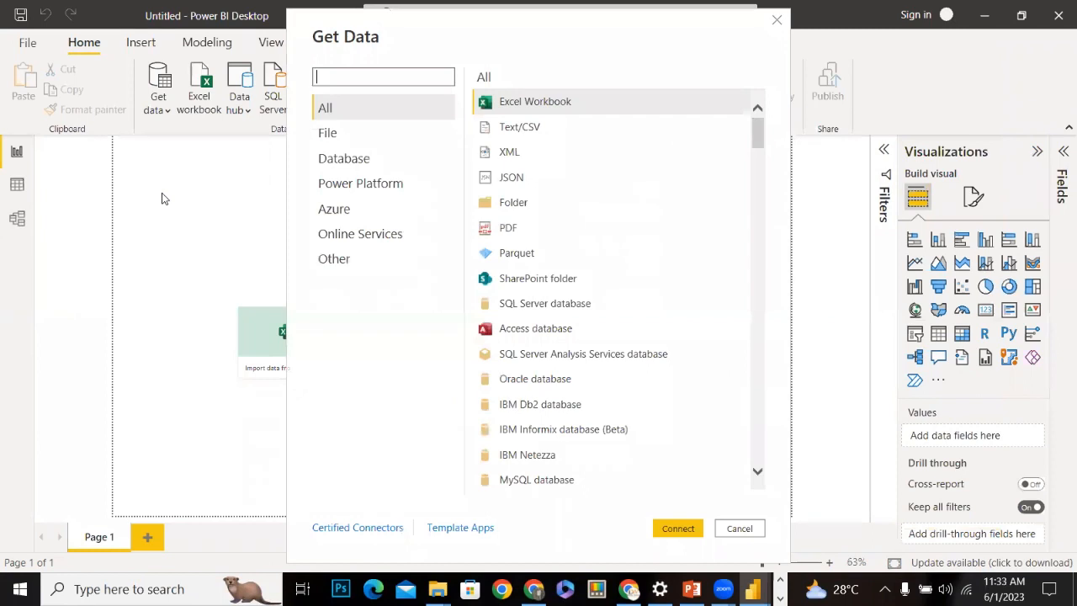
left_click(672, 528)
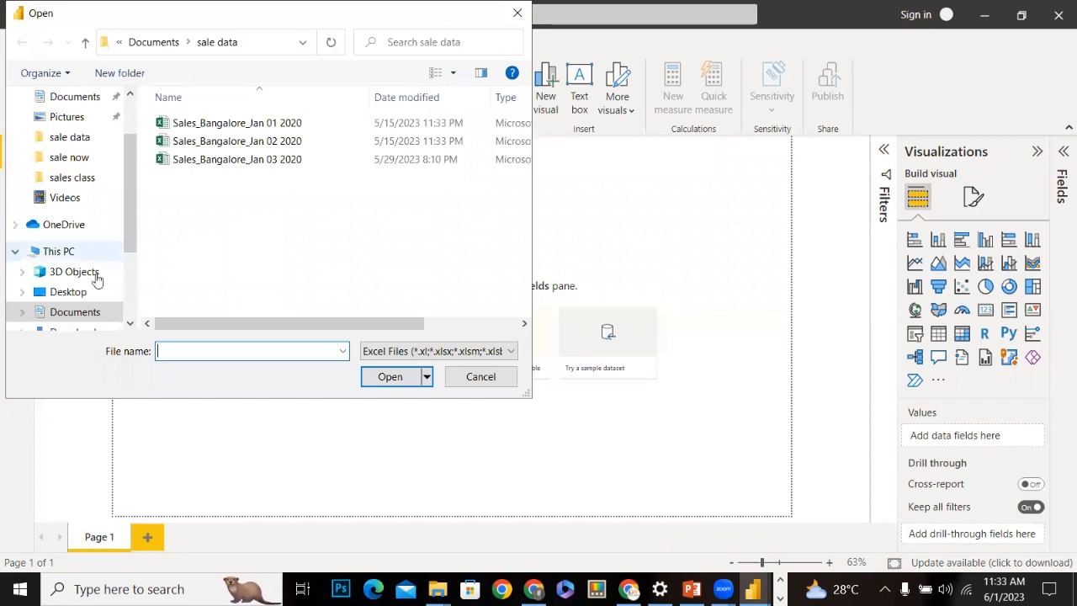
scroll(130, 251, "down", 1)
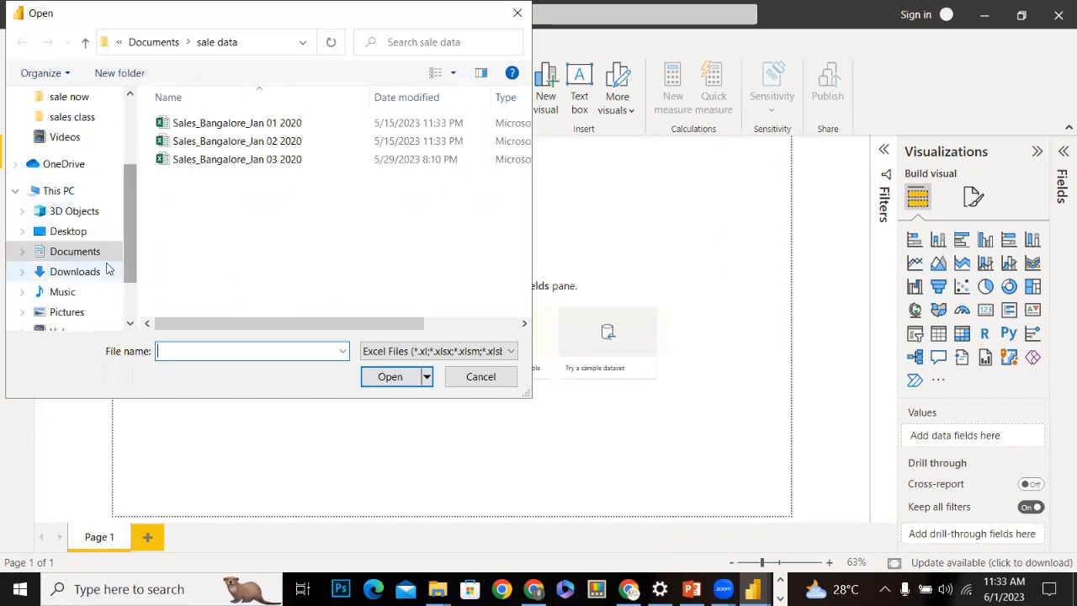
left_click(107, 269)
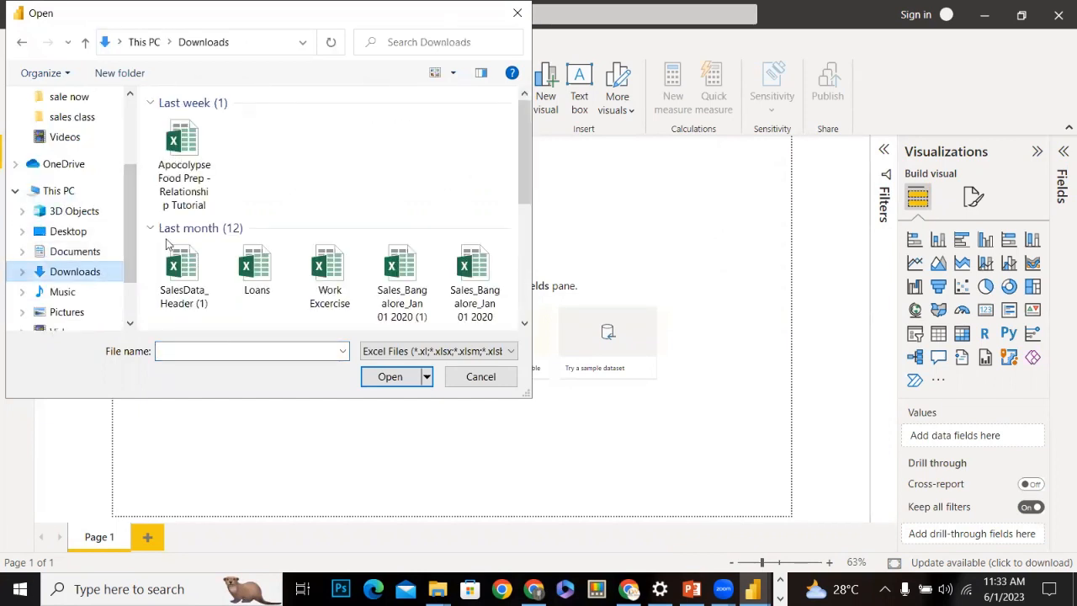
left_click(181, 271)
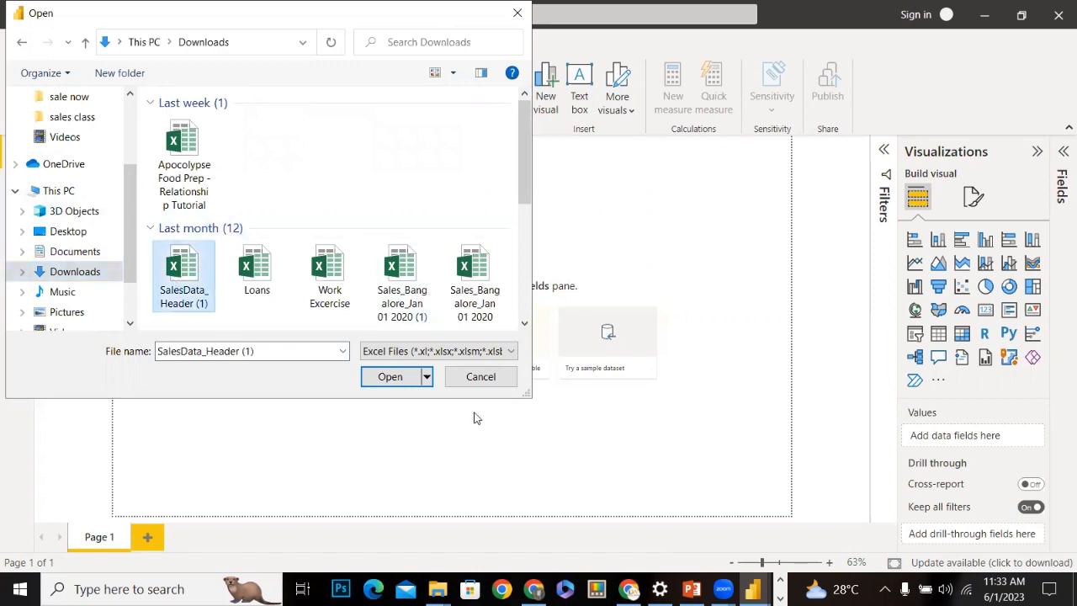
left_click(391, 377)
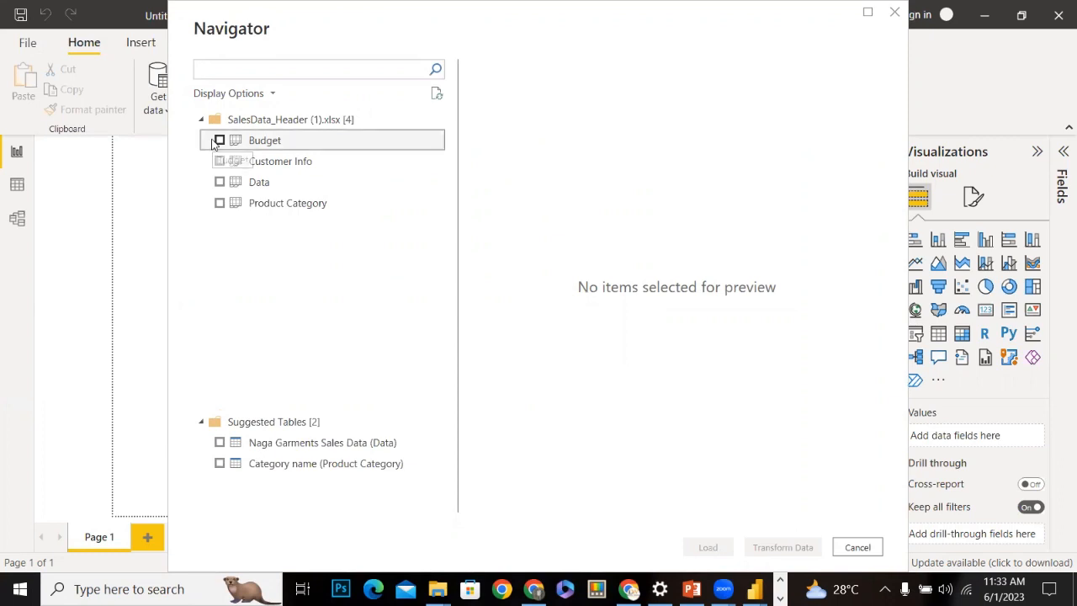
Select the Budget, Customer Info, Data and Product Category sheets and open them in Power Query Editor for transformation
left_click(218, 141)
left_click(220, 162)
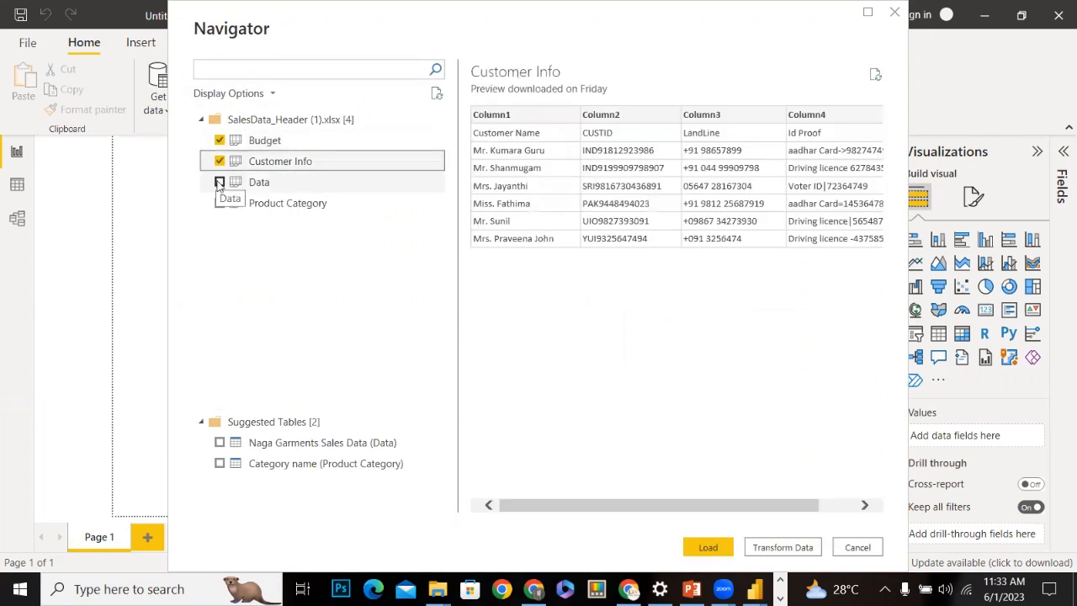
left_click(218, 182)
left_click(219, 203)
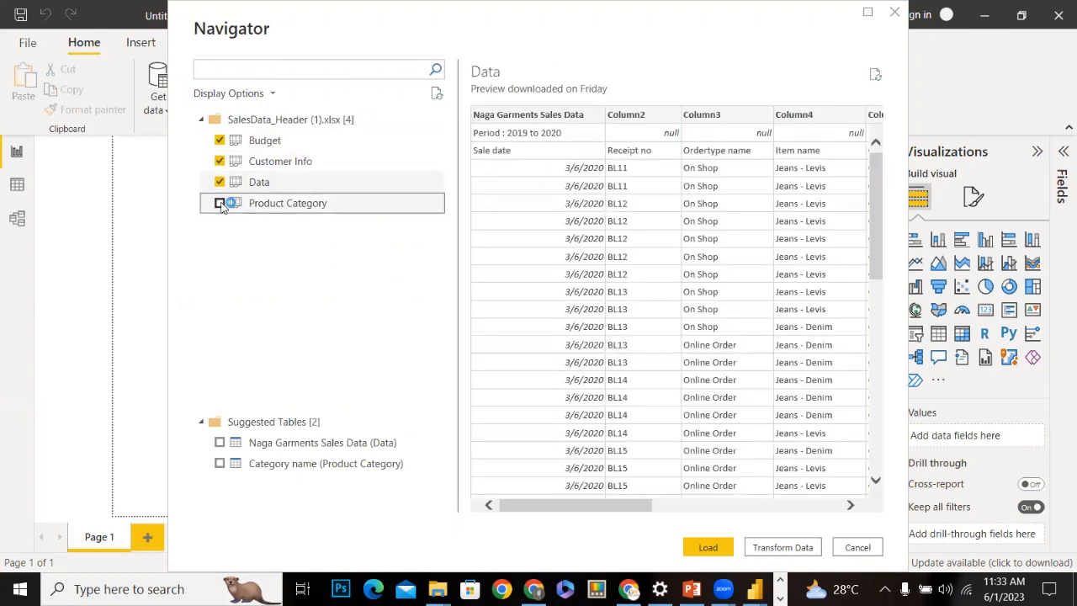
left_click(778, 554)
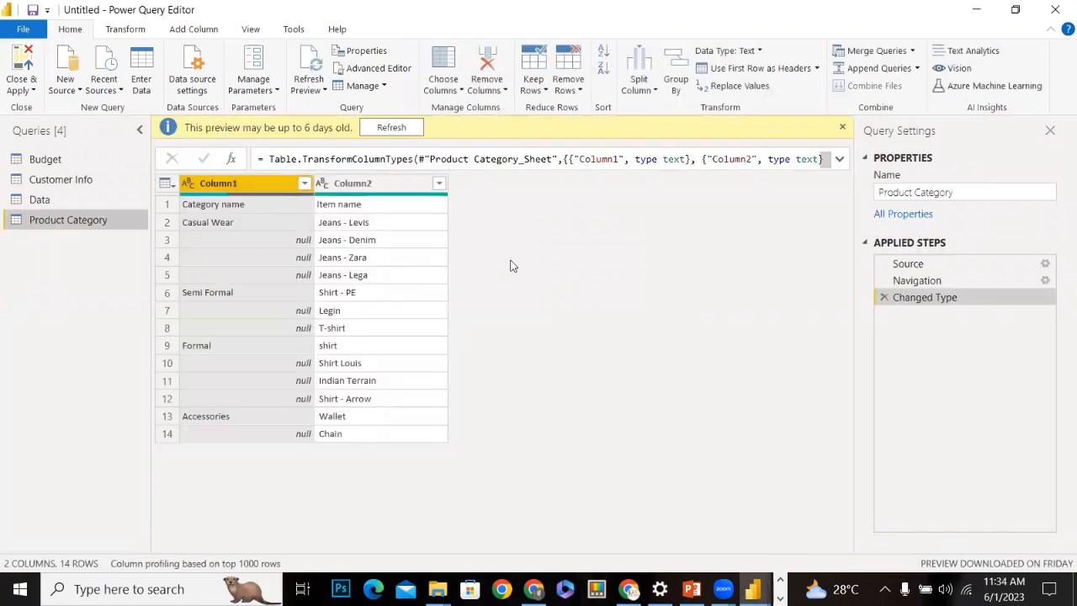
Examine the contents and header rows of the Budget, Customer Info and Data queries
left_click(46, 159)
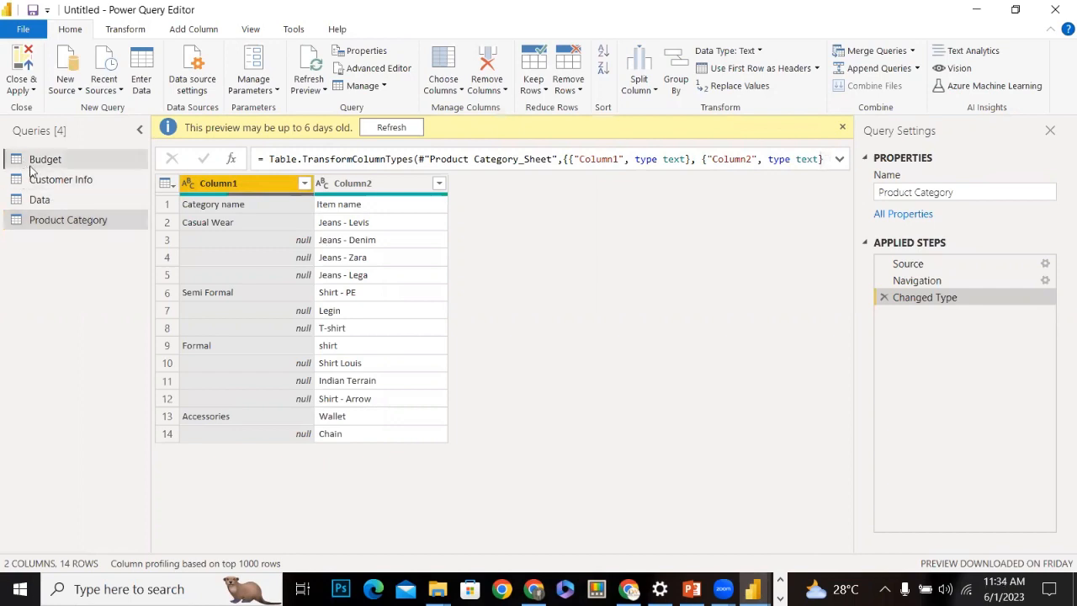
left_click(85, 189)
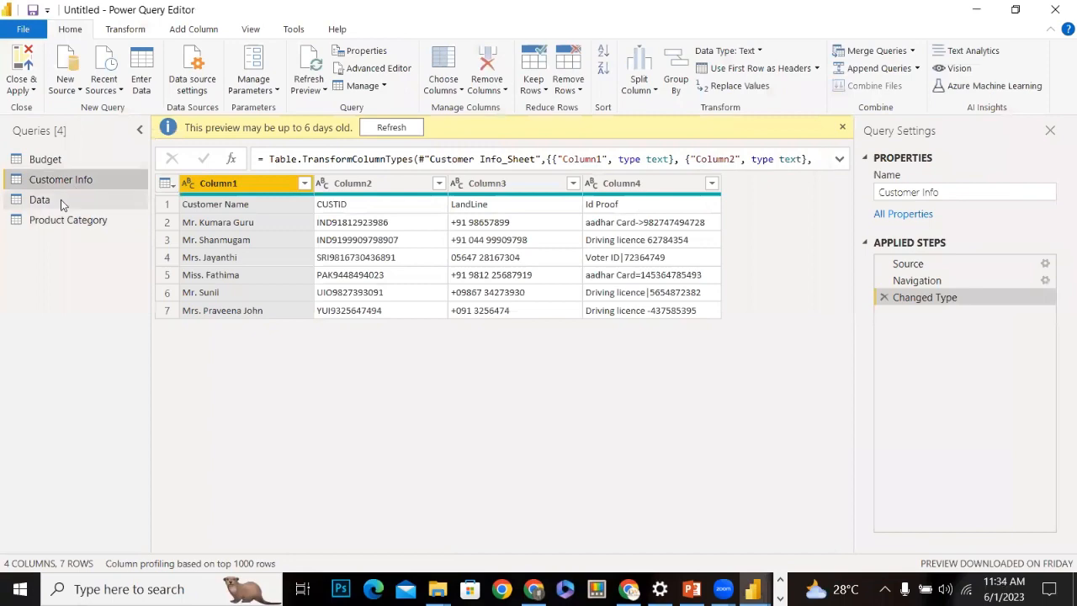
left_click(63, 199)
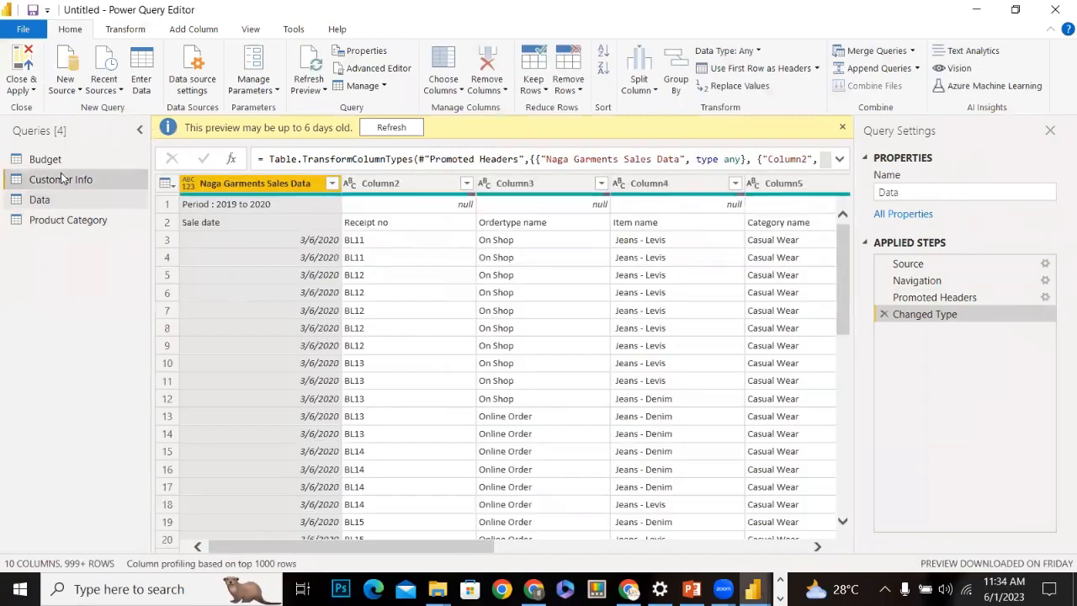
left_click(62, 178)
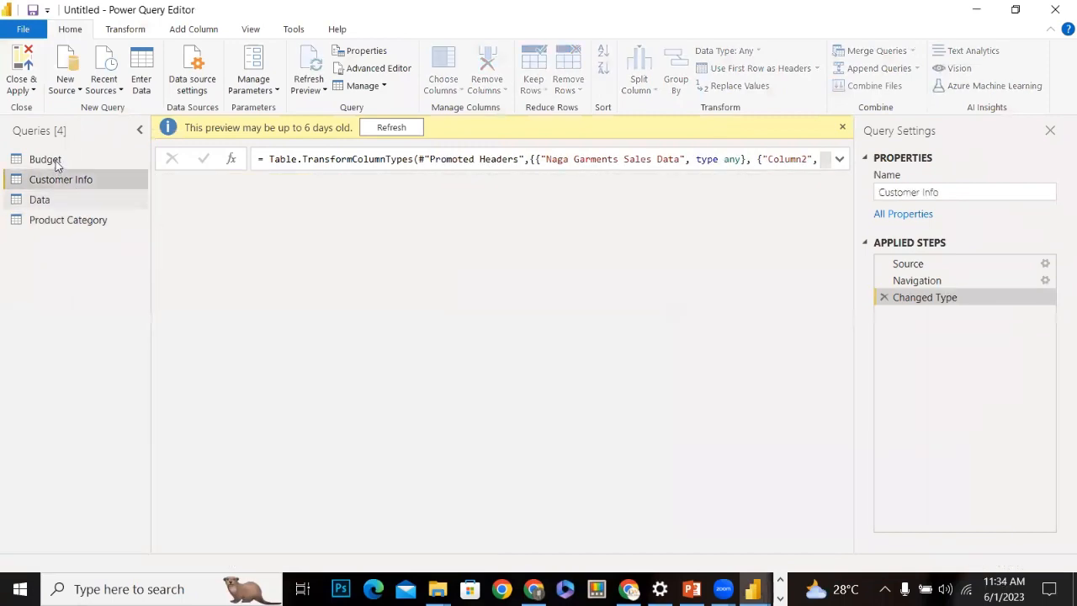
left_click(58, 160)
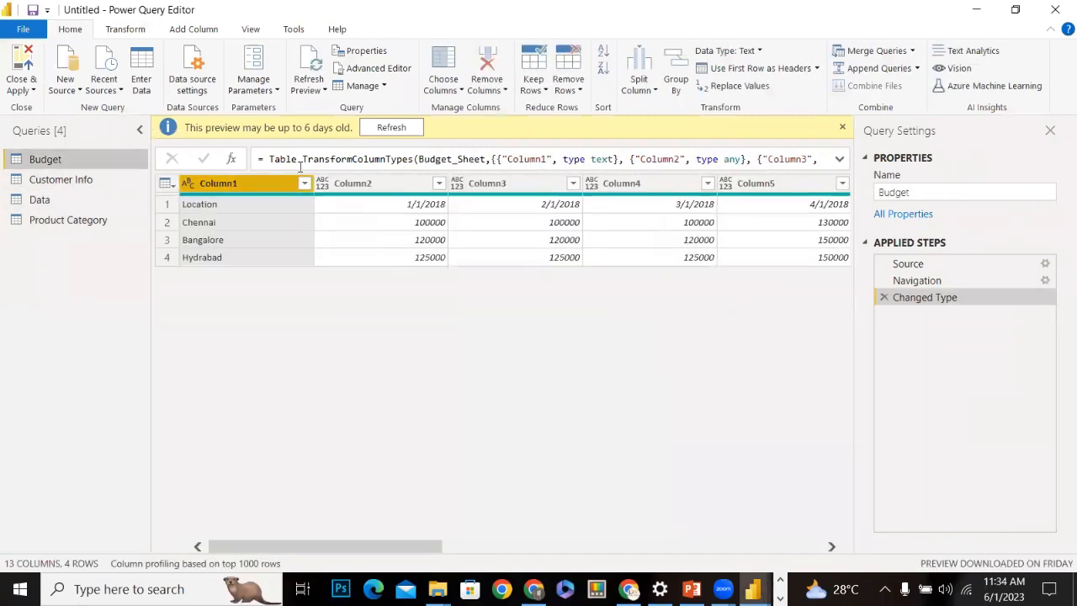
left_click(22, 183)
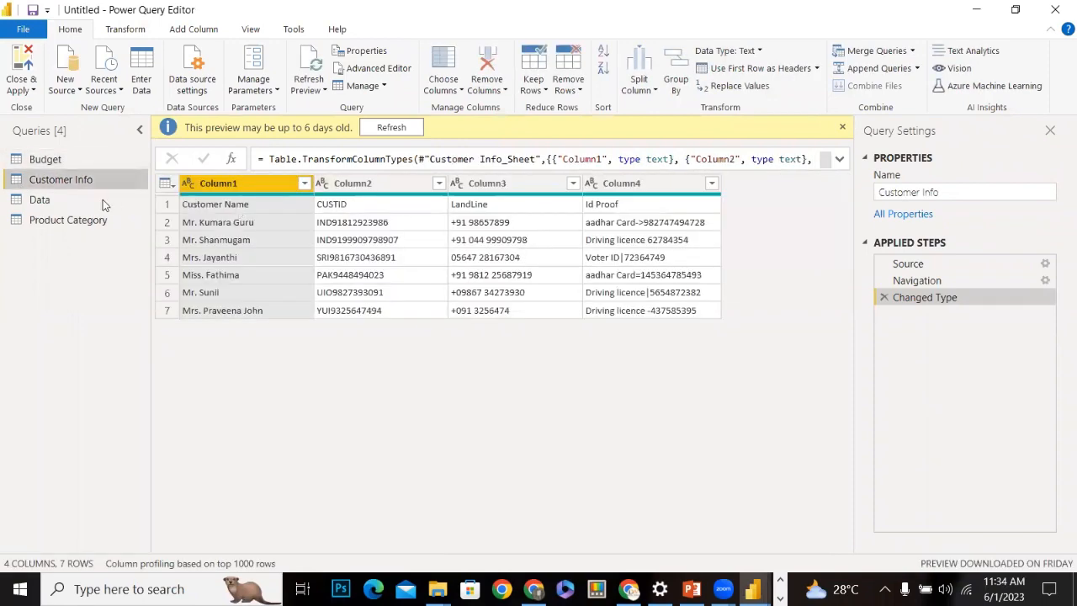
left_click(58, 207)
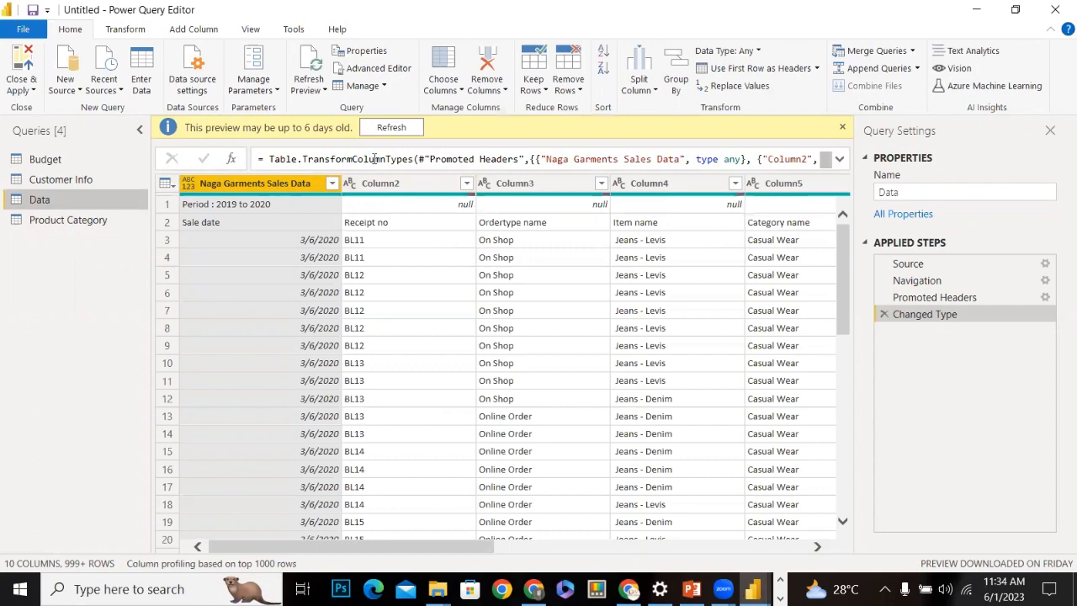
mouse_move(445, 548)
left_mouse_down()
mouse_move(619, 549)
mouse_move(437, 549)
left_mouse_up()
left_click(238, 184)
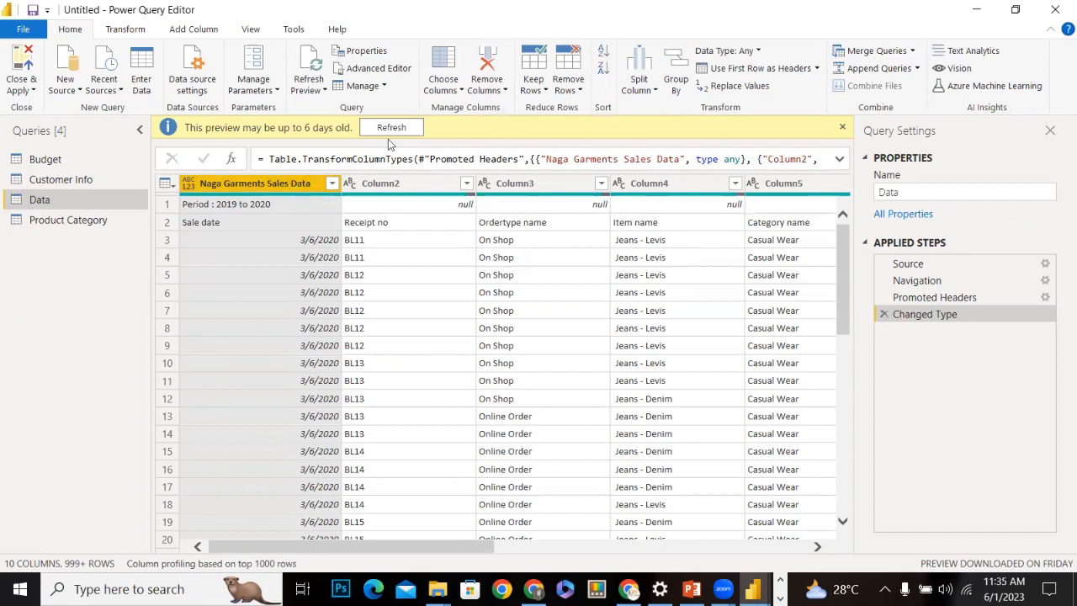
left_click(504, 93)
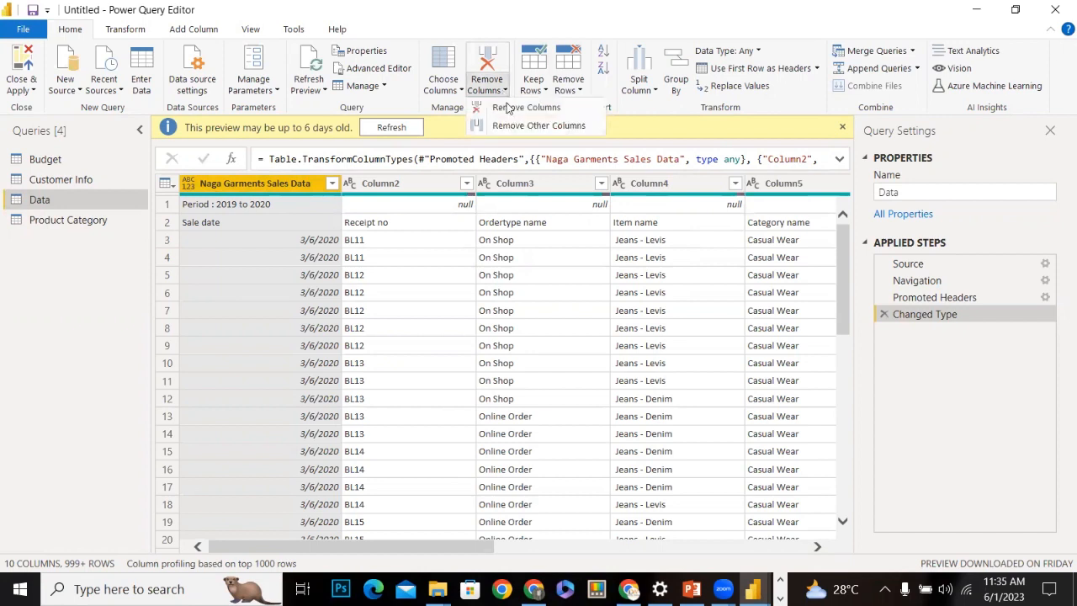
left_click(404, 102)
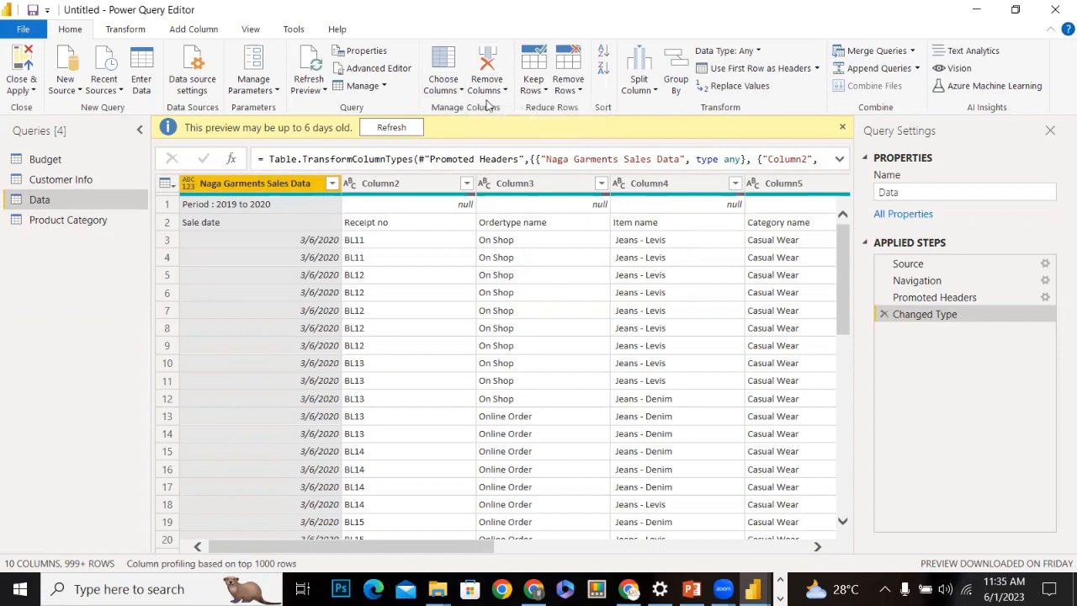
left_click(580, 91)
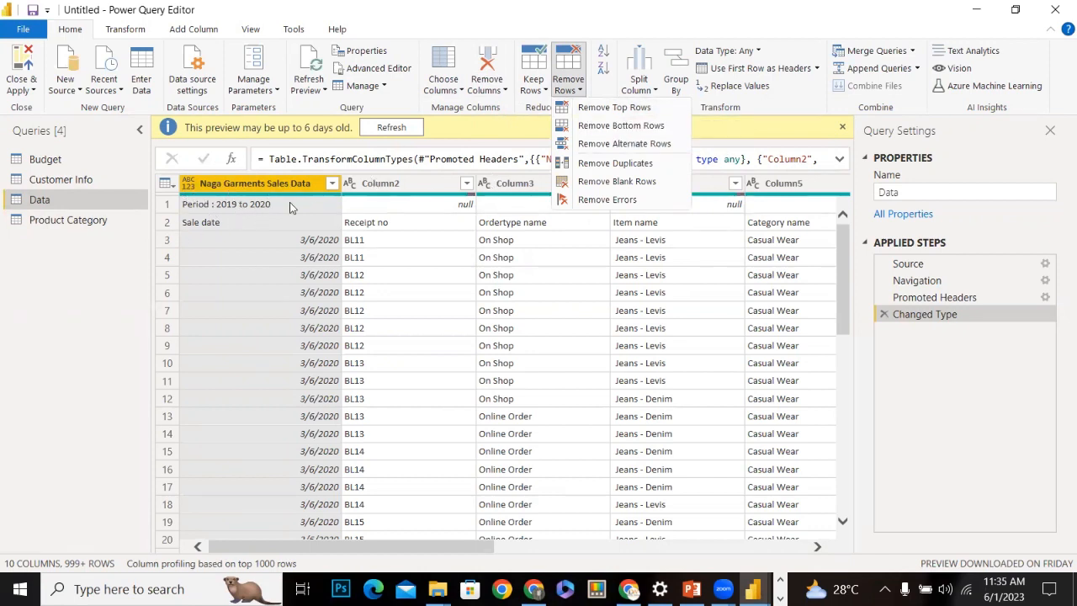
left_click(451, 141)
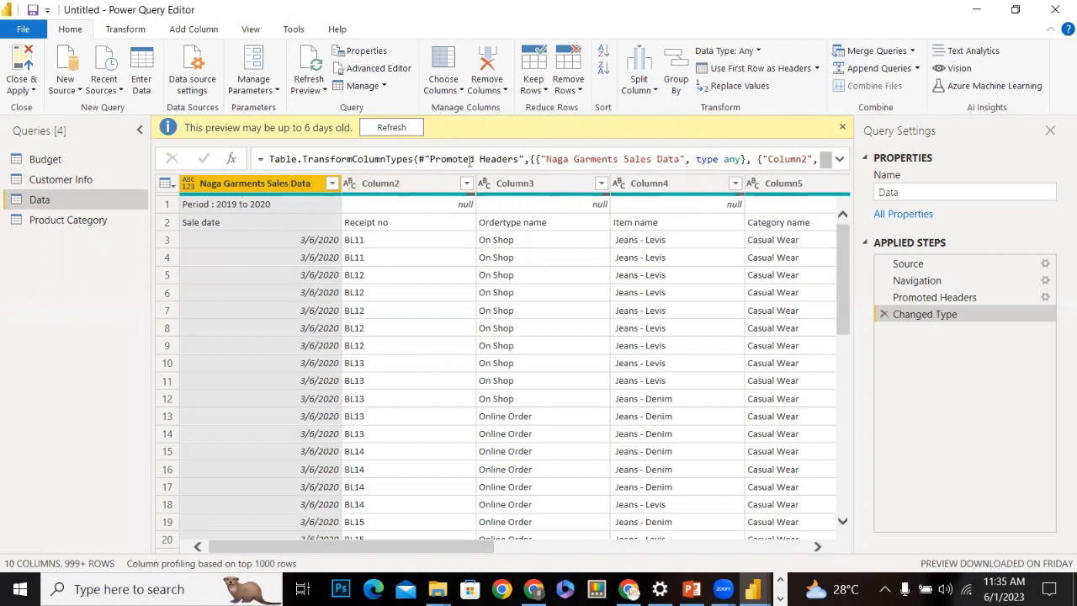
Remove the top 1 row from the Data query and promote the new first row to column headers
left_click(570, 87)
left_click(587, 108)
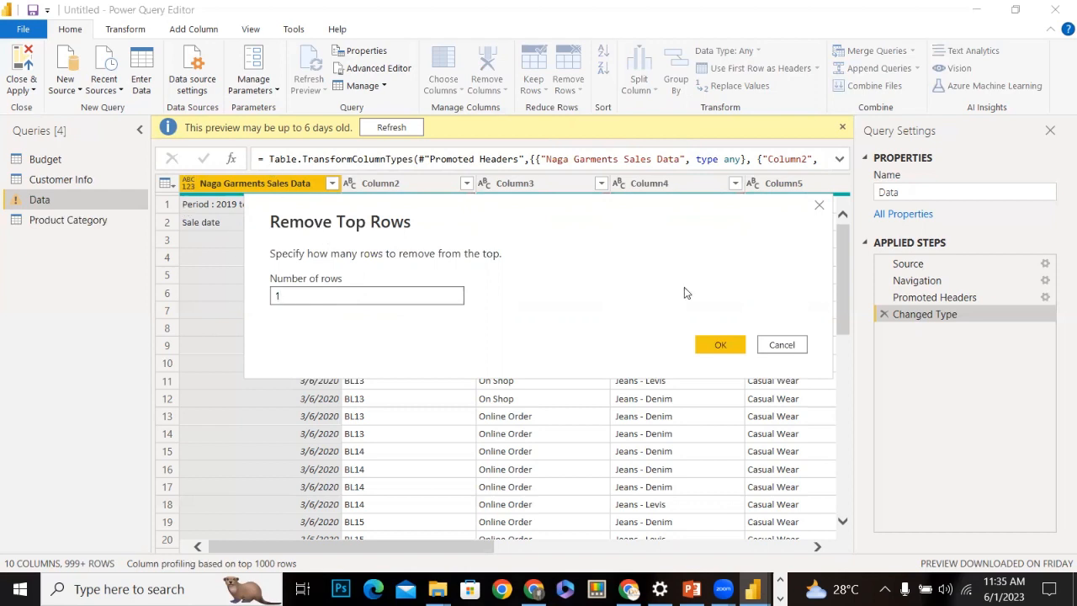
left_click(720, 346)
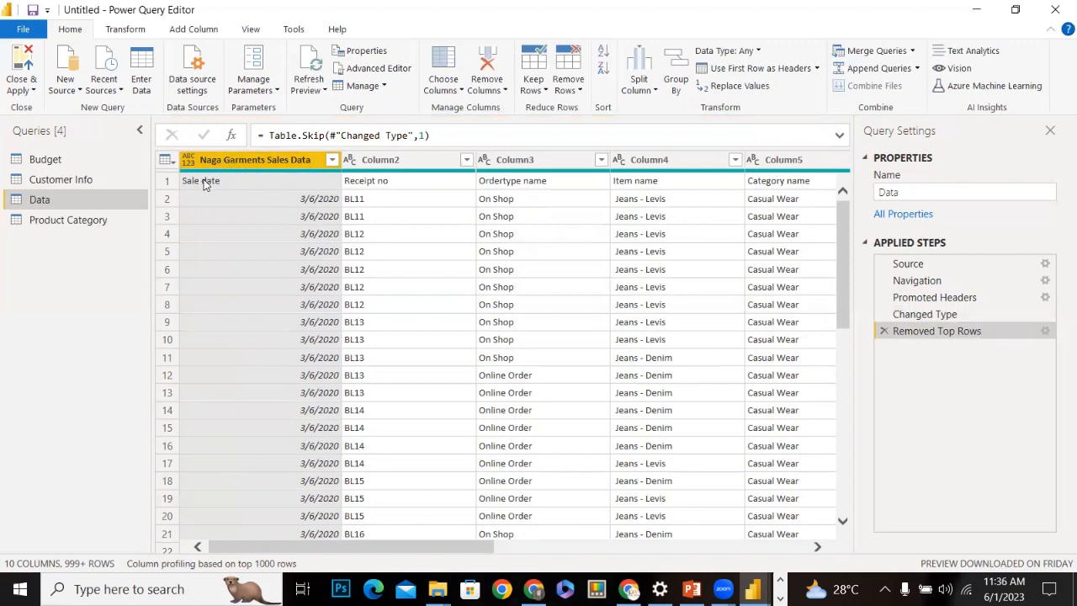
left_click(815, 70)
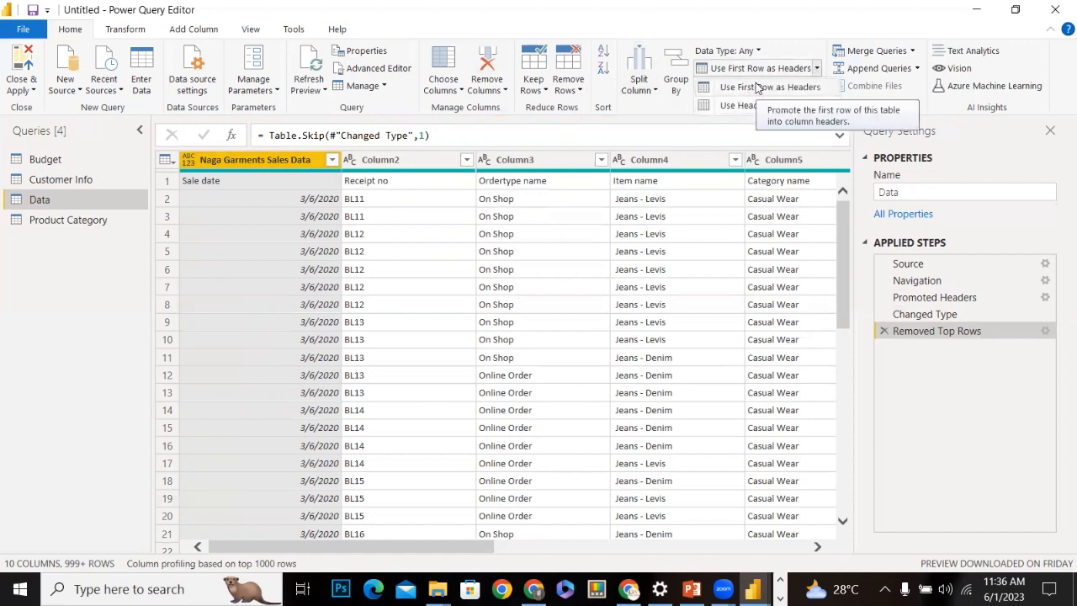
left_click(819, 90)
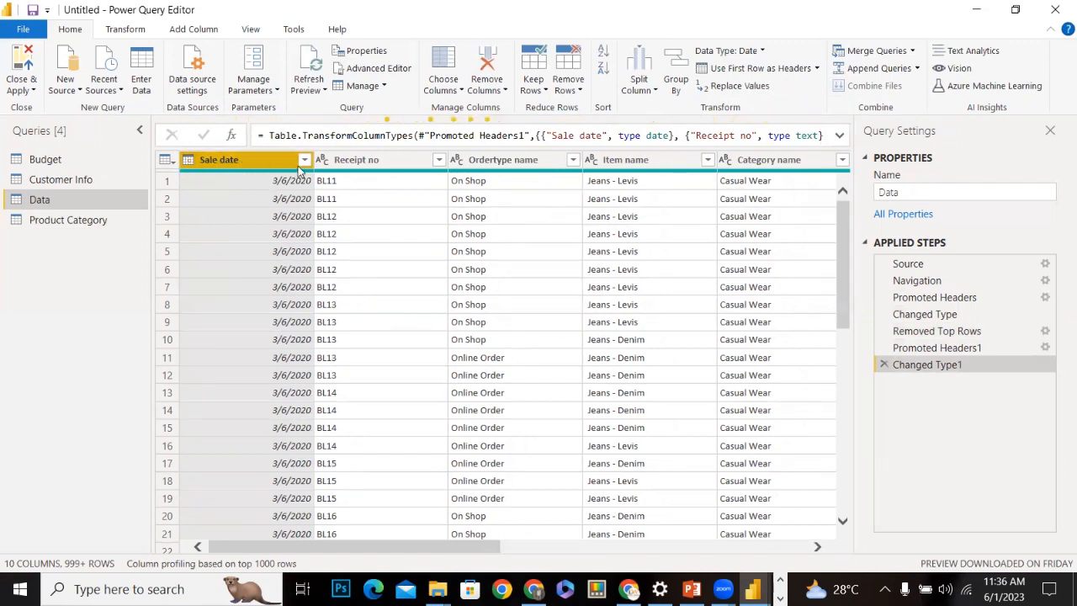
Examine the Data query's columns from Sale date through Line no, including the filter values of Receipt no
left_click(435, 165)
left_click(438, 159)
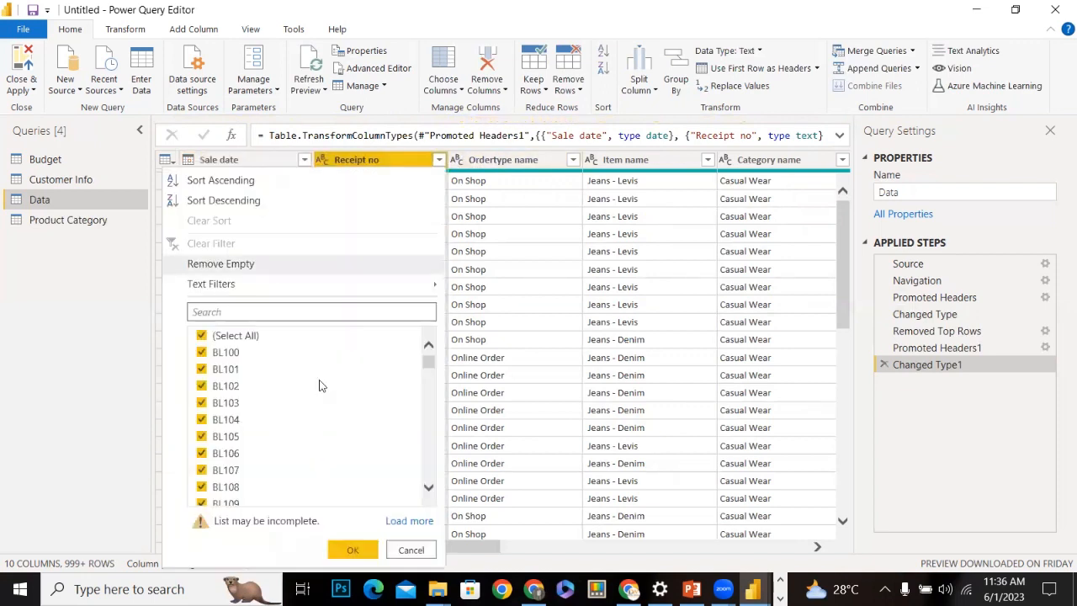
left_click(530, 357)
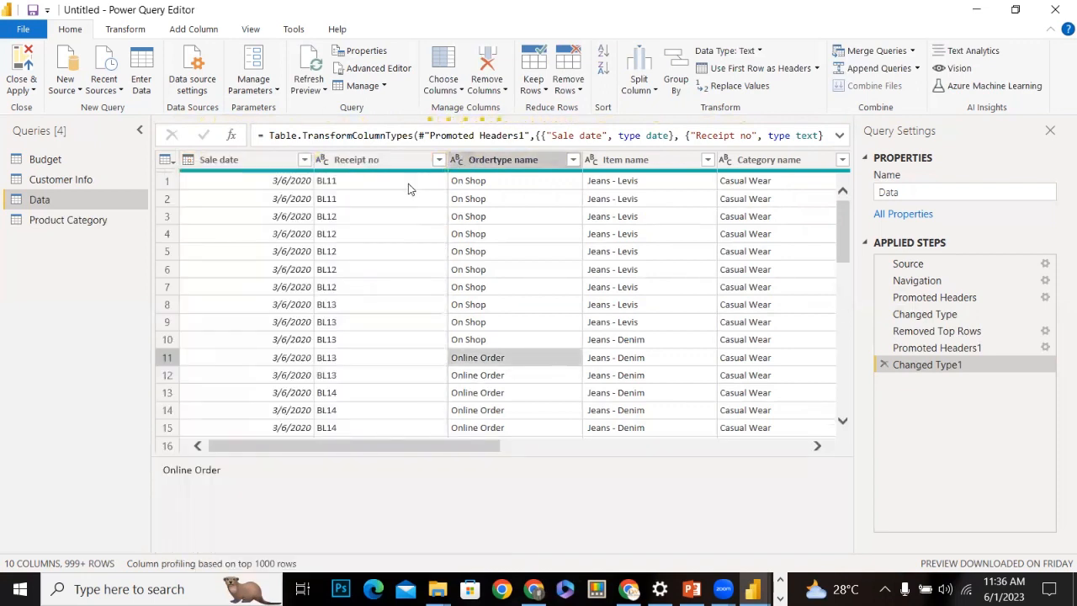
left_click(227, 159)
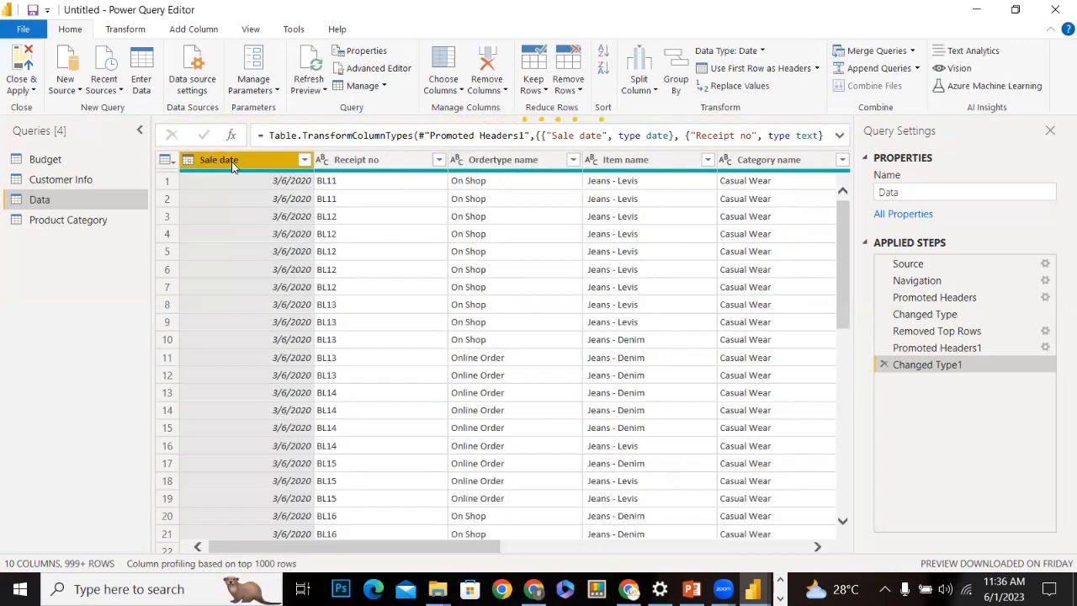
left_click_drag(323, 545, 638, 520)
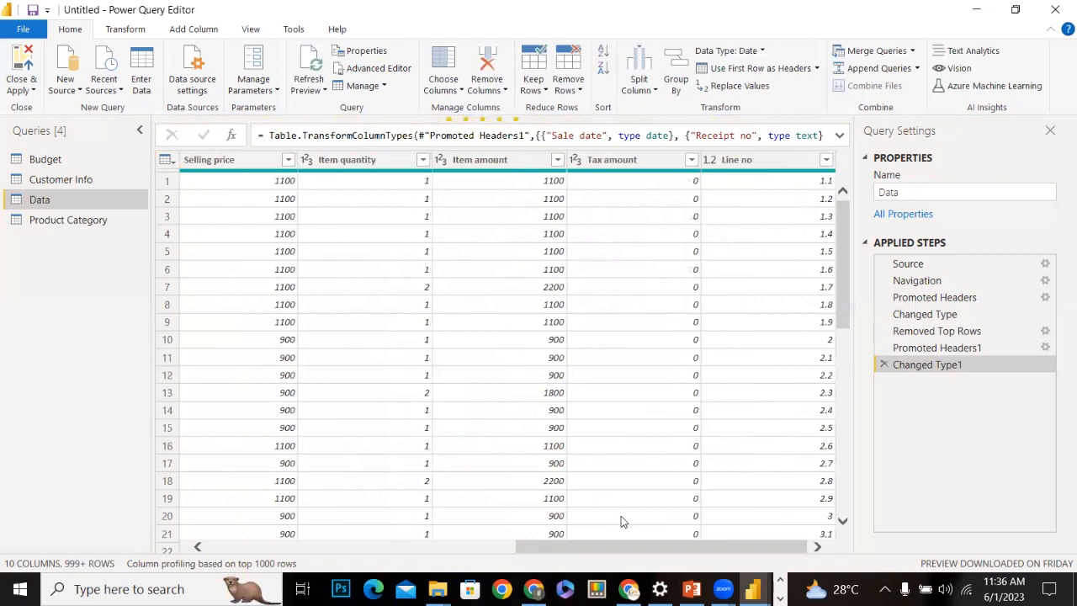
left_click(639, 537)
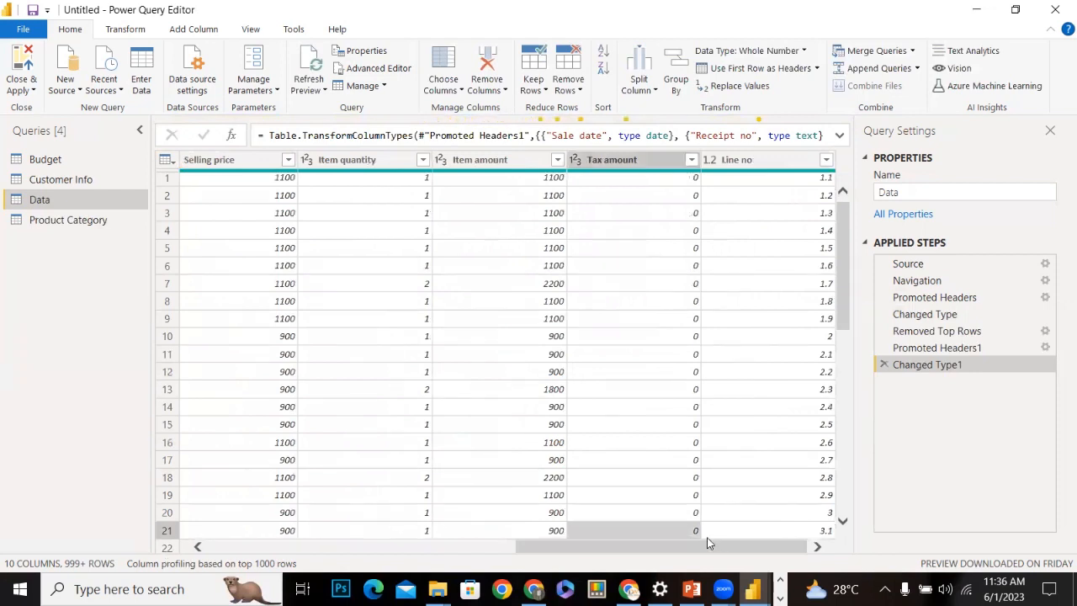
left_click_drag(560, 546, 253, 539)
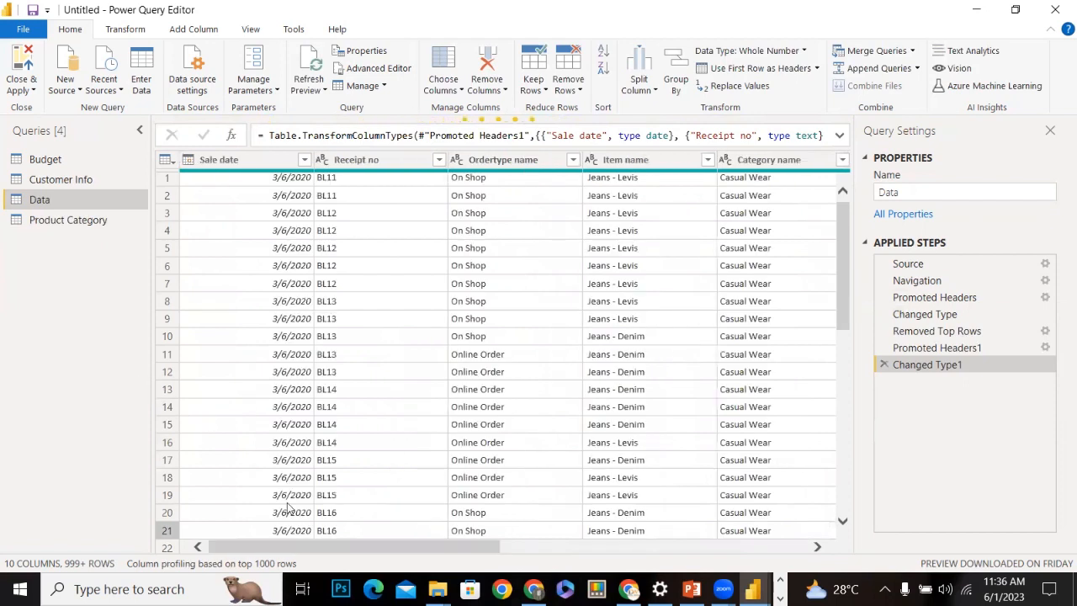
Examine the Sale date values down the rows of the Data query
left_click(277, 535)
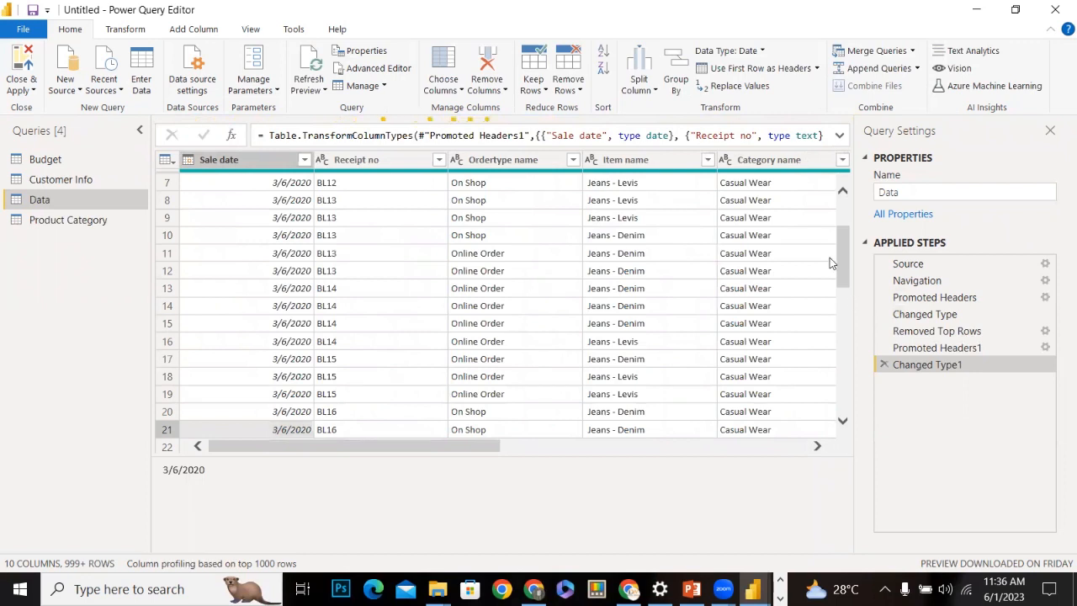
left_click(263, 165)
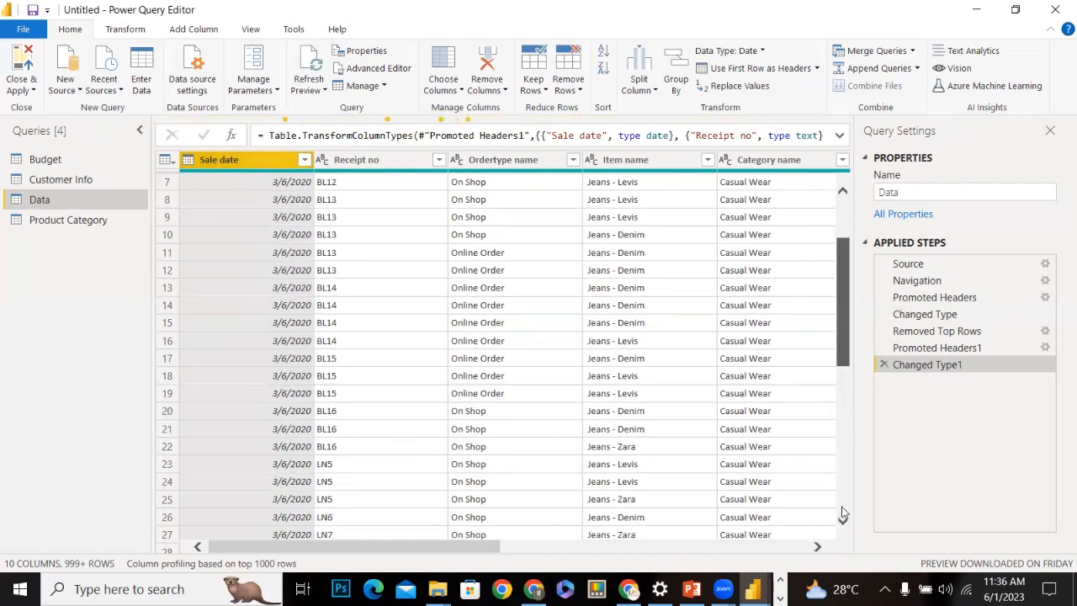
scroll(844, 491, "down", 20)
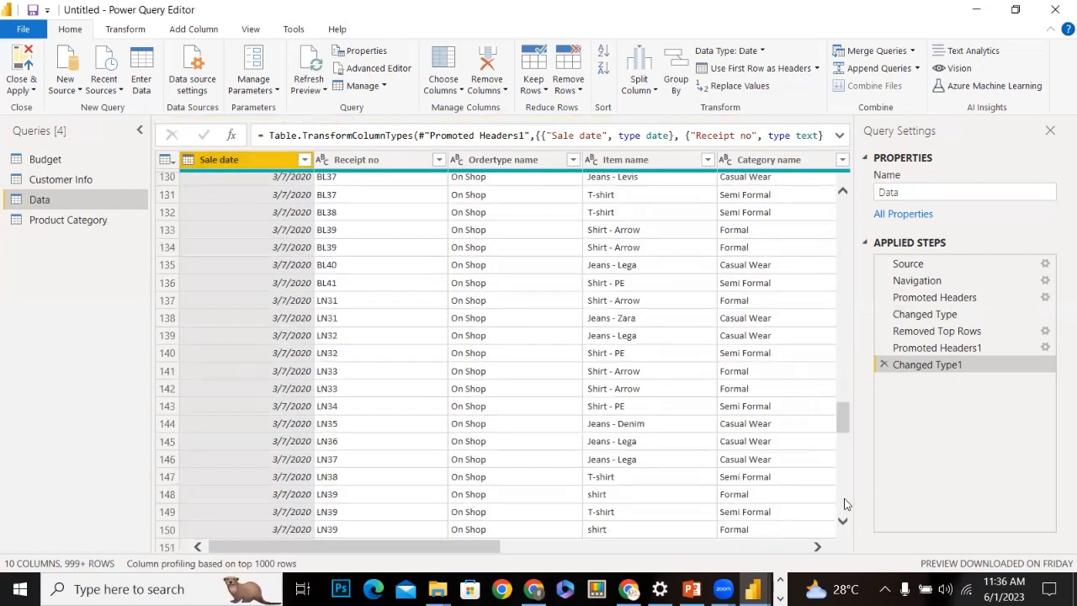
scroll(845, 437, "down", 17)
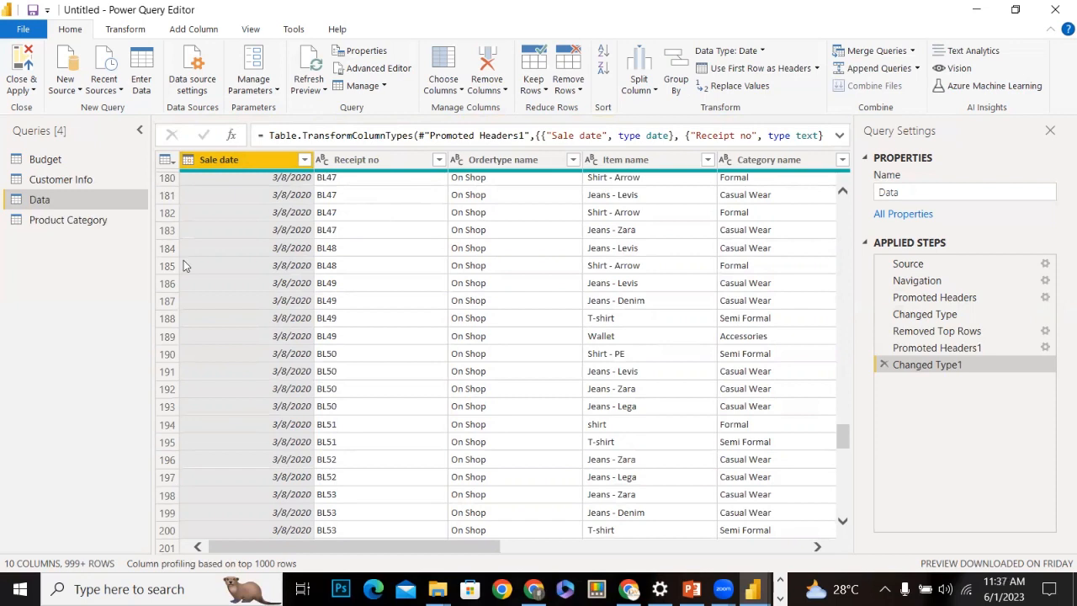
Promote the first row of the Product Category query to column headers
left_click(81, 223)
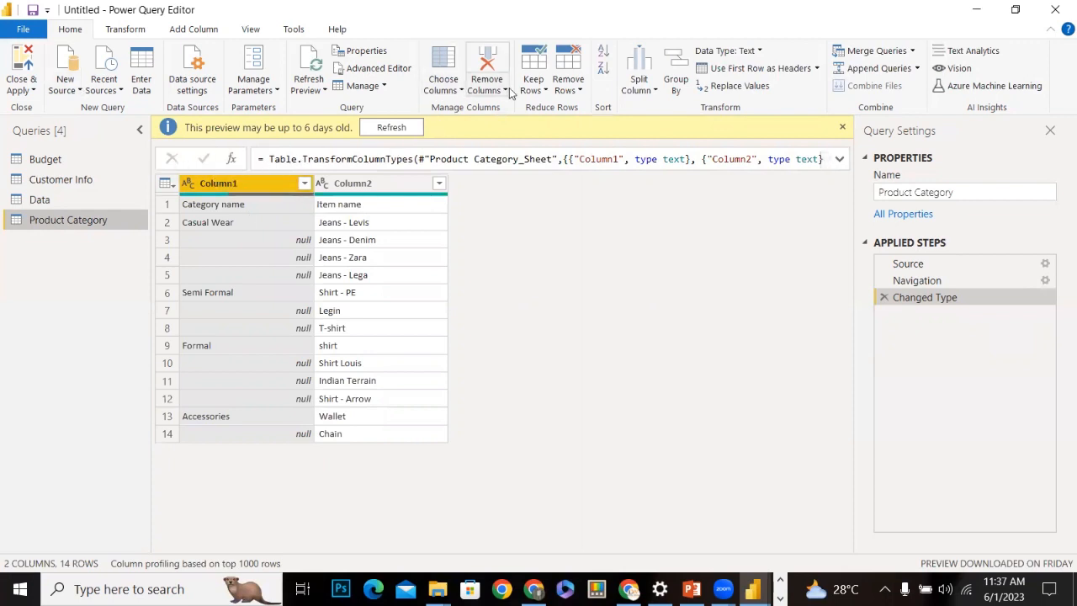
left_click(574, 91)
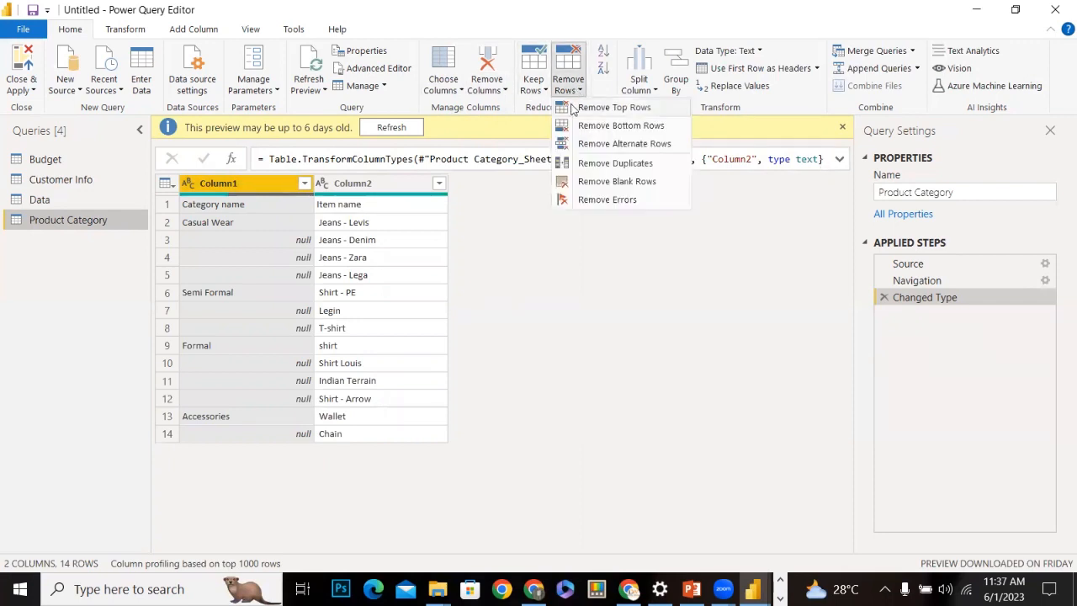
left_click(768, 73)
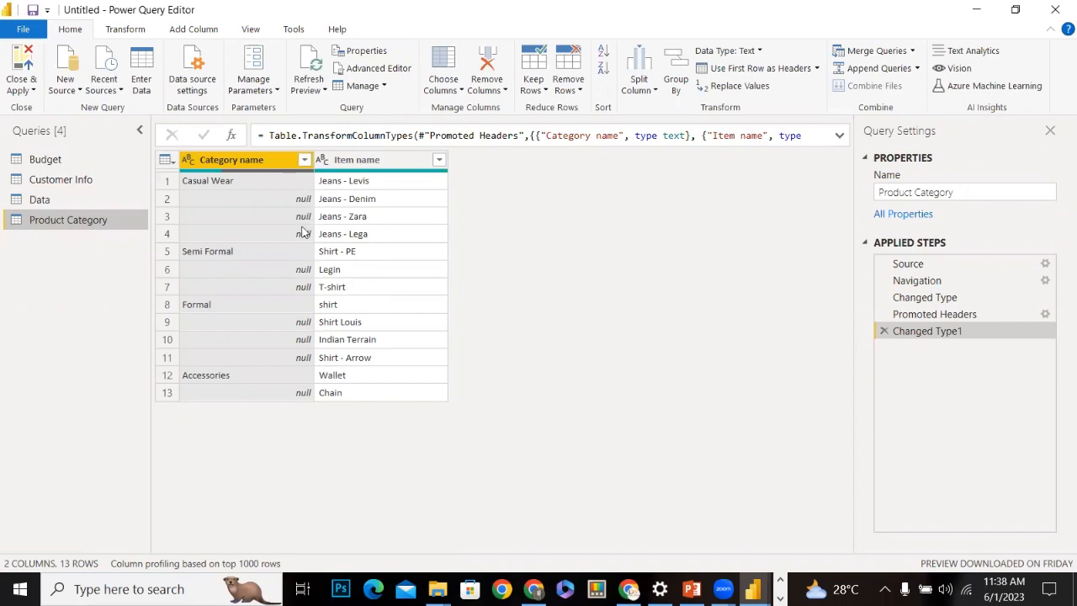
Fill the null cells of the Product Category query's Category name column downward with the value above
right_click(251, 163)
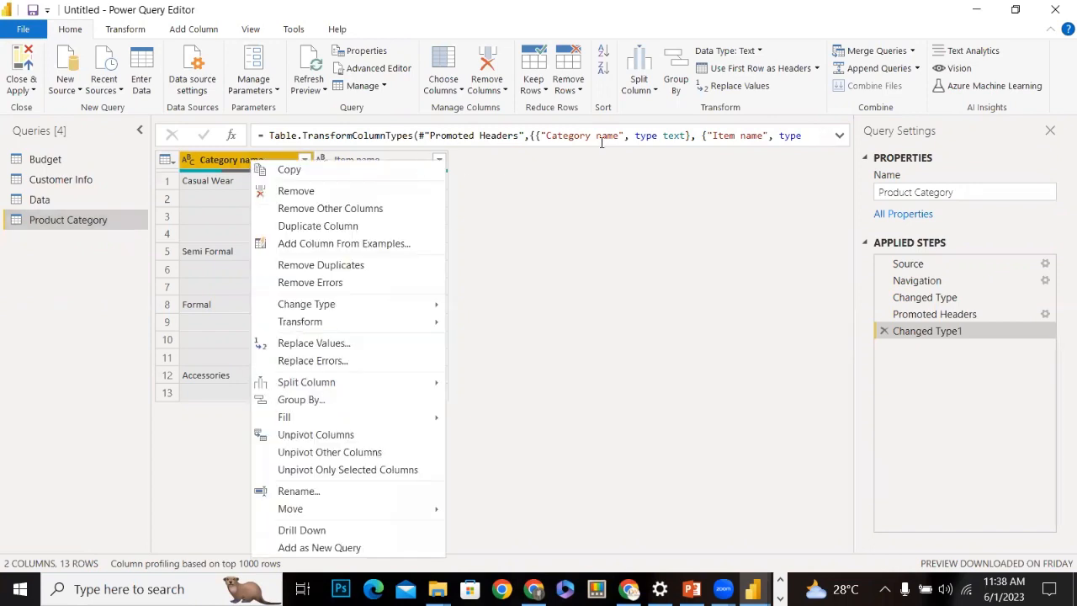
left_click(633, 296)
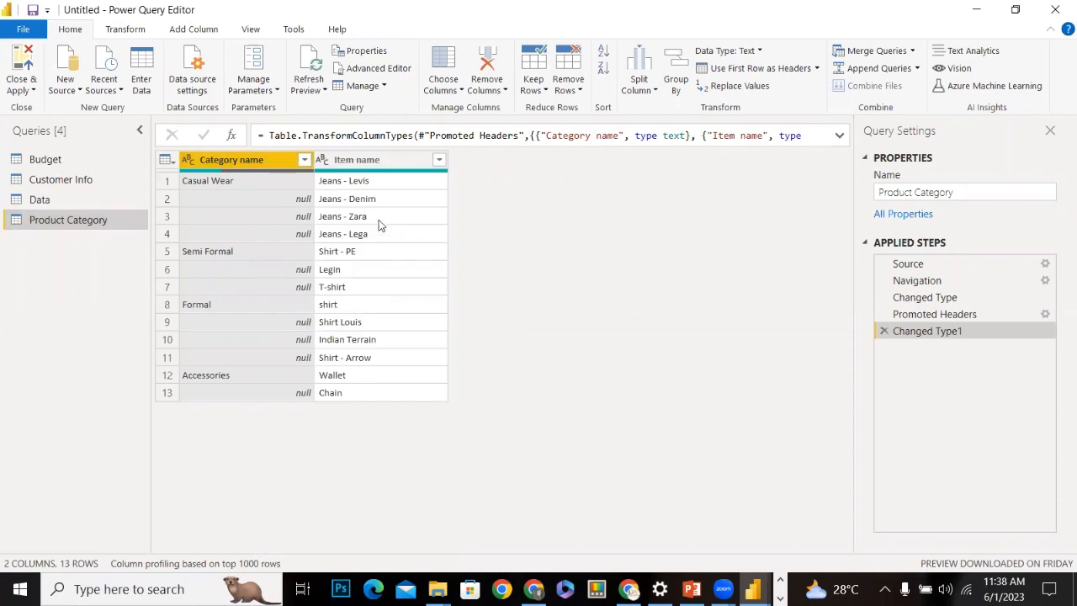
right_click(273, 162)
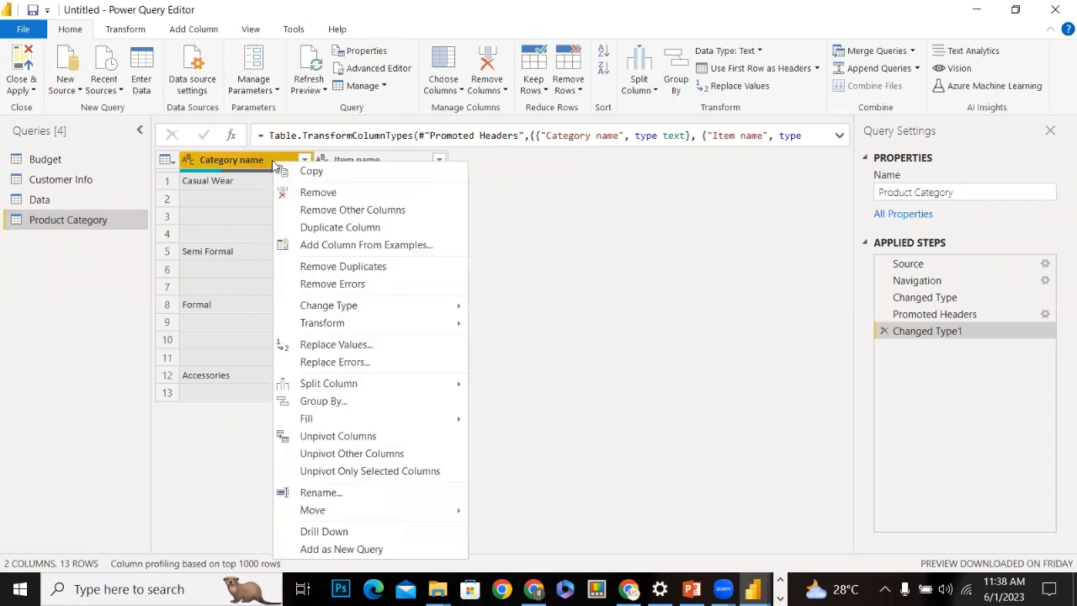
mouse_move(321, 421)
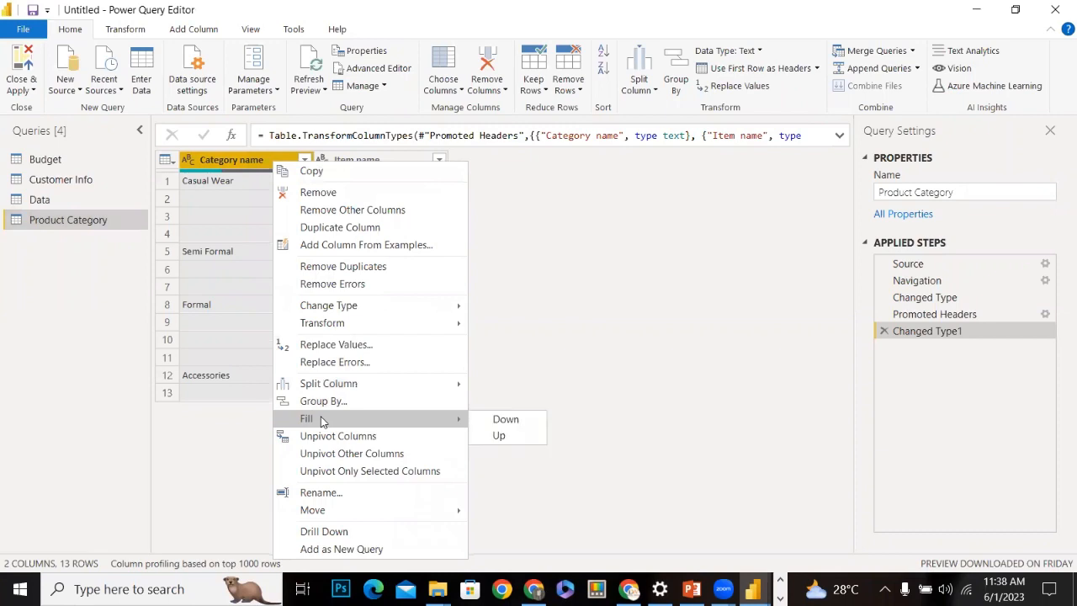
left_click(506, 419)
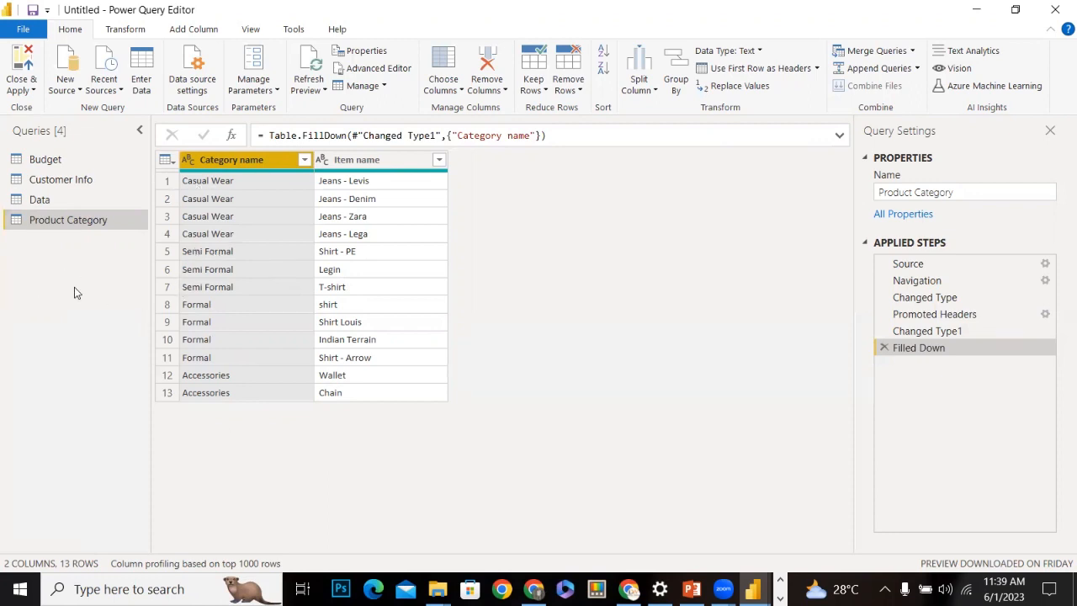
Promote the first row of the Customer Info query to column headers
left_click(40, 200)
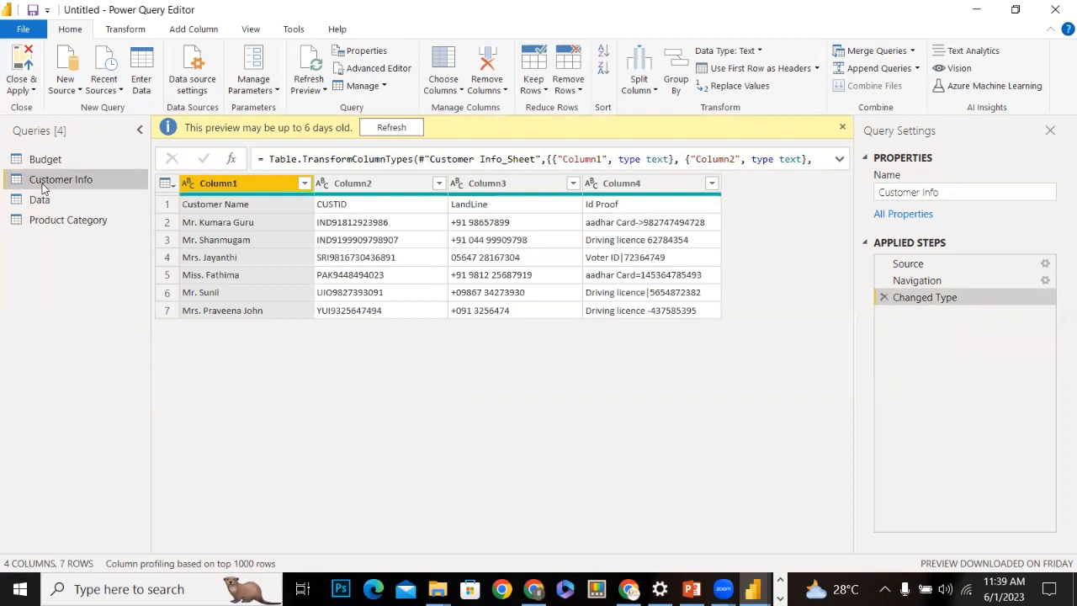
left_click(762, 69)
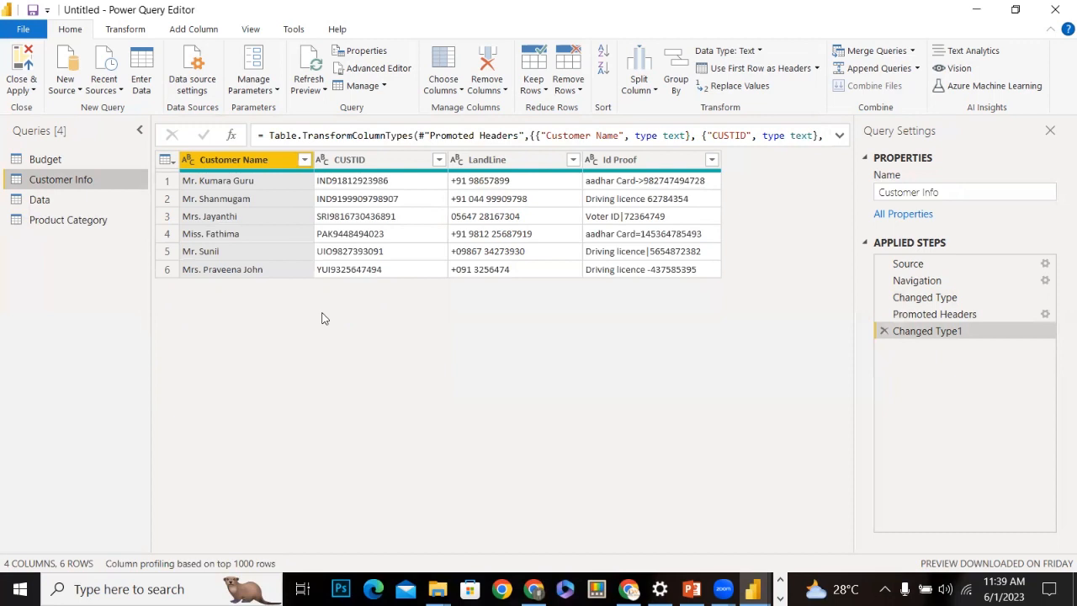
Try to split the Id Proof column at each occurrence of the custom delimiter =>, and remove the resulting Id Proof.2 column
left_click(652, 164)
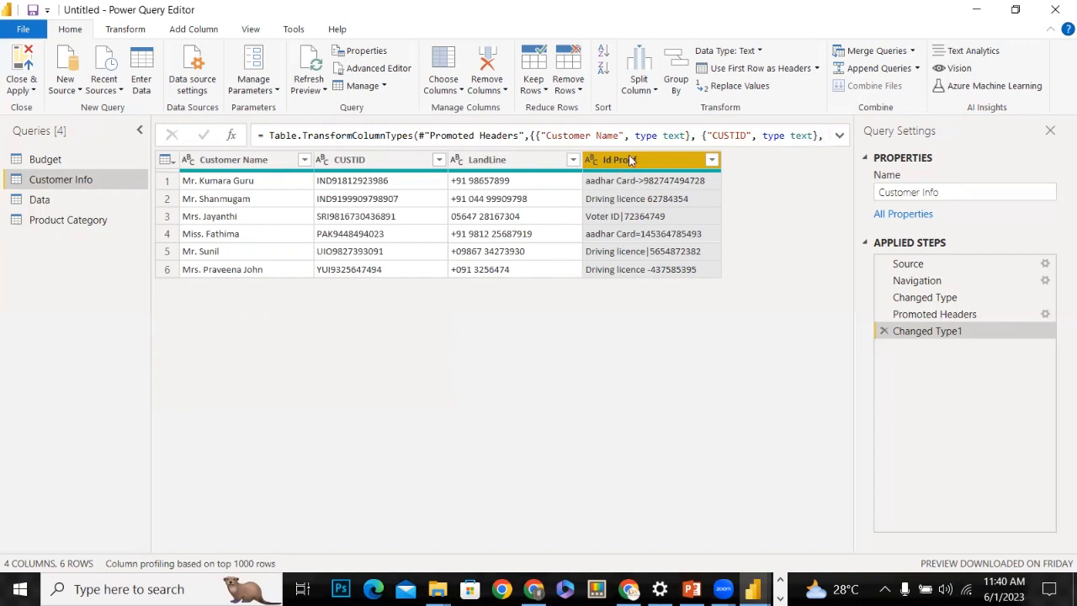
left_click(645, 98)
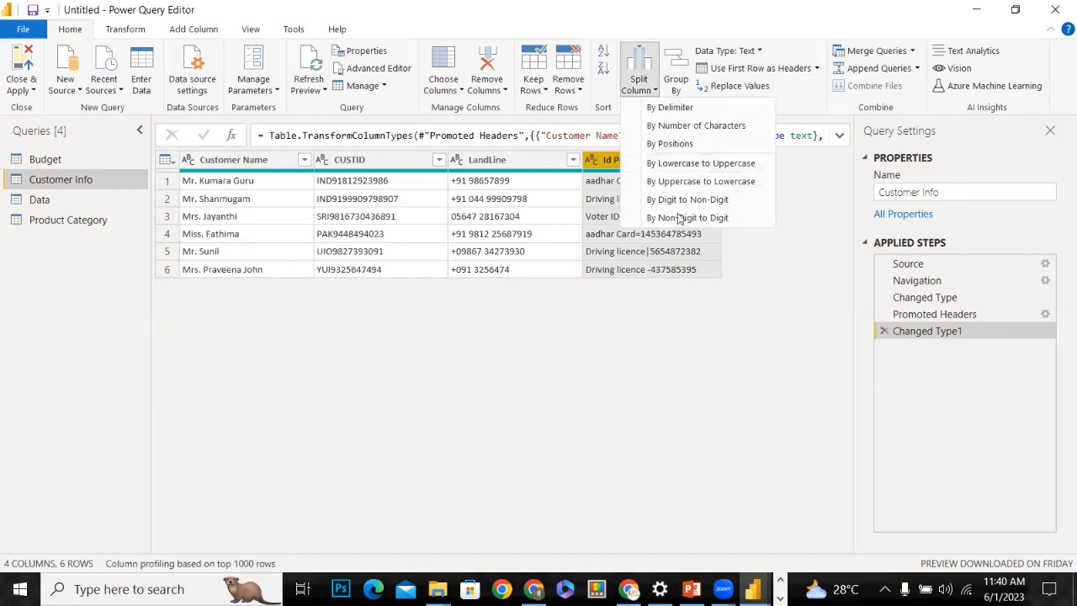
left_click(757, 342)
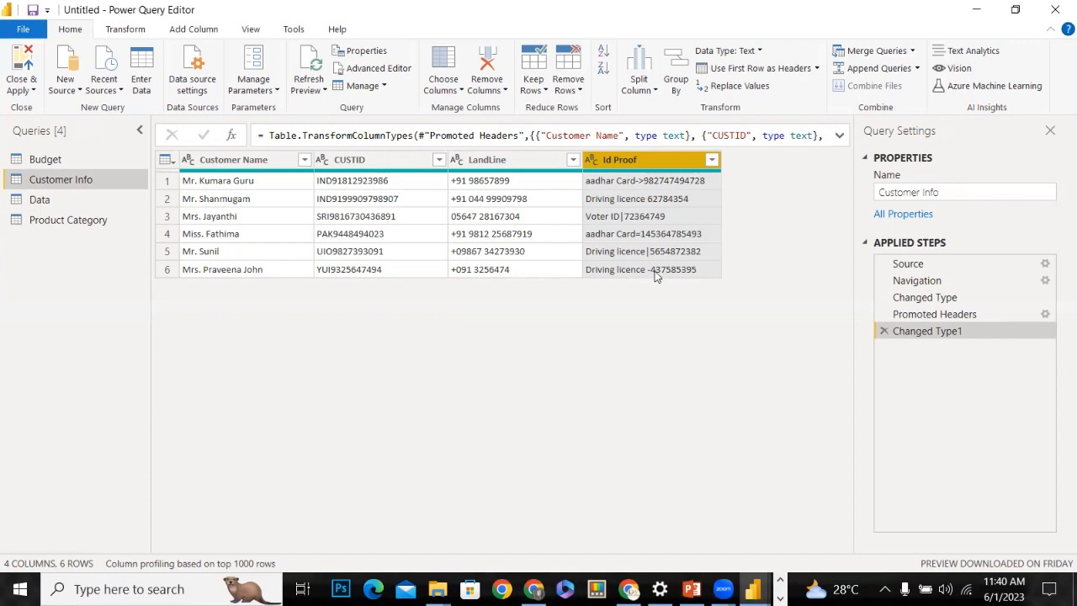
left_click(654, 92)
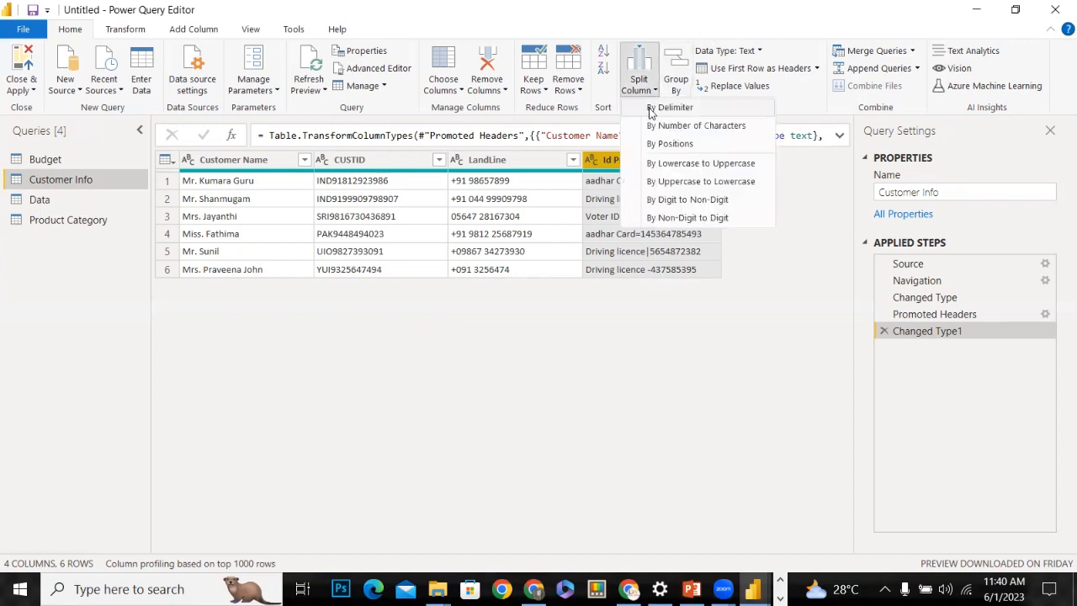
left_click(665, 108)
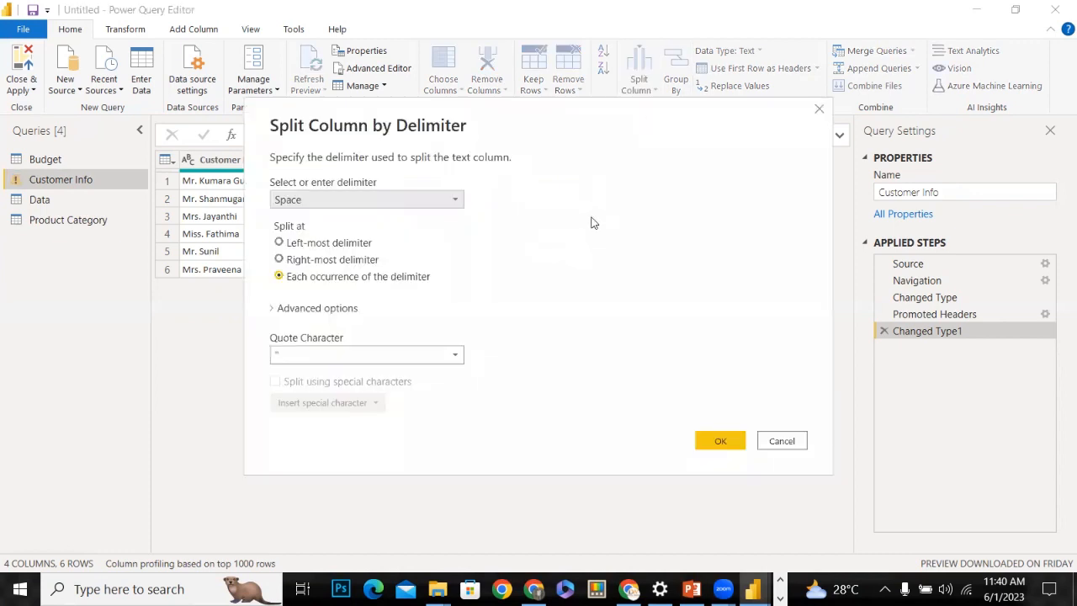
left_click(452, 202)
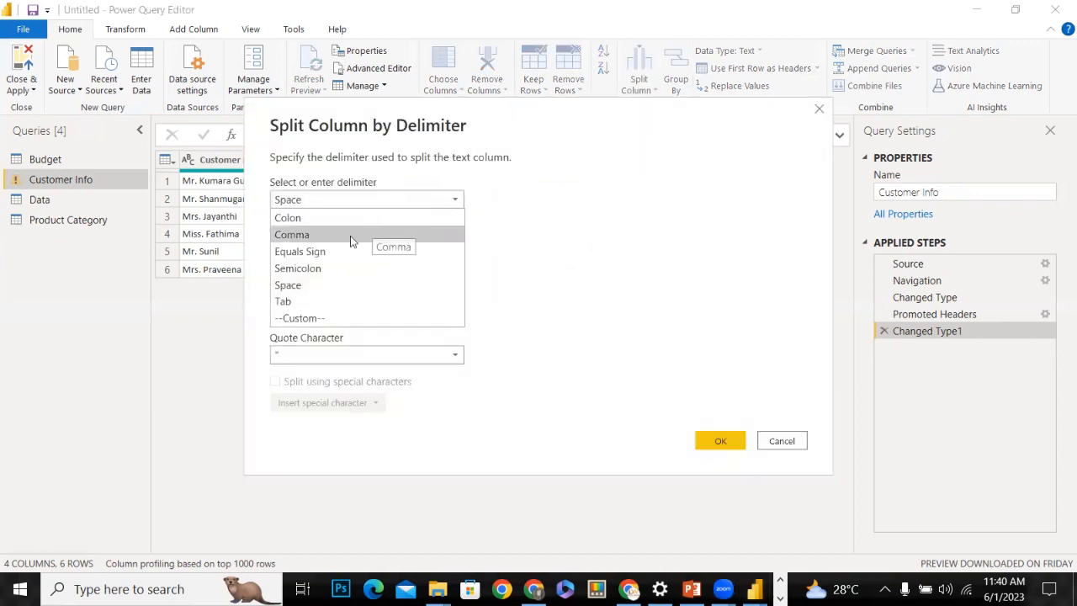
left_click(339, 318)
left_click(342, 221)
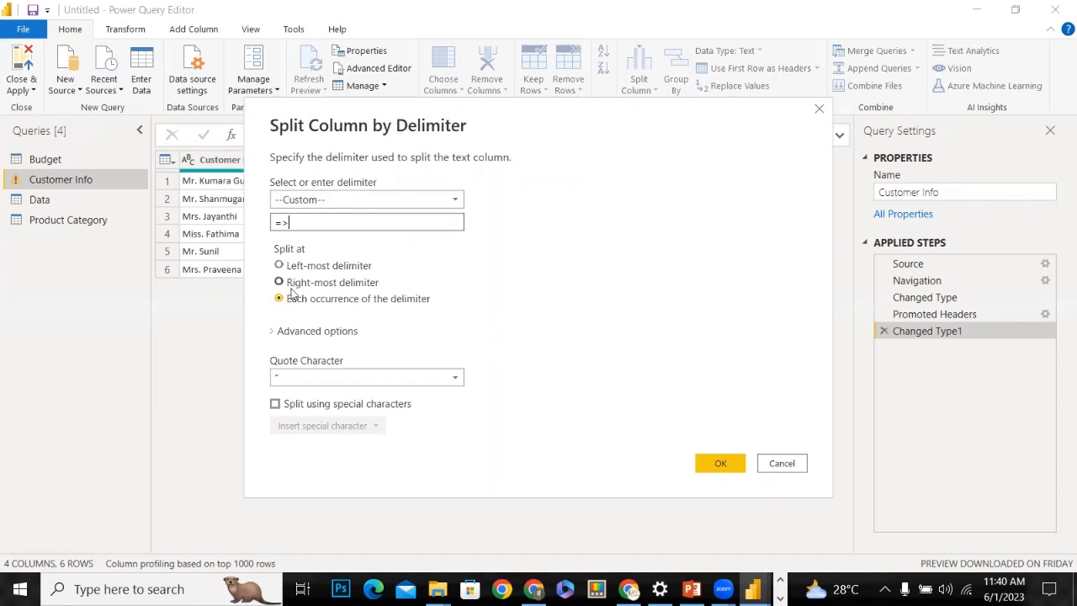
left_click(716, 464)
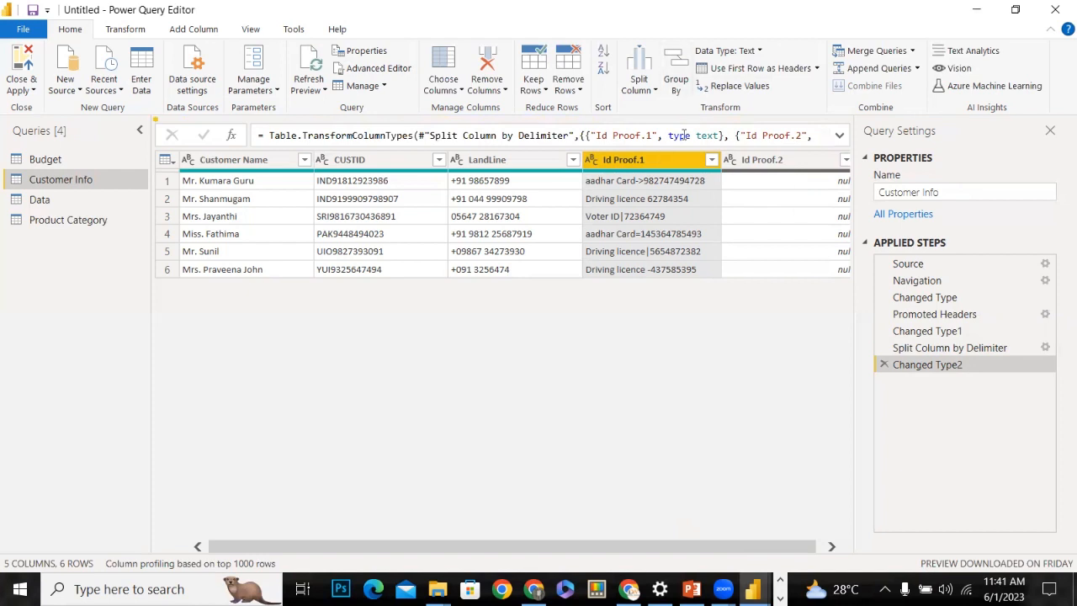
right_click(754, 167)
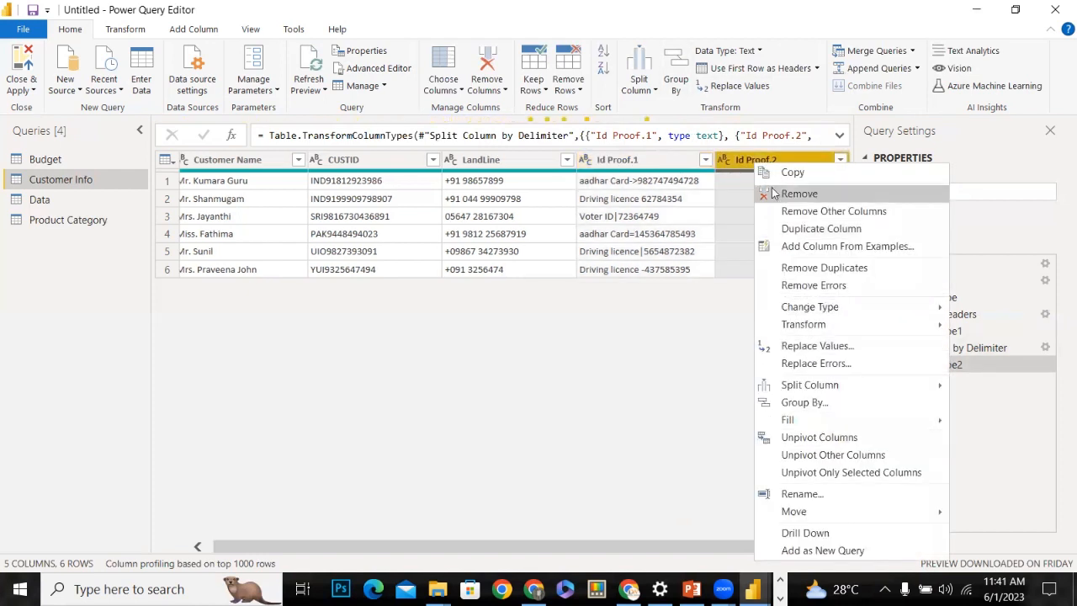
left_click(801, 195)
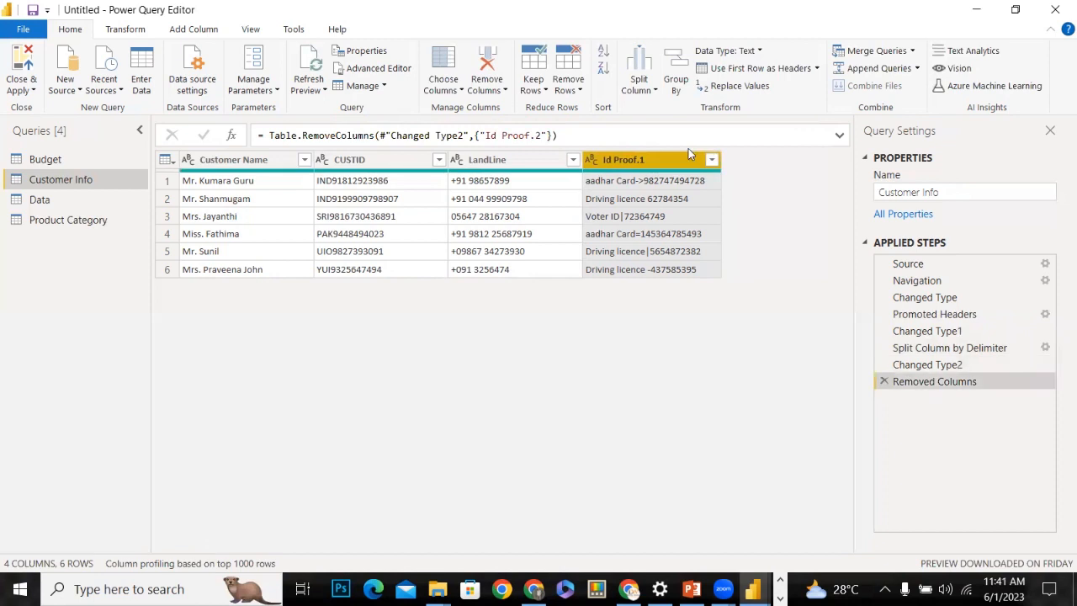
Split the Id Proof.1 column at the transition from non-digit to digit
left_click(652, 88)
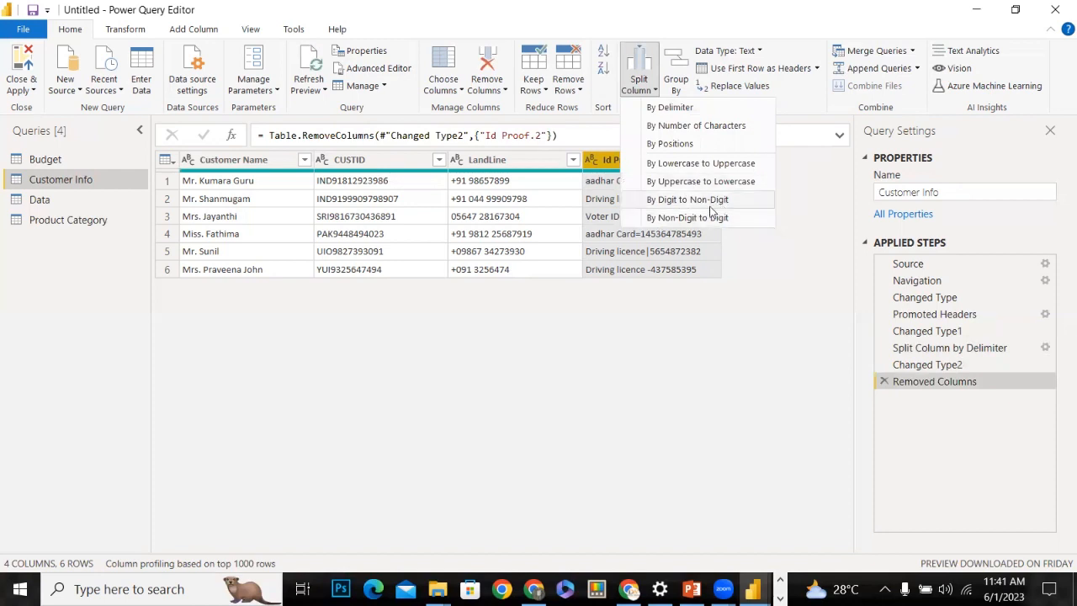
left_click(593, 229)
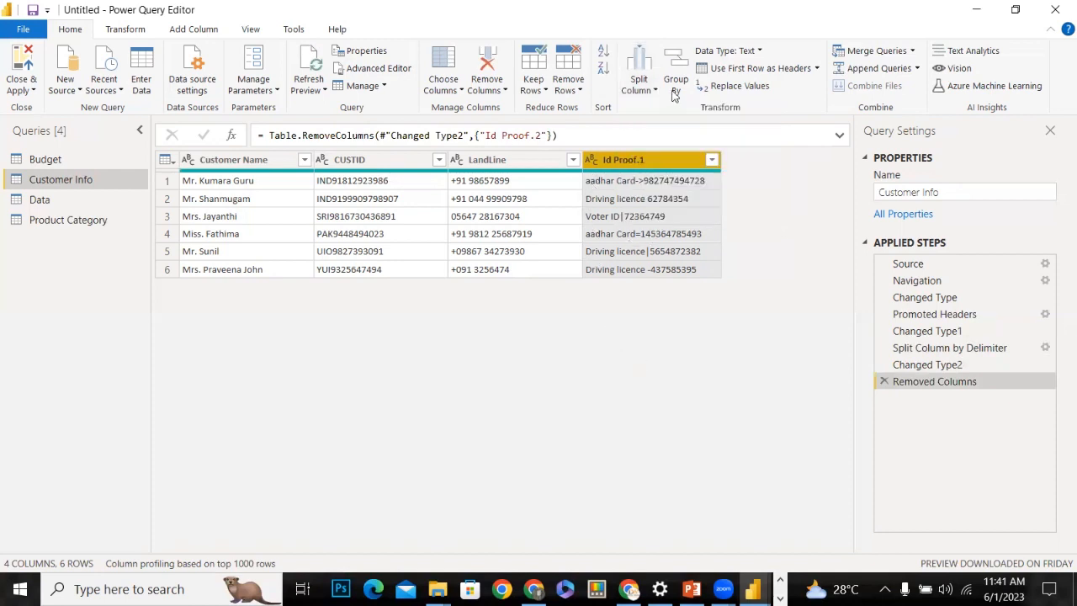
left_click(640, 82)
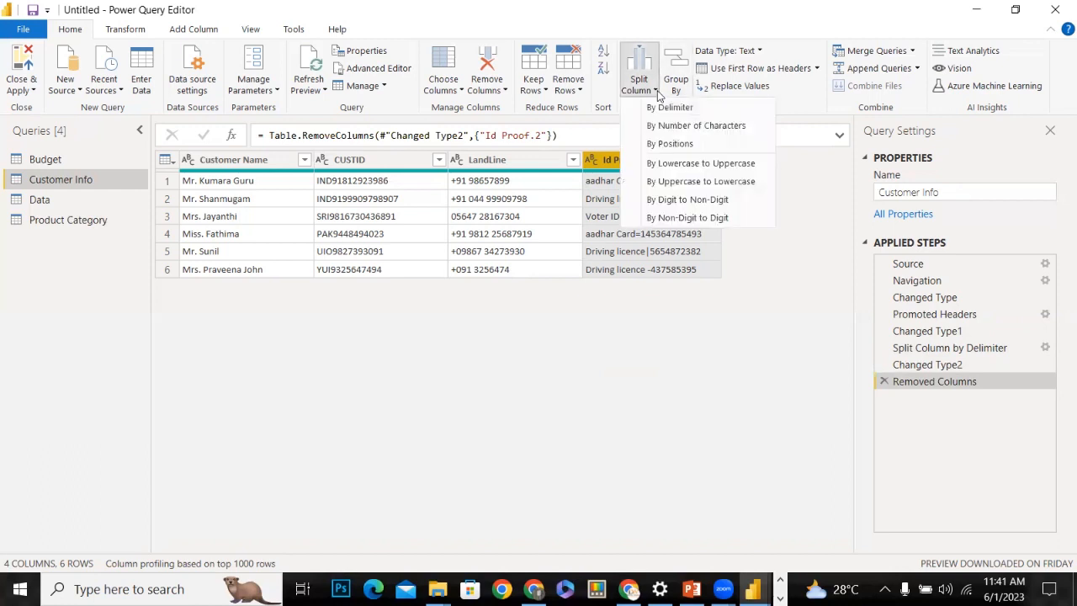
left_click(690, 218)
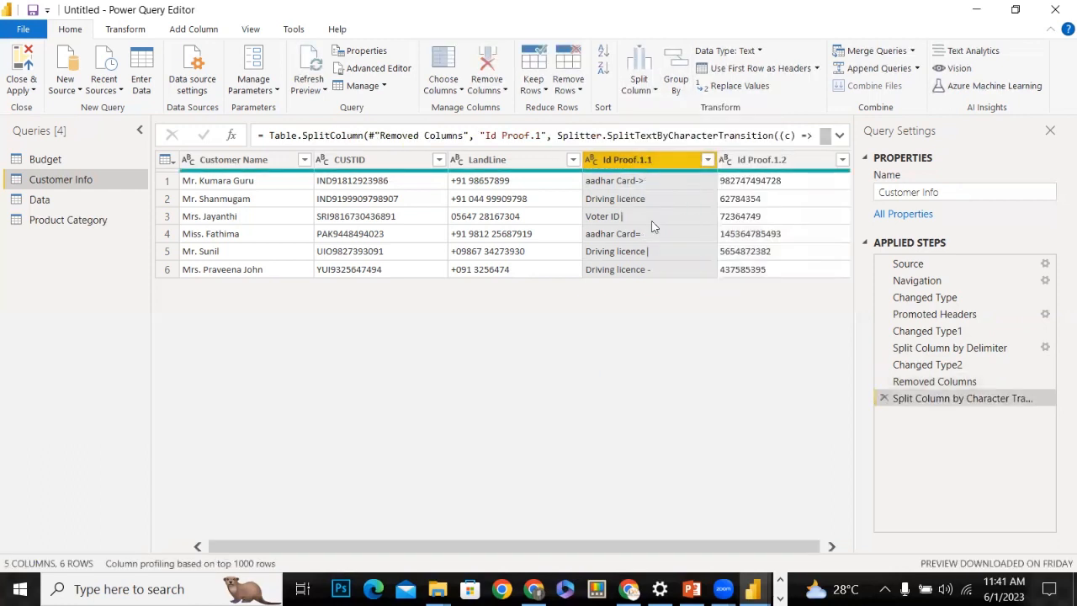
Rename the Id Proof.1.2 column to IdNumber
left_click(770, 160)
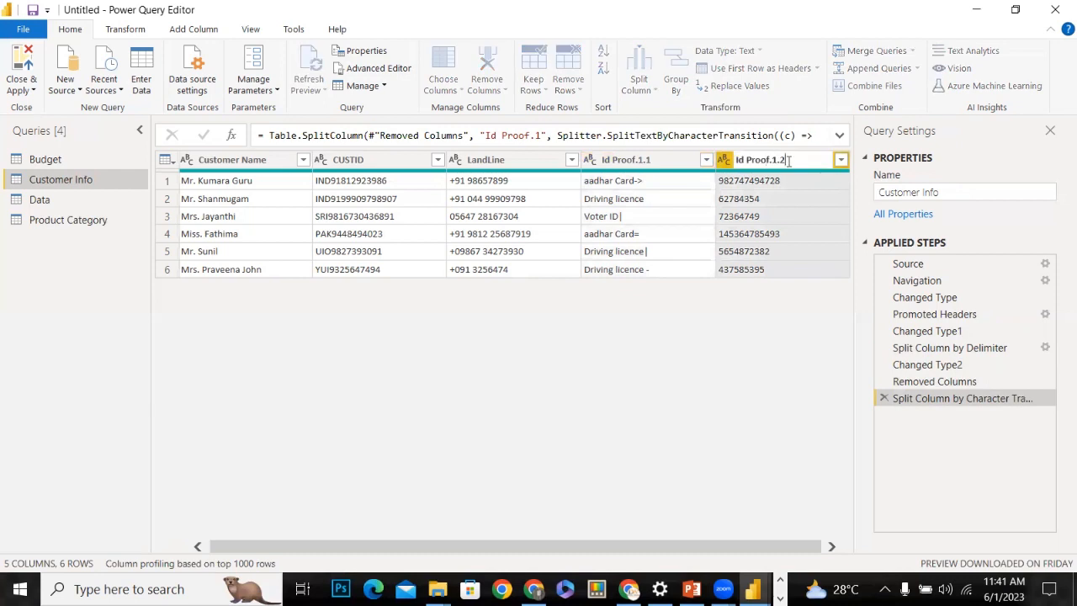
double_click(788, 160)
mouse_move(769, 159)
left_mouse_down()
mouse_move(746, 160)
mouse_move(761, 162)
left_mouse_up()
key("BackSpace")
key("Return")
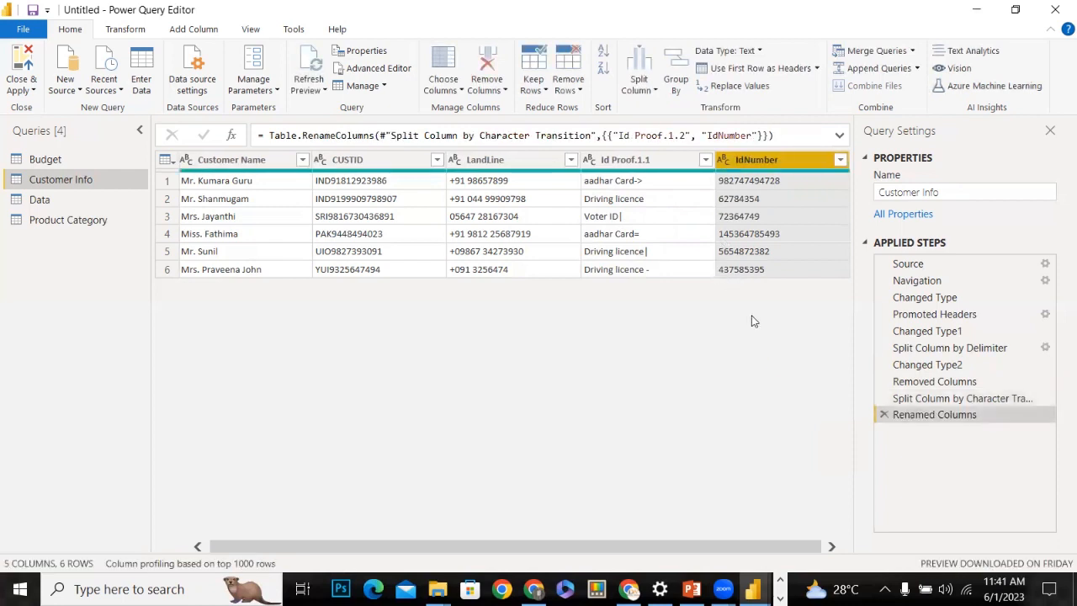
Replace the -> characters in the Id Proof.1.1 column with an empty value
left_click(637, 169)
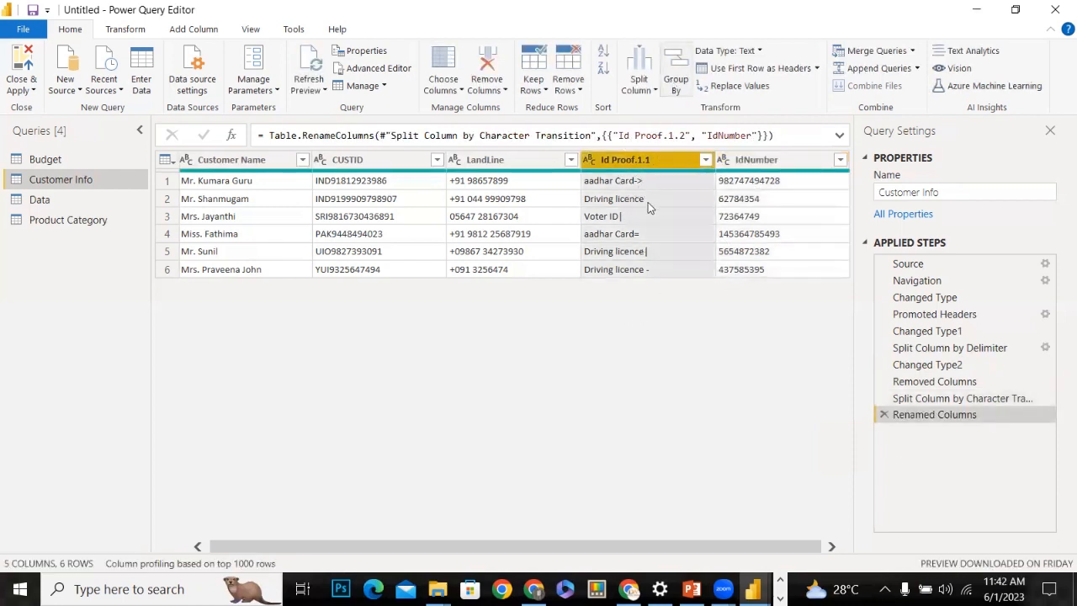
left_click(709, 88)
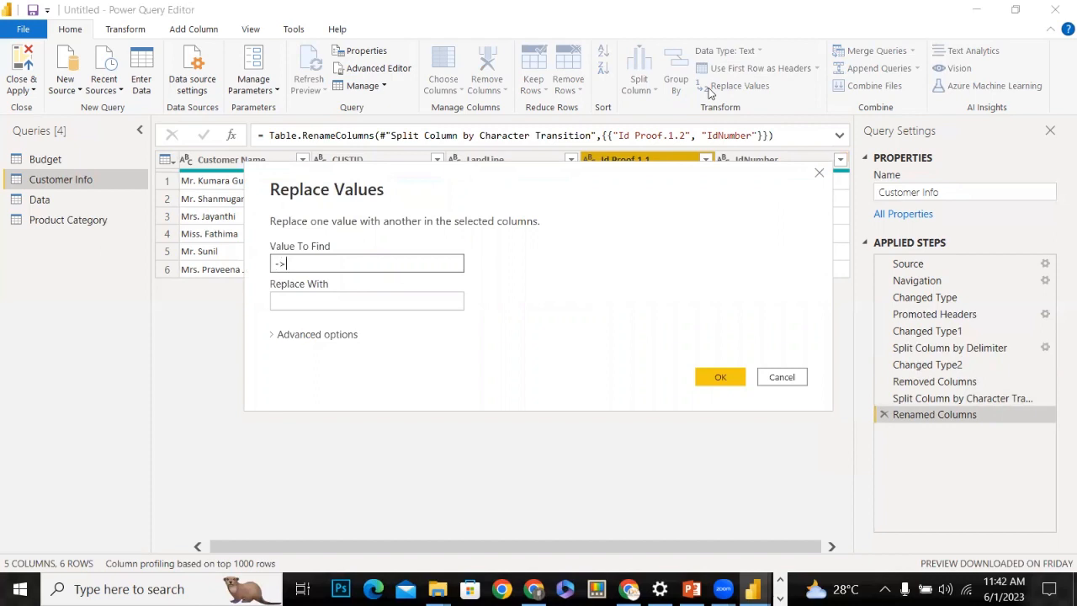
left_click(723, 384)
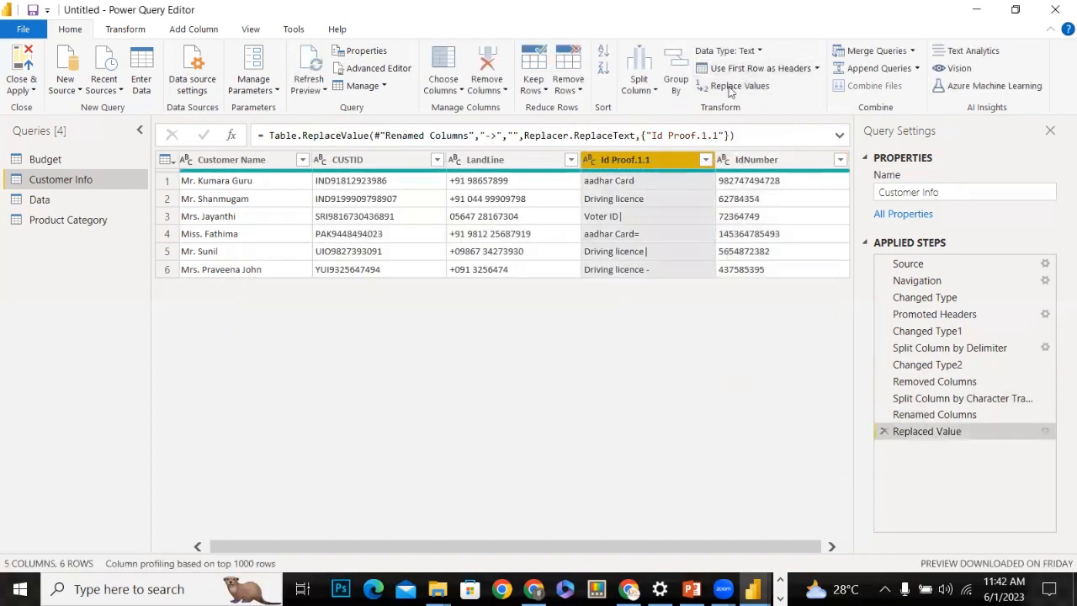
Replace the = character in the Id Proof.1.1 column with an empty value
left_click(734, 85)
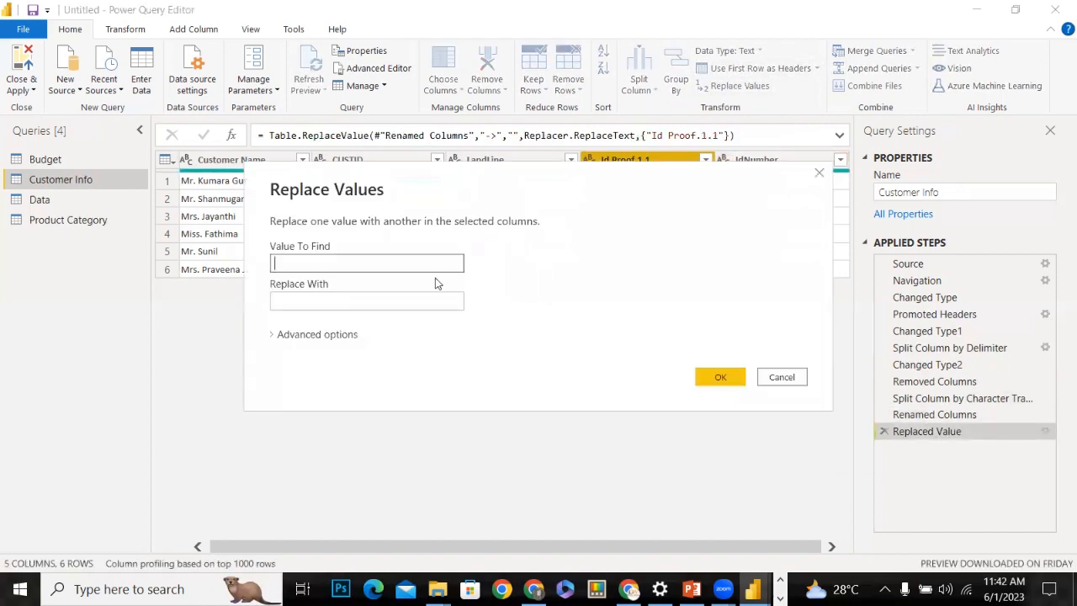
type("=")
key("Return")
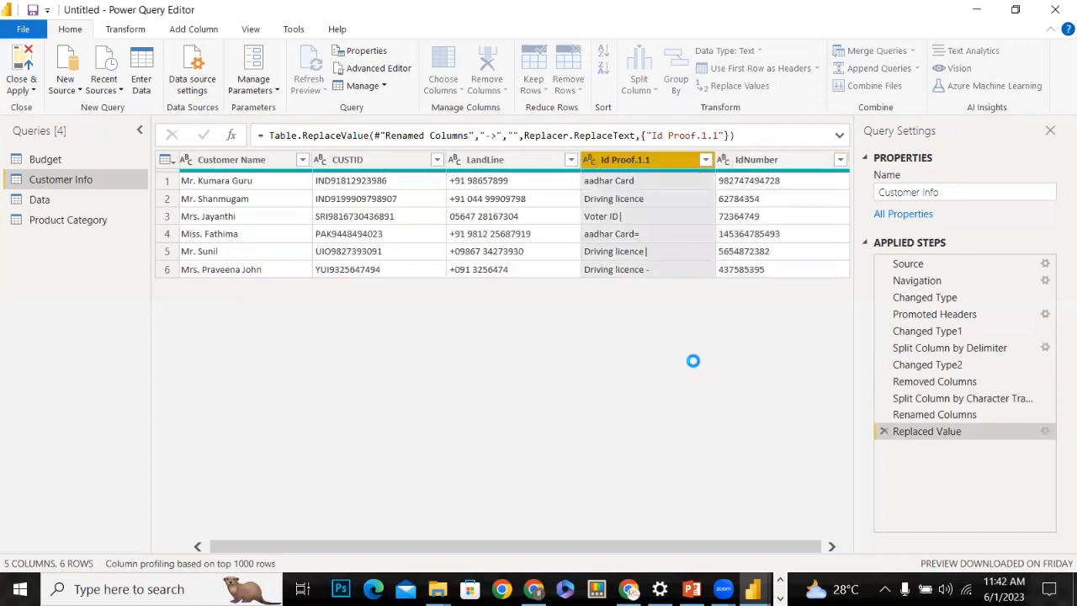
Replace the | and - characters in the Id Proof.1.1 column with an empty value
left_click(752, 94)
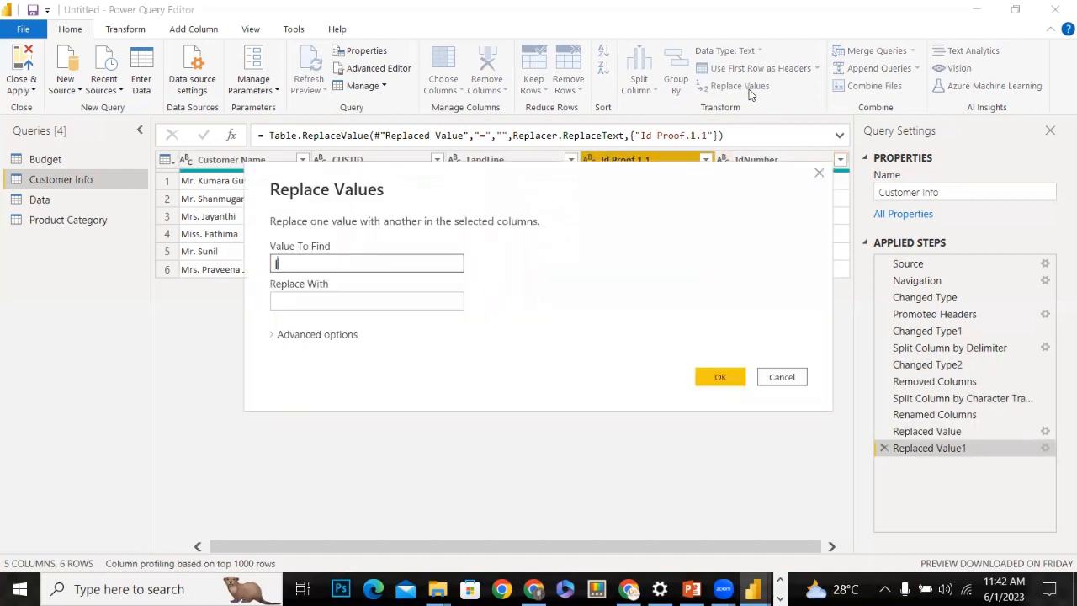
type("|")
key("Return")
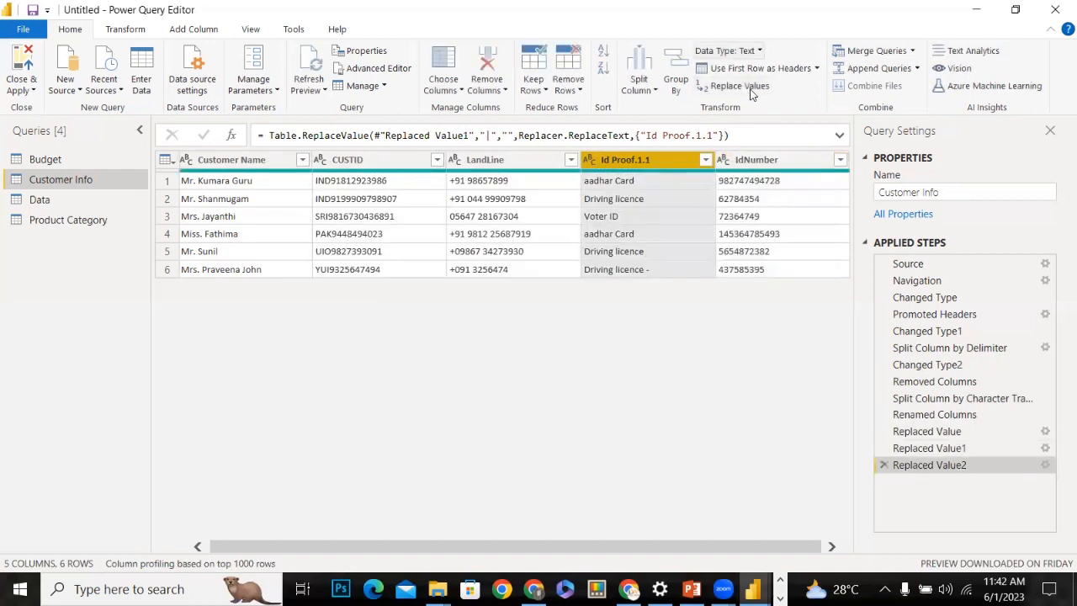
left_click(712, 89)
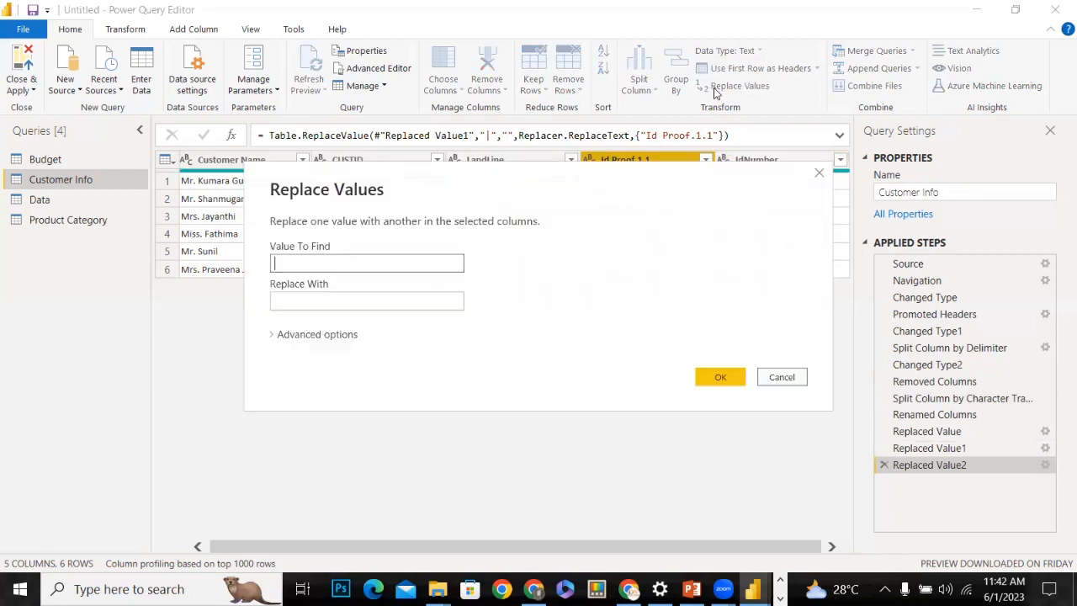
key("Return")
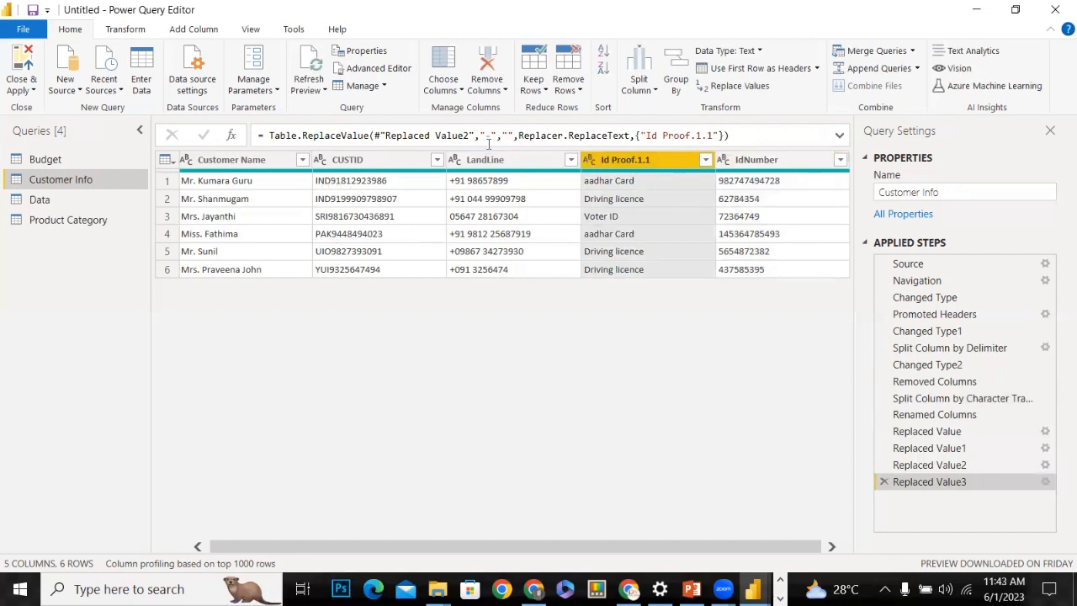
left_click(643, 92)
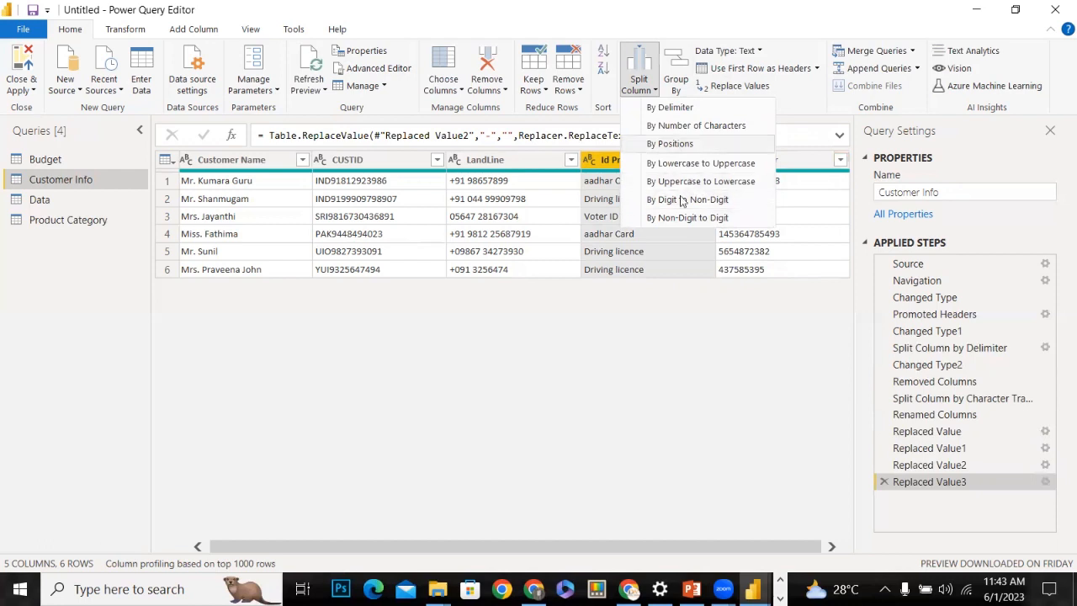
left_click(681, 126)
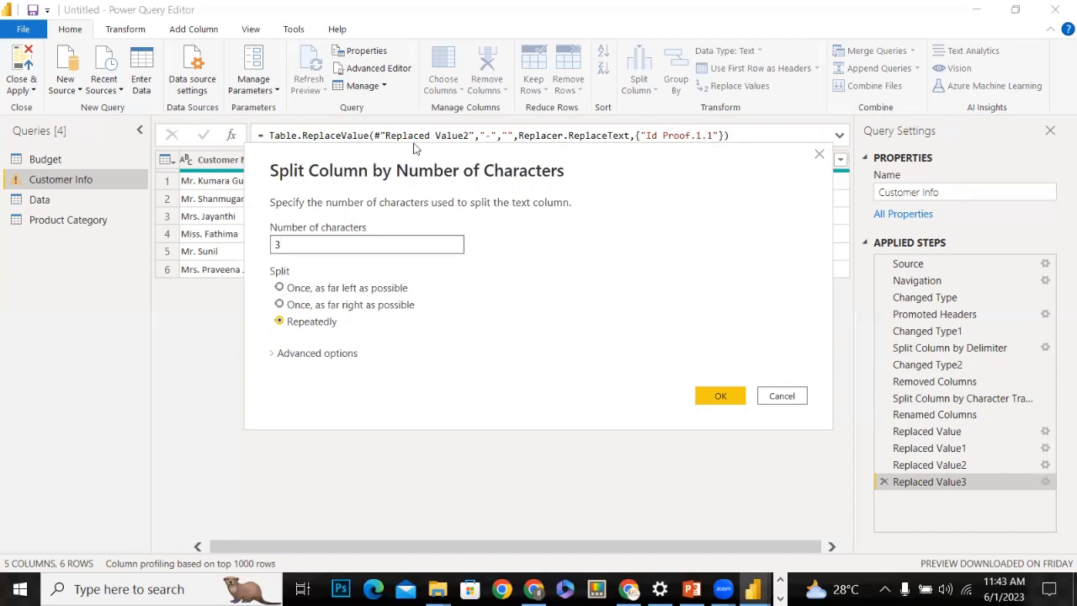
left_click_drag(419, 154, 418, 305)
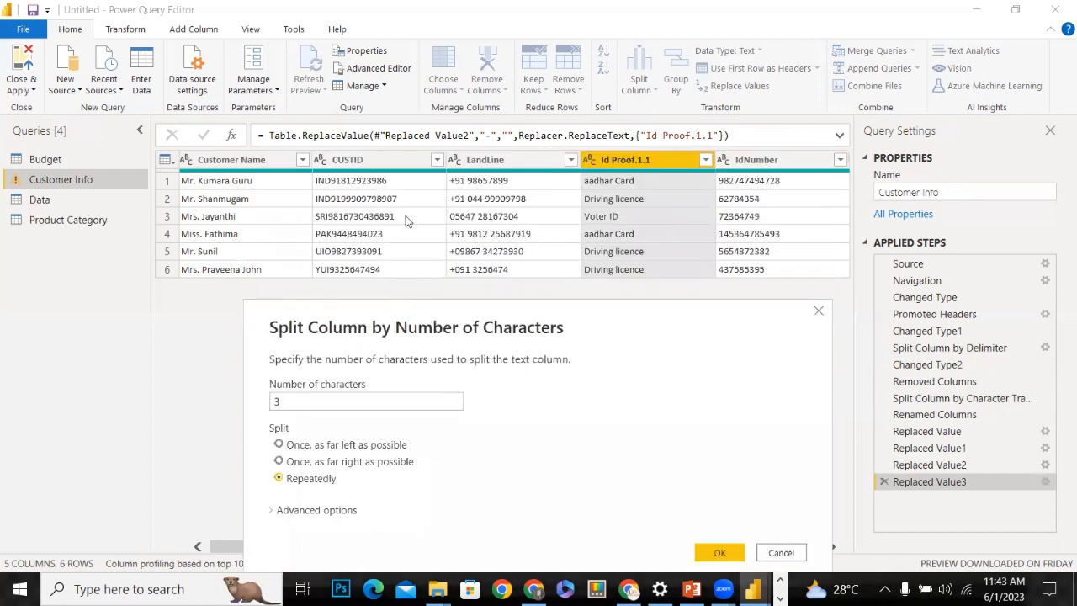
left_click(817, 311)
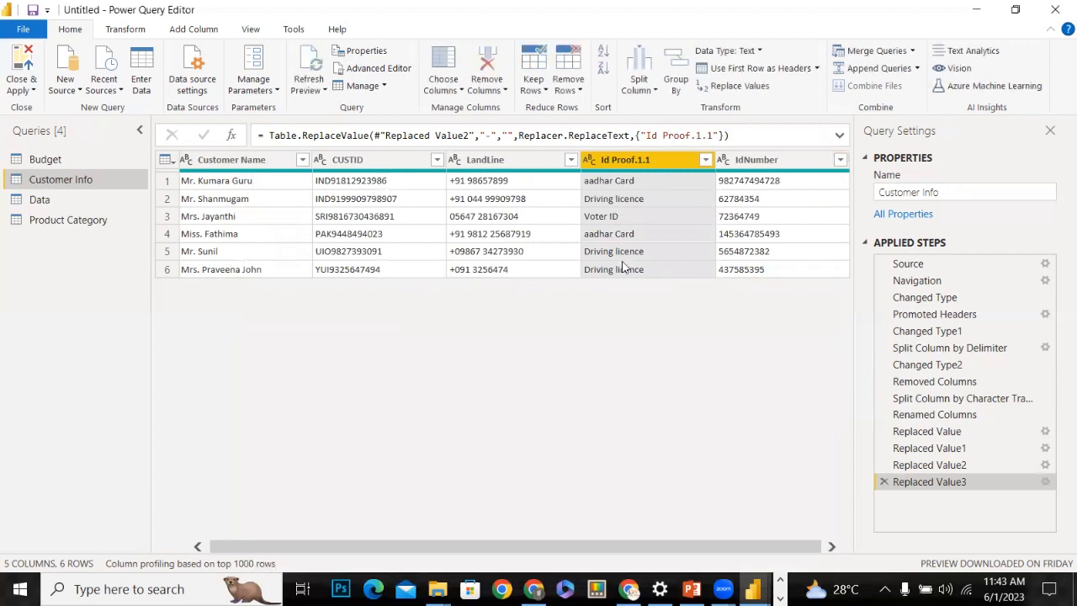
Split the CUSTID column by number of characters, using 3 characters once, as far left as possible
left_click(376, 171)
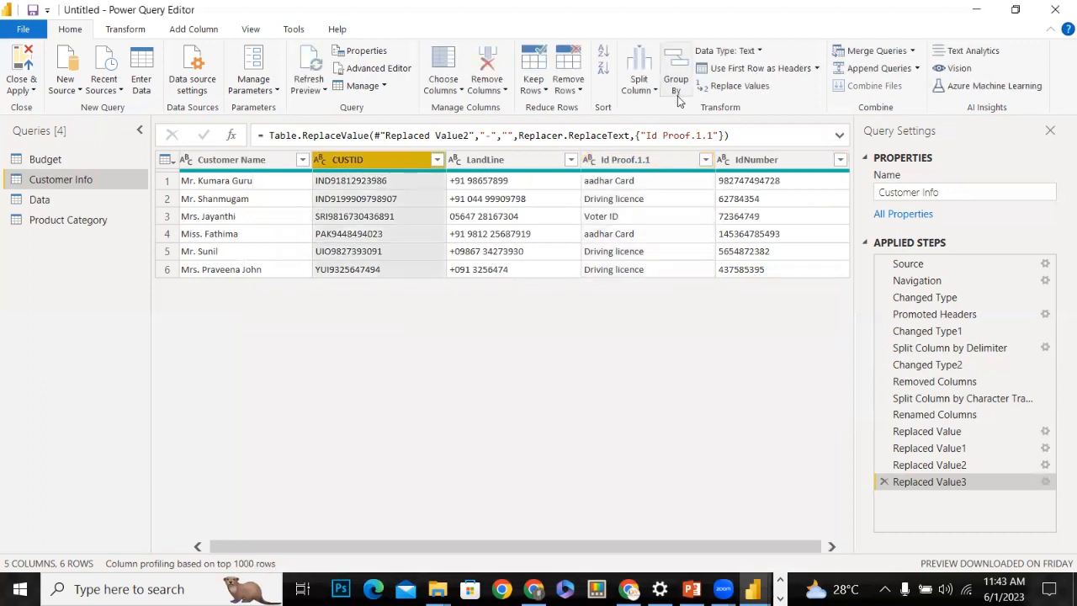
left_click(652, 89)
left_click(673, 126)
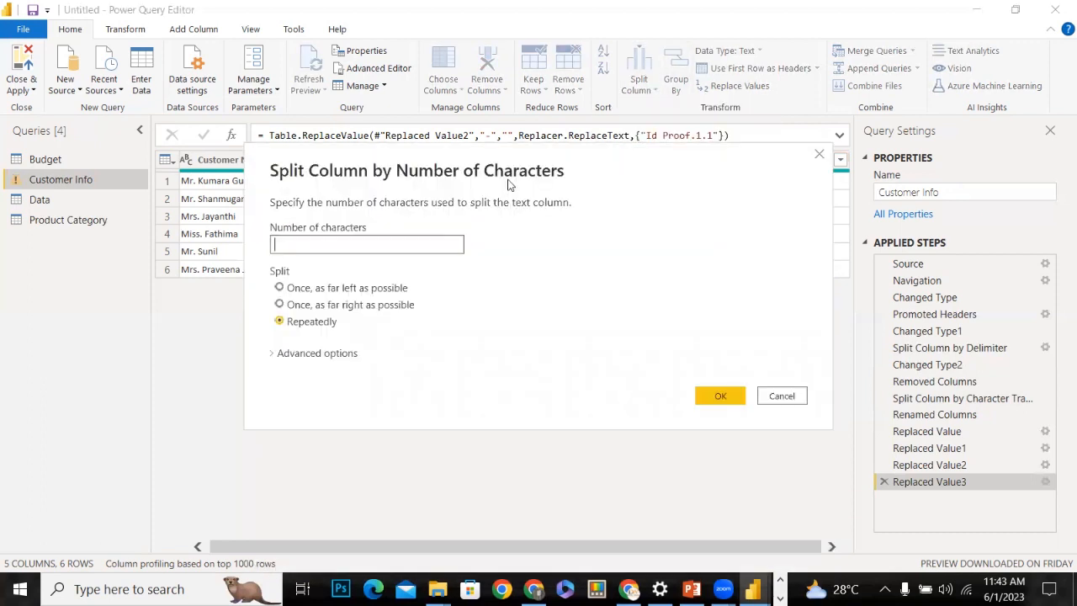
left_click(282, 305)
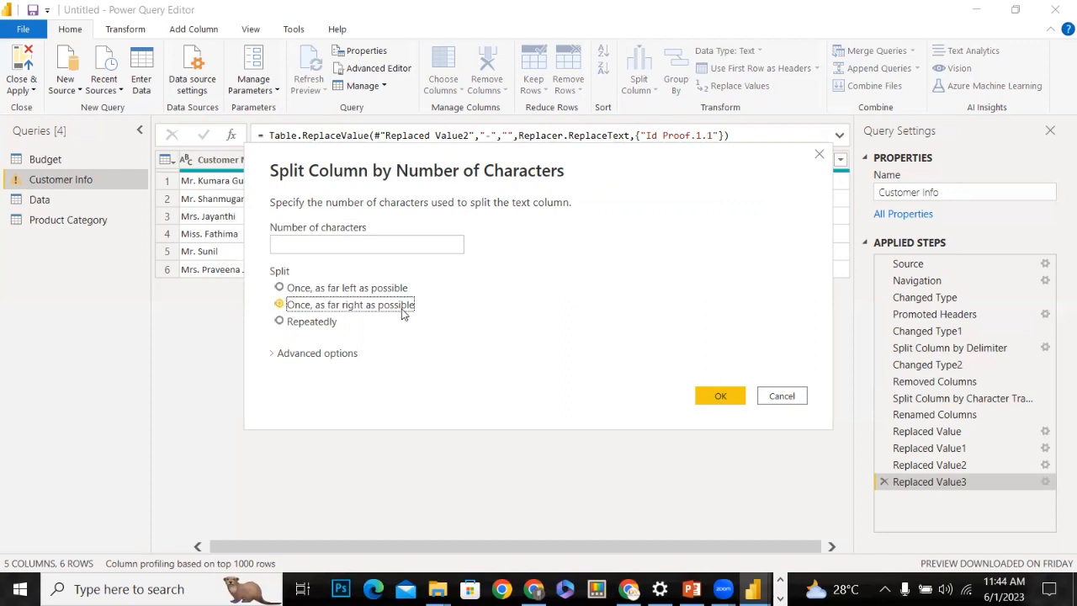
left_click(308, 292)
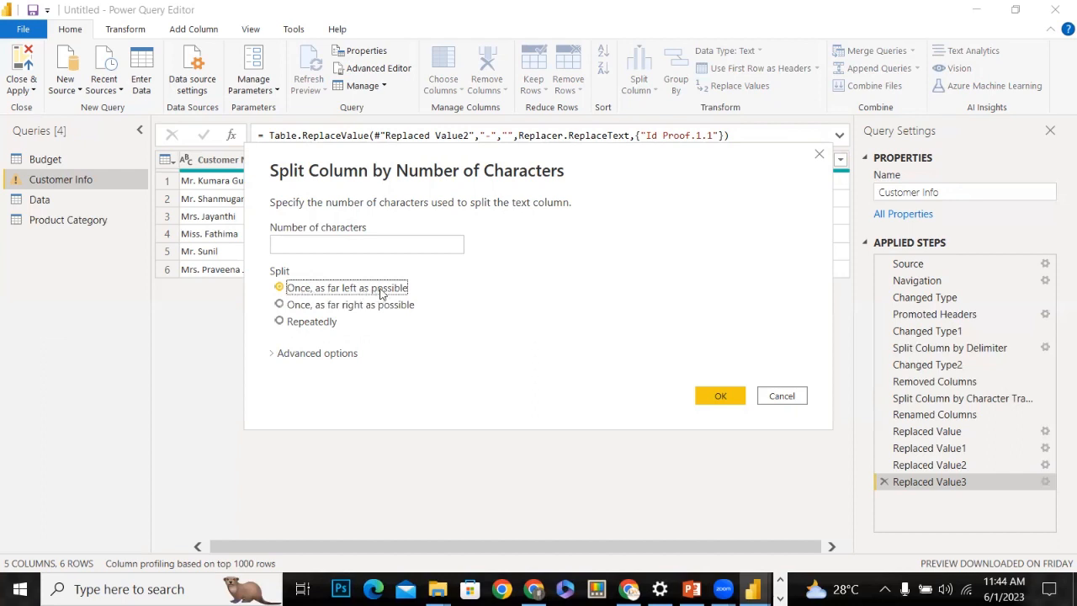
left_click_drag(386, 155, 712, 163)
left_click(629, 253)
type("3")
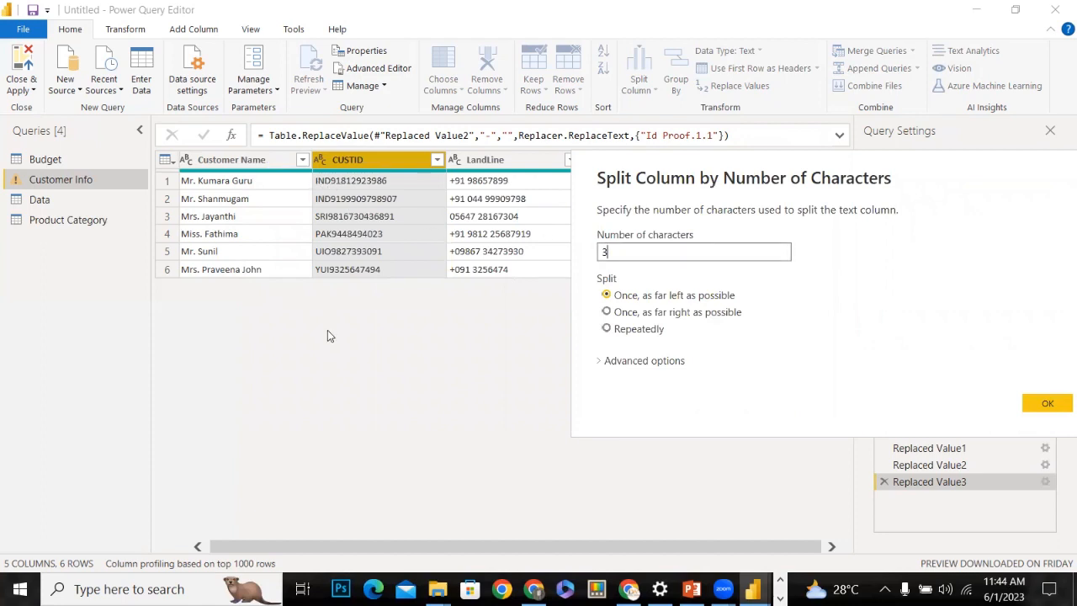
left_click(1038, 412)
left_click(1037, 415)
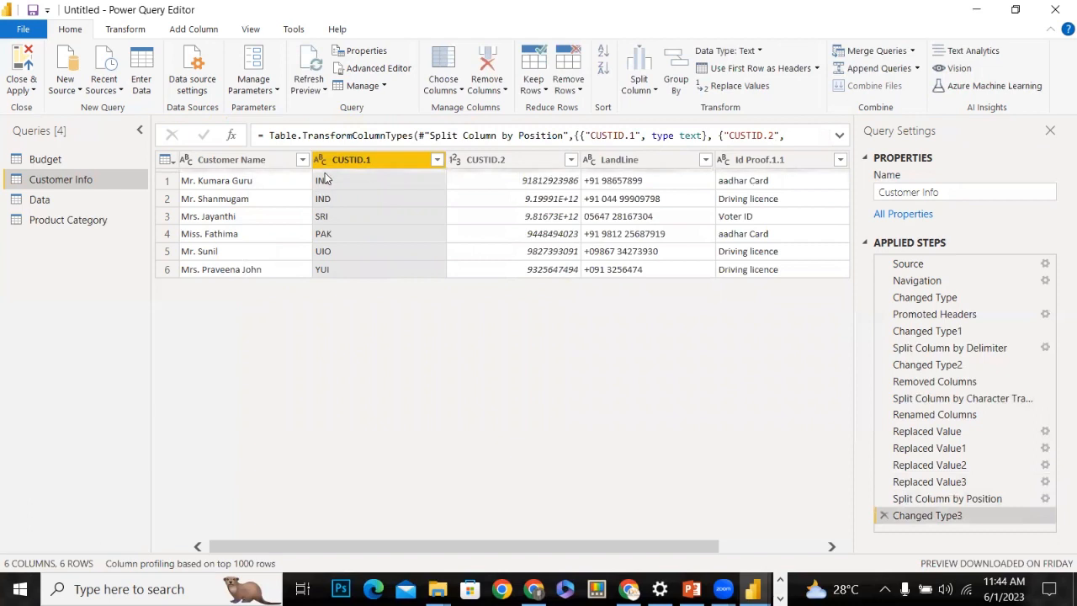
Change the CUSTID.2 column's data type to Text, replacing the current conversion
left_click(455, 161)
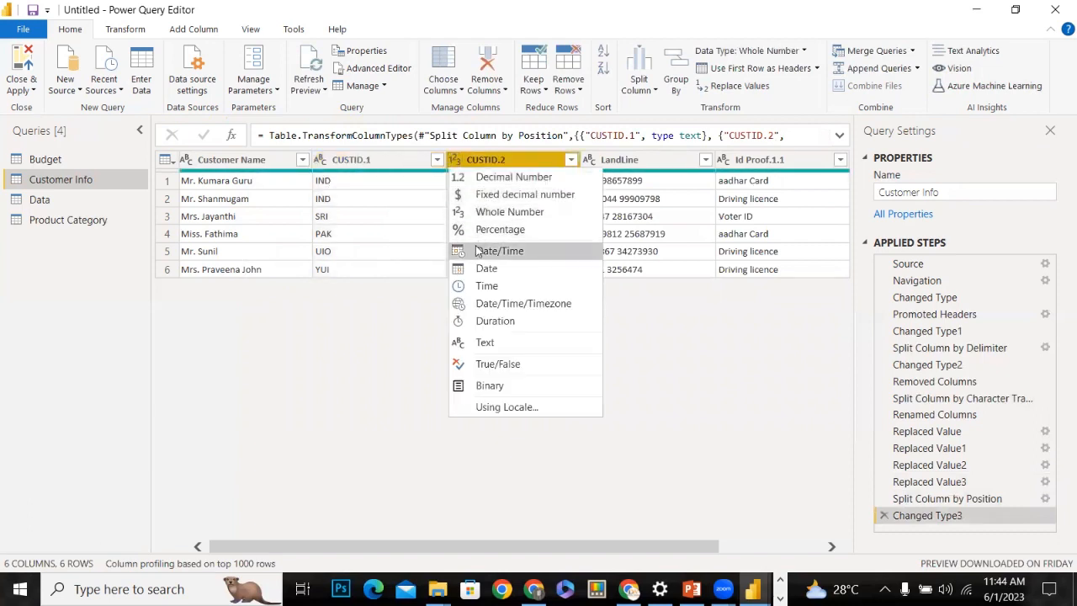
left_click(473, 341)
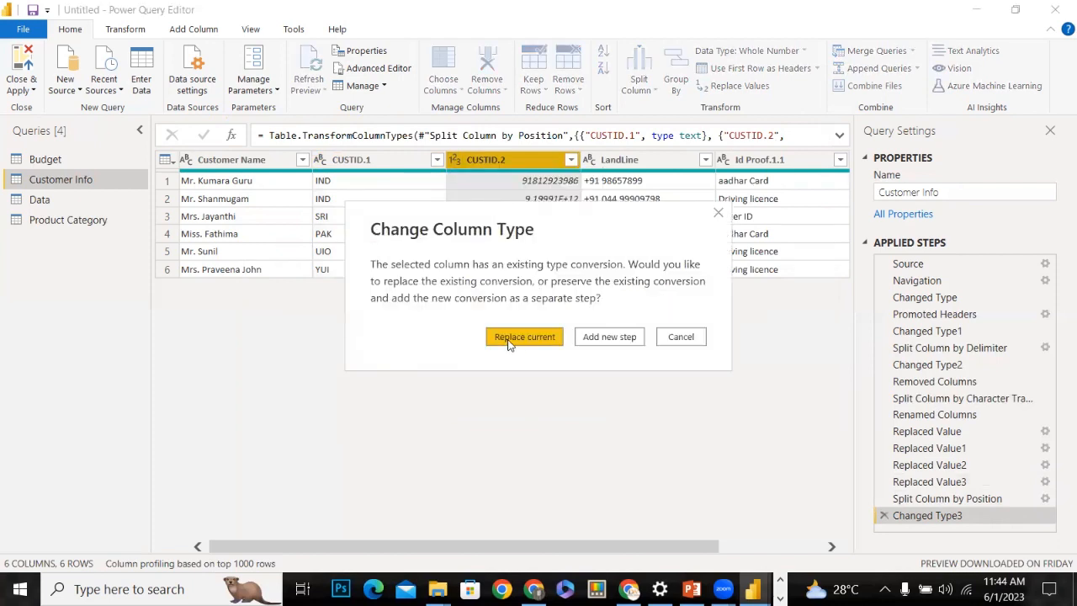
left_click(527, 341)
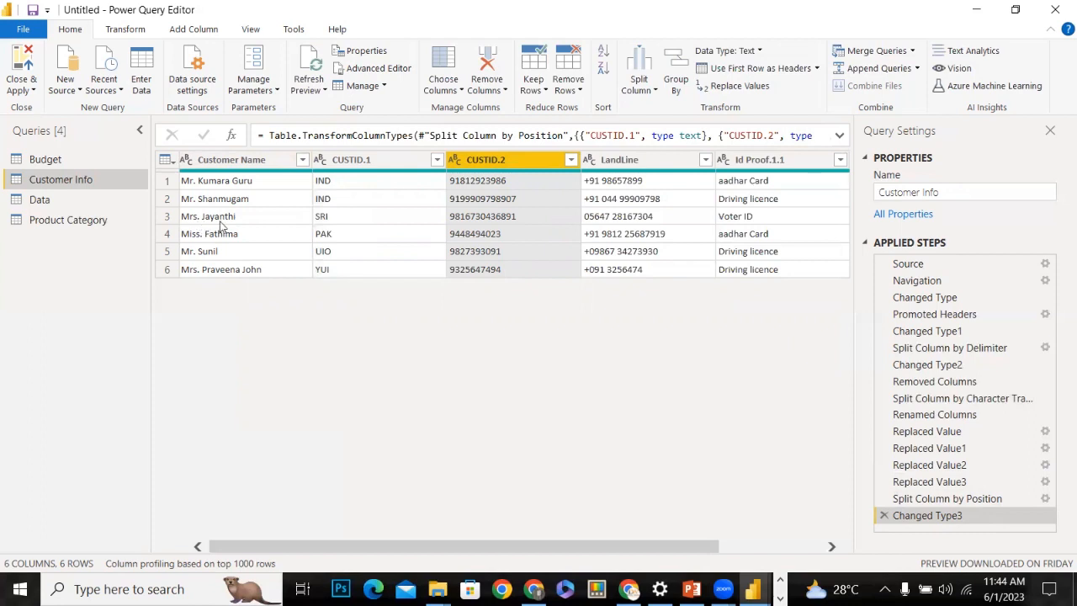
Try the Whole Number and Decimal Number data types on the CUSTID.2 column, replacing the current conversion each time
left_click(455, 160)
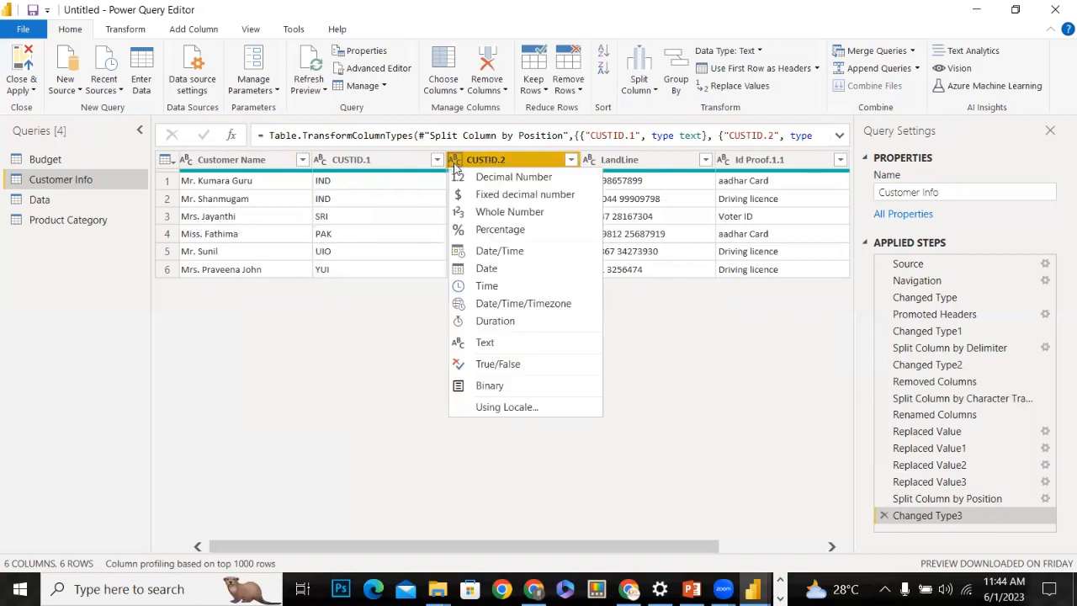
left_click(471, 216)
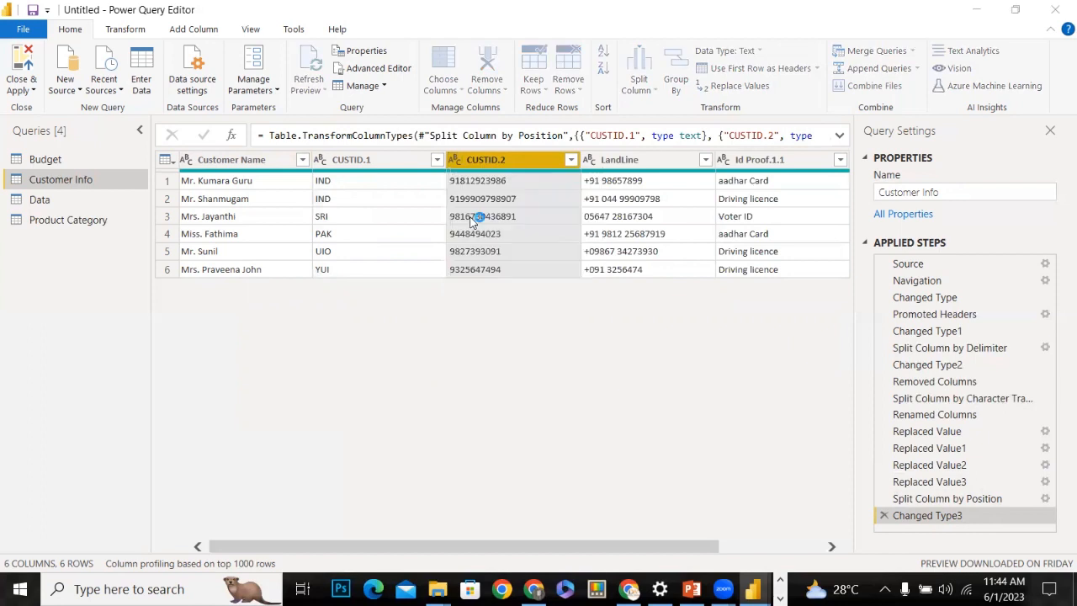
left_click(522, 336)
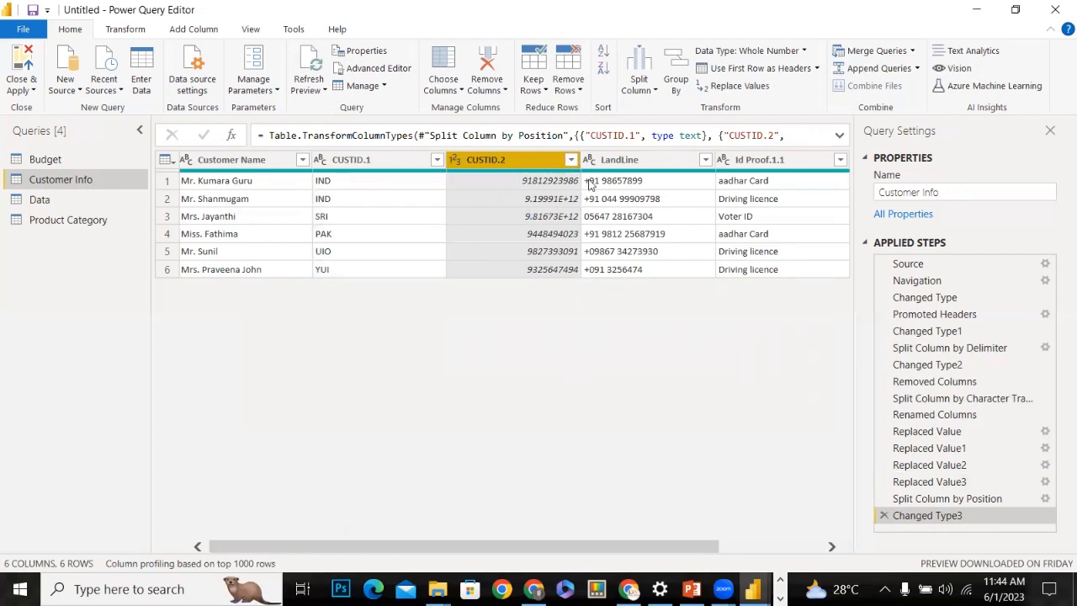
left_click(455, 160)
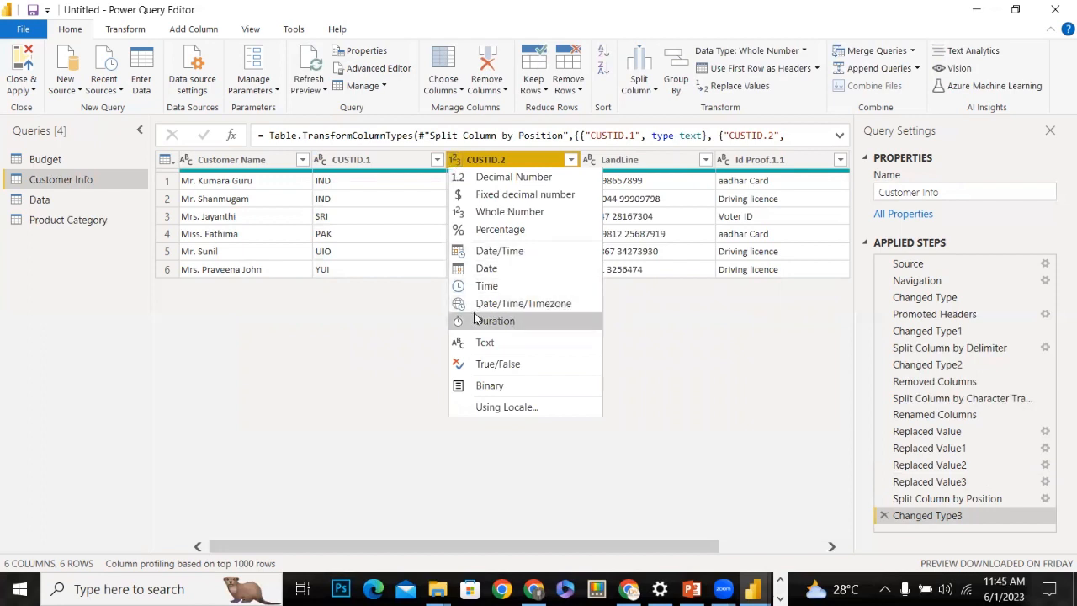
left_click(486, 177)
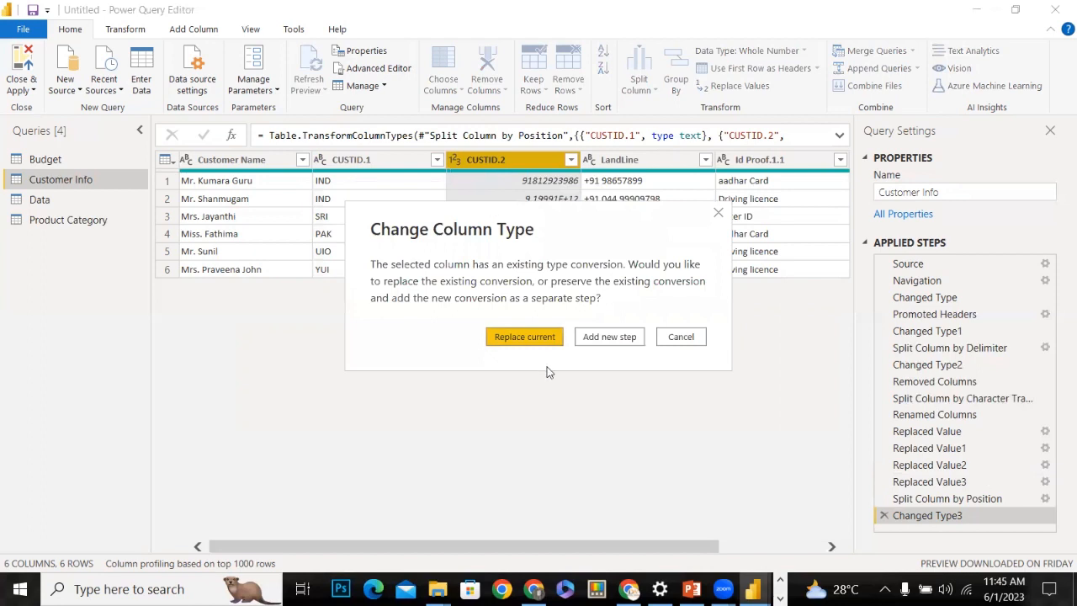
left_click(530, 338)
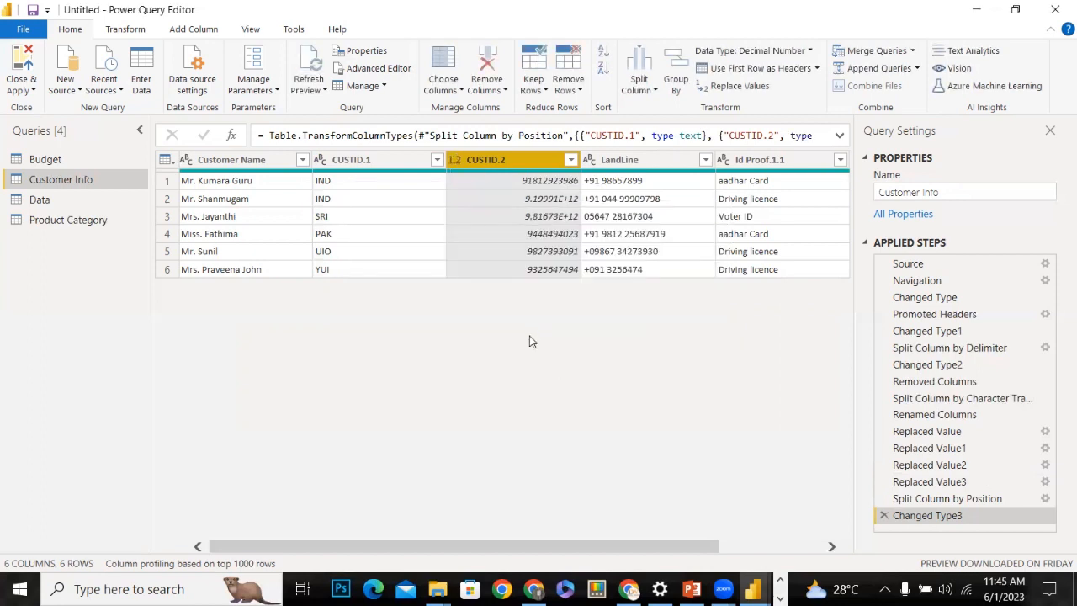
Return the CUSTID.2 column to the Text data type, replacing the current conversion
left_click(454, 159)
left_click(460, 342)
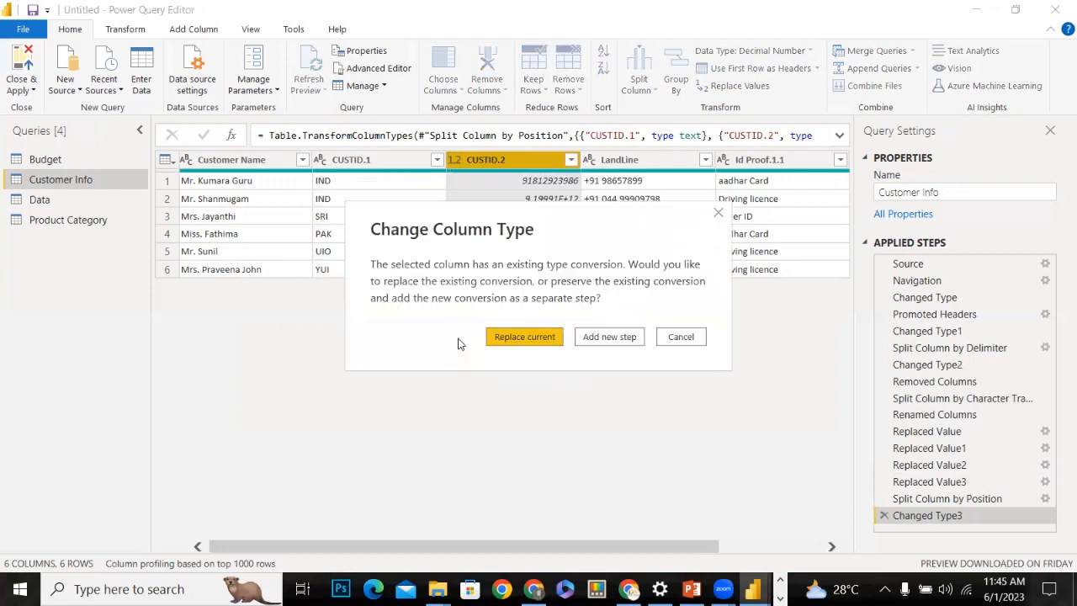
left_click(517, 337)
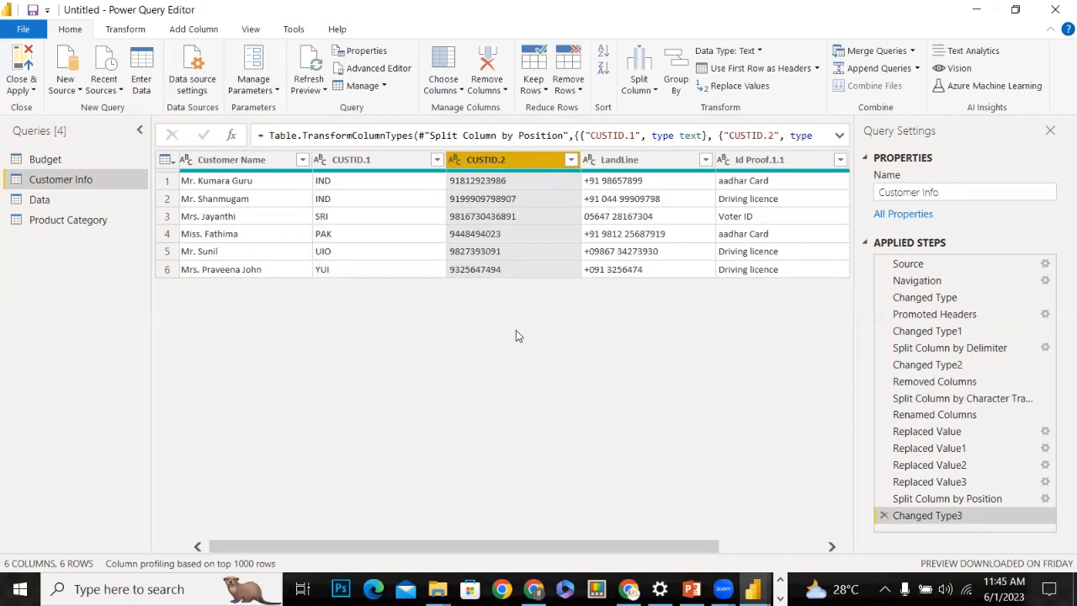
left_click(505, 184)
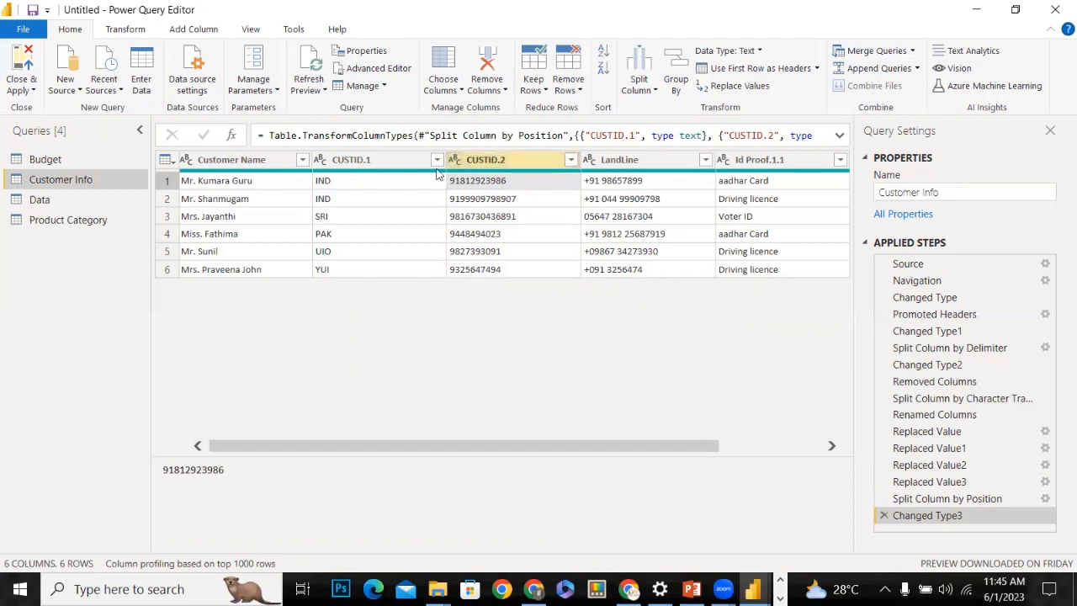
left_click(374, 160)
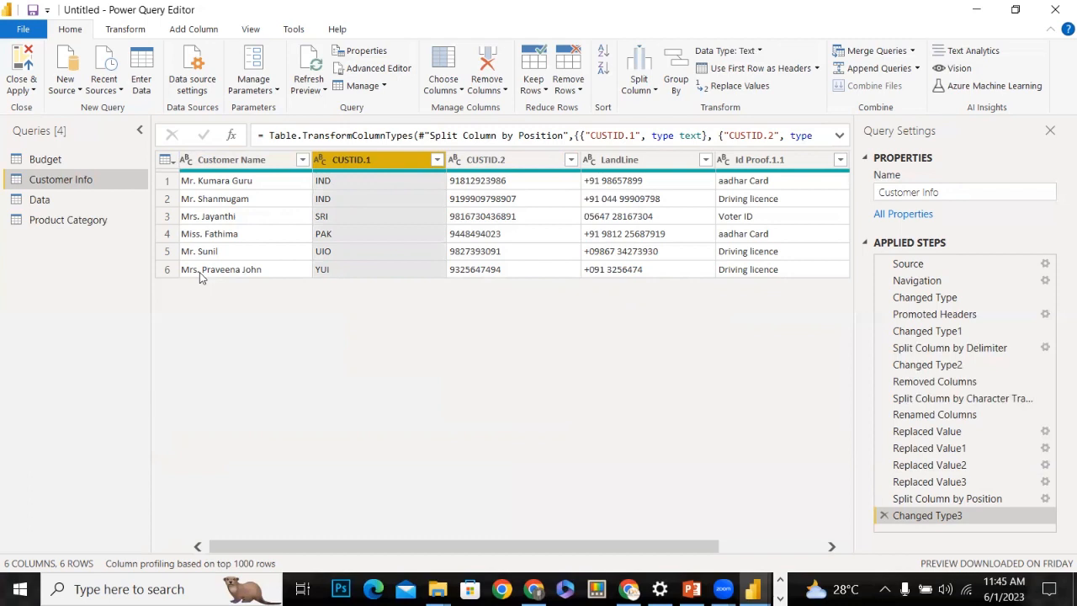
Promote the first row of the Budget query to column headers
left_click(46, 159)
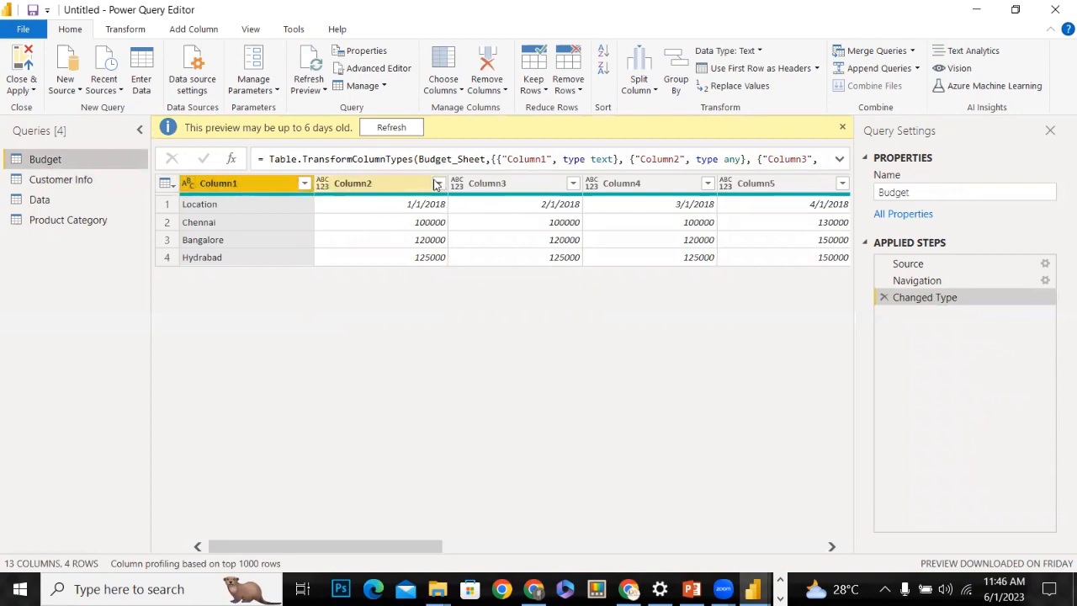
left_click(653, 92)
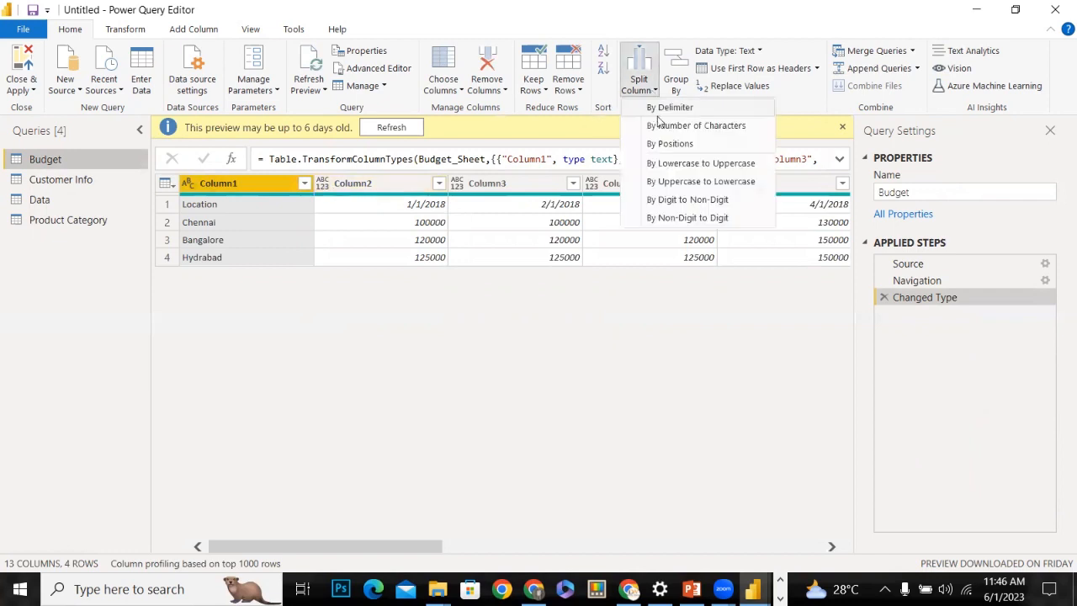
left_click(743, 71)
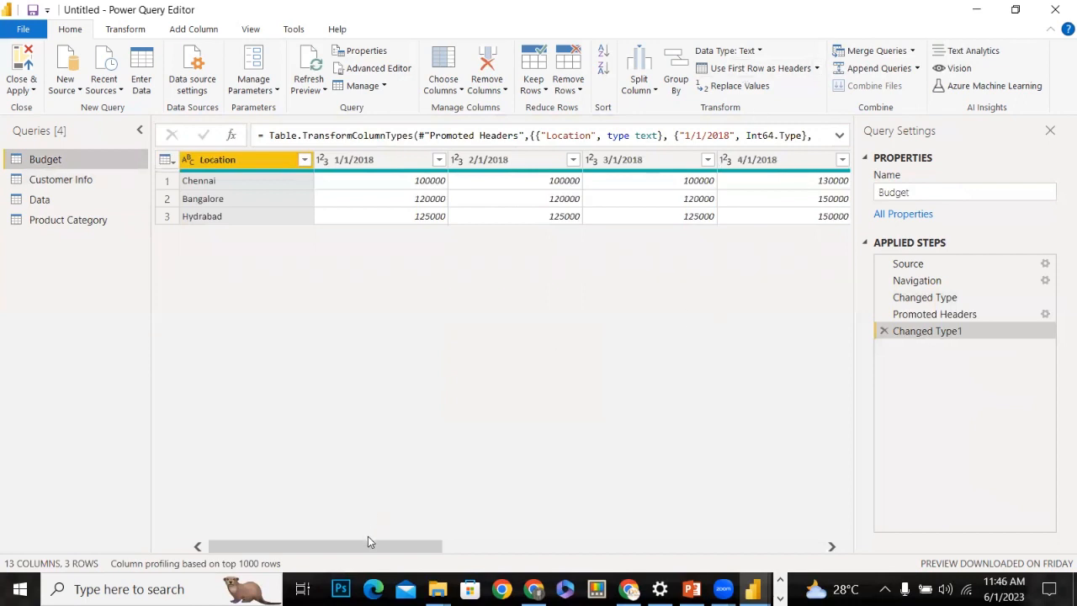
Apply Unpivot Columns to the Location column of the Budget query
left_click_drag(439, 545, 457, 546)
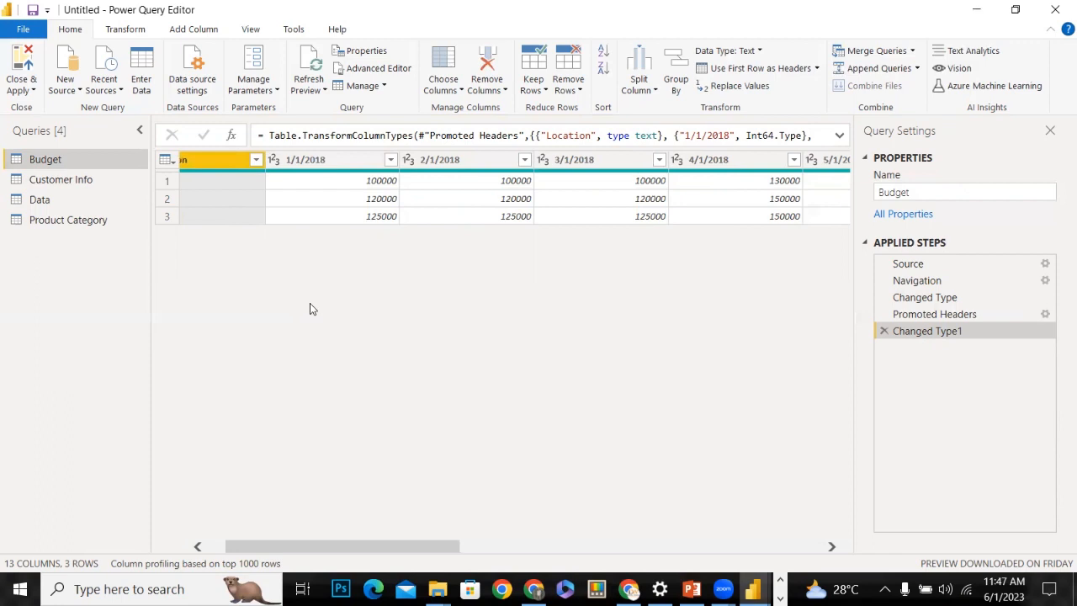
right_click(234, 162)
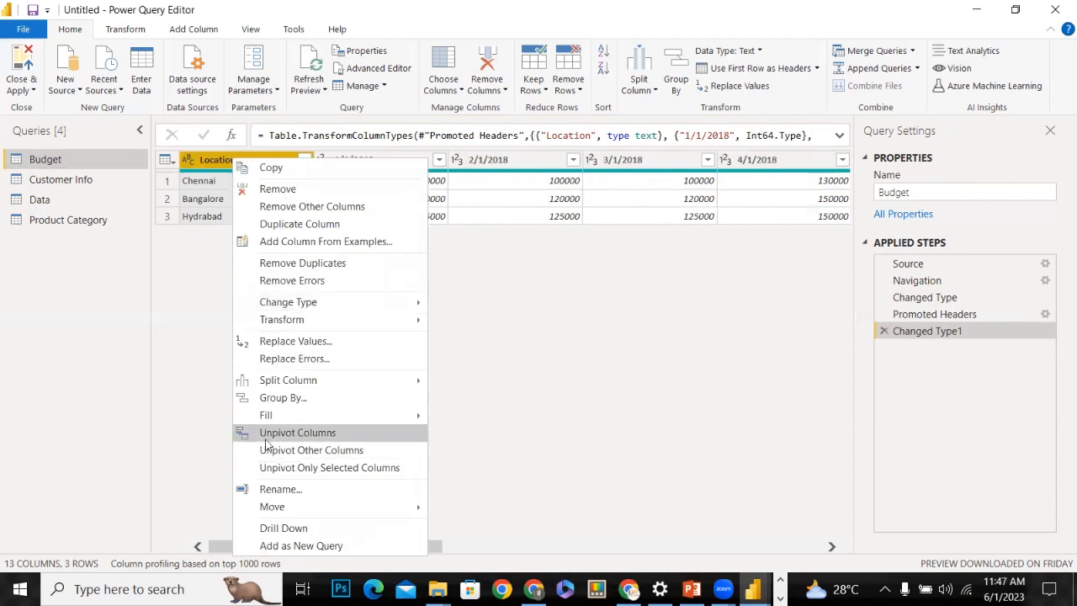
left_click(495, 404)
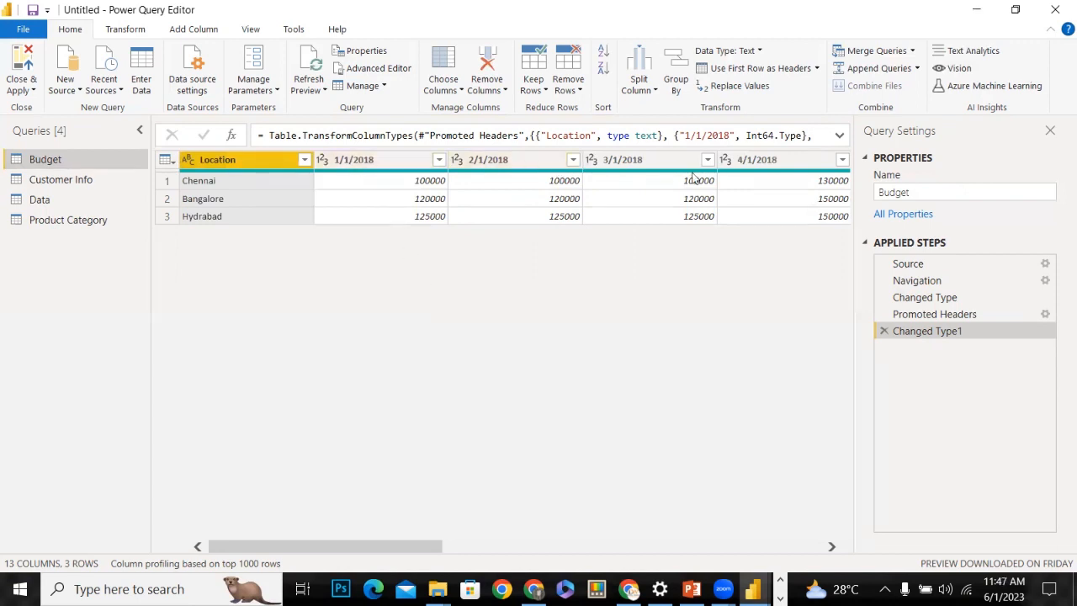
right_click(217, 171)
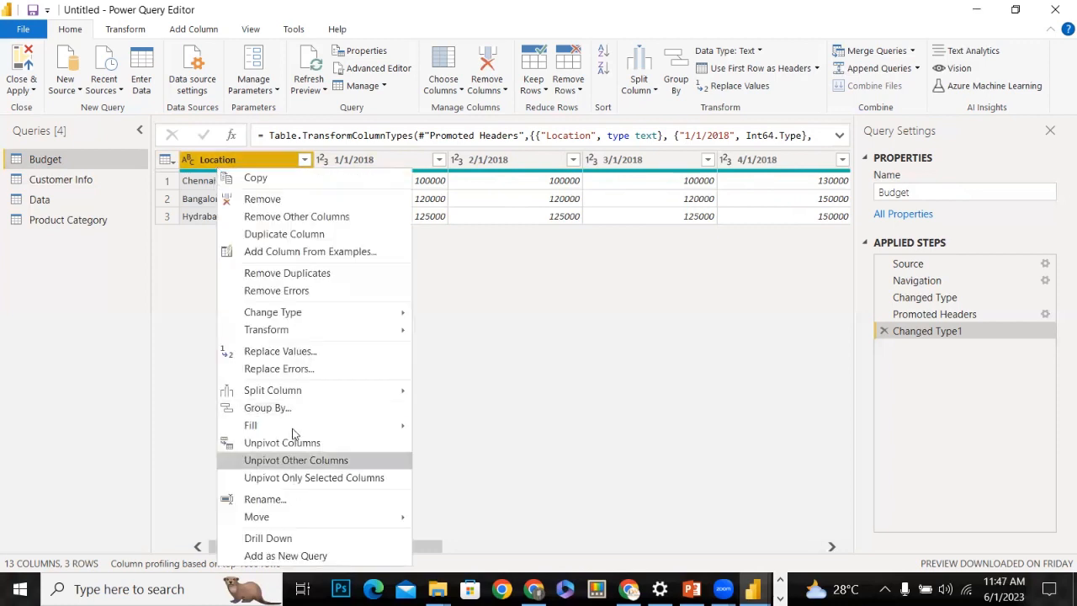
left_click(283, 444)
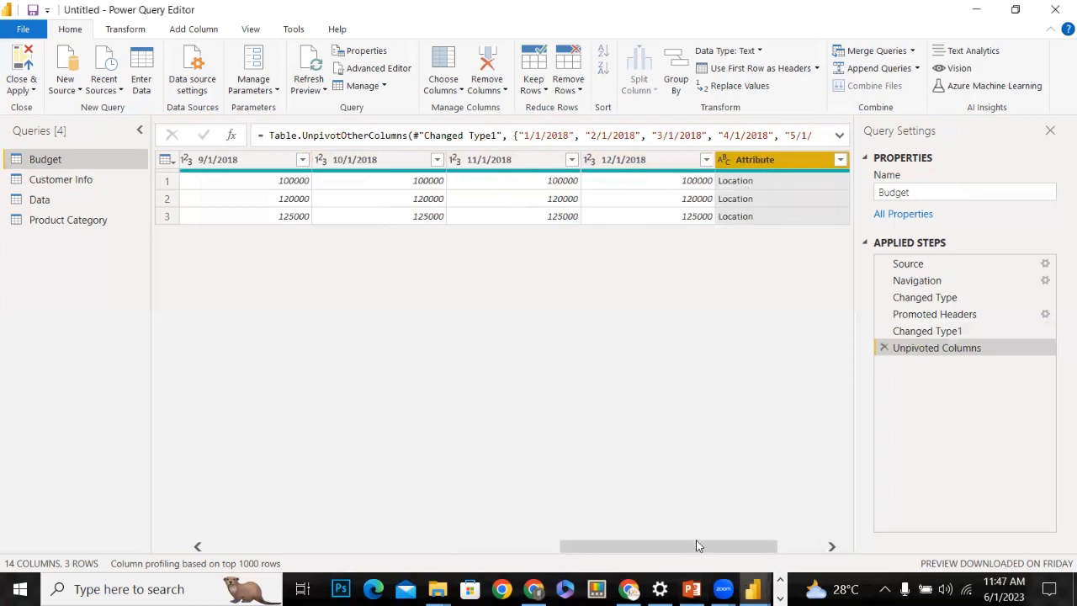
Delete the Unpivoted Columns step from the Budget query and unpivot all columns other than Location
left_click_drag(699, 546, 765, 545)
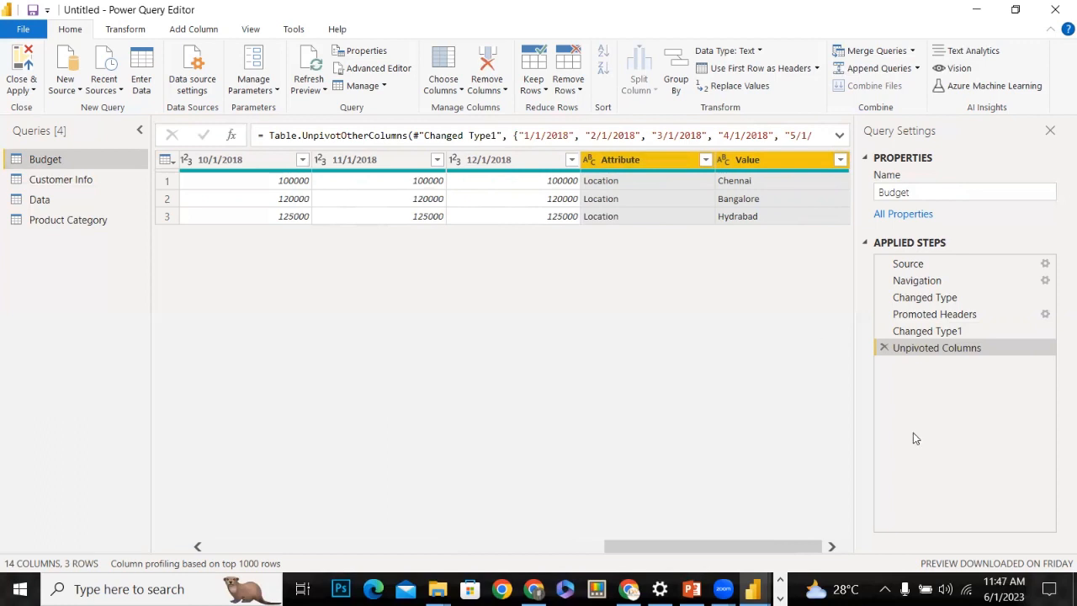
left_click(884, 349)
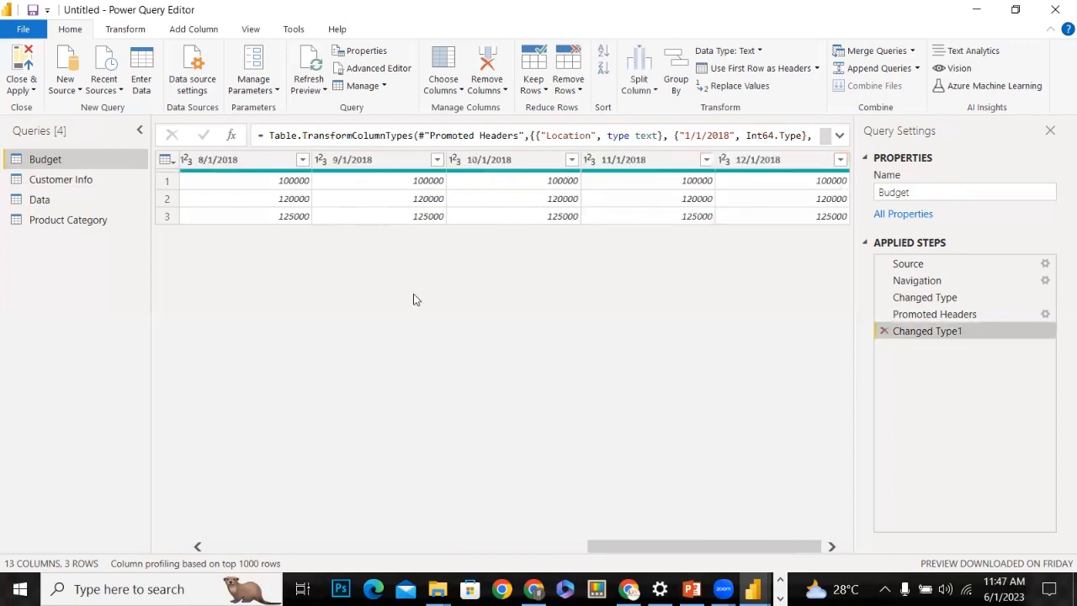
left_click_drag(622, 547, 125, 473)
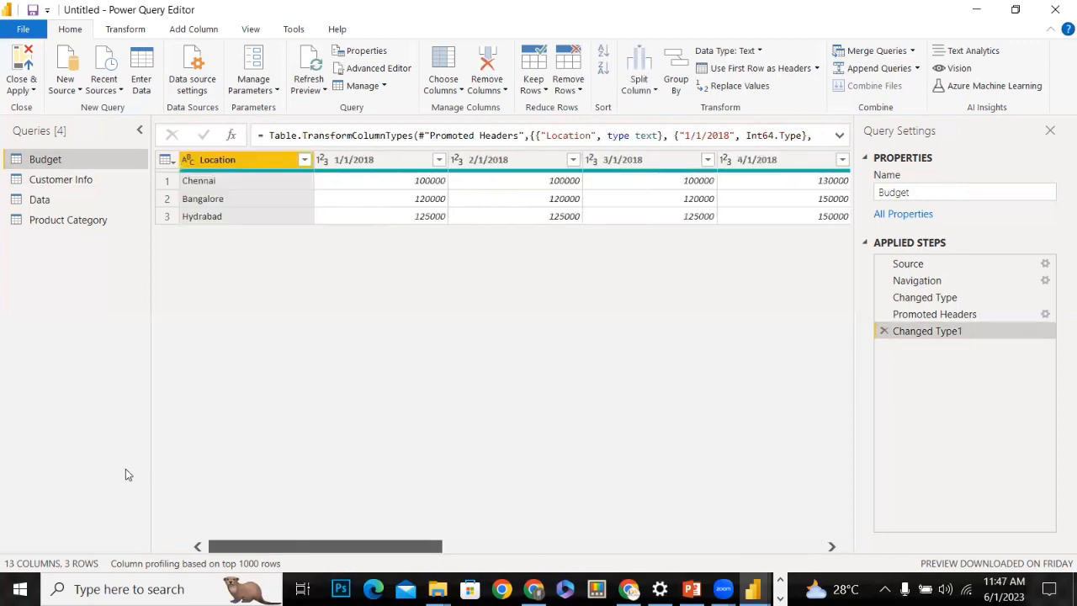
right_click(236, 166)
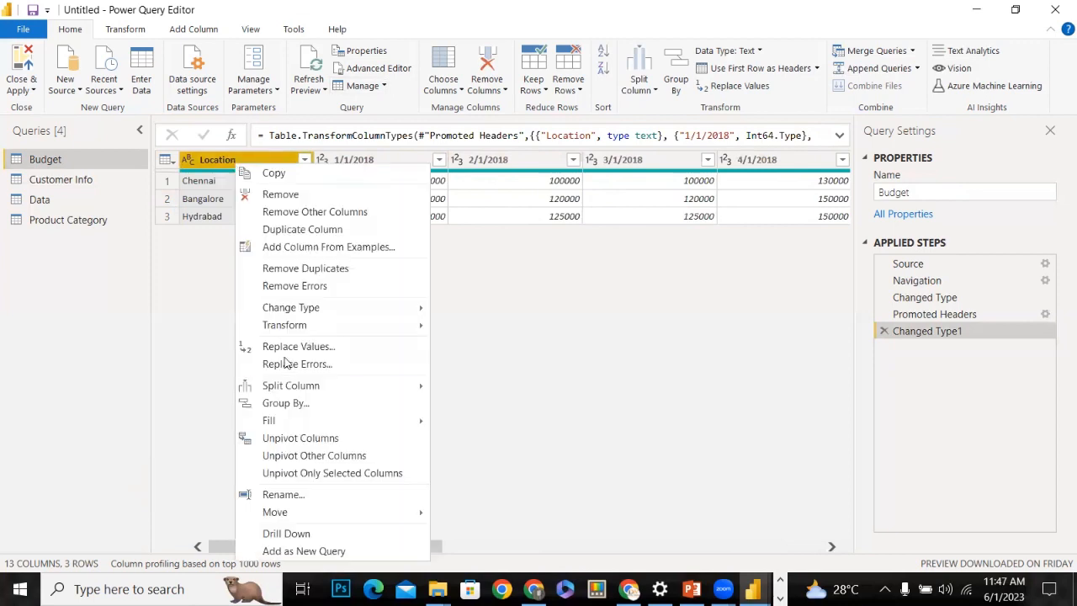
left_click(292, 460)
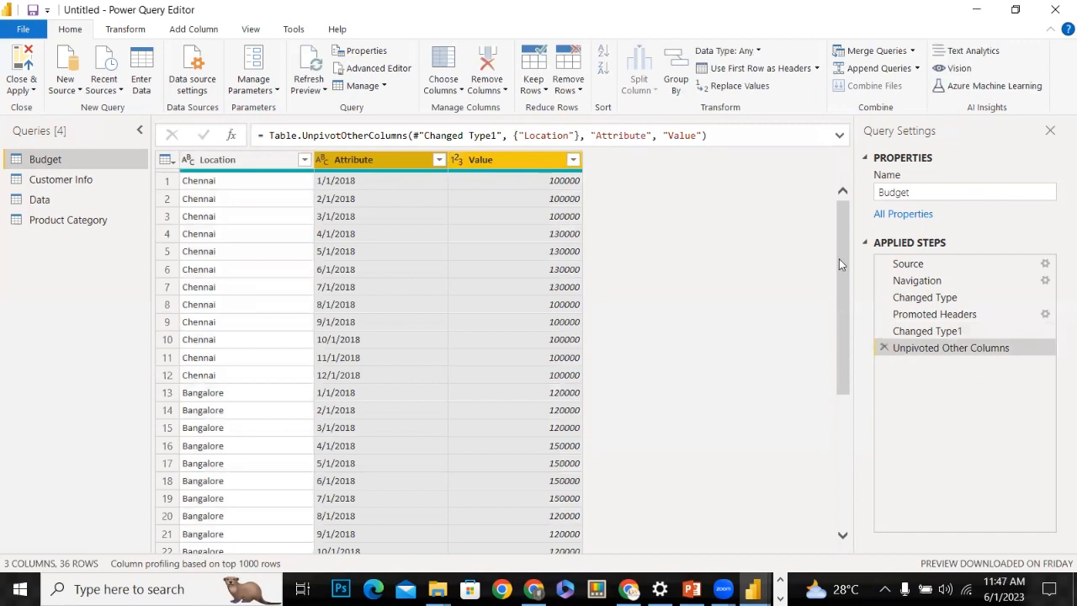
left_click_drag(839, 260, 847, 430)
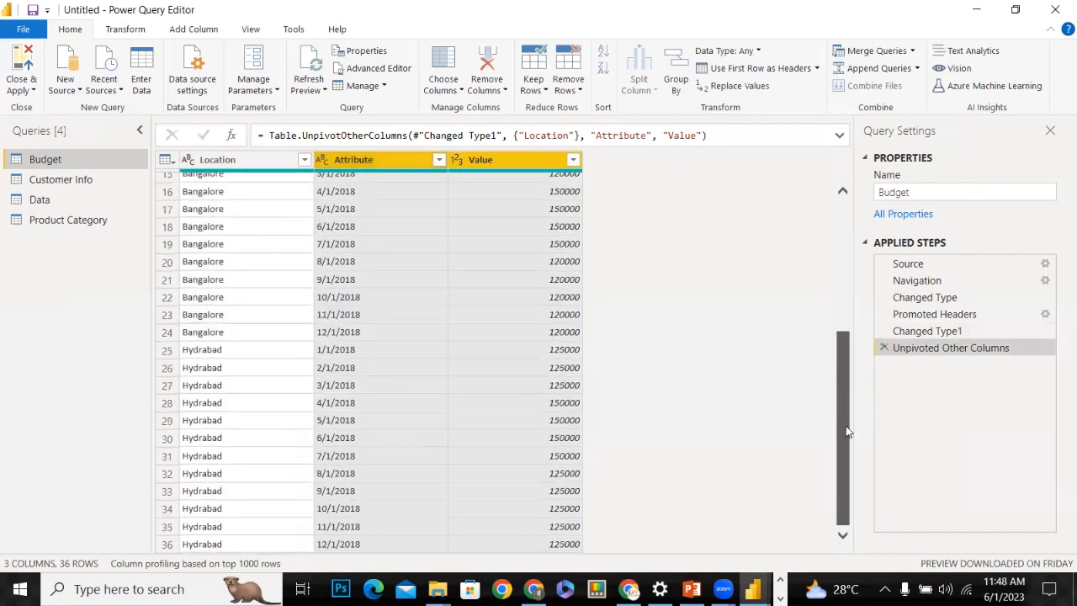
left_click_drag(847, 475, 839, 233)
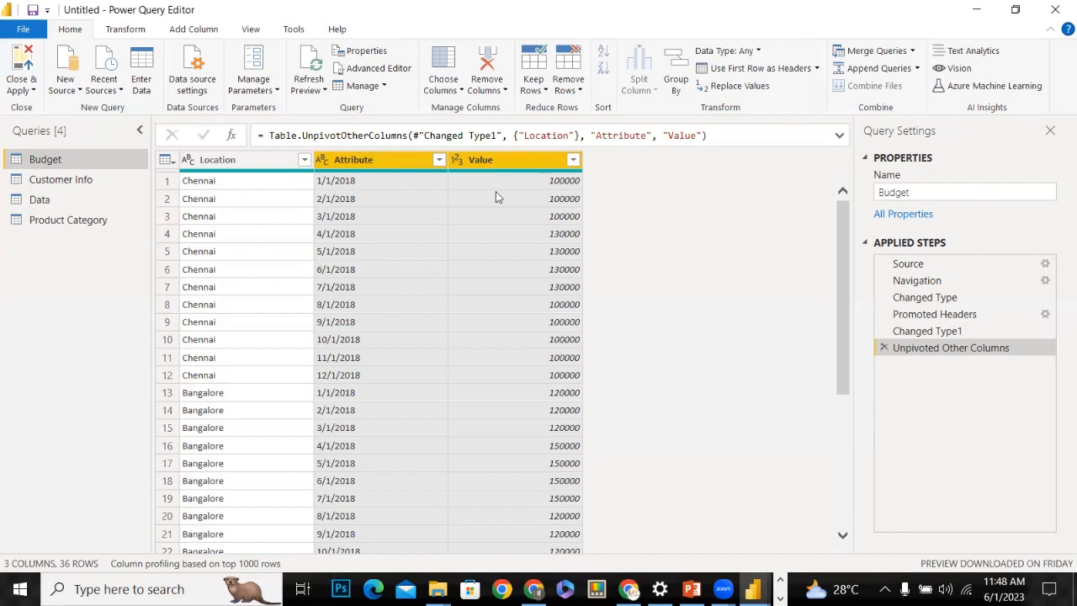
Rename the Budget query's Attribute column as date and its Value column as code
left_click(343, 160)
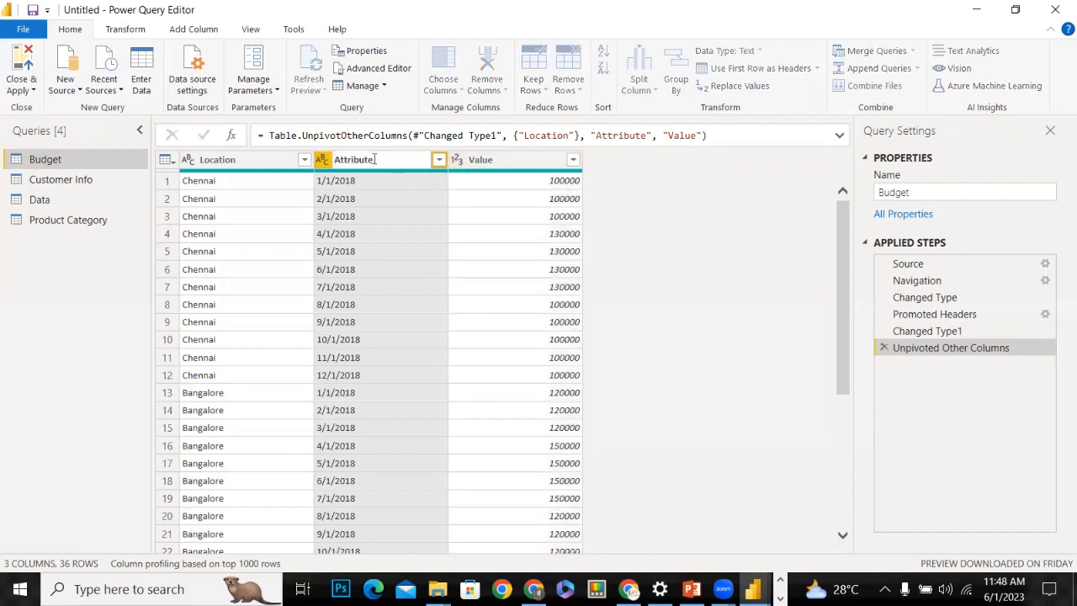
double_click(374, 159)
type("date")
double_click(481, 160)
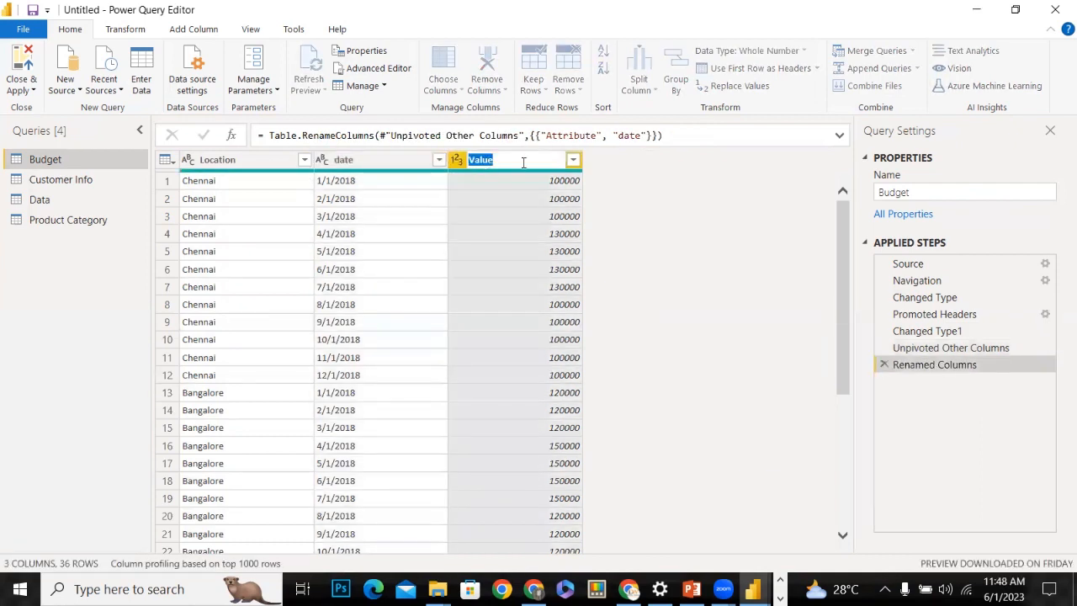
type("code")
key("Return")
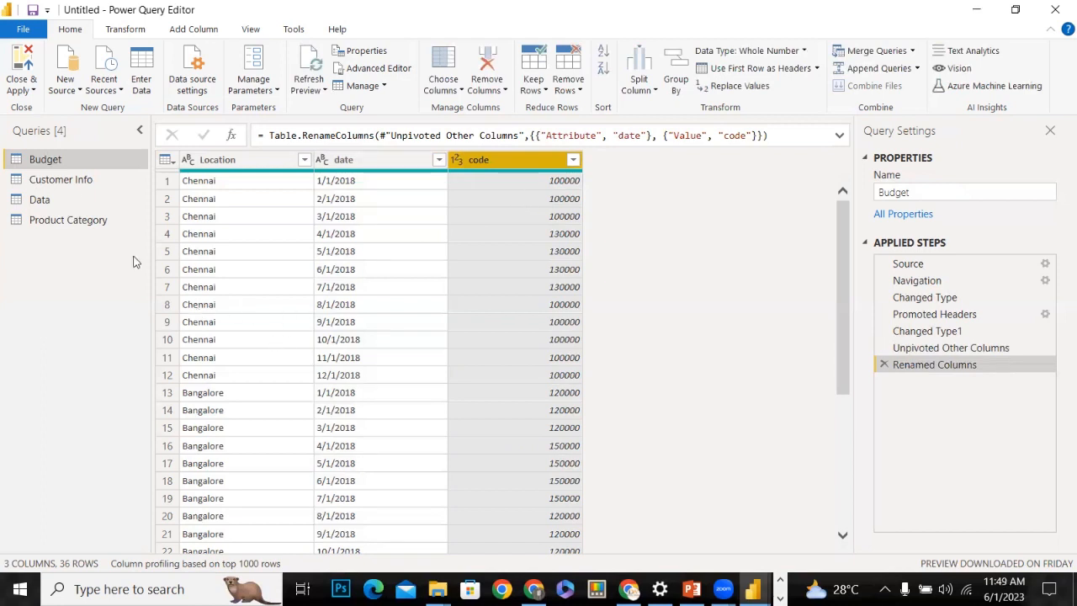
left_click(22, 87)
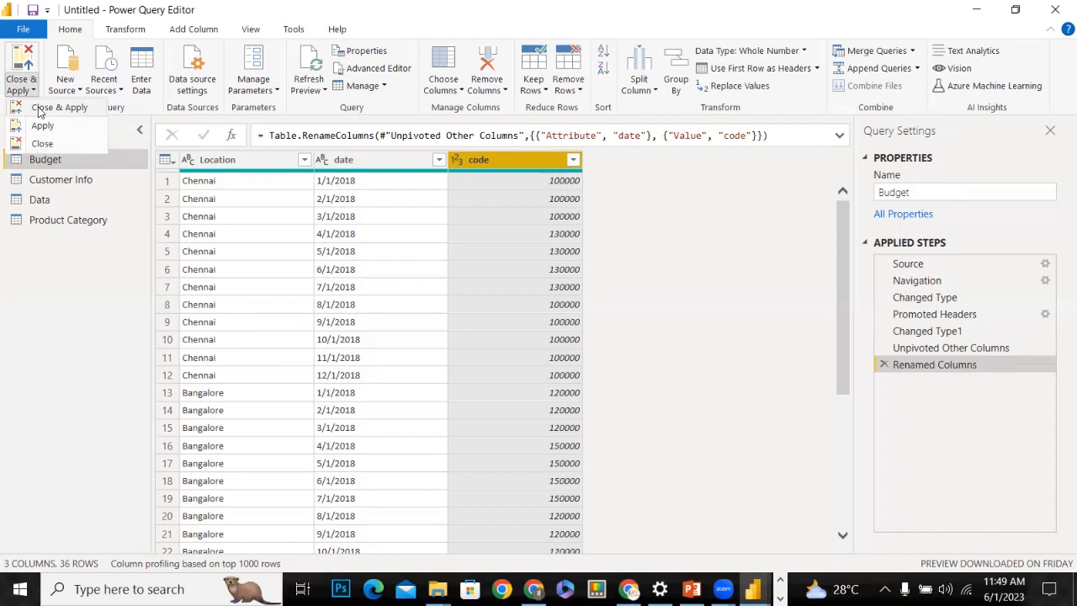
left_click(19, 366)
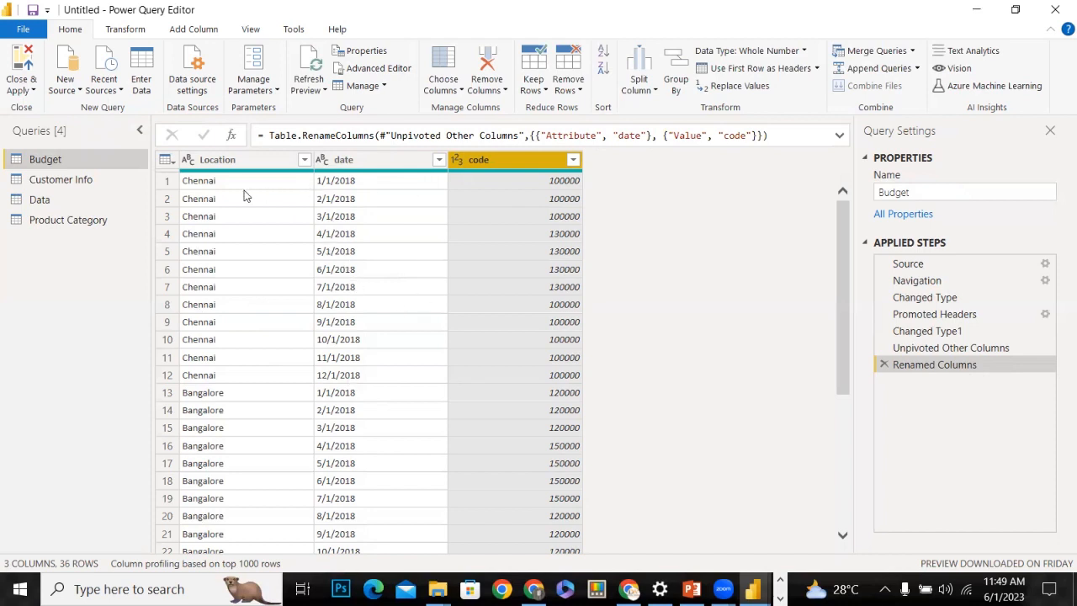
right_click(262, 162)
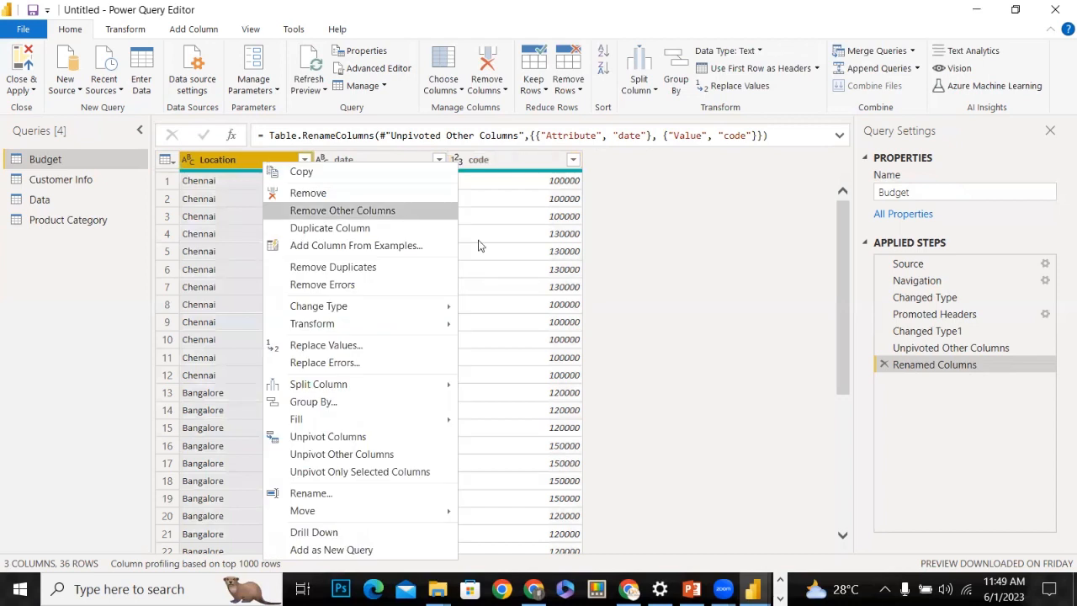
left_click(653, 282)
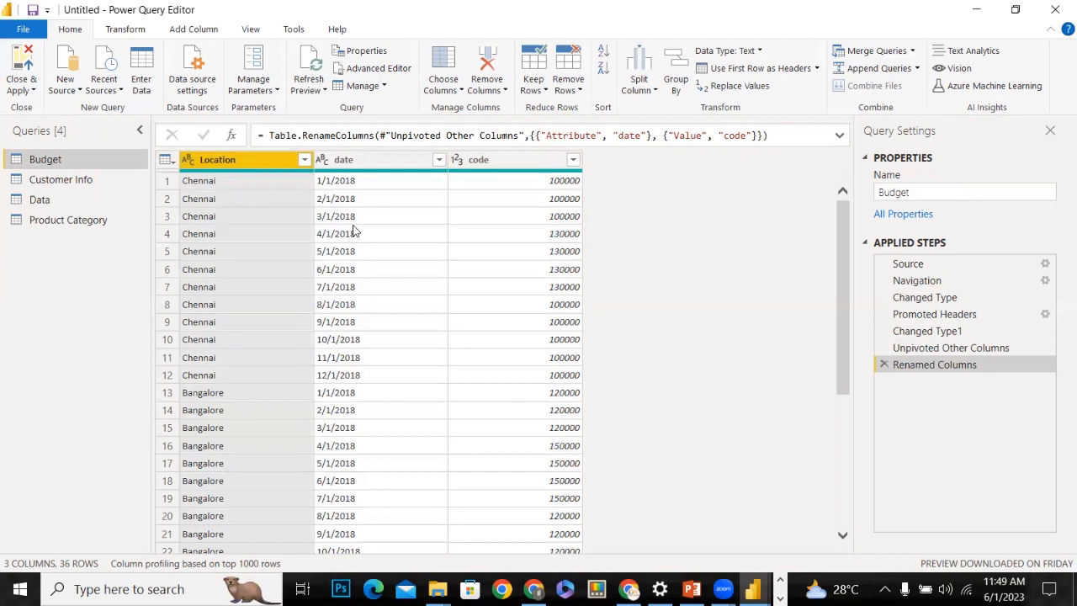
Try pivoting the Budget query's Location column with date as the values column, and remove the resulting pivot step
left_click(129, 36)
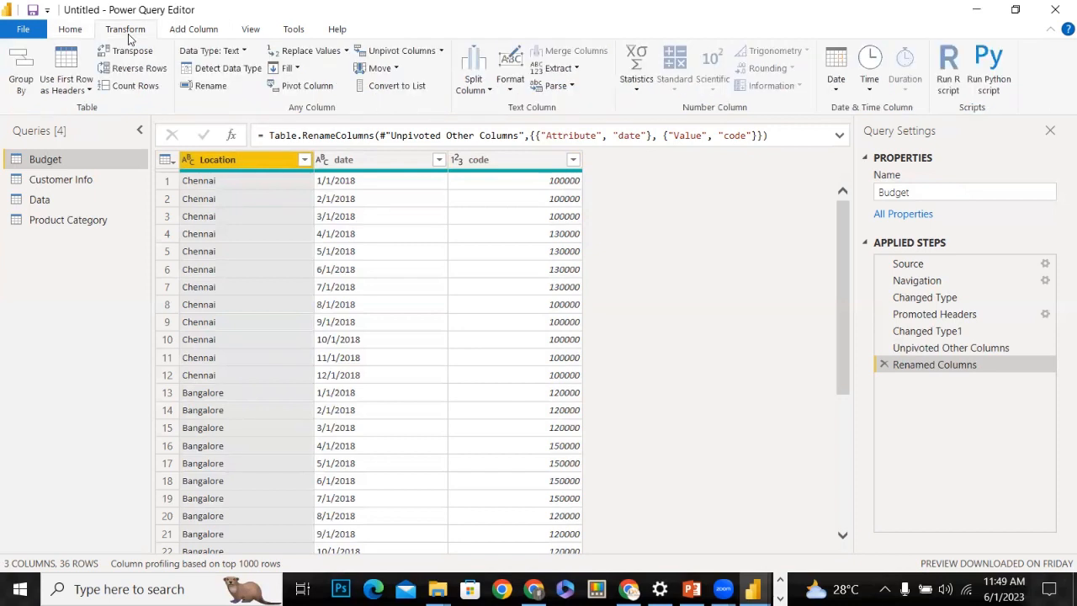
left_click(317, 89)
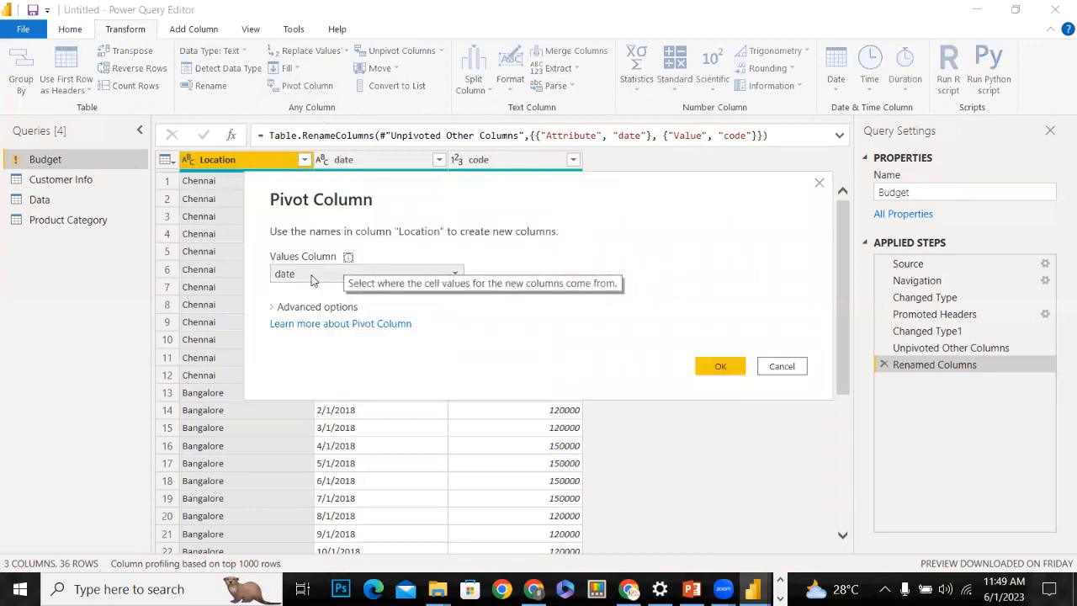
left_click(313, 278)
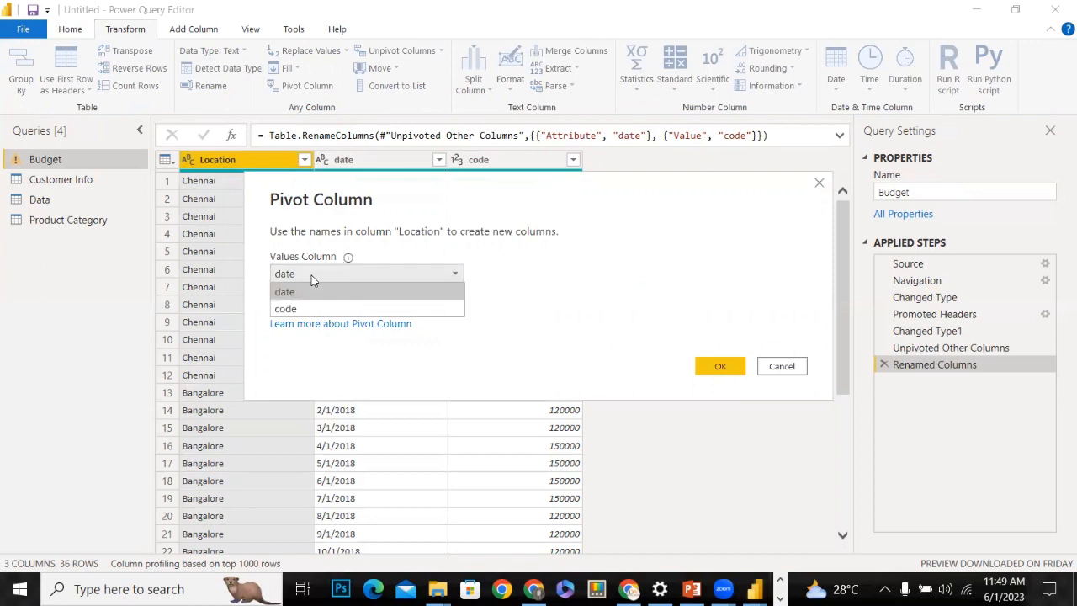
left_click(311, 292)
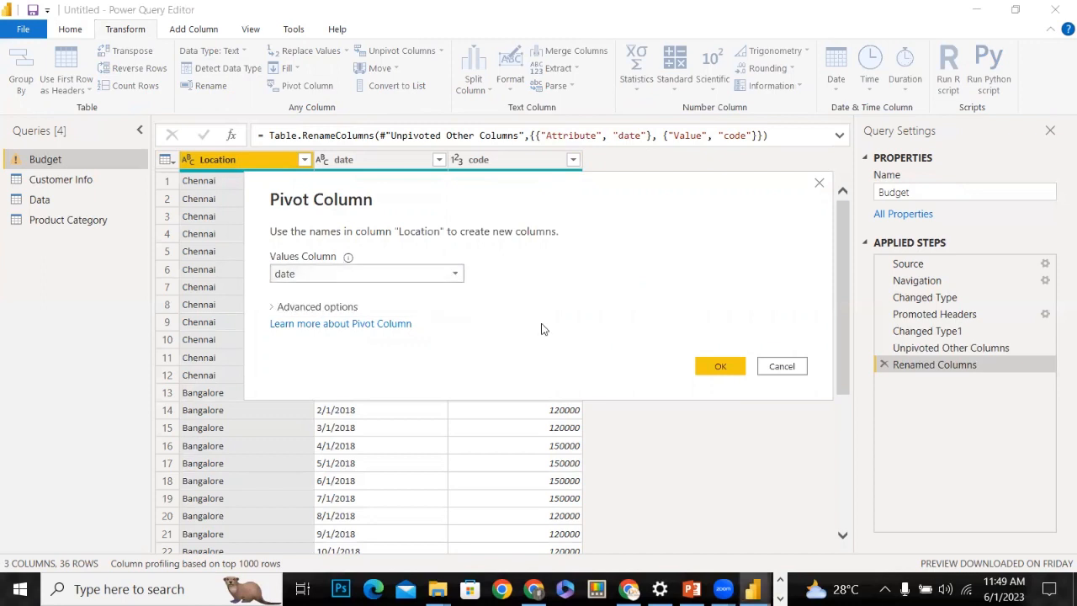
left_click(719, 366)
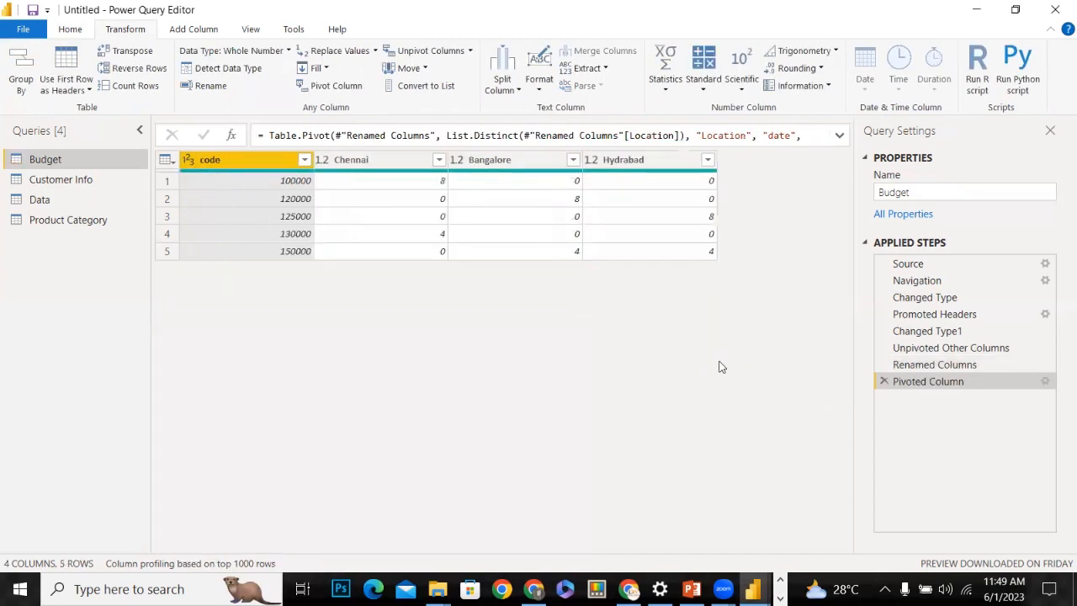
left_click(884, 382)
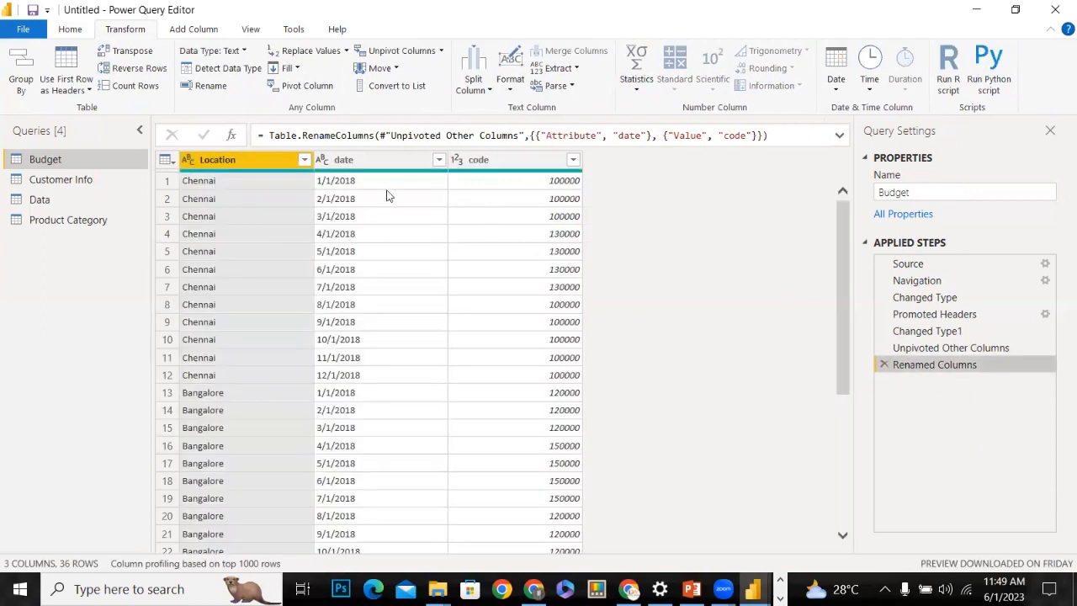
Pivot the Budget query's date column using code as the values column
left_click(355, 160)
left_click(308, 85)
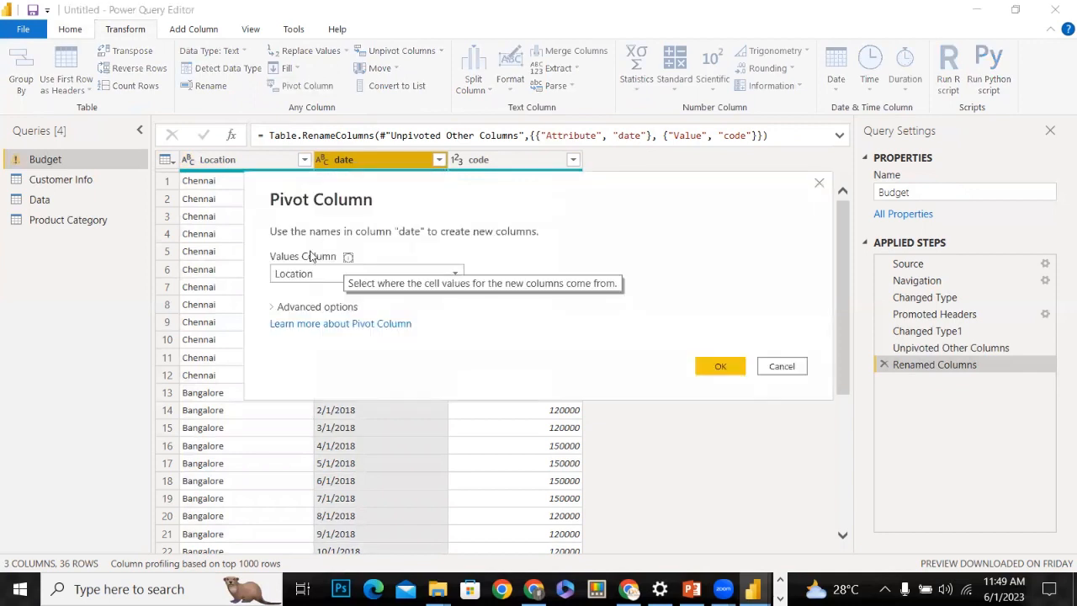
left_click(302, 277)
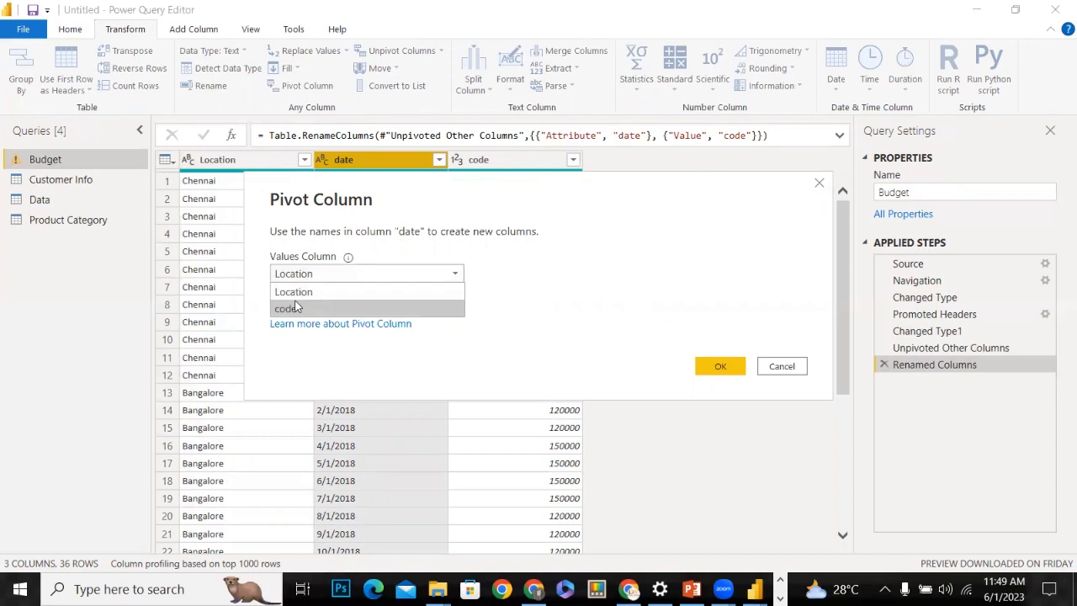
left_click(294, 308)
left_click(721, 366)
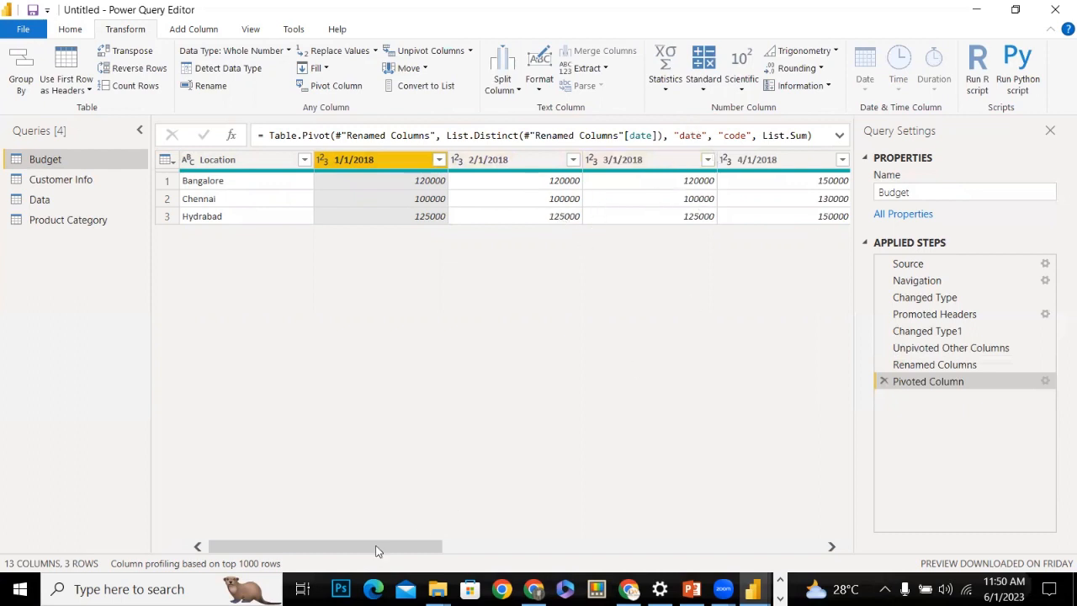
left_click_drag(388, 546, 136, 544)
Try transposing the pivoted Budget table and remove the transpose step
left_click(192, 166)
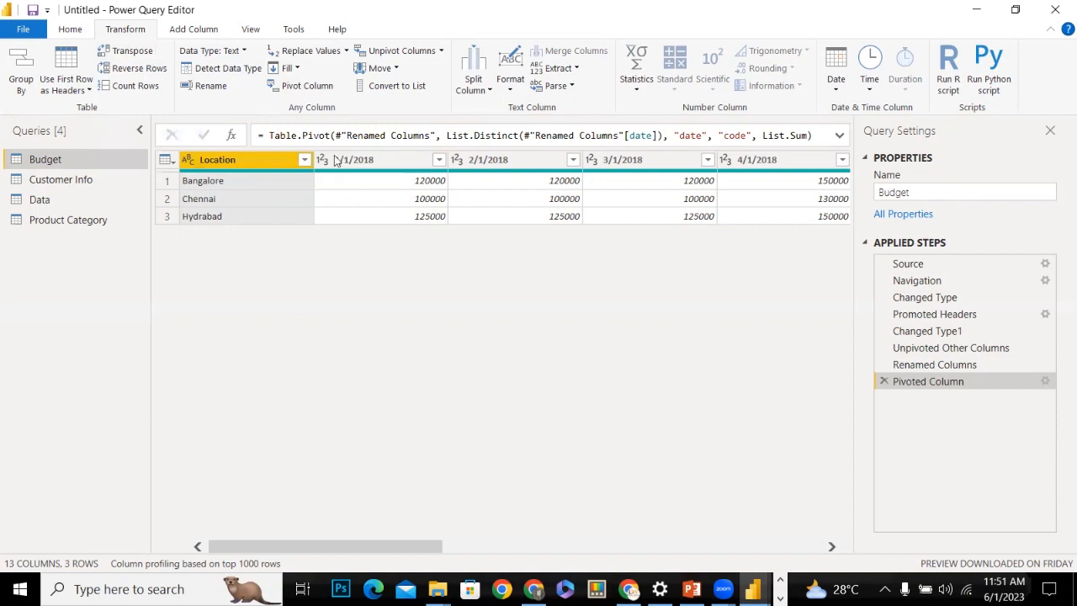
left_click(118, 52)
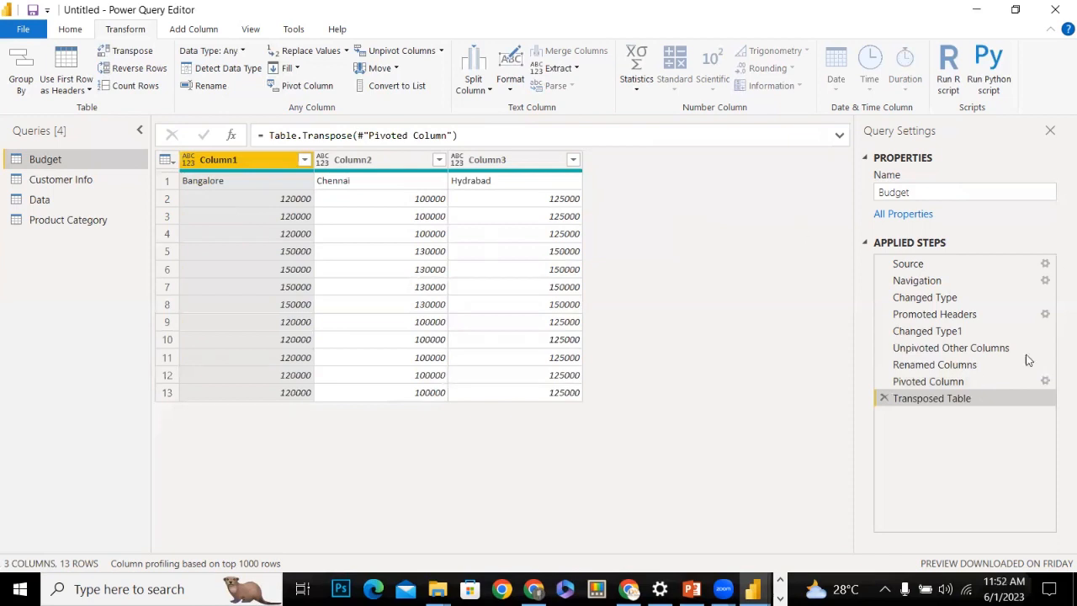
left_click(886, 398)
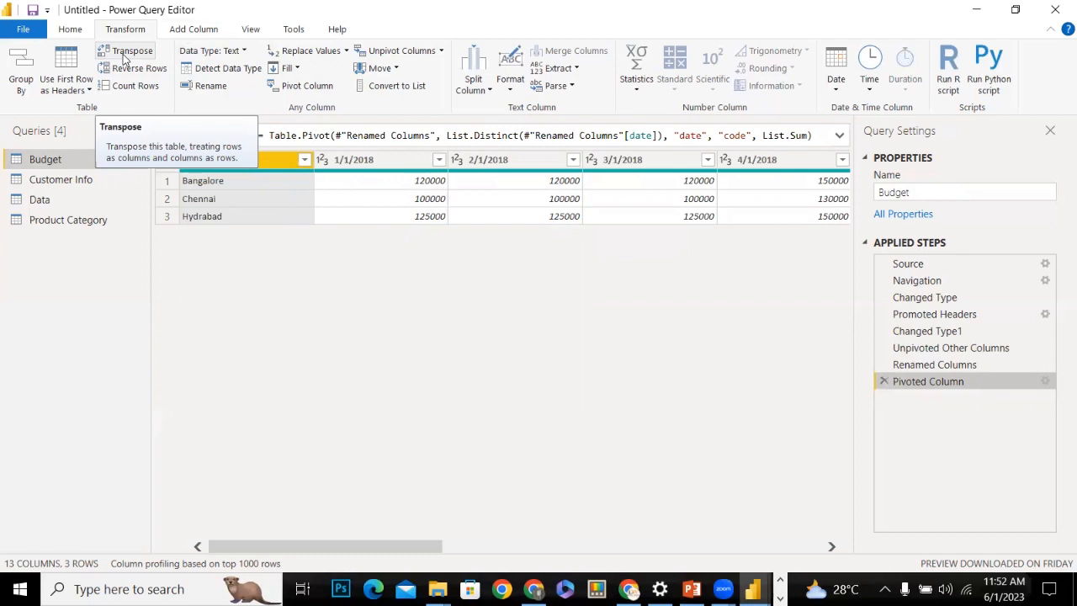
Transpose the pivoted Budget table and promote its first row to column headers
left_click(126, 52)
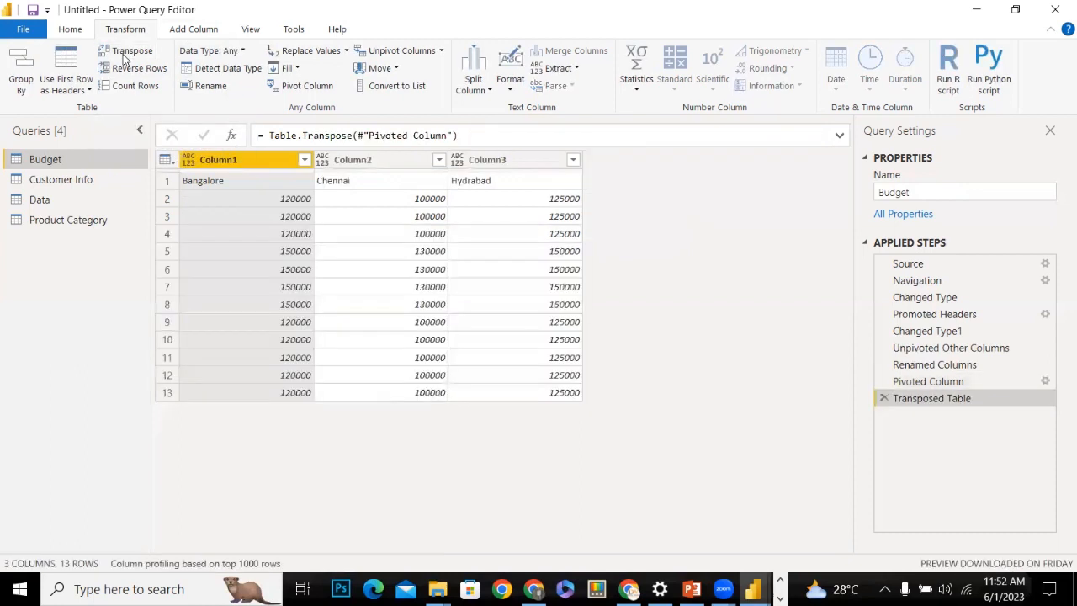
left_click(217, 183)
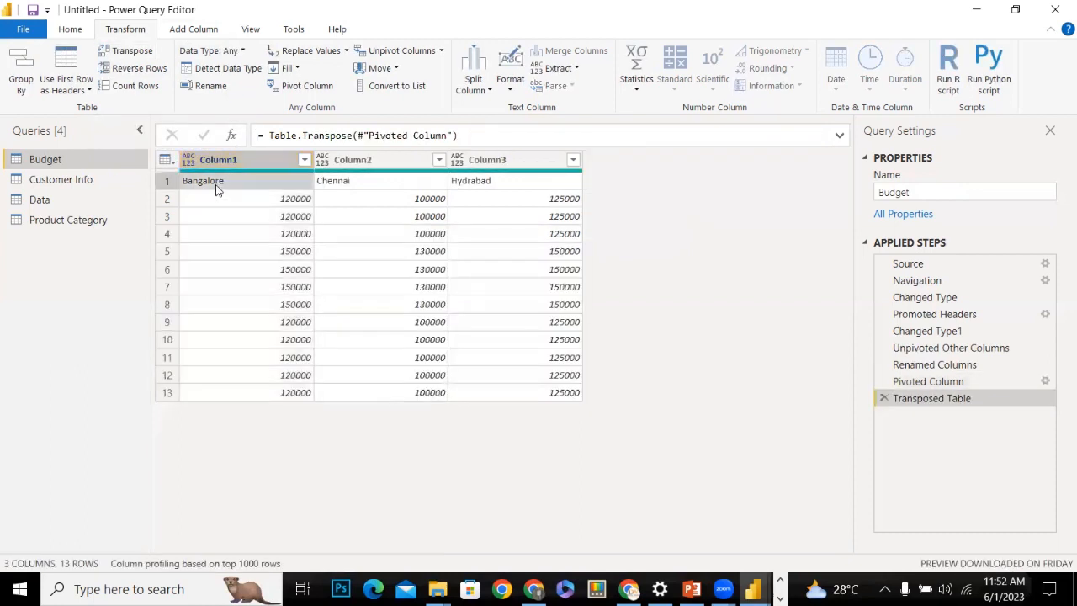
left_click(246, 161)
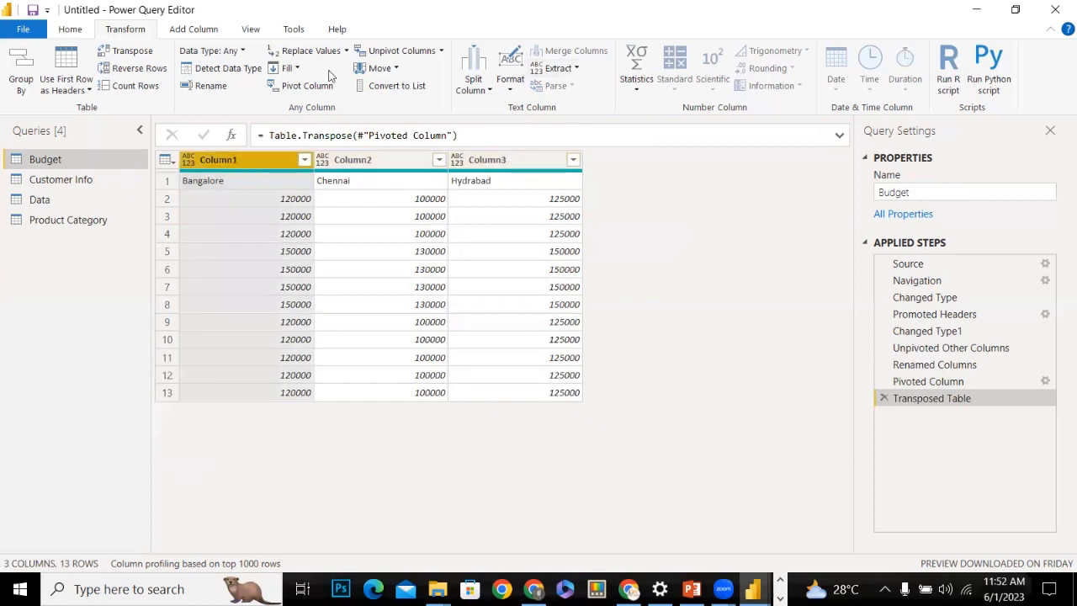
left_click(80, 32)
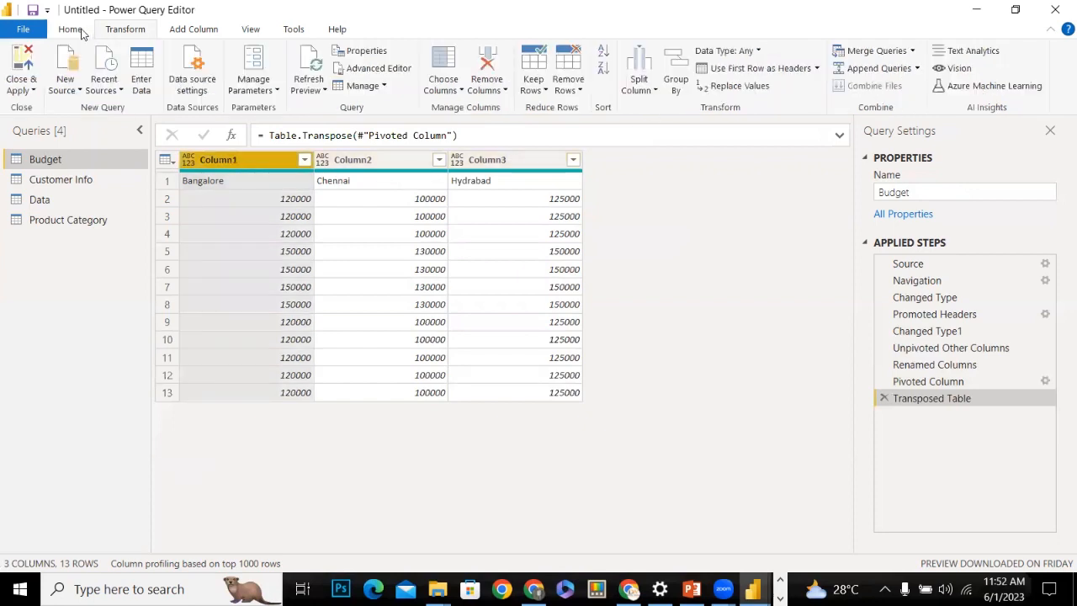
left_click(732, 70)
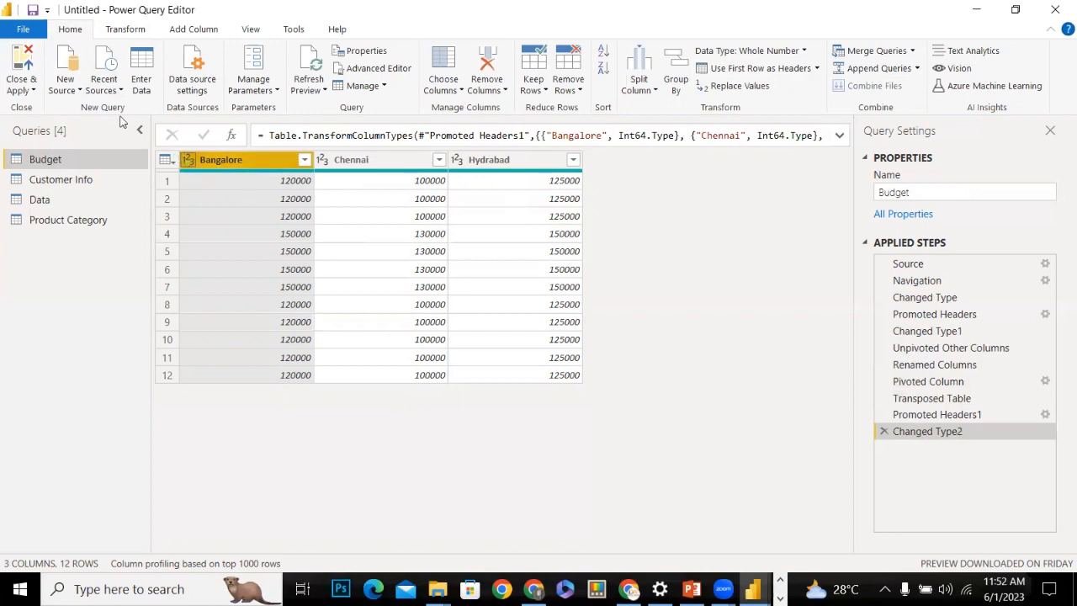
Delete the Budget query's Changed Type2, Promoted Headers1, Transposed Table and Pivoted Column steps
left_click(882, 430)
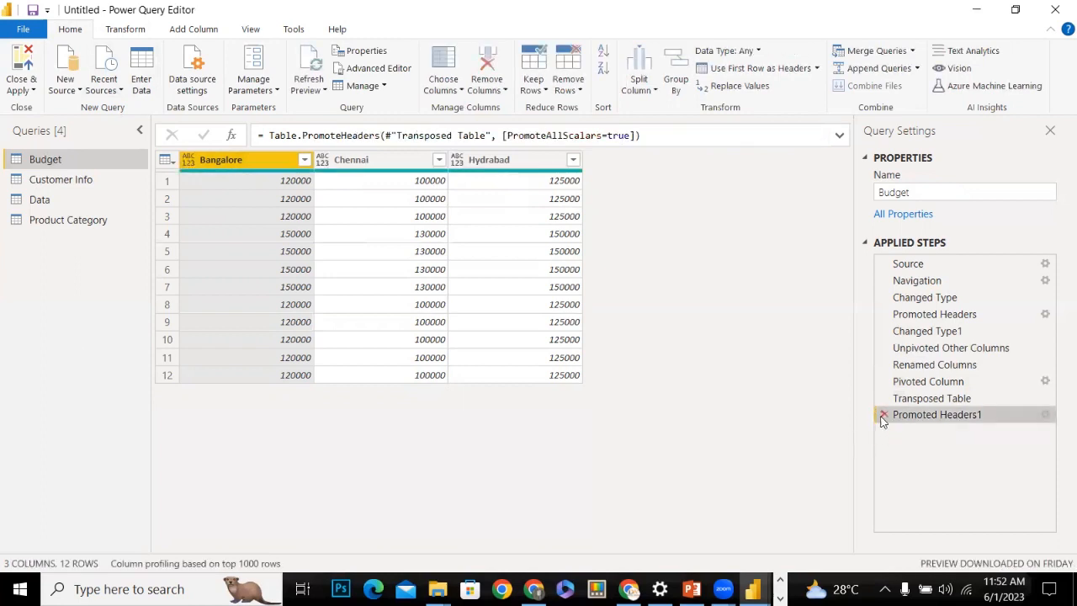
left_click(883, 415)
left_click(882, 398)
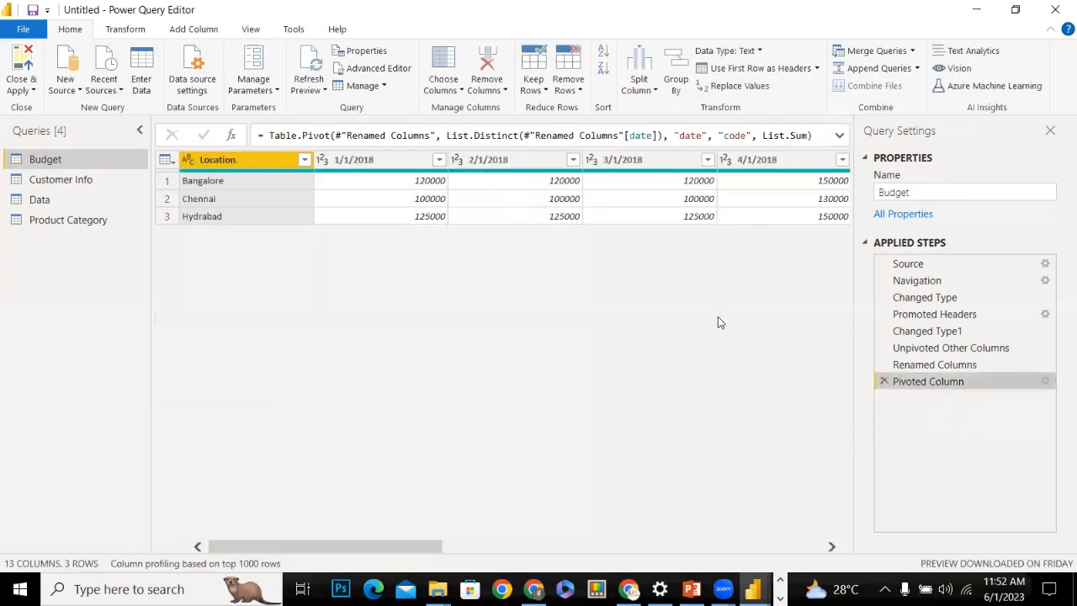
left_click(883, 383)
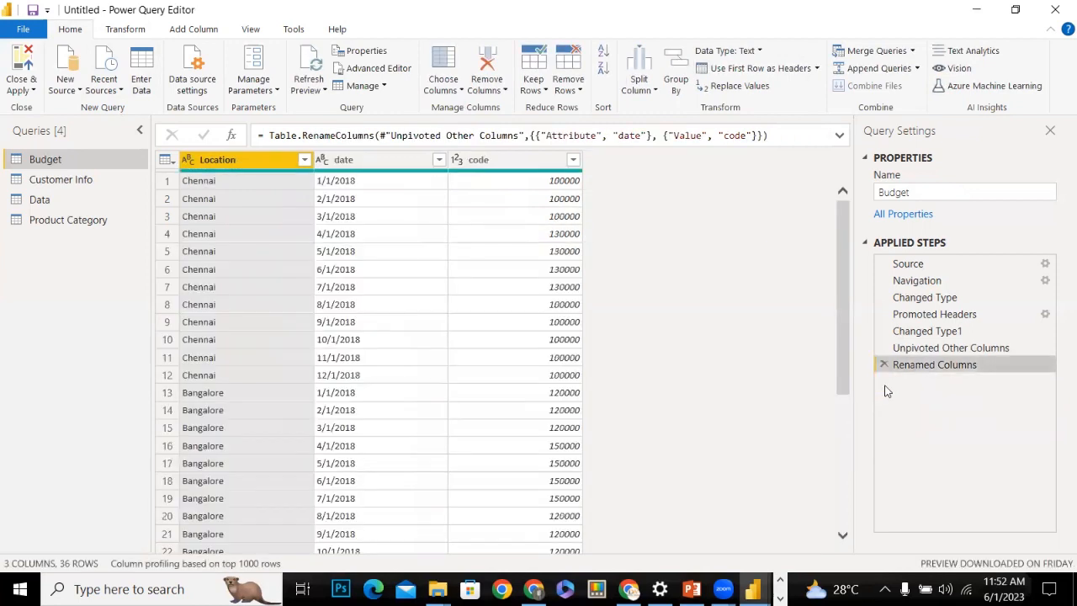
Transpose the unpivoted Budget table with its renamed date and code columns
left_click(341, 171)
left_click(123, 29)
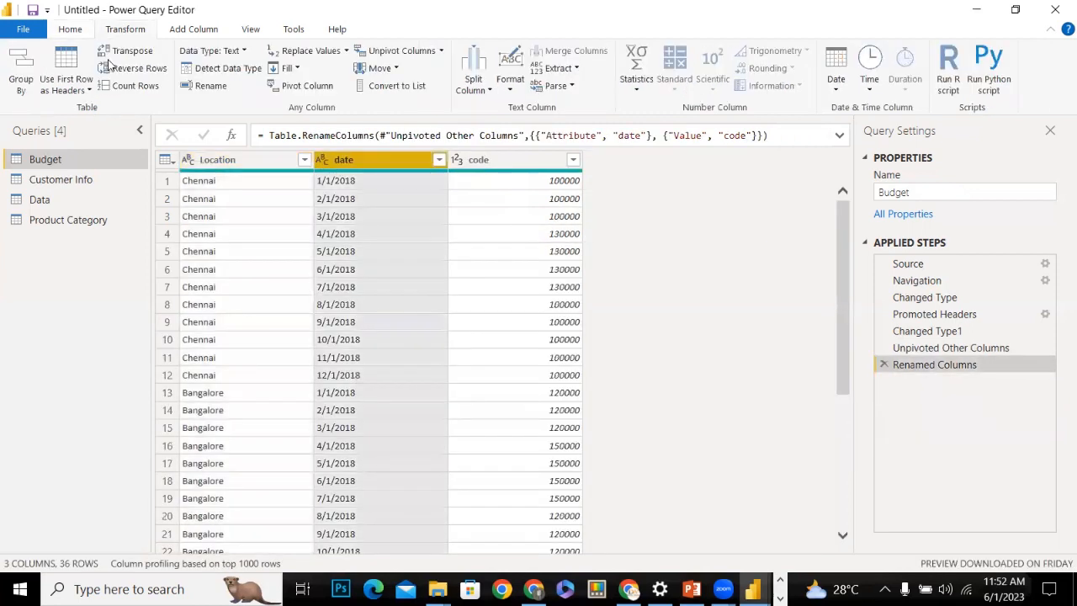
left_click(124, 52)
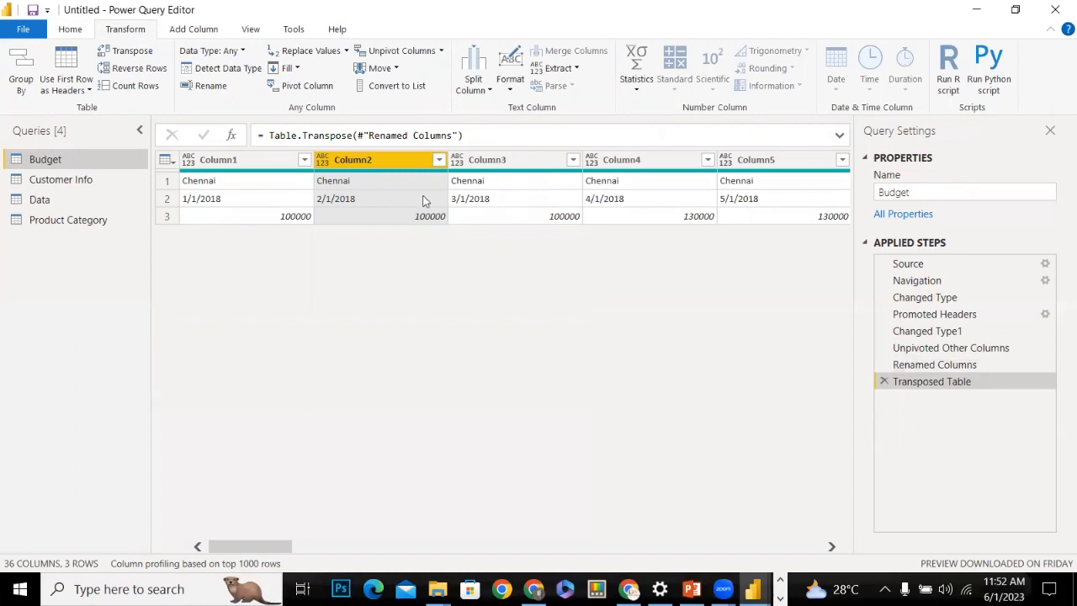
left_click(227, 160)
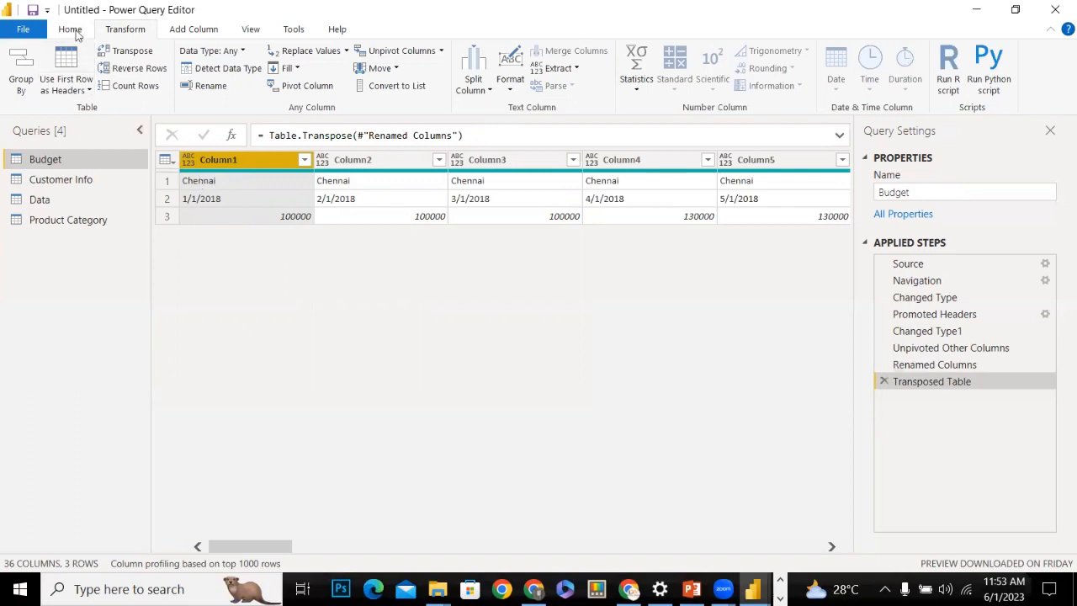
Delete the Budget query's Transposed Table, Renamed Columns and Unpivoted Other Columns steps
left_click(883, 381)
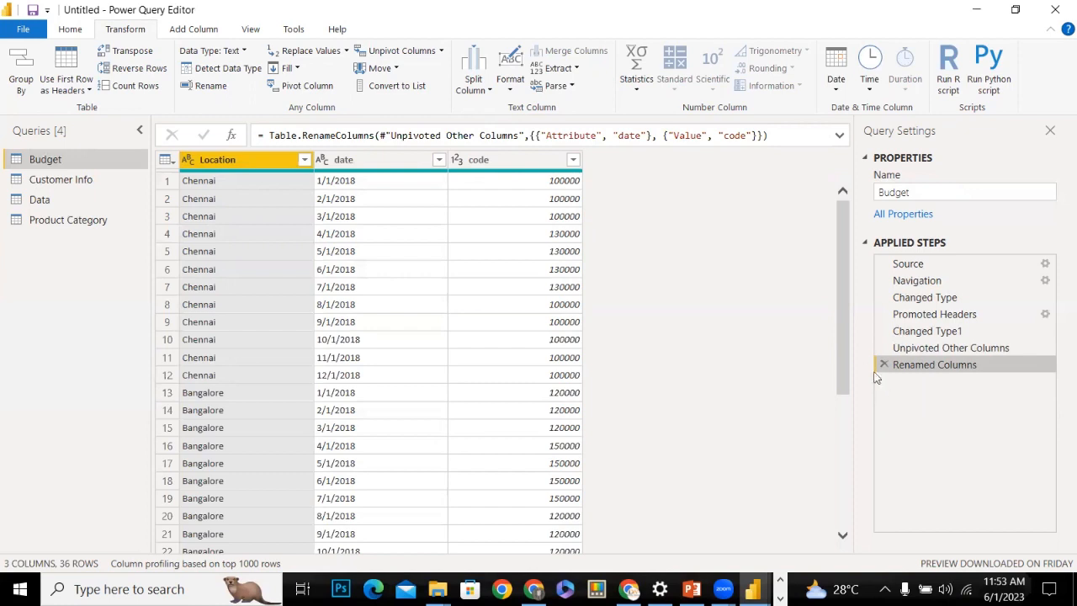
left_click(886, 361)
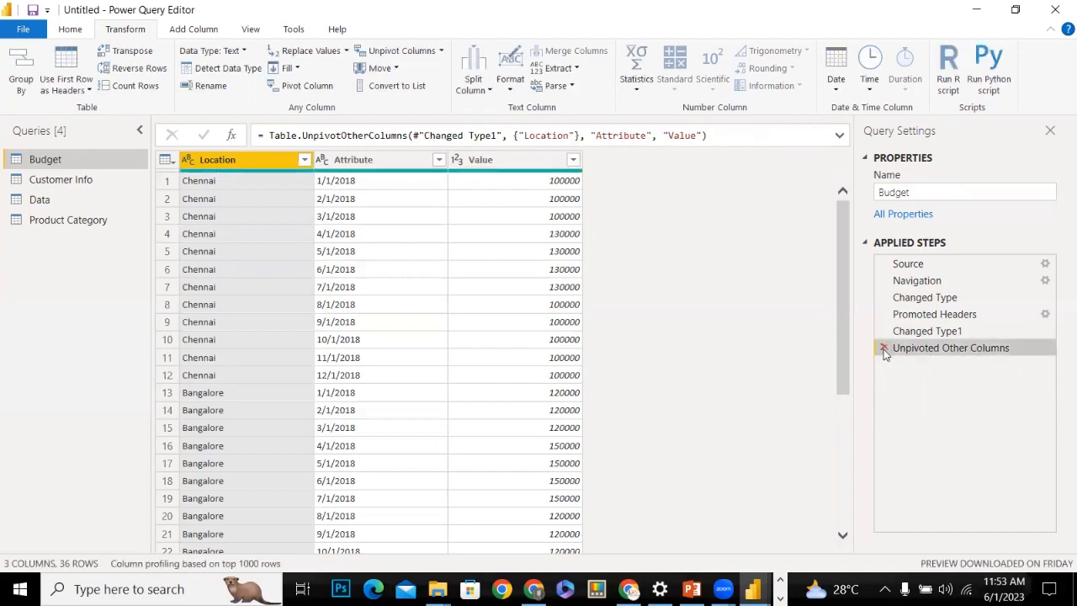
left_click(884, 347)
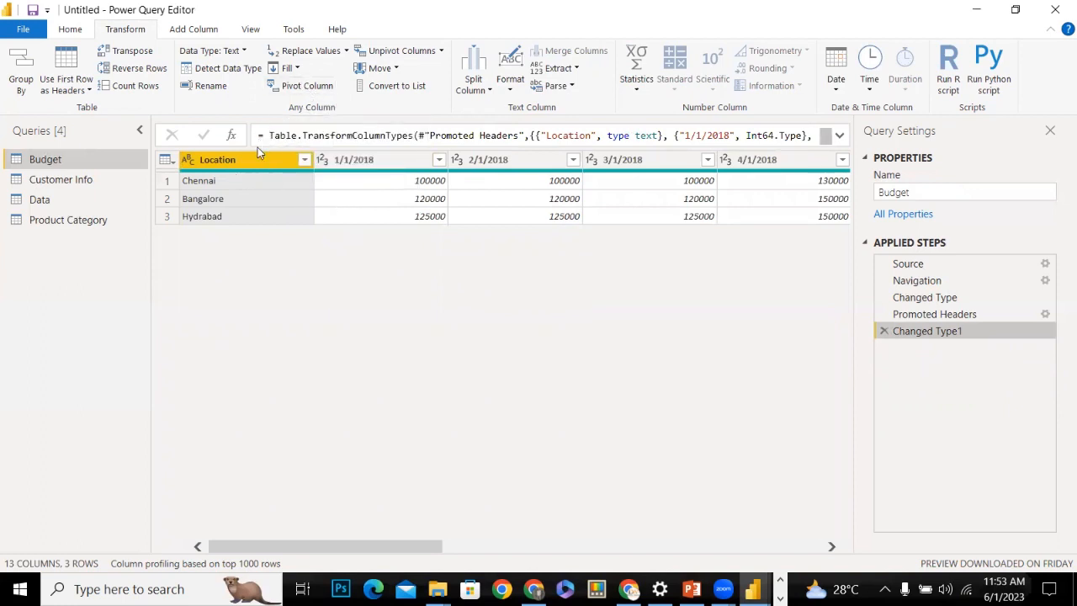
Try unpivoting every Budget column except Location and transposing the result, and delete both steps
right_click(282, 163)
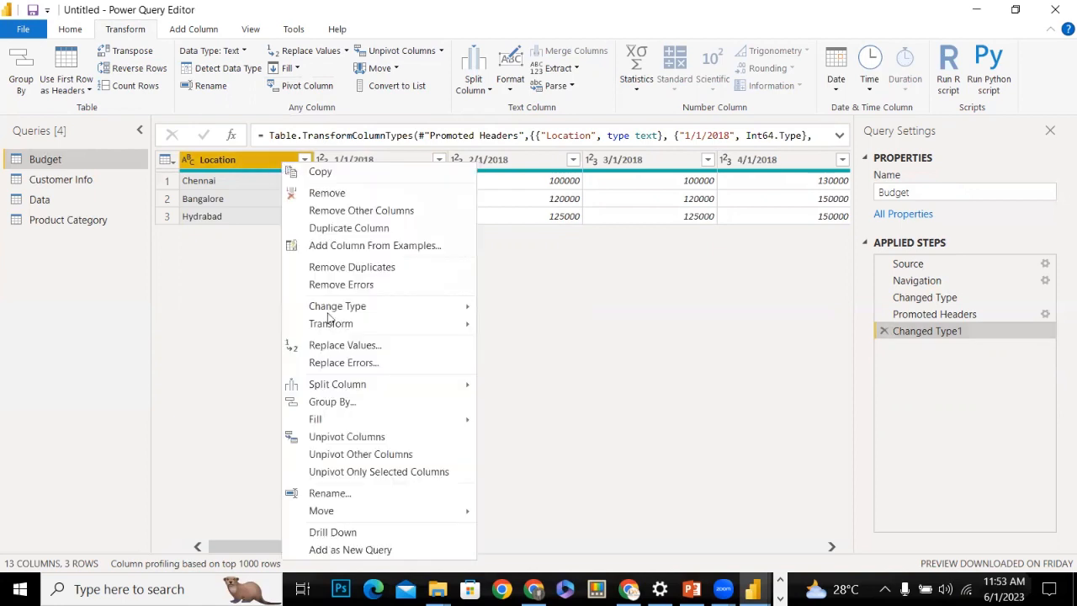
left_click(330, 454)
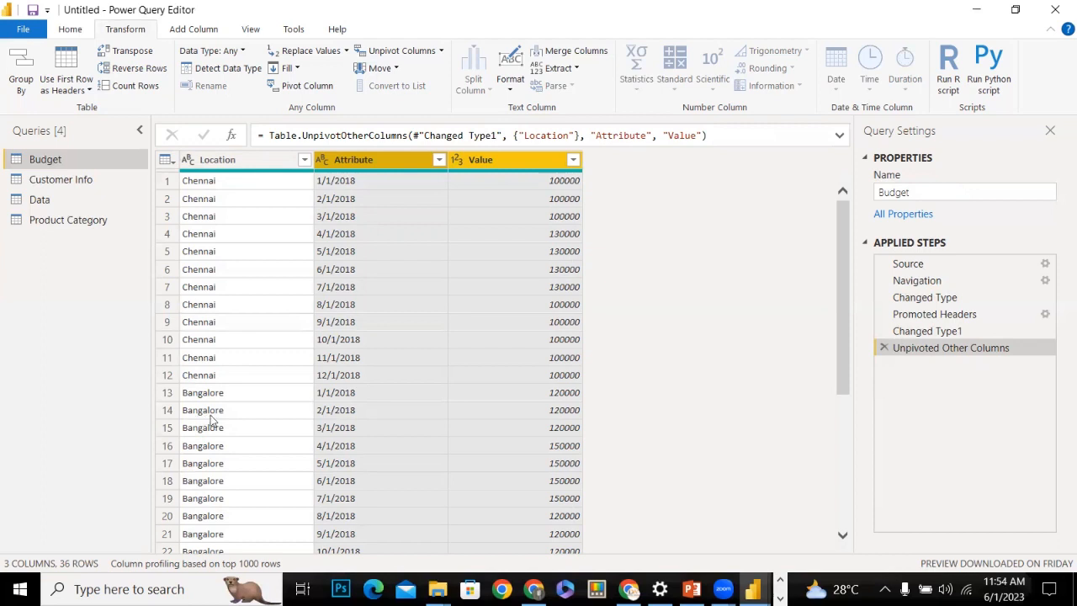
left_click(372, 164)
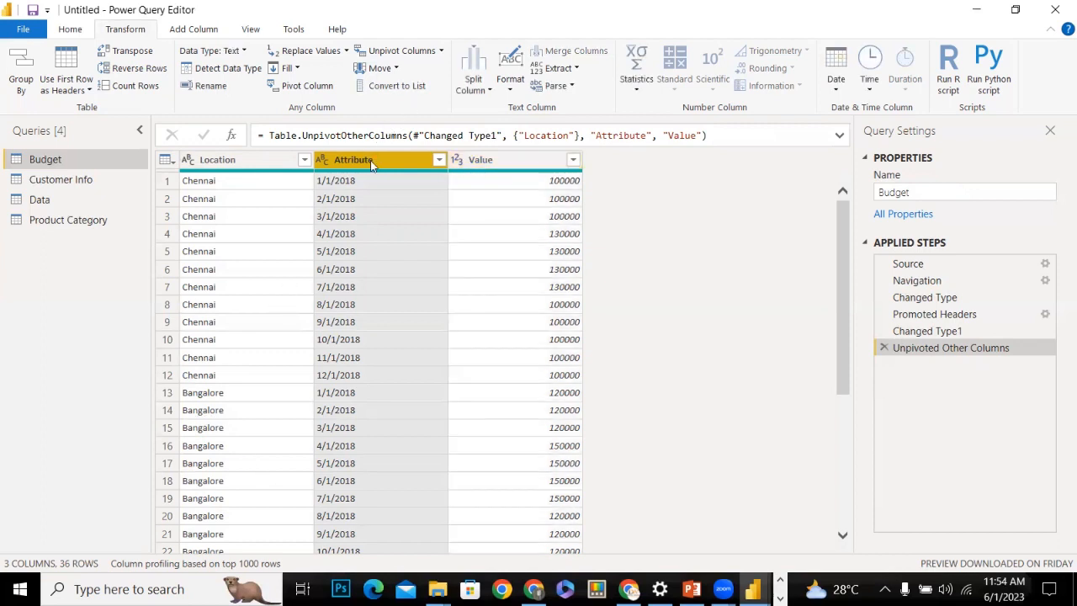
left_click(135, 53)
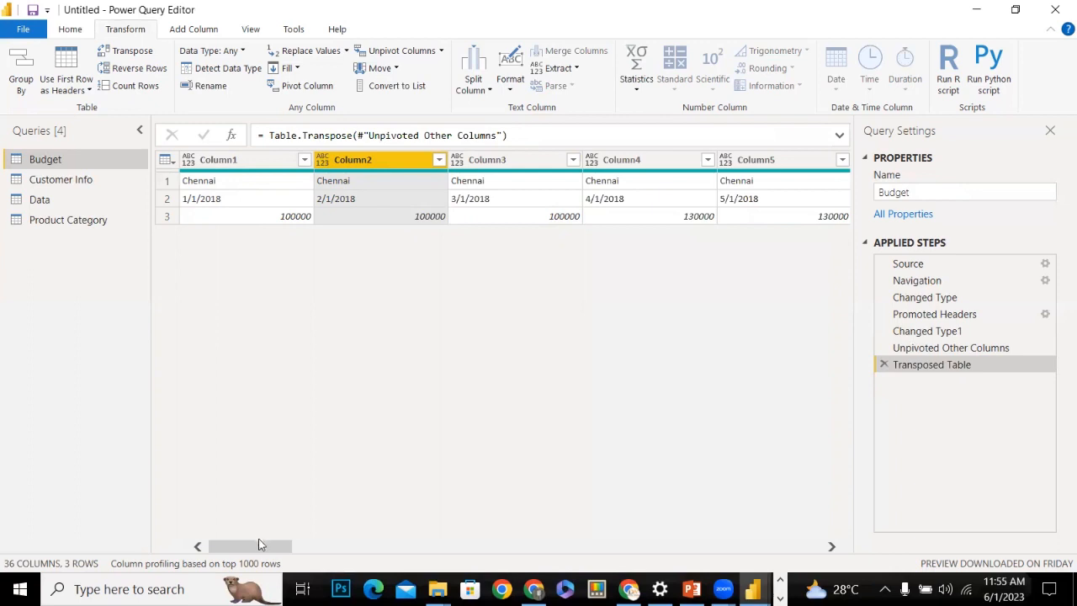
left_click_drag(252, 547, 593, 526)
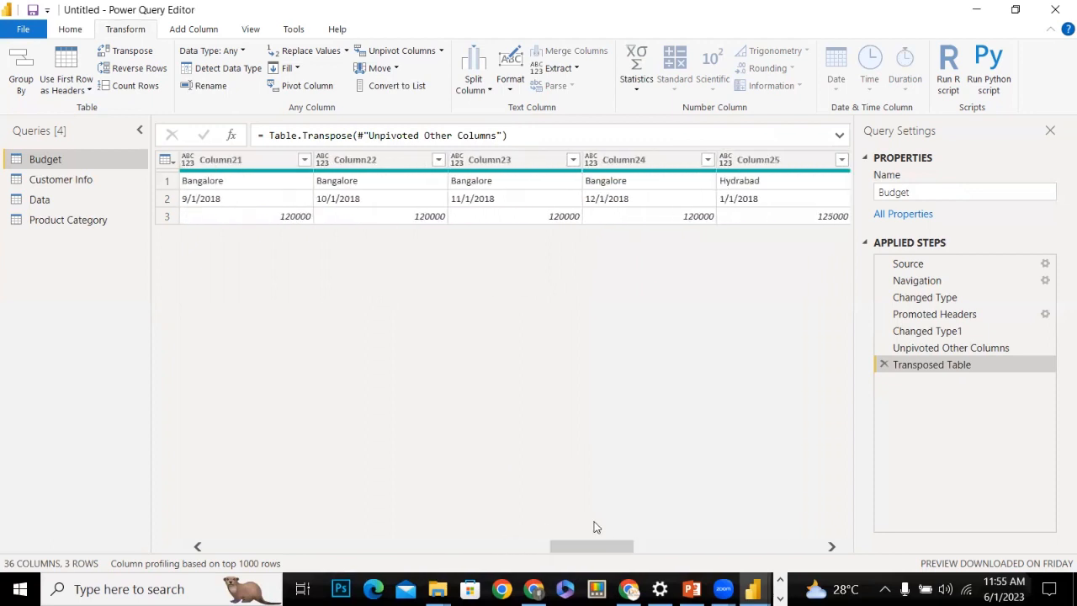
left_click(883, 366)
left_click(883, 348)
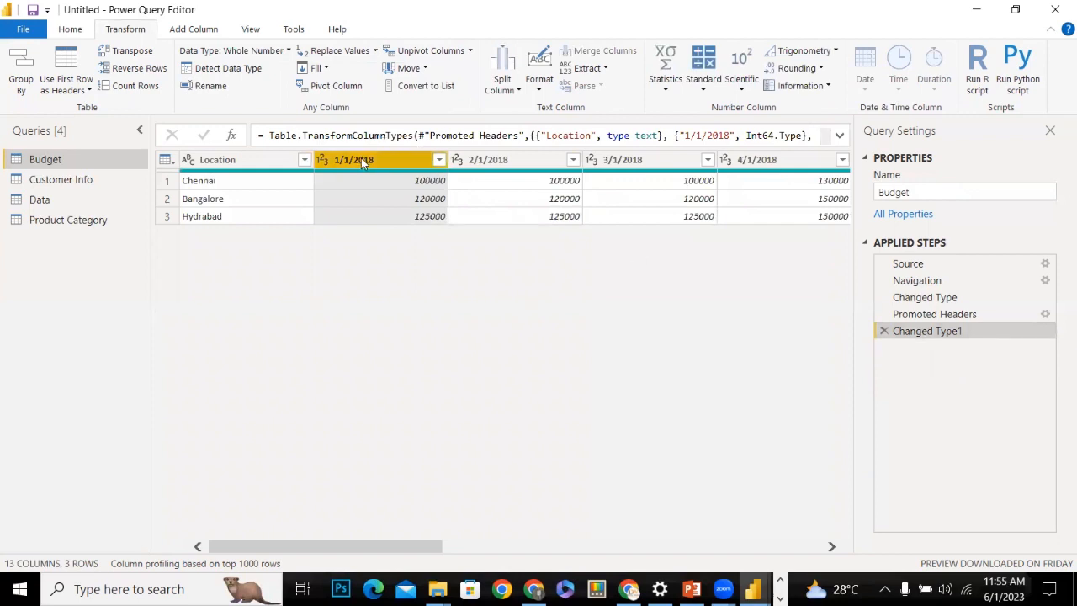
left_click(239, 162)
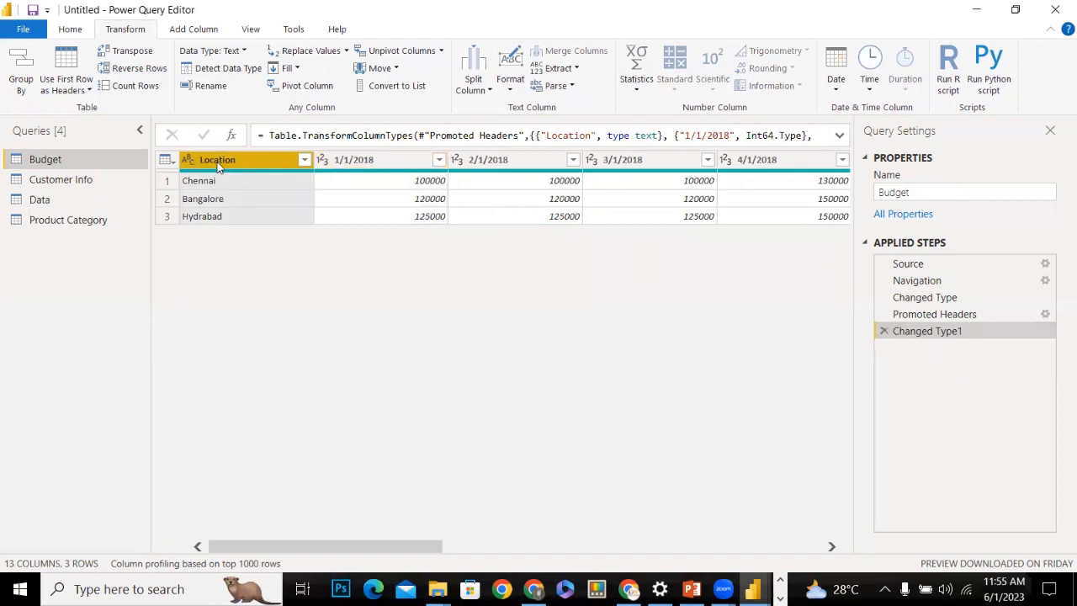
left_click(293, 87)
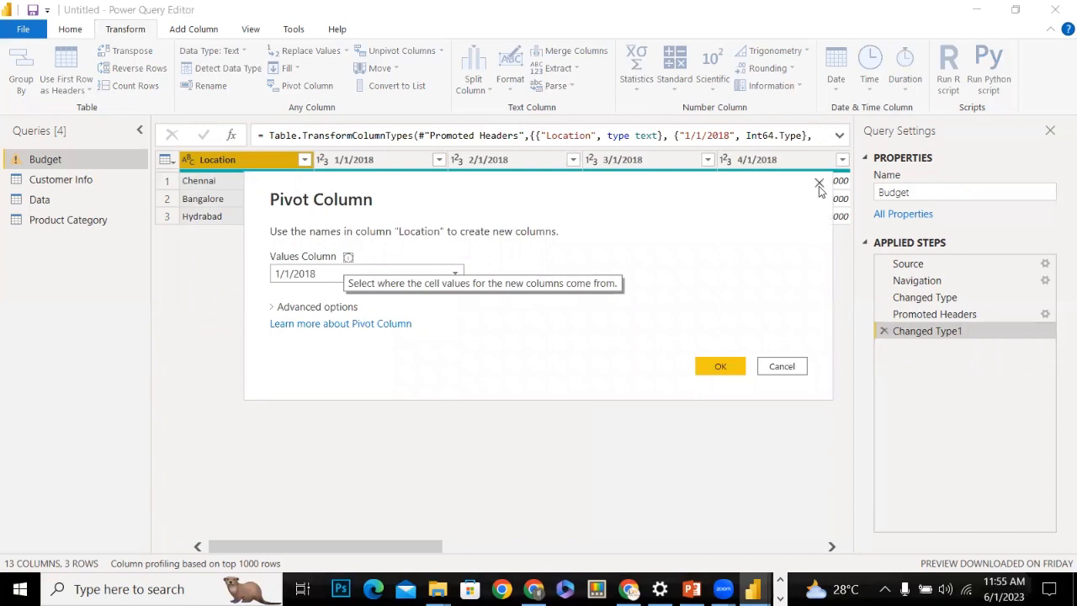
left_click(819, 182)
Transpose the Budget table with its monthly columns and reverse its row order twice
left_click(127, 56)
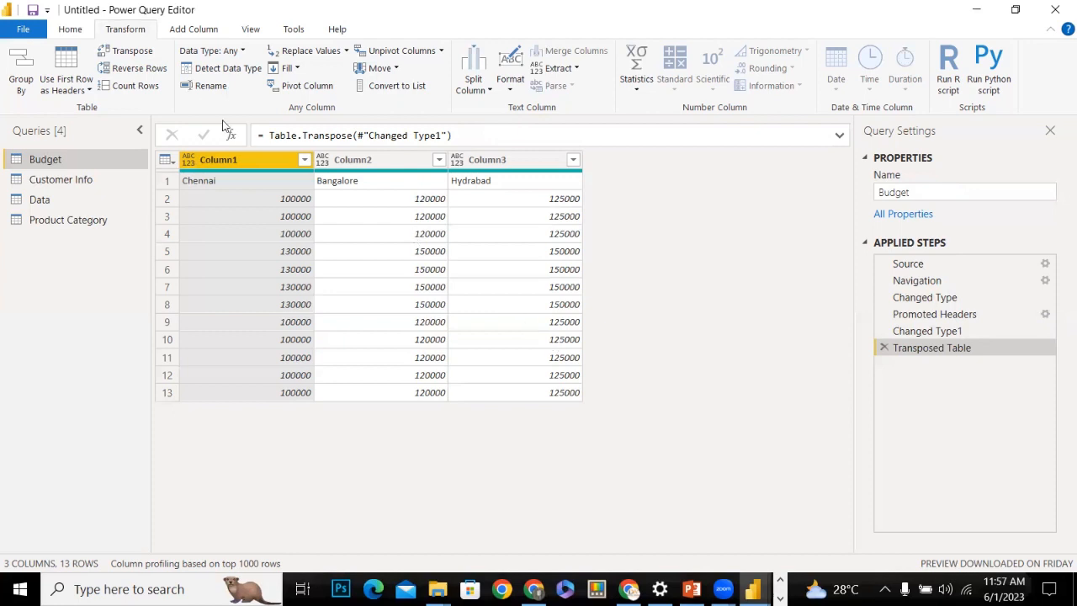
left_click(127, 71)
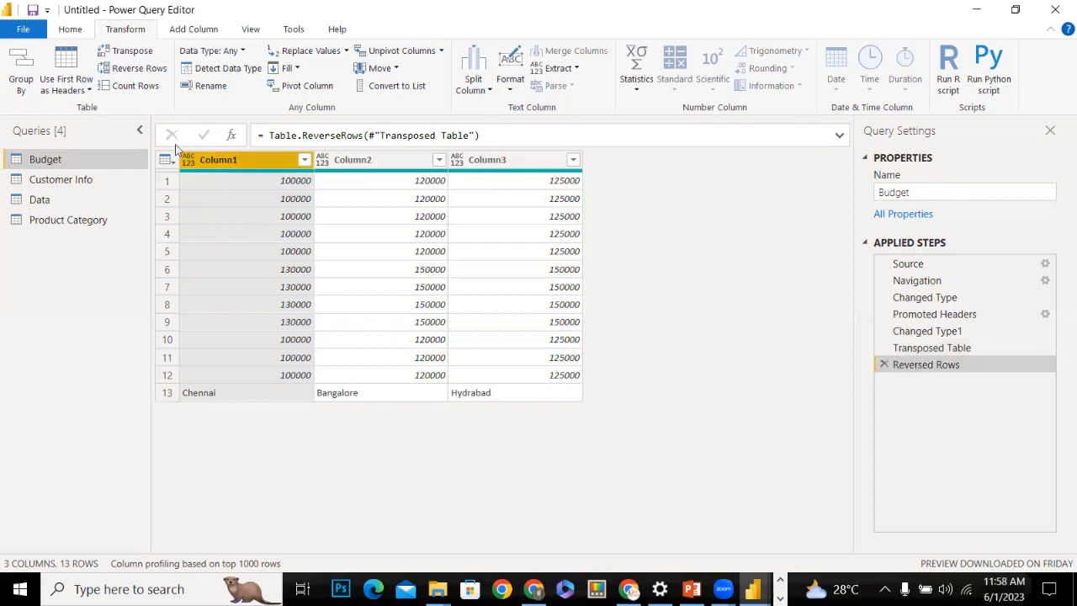
left_click(151, 74)
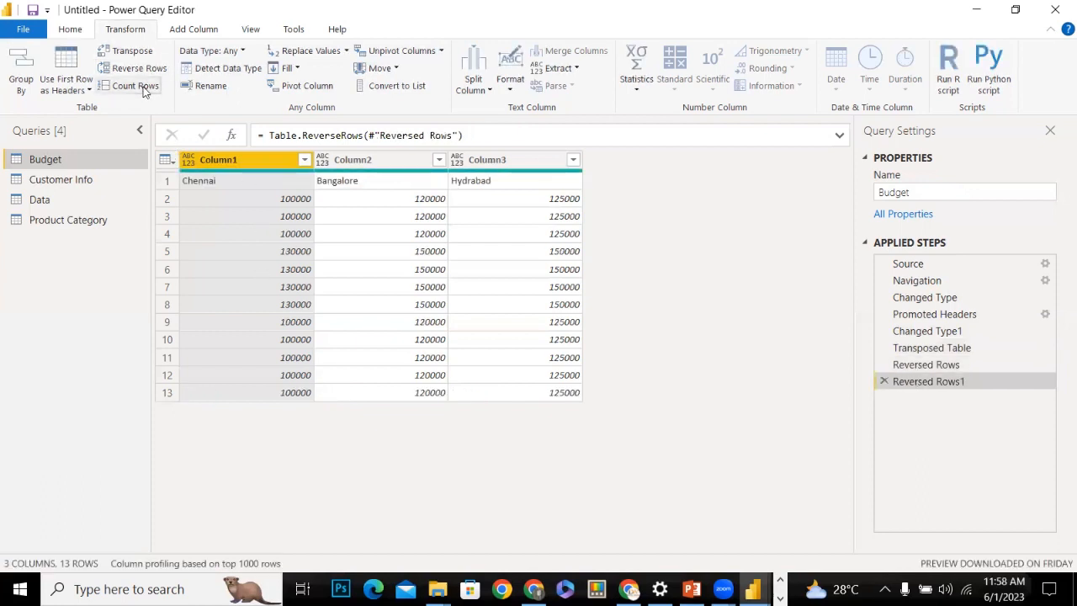
Count the rows of the transposed Budget table and remove the Counted Rows step
left_click(143, 89)
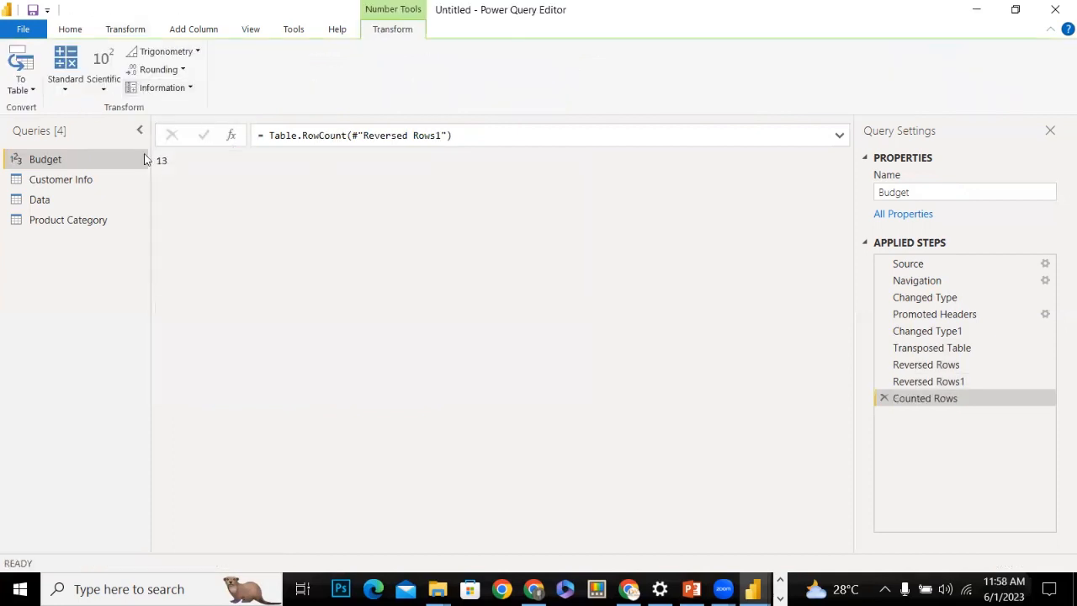
left_click(883, 399)
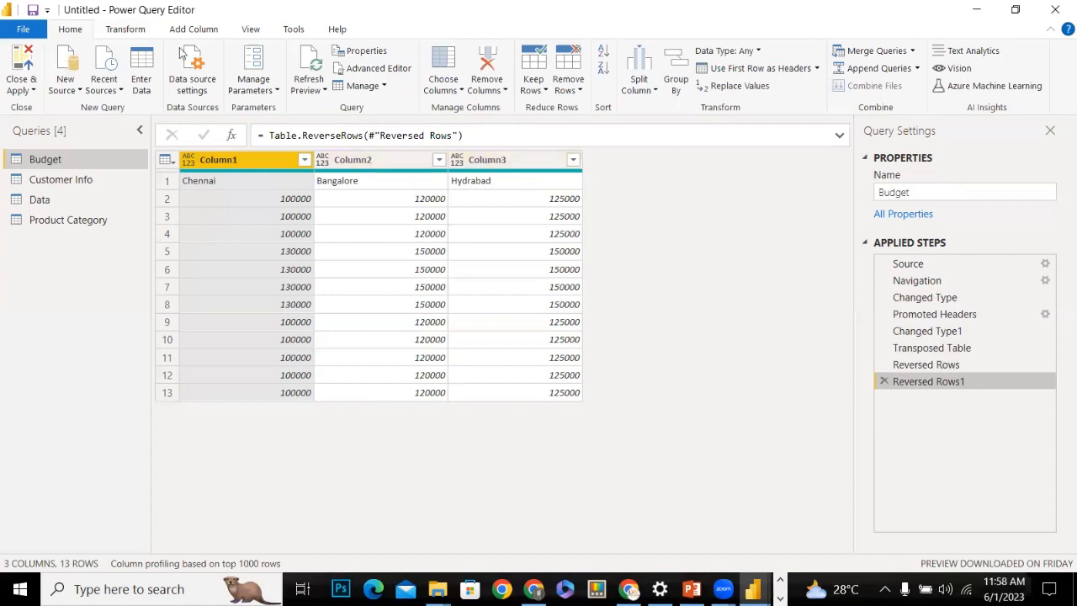
left_click(142, 35)
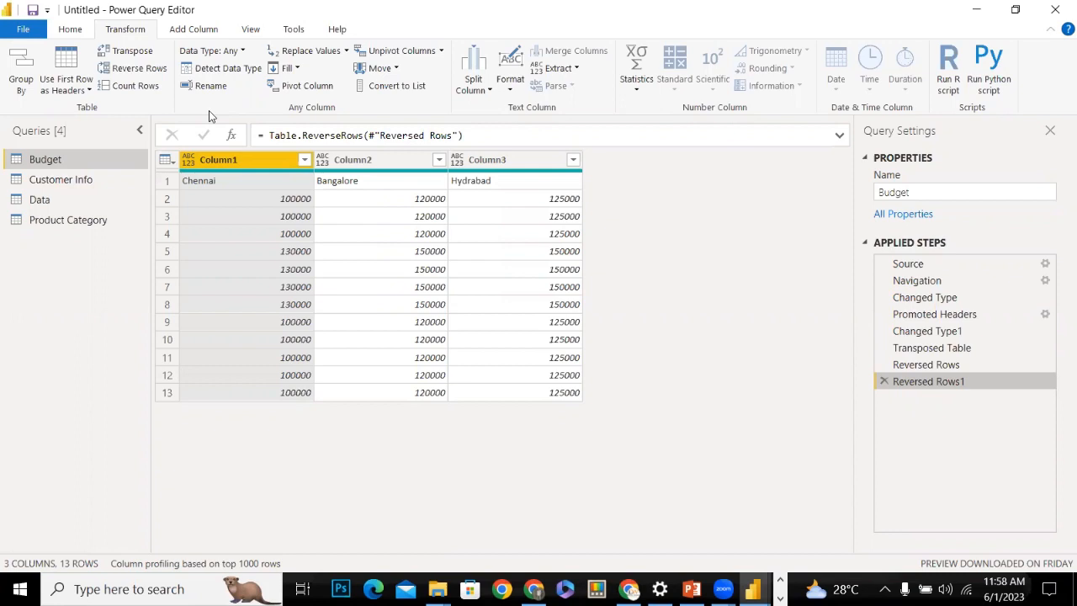
Look through the Customer Info, Data and Product Category query tables
left_click(63, 177)
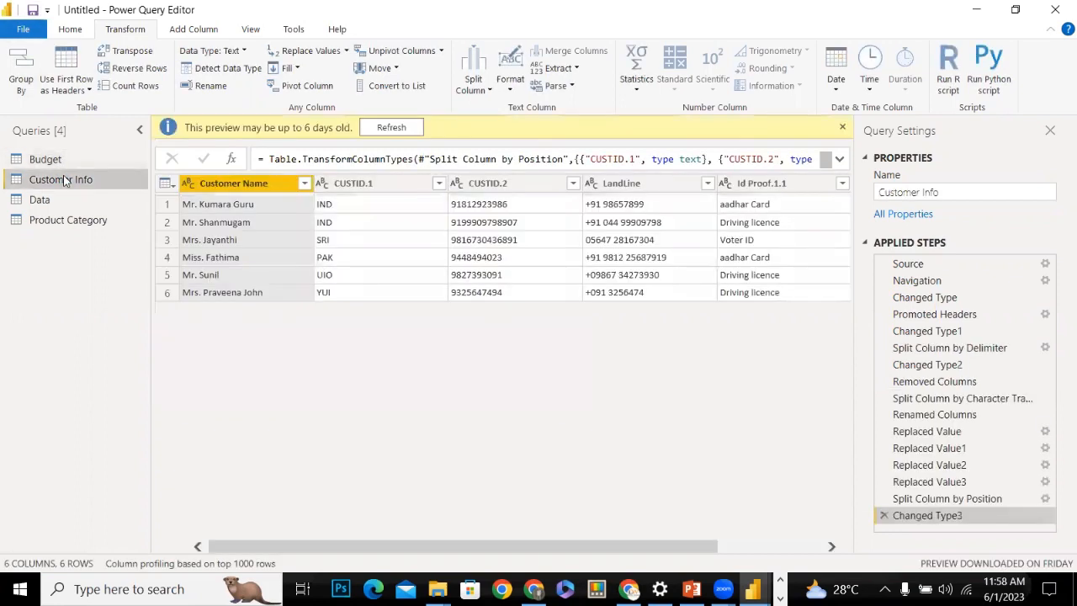
left_click(49, 202)
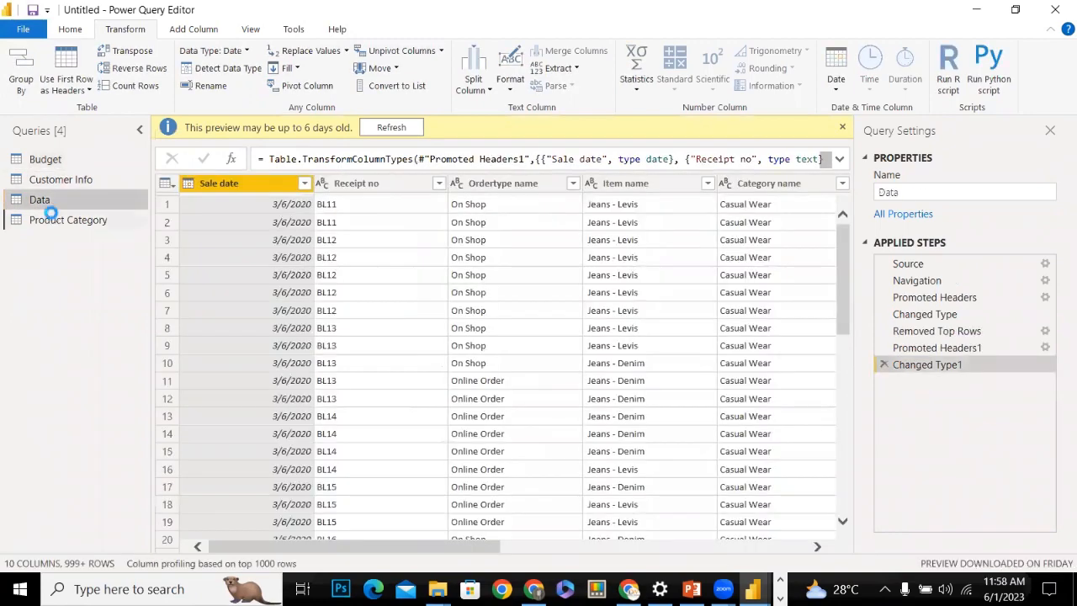
left_click(52, 220)
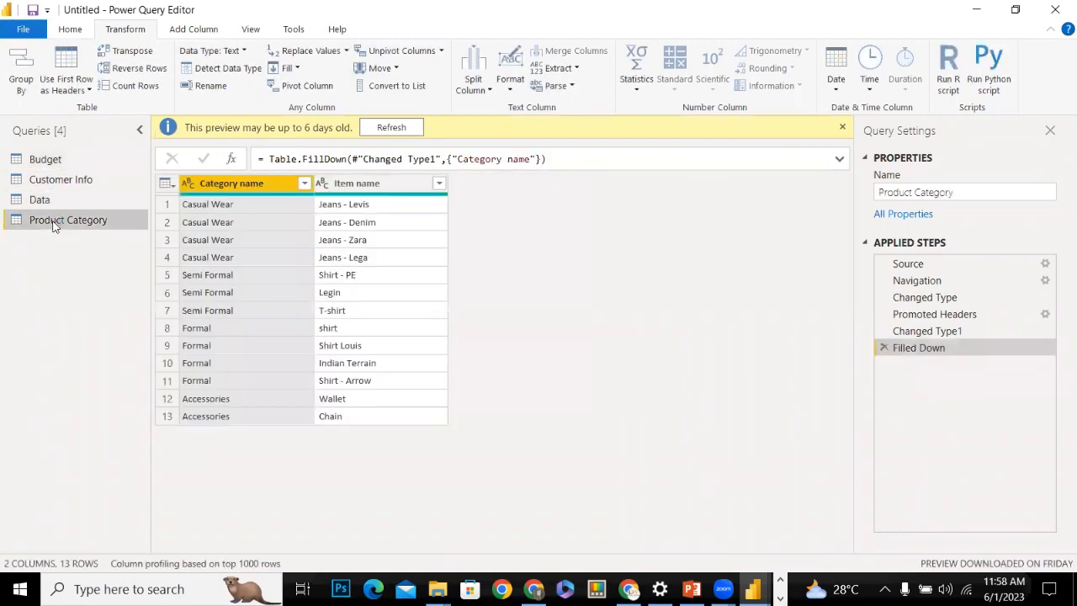